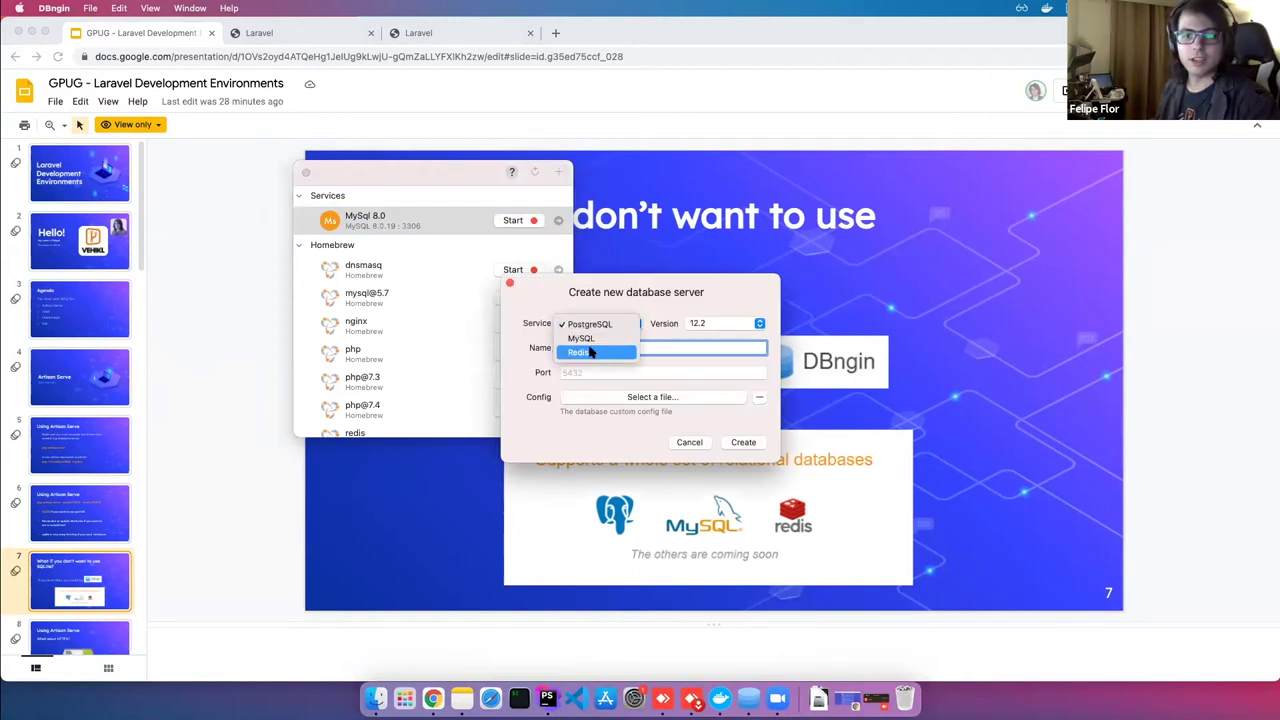
Dismiss DBngin's service list and new database server dialog, returning to the slides
{"action": "left_click", "coordinate": [596, 305]}
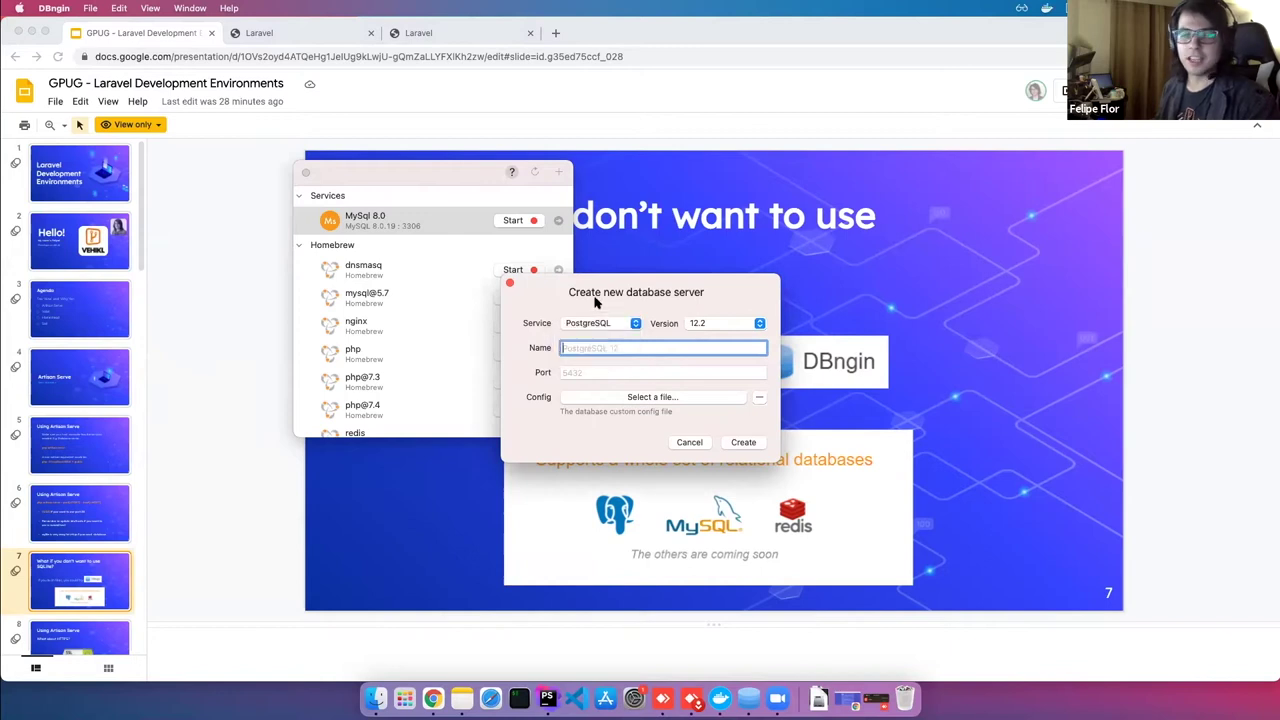
{"action": "left_click", "coordinate": [509, 284]}
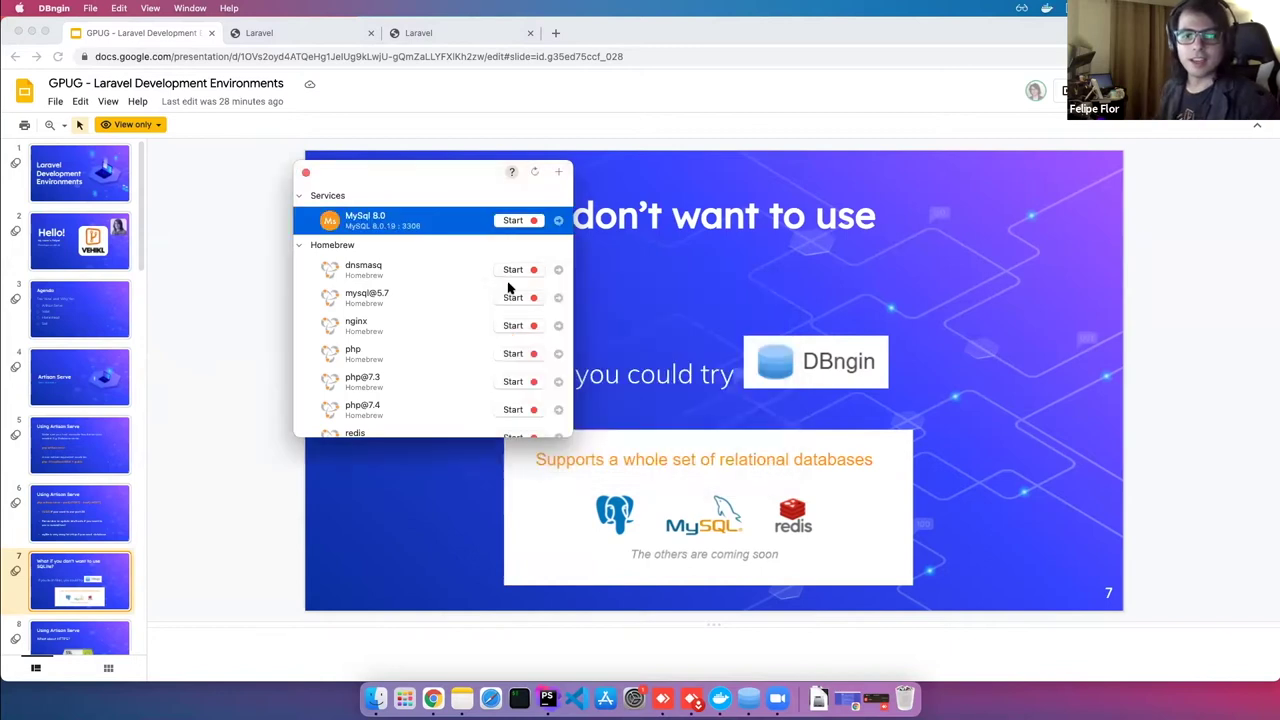
{"action": "left_click", "coordinate": [718, 281]}
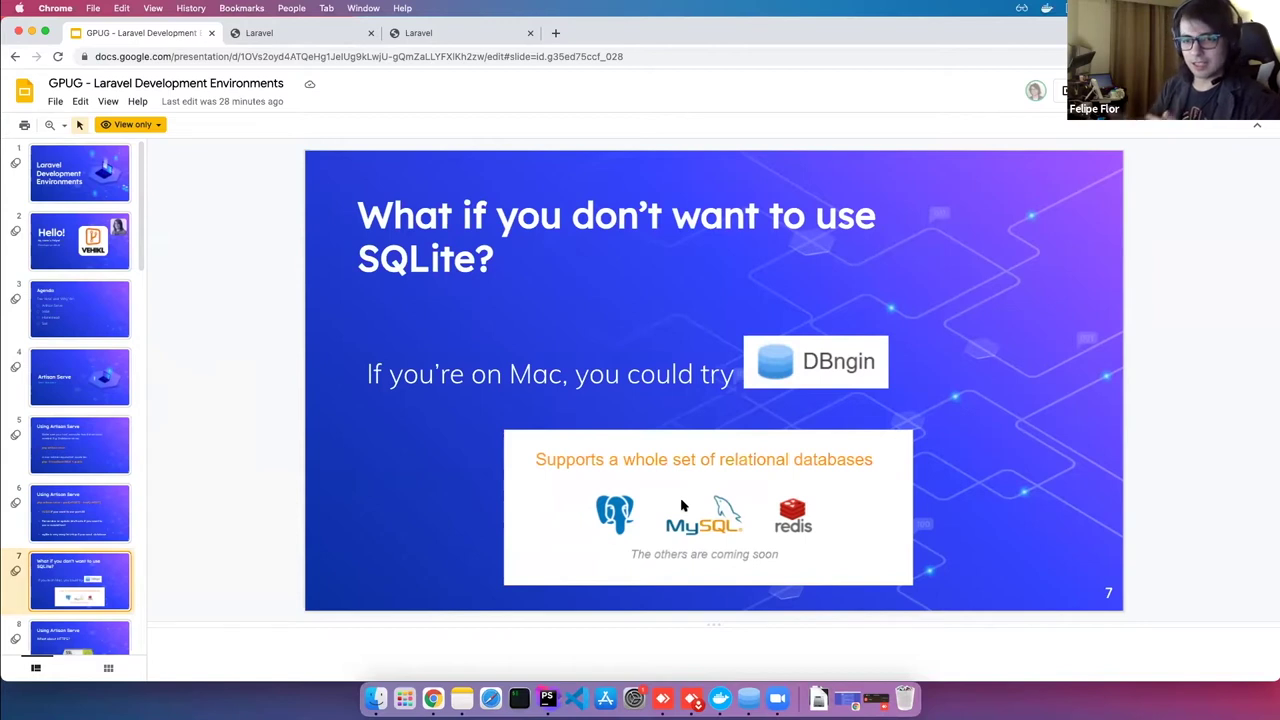
Open a terminal with MySQL 8.0 on the path, then close its windows
{"action": "key", "text": "super+Tab"}
{"action": "left_click", "coordinate": [383, 226]}
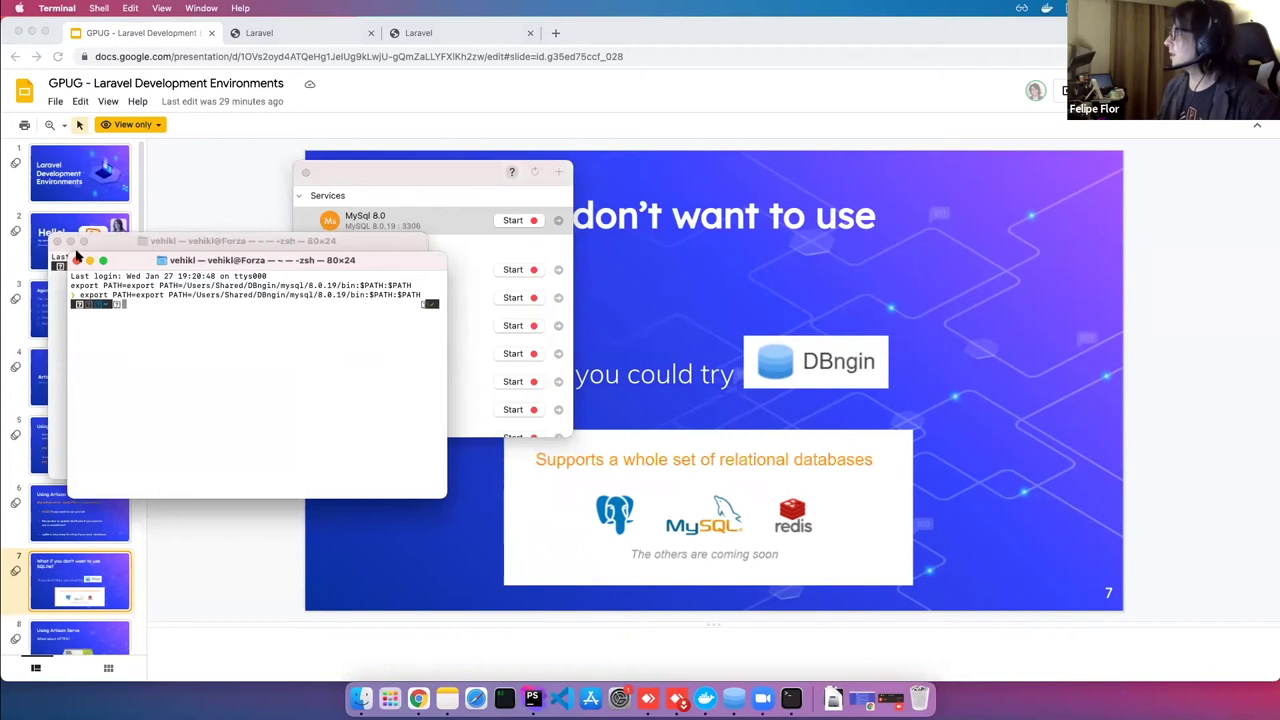
{"action": "left_click", "coordinate": [76, 260]}
{"action": "left_click", "coordinate": [57, 241]}
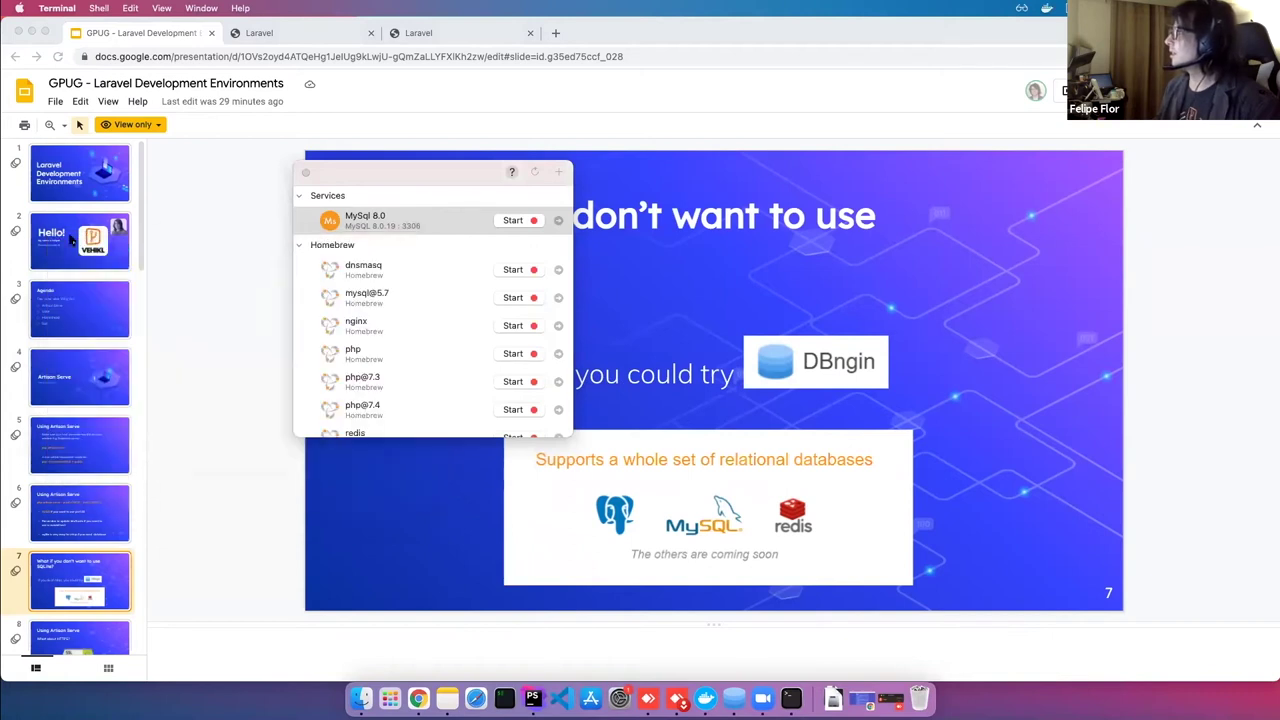
Start the MySQL 8.0 server in DBngin and open it in TablePlus
{"action": "left_click", "coordinate": [512, 221]}
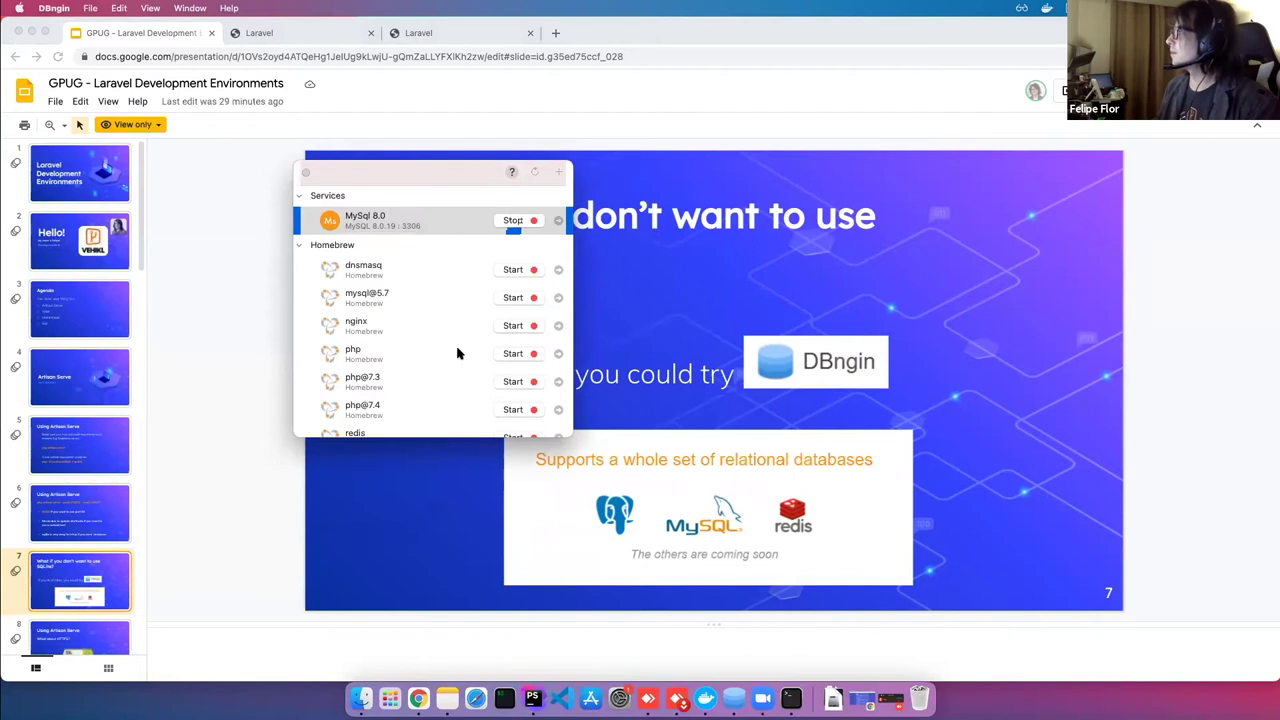
{"action": "left_click_drag", "start_coordinate": [420, 174], "coordinate": [461, 176]}
{"action": "double_click", "coordinate": [430, 222]}
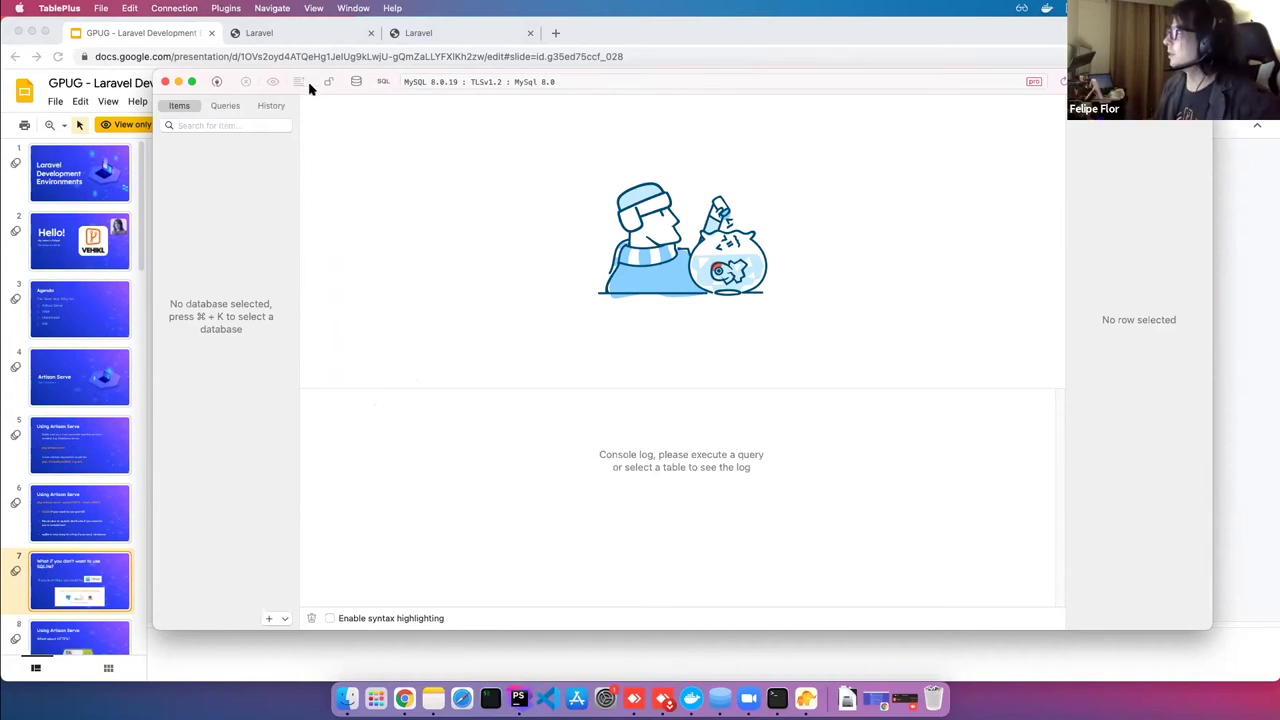
Create a new database named demo on the MySQL 8.0 server and open it
{"action": "left_click", "coordinate": [356, 84]}
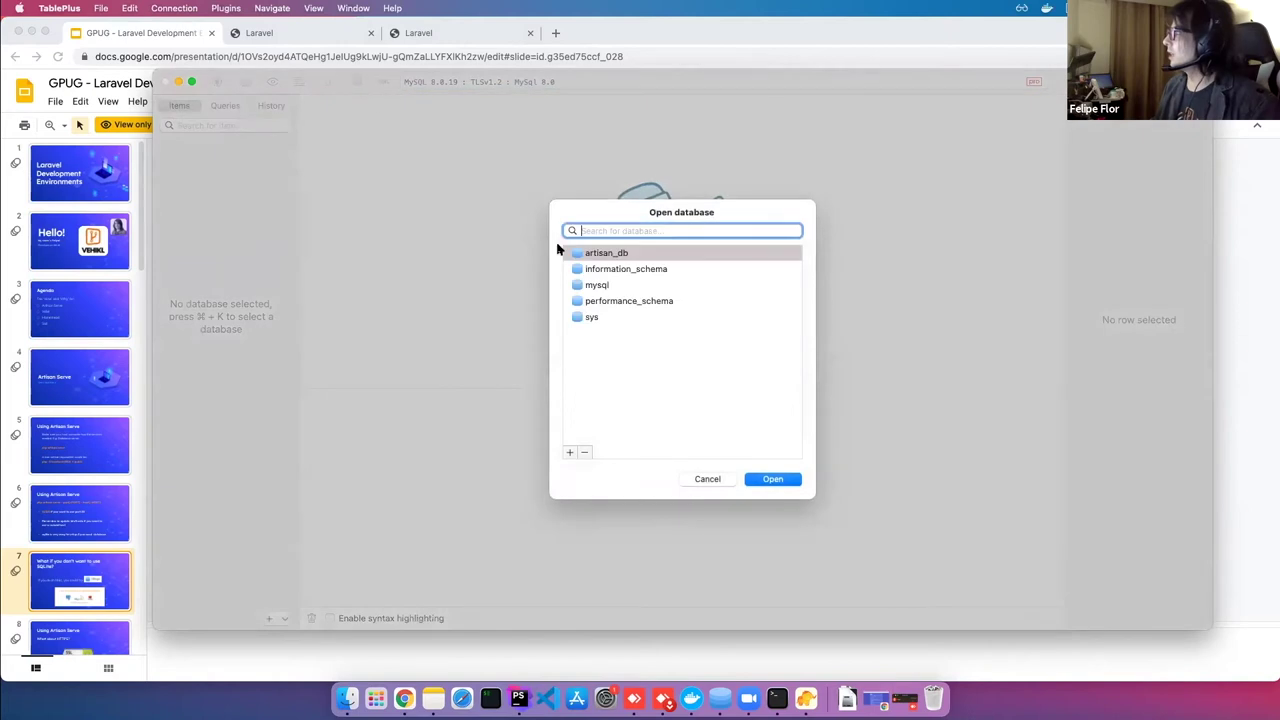
{"action": "left_click", "coordinate": [570, 454]}
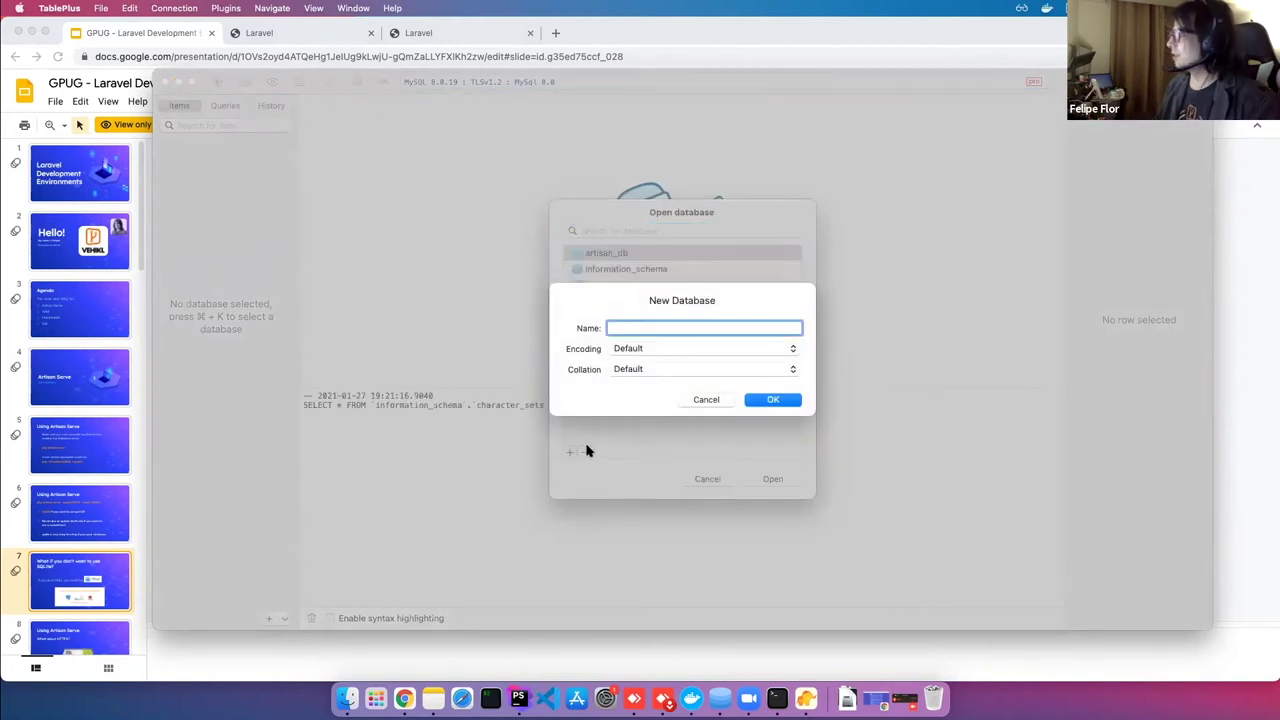
{"action": "type", "text": "demo"}
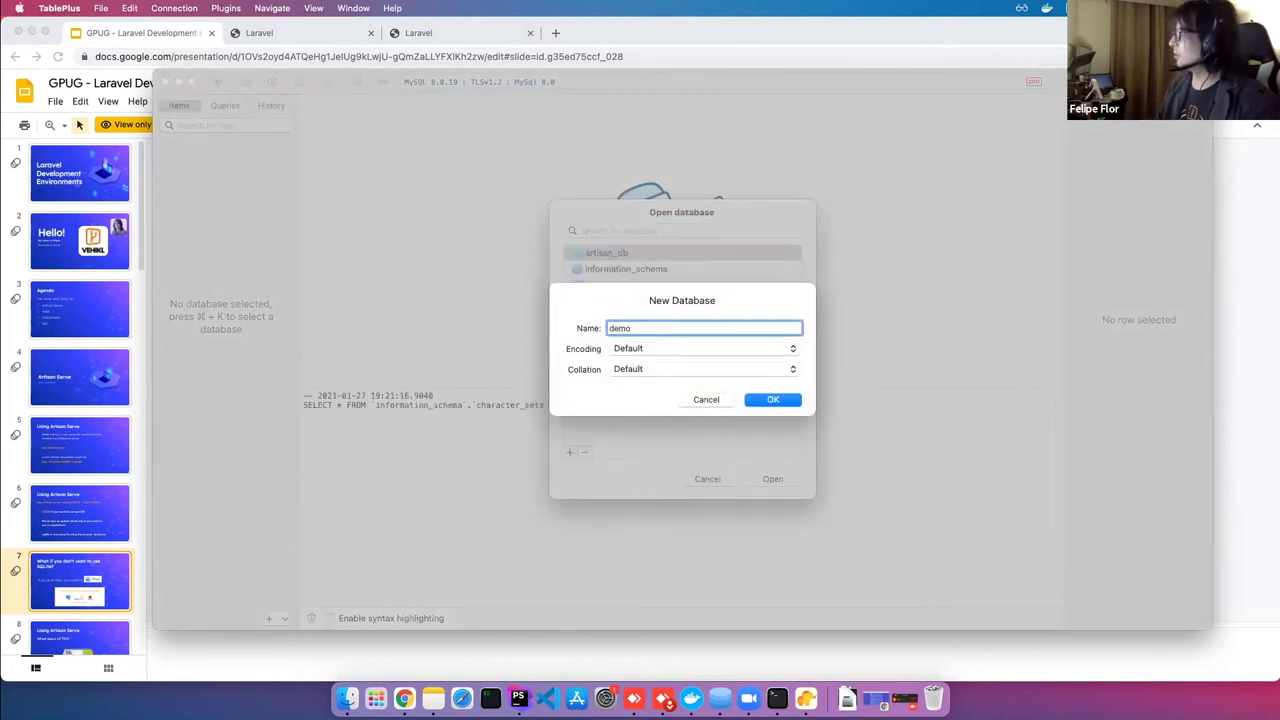
{"action": "key", "text": "Return"}
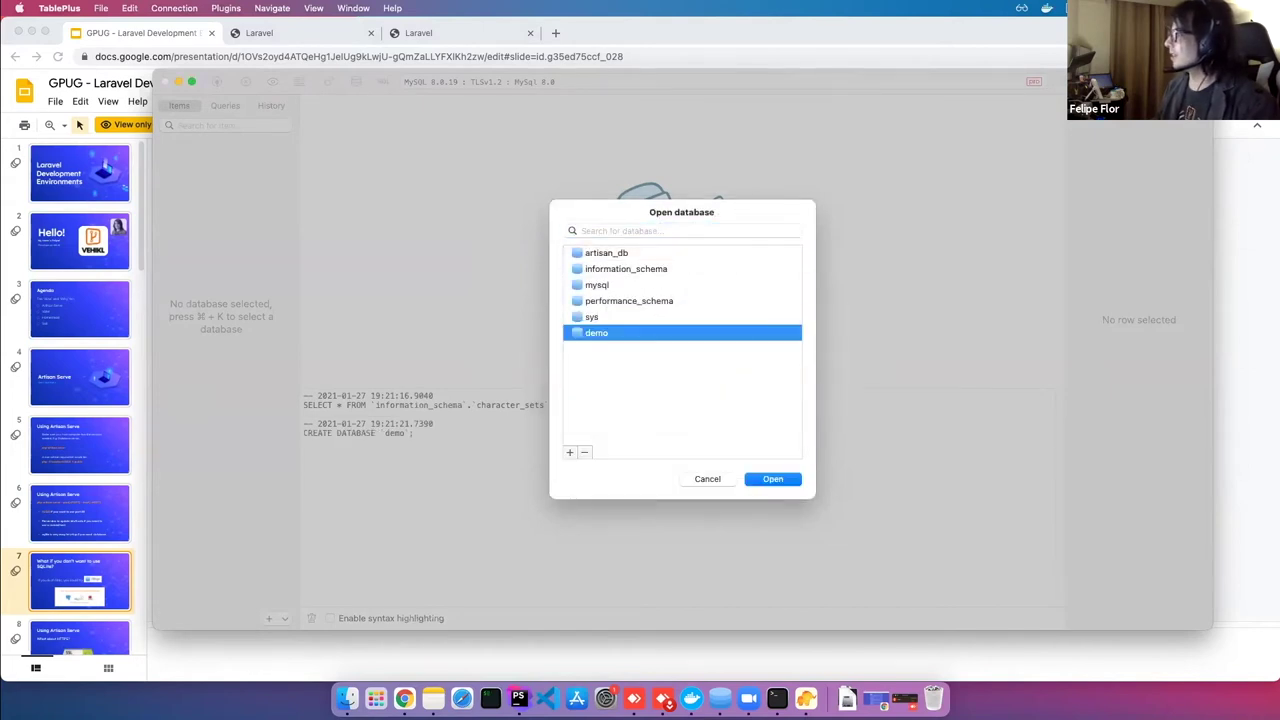
{"action": "key", "text": "Return"}
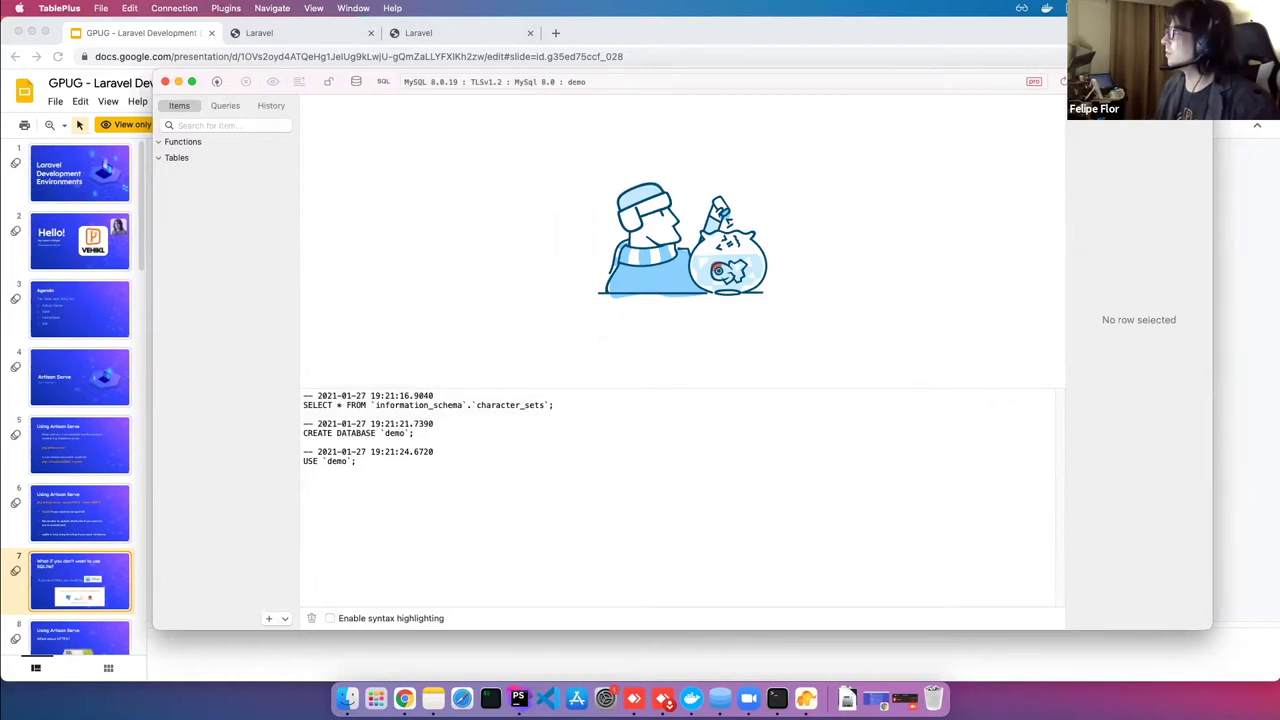
{"action": "left_click", "coordinate": [188, 8]}
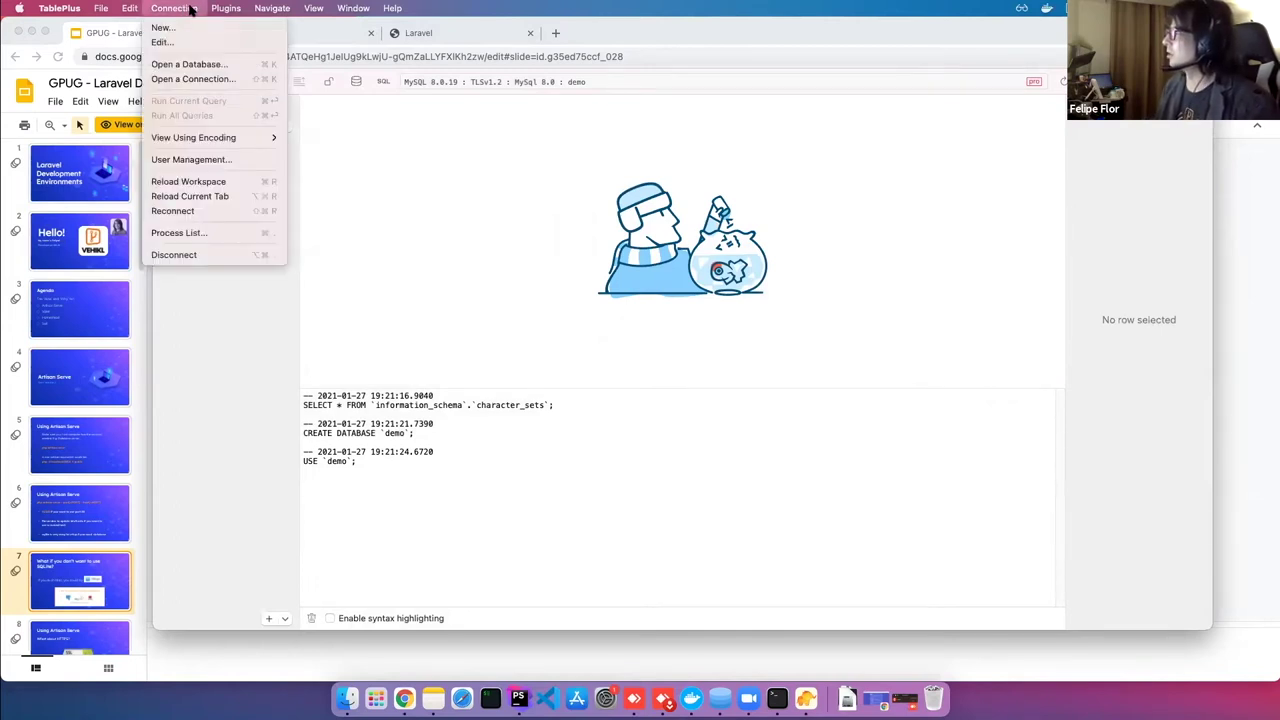
Add a new MySQL user named demo in User Management and set its password
{"action": "left_click", "coordinate": [223, 160]}
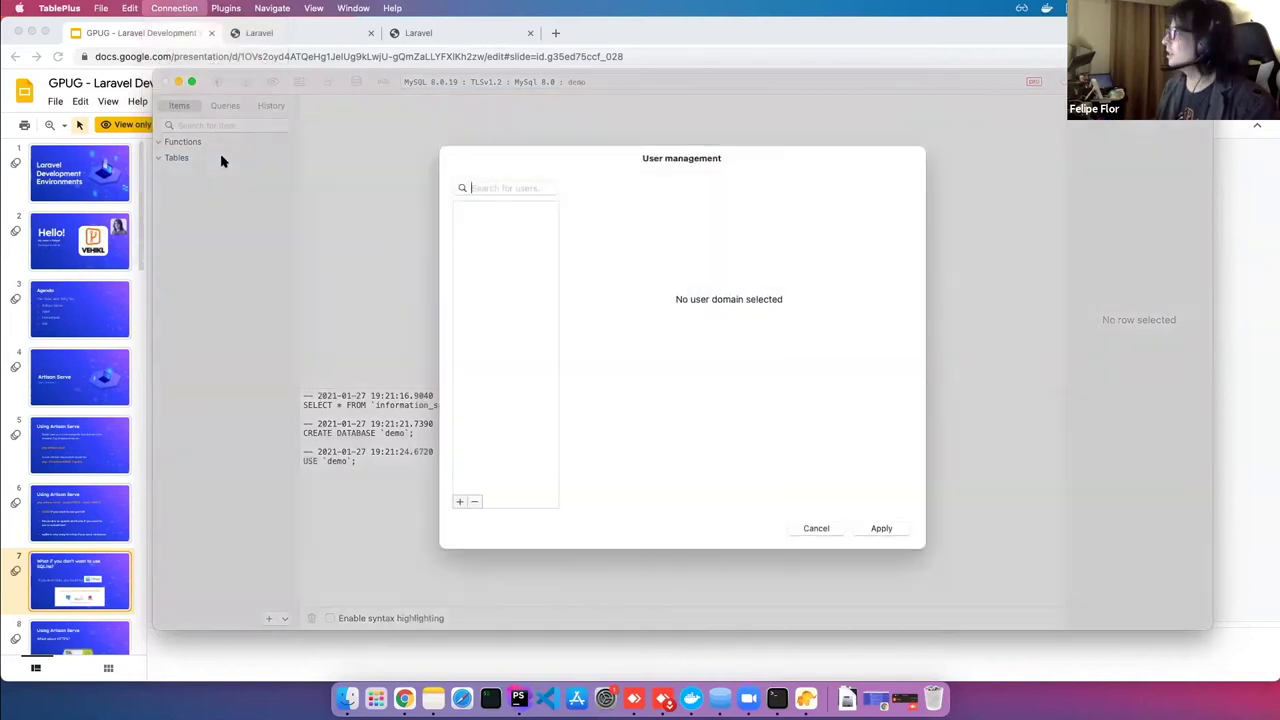
{"action": "left_click", "coordinate": [460, 504]}
{"action": "left_click", "coordinate": [714, 331]}
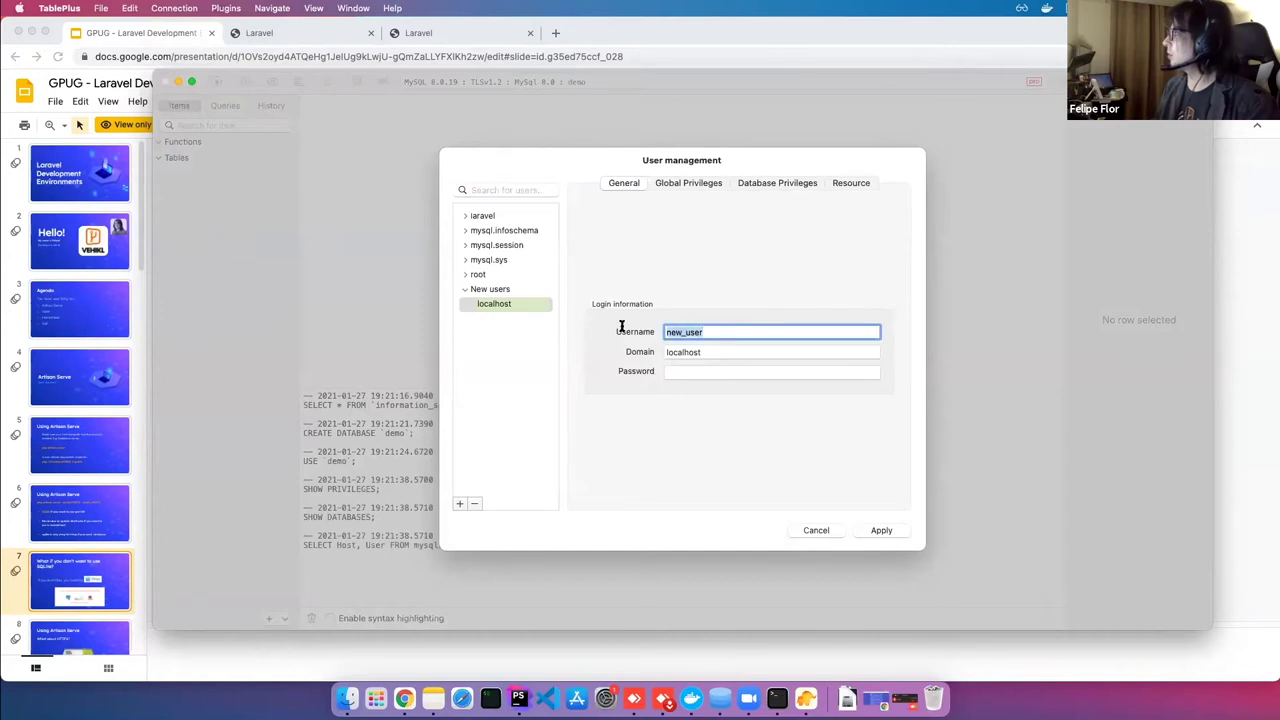
{"action": "key", "text": "Tab"}
{"action": "key", "text": "super+a"}
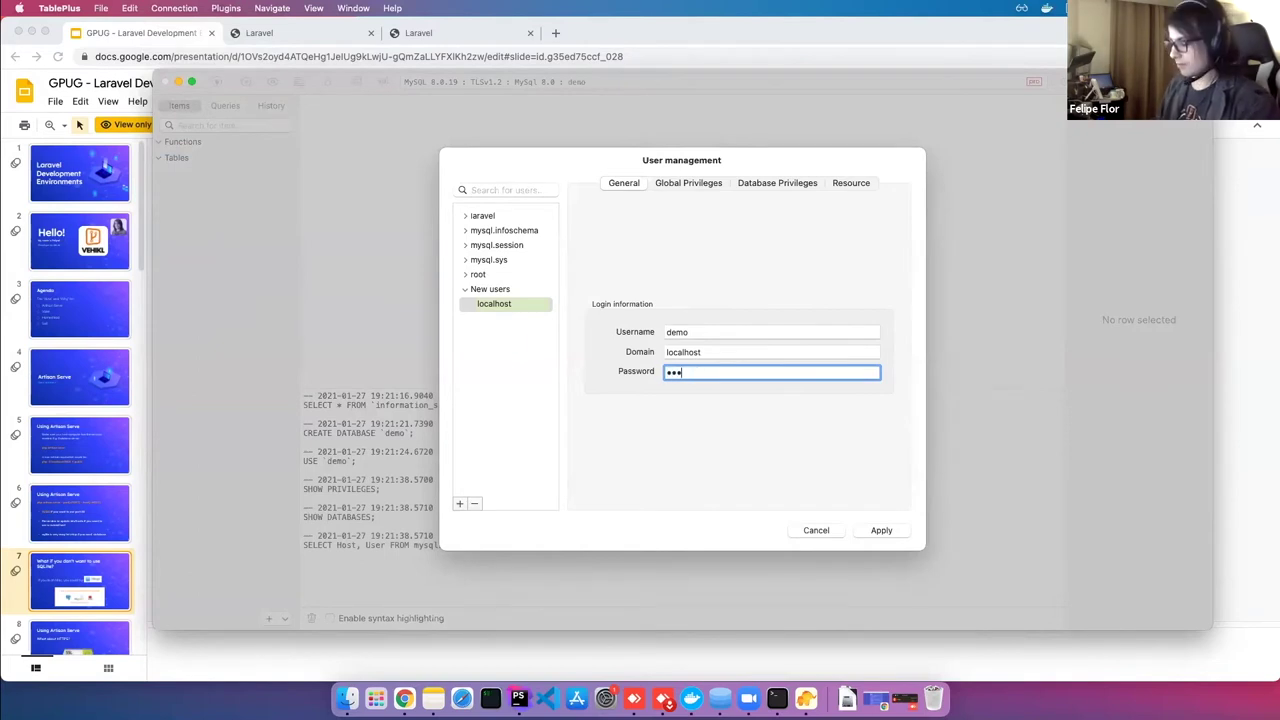
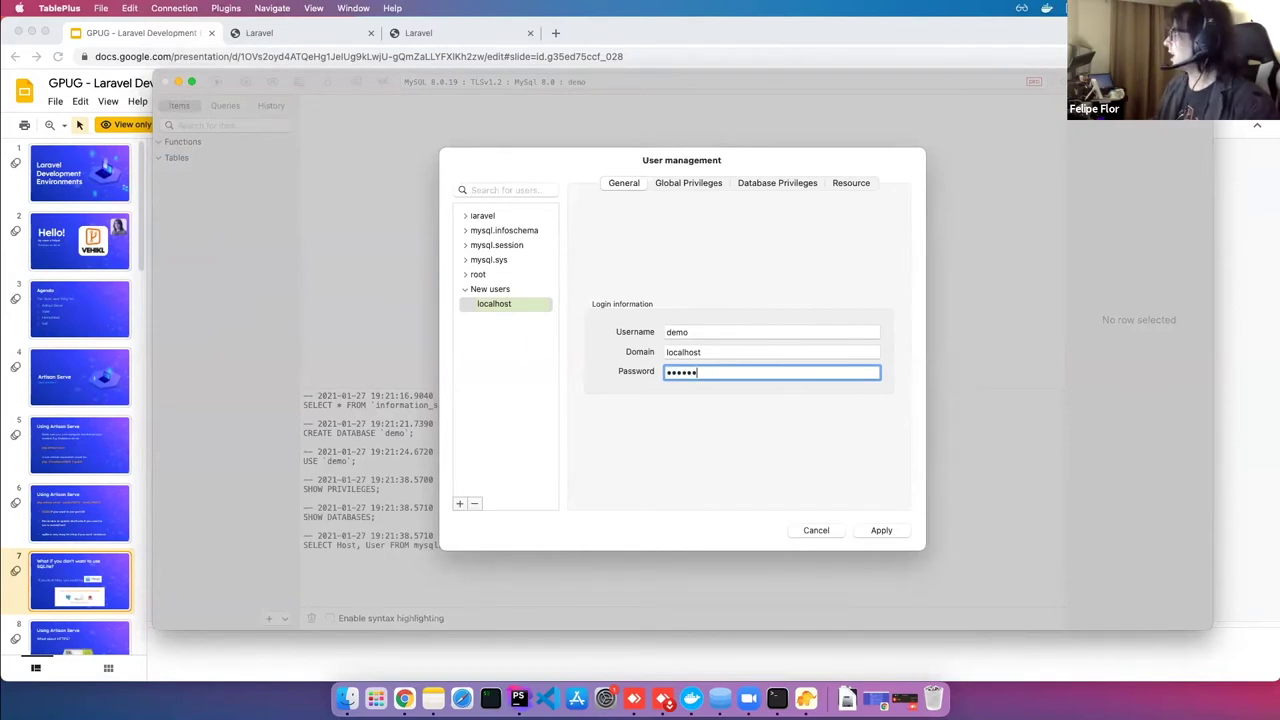
Grant the demo user all privileges on the demo database and send the statements
{"action": "key", "text": "ctrl+Tab"}
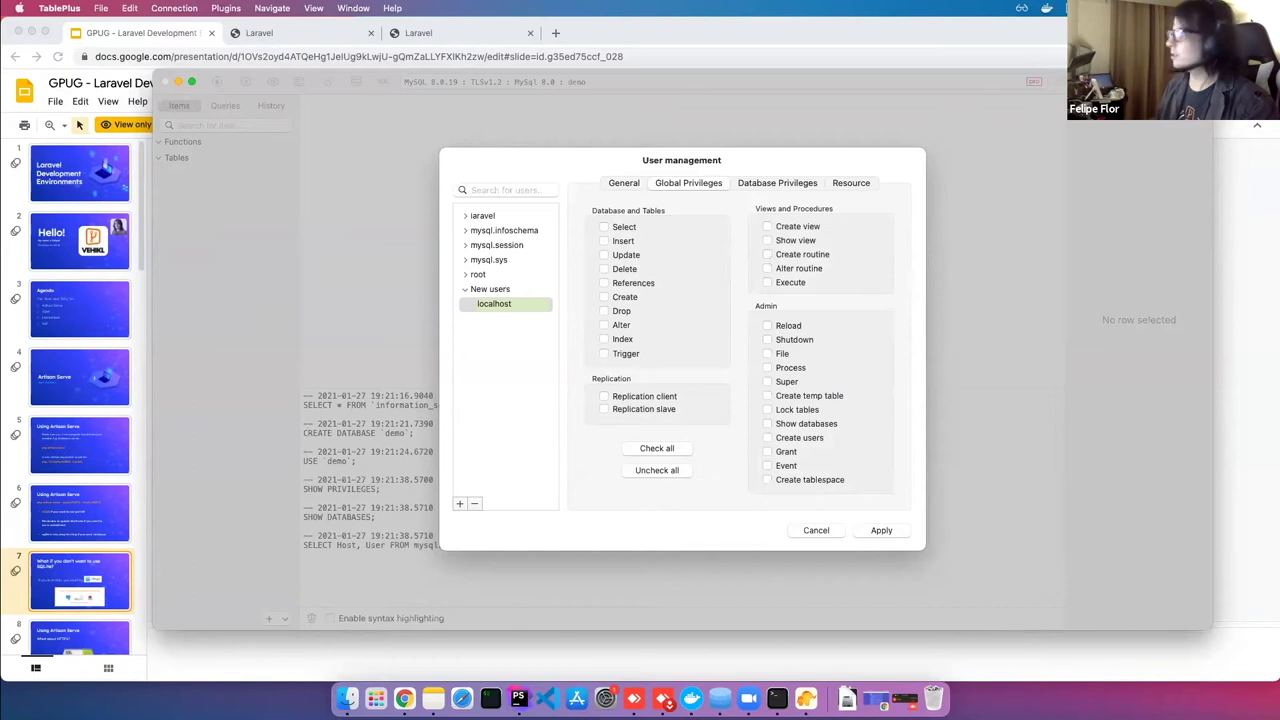
{"action": "key", "text": "ctrl+Tab"}
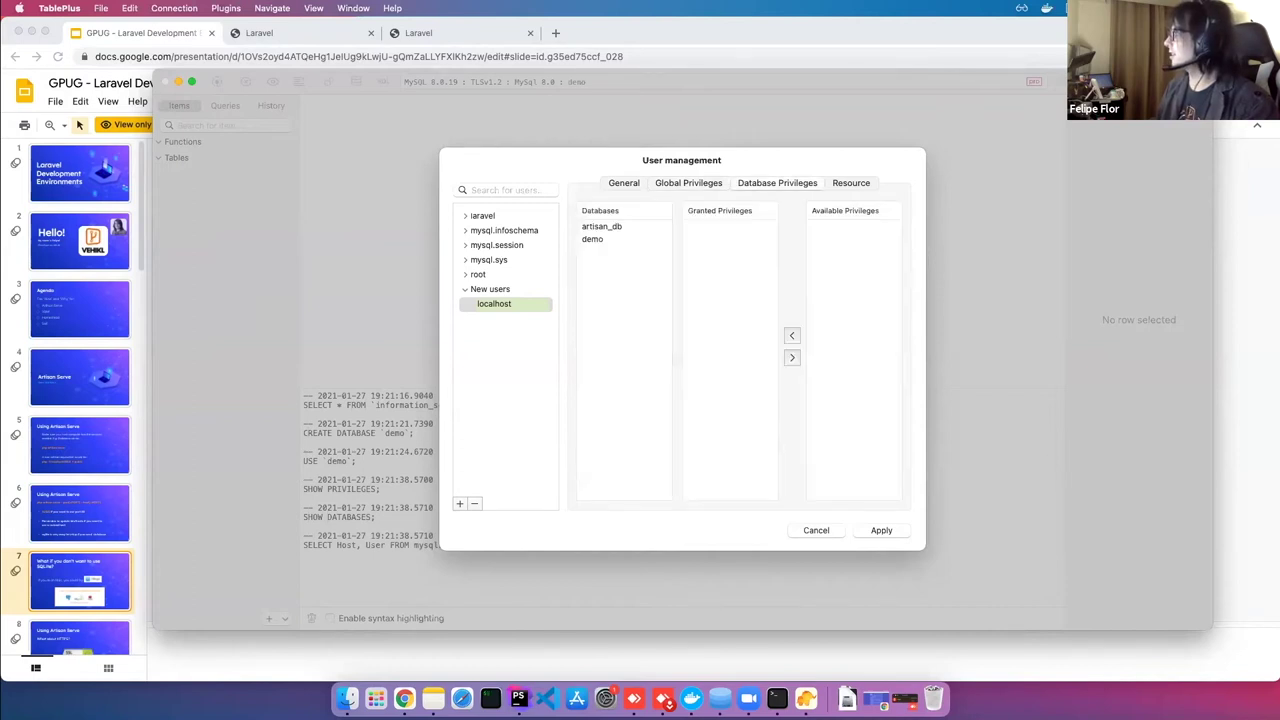
{"action": "left_click", "coordinate": [600, 239]}
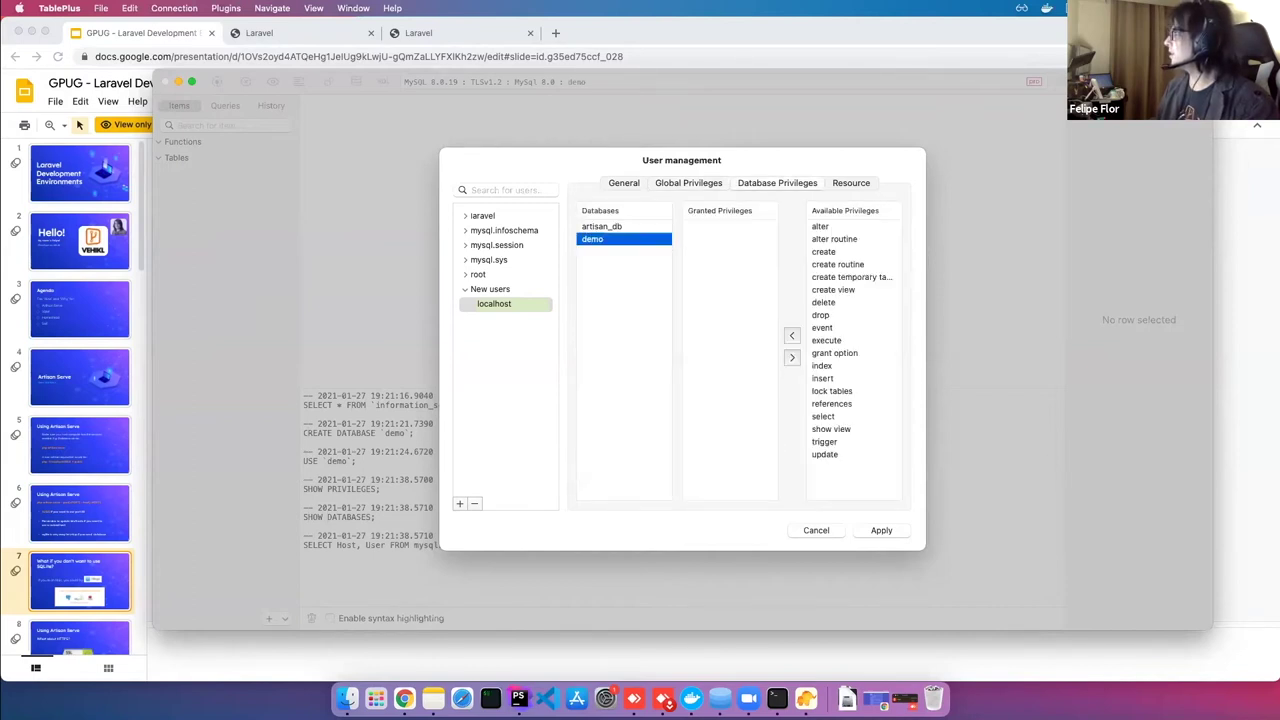
{"action": "key", "text": "Tab"}
{"action": "key", "text": "shift+Down"}
{"action": "key", "text": "shift+Down"}
{"action": "key", "text": "shift+Down"}
{"action": "key", "text": "shift+Down"}
{"action": "key", "text": "shift+Down"}
{"action": "key", "text": "shift+Down"}
{"action": "key", "text": "shift+Down"}
{"action": "key", "text": "shift+Down"}
{"action": "key", "text": "shift+Down"}
{"action": "key", "text": "shift+Down"}
{"action": "key", "text": "shift+Down"}
{"action": "key", "text": "shift+Down"}
{"action": "key", "text": "shift+Down"}
{"action": "key", "text": "shift+Down"}
{"action": "key", "text": "shift+Down"}
{"action": "key", "text": "shift+Down"}
{"action": "key", "text": "shift+Down"}
{"action": "key", "text": "shift+Down"}
{"action": "key", "text": "Left"}
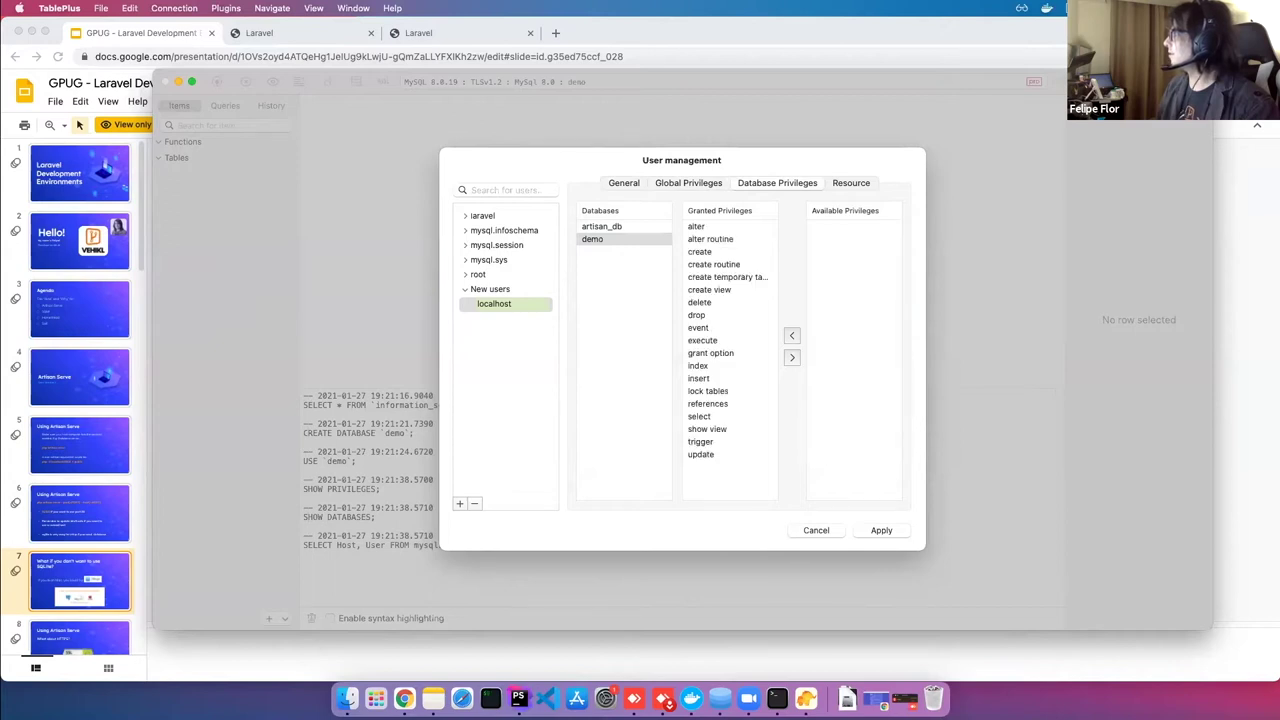
{"action": "key", "text": "super+s"}
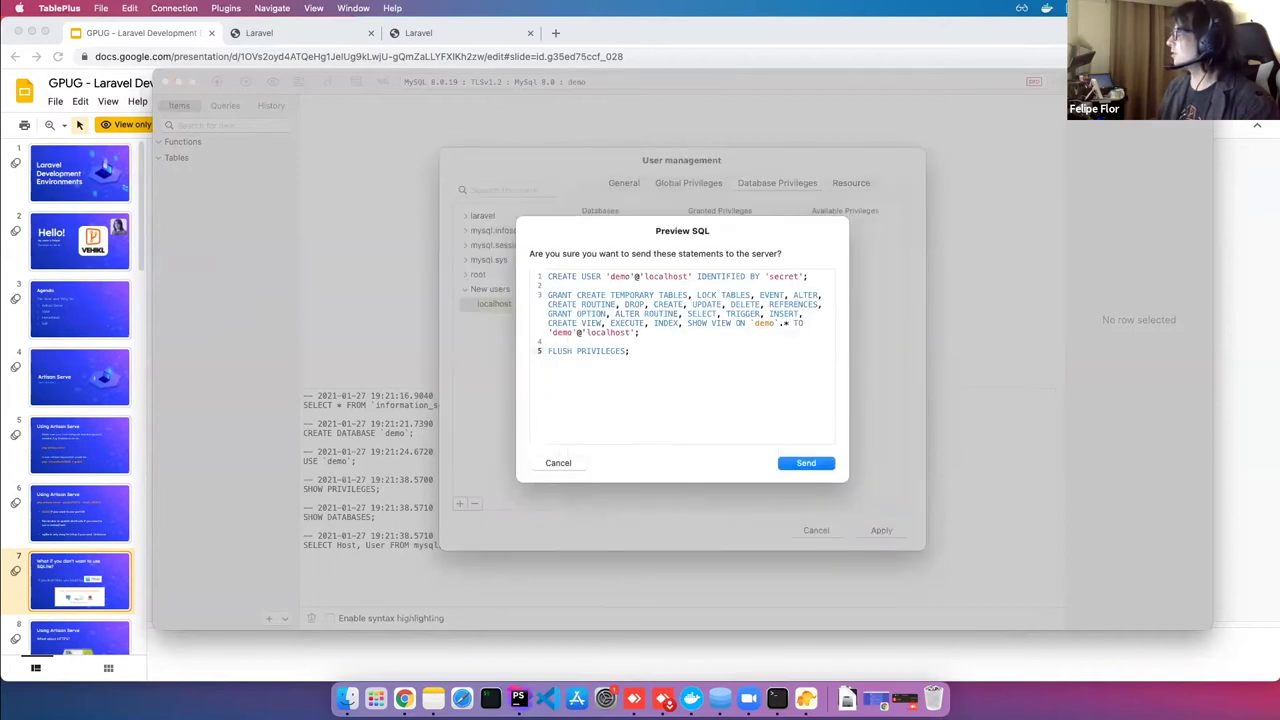
{"action": "key", "text": "Return"}
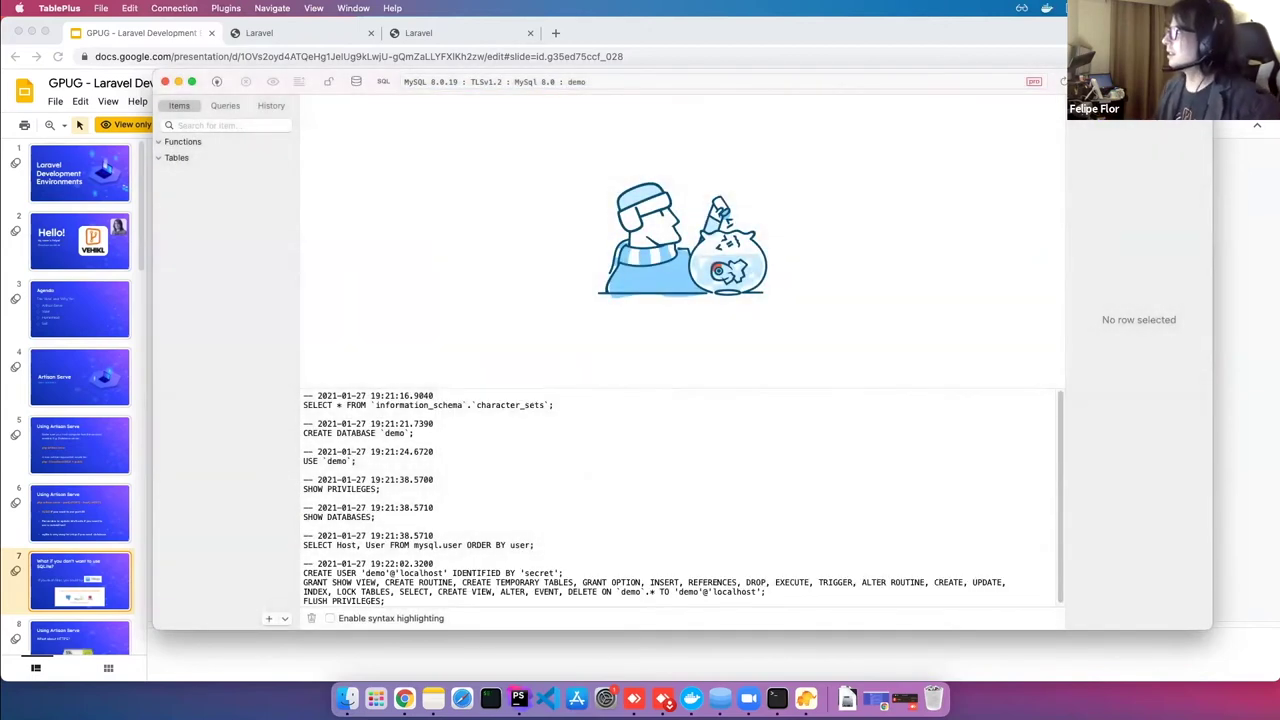
Verify demo appears in the server's database list, then bring PhpStorm forward
{"action": "key", "text": "super+k"}
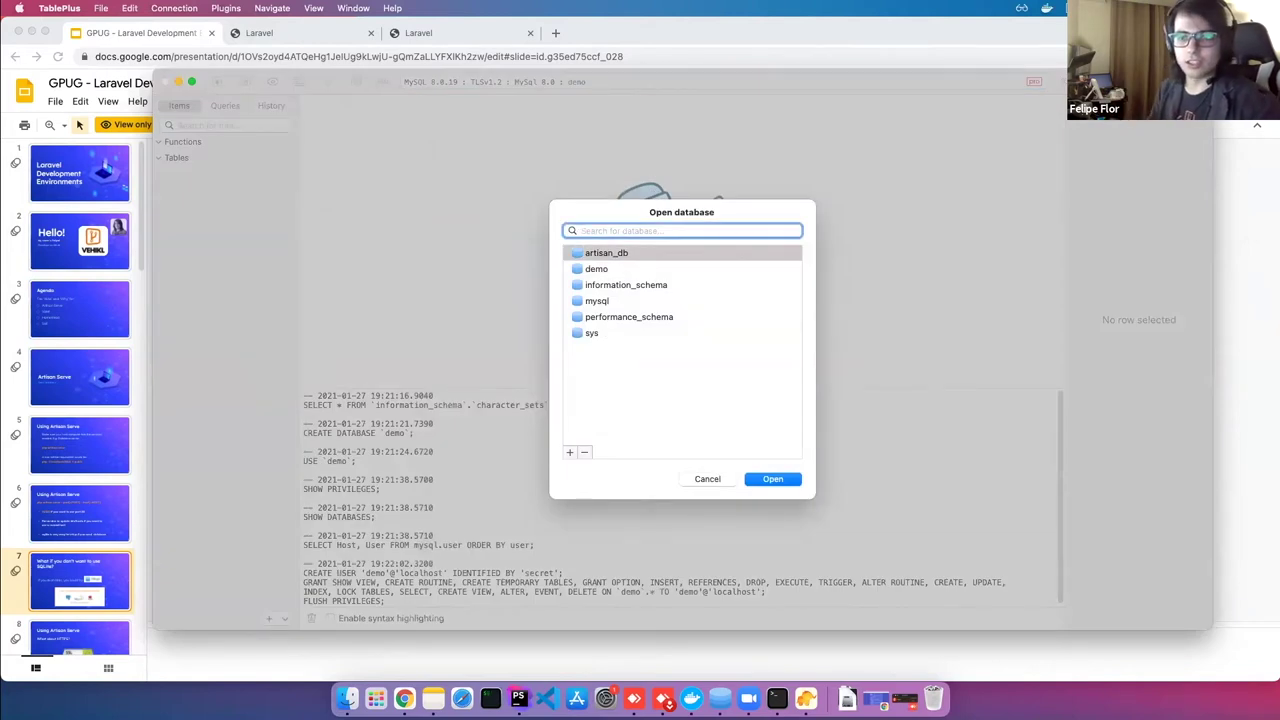
{"action": "key", "text": "Escape"}
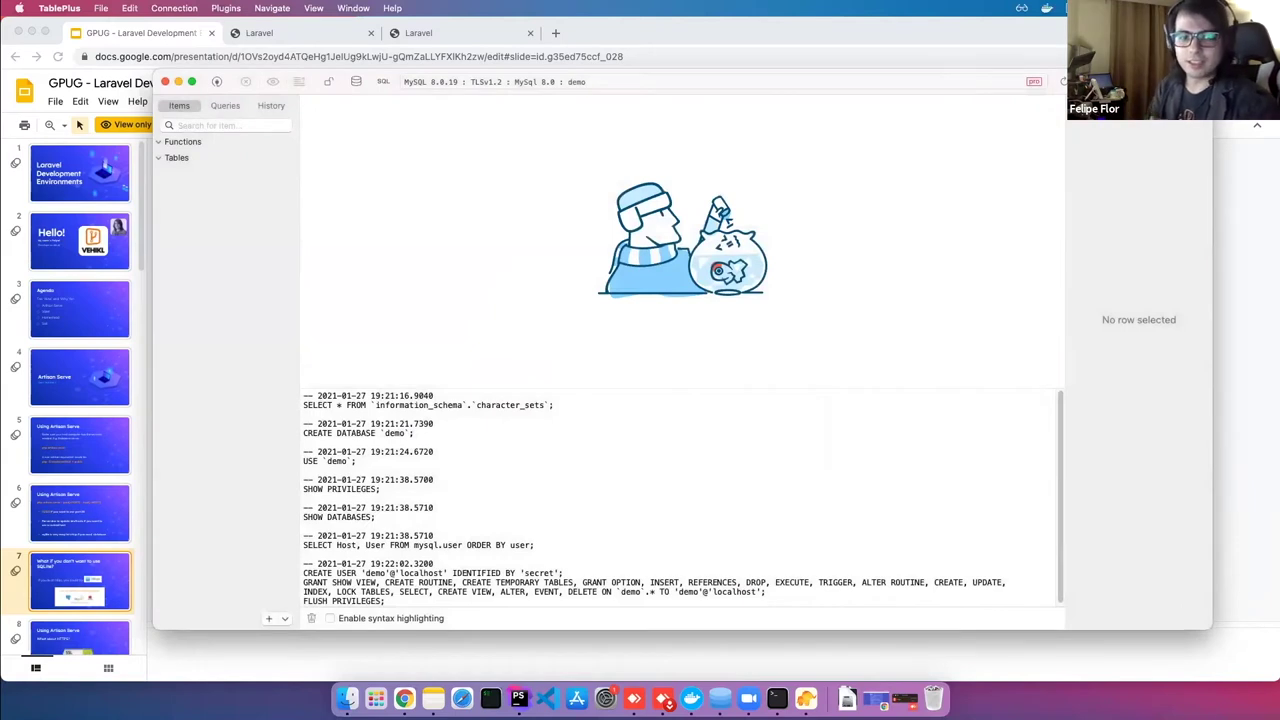
{"action": "key", "text": "super+Tab"}
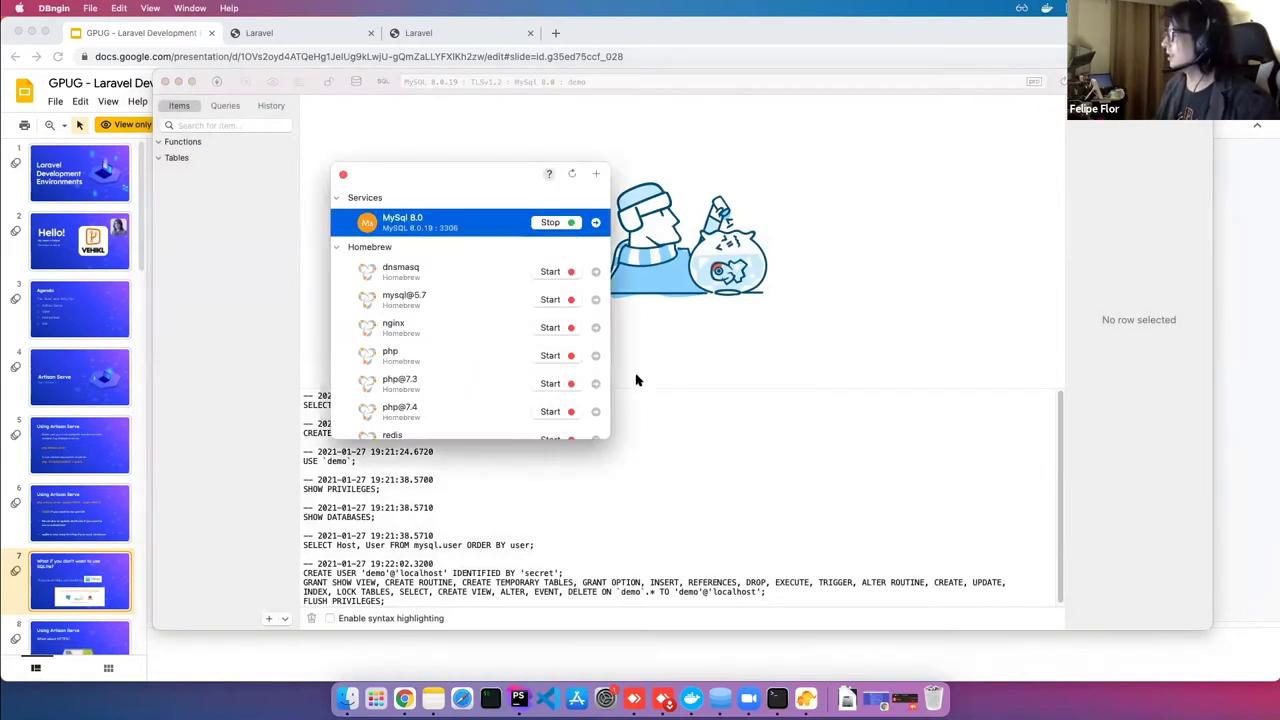
{"action": "left_click", "coordinate": [519, 698]}
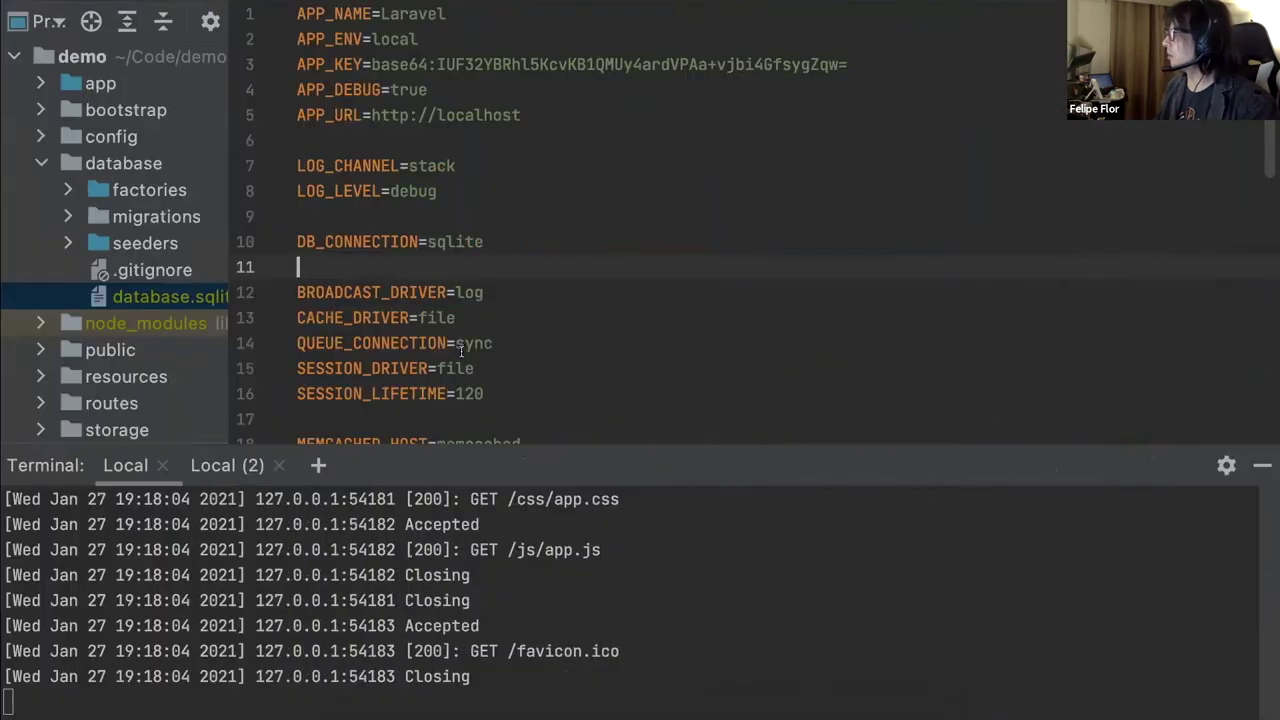
Replace the sqlite DB_CONNECTION line in .env with the mysql DB_ block from .env.example
{"action": "left_click", "coordinate": [468, 242]}
{"action": "scroll", "coordinate": [172, 298], "scroll_direction": "down", "scroll_amount": 10}
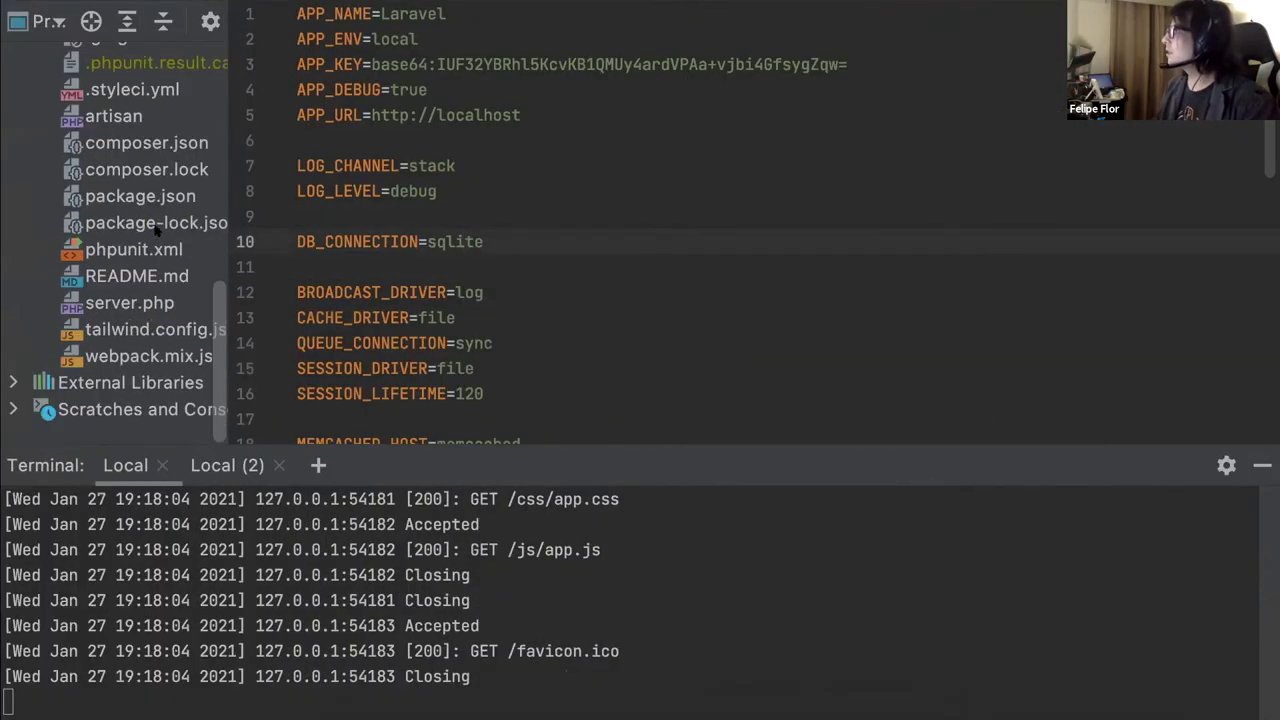
{"action": "scroll", "coordinate": [183, 264], "scroll_direction": "up", "scroll_amount": 2}
{"action": "left_click", "coordinate": [165, 302]}
{"action": "scroll", "coordinate": [165, 302], "scroll_direction": "up", "scroll_amount": 3}
{"action": "scroll", "coordinate": [165, 302], "scroll_direction": "down", "scroll_amount": 3}
{"action": "key", "text": "Escape"}
{"action": "scroll", "coordinate": [157, 184], "scroll_direction": "up", "scroll_amount": 3}
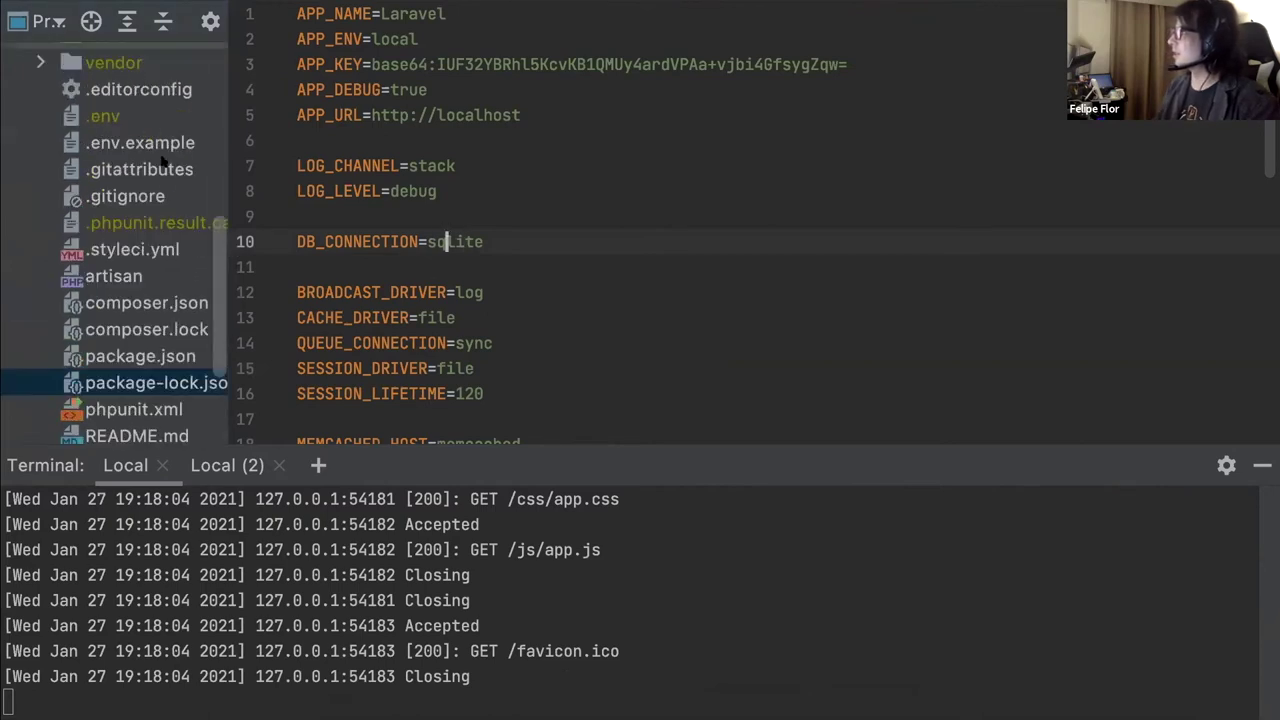
{"action": "double_click", "coordinate": [140, 143]}
{"action": "left_click_drag", "start_coordinate": [409, 288], "coordinate": [264, 168]}
{"action": "key", "text": "ctrl+c"}
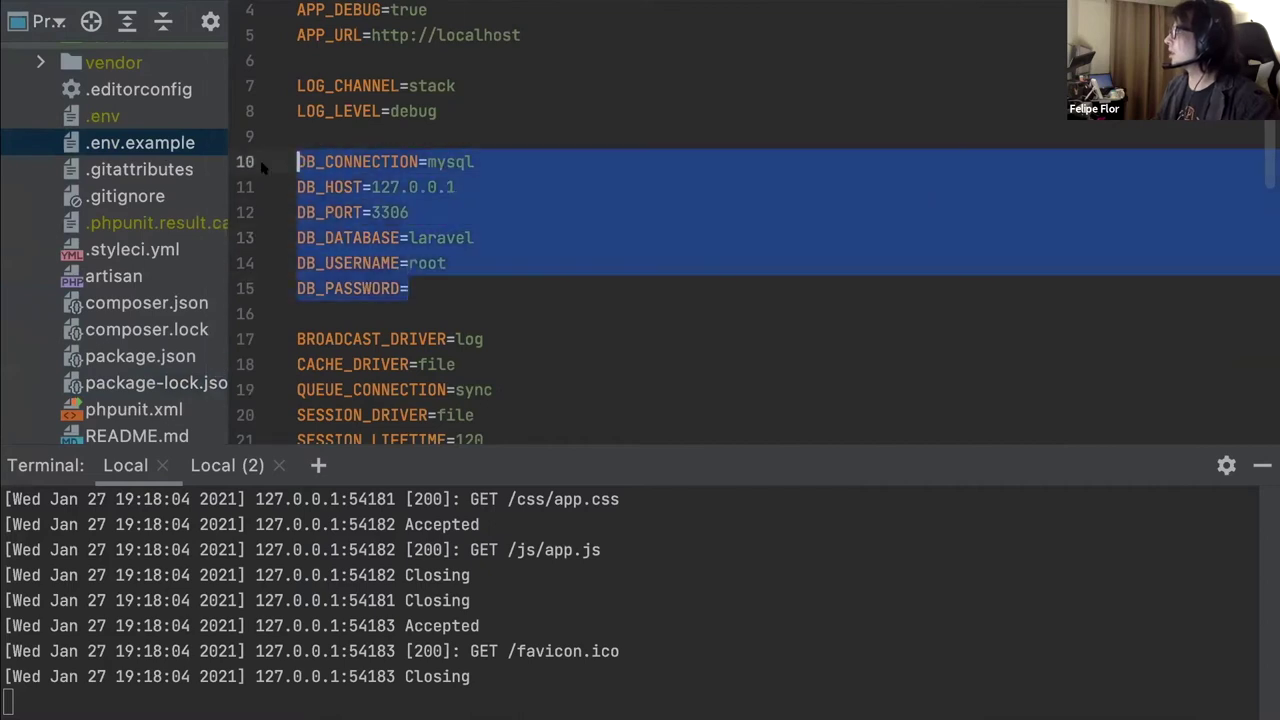
{"action": "double_click", "coordinate": [103, 116]}
{"action": "left_click_drag", "start_coordinate": [483, 241], "coordinate": [297, 241]}
{"action": "key", "text": "ctrl+v"}
Set DB_DATABASE and DB_USERNAME to demo and fill in the user's password
{"action": "left_click", "coordinate": [420, 267]}
{"action": "left_click", "coordinate": [437, 317]}
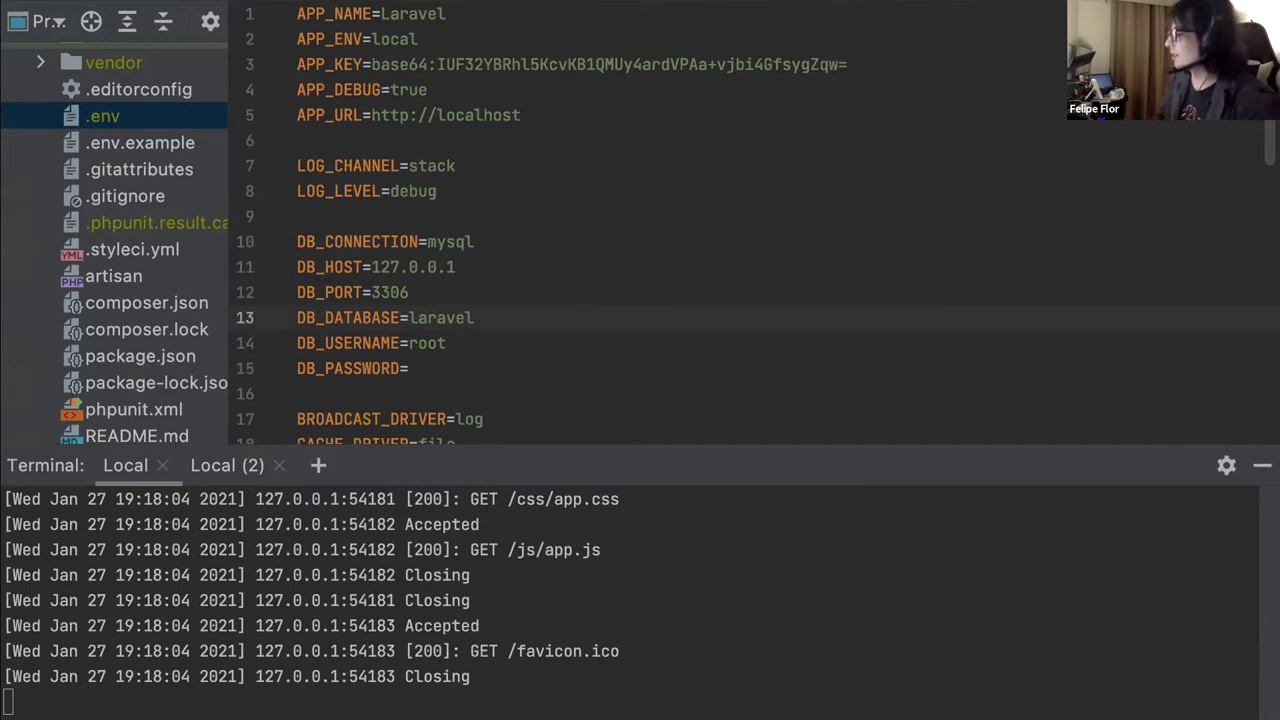
{"action": "double_click", "coordinate": [437, 317]}
{"action": "type", "text": "demo"}
{"action": "key", "text": "Down"}
{"action": "key", "text": "alt+shift+Left"}
{"action": "type", "text": "demo"}
{"action": "left_click", "coordinate": [410, 368]}
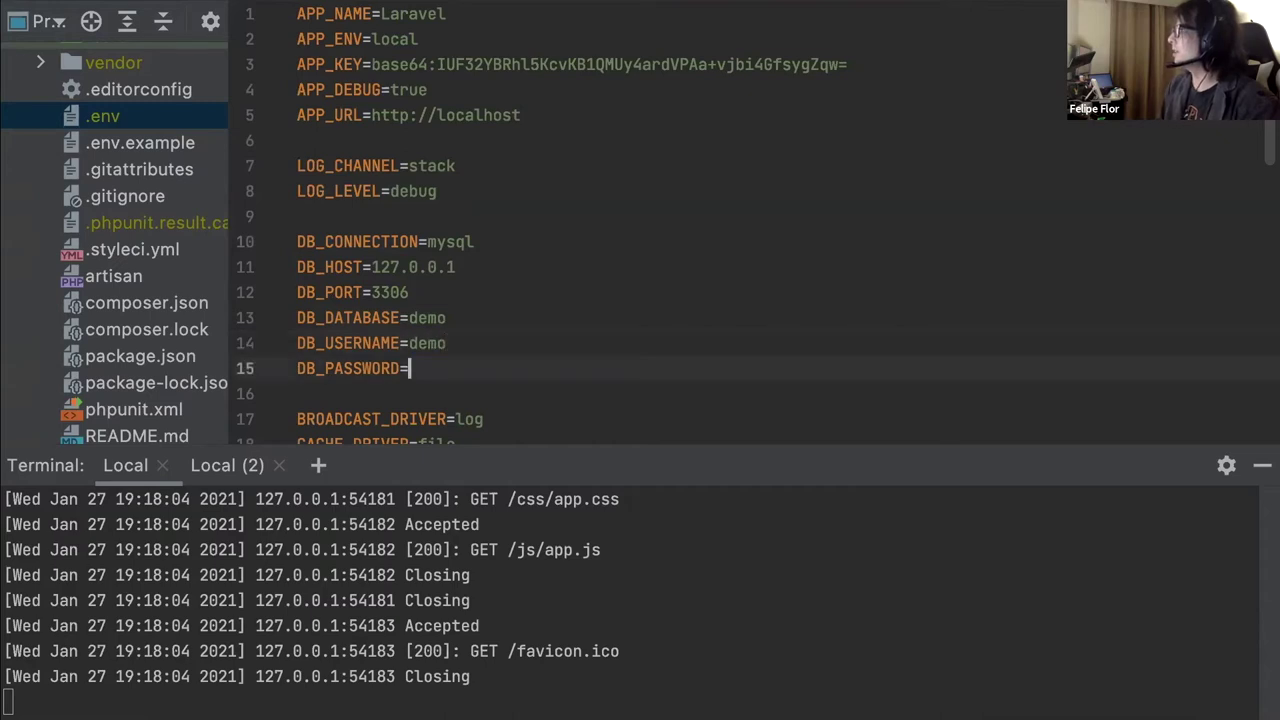
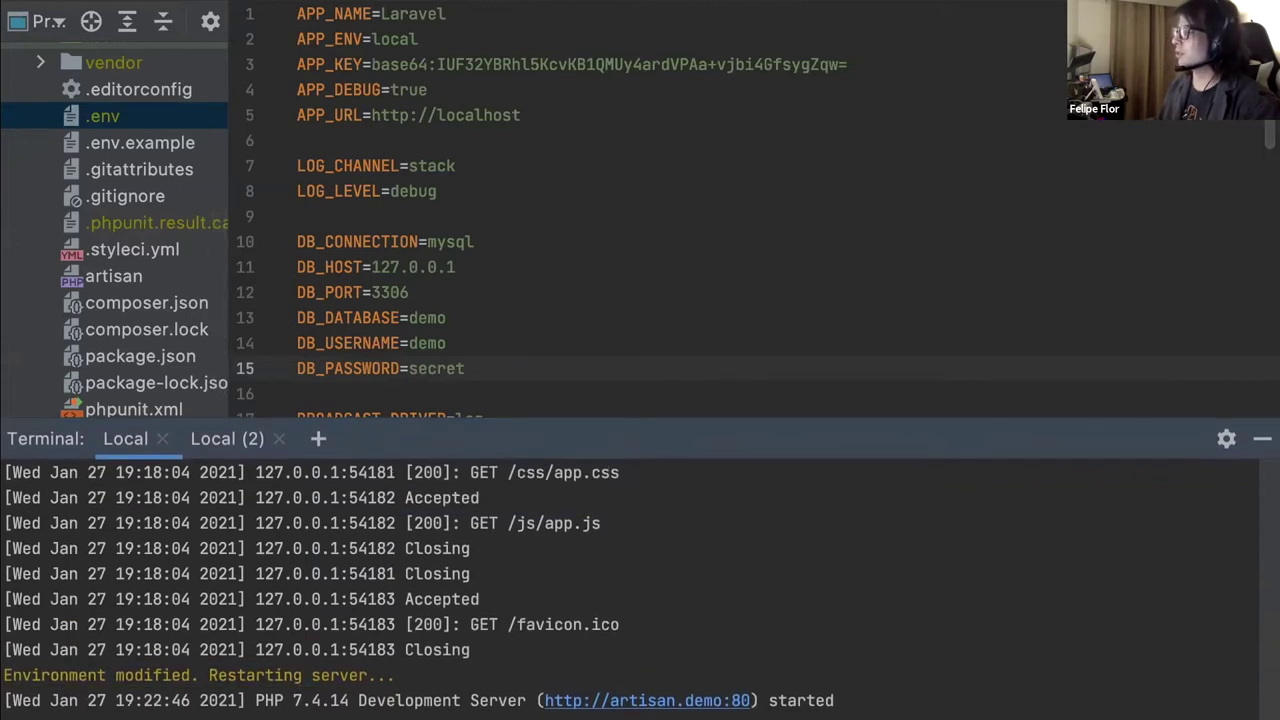
{"action": "left_click_drag", "start_coordinate": [4, 675], "coordinate": [172, 675]}
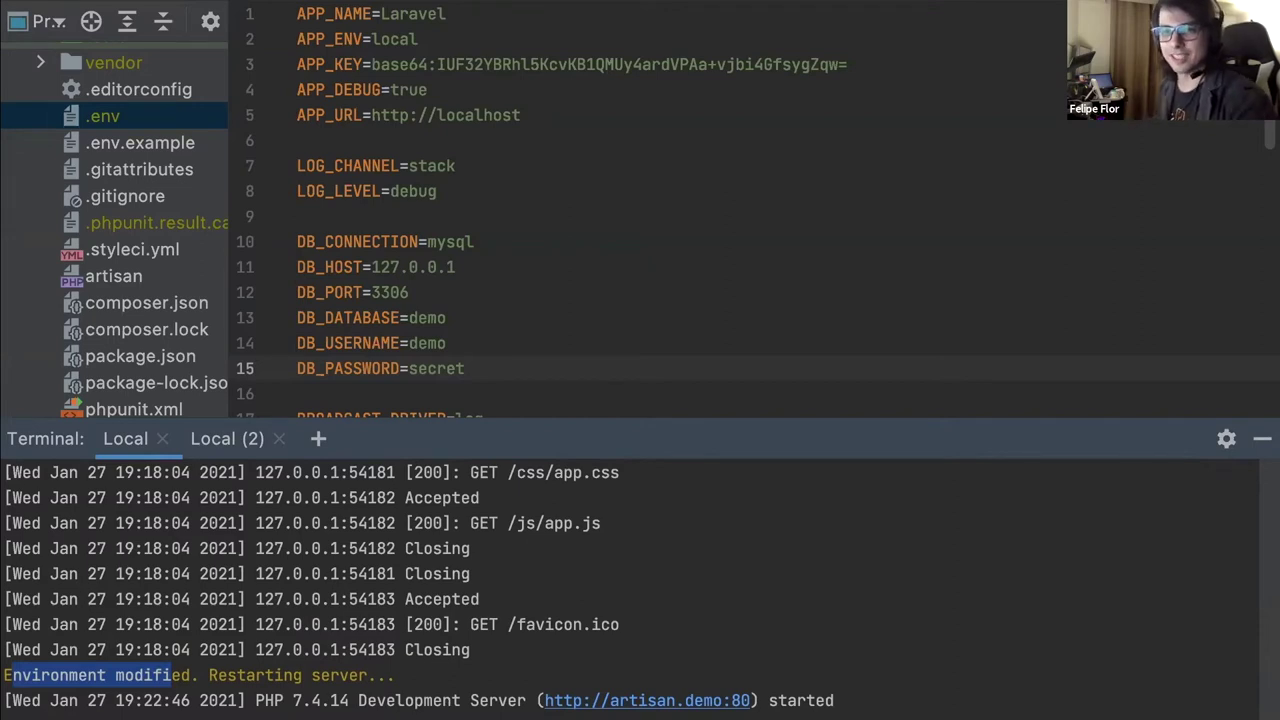
{"action": "key", "text": "ctrl+shift+Up"}
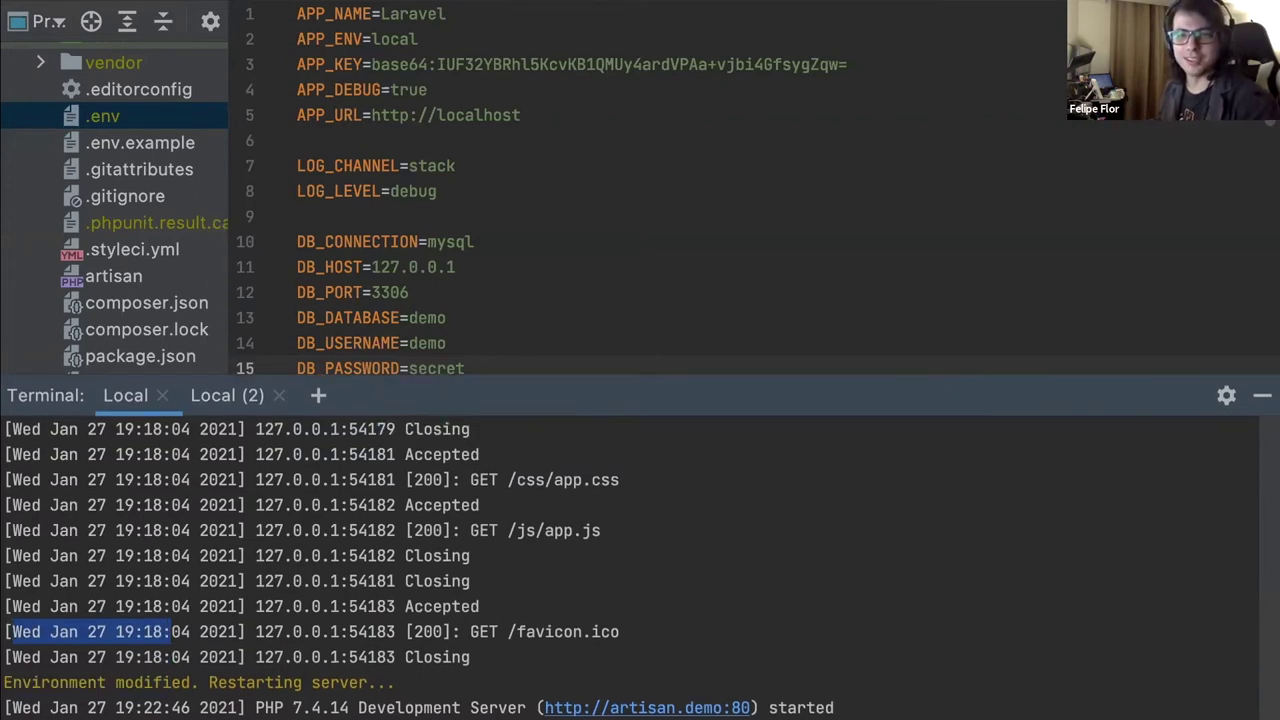
{"action": "left_click", "coordinate": [448, 318]}
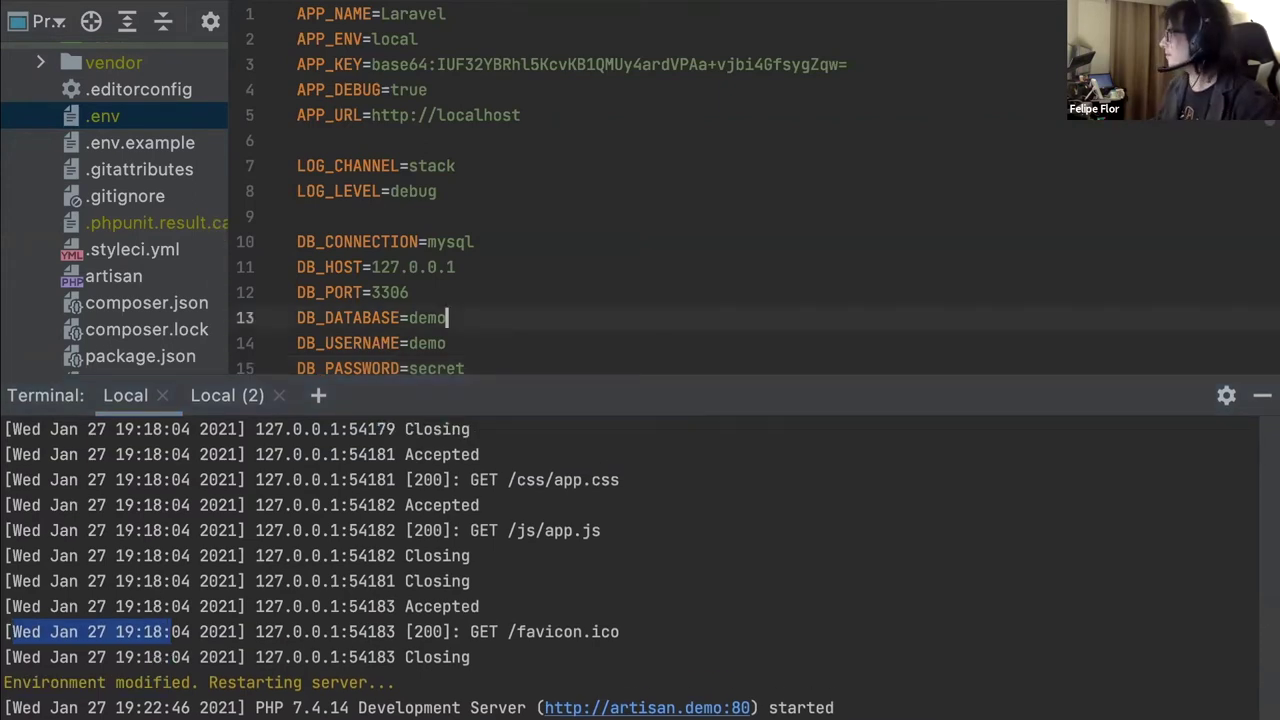
{"action": "key", "text": "ctrl+shift+Down"}
{"action": "left_click", "coordinate": [465, 368]}
{"action": "key", "text": "super+Tab"}
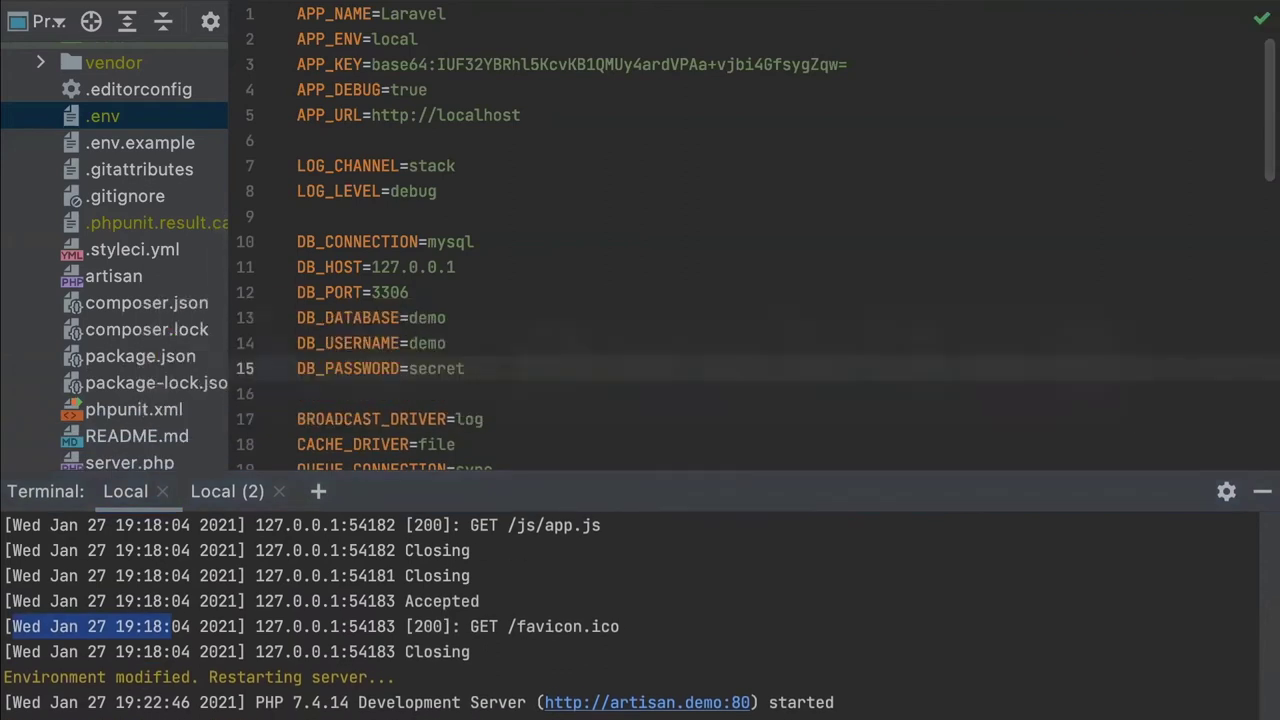
{"action": "left_click_drag", "start_coordinate": [545, 476], "coordinate": [532, 415]}
{"action": "left_click_drag", "start_coordinate": [92, 665], "coordinate": [340, 665]}
{"action": "left_click", "coordinate": [382, 665]}
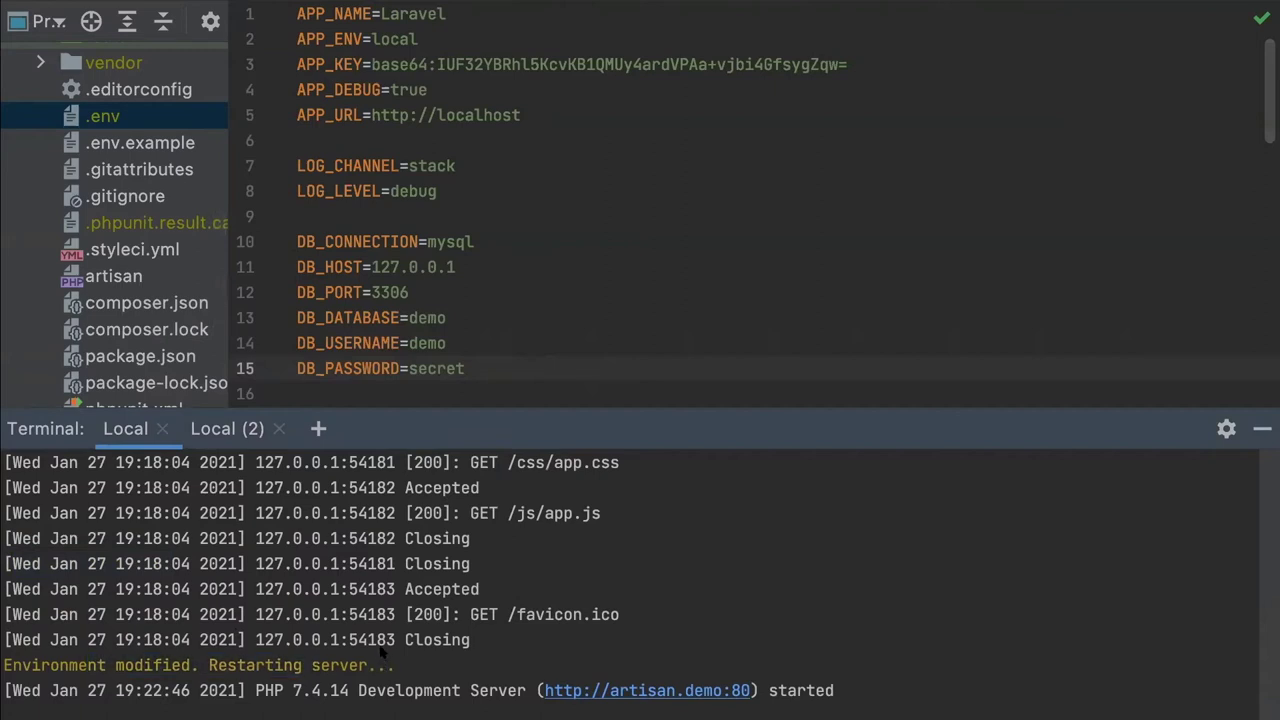
{"action": "left_click", "coordinate": [506, 268]}
Run php artisan migrate --seed in the second terminal session
{"action": "key", "text": "alt+Right"}
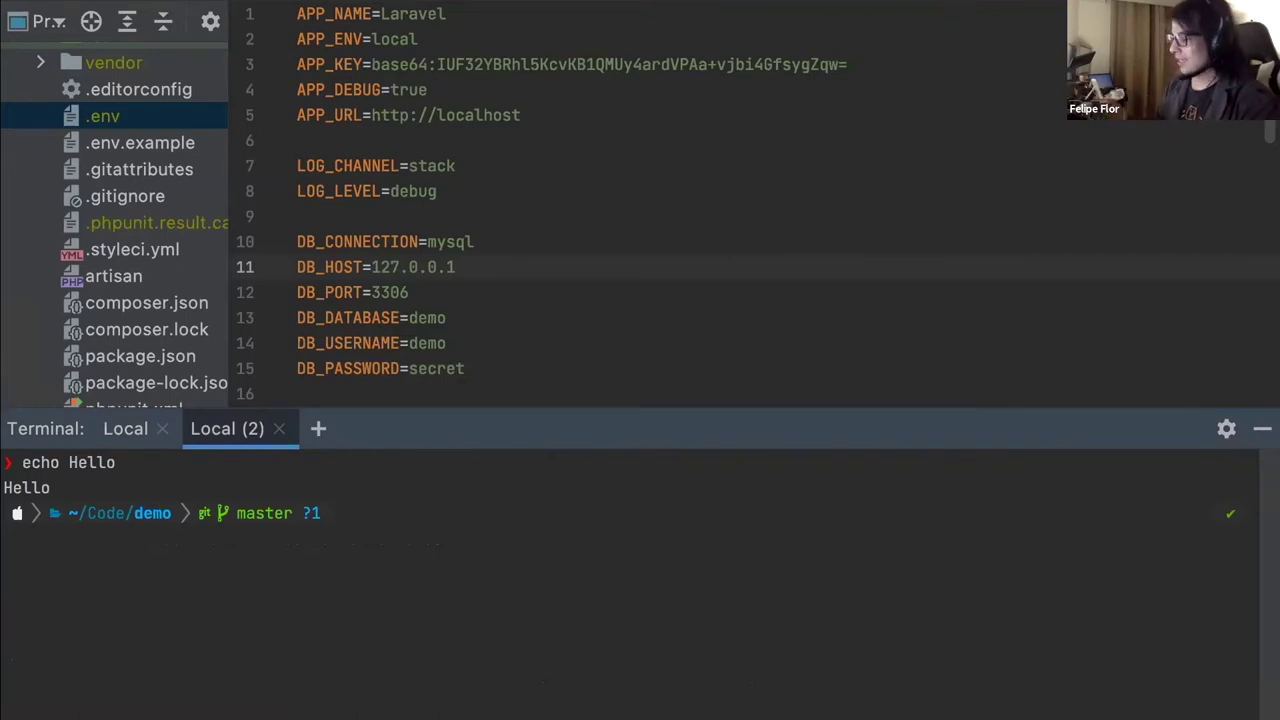
{"action": "type", "text": "php artisan migra"}
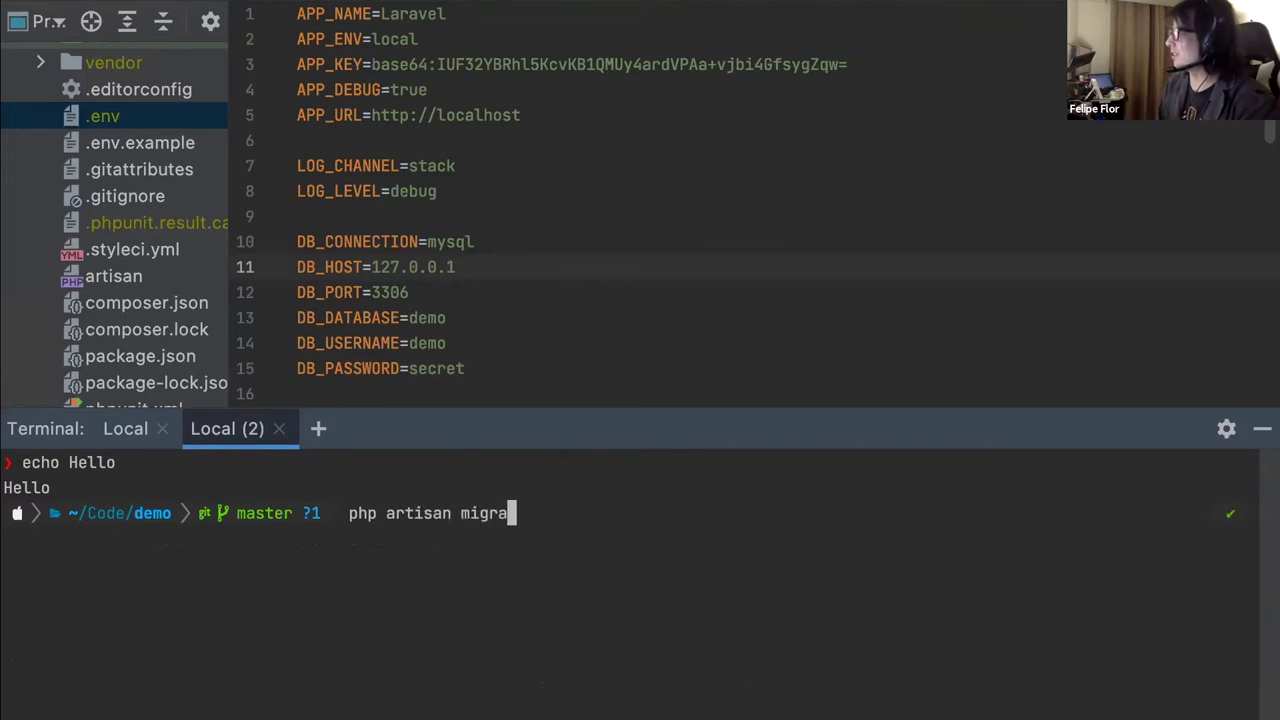
{"action": "type", "text": "te --seed"}
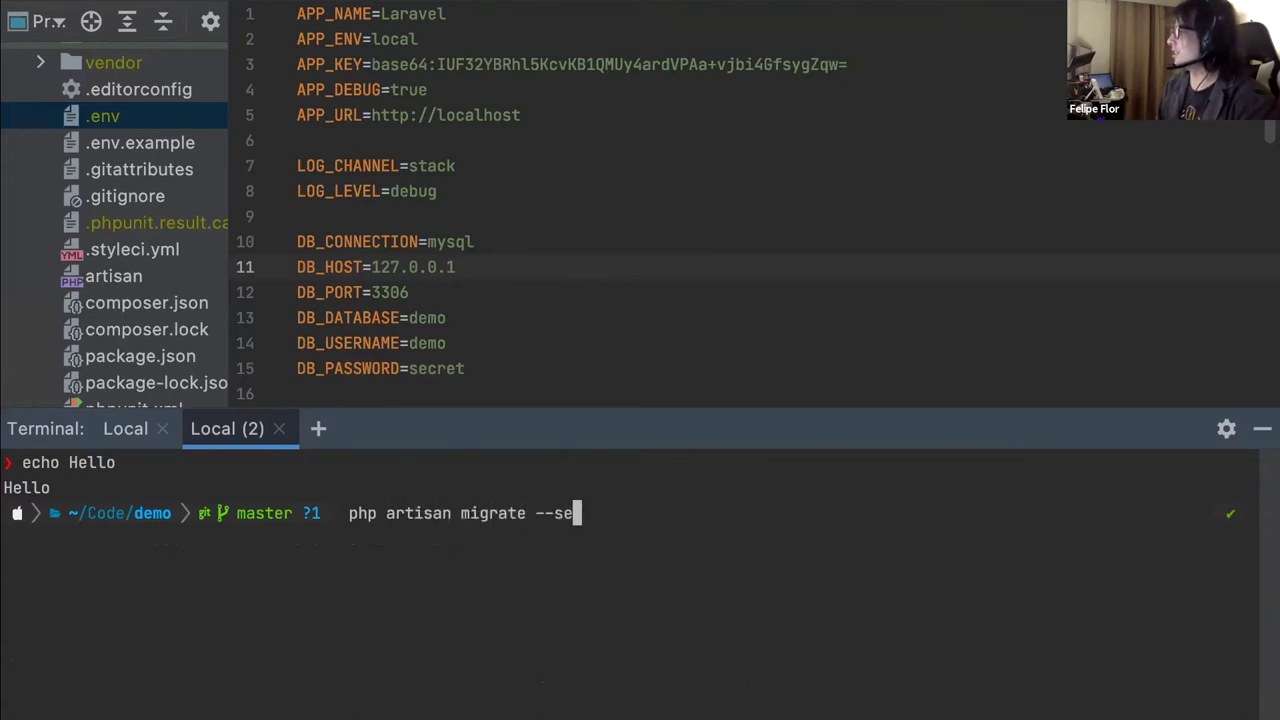
{"action": "key", "text": "Return"}
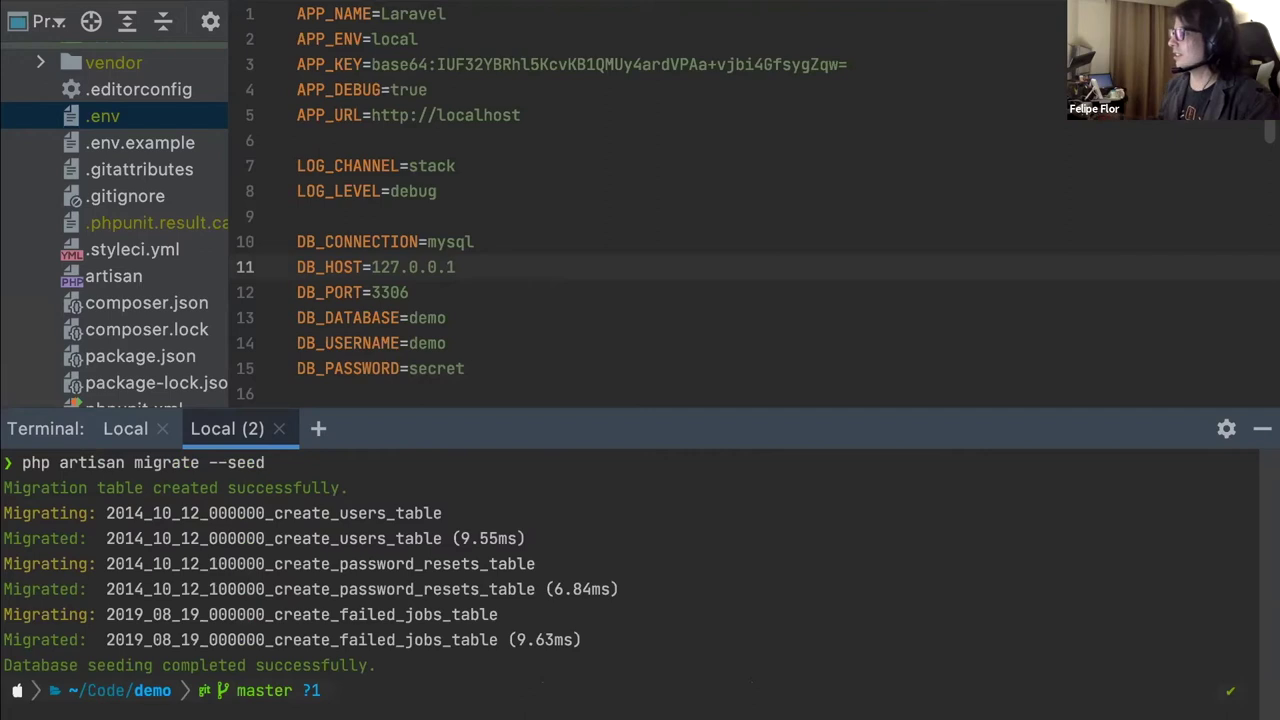
Search the whole project for seeder
{"action": "left_click", "coordinate": [364, 267]}
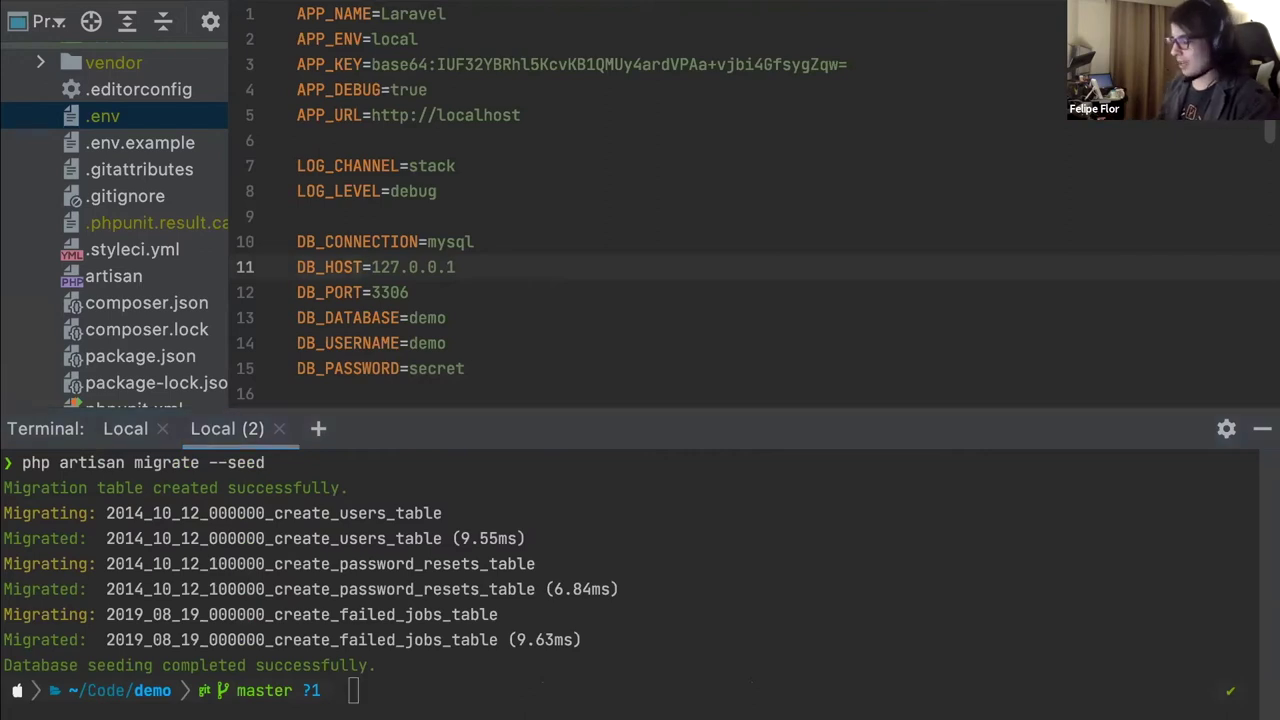
{"action": "key", "text": "shift"}
{"action": "key", "text": "shift"}
{"action": "key", "text": "BackSpace"}
{"action": "type", "text": "seeder"}
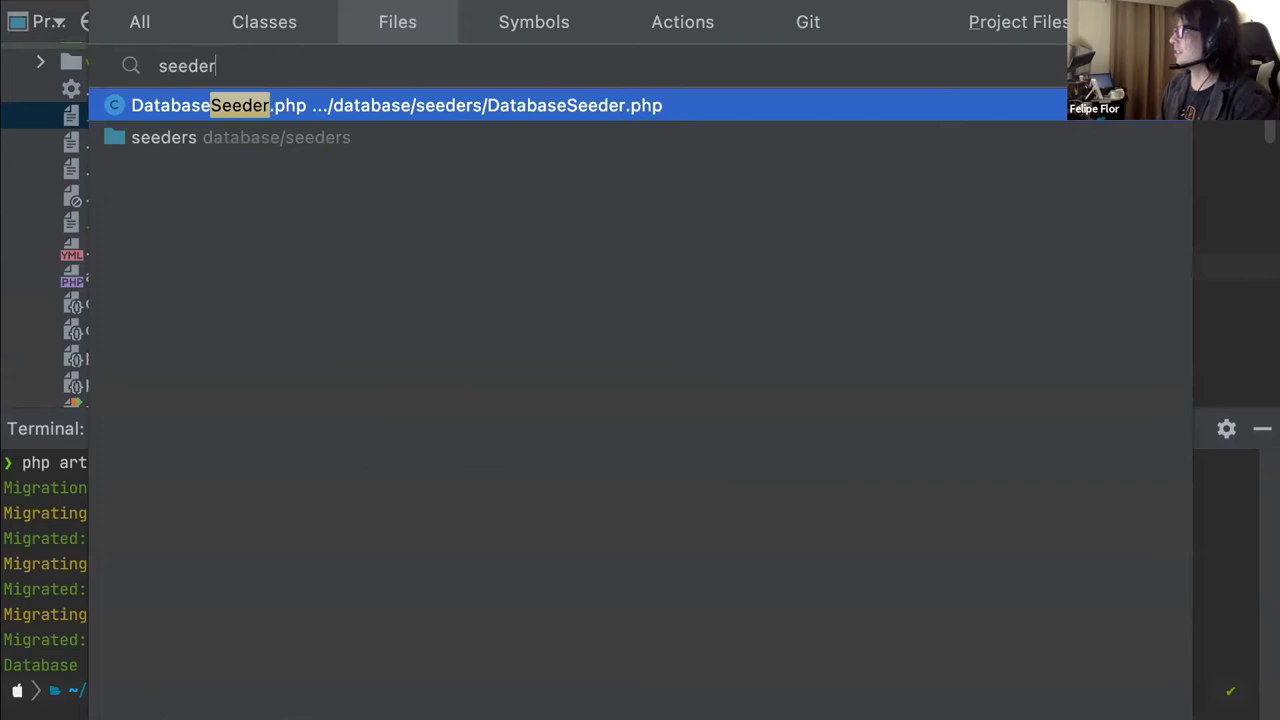
Open DatabaseSeeder.php and highlight the fixed user's e-mail and the times(25) factory call
{"action": "key", "text": "Return"}
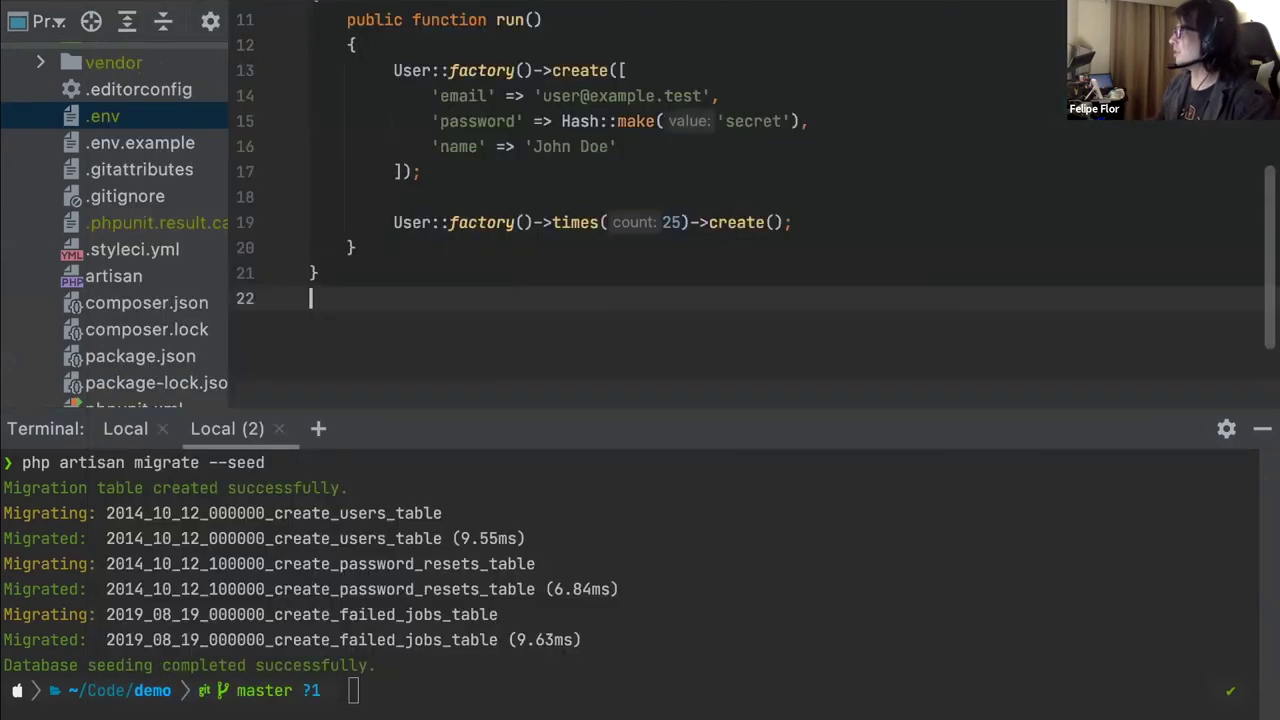
{"action": "left_click", "coordinate": [668, 222]}
{"action": "left_click", "coordinate": [524, 70]}
{"action": "key", "text": "alt+Up"}
{"action": "key", "text": "alt+Up"}
{"action": "key", "text": "alt+Up"}
{"action": "left_click", "coordinate": [524, 70]}
{"action": "left_click", "coordinate": [543, 95]}
{"action": "left_click_drag", "start_coordinate": [543, 95], "coordinate": [704, 95]}
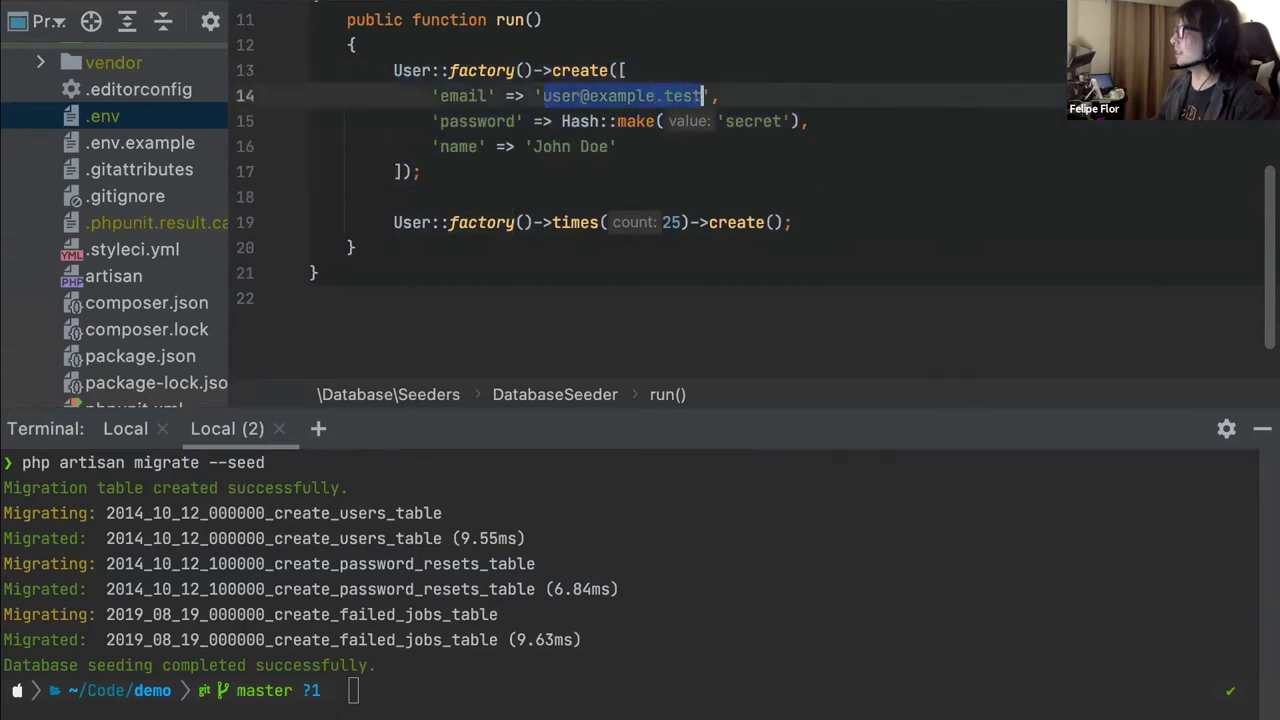
{"action": "left_click", "coordinate": [579, 146]}
{"action": "left_click_drag", "start_coordinate": [515, 222], "coordinate": [737, 222]}
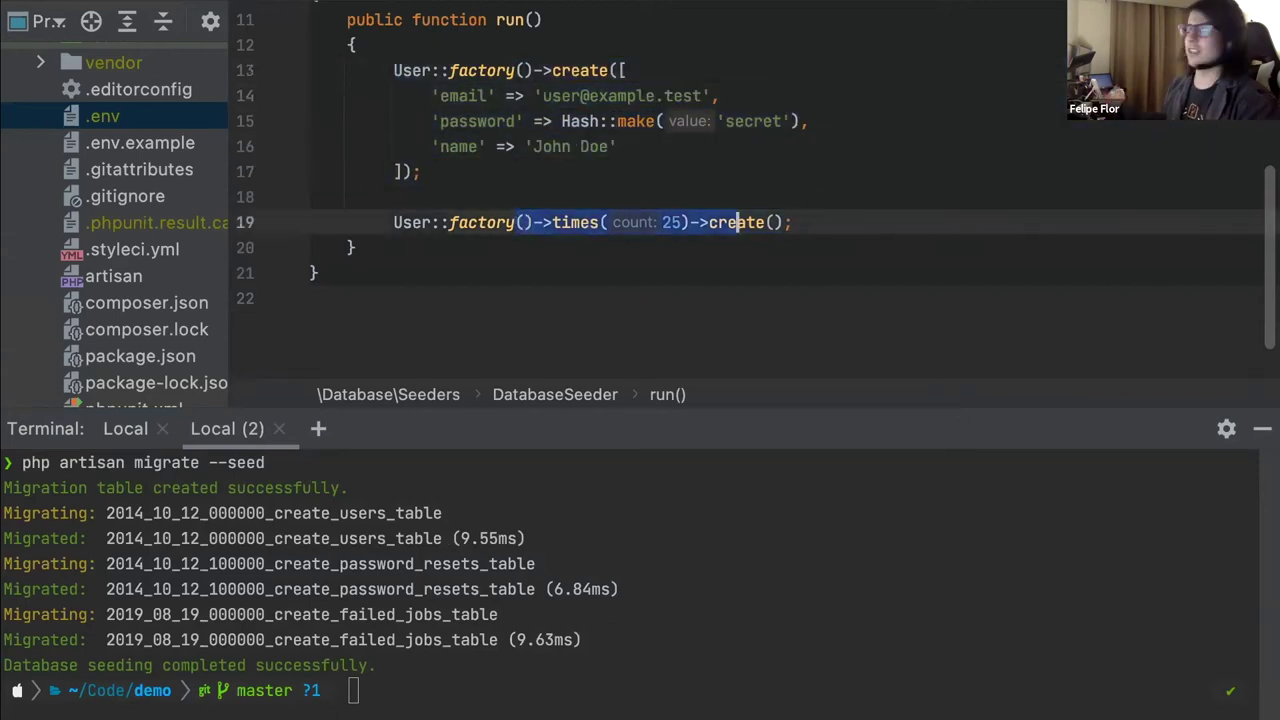
{"action": "mouse_move", "coordinate": [737, 222]}
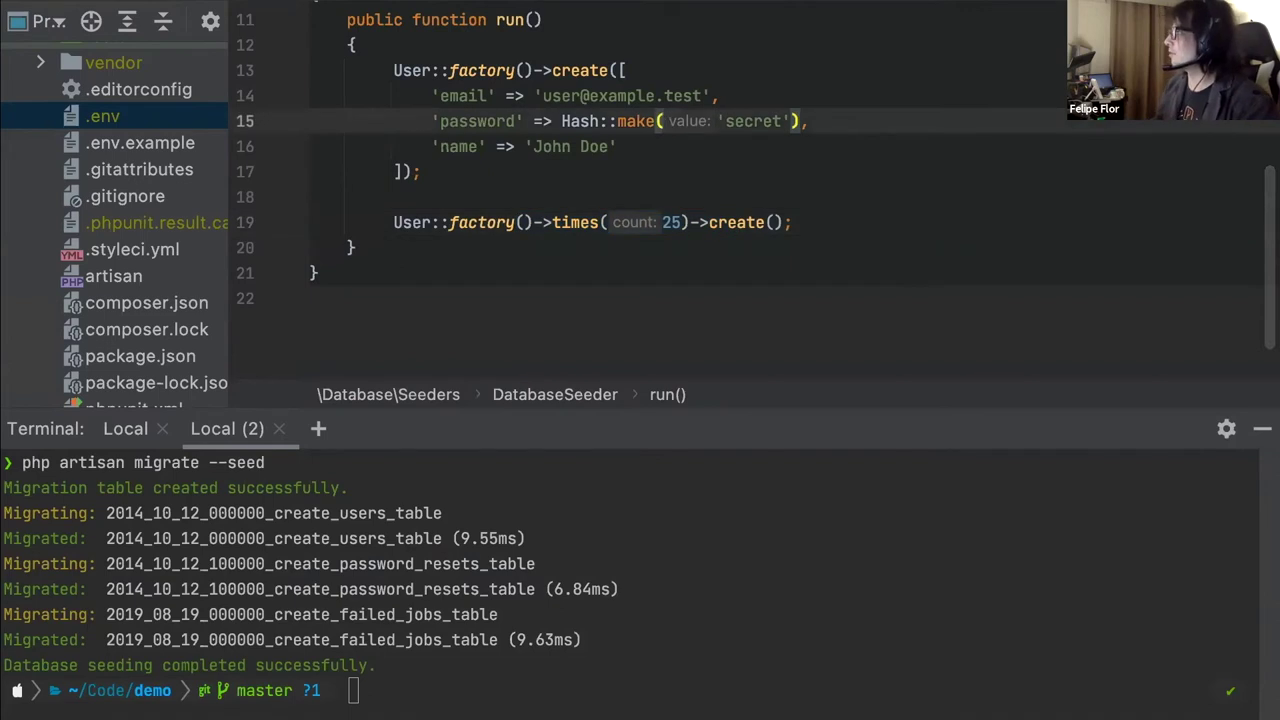
{"action": "key", "text": "super+Tab"}
{"action": "key", "text": "super+Tab"}
{"action": "key", "text": "super+Tab"}
{"action": "key", "text": "super+Tab"}
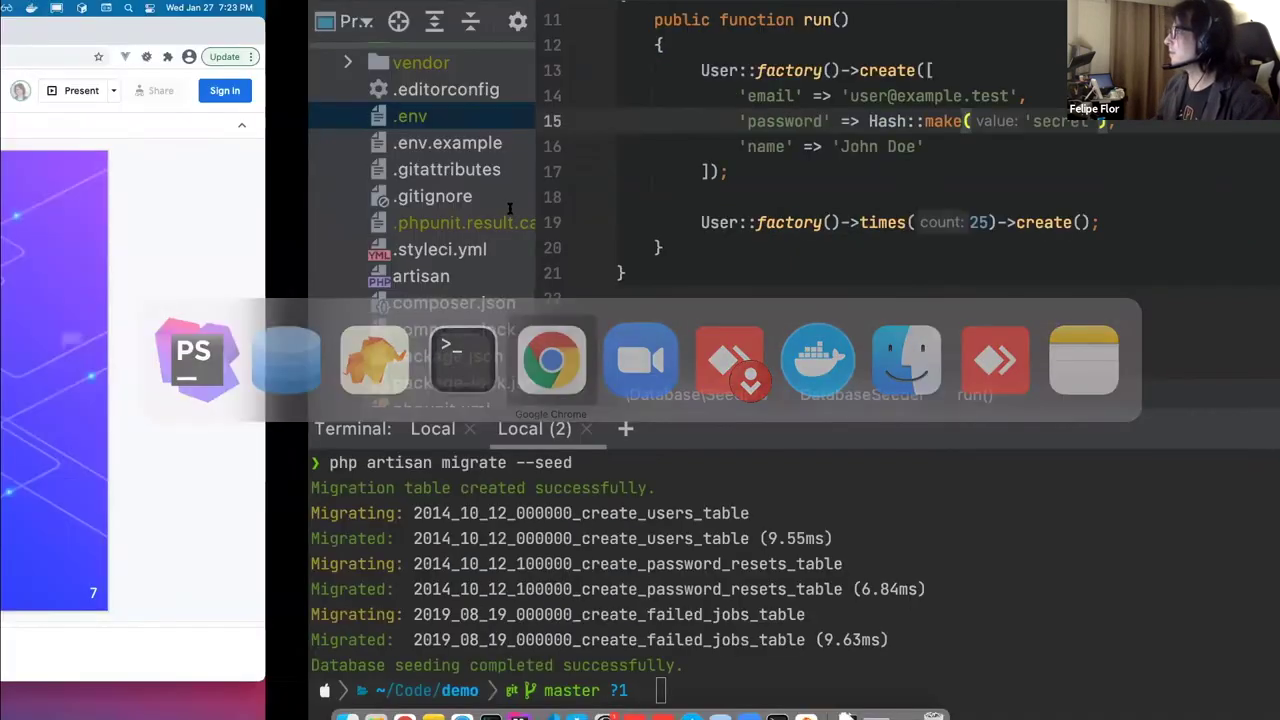
Reload the artisan.demo dashboard tab in Chrome to show the seeded users
{"action": "left_click", "coordinate": [426, 35]}
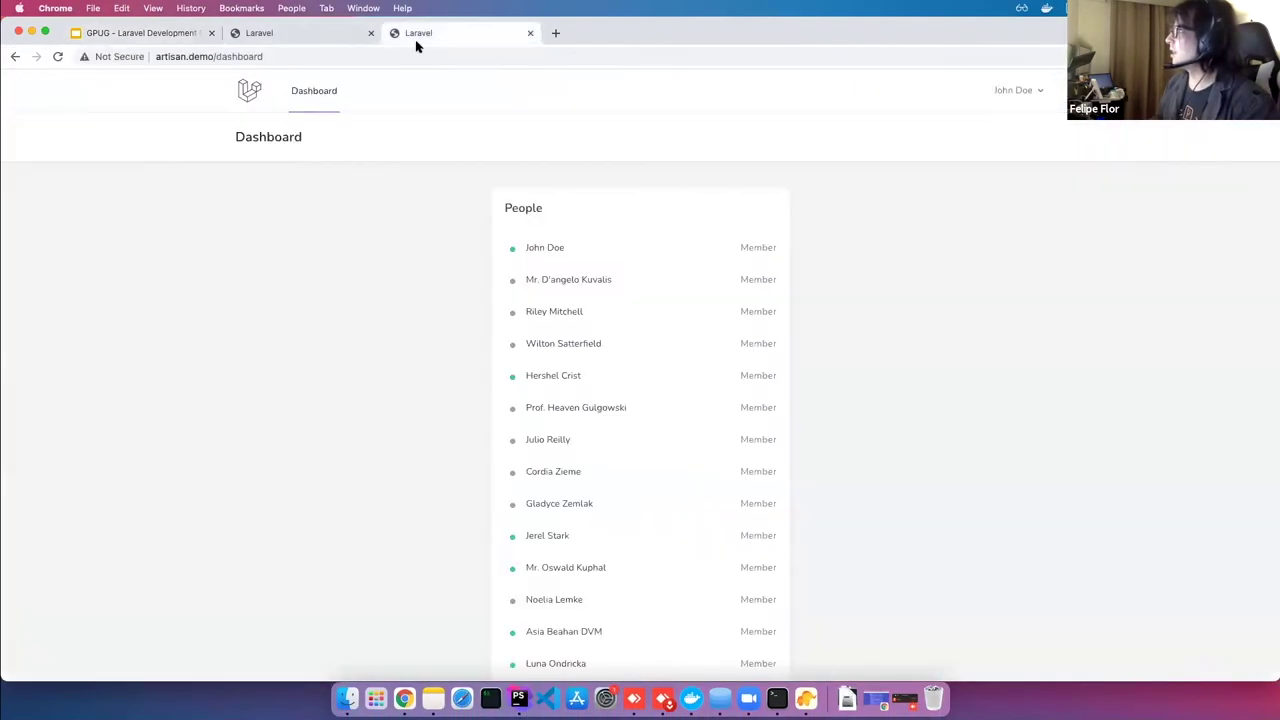
{"action": "left_click", "coordinate": [271, 34]}
{"action": "left_click", "coordinate": [390, 34]}
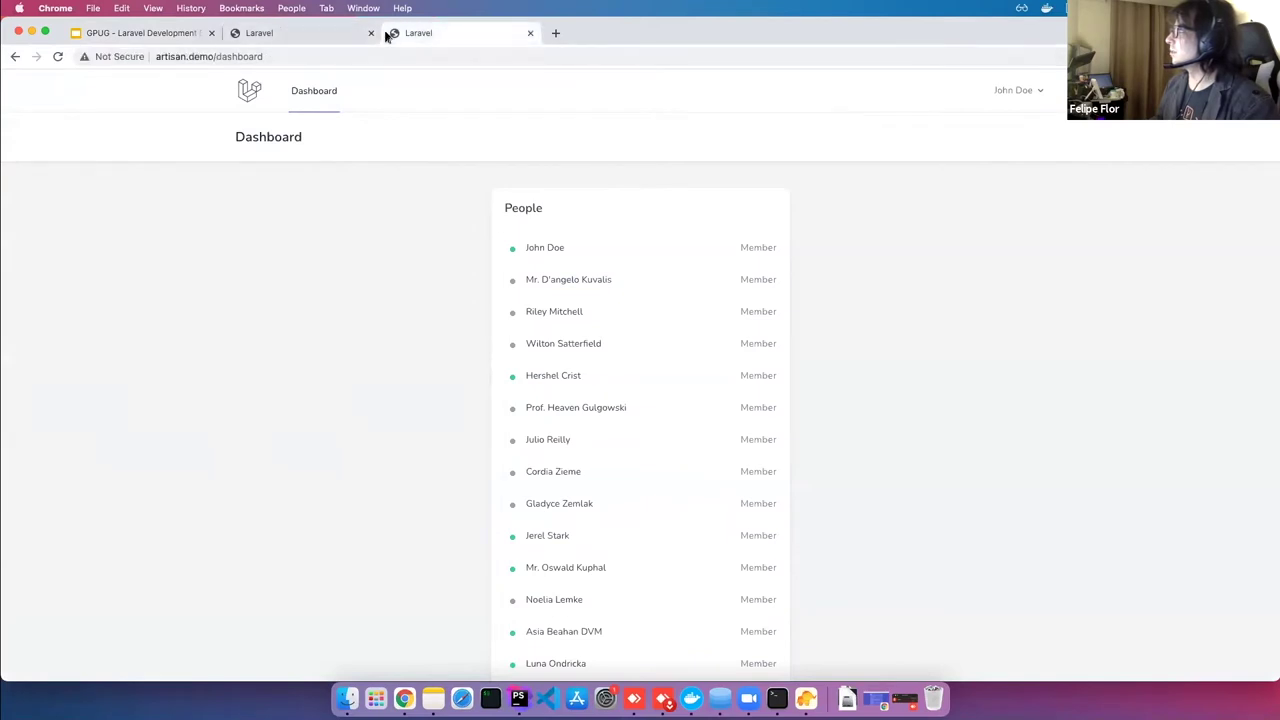
{"action": "key", "text": "super+r"}
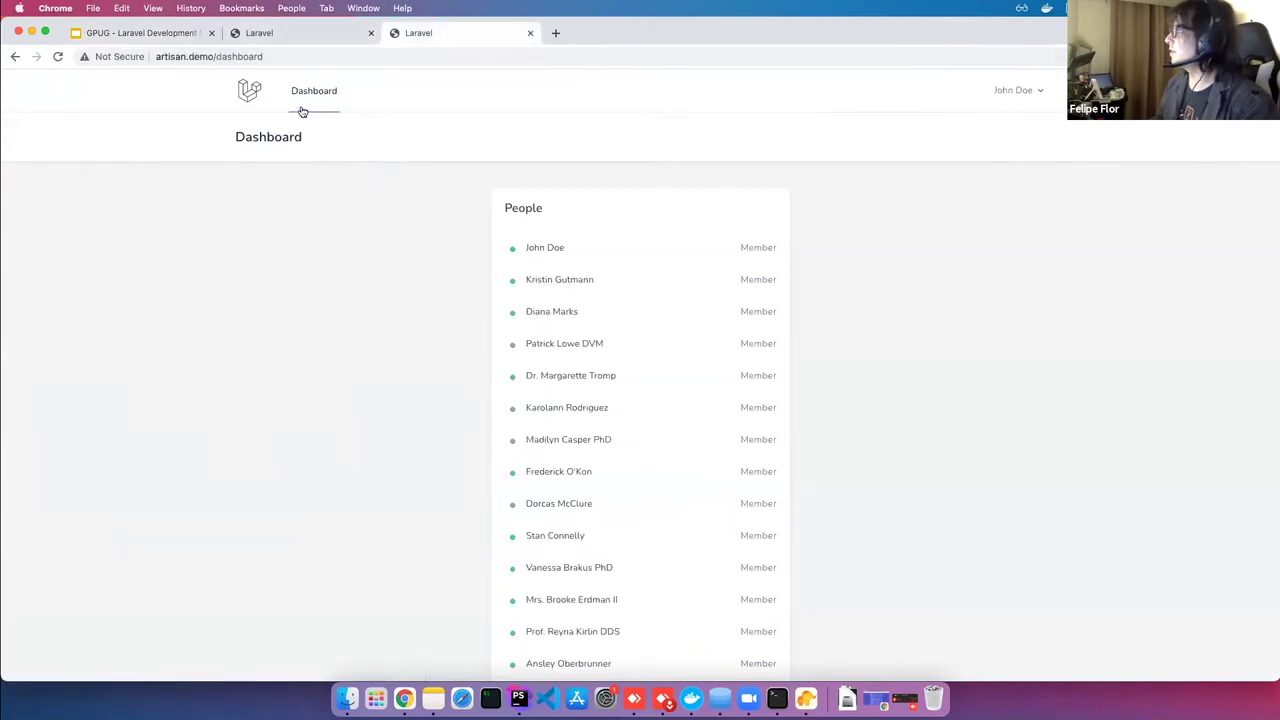
Log out of the app and log back in using the saved login details
{"action": "left_click", "coordinate": [1006, 98]}
{"action": "left_click", "coordinate": [958, 130]}
{"action": "left_click", "coordinate": [598, 376]}
{"action": "left_click", "coordinate": [580, 405]}
{"action": "left_click", "coordinate": [770, 483]}
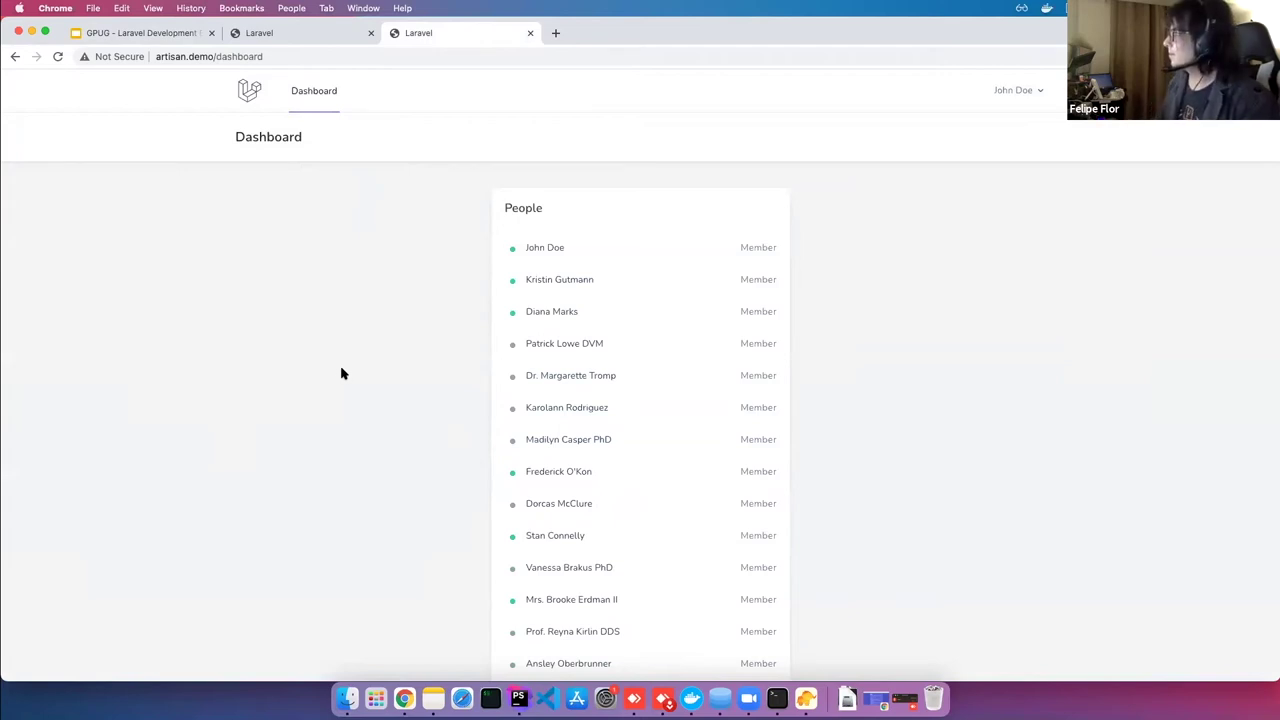
Return to Chrome's Google Slides presentation tab
{"action": "key", "text": "super+Tab"}
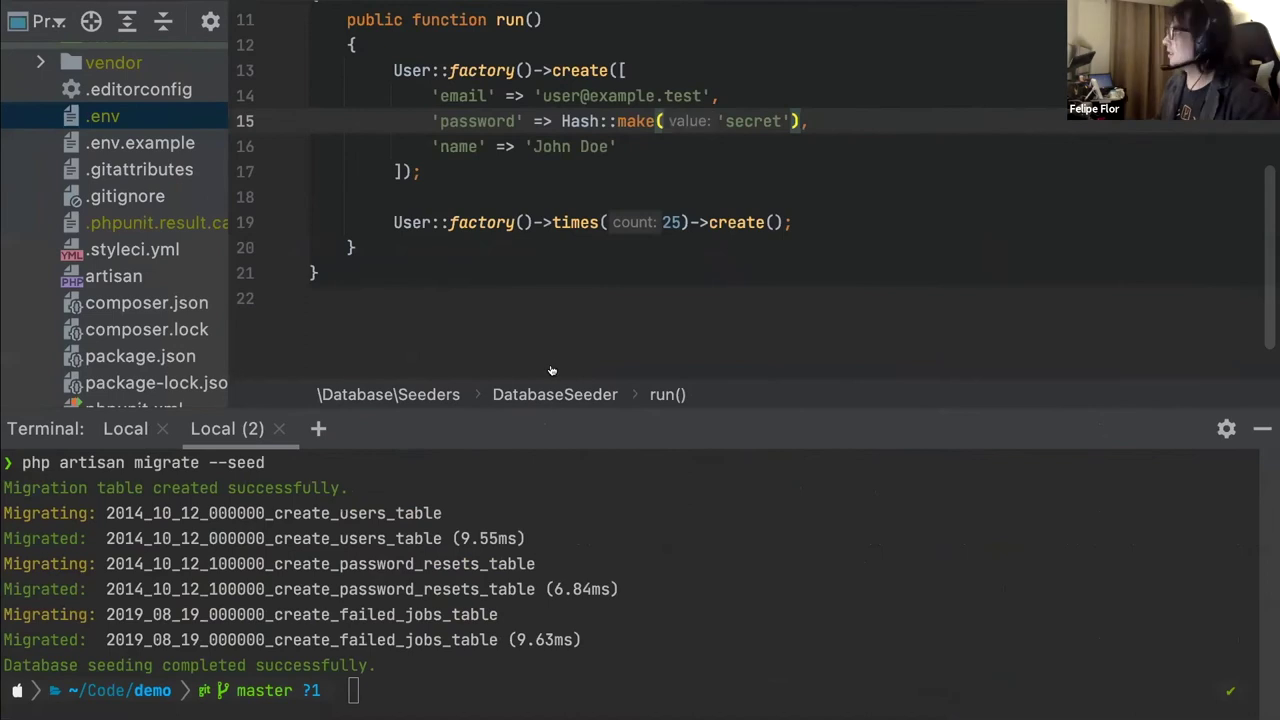
{"action": "key", "text": "super+Tab"}
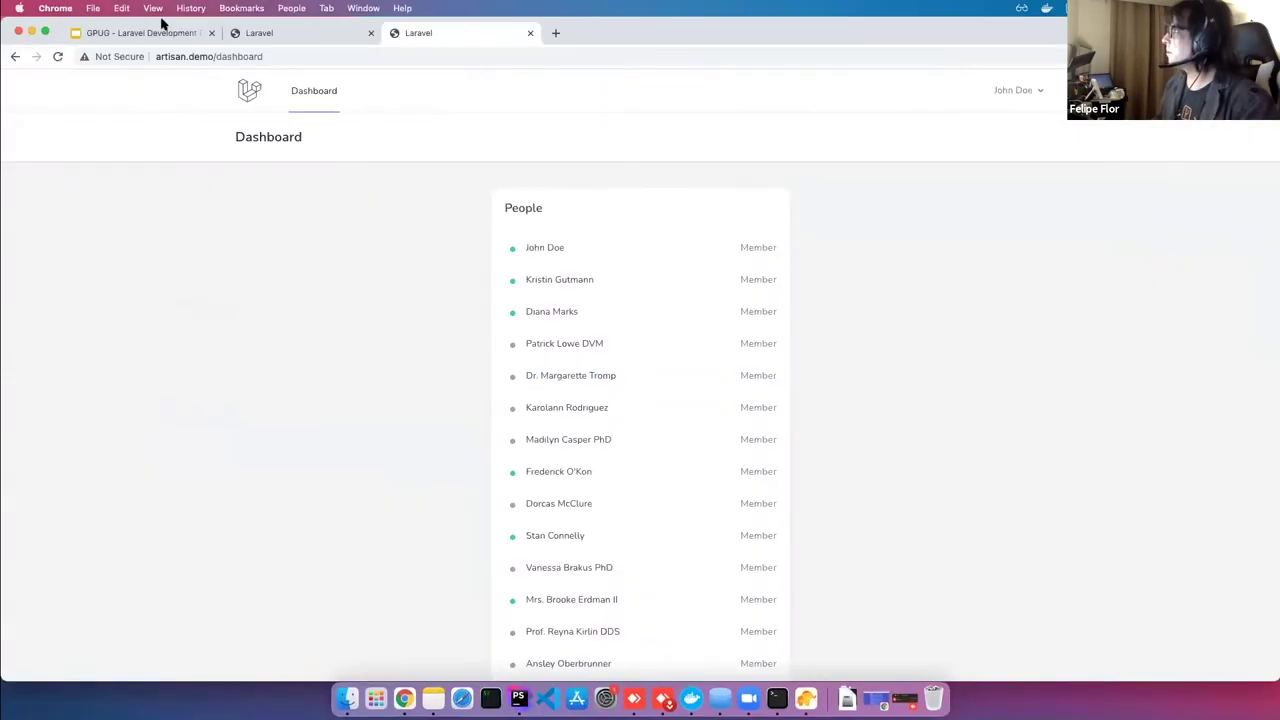
{"action": "left_click", "coordinate": [140, 33]}
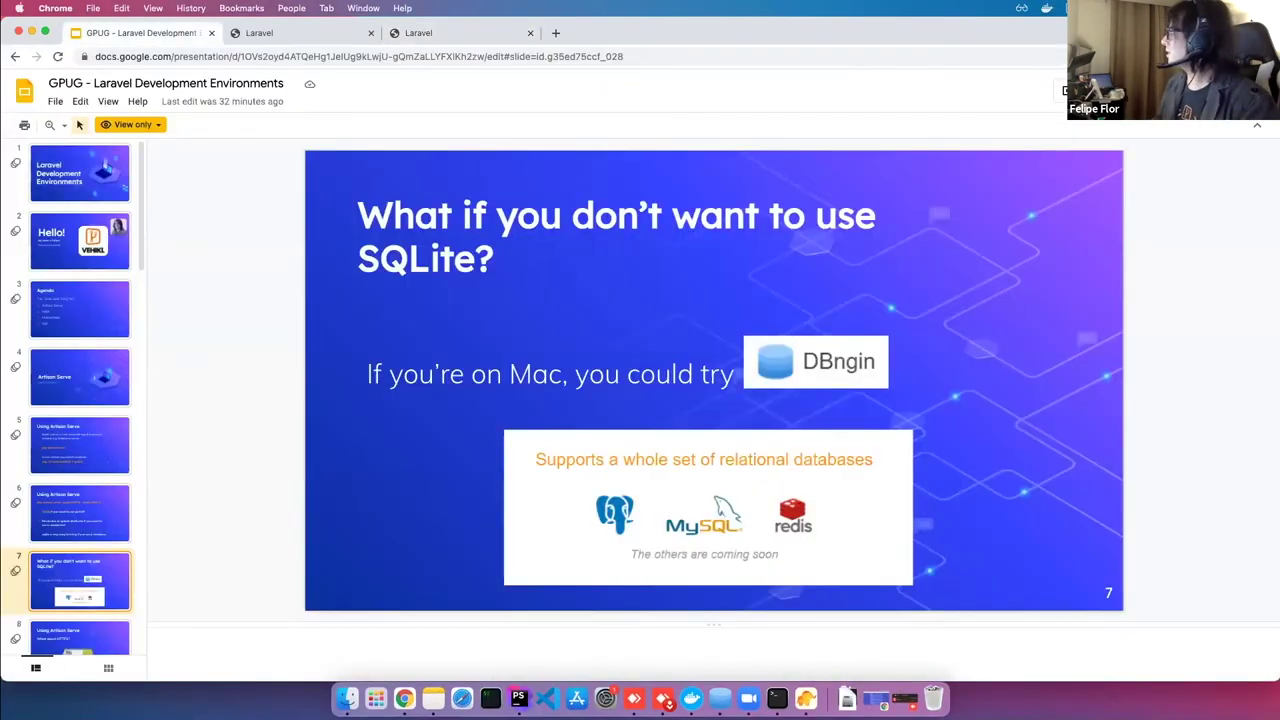
Present the deck full screen and advance to slide 8, Using Artisan Serve
{"action": "key", "text": "super+Return"}
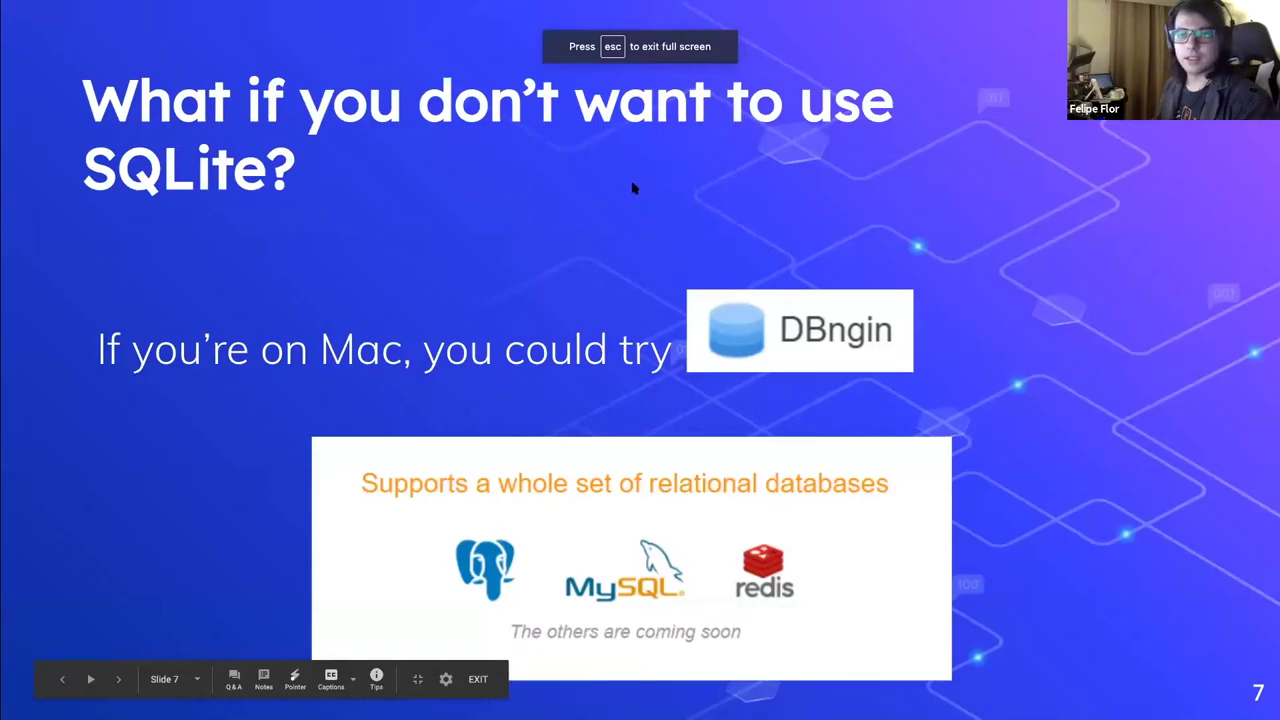
{"action": "key", "text": "Right"}
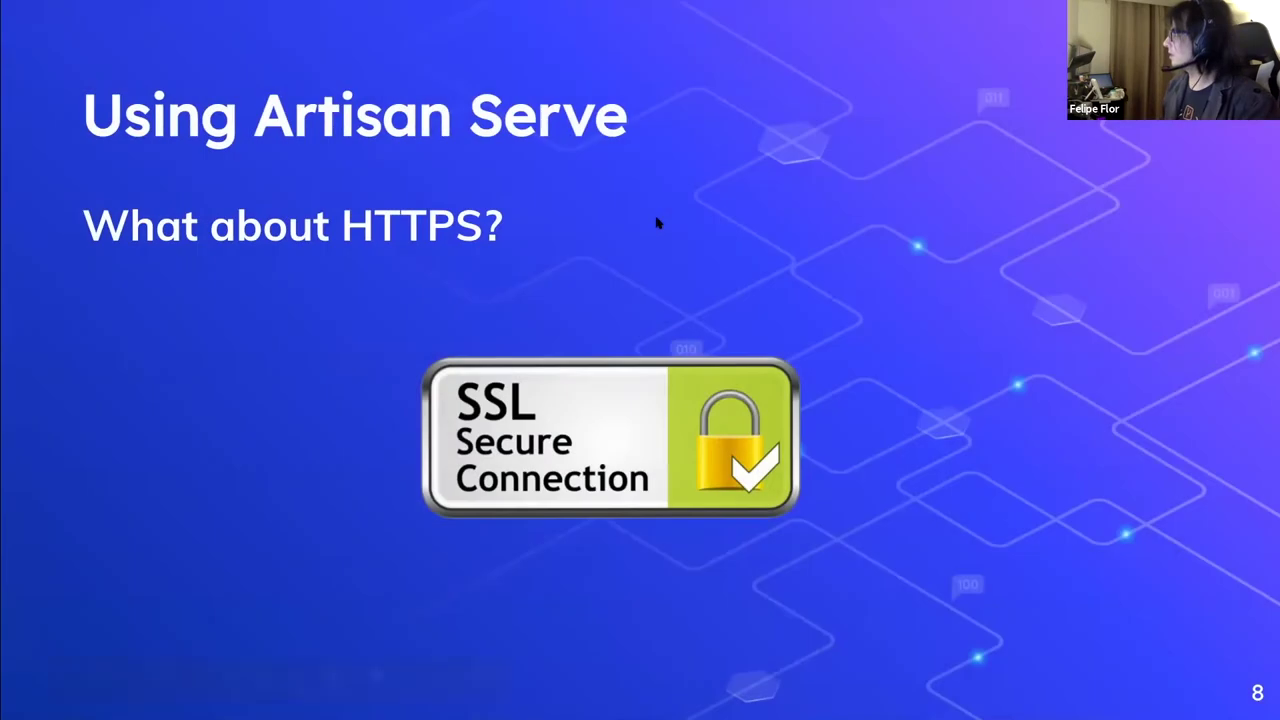
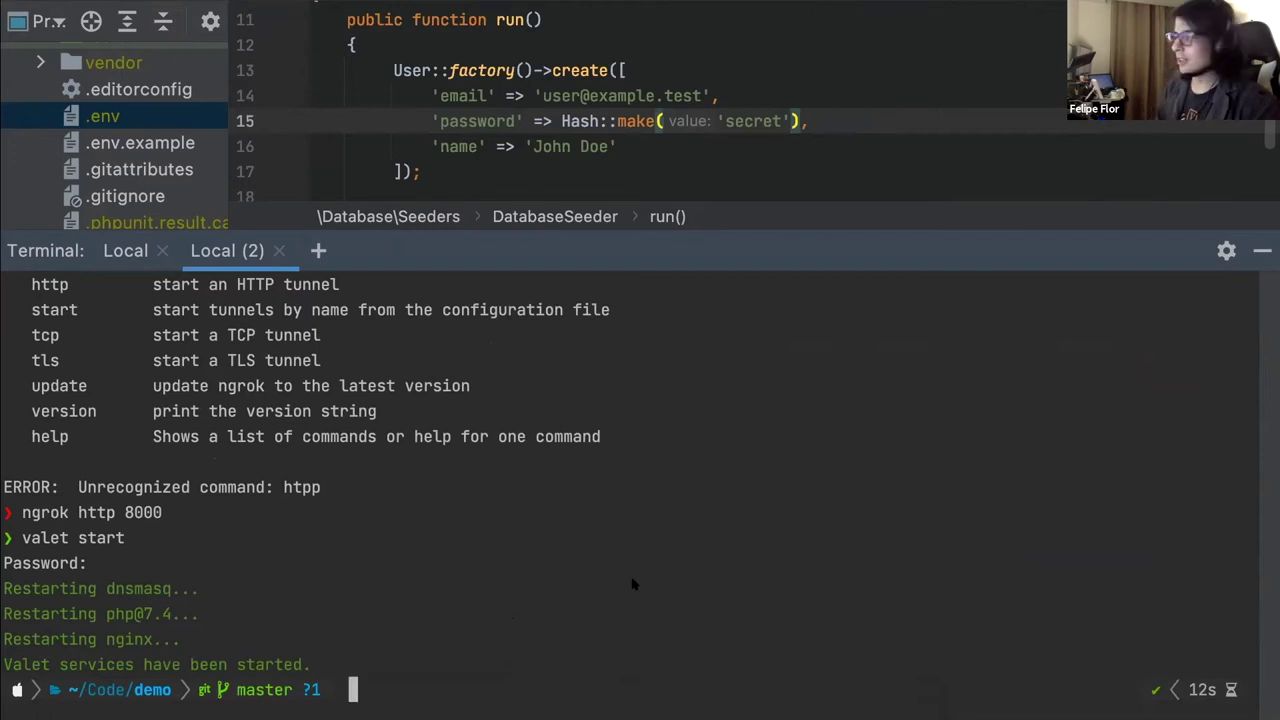
Glance at the DBngin services list, then return to PhpStorm's editor
{"action": "key", "text": "super+Tab"}
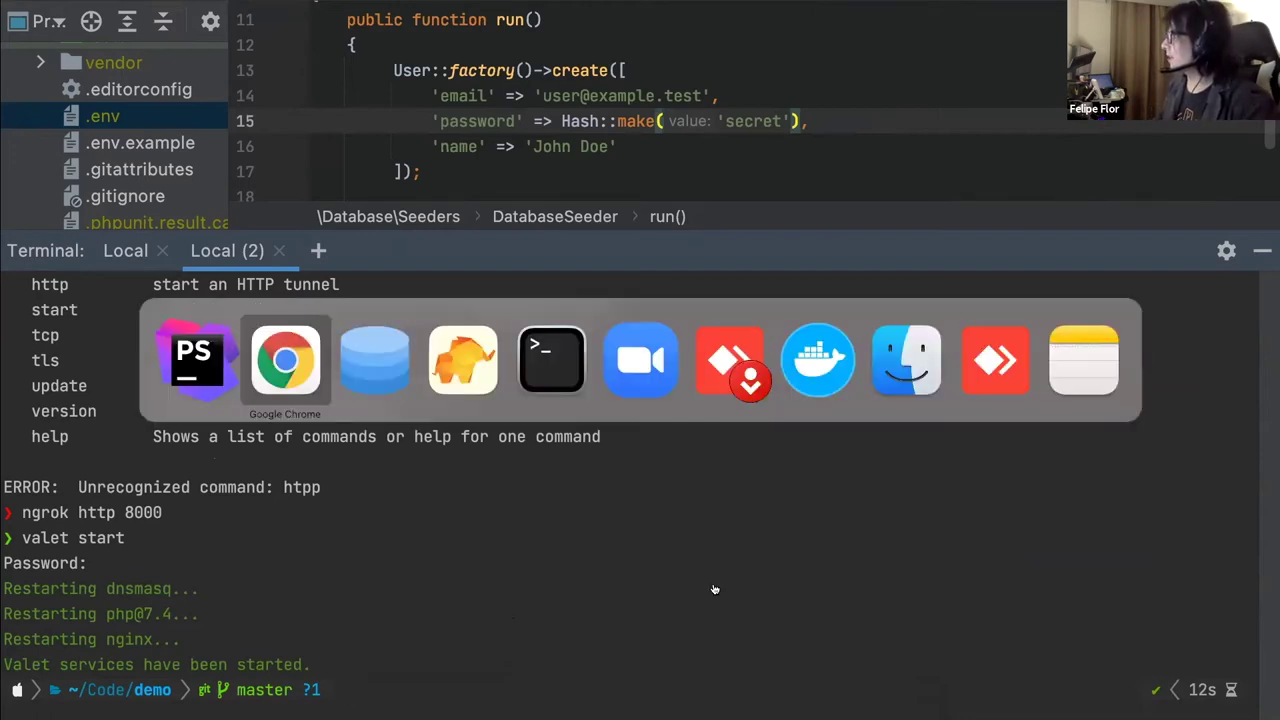
{"action": "key", "text": "super+Tab"}
{"action": "key", "text": "super+Tab"}
{"action": "key", "text": "super+shift+Tab"}
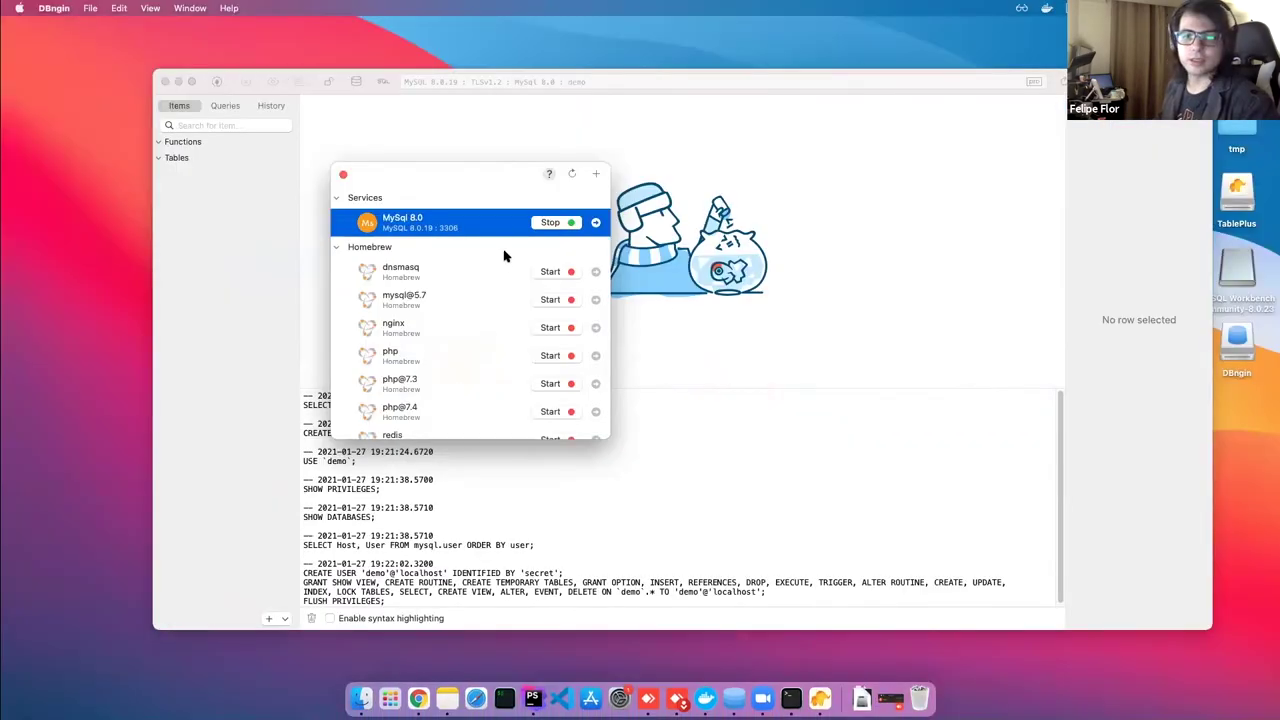
{"action": "key", "text": "super+Tab"}
{"action": "key", "text": "Escape"}
Shorten the terminal panel and run valet links, showing no sites linked yet
{"action": "left_click_drag", "start_coordinate": [737, 248], "coordinate": [674, 380]}
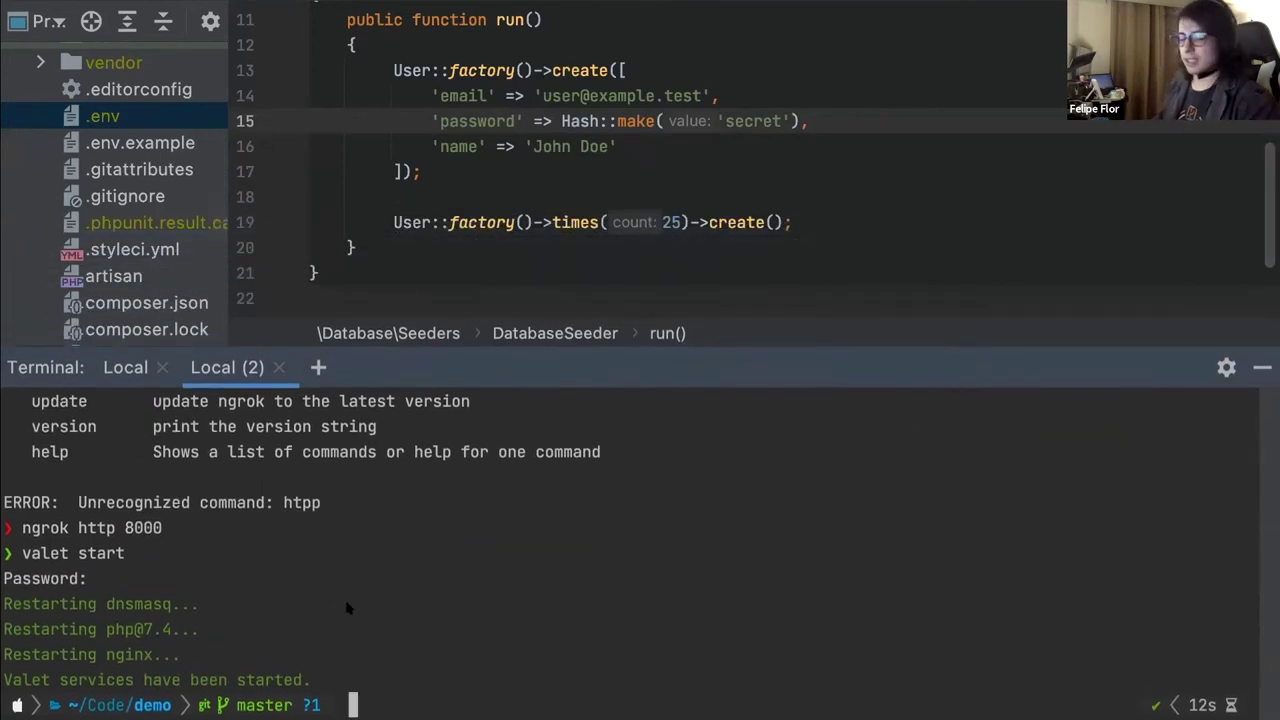
{"action": "type", "text": "valet links"}
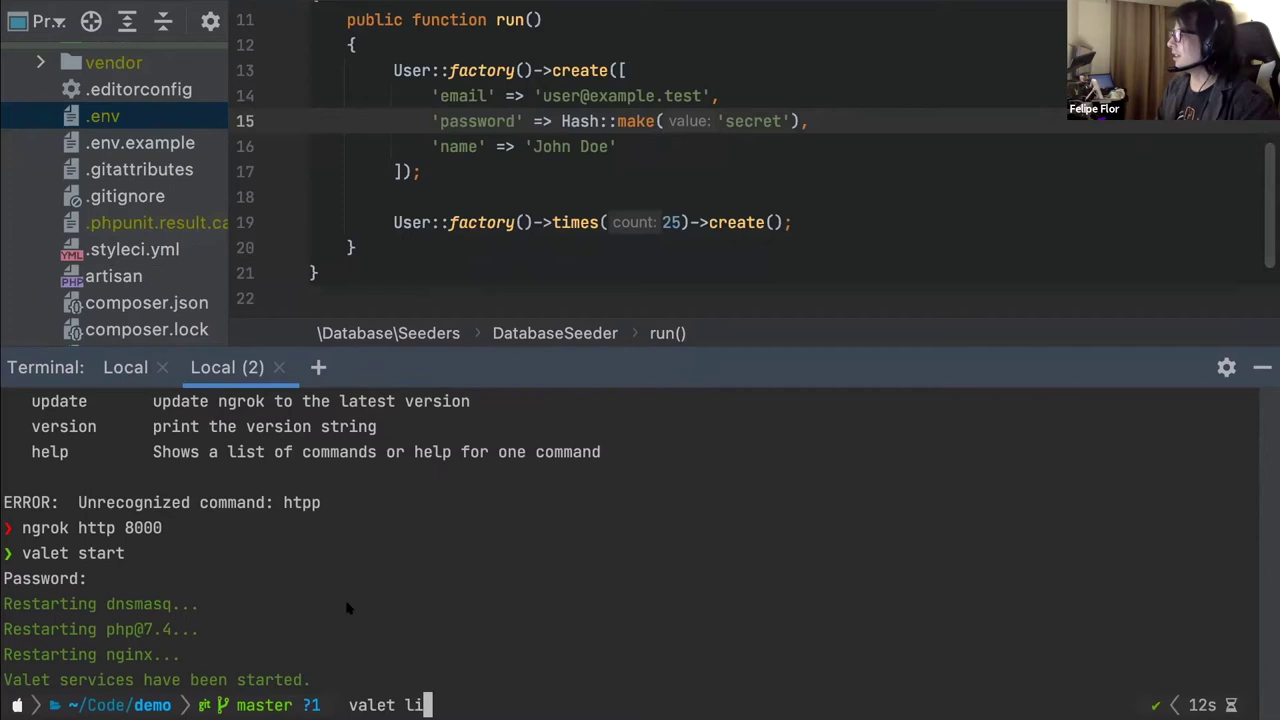
{"action": "key", "text": "Return"}
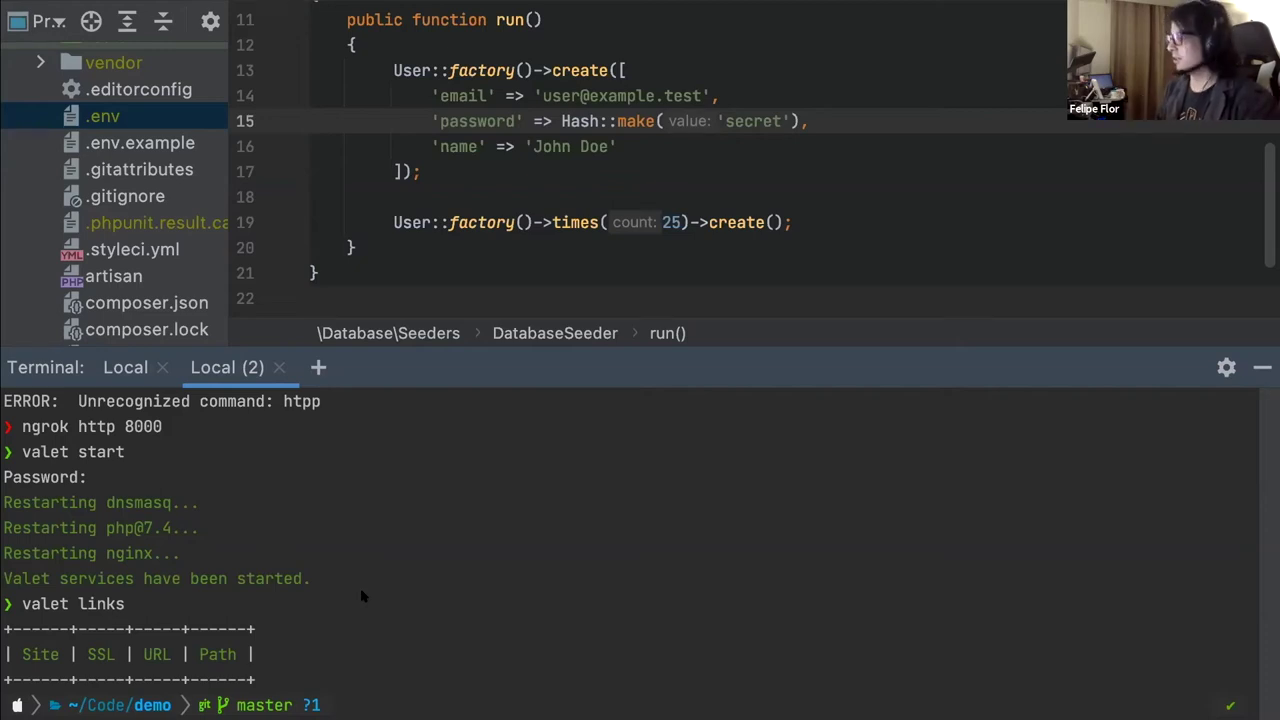
{"action": "type", "text": "valet link"}
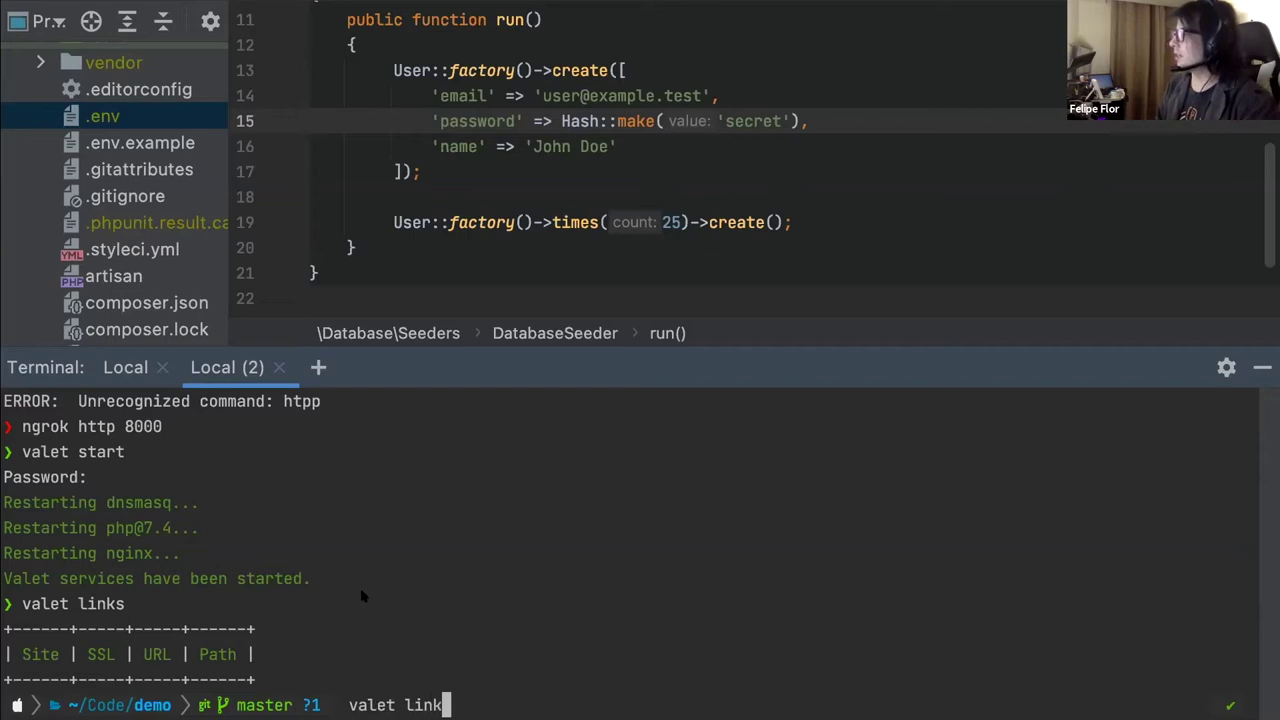
{"action": "key", "text": "Return"}
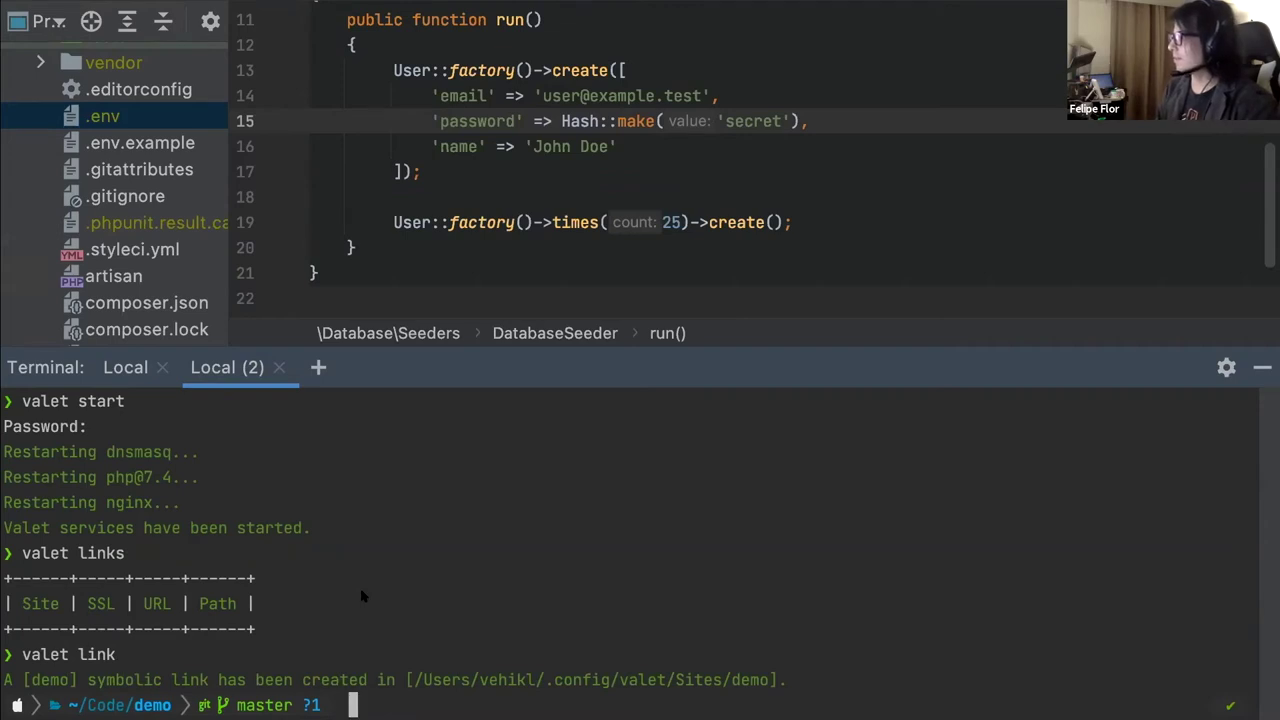
{"action": "type", "text": "valet links"}
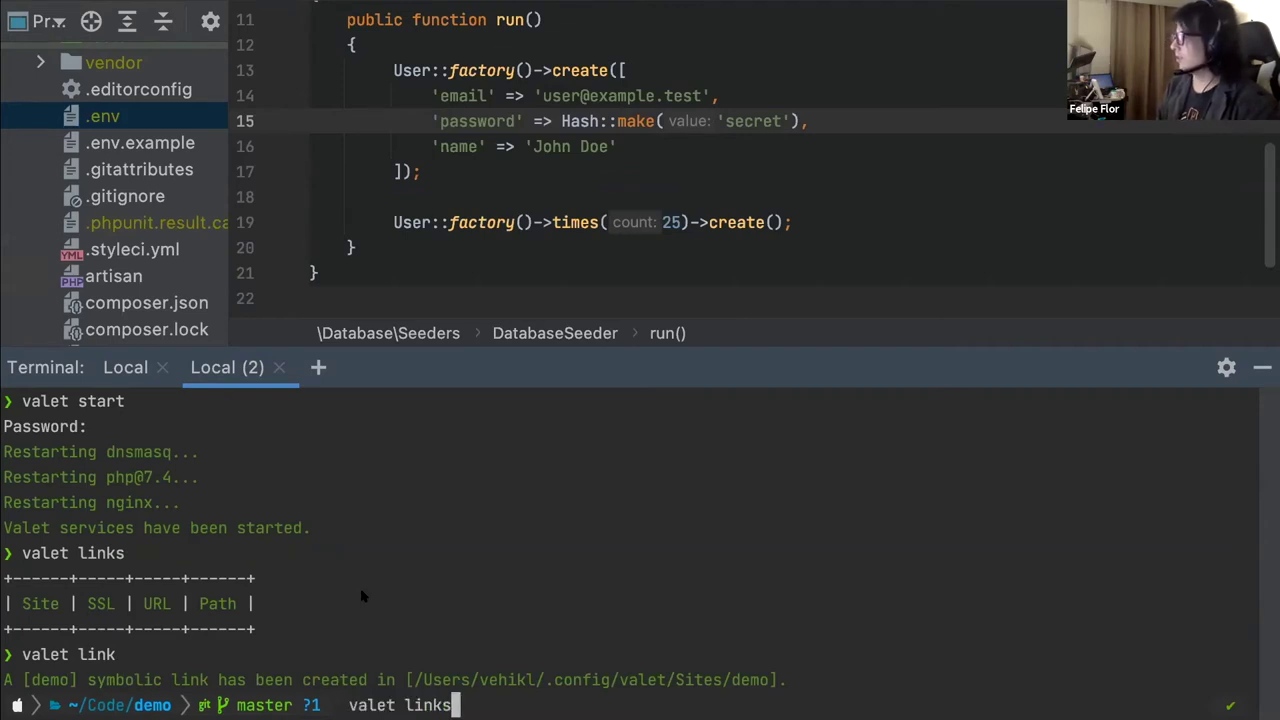
{"action": "key", "text": "Return"}
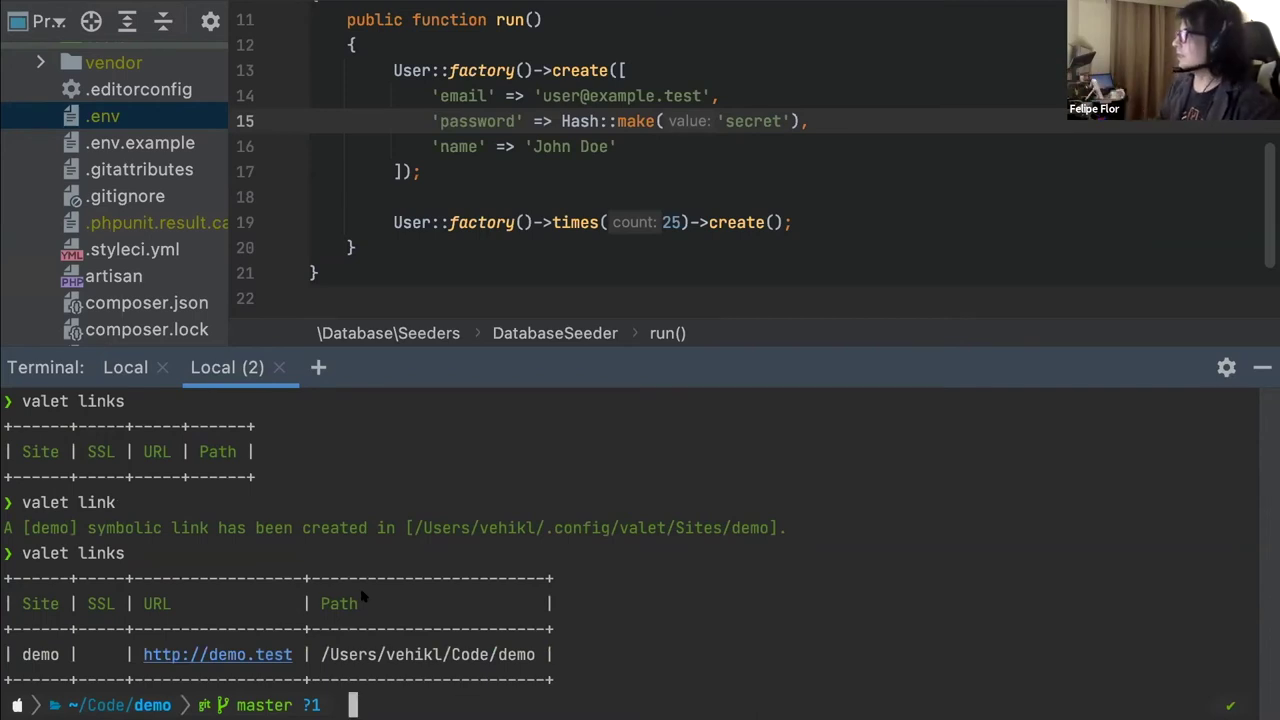
{"action": "left_click", "coordinate": [253, 666]}
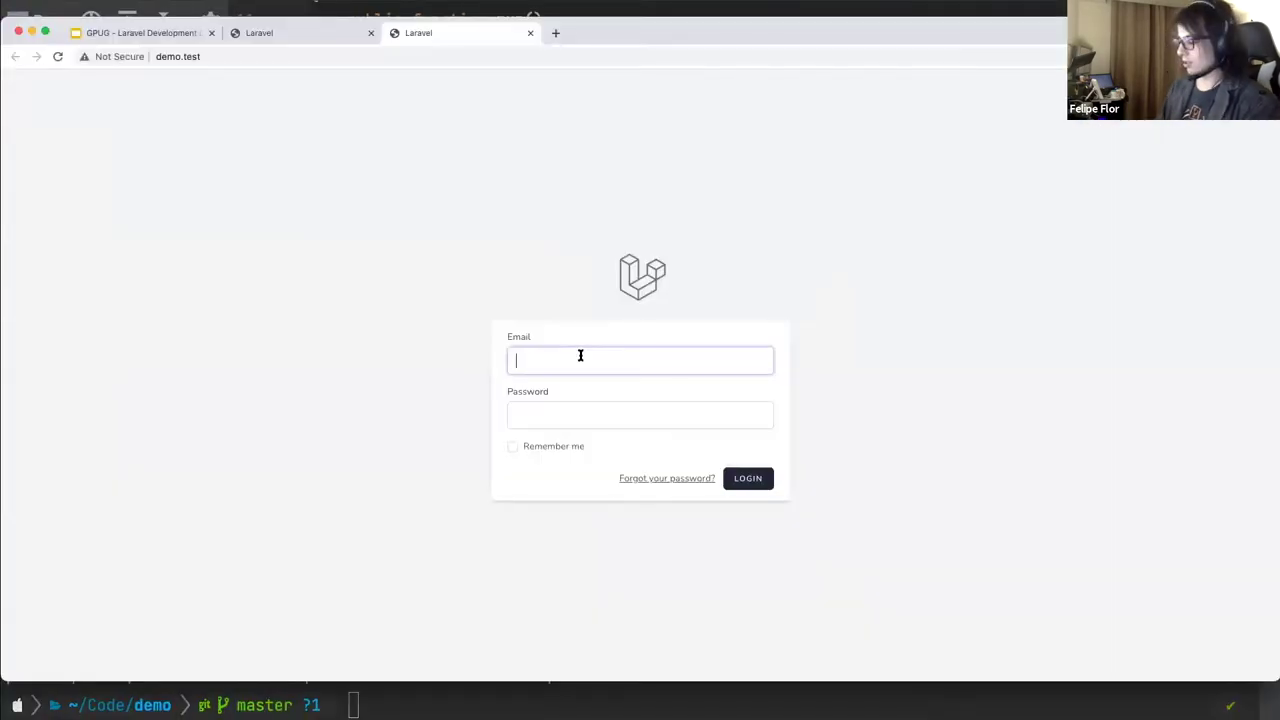
Look up the seeded test user's email in DatabaseSeeder using presentation mode
{"action": "type", "text": "user"}
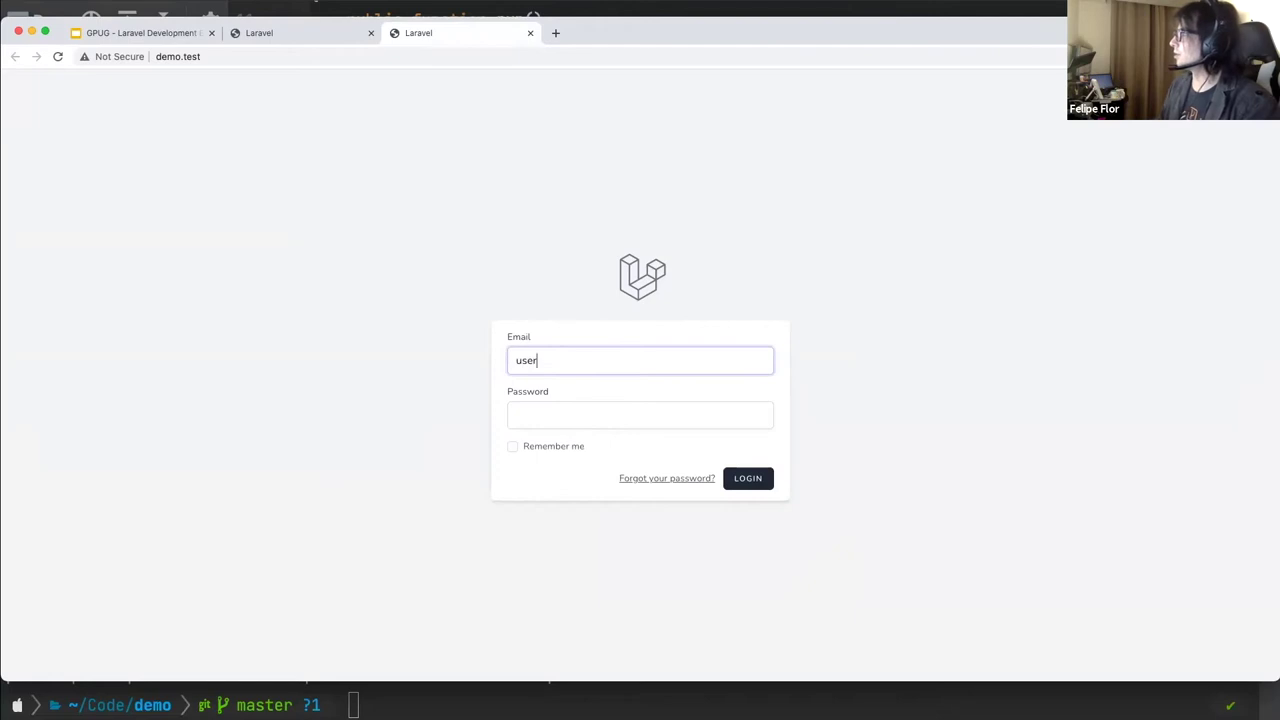
{"action": "key", "text": "ctrl+shift+Tab"}
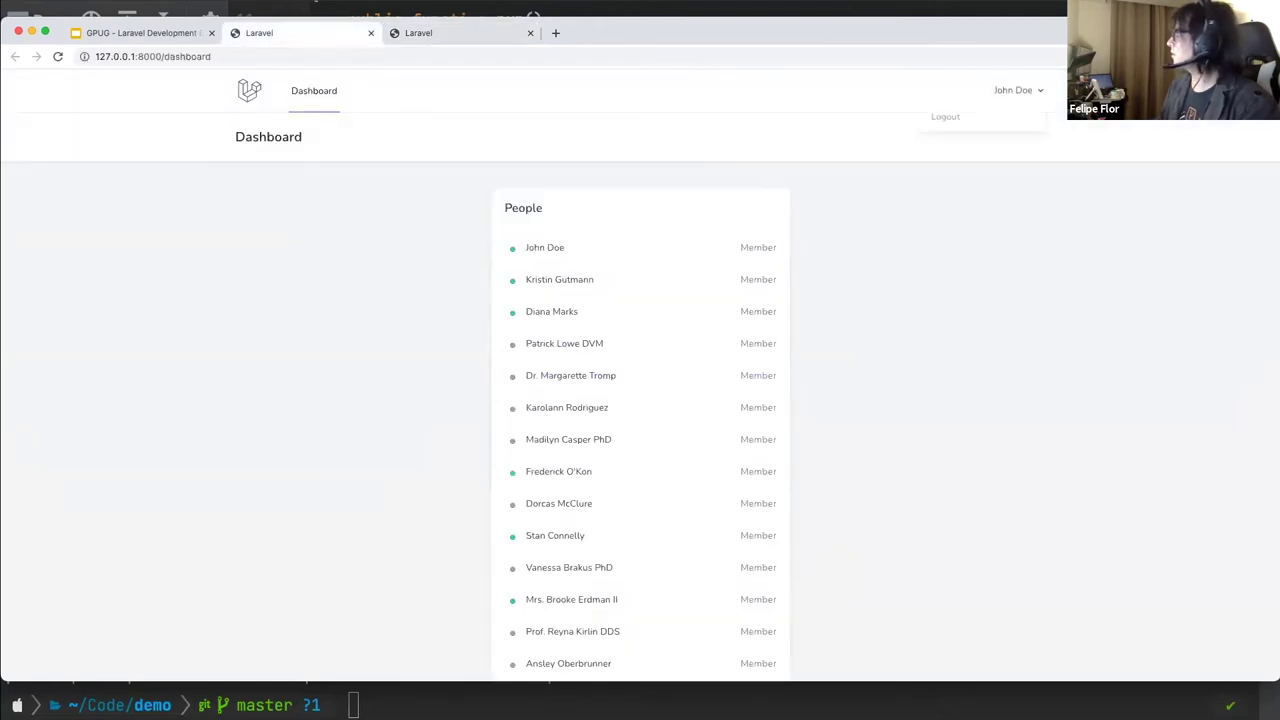
{"action": "key", "text": "ctrl+Tab"}
{"action": "key", "text": "super+Tab"}
{"action": "key", "text": "super+shift+a"}
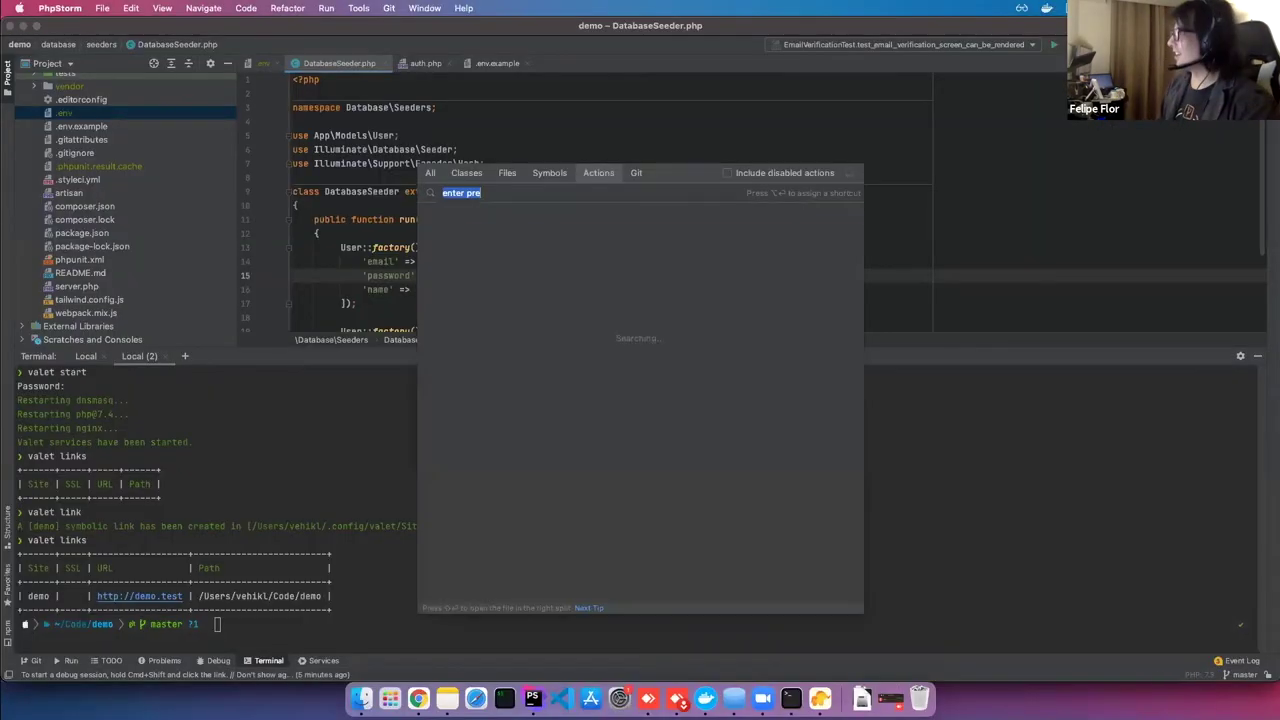
{"action": "key", "text": "Return"}
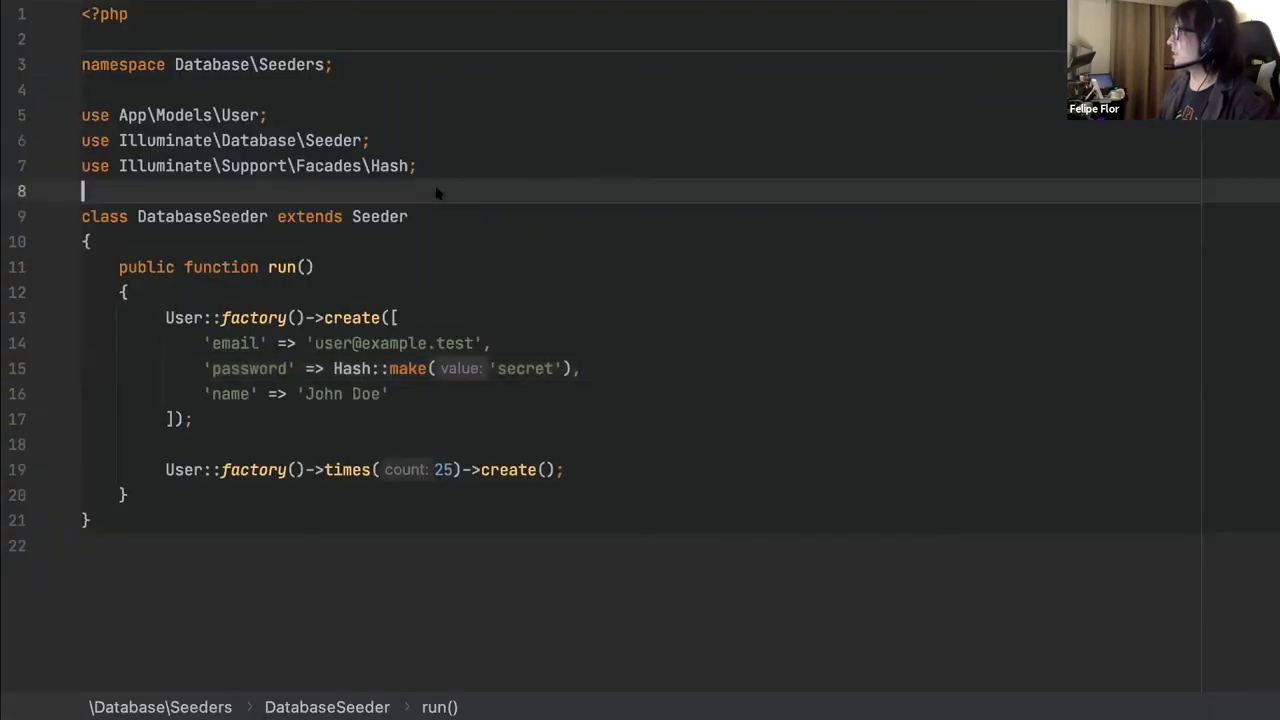
{"action": "left_click_drag", "start_coordinate": [315, 343], "coordinate": [476, 343]}
{"action": "key", "text": "super+shift+a"}
{"action": "key", "text": "Return"}
{"action": "key", "text": "super+Tab"}
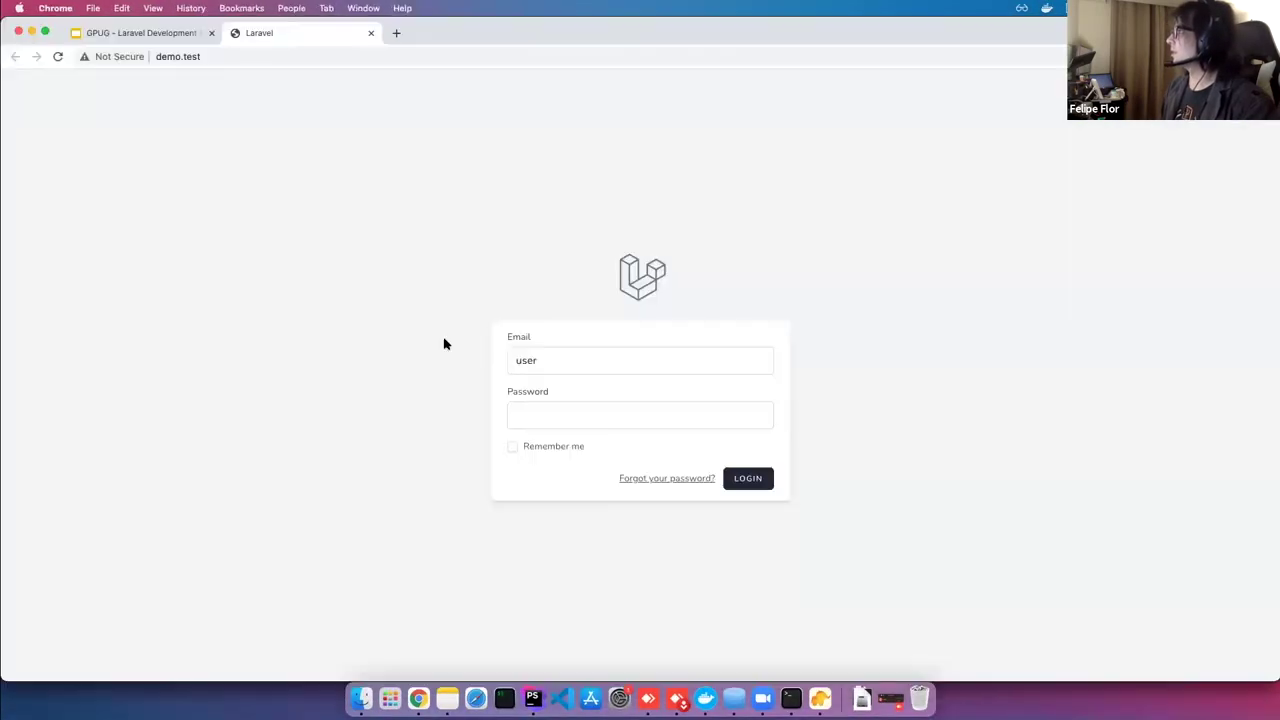
Sign in to demo.test with the seeded user's email and password, dismissing Save password
{"action": "left_click", "coordinate": [555, 364]}
{"action": "left_click", "coordinate": [555, 392]}
{"action": "left_click", "coordinate": [554, 411]}
{"action": "type", "text": "•••••"}
{"action": "key", "text": "Return"}
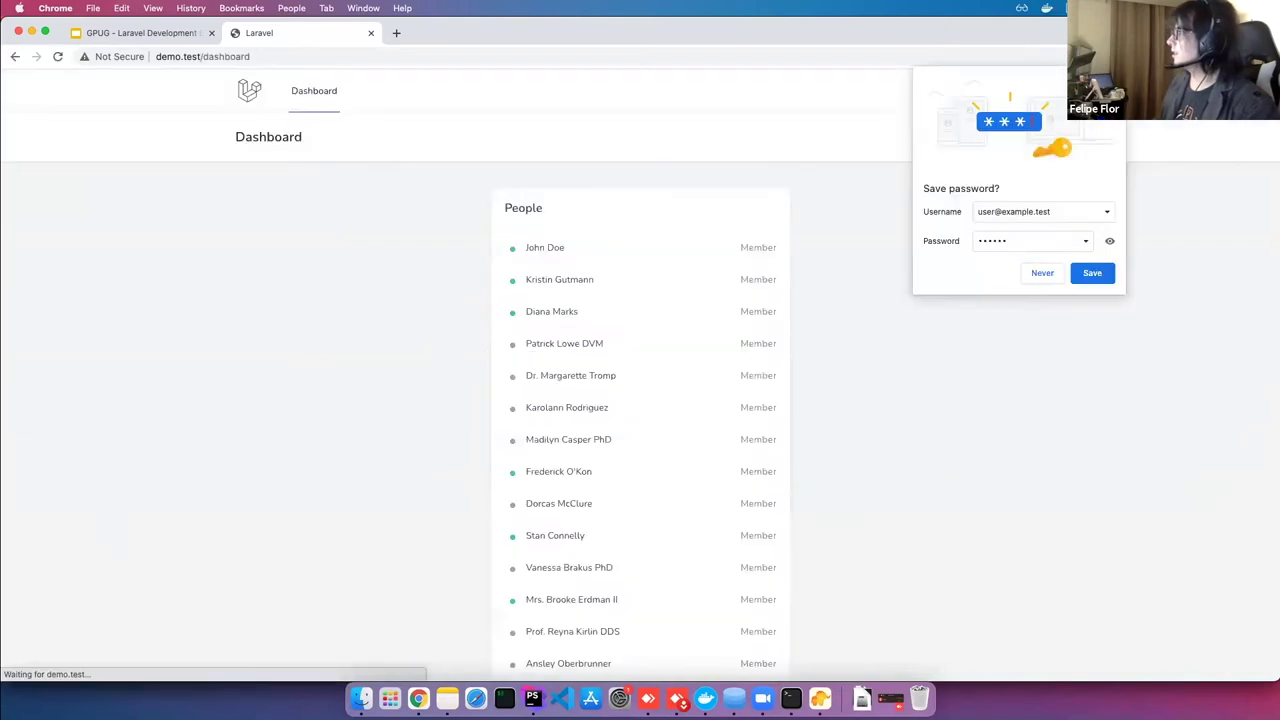
{"action": "key", "text": "Escape"}
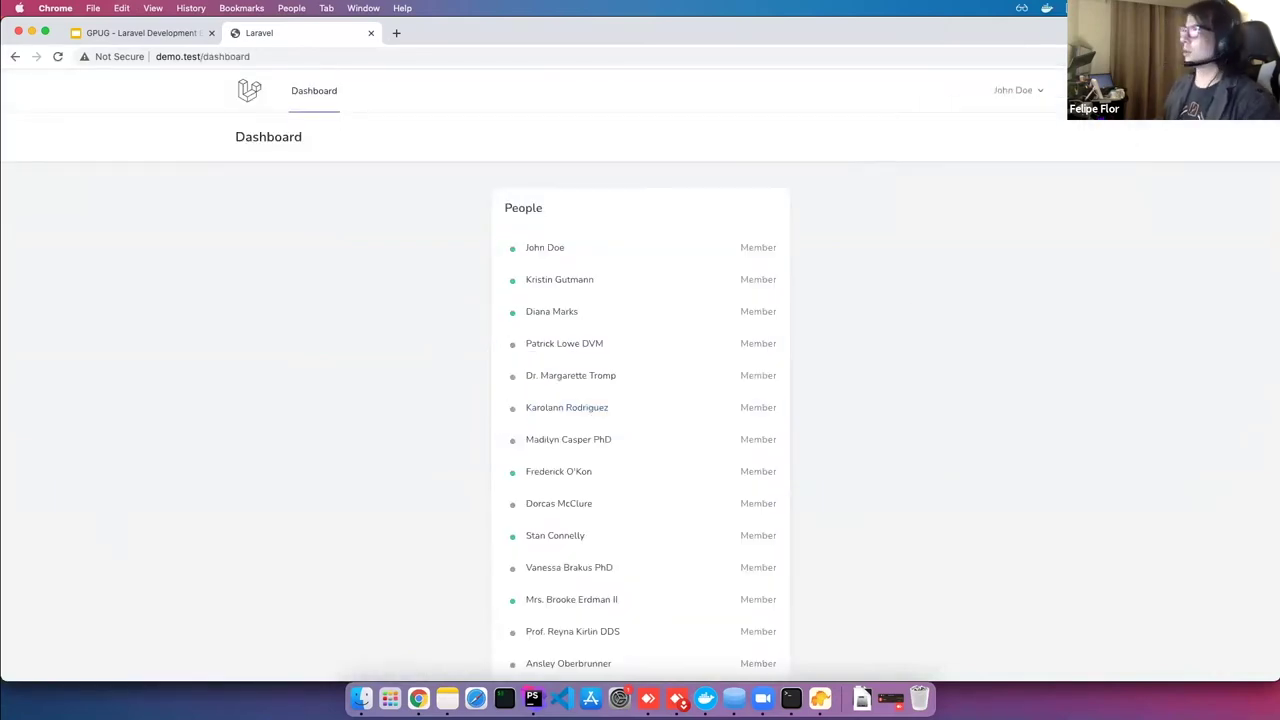
Return to the Using Valet slide in the GPUG Slides tab
{"action": "key", "text": "super+Tab"}
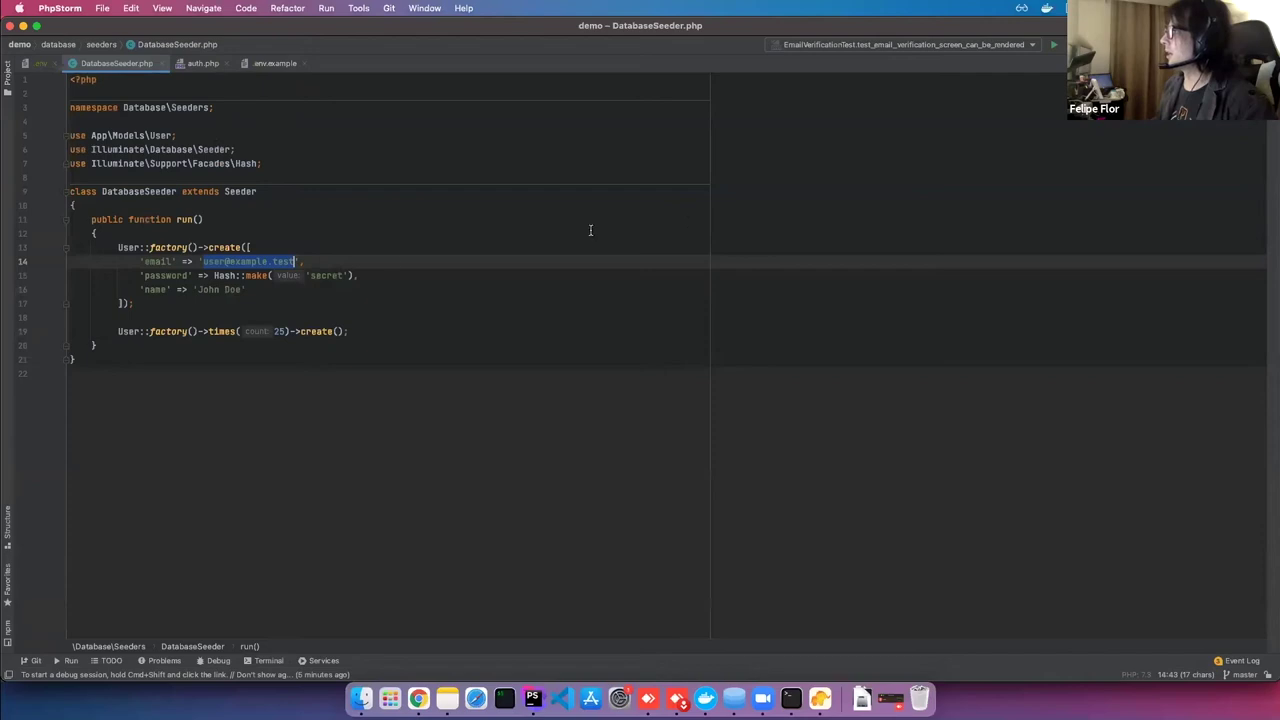
{"action": "key", "text": "super+Tab"}
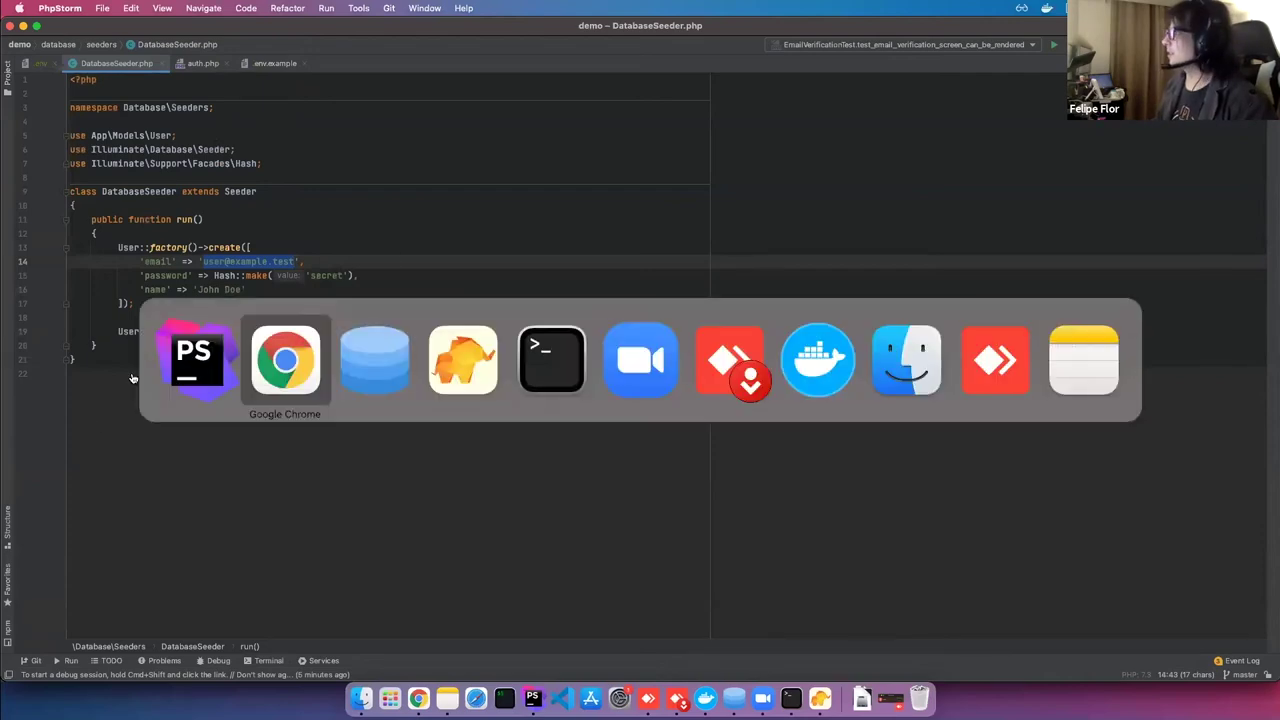
{"action": "left_click", "coordinate": [168, 33]}
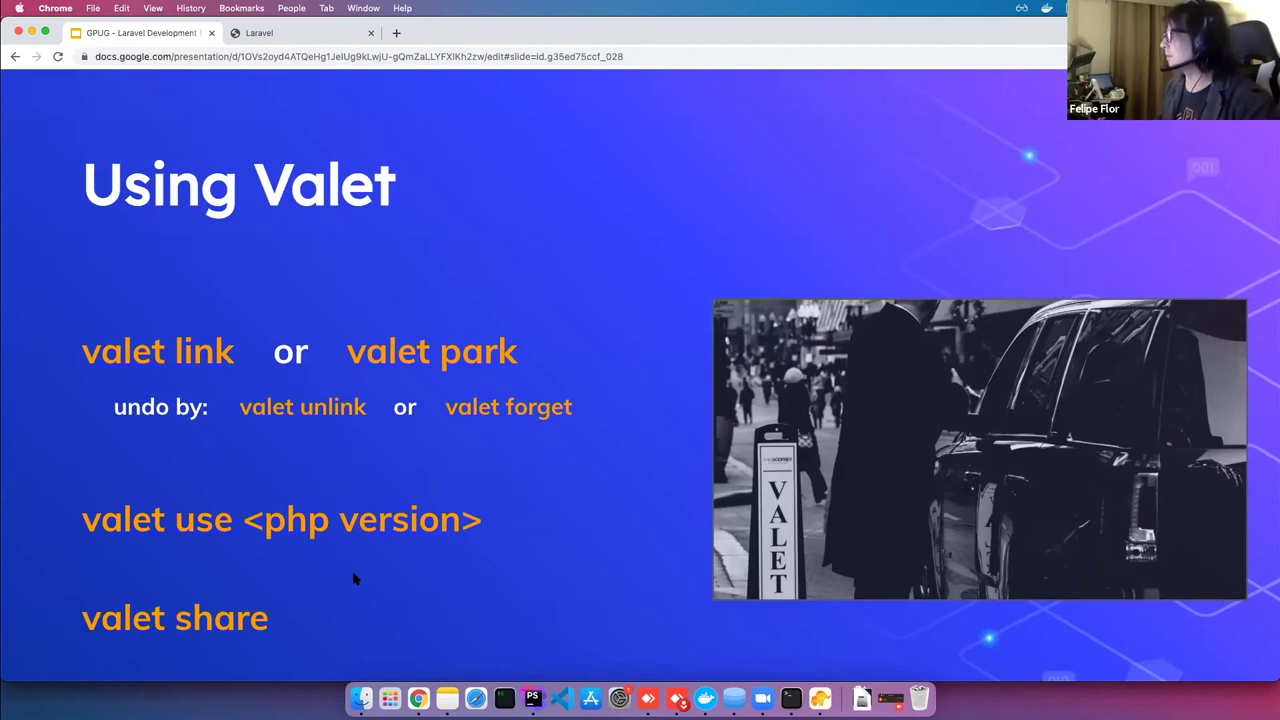
Run valet share demo and open the public ngrok URL to reach the demo.test login page
{"action": "key", "text": "super+Tab"}
{"action": "left_click", "coordinate": [392, 530]}
{"action": "key", "text": "alt+F12"}
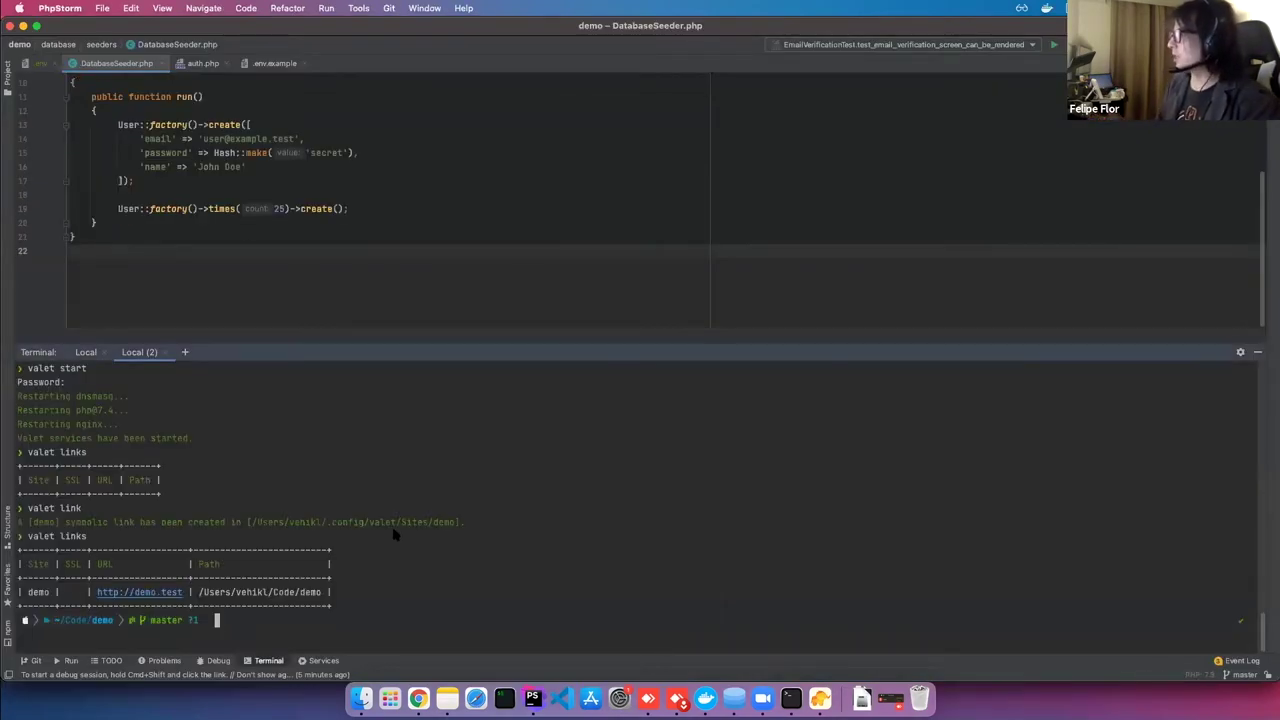
{"action": "type", "text": "va"}
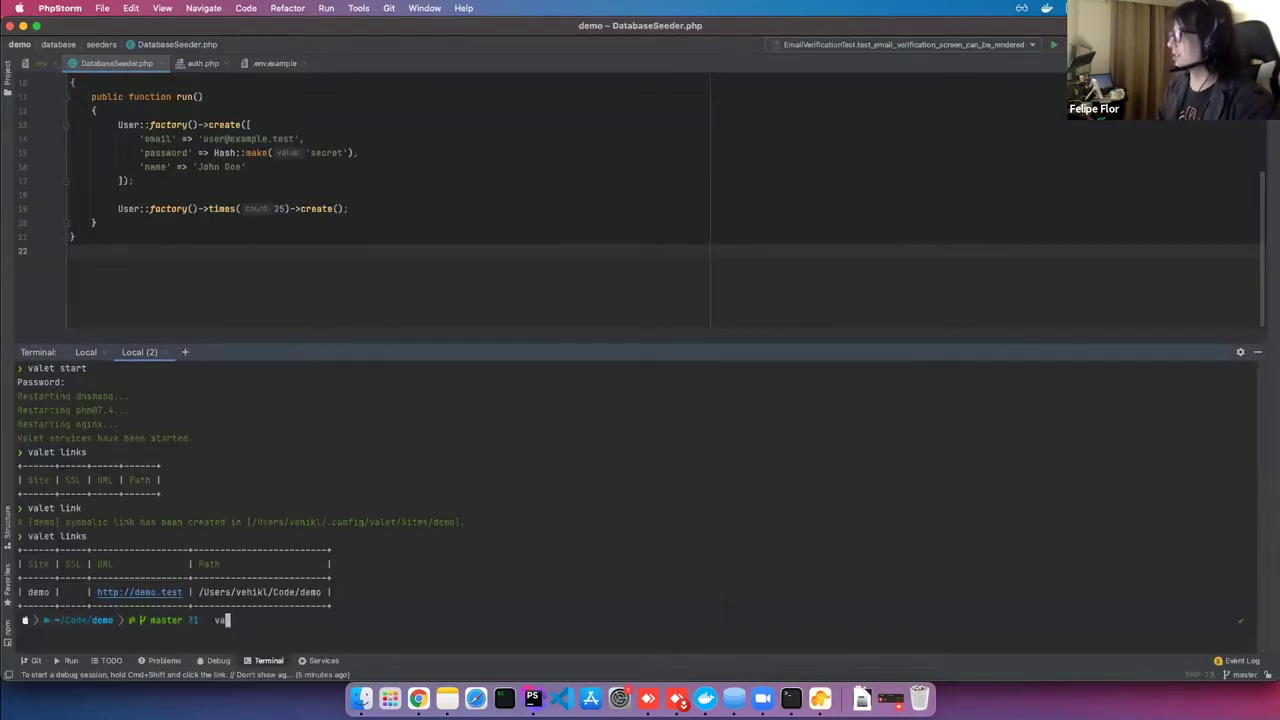
{"action": "type", "text": "let share demo"}
{"action": "key", "text": "Return"}
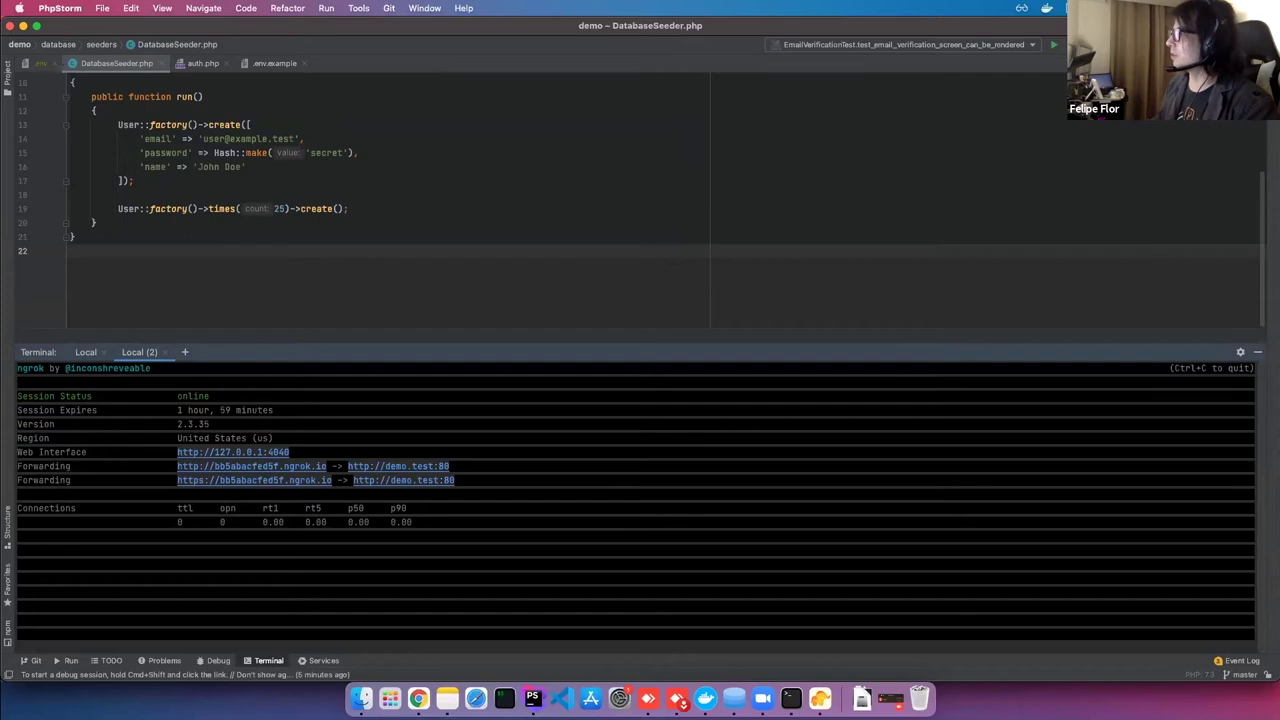
{"action": "left_click", "coordinate": [277, 466], "text": "super"}
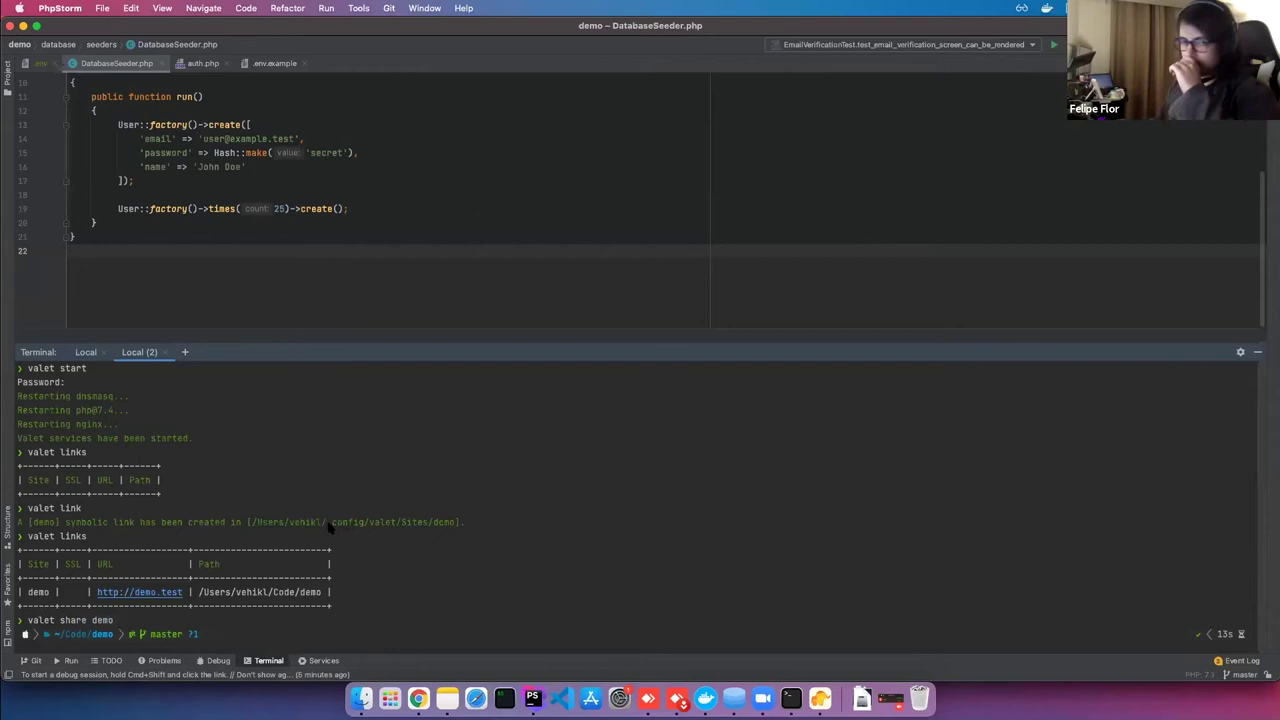
{"action": "key", "text": "super+Tab"}
Present the Using Valet deck full screen and reveal slide 12's valet secure <site-name> command
{"action": "left_click", "coordinate": [121, 33]}
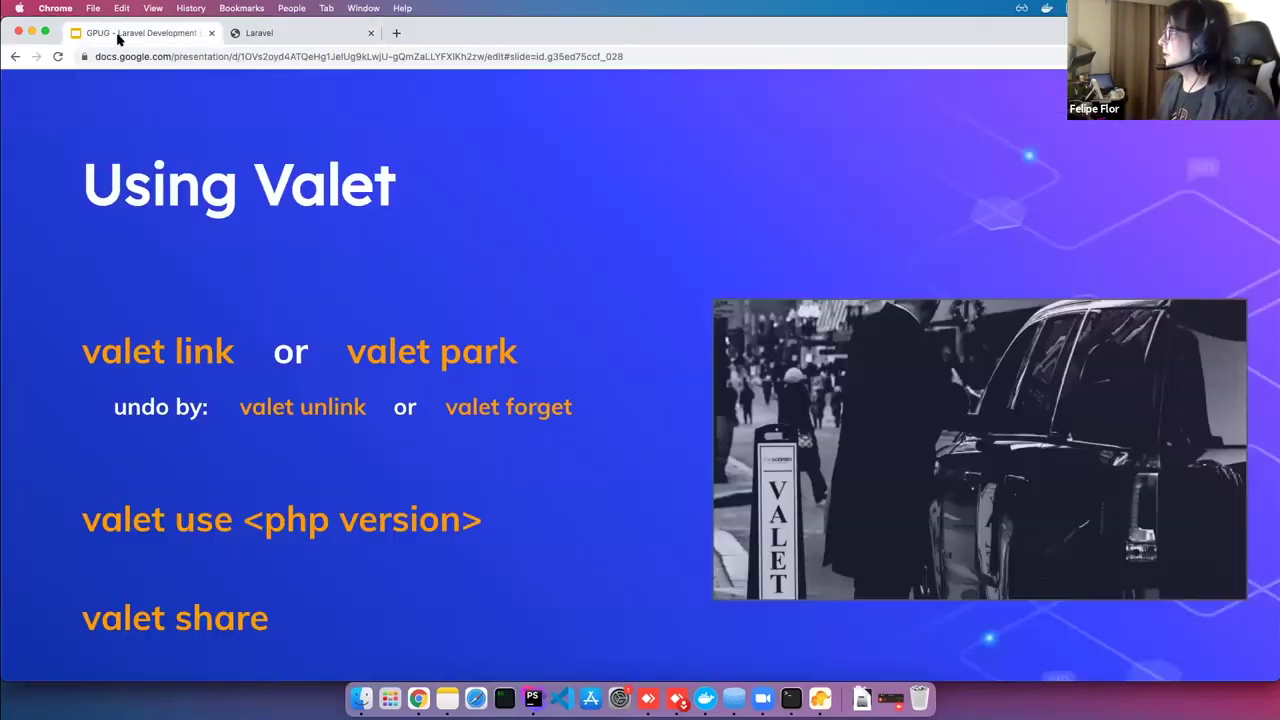
{"action": "key", "text": "Right"}
{"action": "key", "text": "ctrl+super+f"}
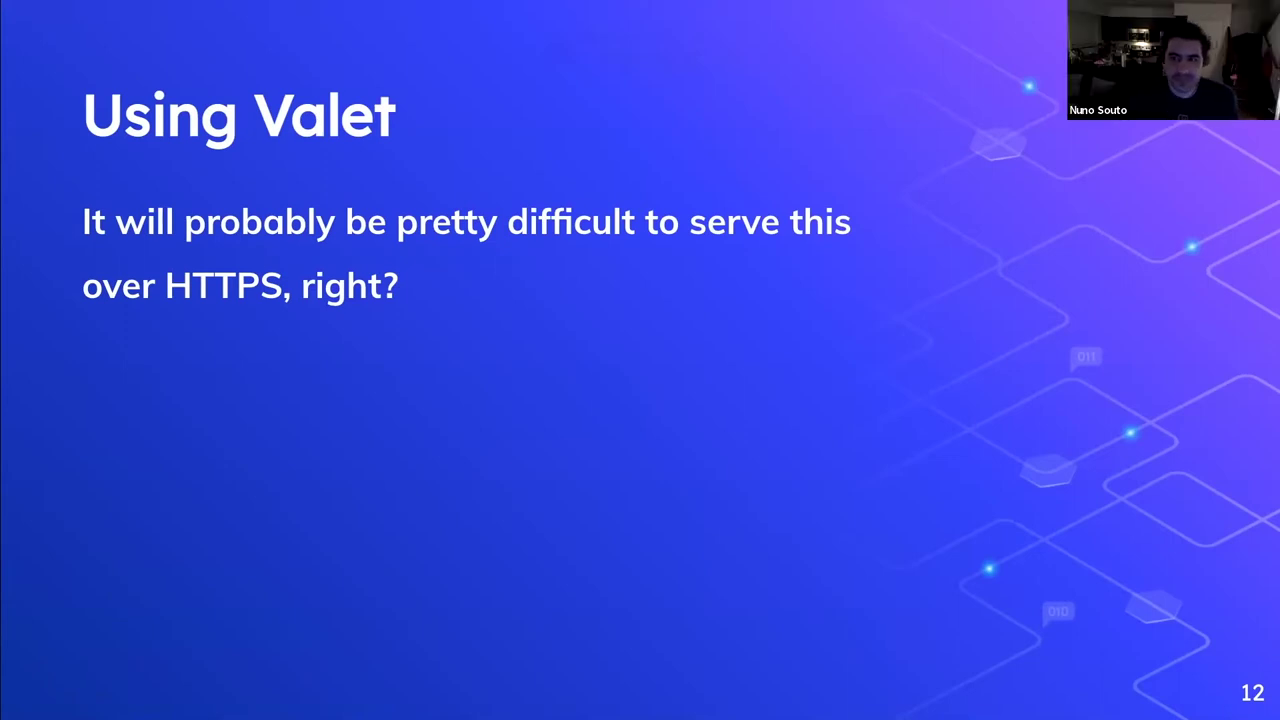
{"action": "key", "text": "Right"}
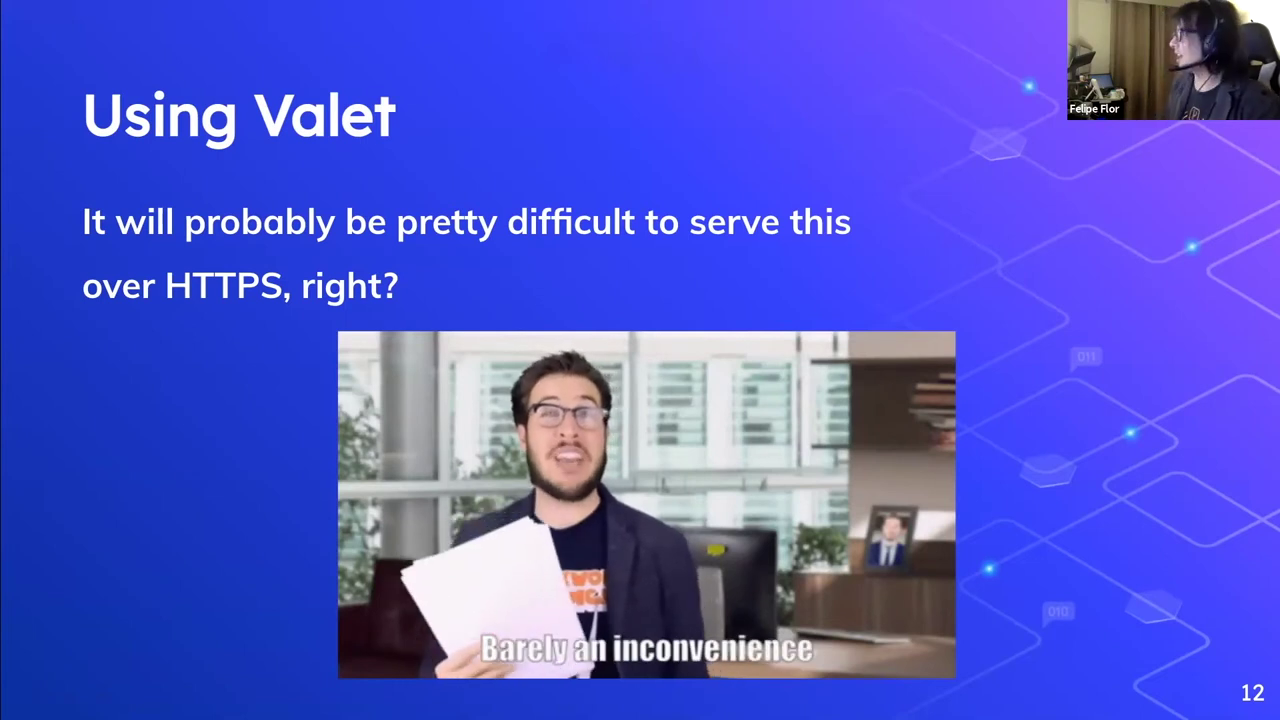
{"action": "key", "text": "Right"}
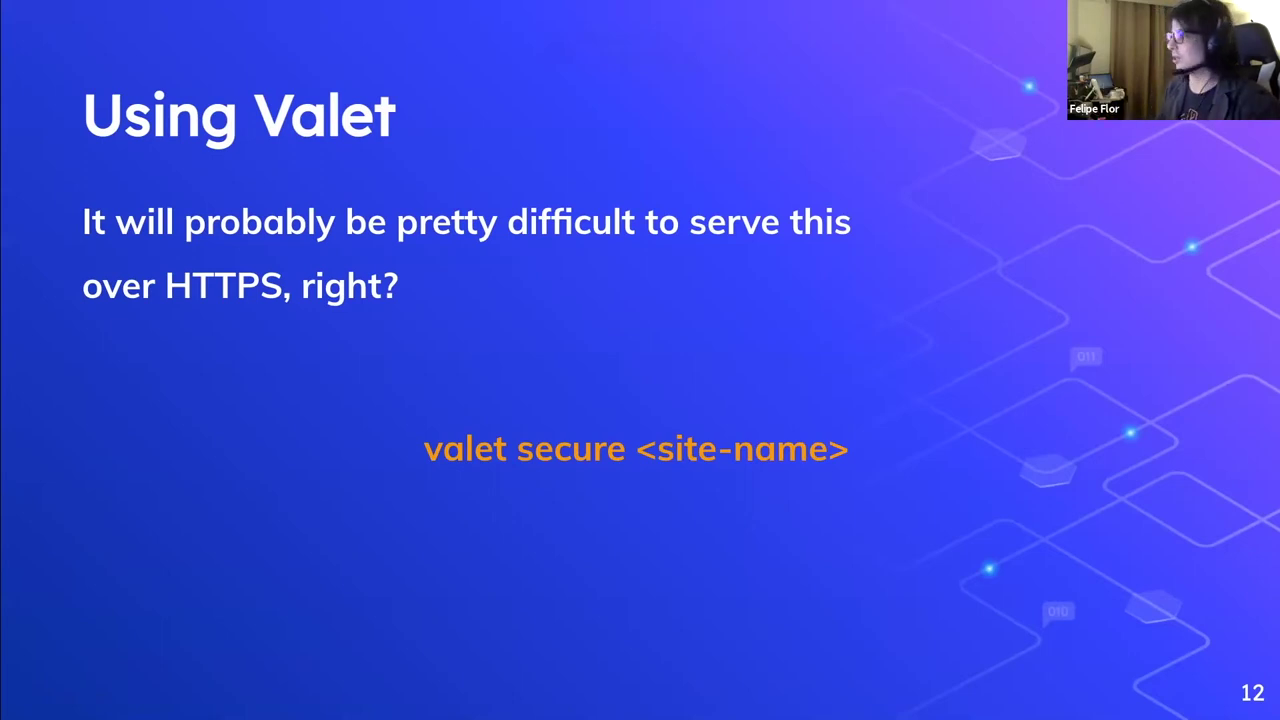
{"action": "key", "text": "alt+Tab"}
{"action": "left_click", "coordinate": [790, 249]}
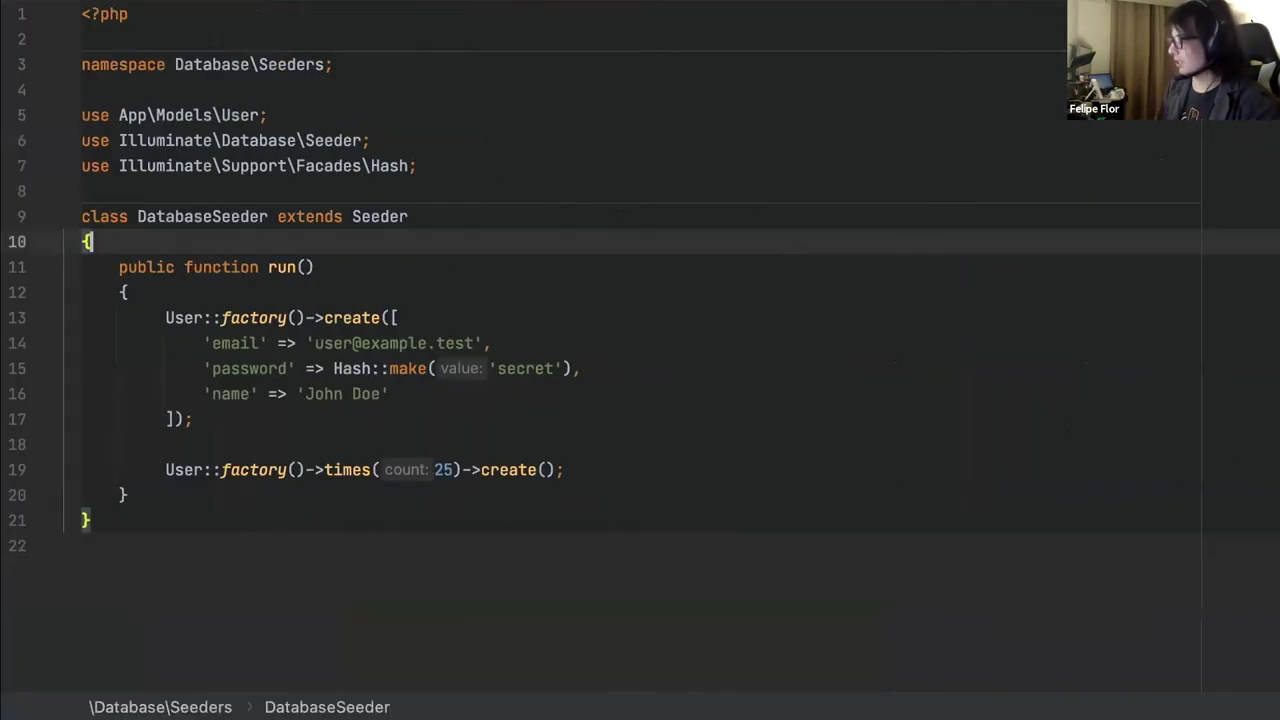
{"action": "key", "text": "alt+F12"}
{"action": "type", "text": "valet secure demo"}
{"action": "key", "text": "Return"}
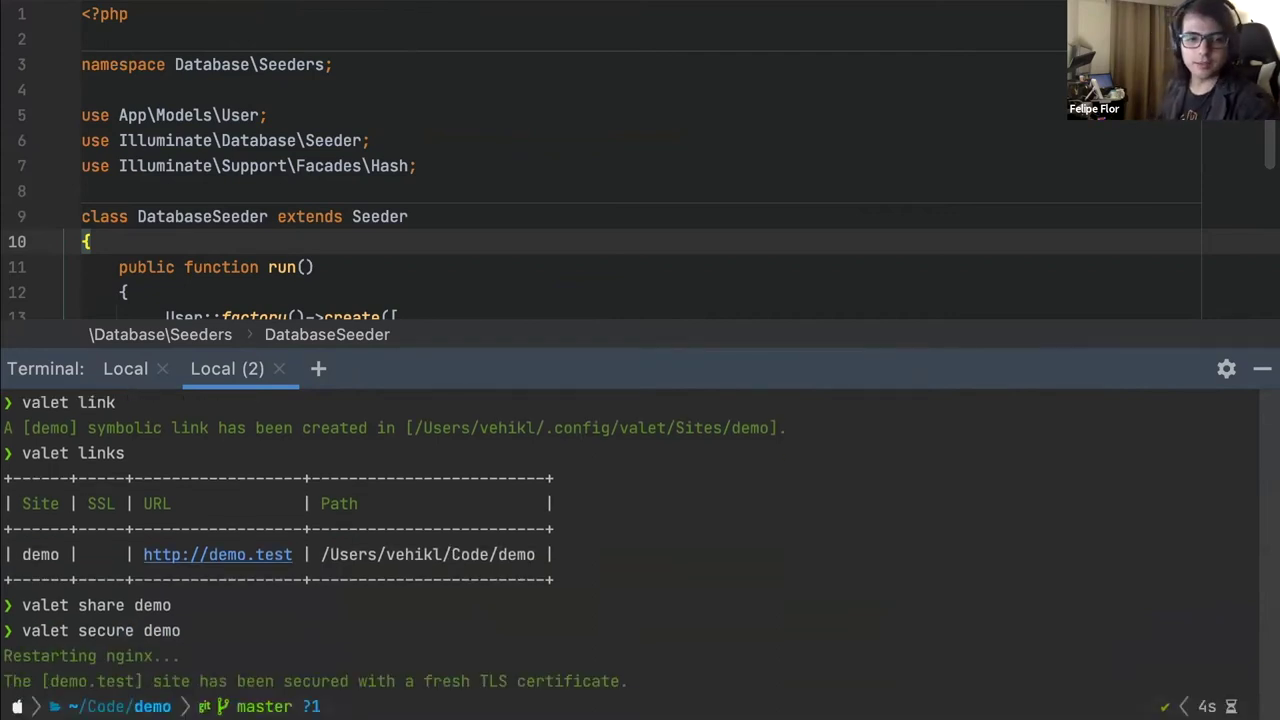
{"action": "key", "text": "Up"}
{"action": "key", "text": "Up"}
{"action": "key", "text": "Up"}
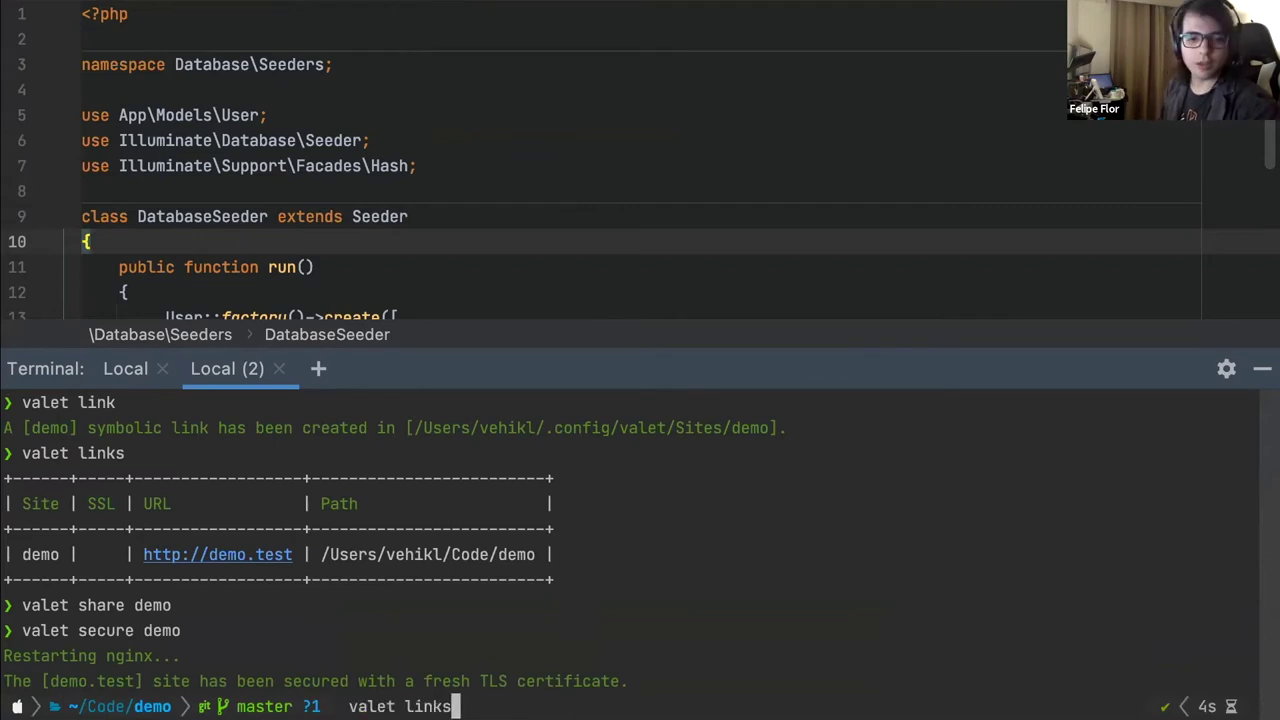
{"action": "key", "text": "Return"}
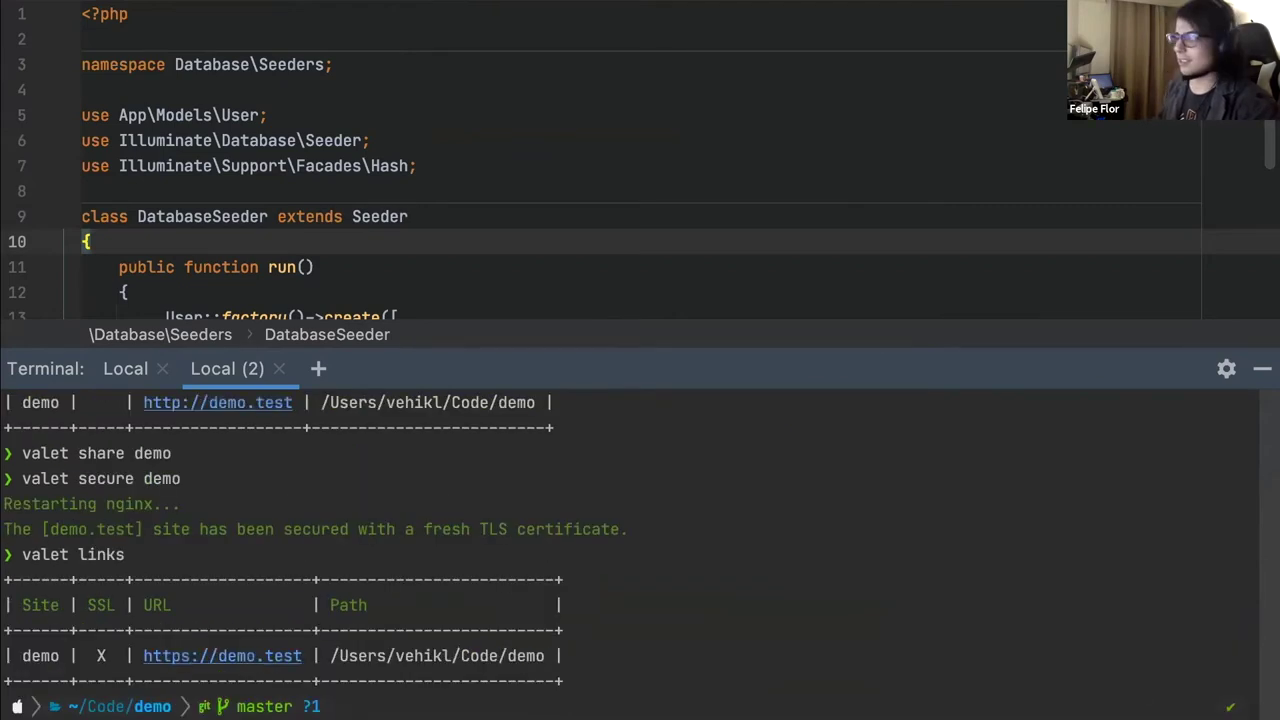
{"action": "key", "text": "super+Tab"}
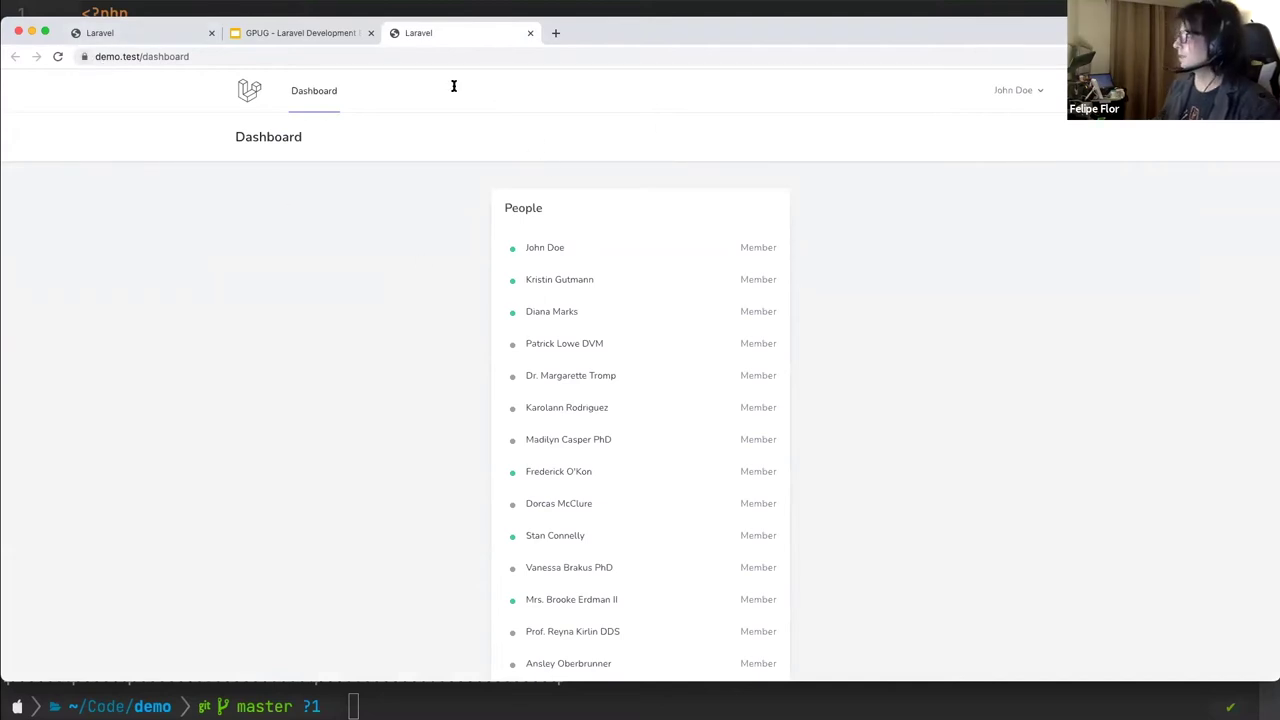
{"action": "key", "text": "super+w"}
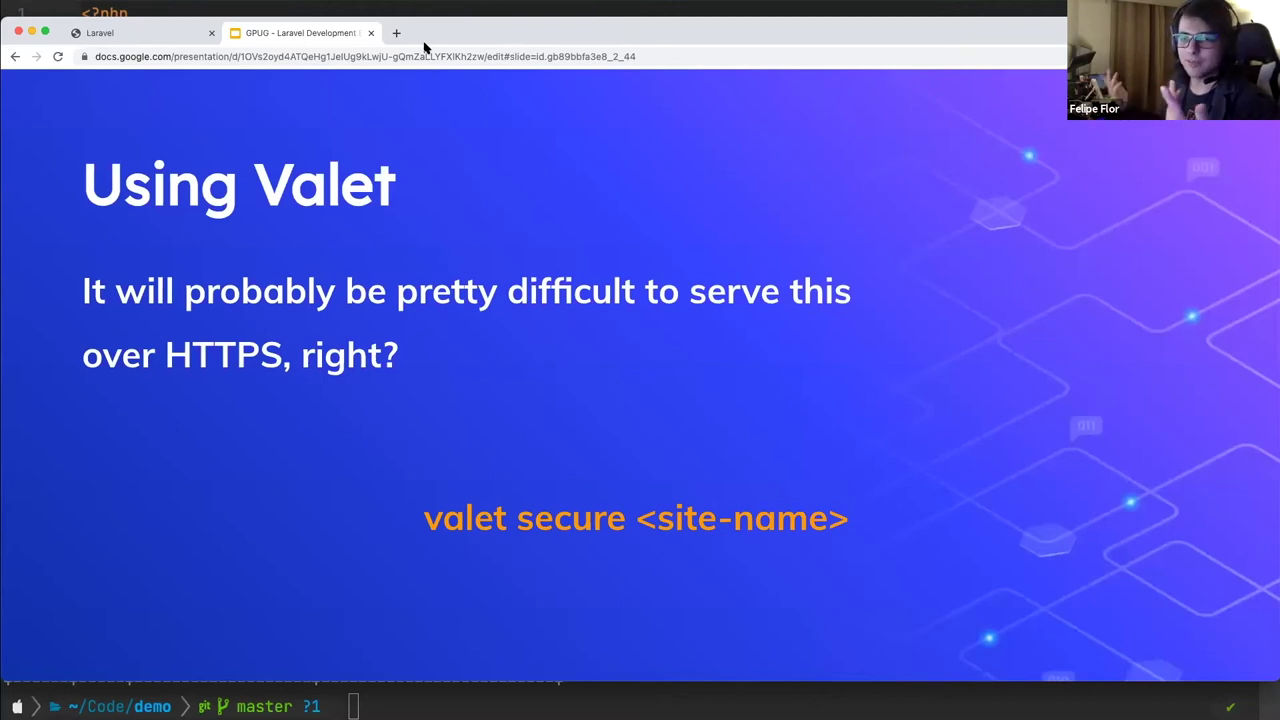
{"action": "key", "text": "super+Tab"}
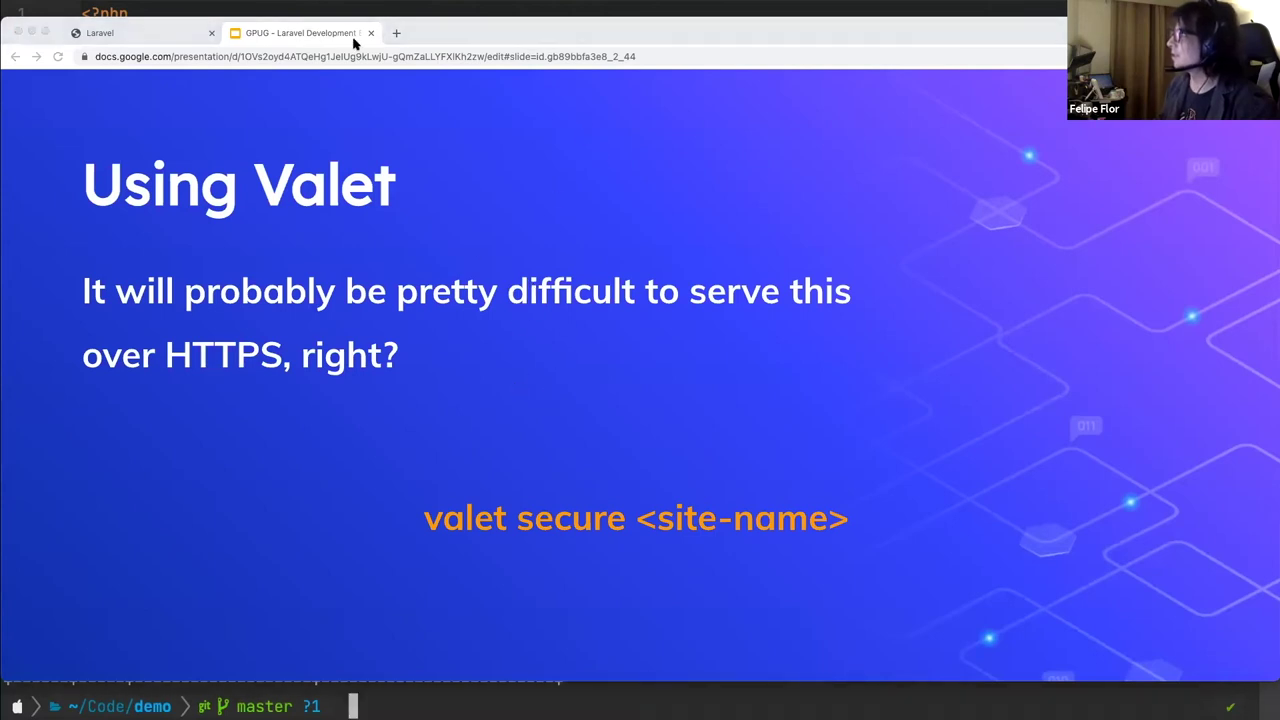
{"action": "key", "text": "super+shift+a"}
Exit PhpStorm presentation mode, leave the slideshow at slide 13 Laravel Homestead, and return to PhpStorm
{"action": "key", "text": "Return"}
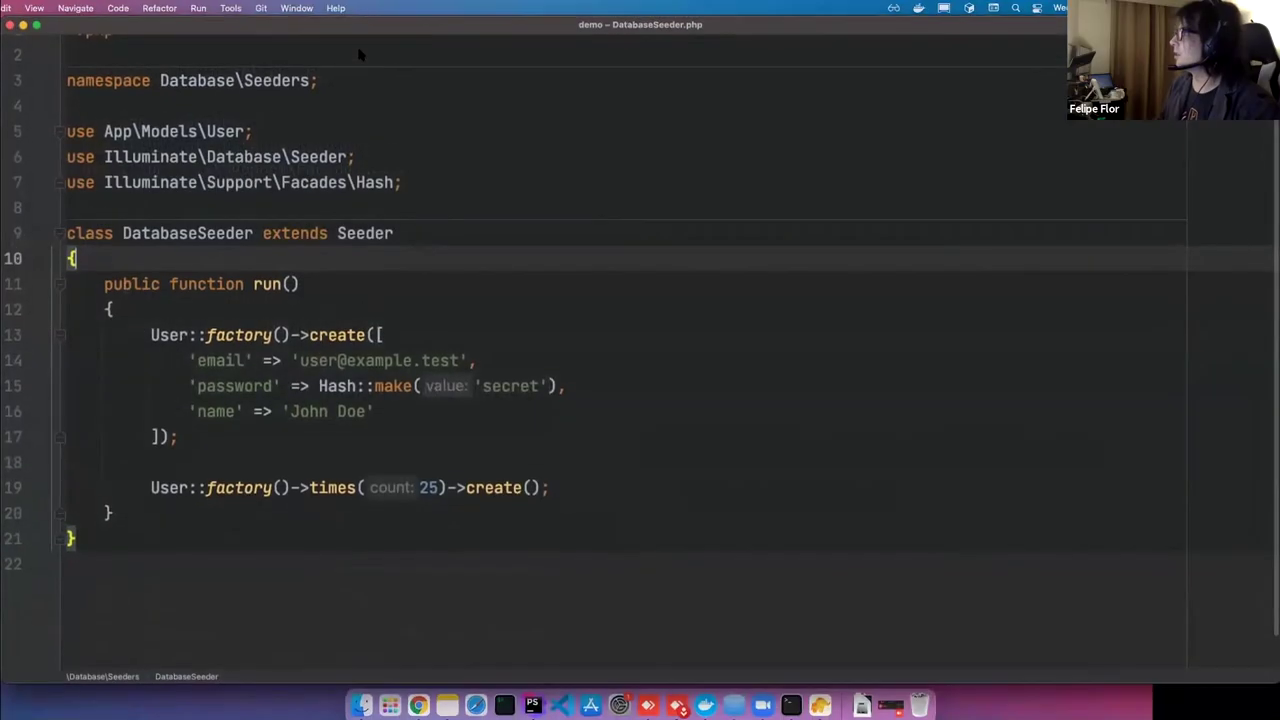
{"action": "key", "text": "super+Tab"}
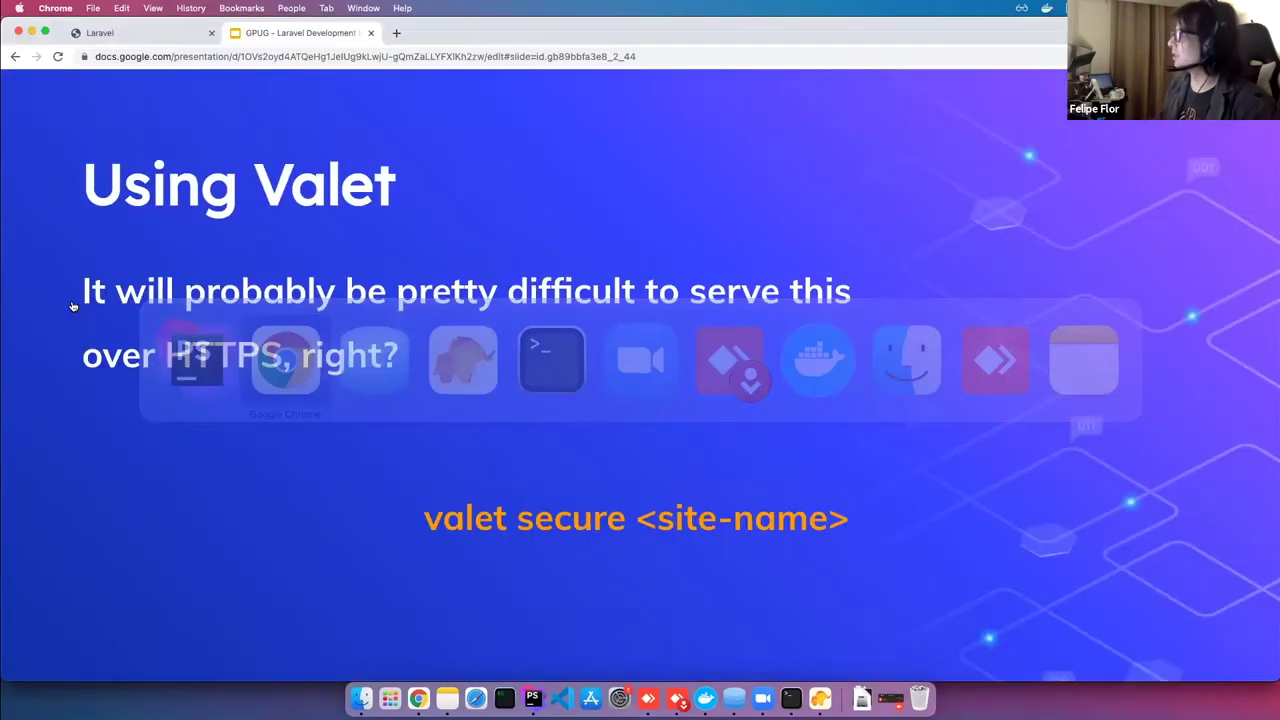
{"action": "key", "text": "Right"}
{"action": "key", "text": "Escape"}
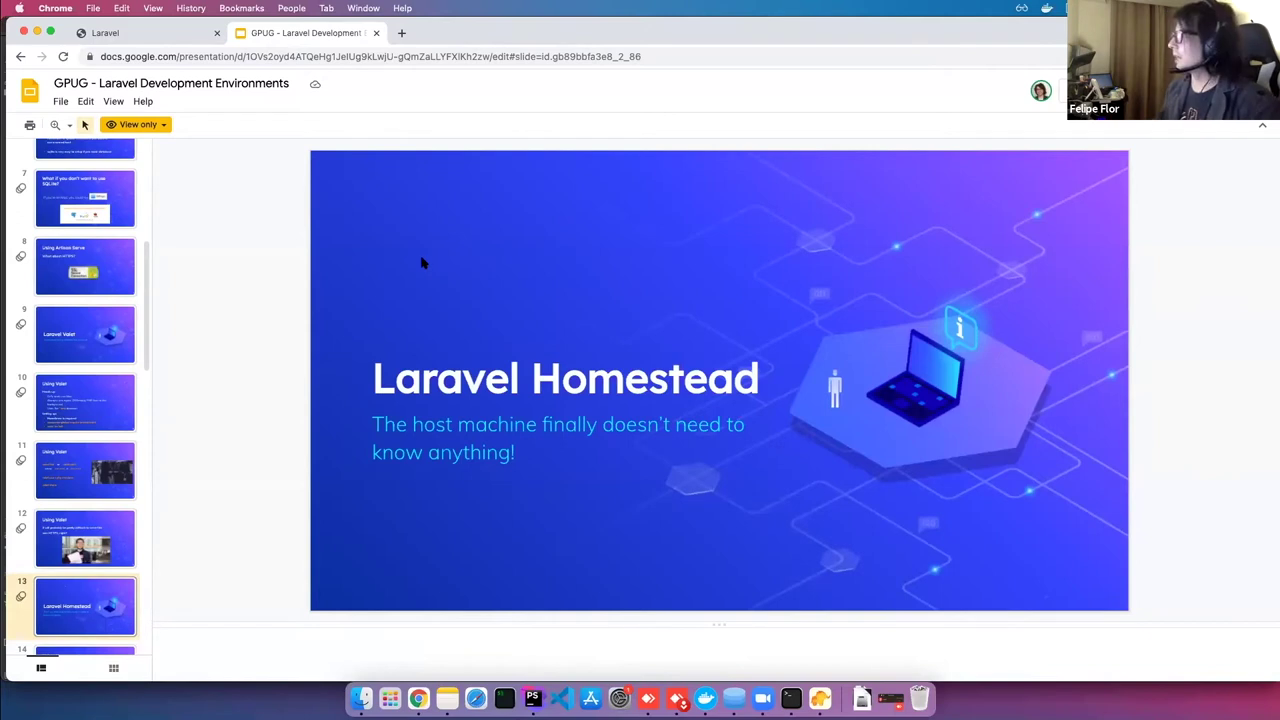
{"action": "key", "text": "super+Tab"}
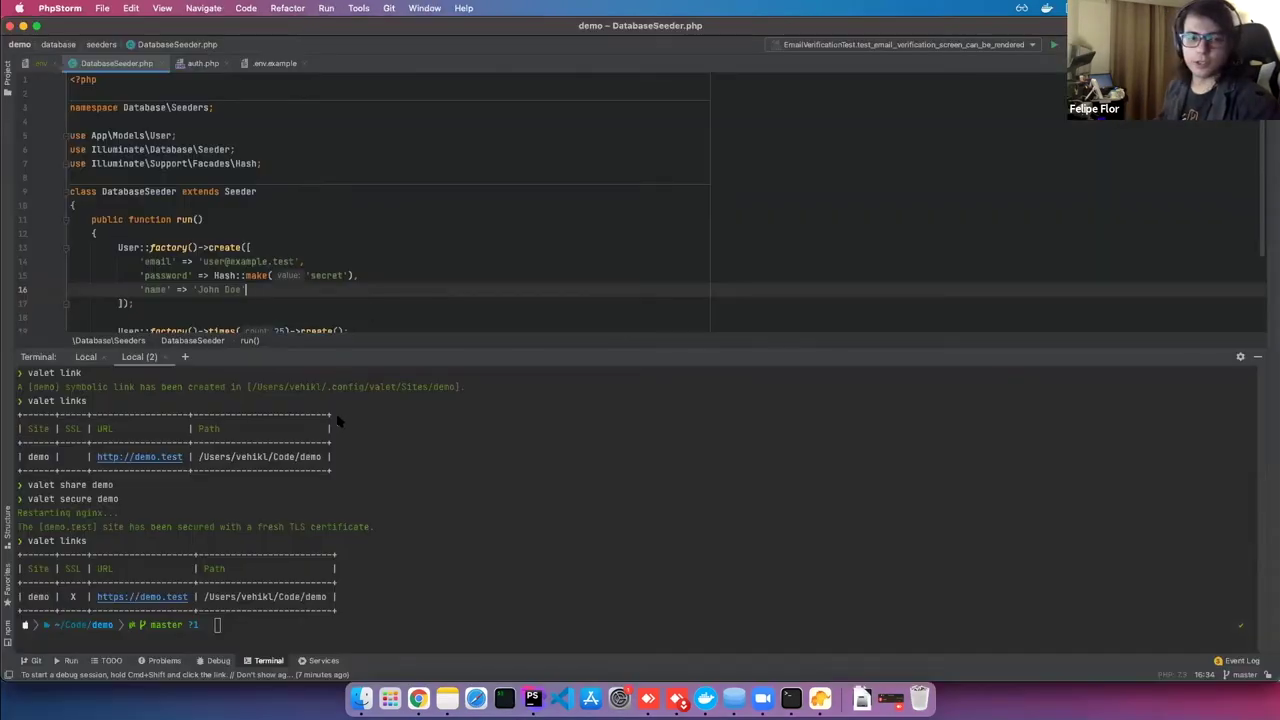
Turn on Zen Mode and reopen the terminal with extra height
{"action": "key", "text": "super+shift+a"}
{"action": "type", "text": "zen"}
{"action": "key", "text": "Return"}
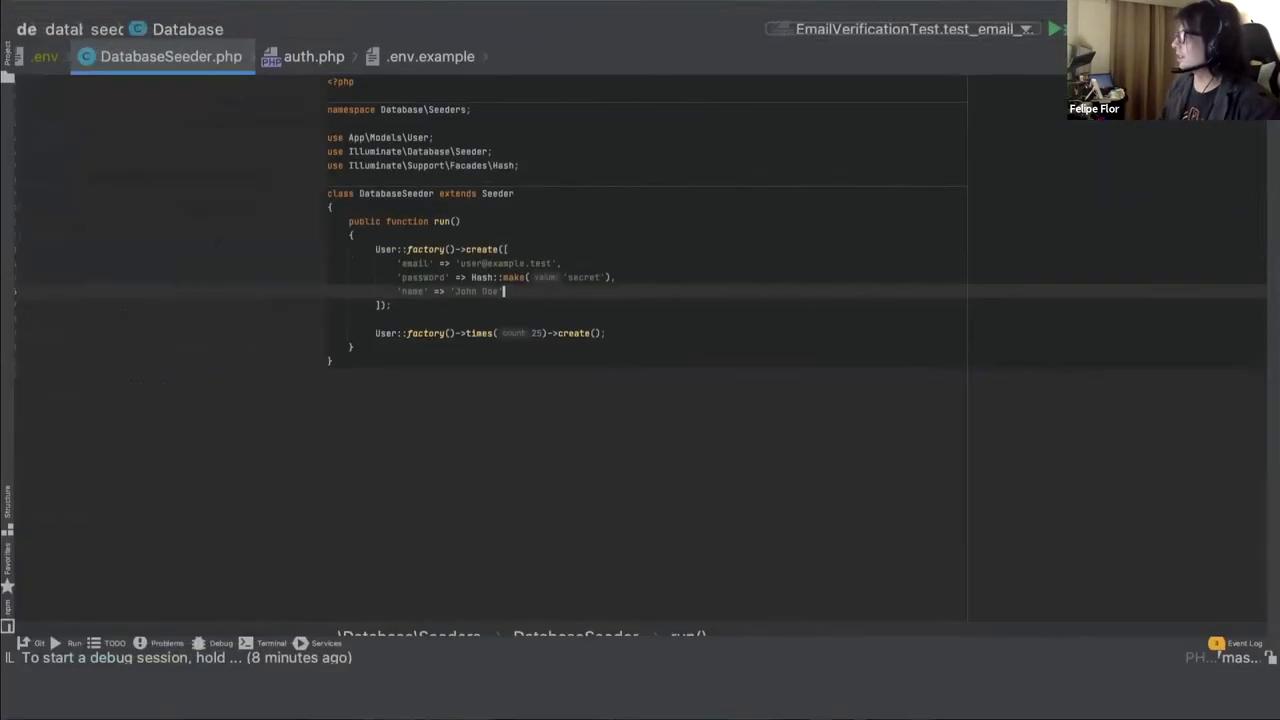
{"action": "key", "text": "alt+F12"}
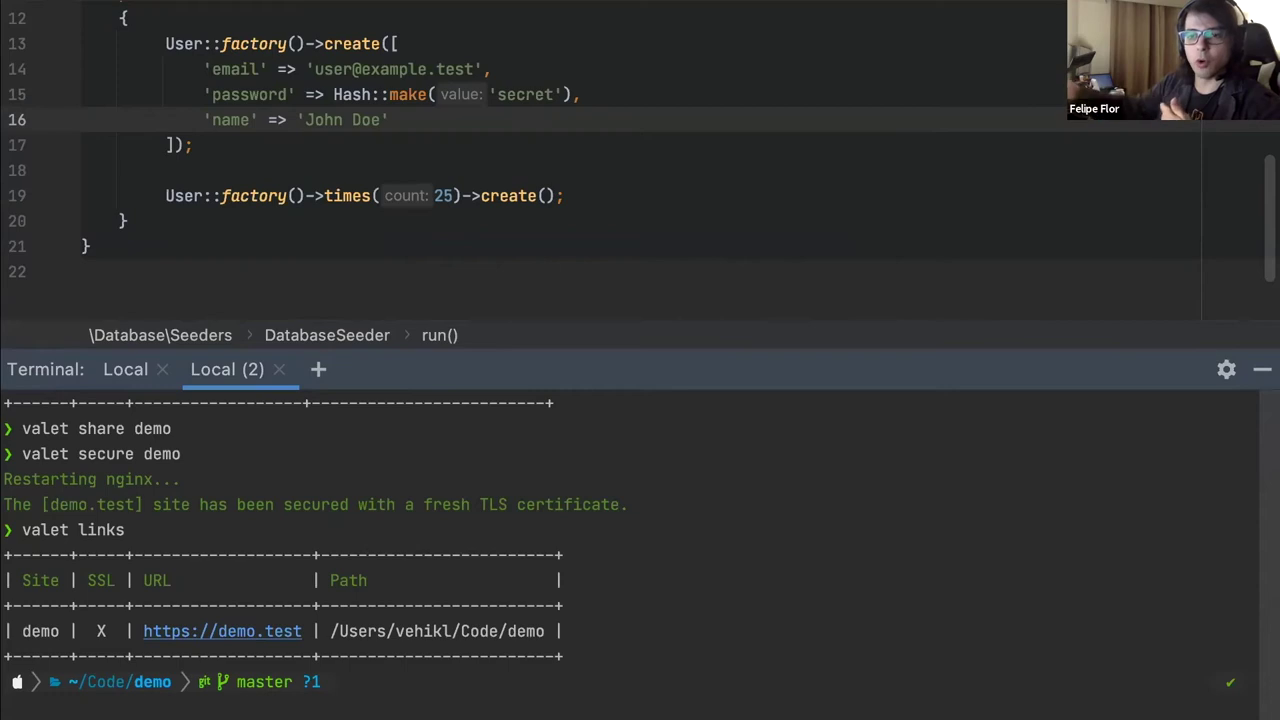
{"action": "key", "text": "ctrl+shift+Up"}
{"action": "key", "text": "ctrl+shift+Up"}
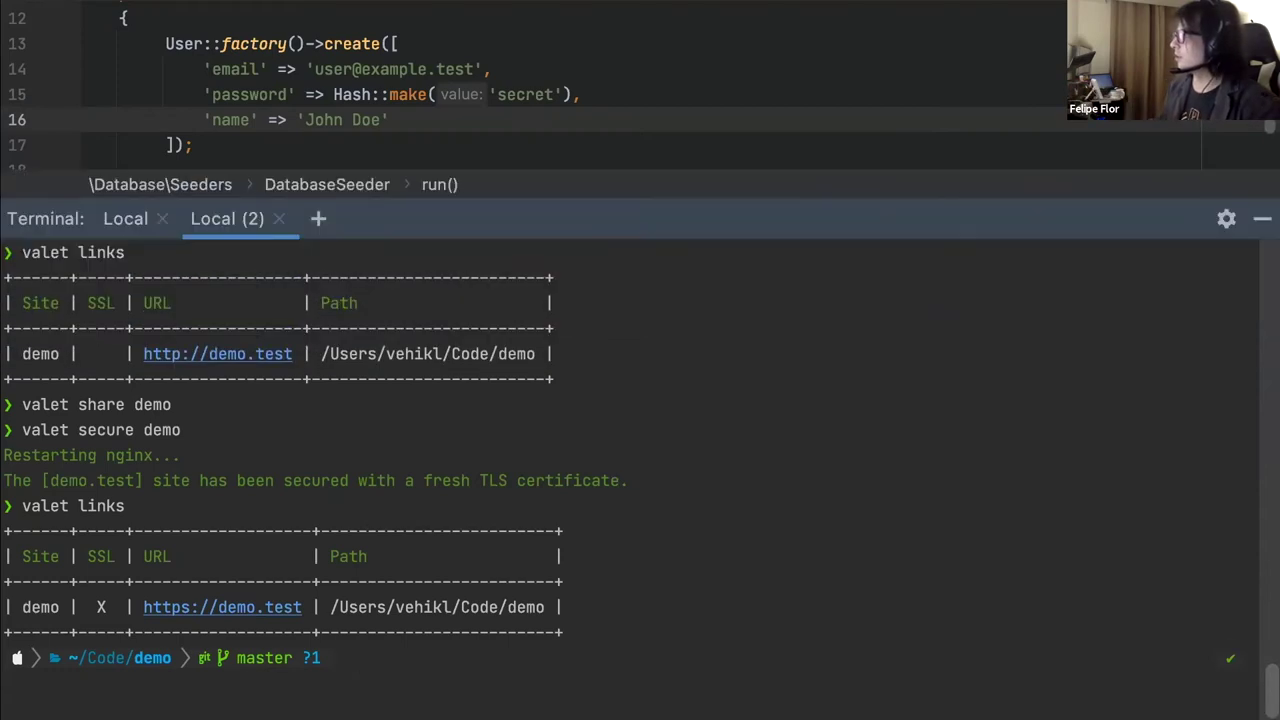
Run valet and enlarge the terminal to read its full command list
{"action": "type", "text": "valet"}
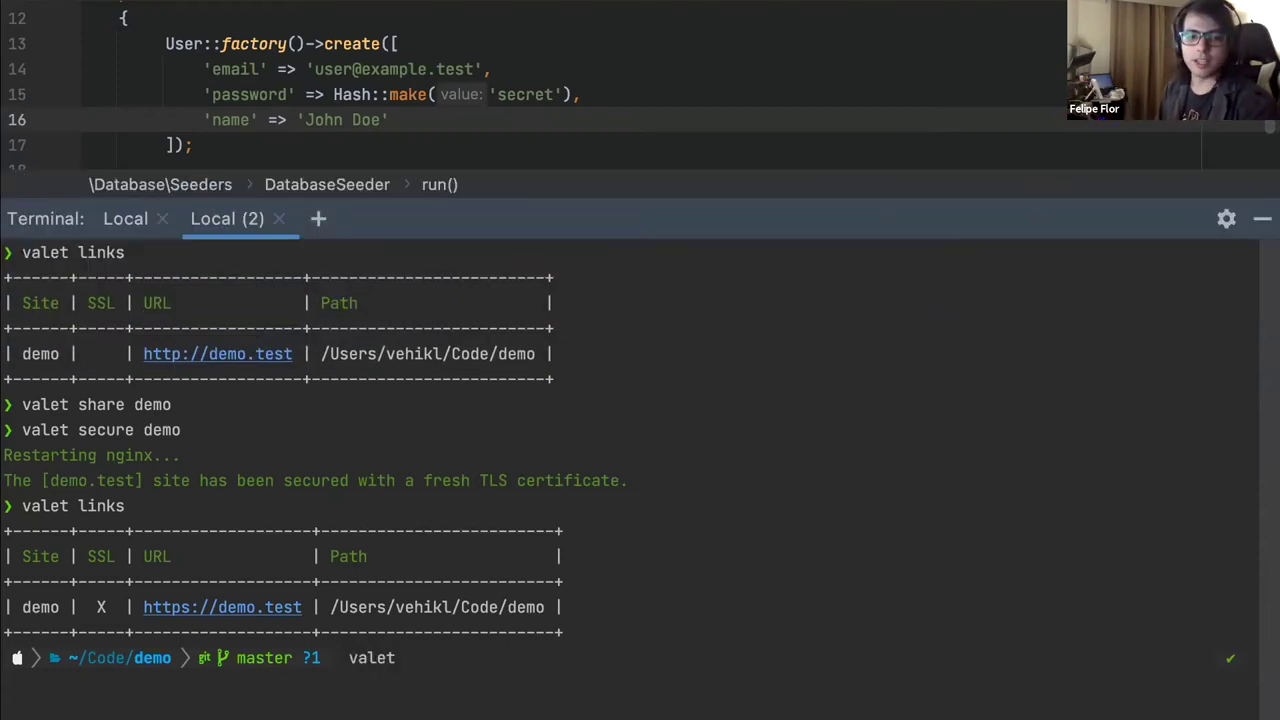
{"action": "key", "text": "Return"}
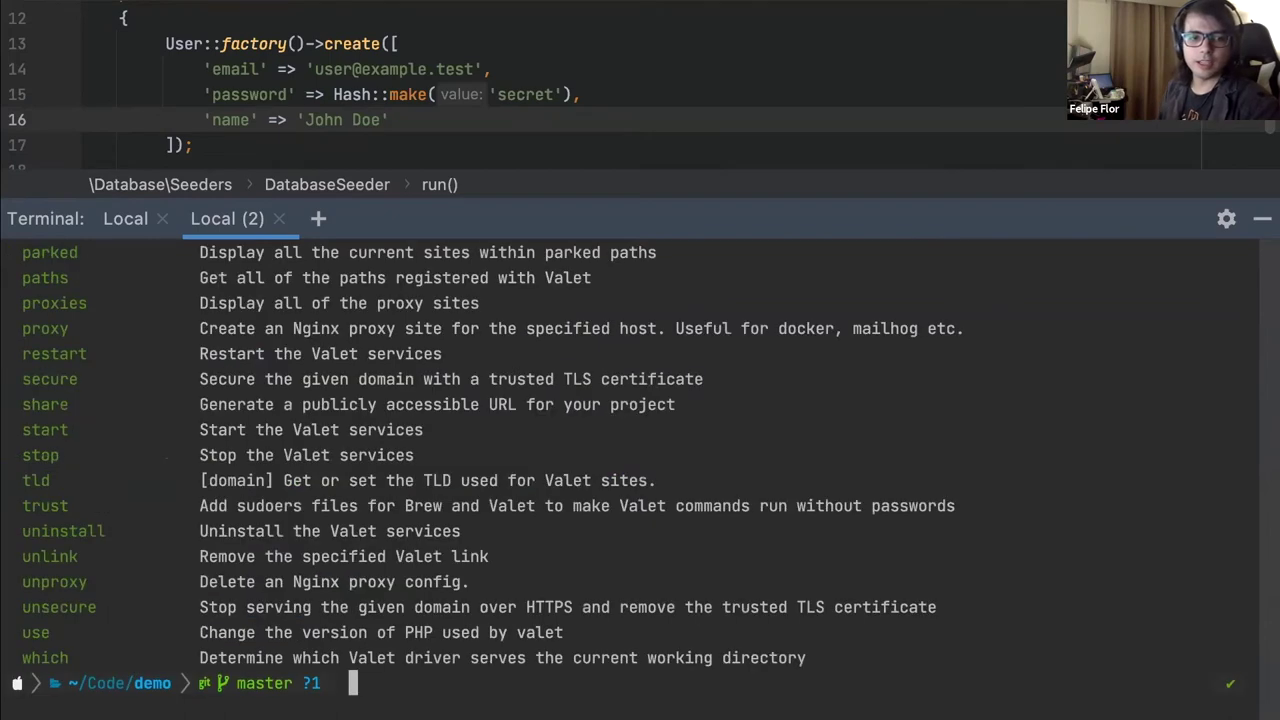
{"action": "scroll", "coordinate": [551, 437], "scroll_direction": "up", "scroll_amount": 10}
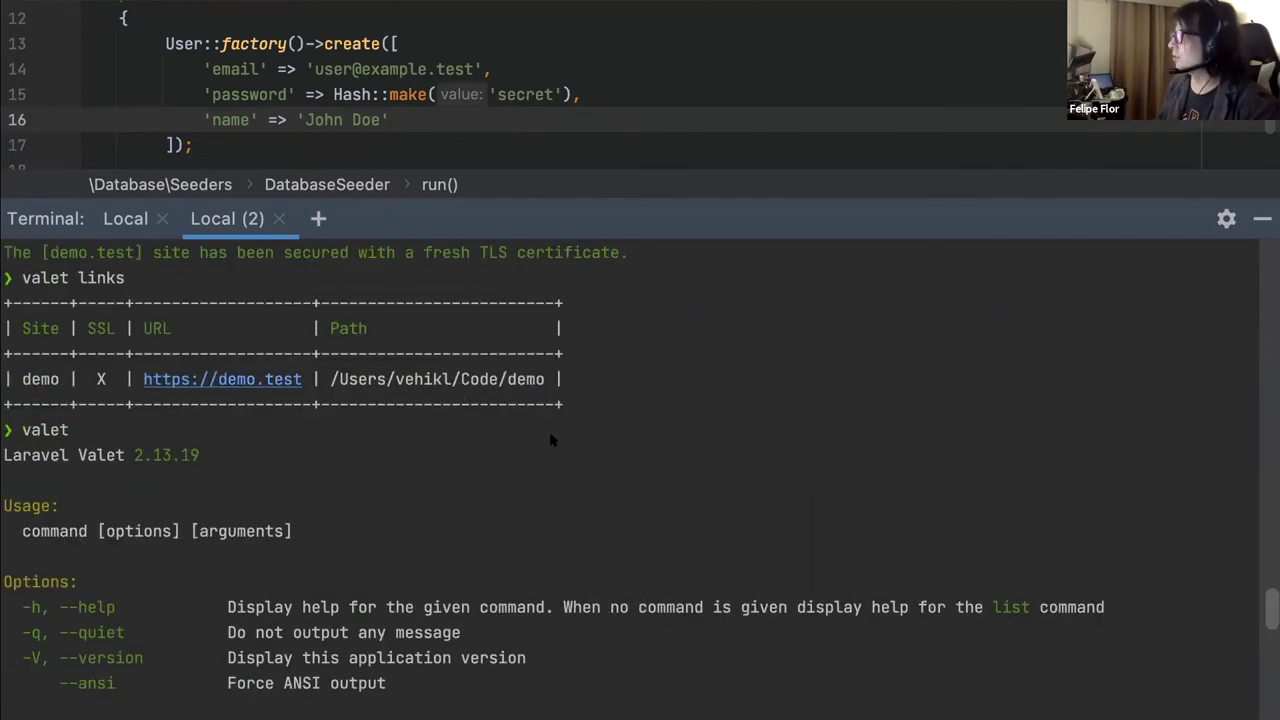
{"action": "scroll", "coordinate": [537, 453], "scroll_direction": "down", "scroll_amount": 10}
{"action": "left_click_drag", "start_coordinate": [419, 240], "coordinate": [437, 141]}
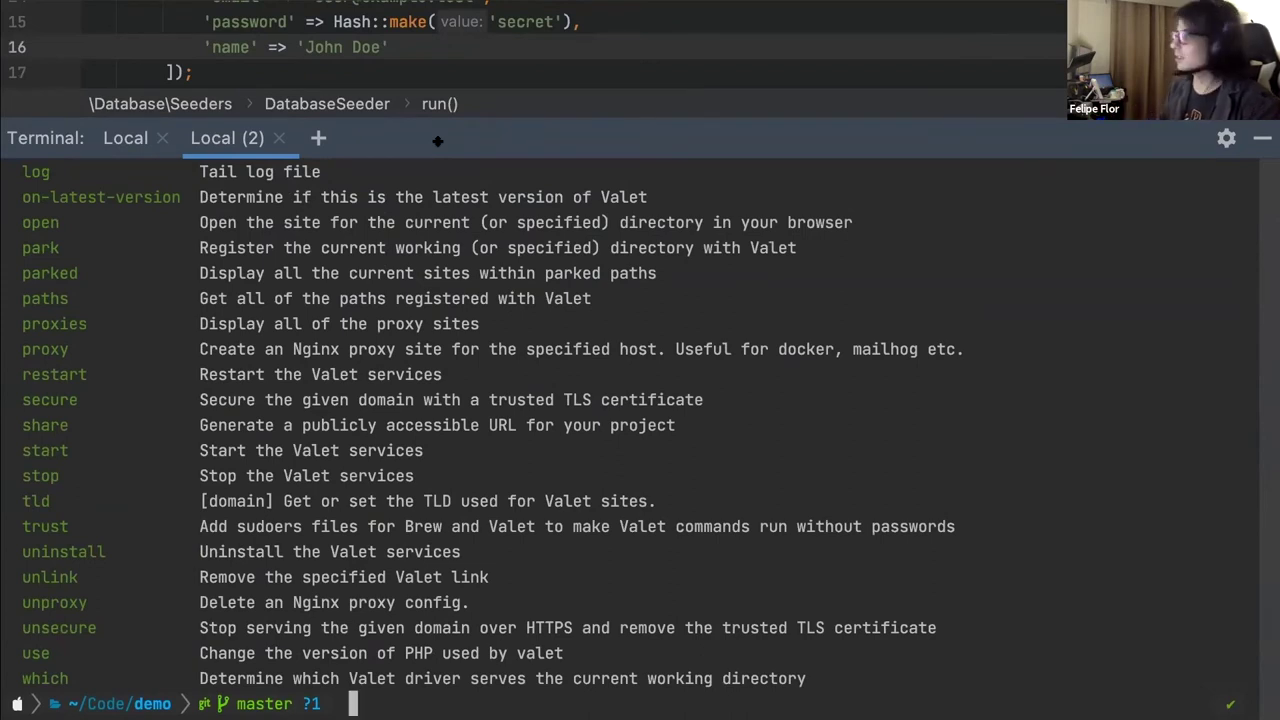
{"action": "left_click_drag", "start_coordinate": [437, 141], "coordinate": [533, 474]}
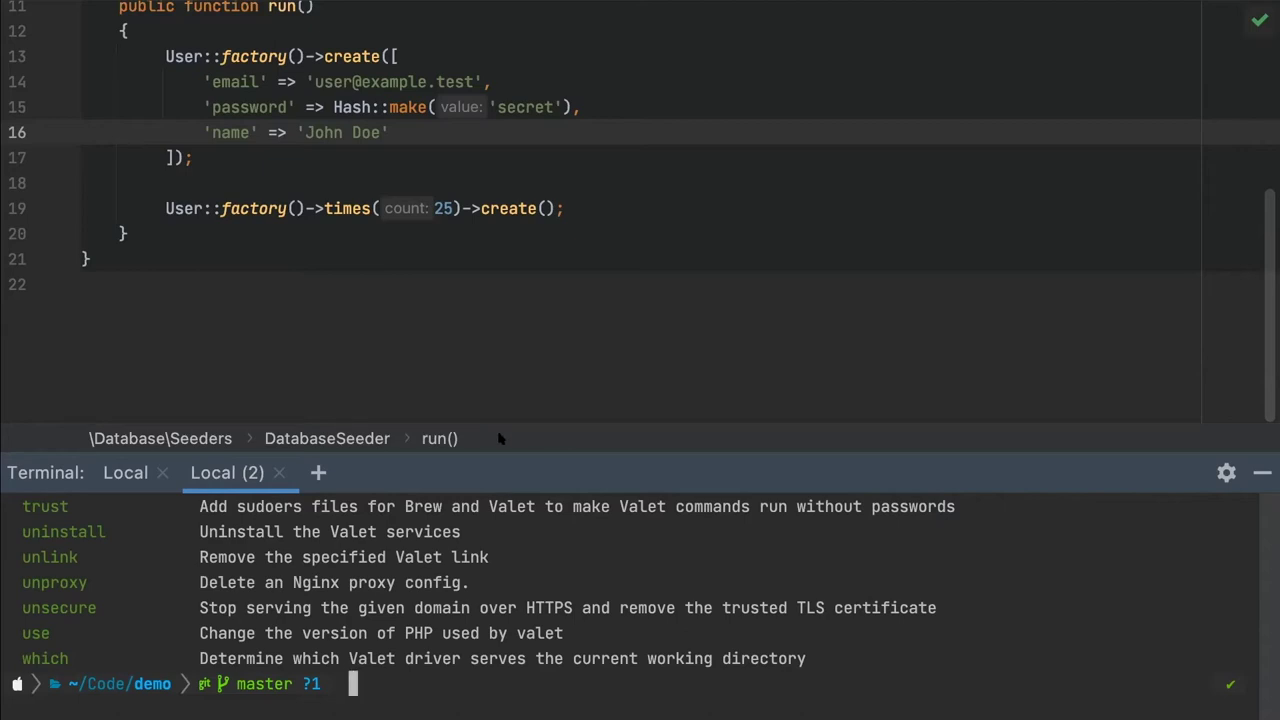
{"action": "left_click_drag", "start_coordinate": [517, 463], "coordinate": [540, 365]}
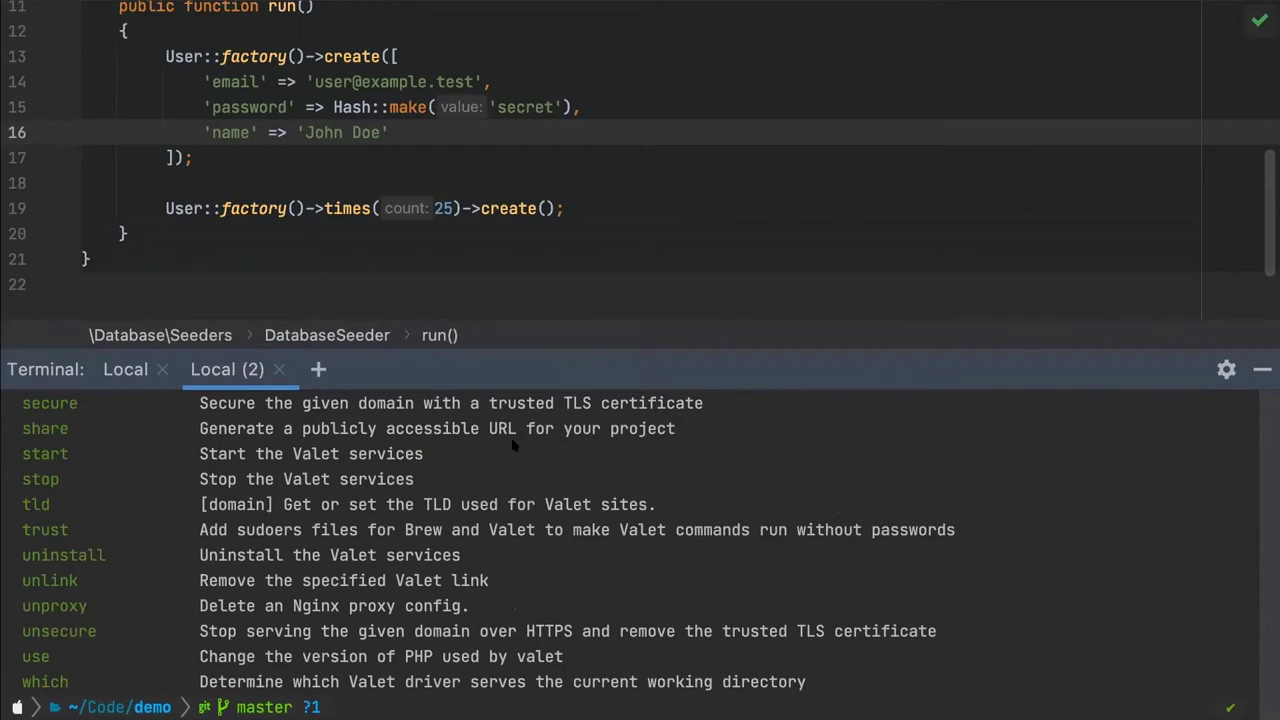
{"action": "left_click_drag", "start_coordinate": [528, 356], "coordinate": [540, 323]}
{"action": "scroll", "coordinate": [490, 363], "scroll_direction": "up", "scroll_amount": 15}
{"action": "scroll", "coordinate": [490, 363], "scroll_direction": "down", "scroll_amount": 15}
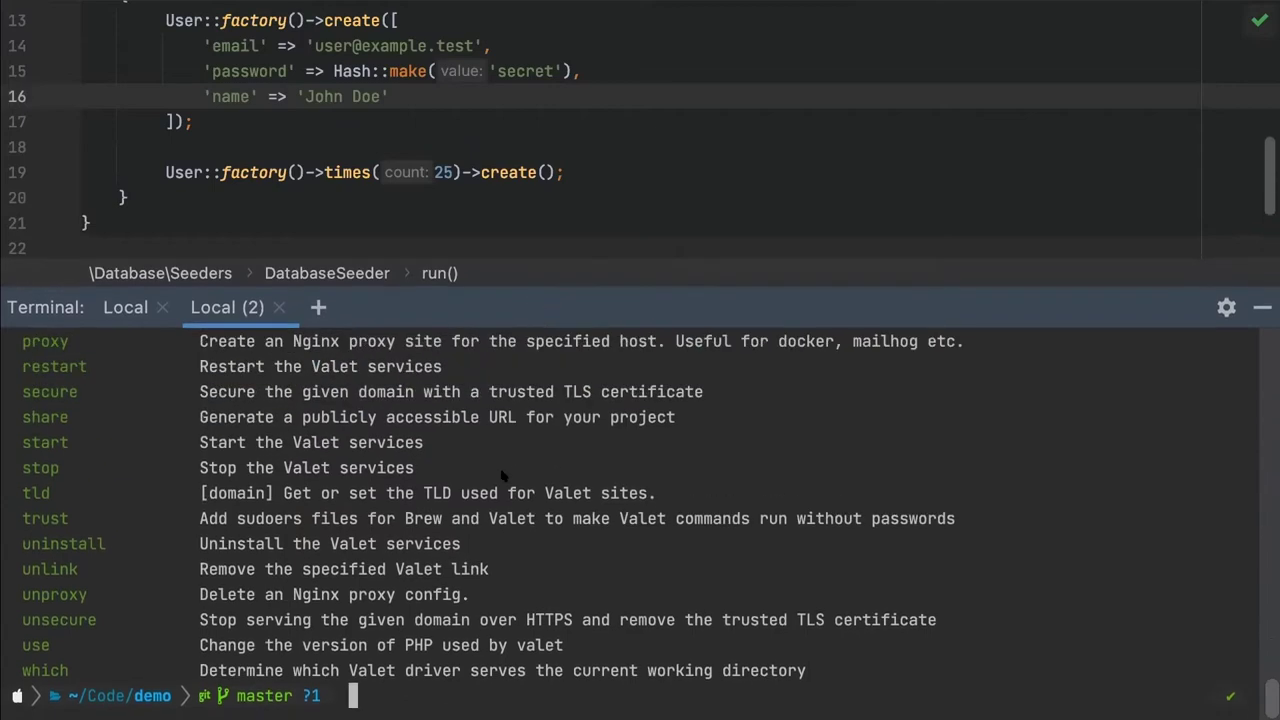
{"action": "type", "text": "valet use"}
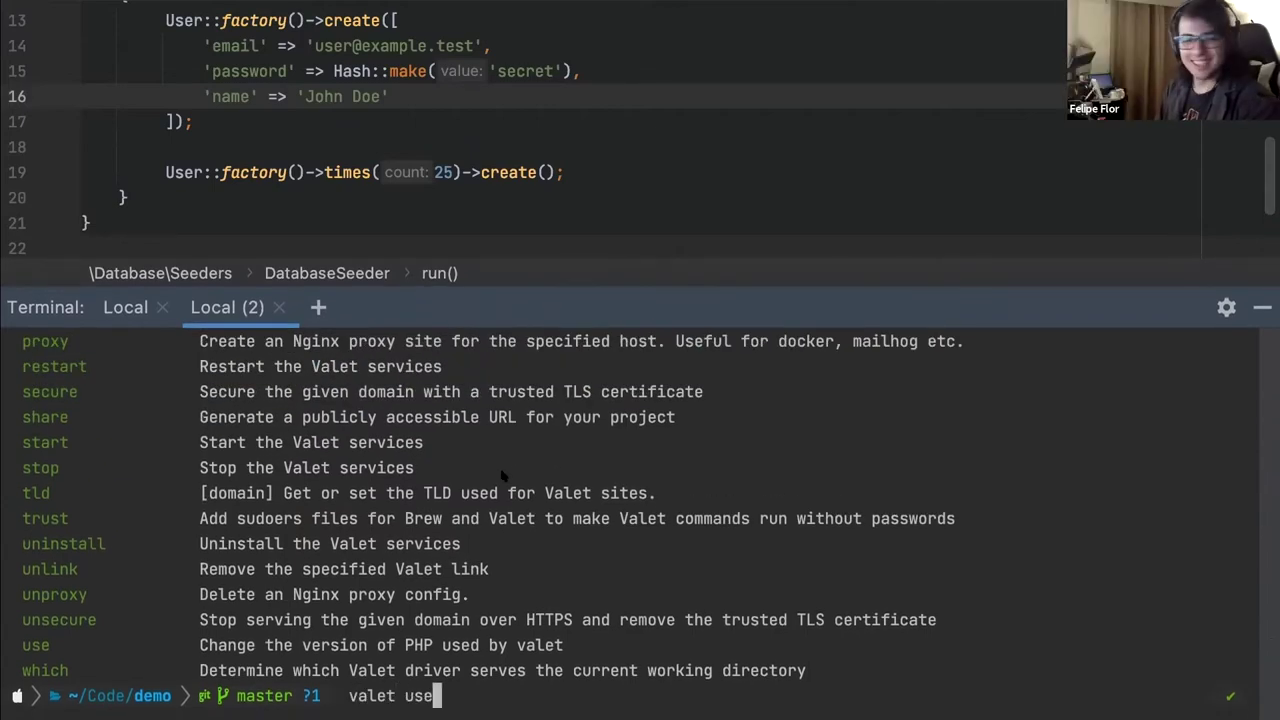
{"action": "key", "text": "Return"}
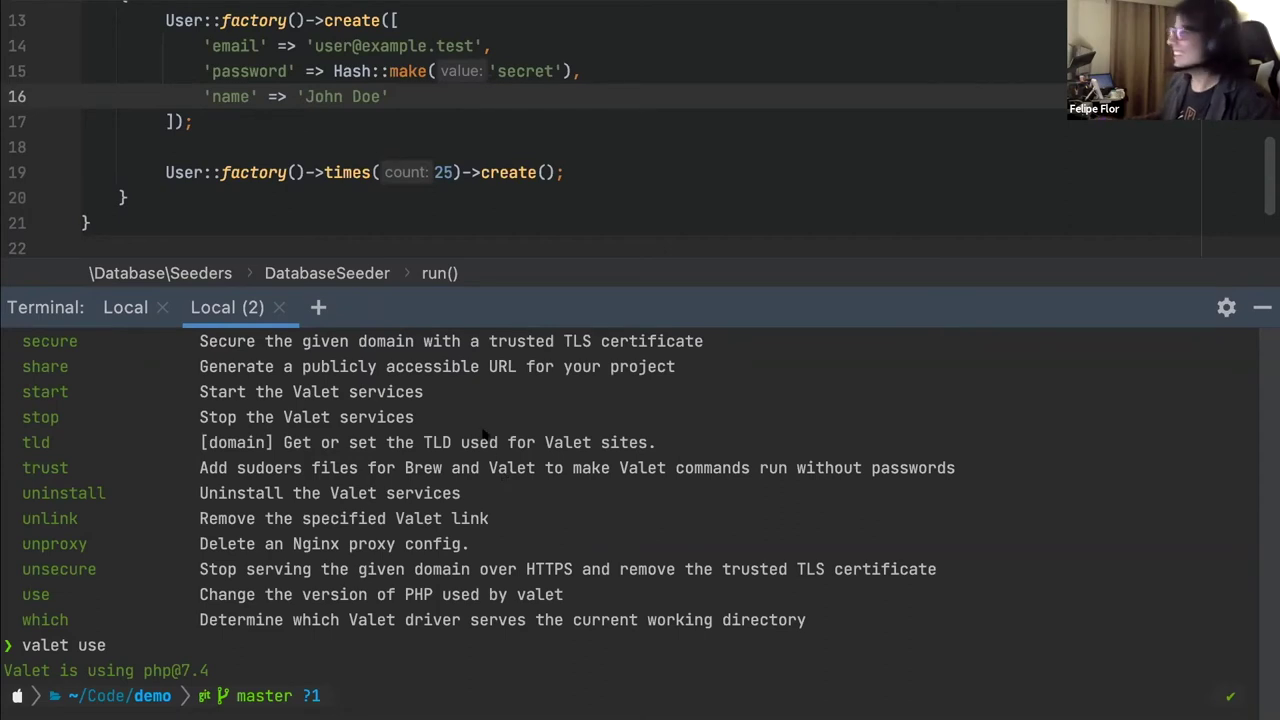
{"action": "left_click_drag", "start_coordinate": [480, 296], "coordinate": [483, 372]}
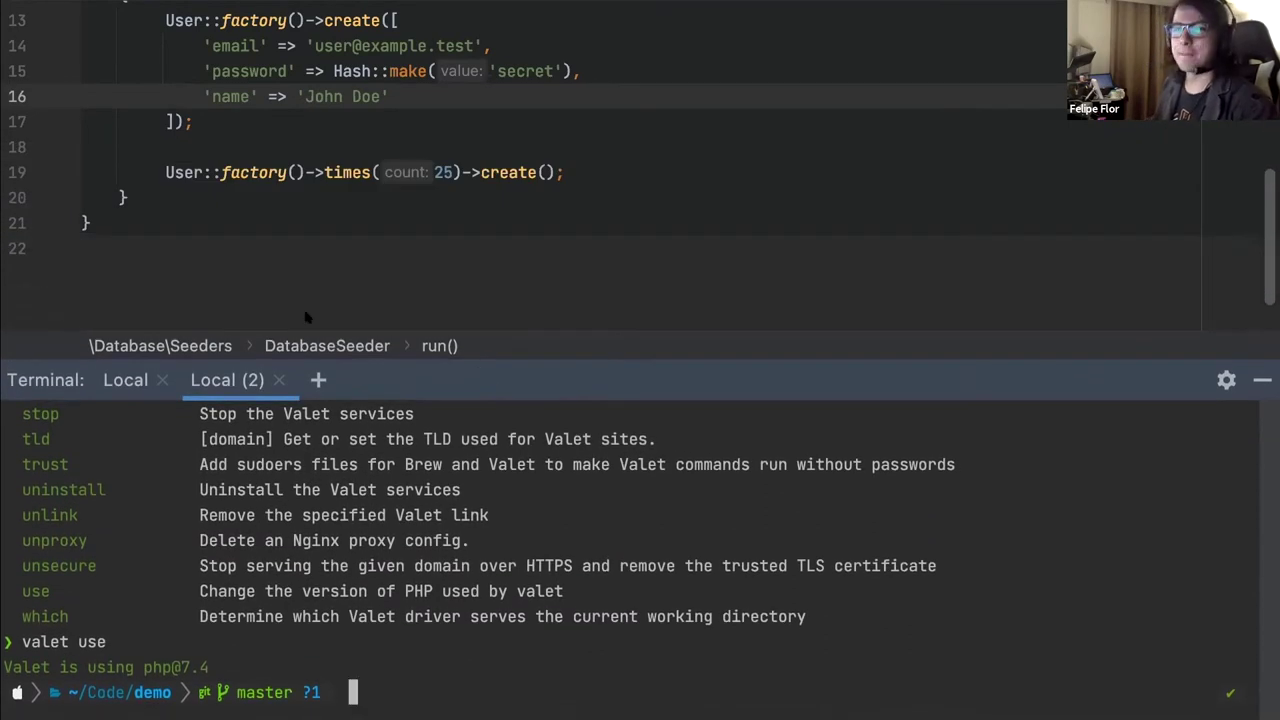
{"action": "left_click_drag", "start_coordinate": [564, 374], "coordinate": [493, 487]}
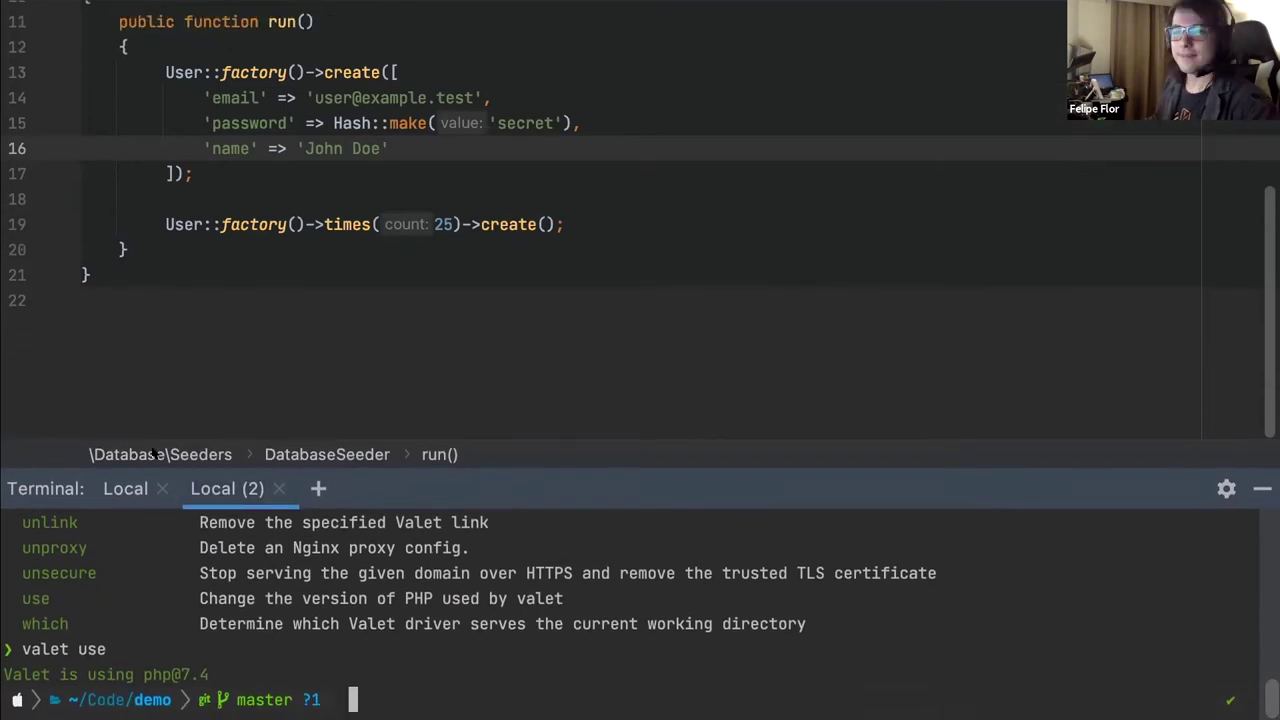
{"action": "key", "text": "super+Tab"}
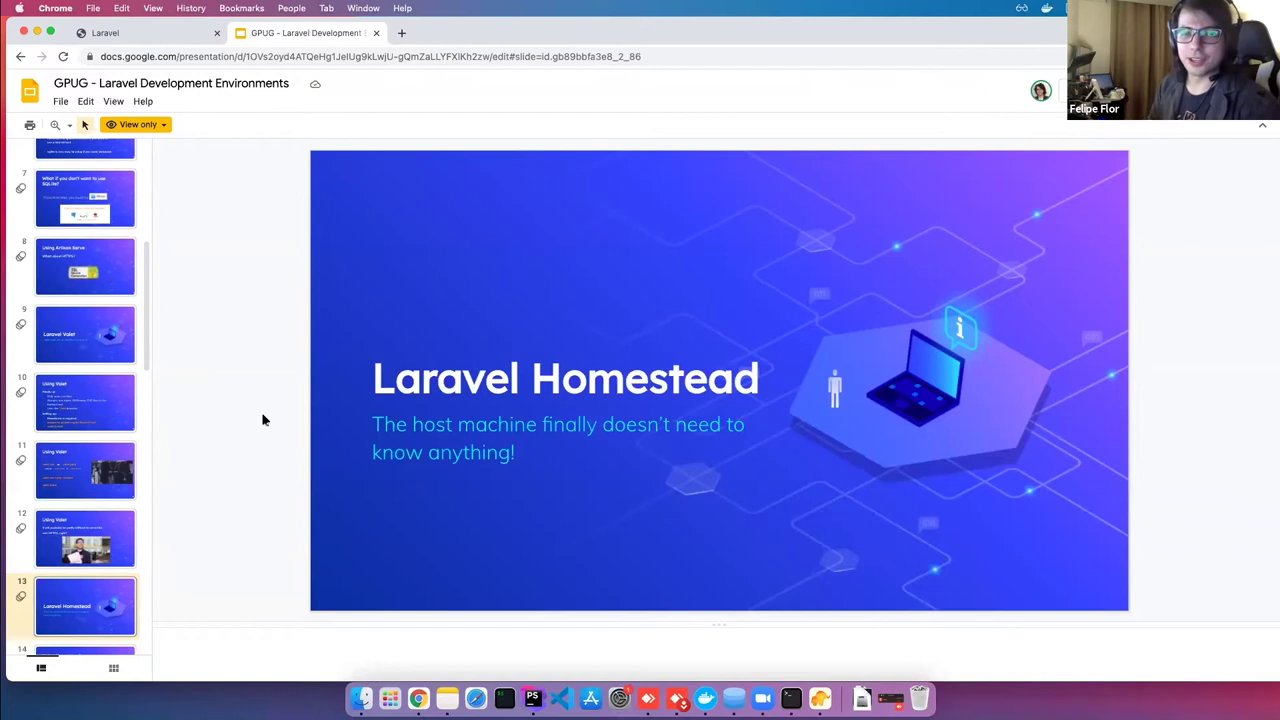
{"action": "key", "text": "Down"}
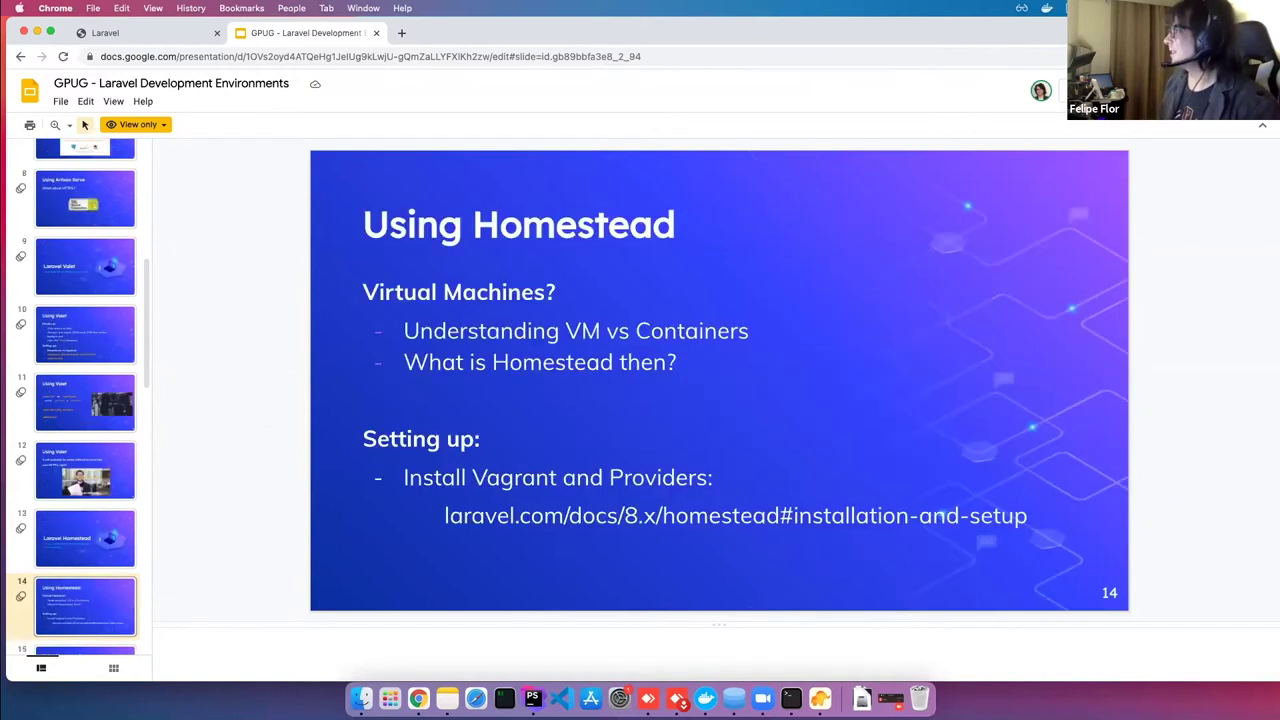
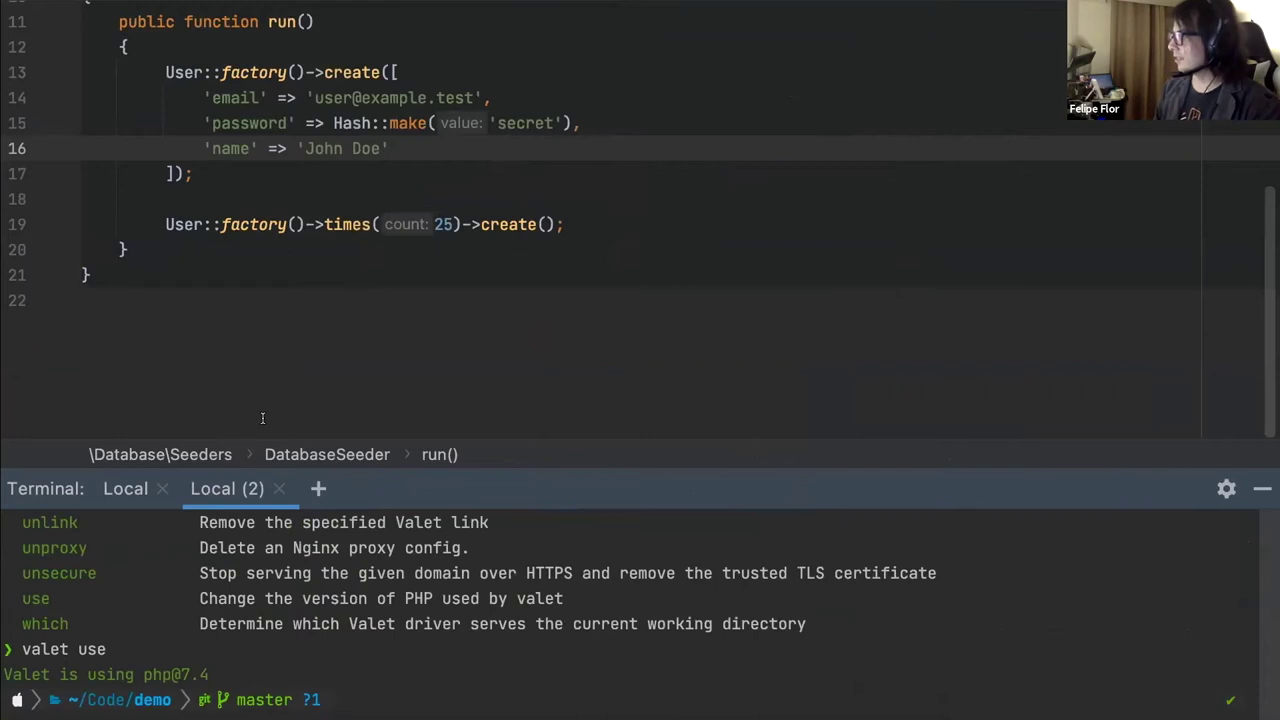
Hide and restore the terminal to review the whole seeder code
{"action": "key", "text": "alt+F12"}
{"action": "key", "text": "alt+F12"}
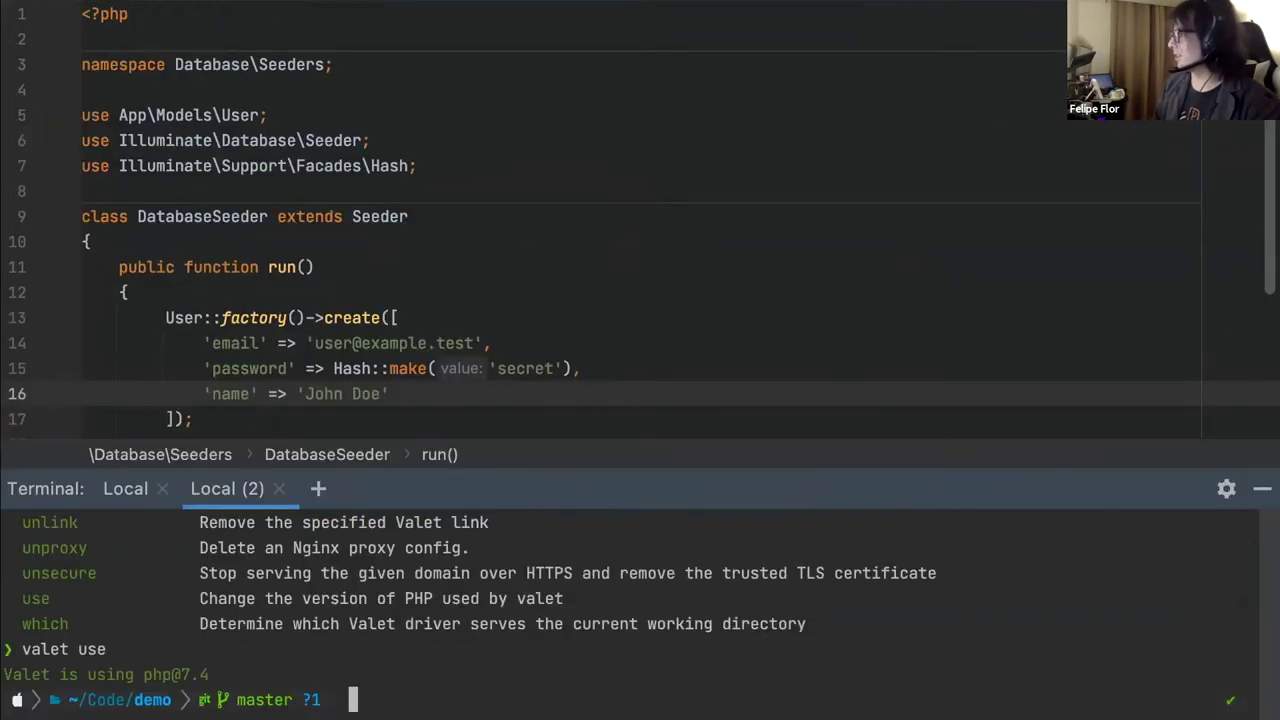
{"action": "left_click", "coordinate": [126, 292]}
{"action": "scroll", "coordinate": [126, 292], "scroll_direction": "down", "scroll_amount": 2}
{"action": "scroll", "coordinate": [126, 292], "scroll_direction": "up", "scroll_amount": 2}
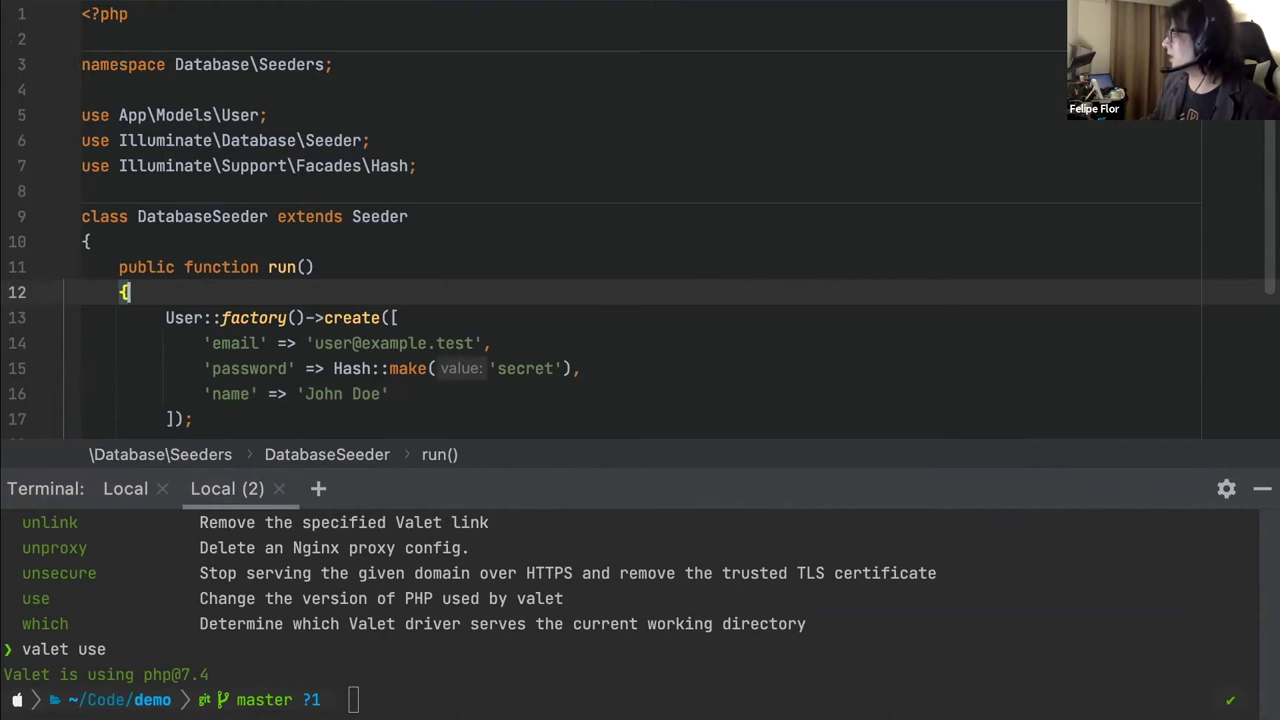
Close TablePlus's connection and Welcome windows and bring DBngin's services list forward
{"action": "key", "text": "super+Tab"}
{"action": "key", "text": "super+Tab"}
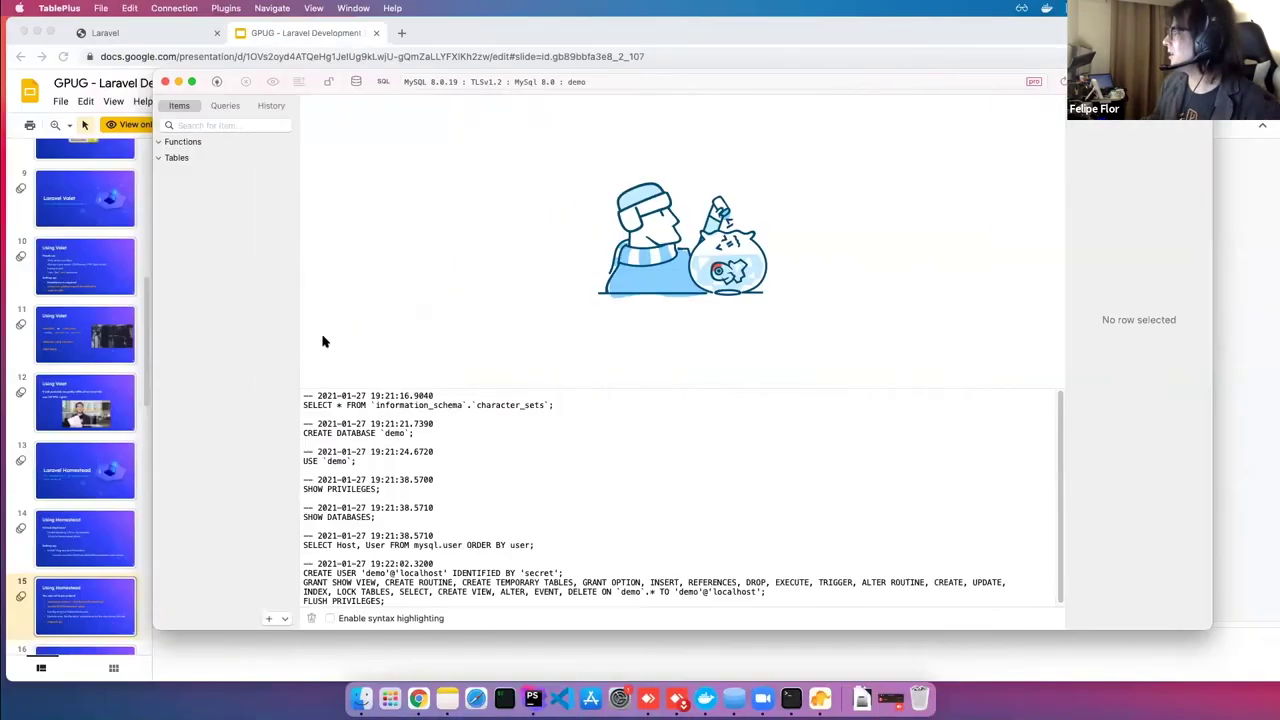
{"action": "left_click", "coordinate": [164, 82]}
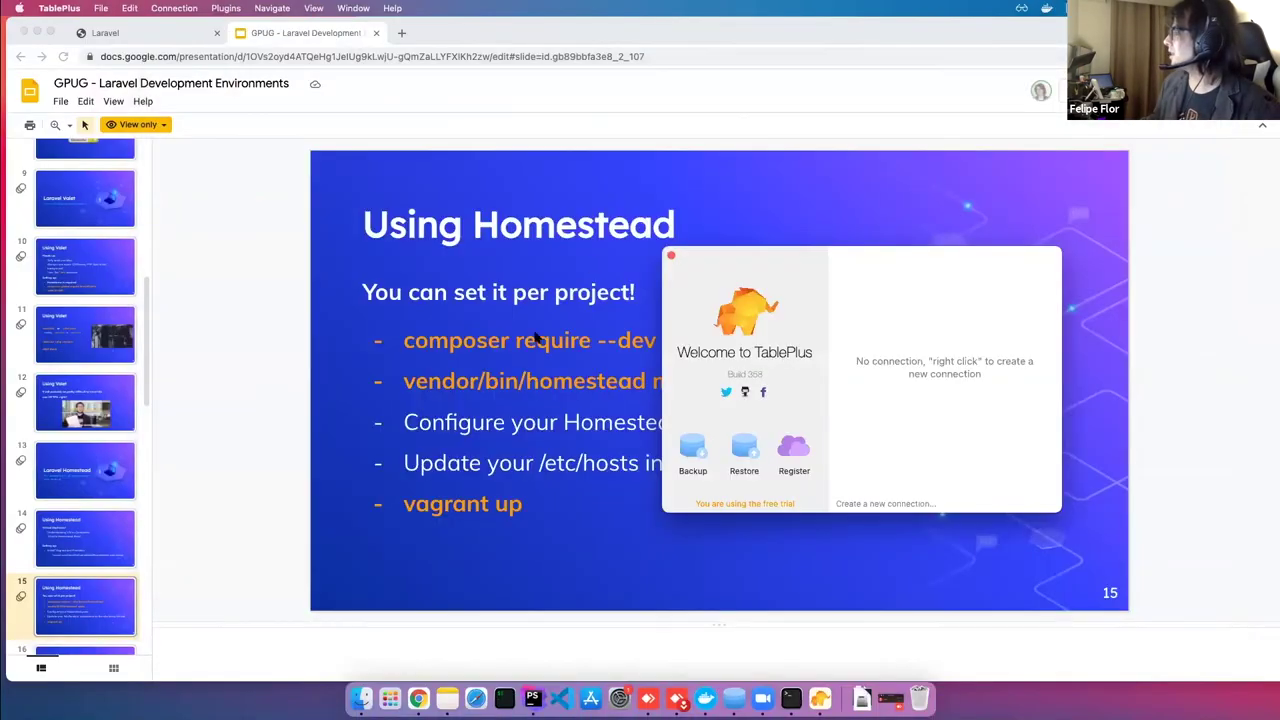
{"action": "left_click", "coordinate": [672, 257]}
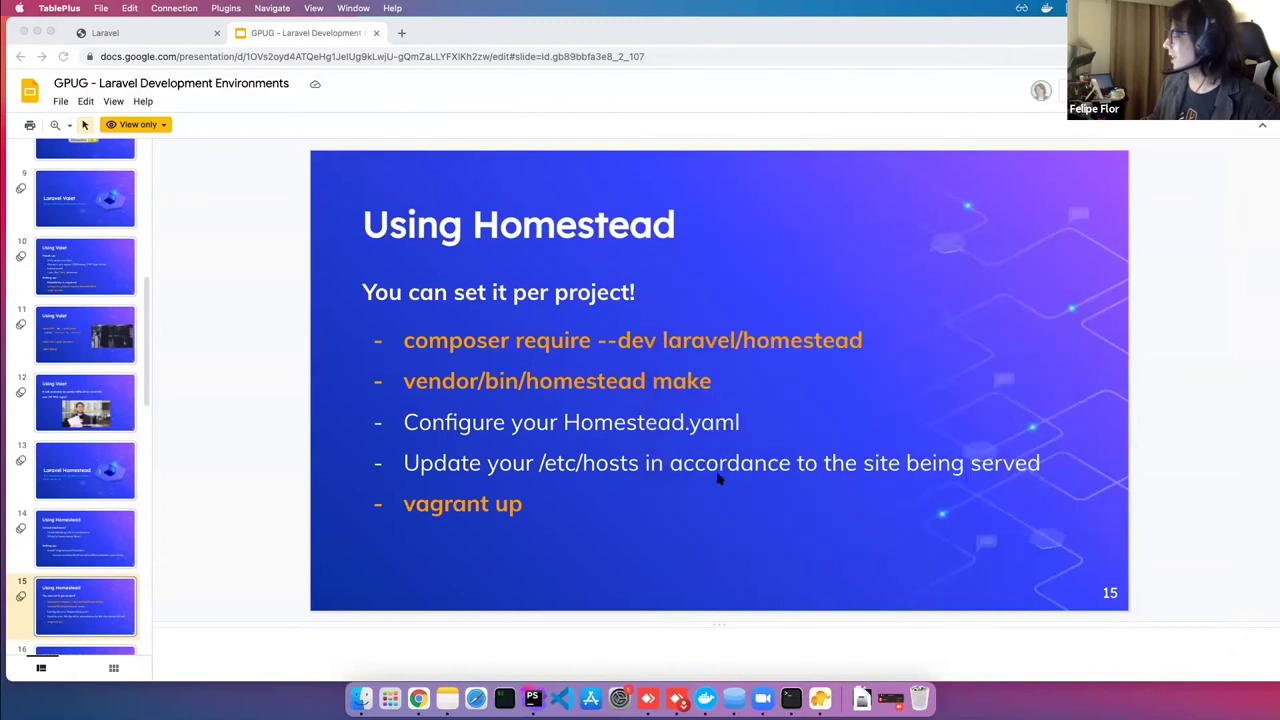
{"action": "key", "text": "super+Tab"}
{"action": "key", "text": "super+Tab"}
{"action": "key", "text": "super+Tab"}
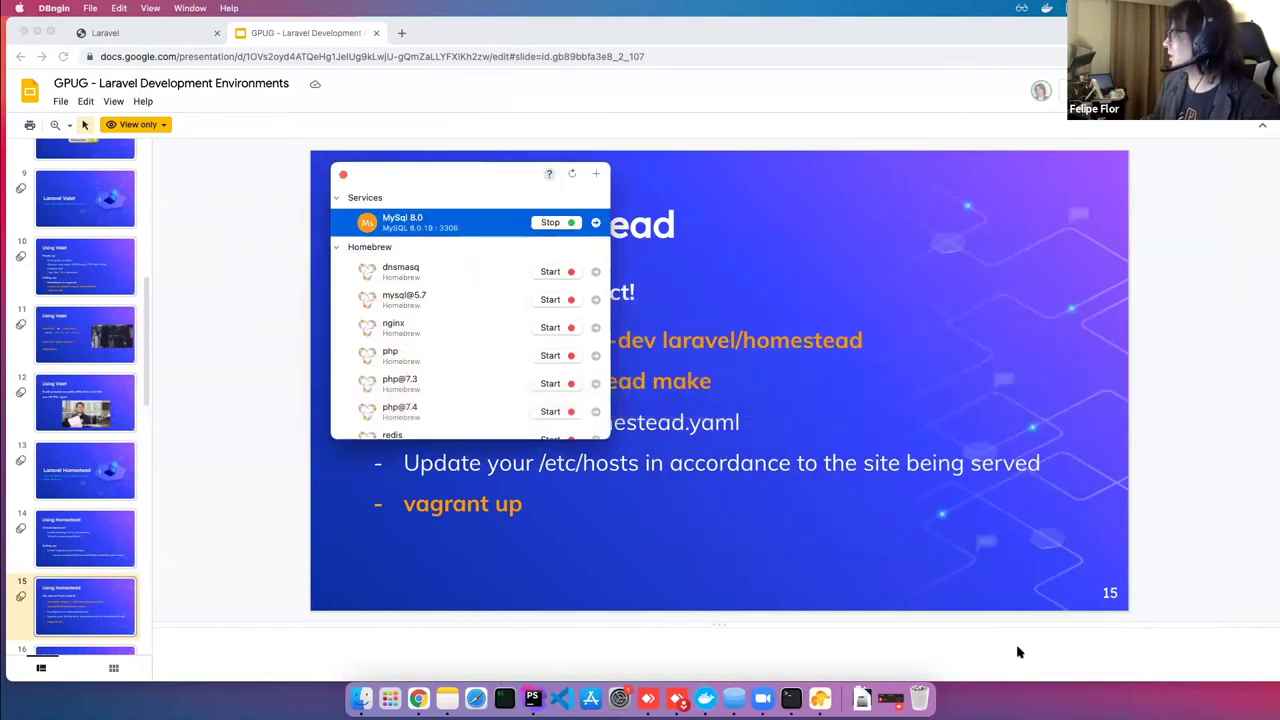
Stop MySQL 8.0 in DBngin, close its window, and switch back toward PhpStorm
{"action": "left_click", "coordinate": [551, 222]}
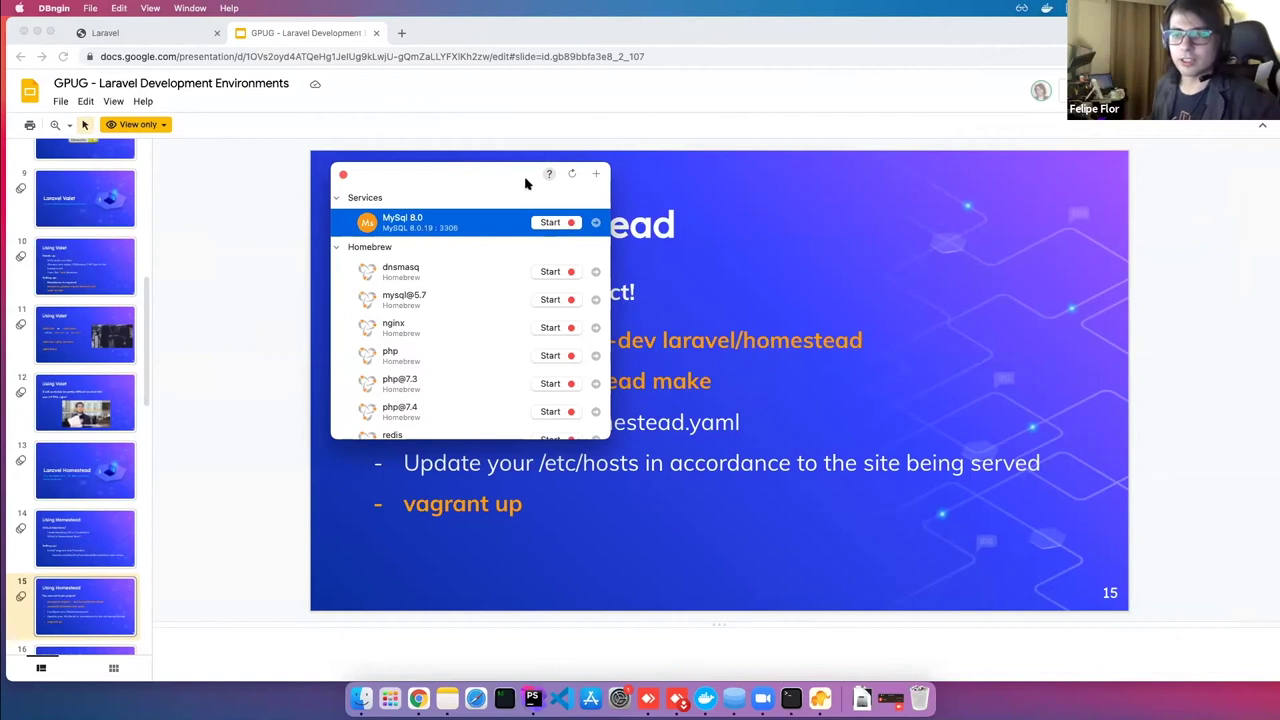
{"action": "left_click_drag", "start_coordinate": [387, 176], "coordinate": [353, 93]}
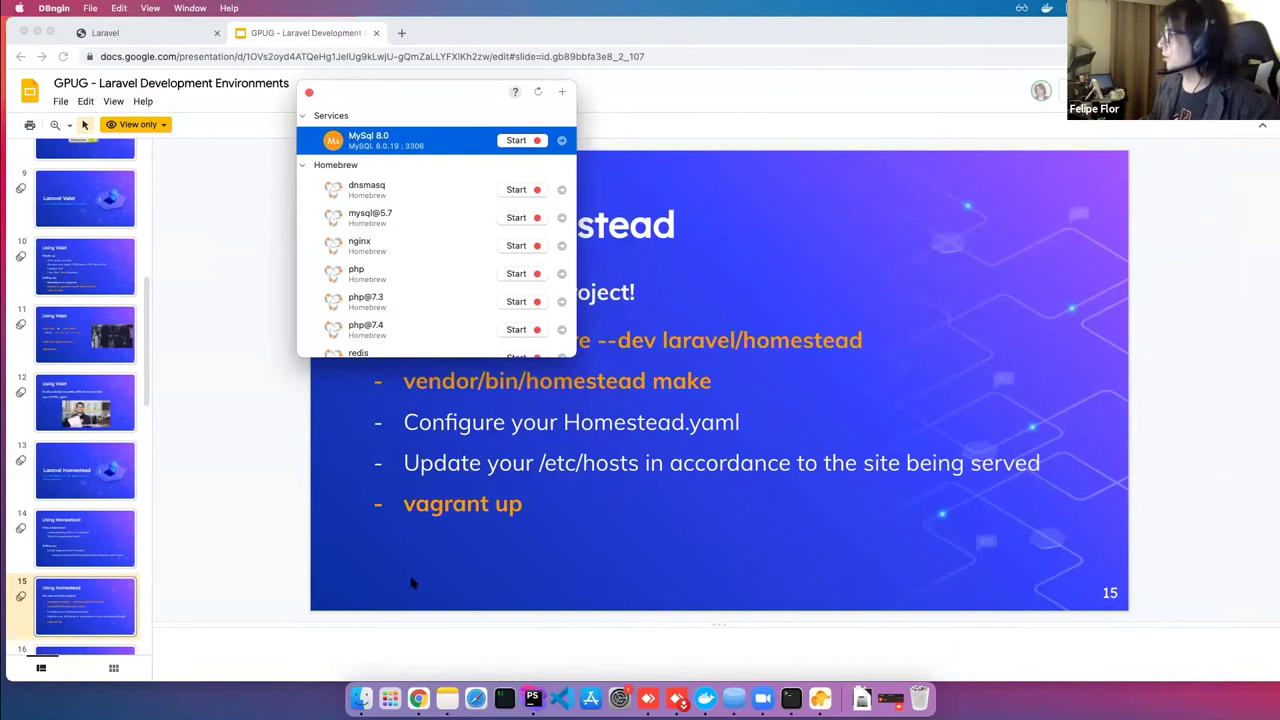
{"action": "left_click", "coordinate": [280, 557]}
{"action": "key", "text": "super+Tab"}
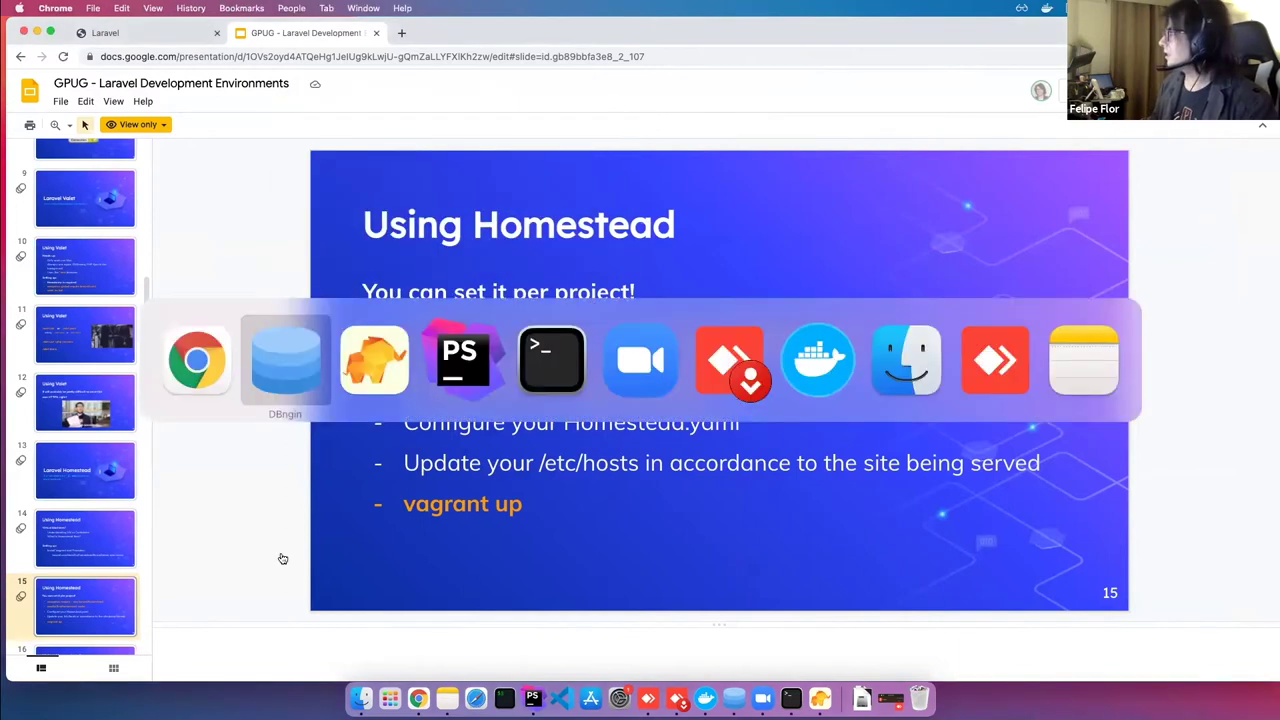
{"action": "key", "text": "super+Tab"}
{"action": "key", "text": "super+Tab"}
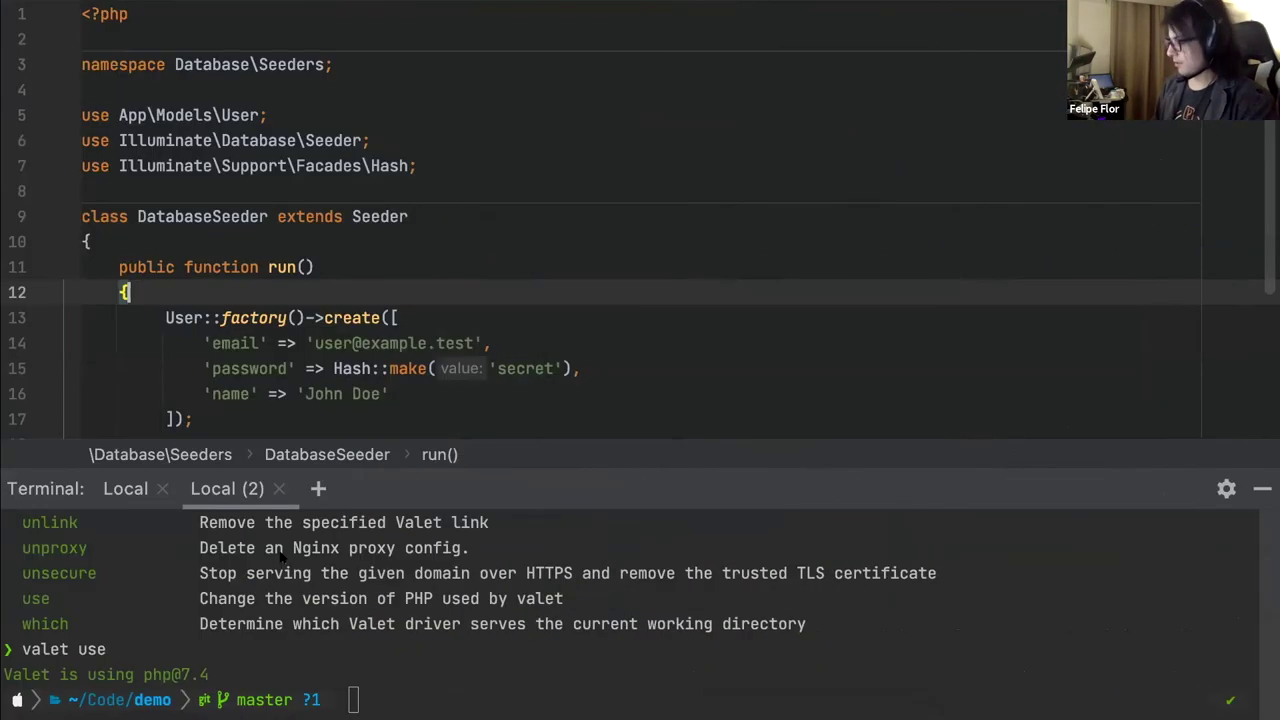
Stop the Valet services with 'valet stop' in the terminal
{"action": "left_click", "coordinate": [283, 561]}
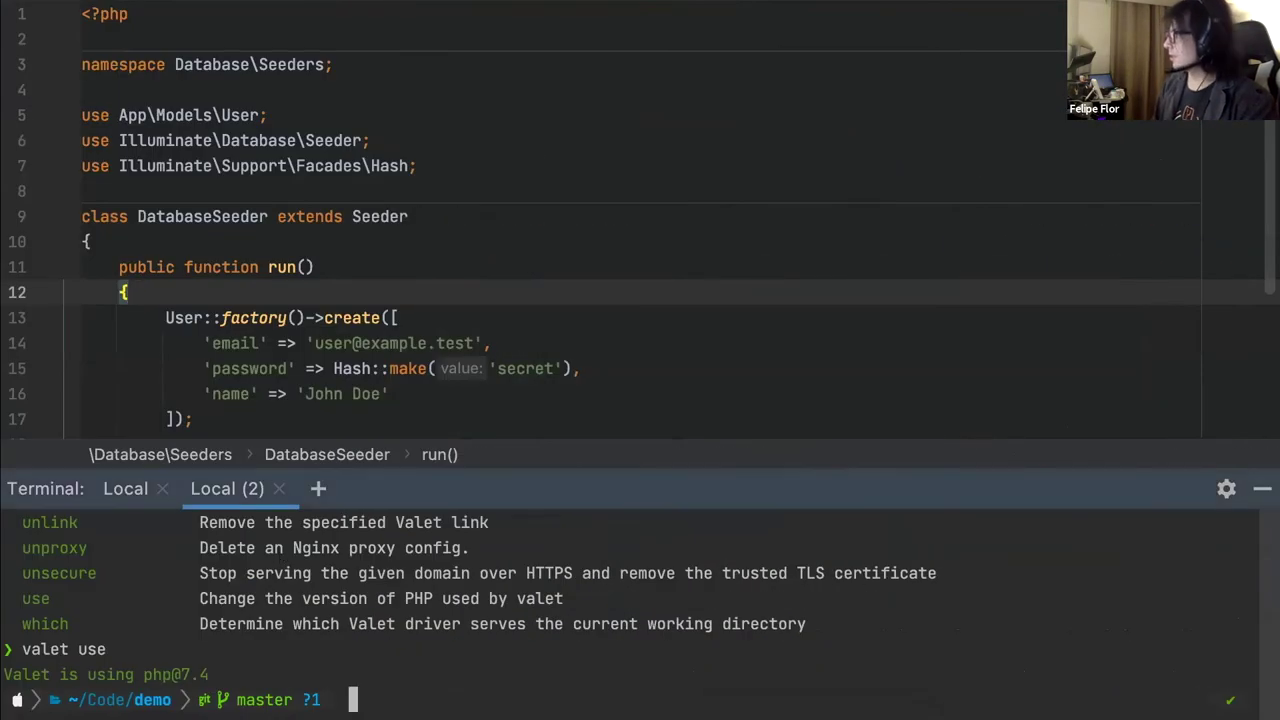
{"action": "type", "text": "valet stop"}
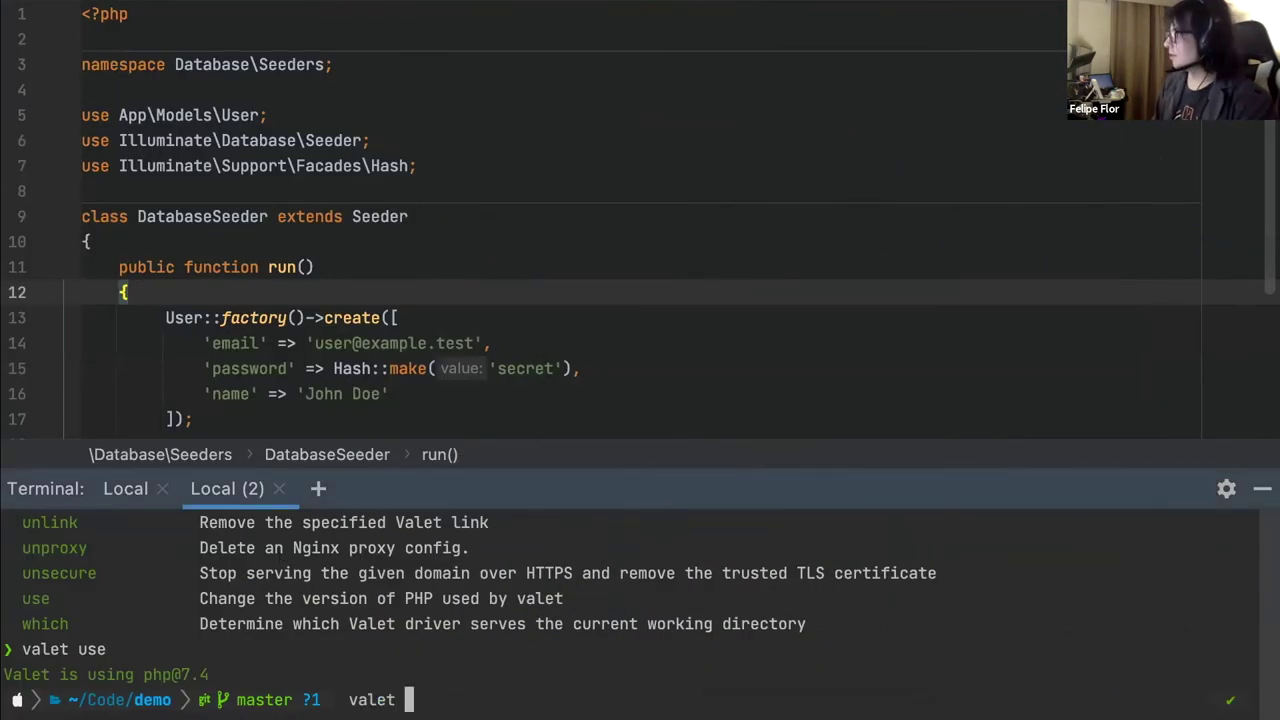
{"action": "key", "text": "Return"}
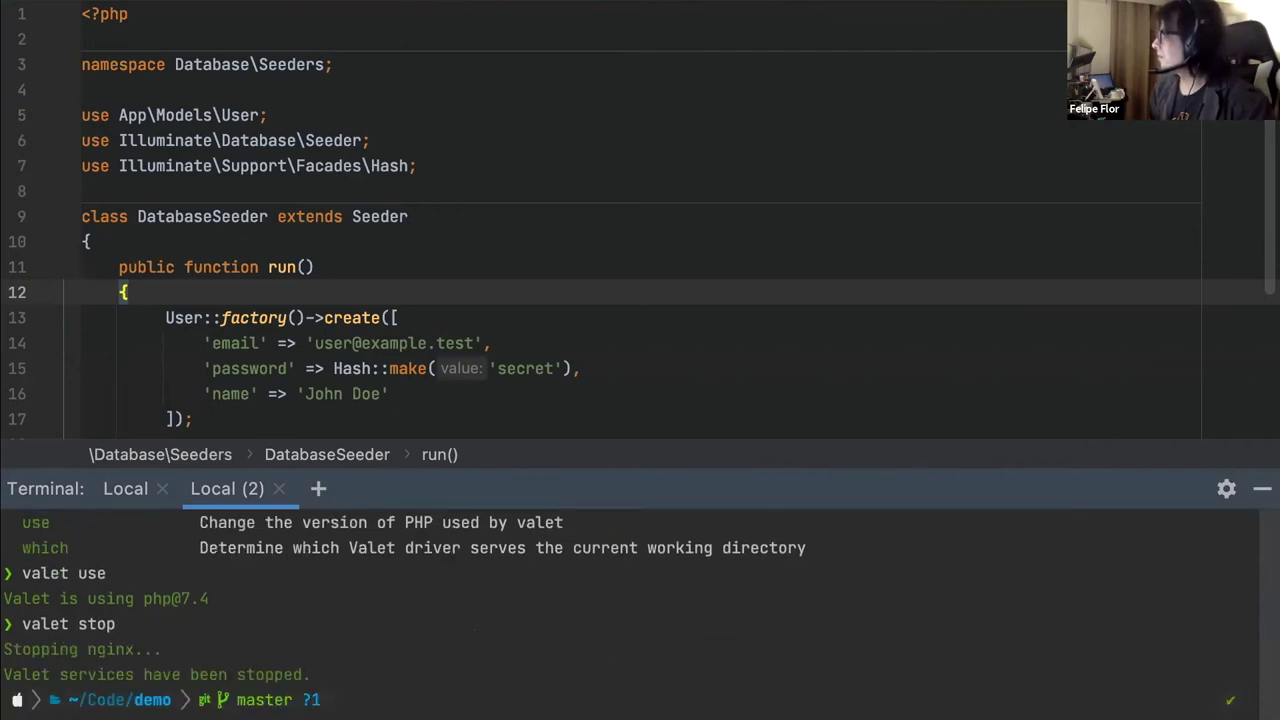
Install laravel/homestead as a dev dependency with 'composer require --dev laravel/homestead'
{"action": "left_click", "coordinate": [323, 394]}
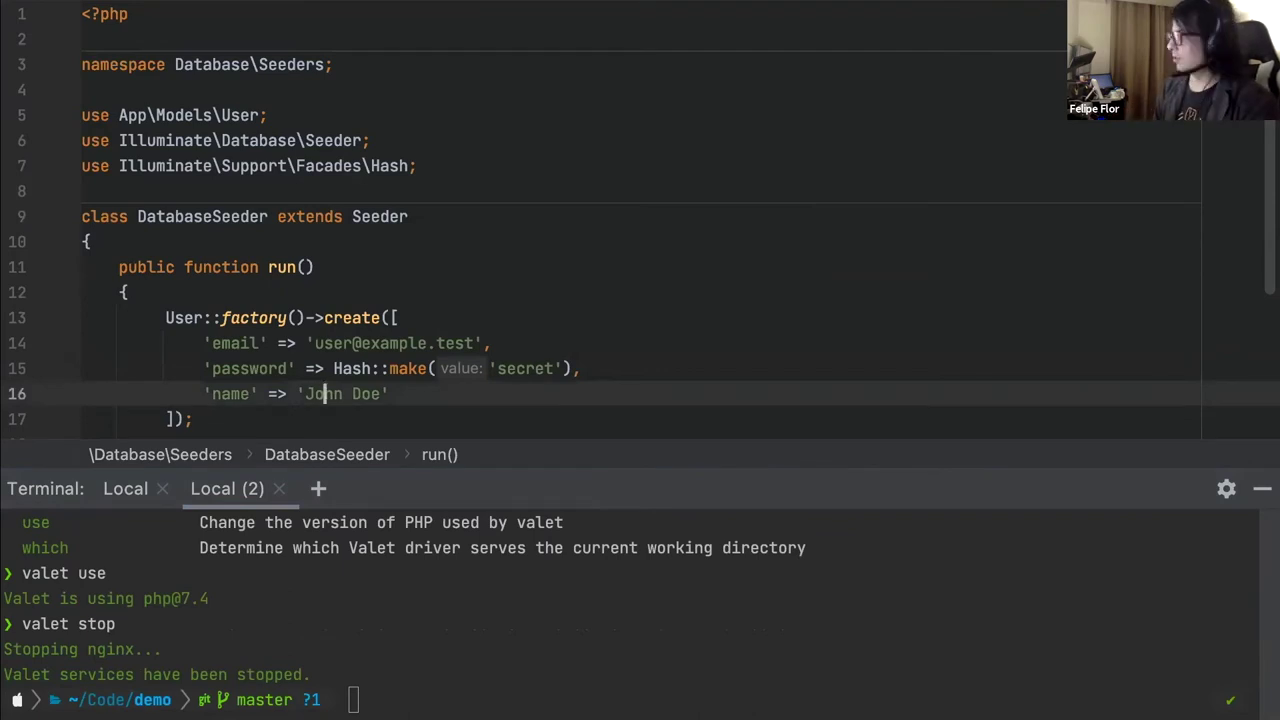
{"action": "key", "text": "alt+F12"}
{"action": "type", "text": "composer require"}
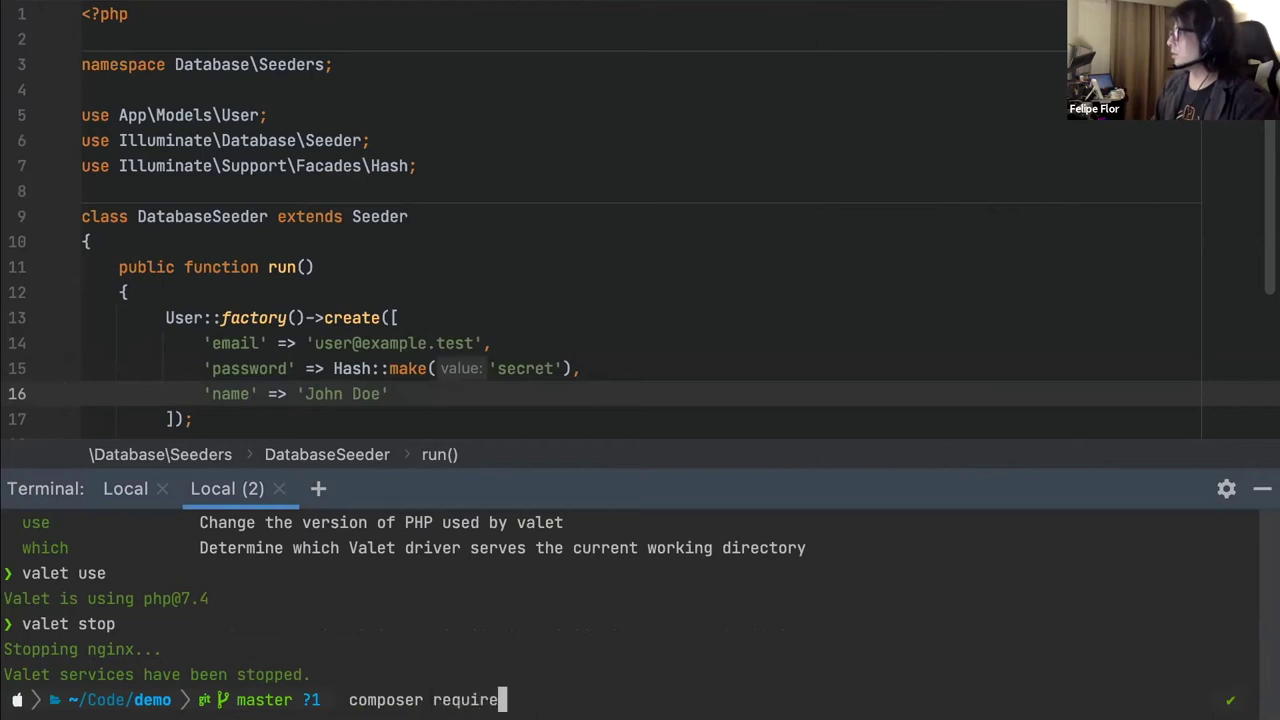
{"action": "type", "text": " --dev laravel/"}
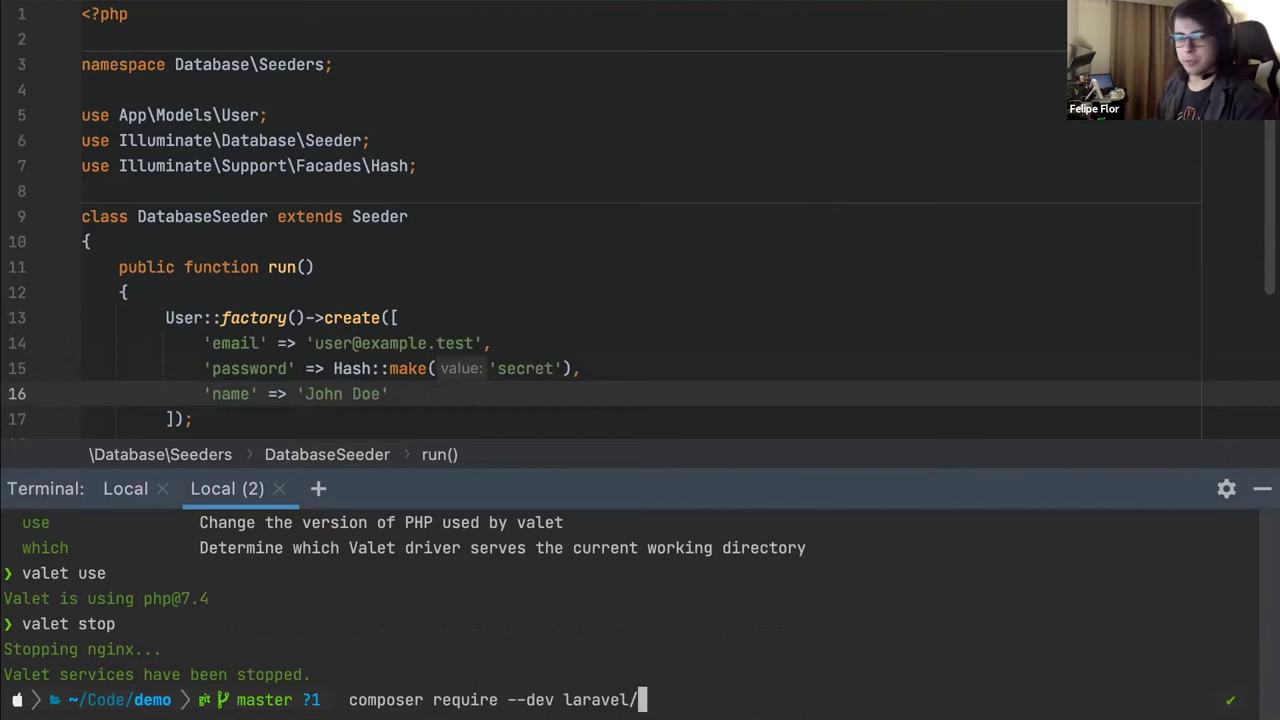
{"action": "type", "text": "homestead"}
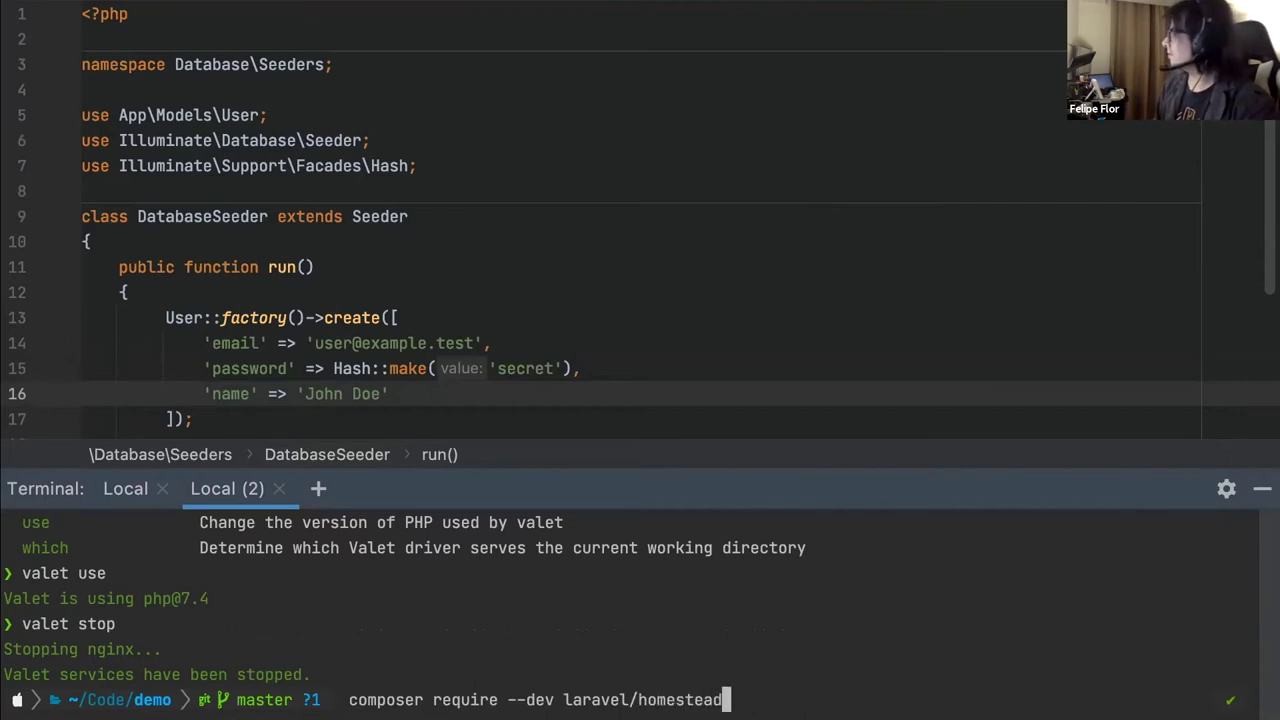
{"action": "key", "text": "Return"}
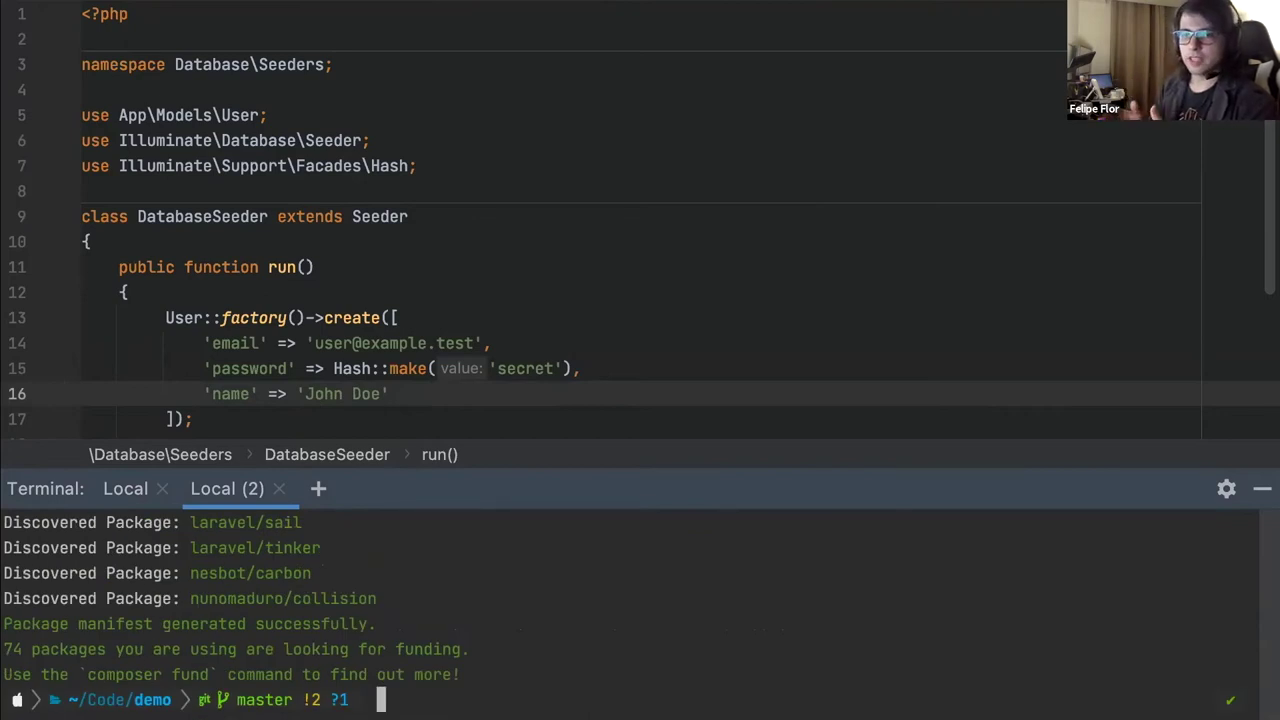
Run 'vendor/bin/homestead make' to generate the demo project's Homestead setup
{"action": "type", "text": "vendor/bin/homestead make"}
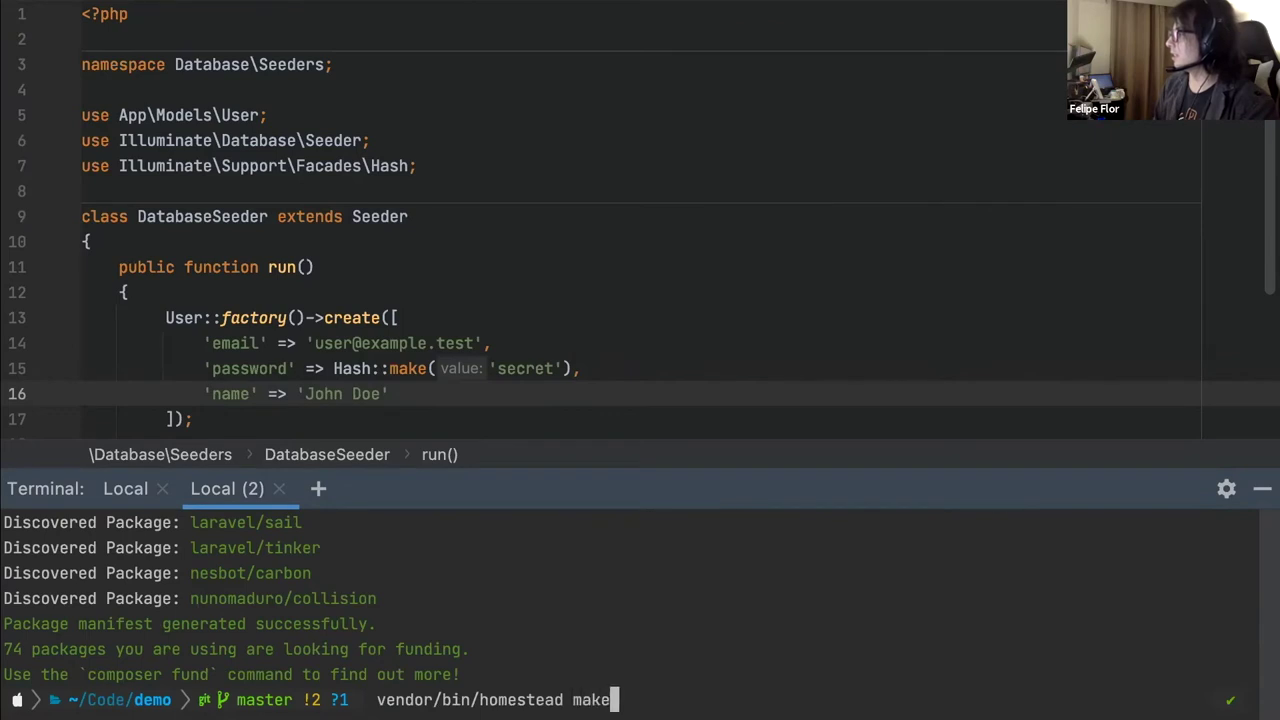
{"action": "key", "text": "Return"}
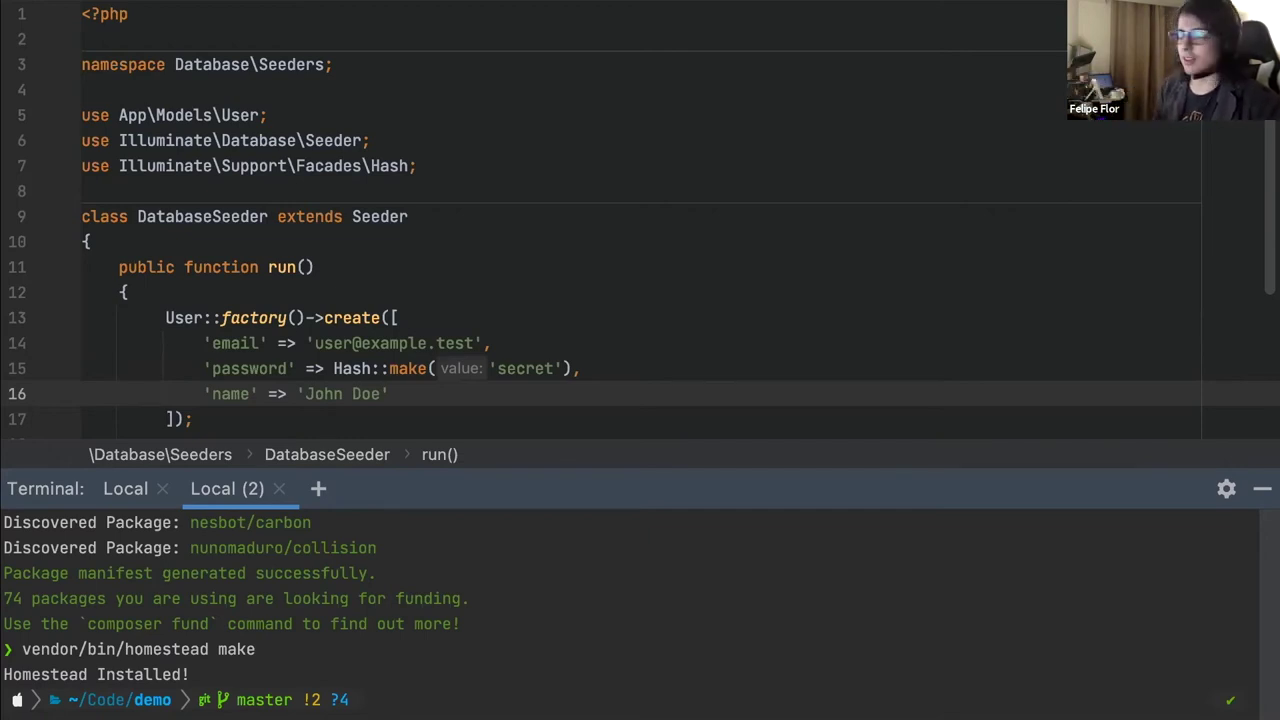
{"action": "left_click", "coordinate": [366, 317]}
Open Homestead.yaml by searching the project files for 'Home'
{"action": "key", "text": "alt+1"}
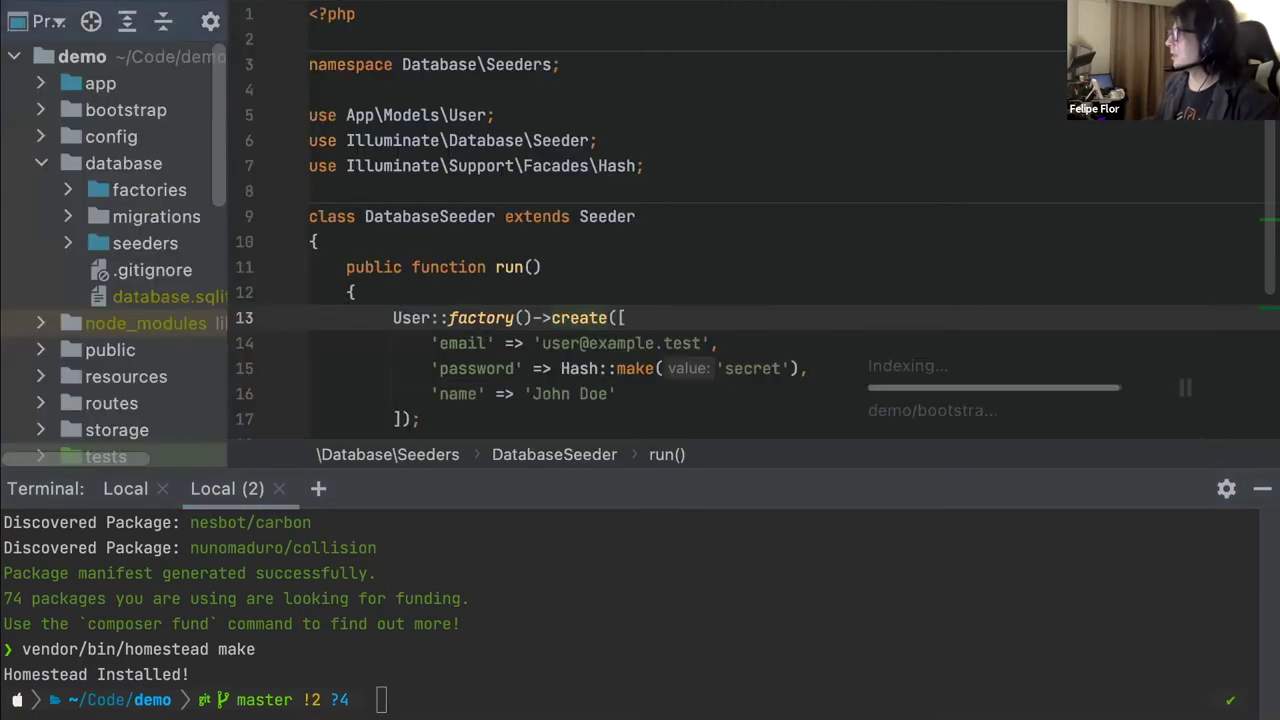
{"action": "left_click", "coordinate": [418, 267]}
{"action": "key", "text": "super+shift+o"}
{"action": "type", "text": "Home"}
{"action": "key", "text": "Return"}
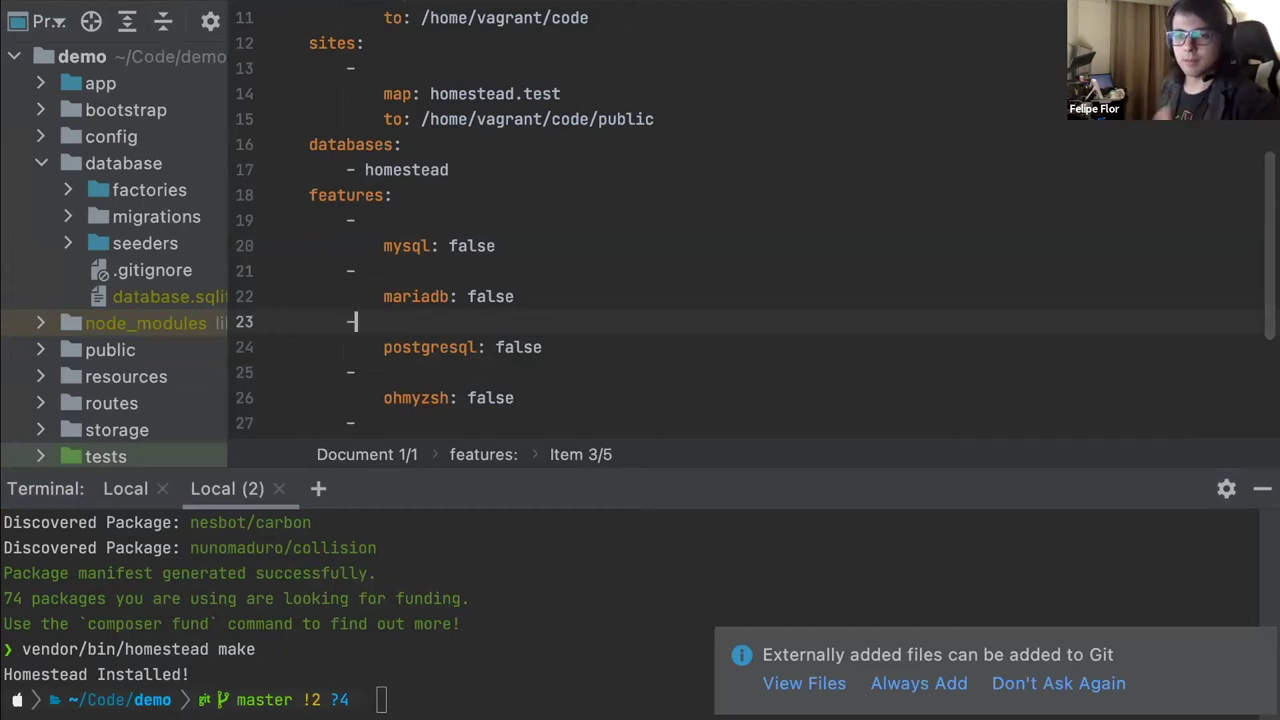
Change the site domain from homestead.test to homestead.demo
{"action": "key", "text": "Up"}
{"action": "key", "text": "Up"}
{"action": "key", "text": "Up"}
{"action": "key", "text": "Up"}
{"action": "key", "text": "Up"}
{"action": "key", "text": "Up"}
{"action": "key", "text": "Up"}
{"action": "key", "text": "Up"}
{"action": "key", "text": "Up"}
{"action": "key", "text": "Up"}
{"action": "key", "text": "Up"}
{"action": "key", "text": "Up"}
{"action": "key", "text": "Up"}
{"action": "key", "text": "Up"}
{"action": "key", "text": "Up"}
{"action": "key", "text": "Up"}
{"action": "key", "text": "Up"}
{"action": "key", "text": "Up"}
{"action": "key", "text": "Up"}
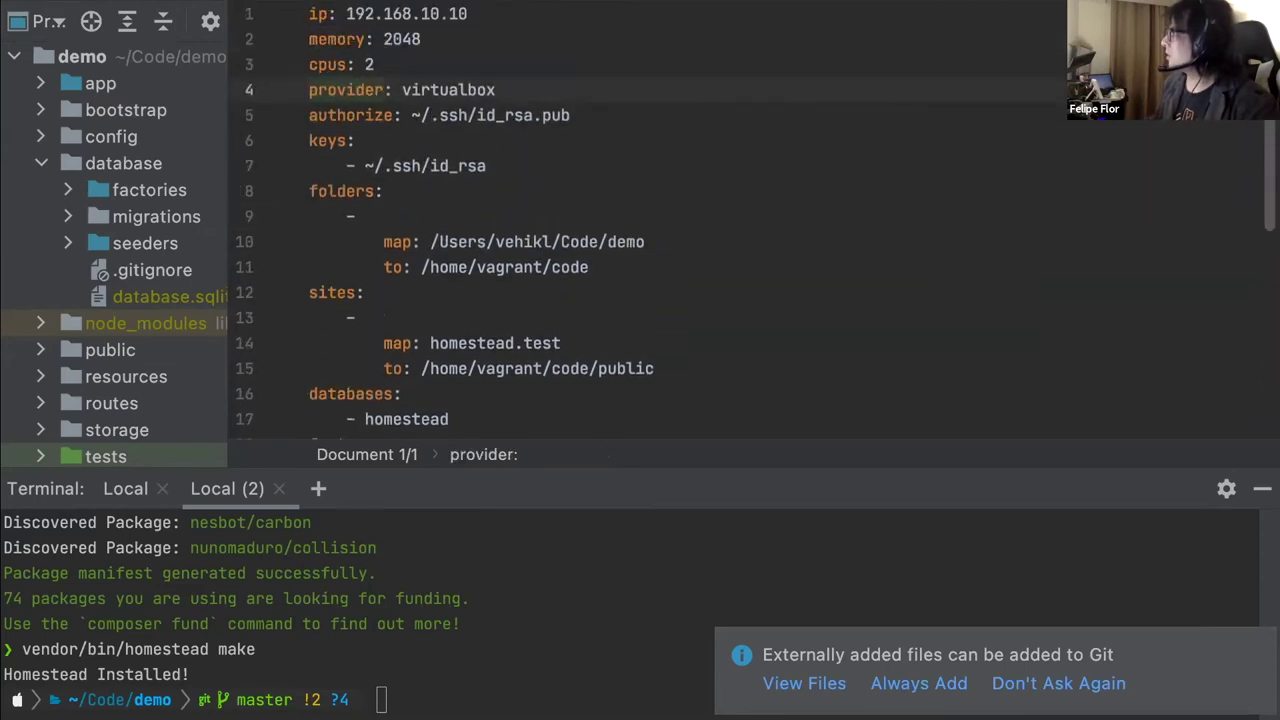
{"action": "double_click", "coordinate": [471, 343]}
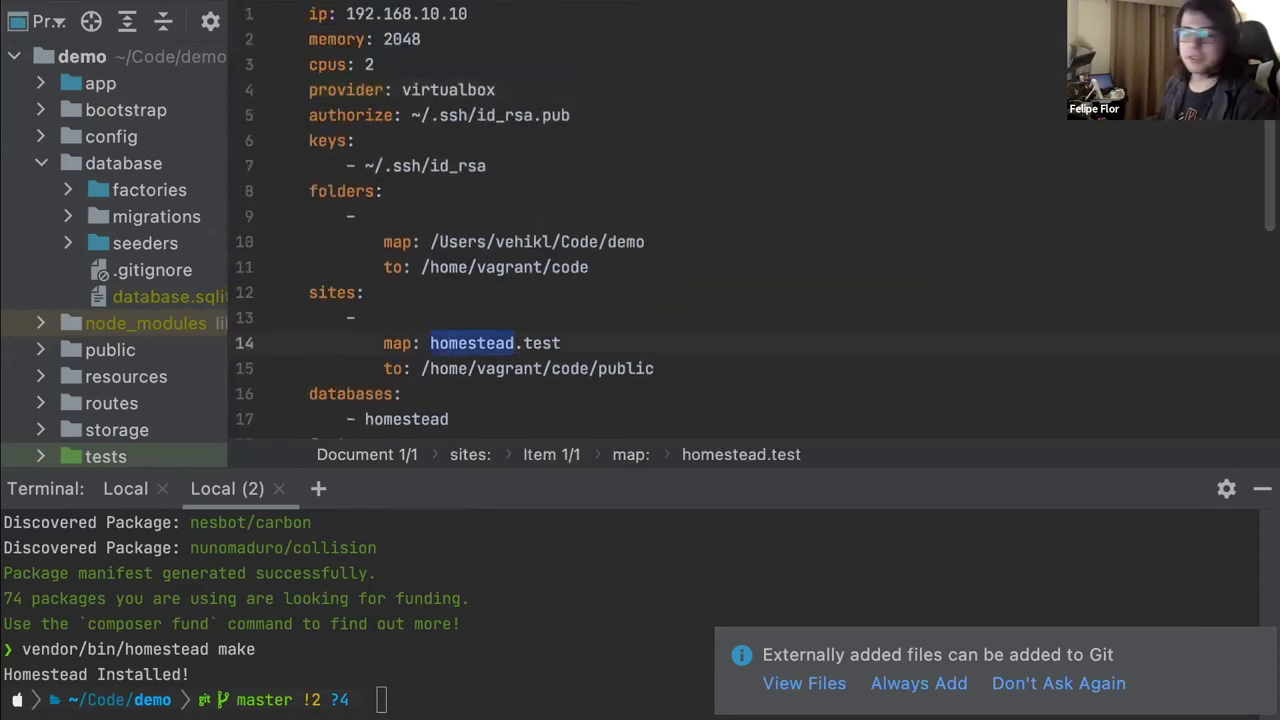
{"action": "key", "text": "Right"}
{"action": "key", "text": "Right"}
{"action": "key", "text": "Delete"}
{"action": "key", "text": "Delete"}
{"action": "key", "text": "Delete"}
{"action": "key", "text": "Delete"}
{"action": "type", "text": "demo"}
{"action": "key", "text": "Down"}
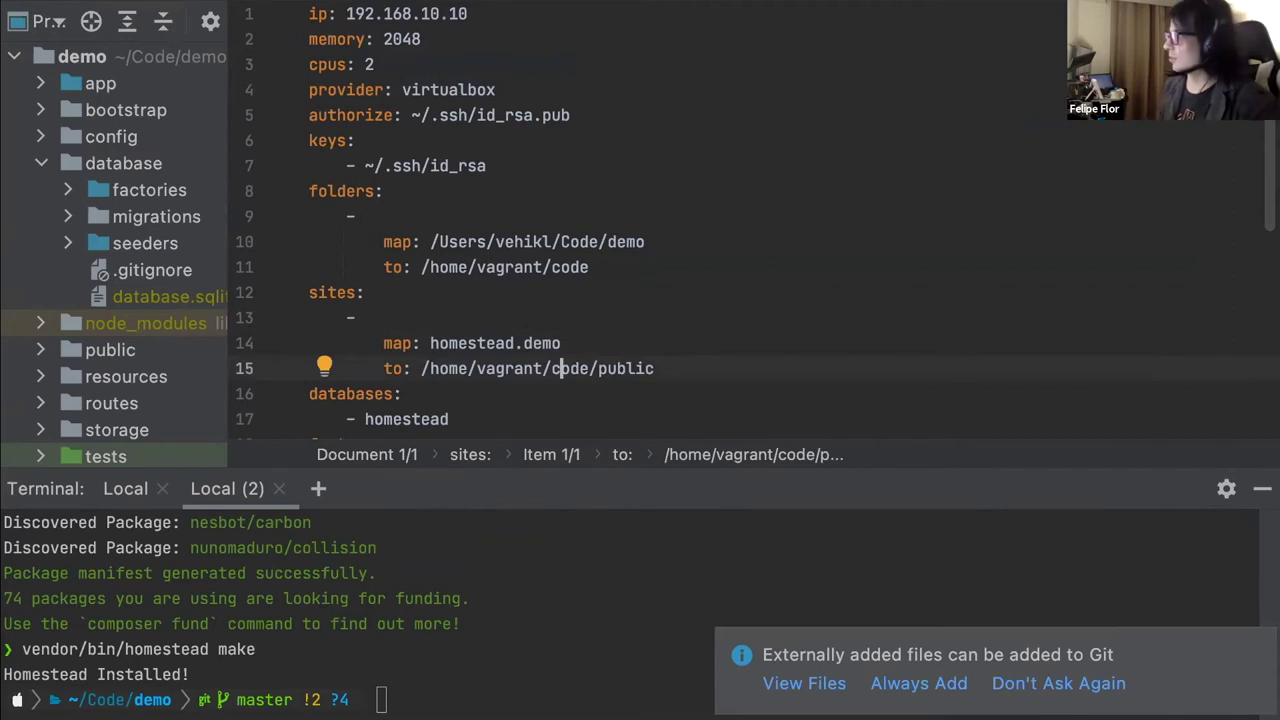
Rename the homestead database to demo
{"action": "key", "text": "Down"}
{"action": "key", "text": "Down"}
{"action": "key", "text": "Down"}
{"action": "key", "text": "Down"}
{"action": "key", "text": "Down"}
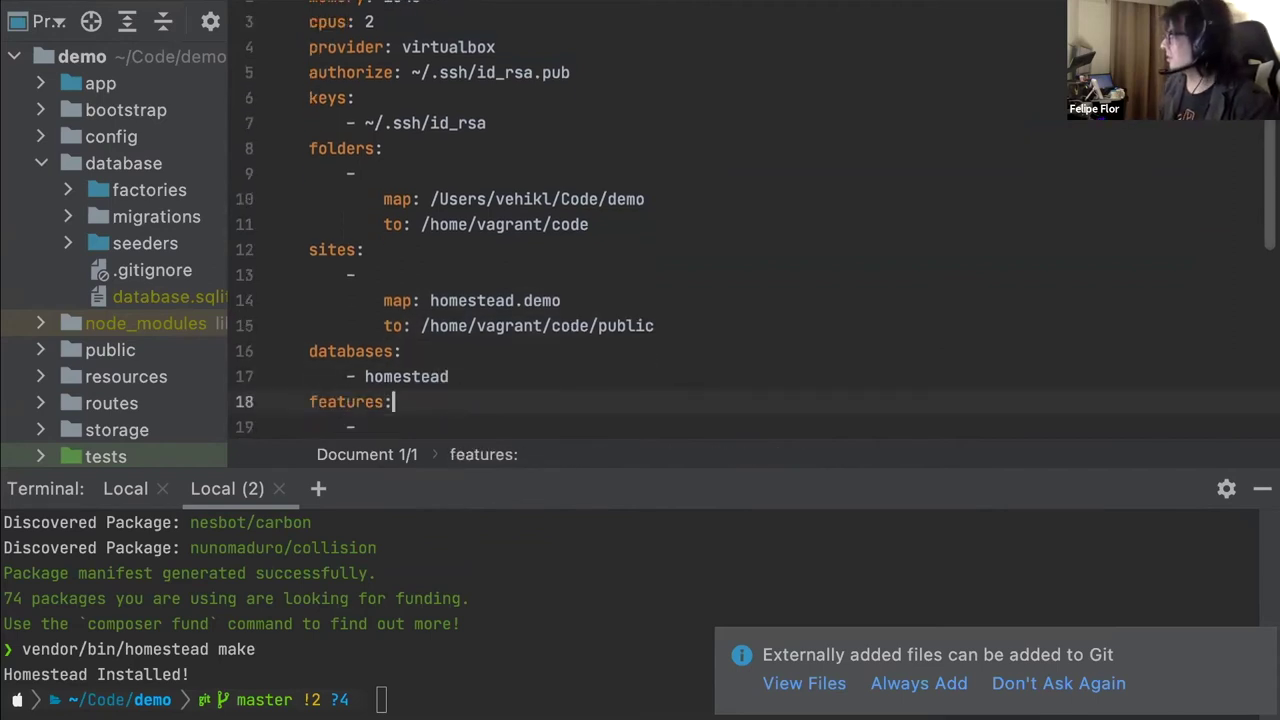
{"action": "key", "text": "Up"}
{"action": "key", "text": "Up"}
{"action": "key", "text": "Up"}
{"action": "key", "text": "BackSpace"}
{"action": "key", "text": "BackSpace"}
{"action": "key", "text": "BackSpace"}
{"action": "key", "text": "BackSpace"}
{"action": "key", "text": "BackSpace"}
{"action": "key", "text": "BackSpace"}
{"action": "key", "text": "BackSpace"}
{"action": "key", "text": "BackSpace"}
{"action": "key", "text": "BackSpace"}
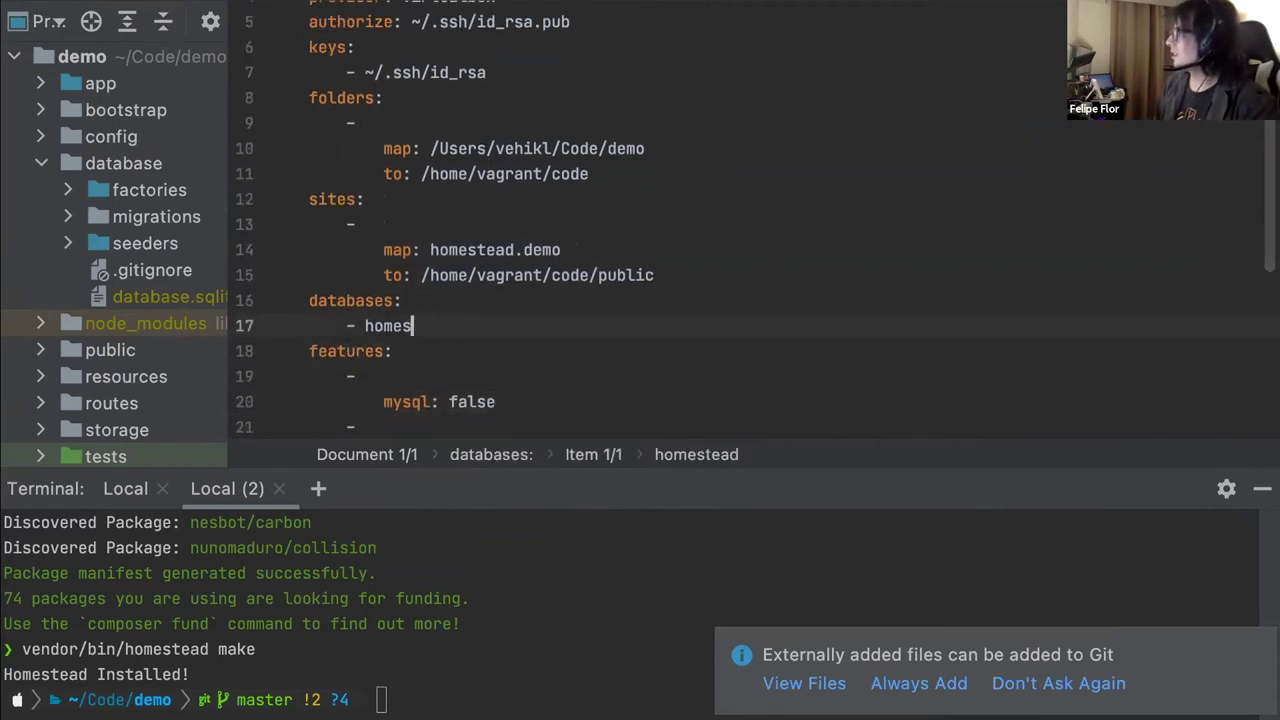
{"action": "type", "text": "demo"}
{"action": "key", "text": "Down"}
{"action": "key", "text": "Down"}
{"action": "key", "text": "Down"}
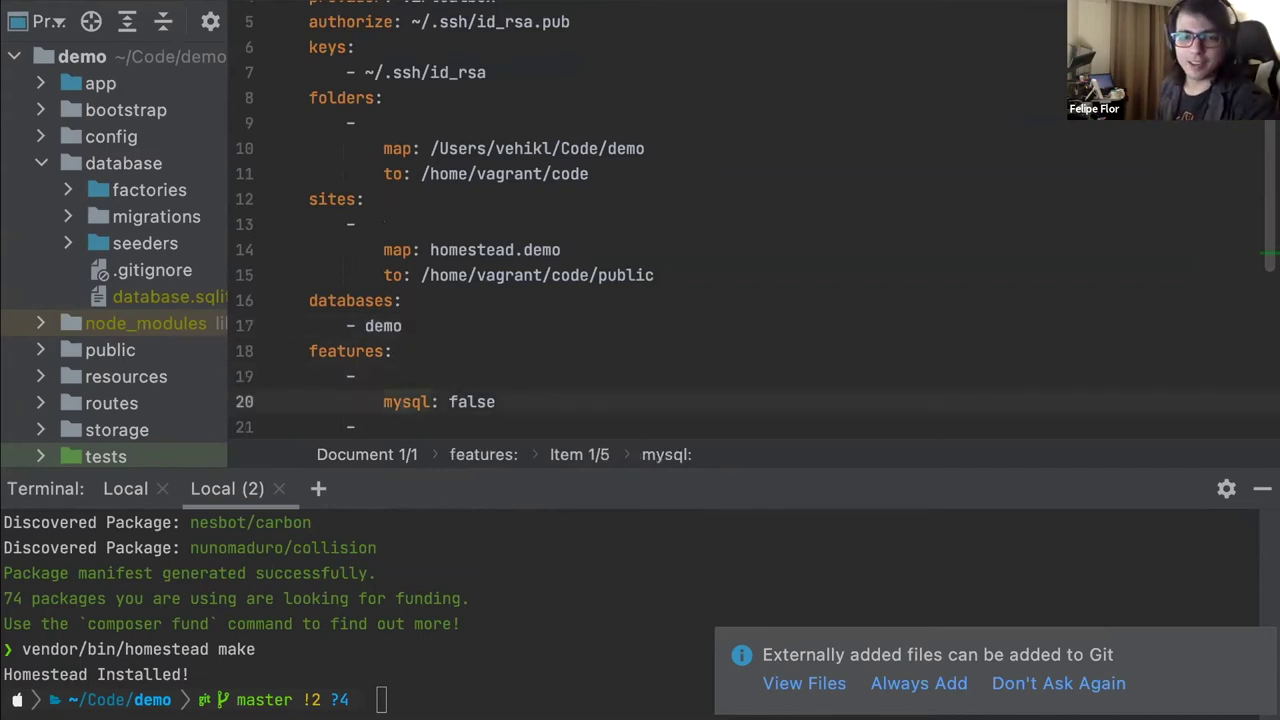
Change 'mysql: false' to 'mysql: true' on line 20
{"action": "key", "text": "Up"}
{"action": "key", "text": "Down"}
{"action": "key", "text": "Right"}
{"action": "key", "text": "Right"}
{"action": "key", "text": "Right"}
{"action": "key", "text": "Right"}
{"action": "key", "text": "Right"}
{"action": "key", "text": "Right"}
{"action": "key", "text": "Right"}
{"action": "key", "text": "Right"}
{"action": "key", "text": "Right"}
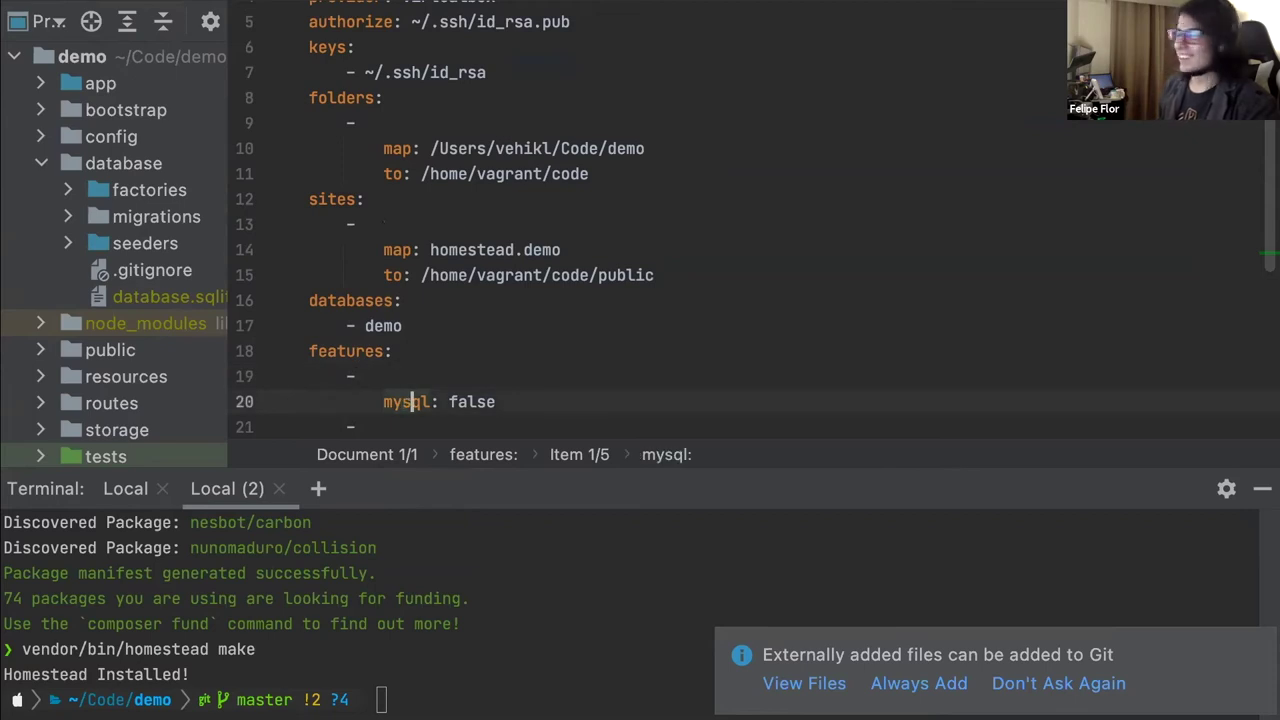
{"action": "key", "text": "Right"}
{"action": "key", "text": "BackSpace"}
{"action": "key", "text": "BackSpace"}
{"action": "key", "text": "BackSpace"}
{"action": "key", "text": "BackSpace"}
{"action": "key", "text": "BackSpace"}
{"action": "type", "text": "true"}
{"action": "key", "text": "Down"}
{"action": "key", "text": "Down"}
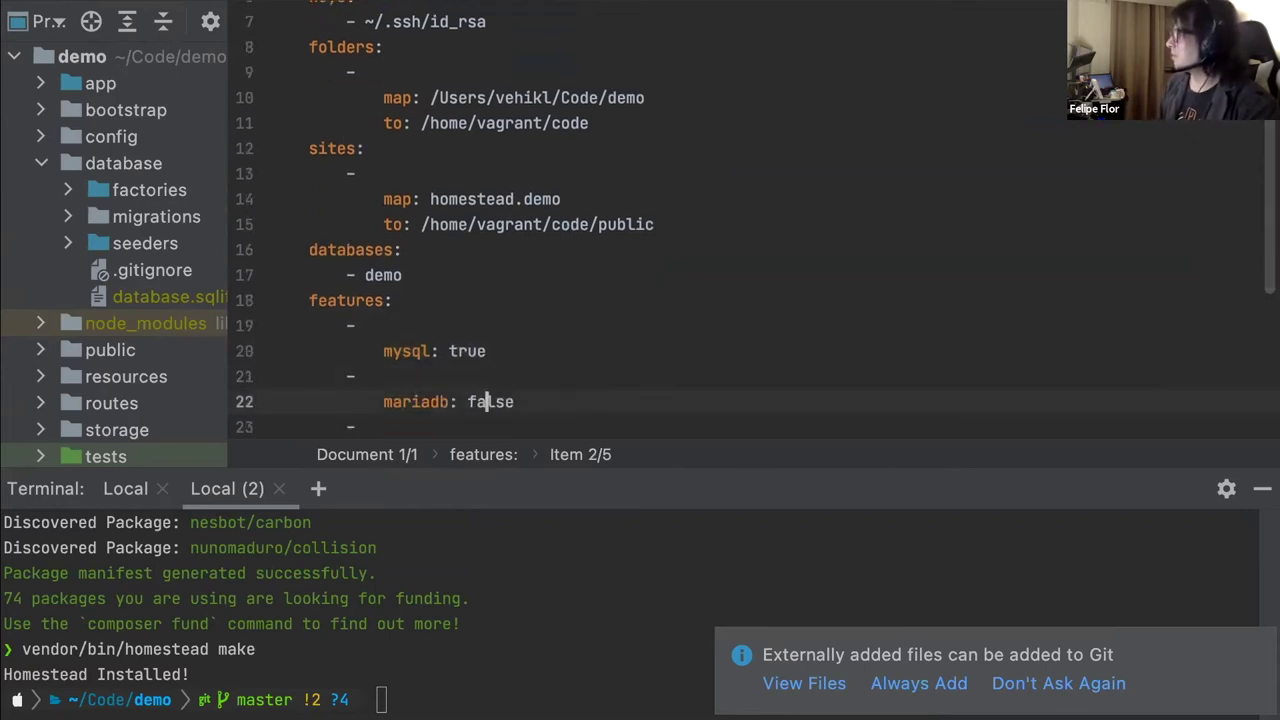
Review the remaining features, keeping mariadb and ohmyzsh set to false
{"action": "key", "text": "Down"}
{"action": "key", "text": "Down"}
{"action": "key", "text": "Down"}
{"action": "key", "text": "Down"}
{"action": "key", "text": "Down"}
{"action": "key", "text": "Up"}
{"action": "key", "text": "Up"}
{"action": "key", "text": "Up"}
{"action": "key", "text": "Up"}
{"action": "key", "text": "Up"}
{"action": "key", "text": "Up"}
{"action": "key", "text": "Up"}
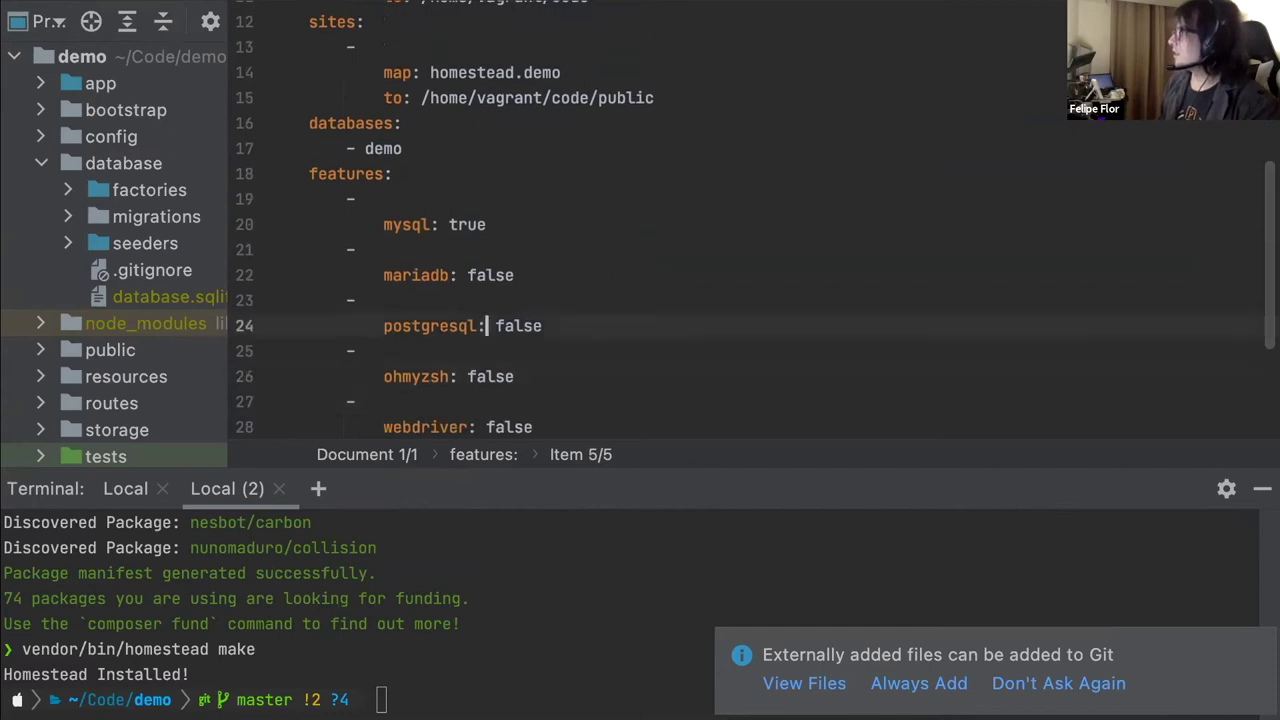
{"action": "key", "text": "shift+Up"}
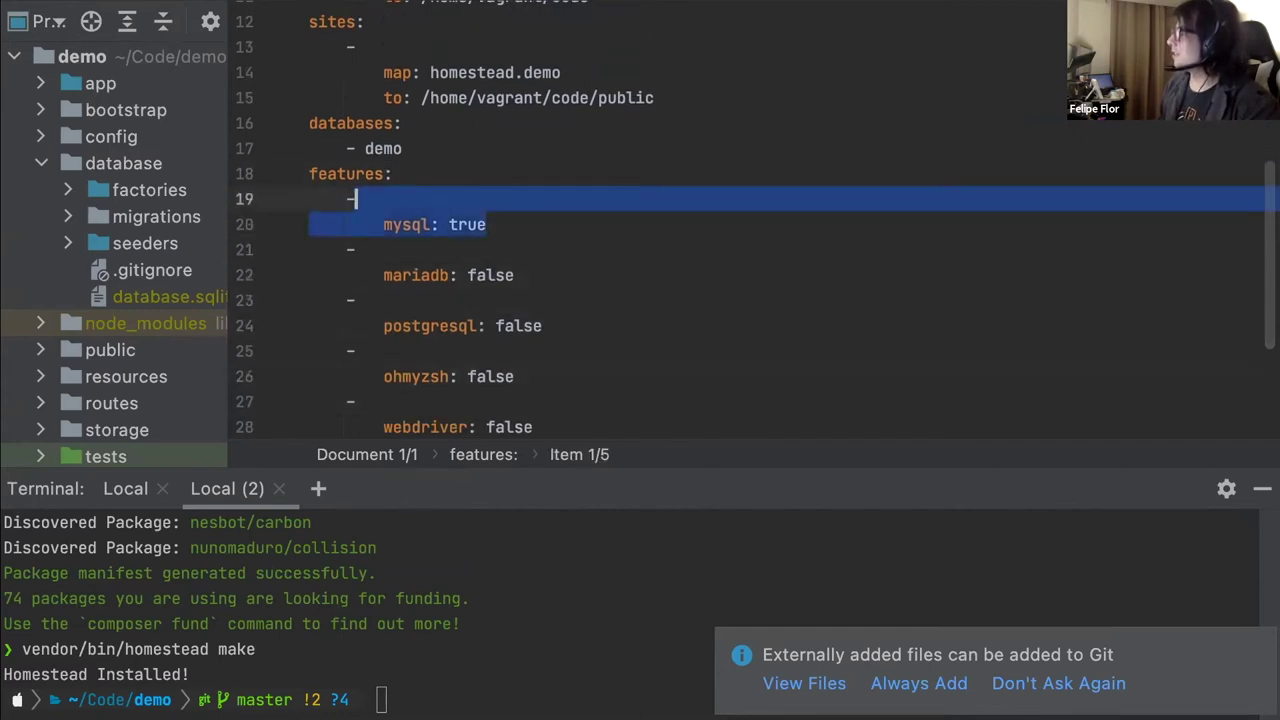
{"action": "key", "text": "Left"}
{"action": "key", "text": "Left"}
{"action": "key", "text": "shift+Down"}
{"action": "key", "text": "shift+Down"}
{"action": "key", "text": "shift+Down"}
{"action": "key", "text": "shift+Right"}
{"action": "key", "text": "shift+Right"}
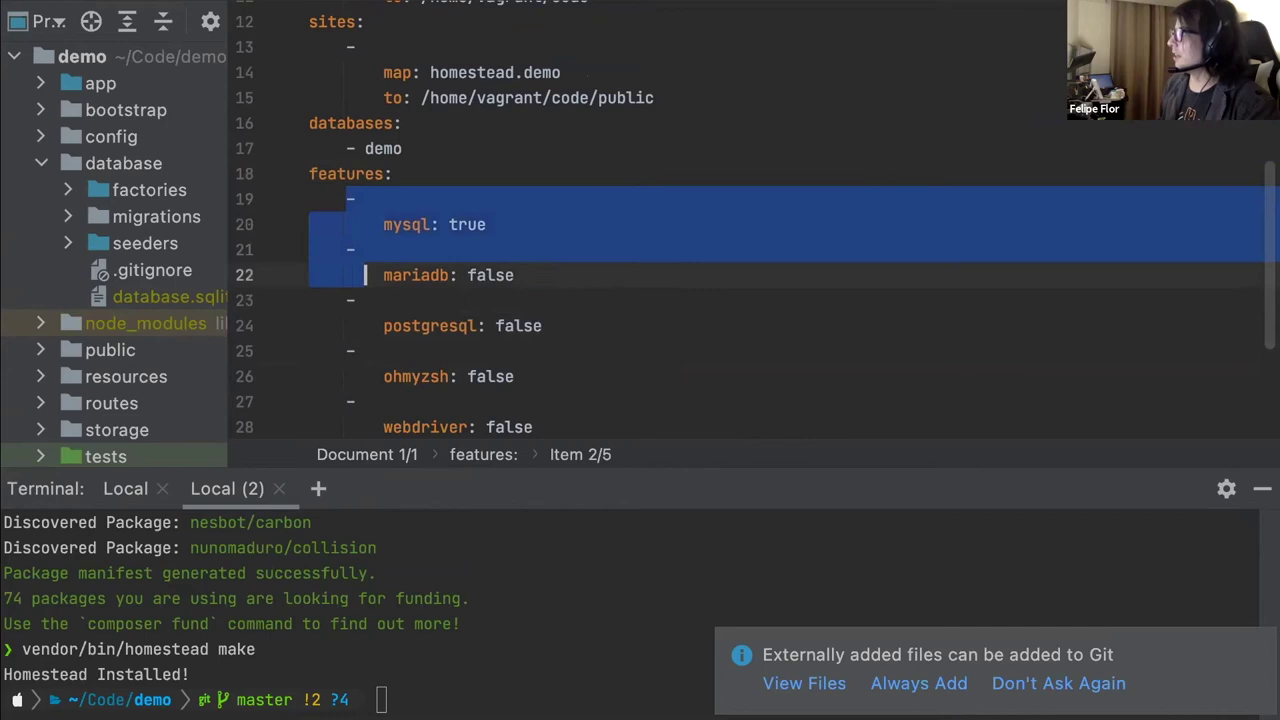
{"action": "key", "text": "shift+End"}
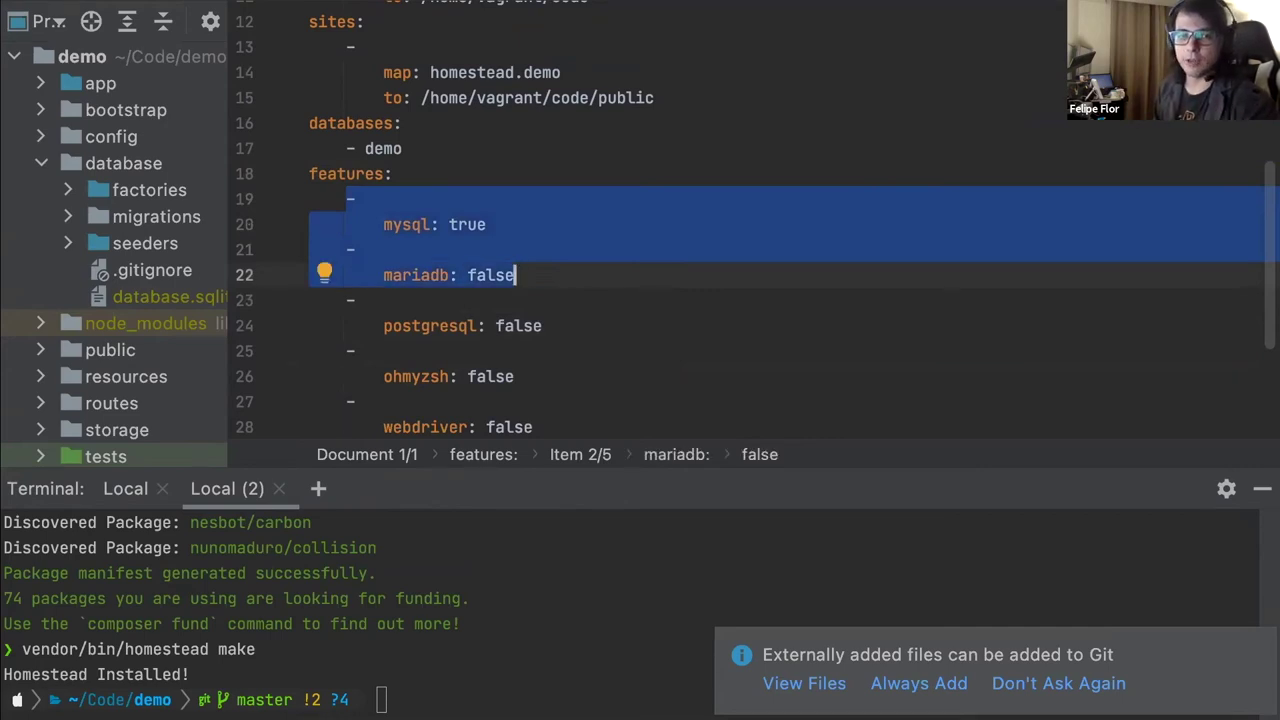
{"action": "key", "text": "Down"}
{"action": "key", "text": "Down"}
{"action": "key", "text": "Down"}
{"action": "key", "text": "Down"}
{"action": "key", "text": "Down"}
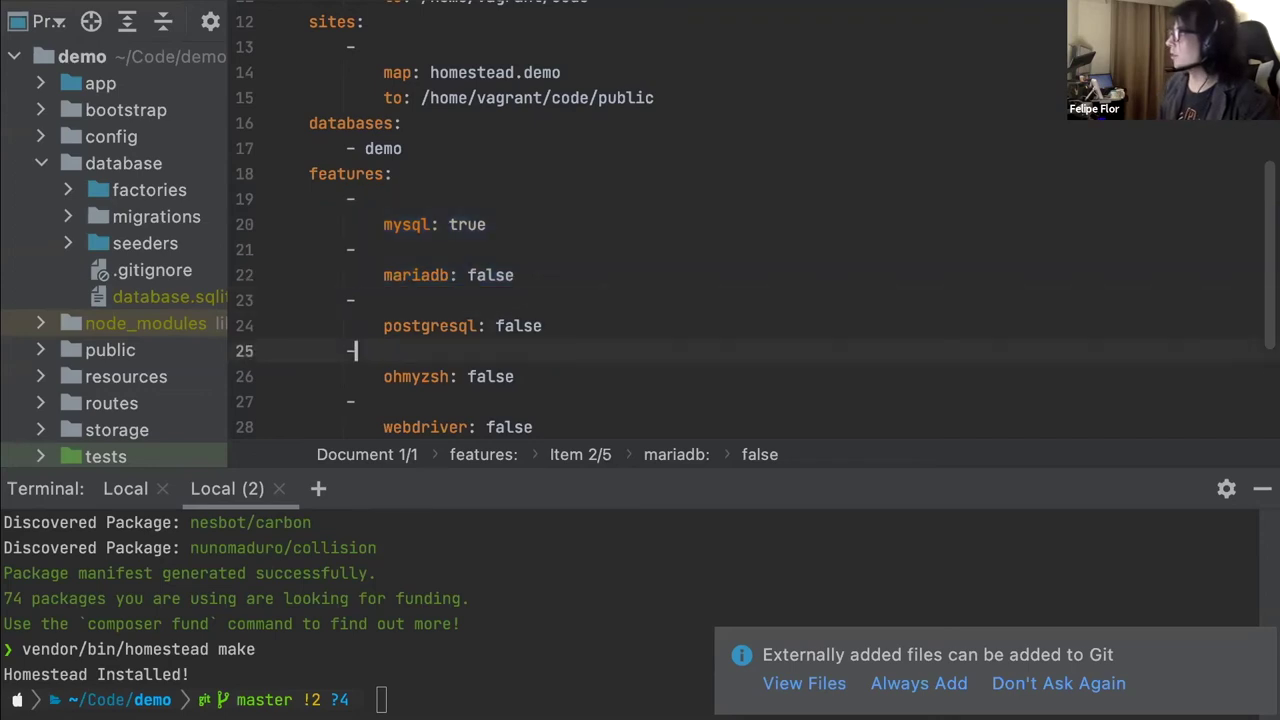
{"action": "key", "text": "Up"}
{"action": "key", "text": "BackSpace"}
{"action": "key", "text": "BackSpace"}
{"action": "key", "text": "BackSpace"}
{"action": "key", "text": "BackSpace"}
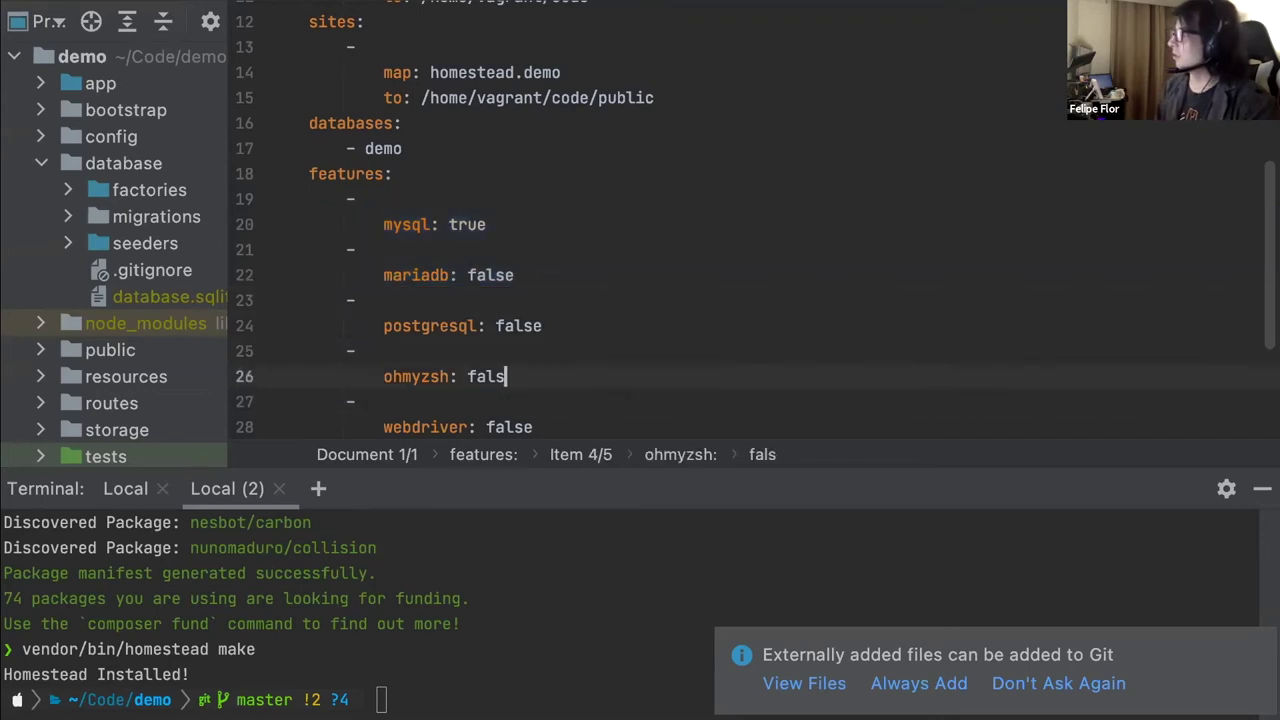
{"action": "type", "text": "alse"}
Return to the mysql entry and scroll back to the top of the file
{"action": "key", "text": "Up"}
{"action": "key", "text": "Up"}
{"action": "key", "text": "Up"}
{"action": "key", "text": "Up"}
{"action": "key", "text": "Up"}
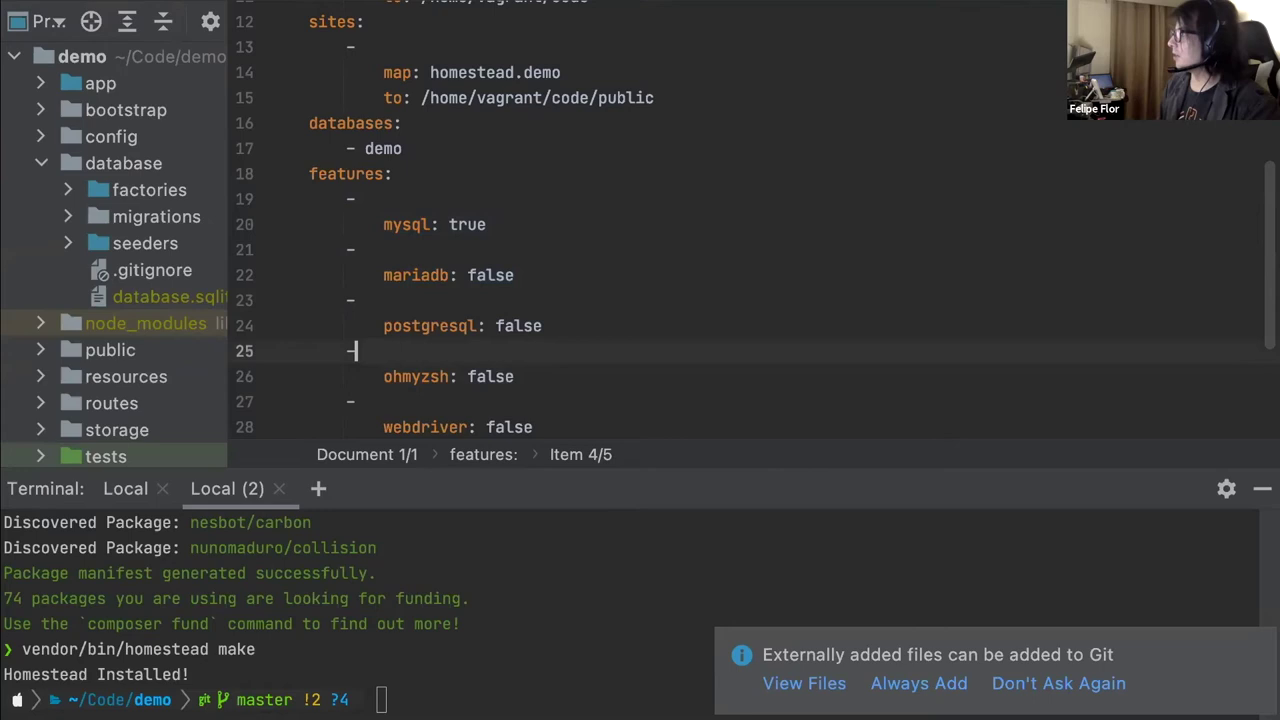
{"action": "key", "text": "shift+Up"}
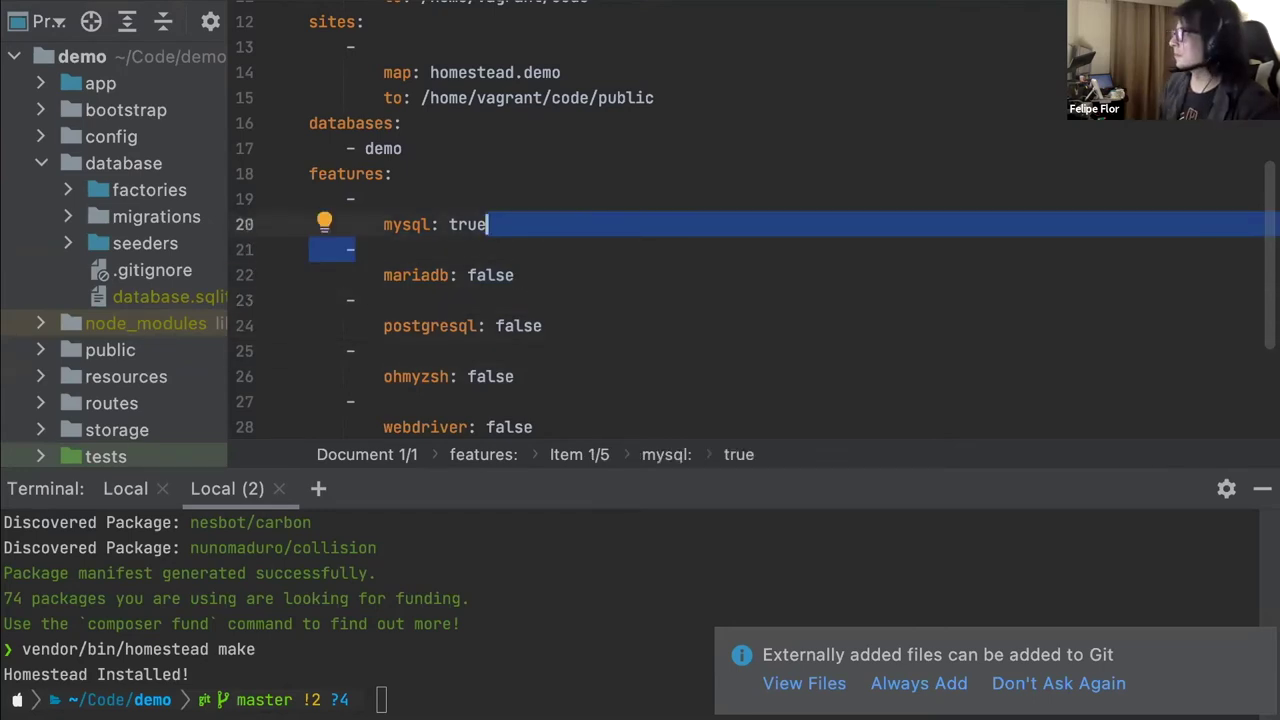
{"action": "key", "text": "Up"}
{"action": "key", "text": "Down"}
{"action": "key", "text": "alt+Up"}
{"action": "scroll", "coordinate": [650, 230], "scroll_direction": "down", "scroll_amount": 1}
{"action": "key", "text": "Escape"}
{"action": "scroll", "coordinate": [650, 230], "scroll_direction": "down", "scroll_amount": 1}
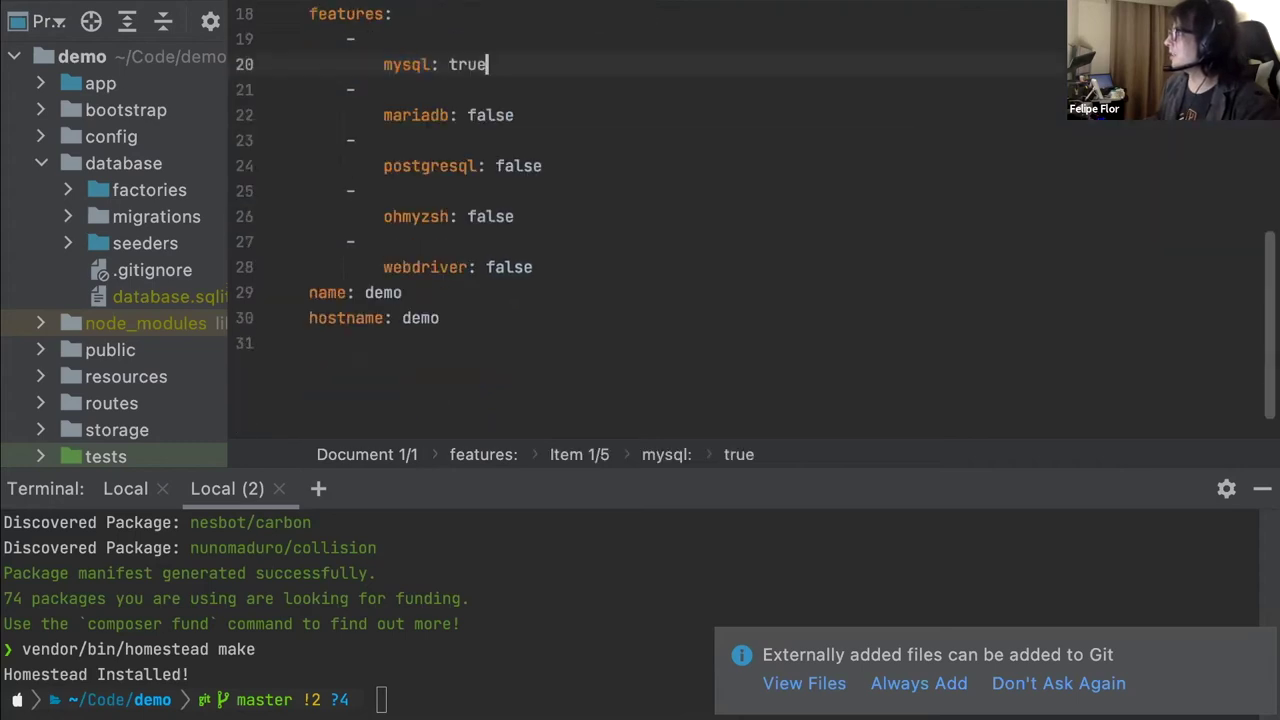
{"action": "scroll", "coordinate": [650, 230], "scroll_direction": "up", "scroll_amount": 6}
{"action": "left_click", "coordinate": [356, 216]}
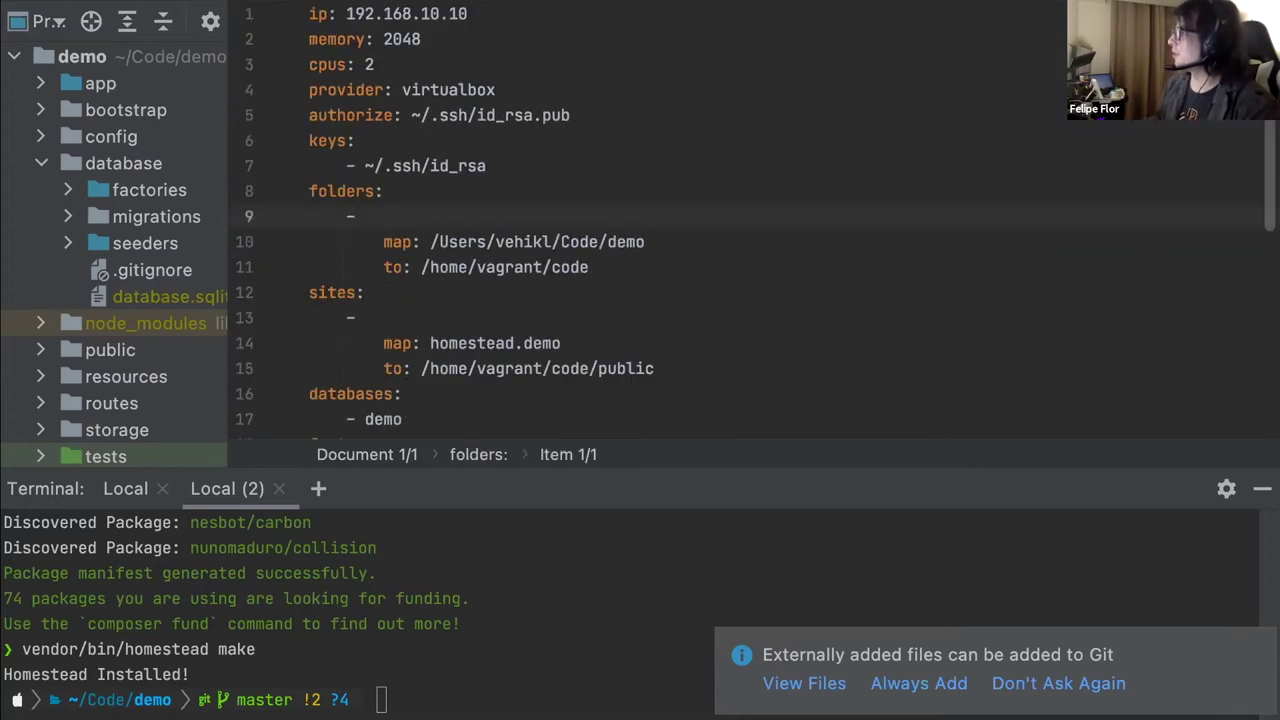
Boot the Homestead box with 'vagrant up' and stop the local server in the first session
{"action": "key", "text": "alt+F12"}
{"action": "type", "text": "vag"}
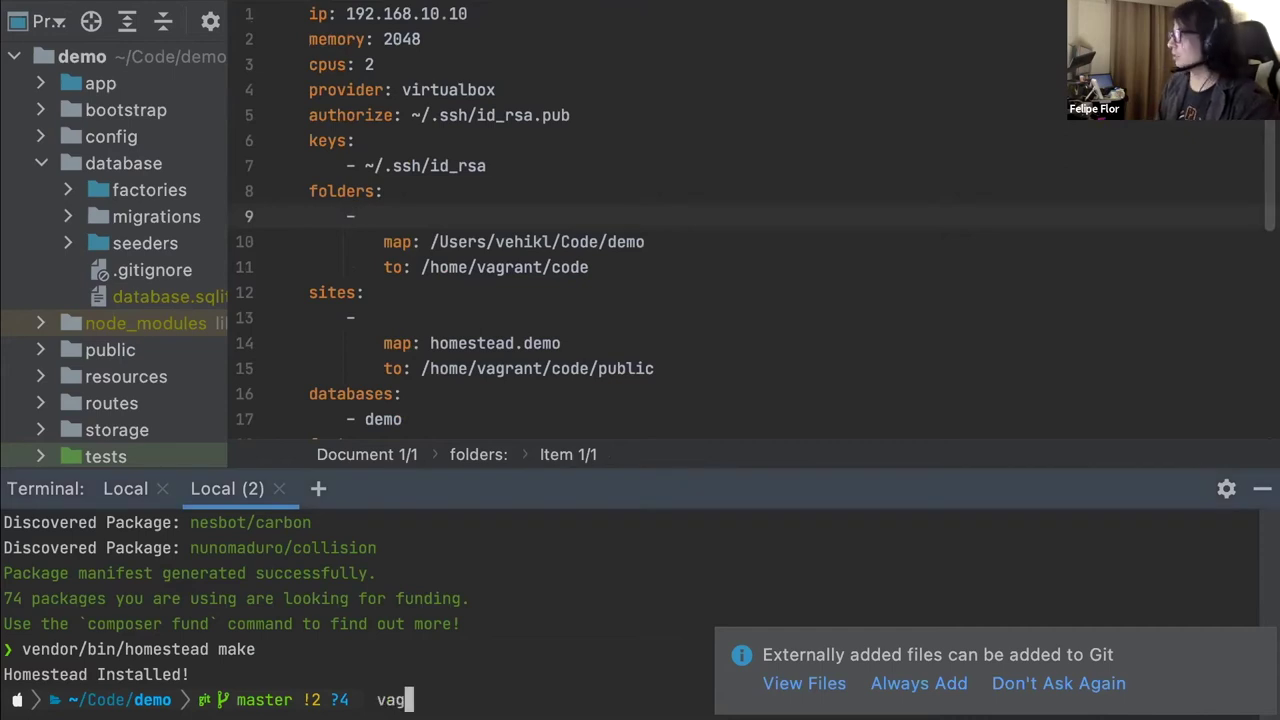
{"action": "type", "text": "rant up"}
{"action": "key", "text": "Return"}
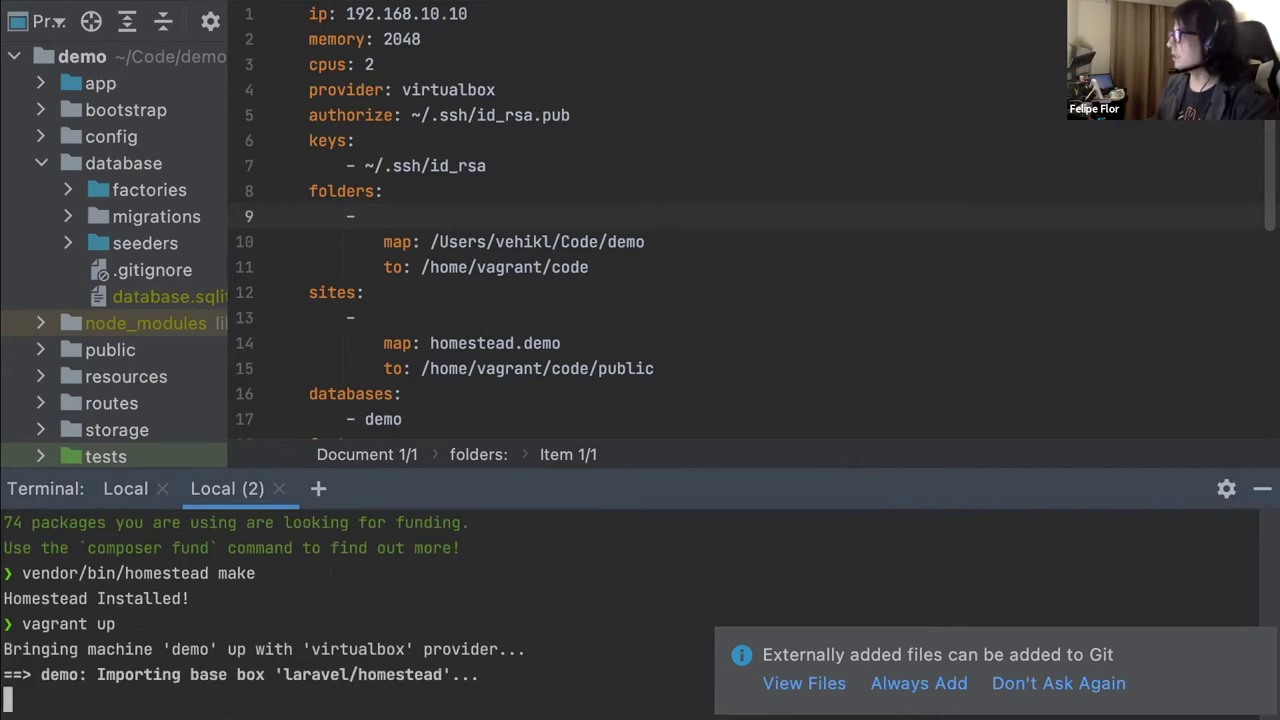
{"action": "left_click", "coordinate": [140, 490]}
{"action": "key", "text": "ctrl+c"}
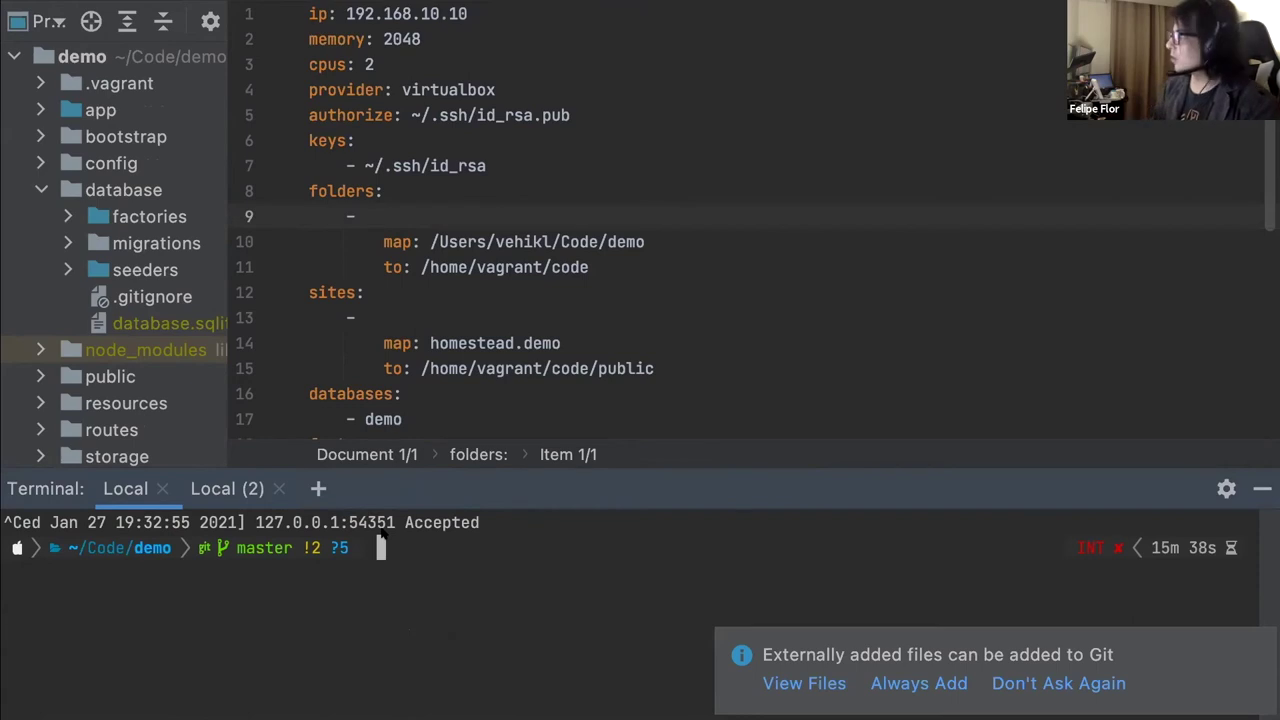
Check the Homestead IP 192.168.10.10 and start typing 'sudo /etc/hosts' in the terminal
{"action": "left_click", "coordinate": [352, 318]}
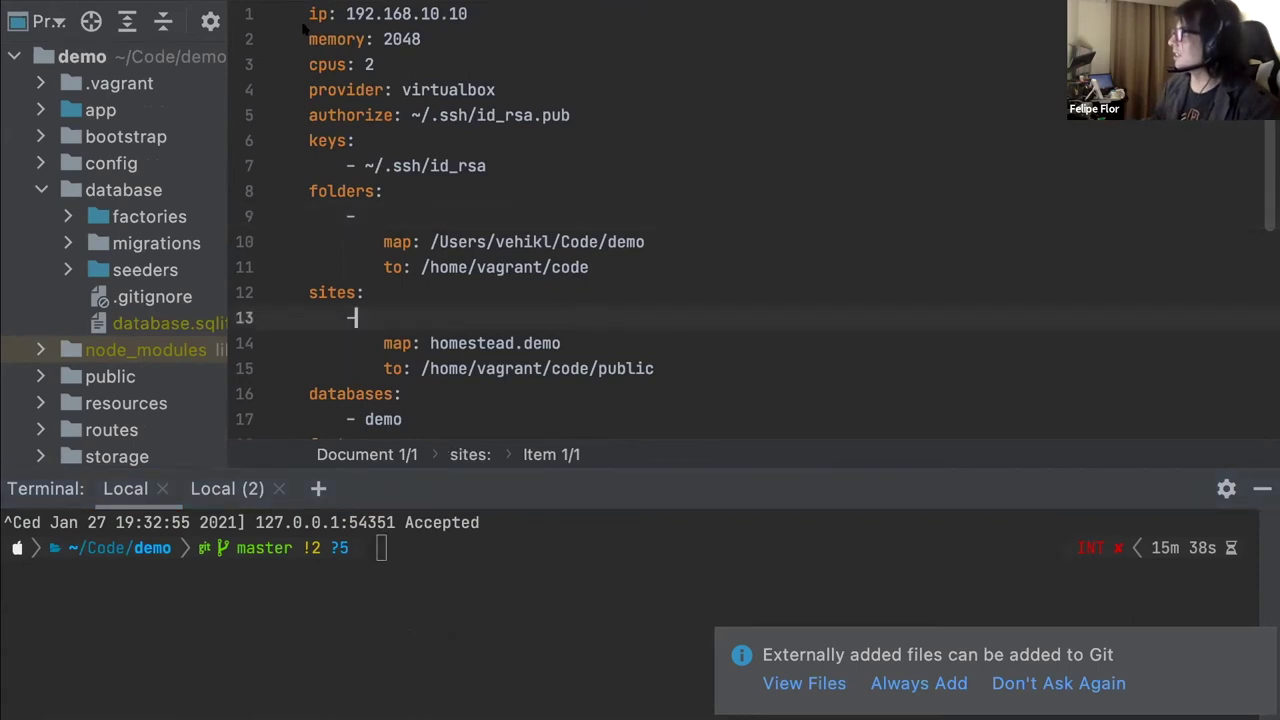
{"action": "left_click_drag", "start_coordinate": [467, 14], "coordinate": [308, 14]}
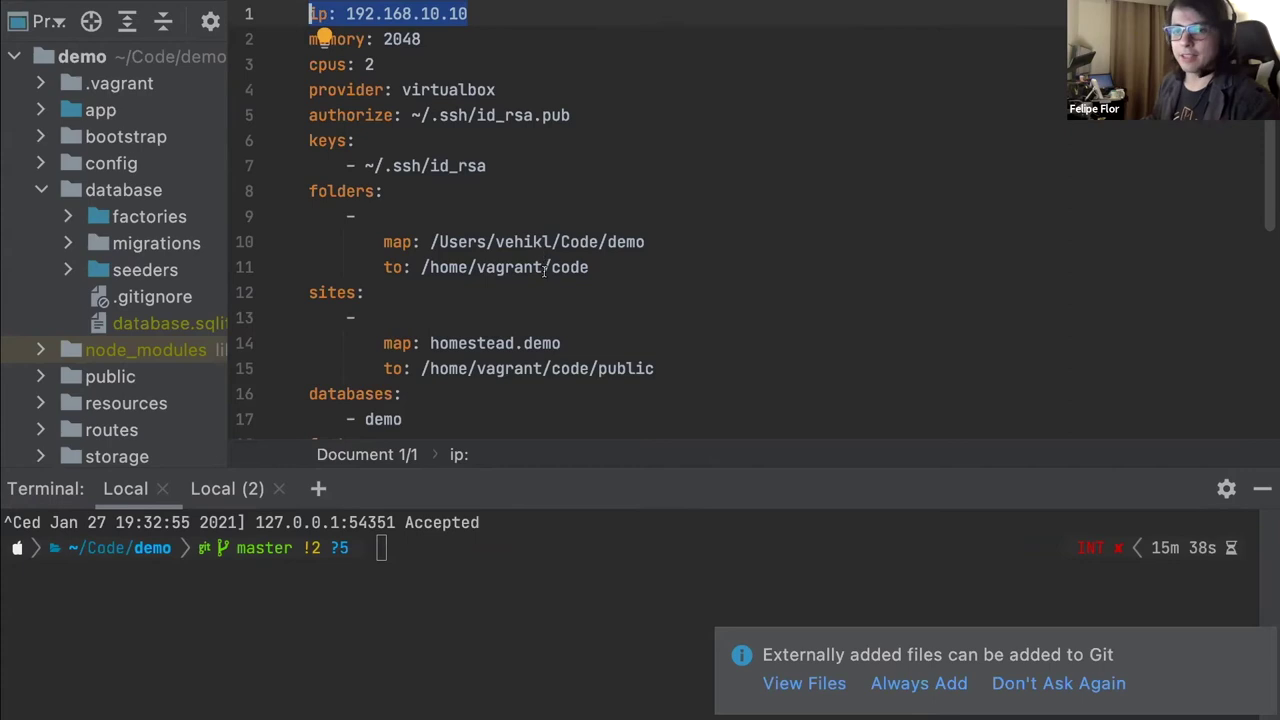
{"action": "left_click", "coordinate": [627, 547]}
{"action": "type", "text": "vim"}
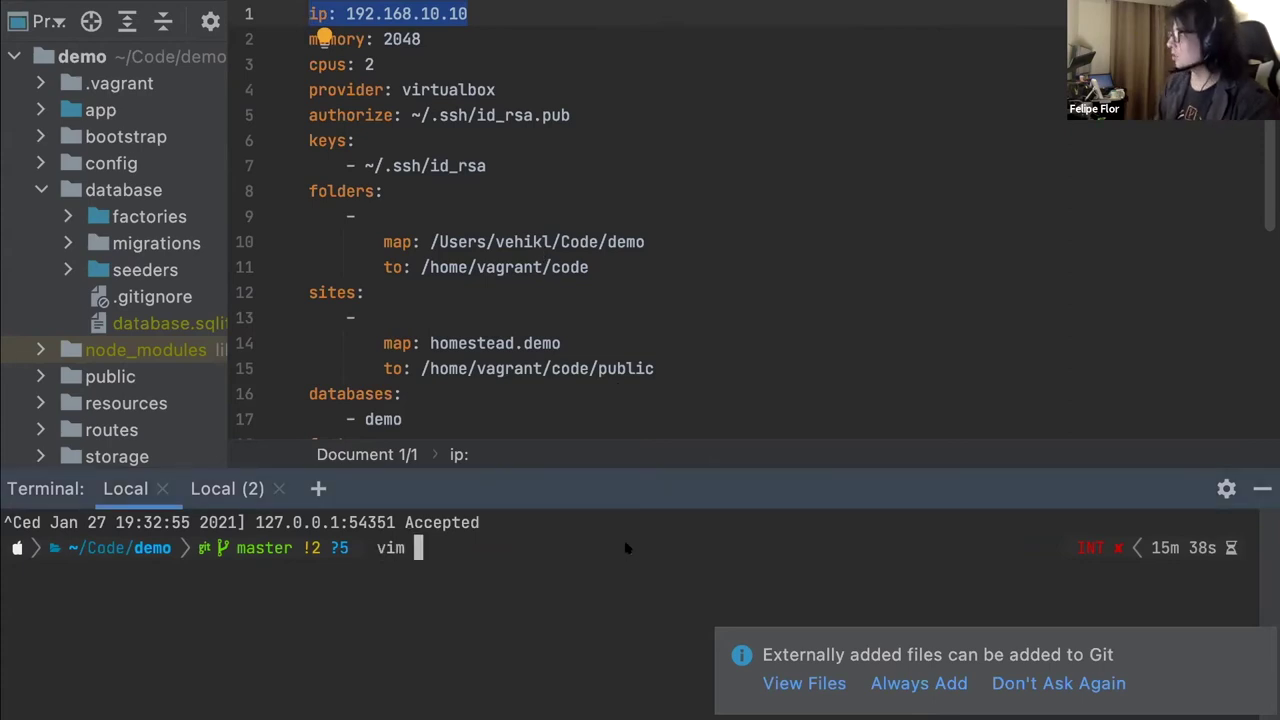
{"action": "key", "text": "BackSpace"}
{"action": "key", "text": "BackSpace"}
{"action": "key", "text": "BackSpace"}
{"action": "key", "text": "BackSpace"}
{"action": "type", "text": "sudo /e"}
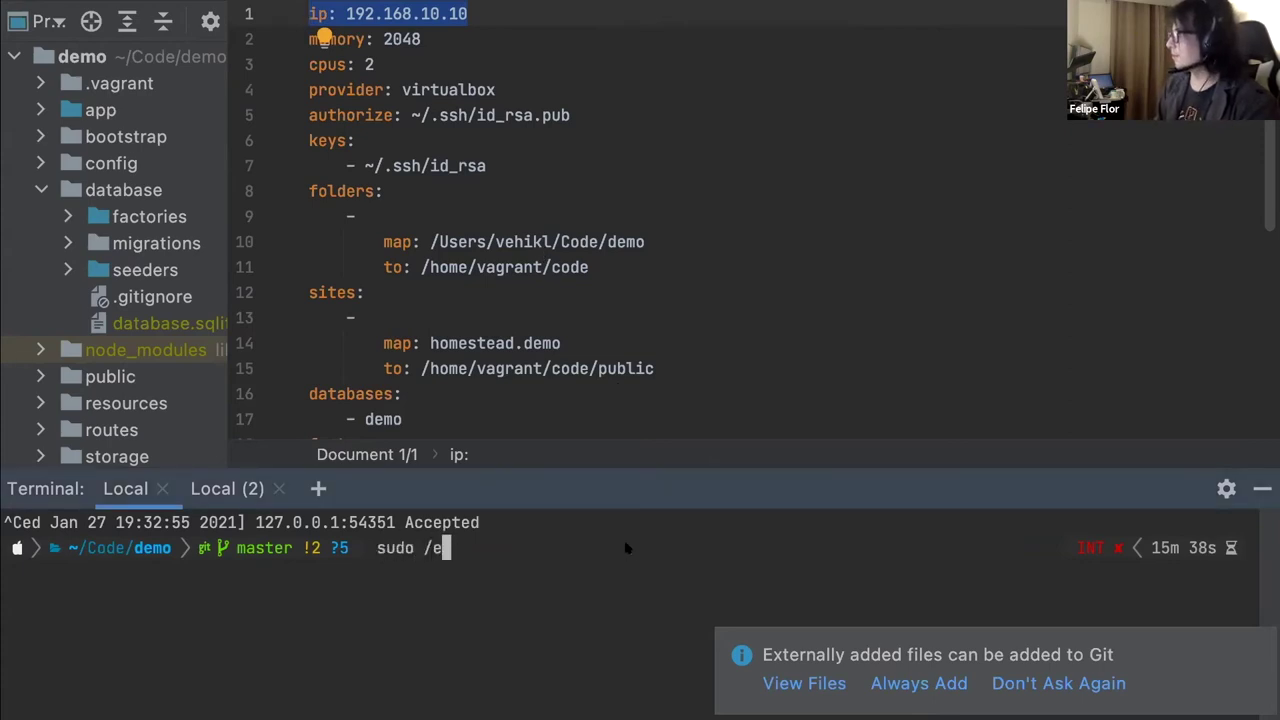
{"action": "type", "text": "tc/hosts"}
Open the hosts file with 'sudo vim /etc/hosts' after entering the administrator password
{"action": "key", "text": "Return"}
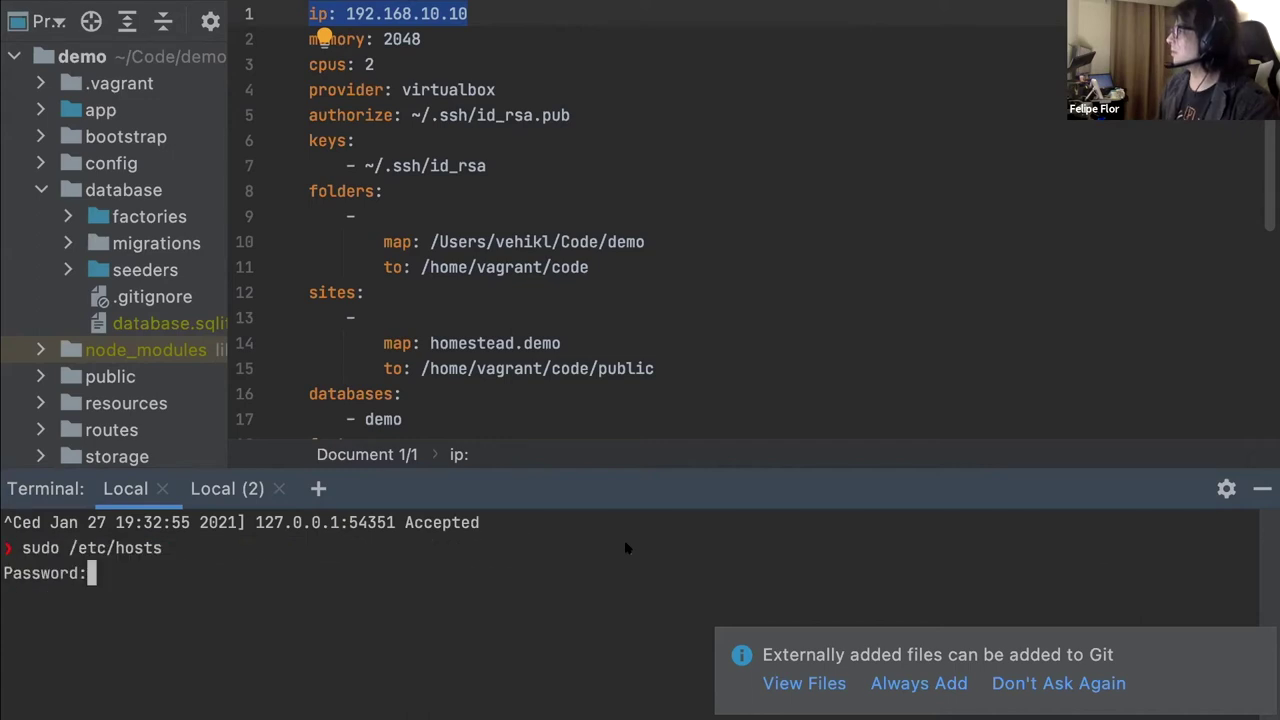
{"action": "key", "text": "Return"}
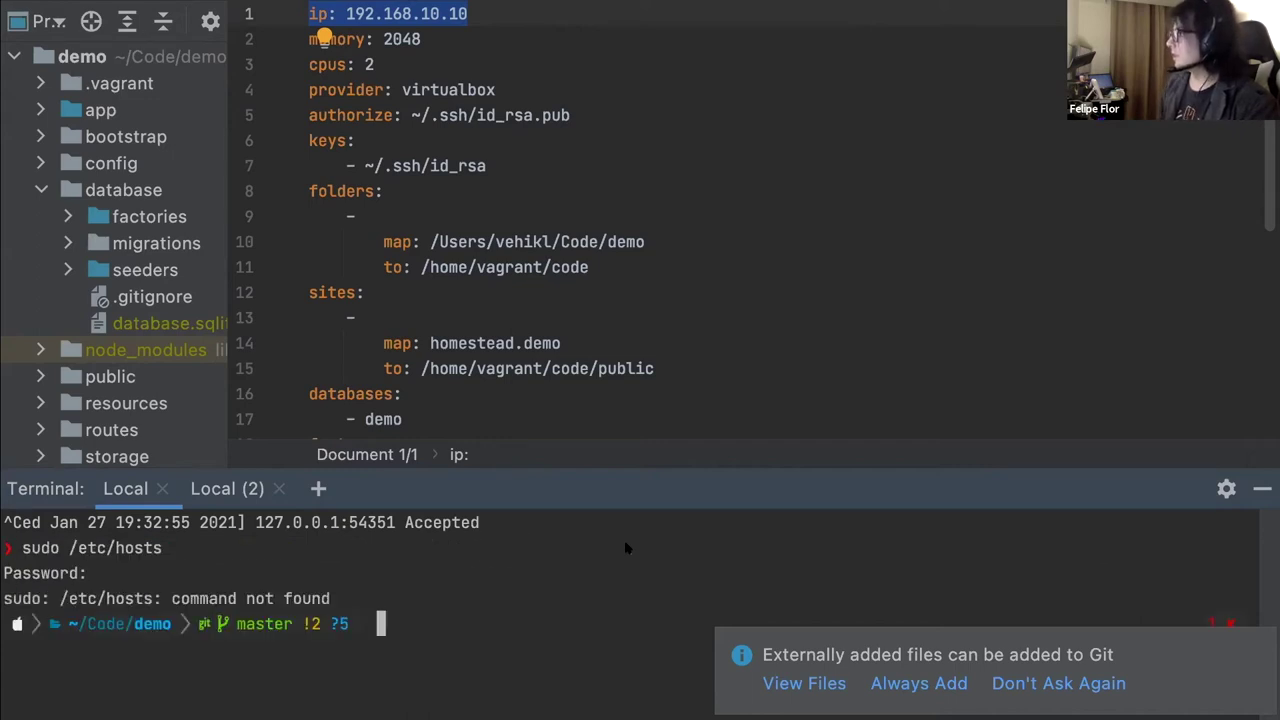
{"action": "key", "text": "Up"}
{"action": "key", "text": "Left"}
{"action": "key", "text": "Left"}
{"action": "key", "text": "Left"}
{"action": "key", "text": "Left"}
{"action": "key", "text": "Left"}
{"action": "key", "text": "Left"}
{"action": "key", "text": "Left"}
{"action": "key", "text": "Left"}
{"action": "key", "text": "Left"}
{"action": "key", "text": "Left"}
{"action": "type", "text": "vim"}
{"action": "key", "text": "Return"}
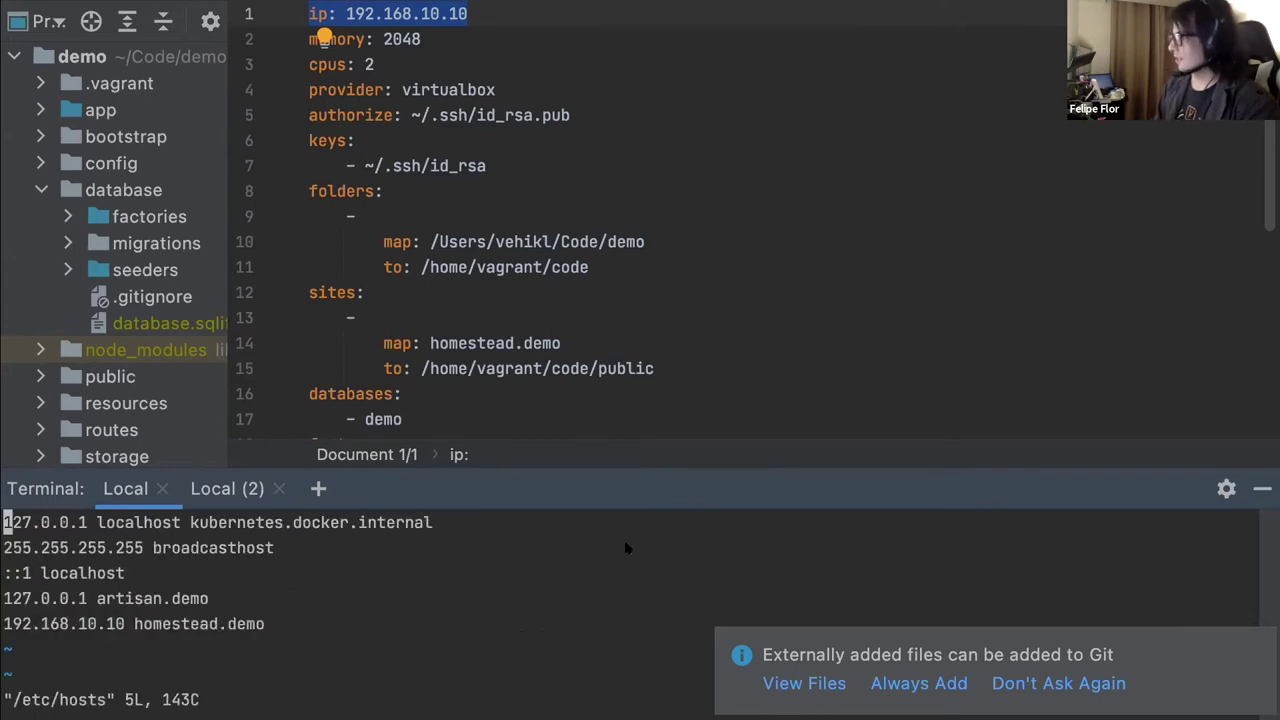
Check the hosts entry mapping 192.168.10.10 to homestead.demo
{"action": "key", "text": "Right"}
{"action": "key", "text": "Down"}
{"action": "key", "text": "Down"}
{"action": "key", "text": "Down"}
{"action": "key", "text": "Down"}
{"action": "key", "text": "Right"}
{"action": "key", "text": "Right"}
{"action": "key", "text": "Right"}
{"action": "key", "text": "Right"}
{"action": "key", "text": "Right"}
{"action": "key", "text": "Right"}
{"action": "key", "text": "Right"}
{"action": "key", "text": "Right"}
{"action": "key", "text": "Right"}
{"action": "key", "text": "Right"}
{"action": "key", "text": "Right"}
{"action": "key", "text": "Right"}
{"action": "key", "text": "Right"}
{"action": "key", "text": "Right"}
{"action": "key", "text": "Right"}
{"action": "key", "text": "Right"}
{"action": "key", "text": "Right"}
{"action": "key", "text": "Right"}
{"action": "key", "text": "h"}
{"action": "key", "text": "h"}
{"action": "key", "text": "h"}
{"action": "key", "text": "h"}
{"action": "key", "text": "h"}
{"action": "key", "text": "h"}
{"action": "key", "text": "h"}
{"action": "key", "text": "h"}
{"action": "key", "text": "h"}
{"action": "key", "text": "h"}
{"action": "key", "text": "h"}
{"action": "key", "text": "h"}
{"action": "key", "text": "h"}
{"action": "key", "text": "h"}
{"action": "key", "text": "h"}
{"action": "key", "text": "h"}
{"action": "key", "text": "h"}
{"action": "key", "text": "h"}
{"action": "key", "text": "h"}
{"action": "key", "text": "h"}
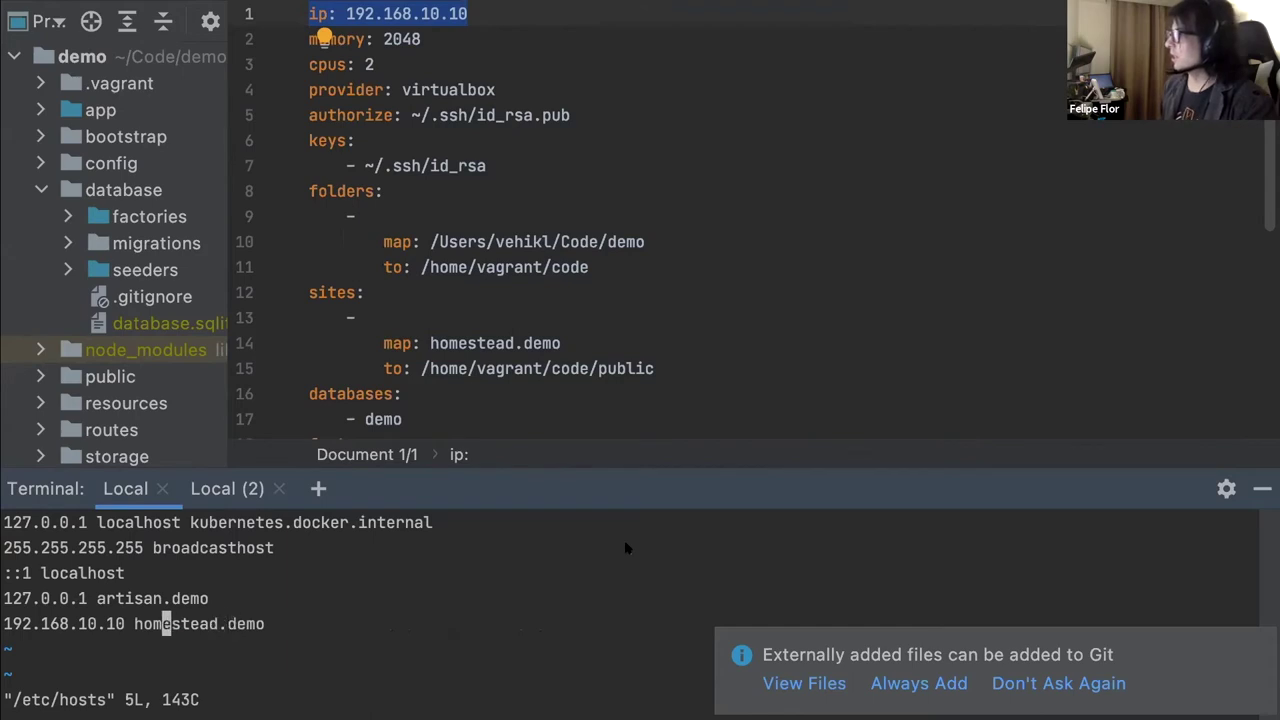
{"action": "key", "text": "l"}
{"action": "key", "text": "l"}
{"action": "key", "text": "l"}
{"action": "key", "text": "l"}
{"action": "key", "text": "l"}
{"action": "key", "text": "l"}
{"action": "key", "text": "l"}
{"action": "key", "text": "l"}
{"action": "key", "text": "l"}
{"action": "key", "text": "l"}
{"action": "key", "text": "l"}
{"action": "key", "text": "h"}
{"action": "key", "text": "h"}
{"action": "key", "text": "h"}
{"action": "key", "text": "h"}
{"action": "key", "text": "h"}
{"action": "key", "text": "h"}
{"action": "key", "text": "h"}
{"action": "key", "text": "h"}
{"action": "key", "text": "h"}
{"action": "key", "text": "h"}
{"action": "key", "text": "h"}
{"action": "key", "text": "h"}
{"action": "key", "text": "h"}
{"action": "key", "text": "l"}
{"action": "key", "text": "l"}
{"action": "key", "text": "l"}
{"action": "key", "text": "l"}
{"action": "key", "text": "l"}
{"action": "key", "text": "l"}
{"action": "key", "text": "l"}
{"action": "key", "text": "l"}
{"action": "key", "text": "l"}
{"action": "key", "text": "l"}
{"action": "key", "text": "l"}
{"action": "key", "text": "l"}
{"action": "key", "text": "l"}
{"action": "key", "text": "l"}
{"action": "key", "text": "l"}
{"action": "key", "text": "l"}
{"action": "left_click_drag", "start_coordinate": [561, 343], "coordinate": [390, 343]}
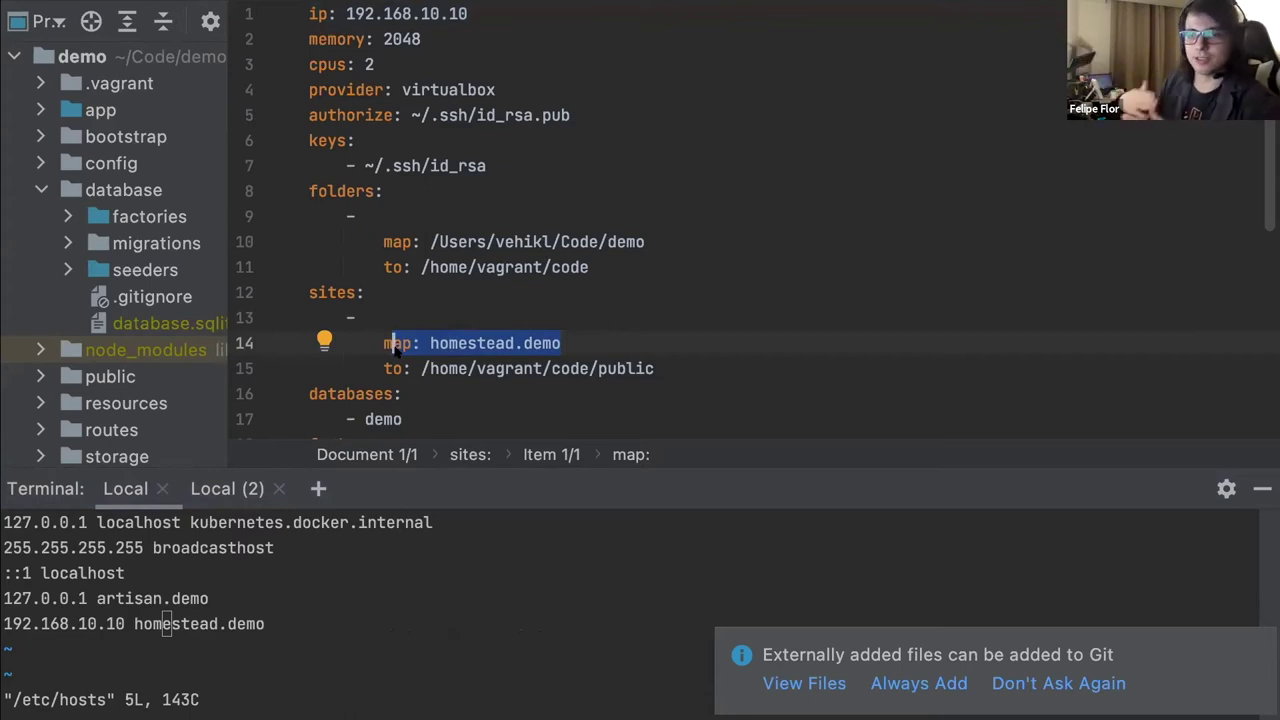
Quit vim with :q and switch to the vagrant provisioning terminal session
{"action": "type", "text": ":q"}
{"action": "key", "text": "super+z"}
{"action": "key", "text": "alt+F12"}
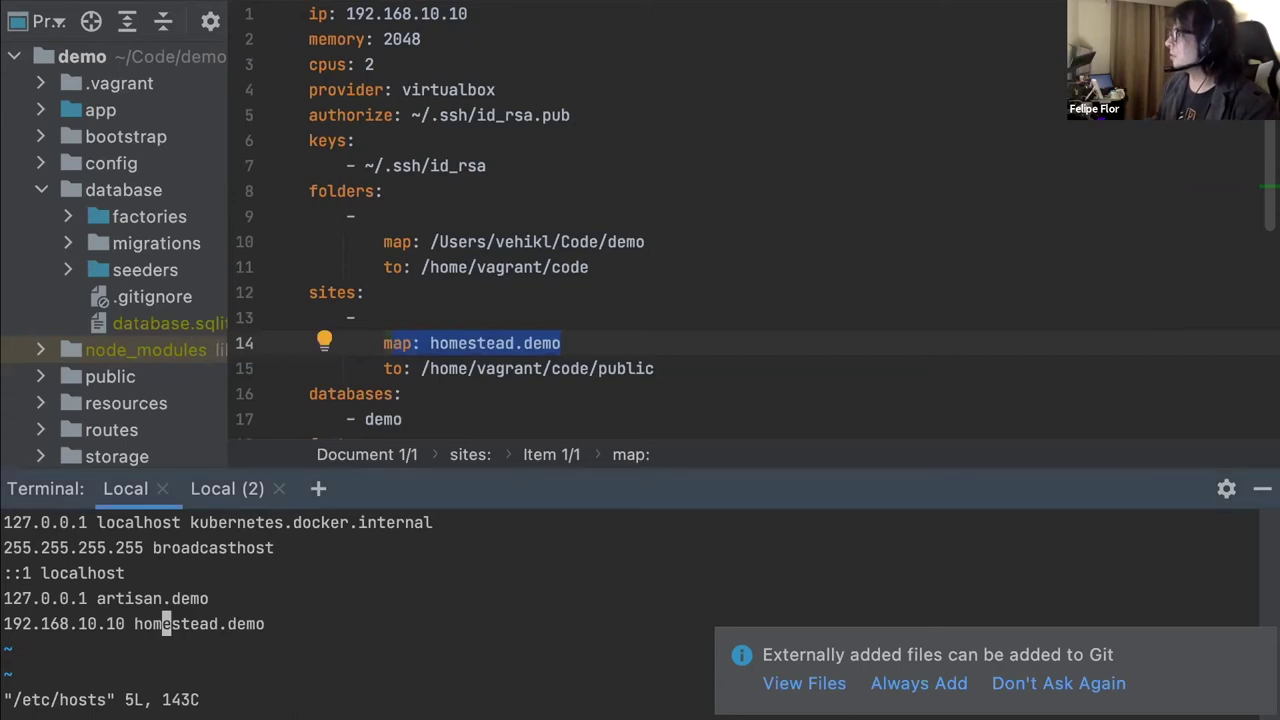
{"action": "type", "text": ":q"}
{"action": "key", "text": "Return"}
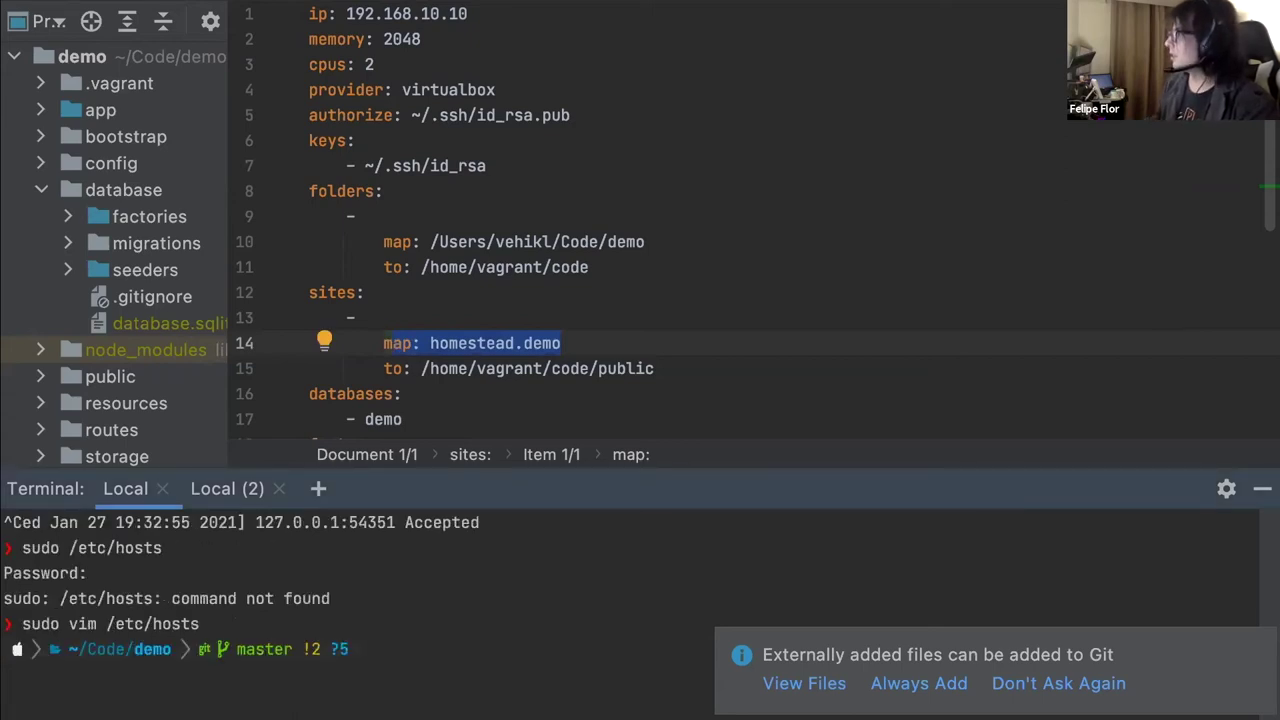
{"action": "key", "text": "alt+Right"}
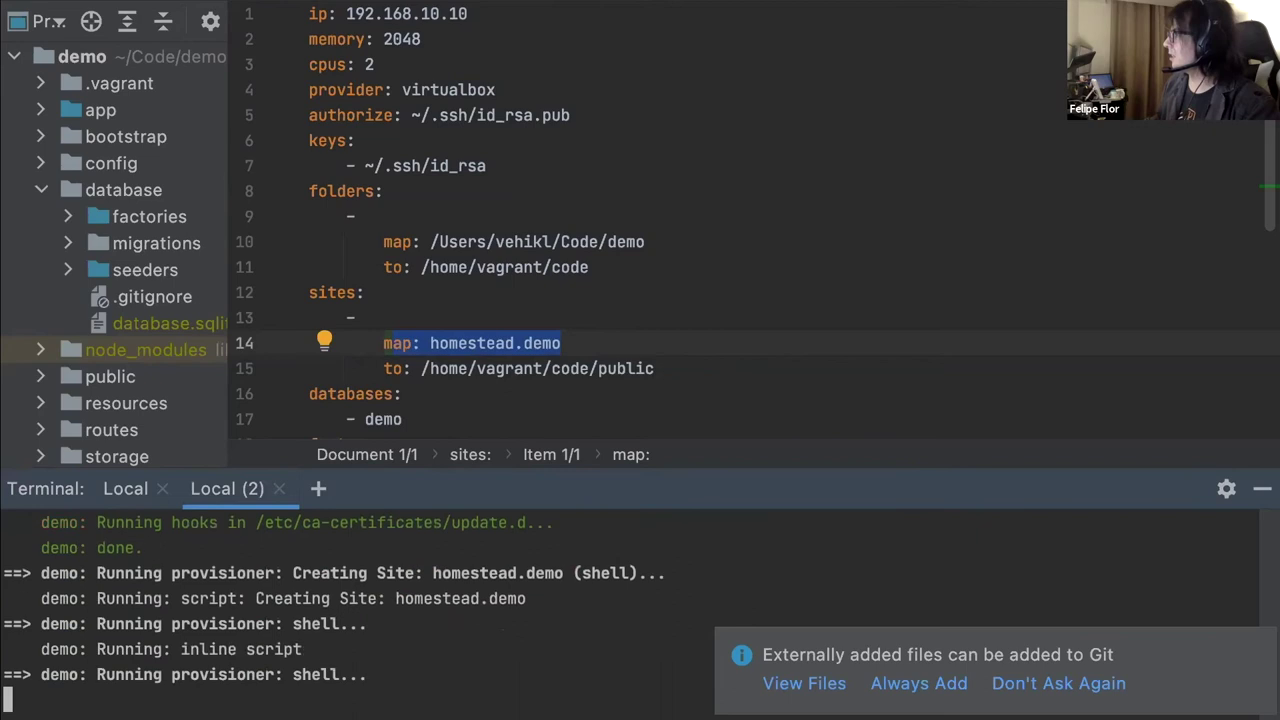
Resize the terminal so Homestead.yaml's features section shows while provisioning finishes
{"action": "key", "text": "ctrl+shift+Up"}
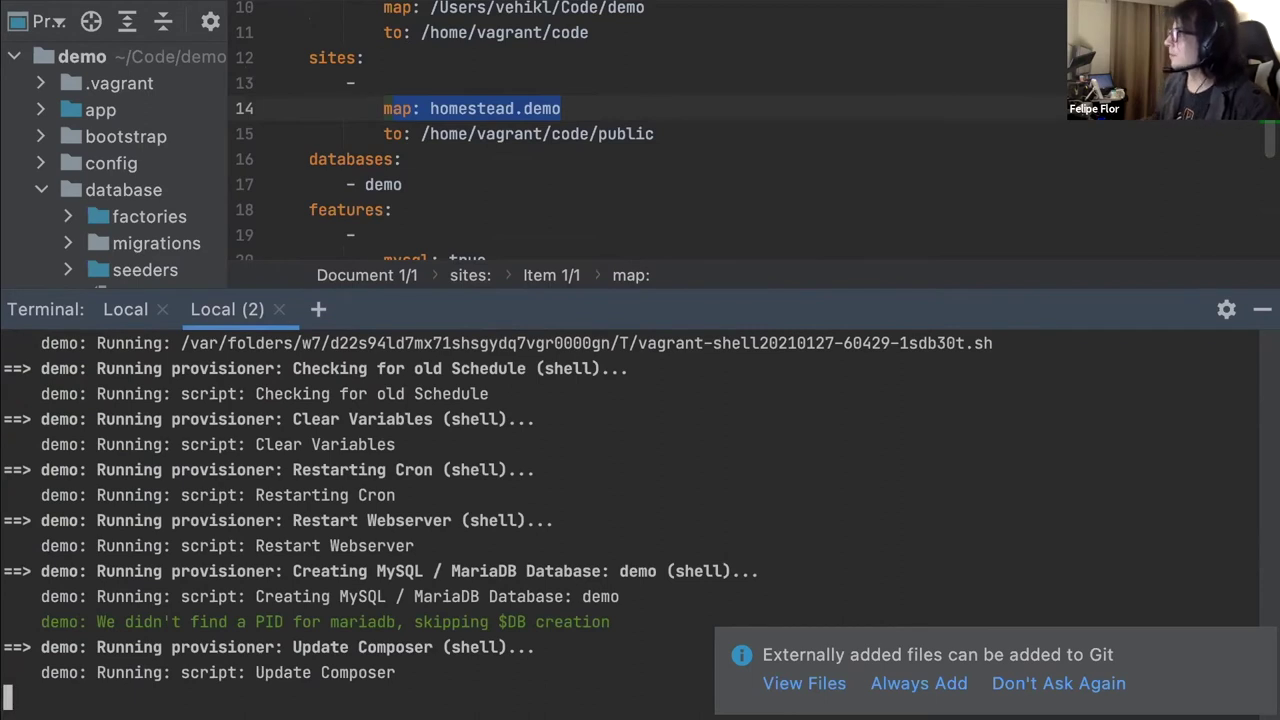
{"action": "key", "text": "super+shift+apostrophe"}
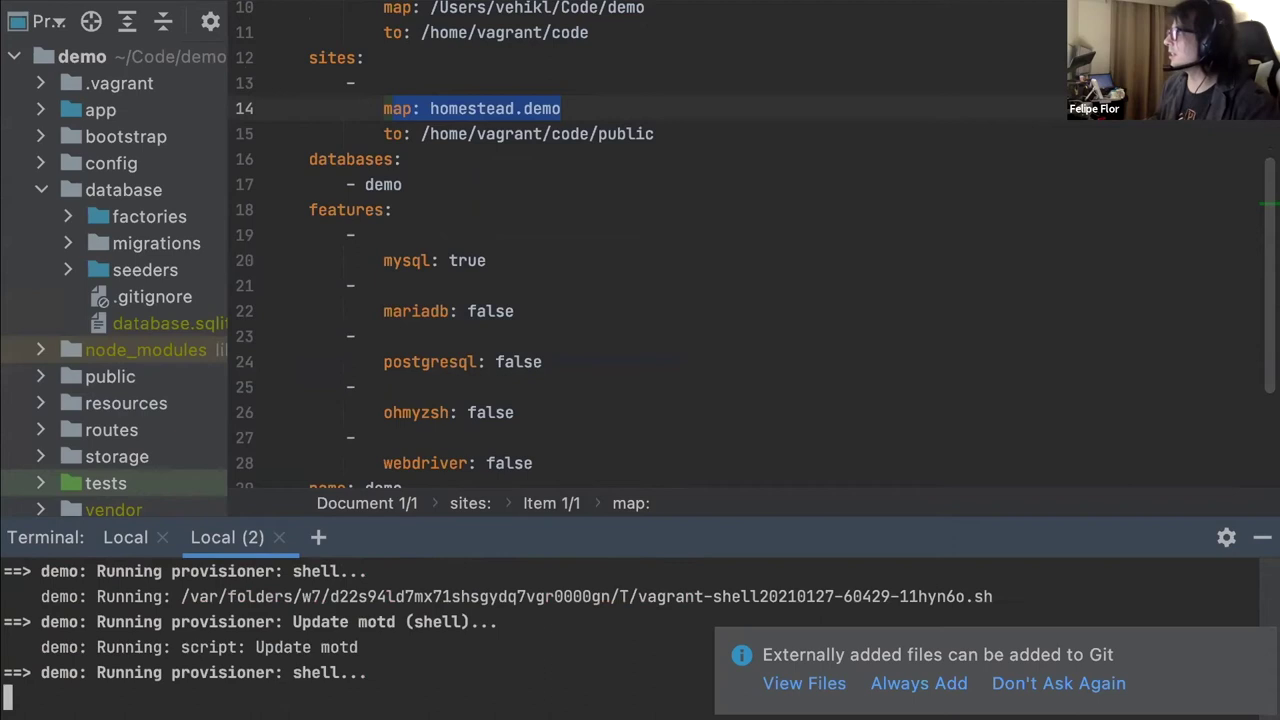
{"action": "left_click", "coordinate": [354, 286]}
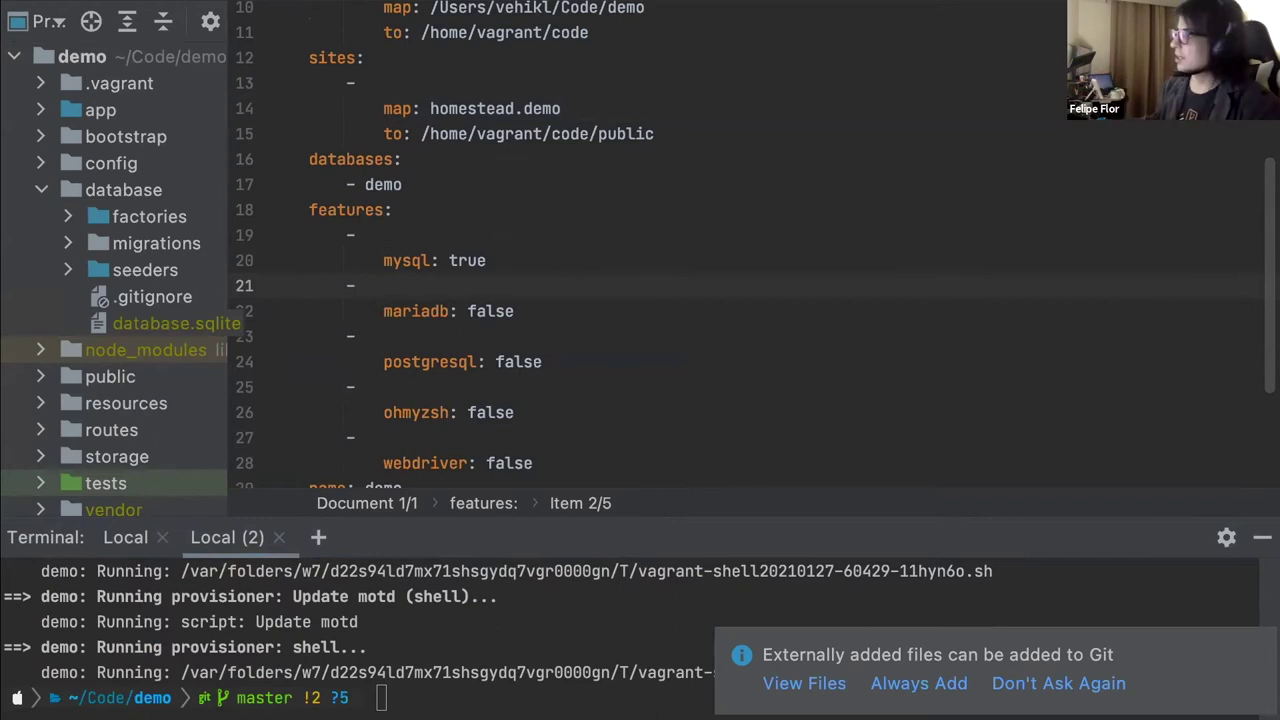
{"action": "scroll", "coordinate": [115, 300], "scroll_direction": "down", "scroll_amount": 10}
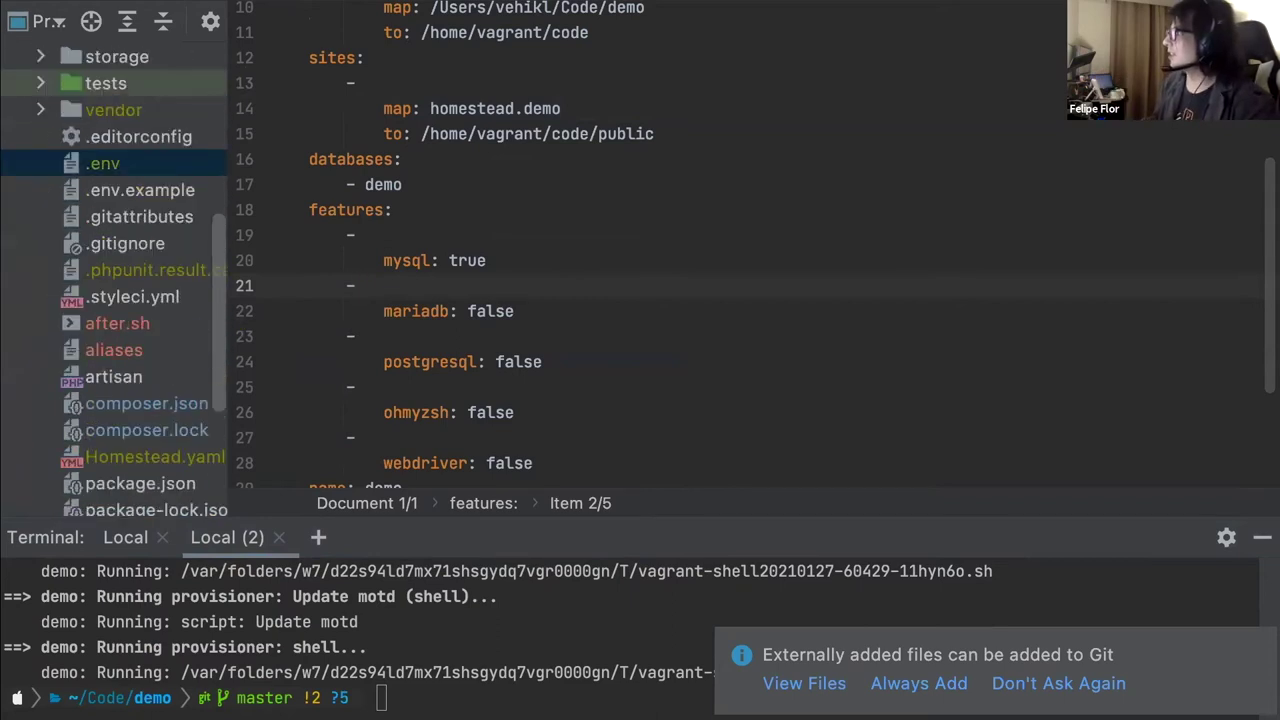
{"action": "scroll", "coordinate": [115, 300], "scroll_direction": "down", "scroll_amount": 2}
{"action": "double_click", "coordinate": [117, 243]}
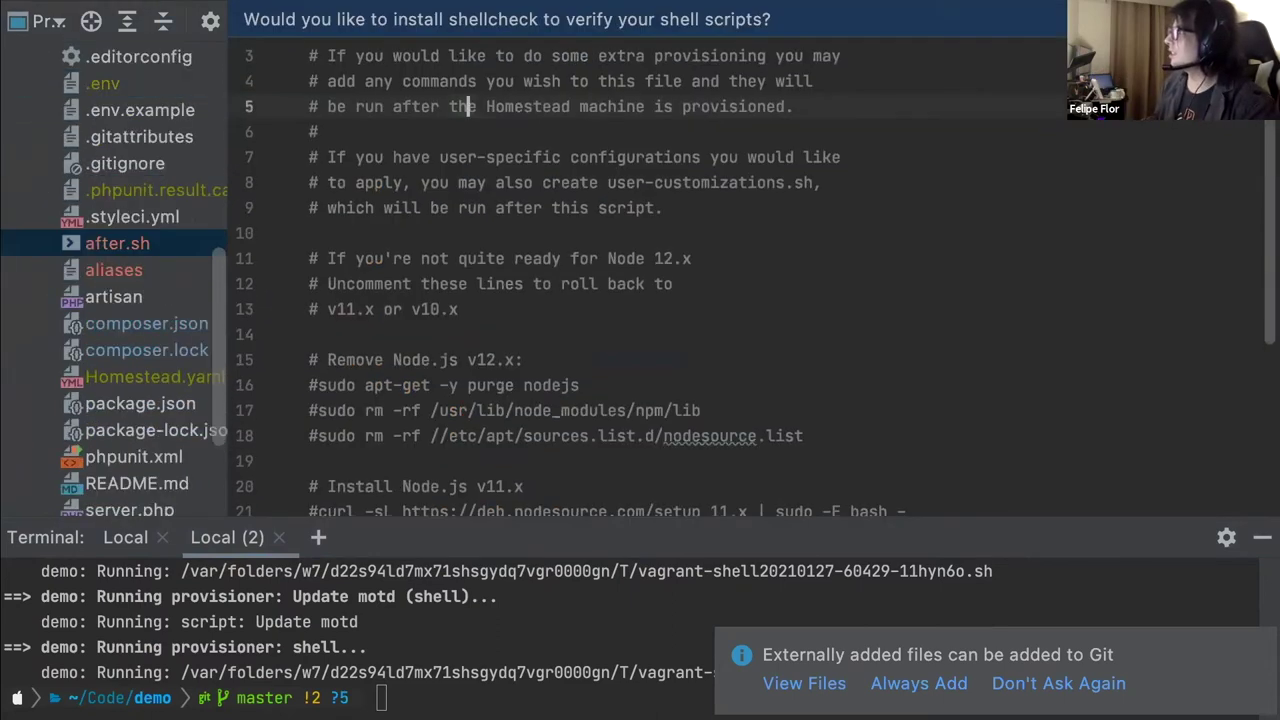
{"action": "scroll", "coordinate": [742, 280], "scroll_direction": "up", "scroll_amount": 1}
{"action": "left_click", "coordinate": [366, 126]}
{"action": "scroll", "coordinate": [650, 280], "scroll_direction": "down", "scroll_amount": 5}
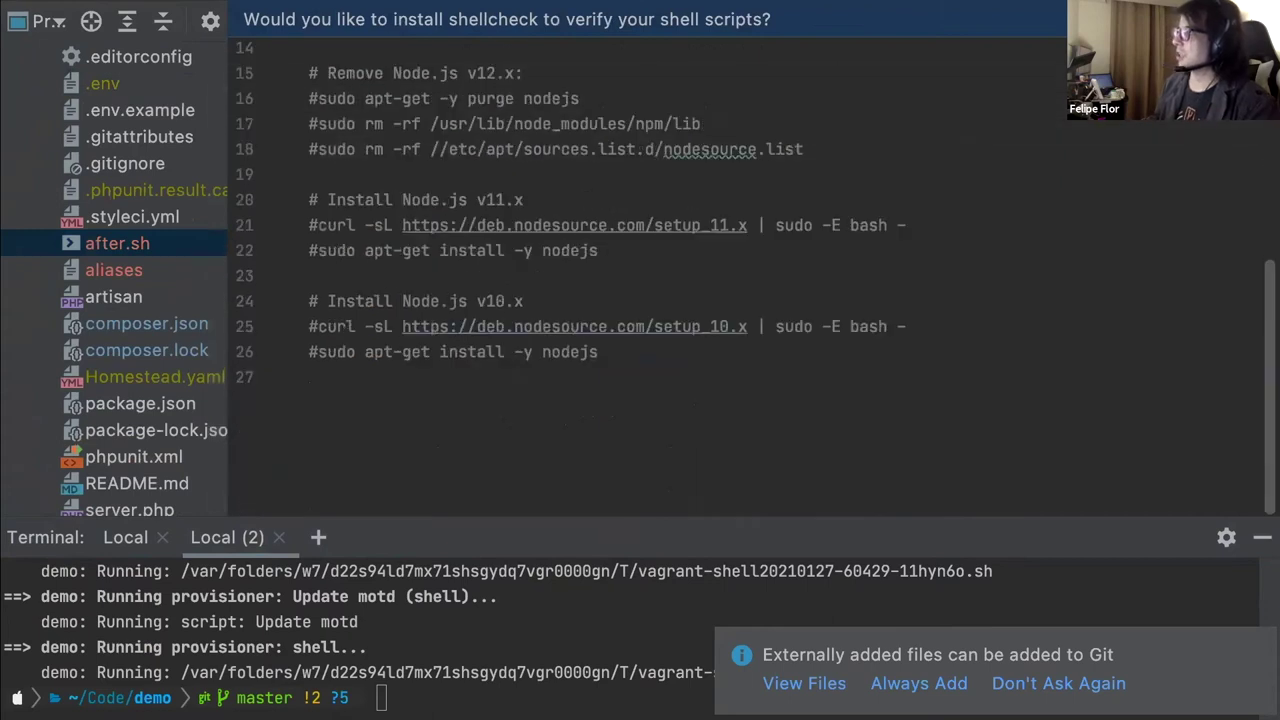
{"action": "scroll", "coordinate": [650, 280], "scroll_direction": "up", "scroll_amount": 3}
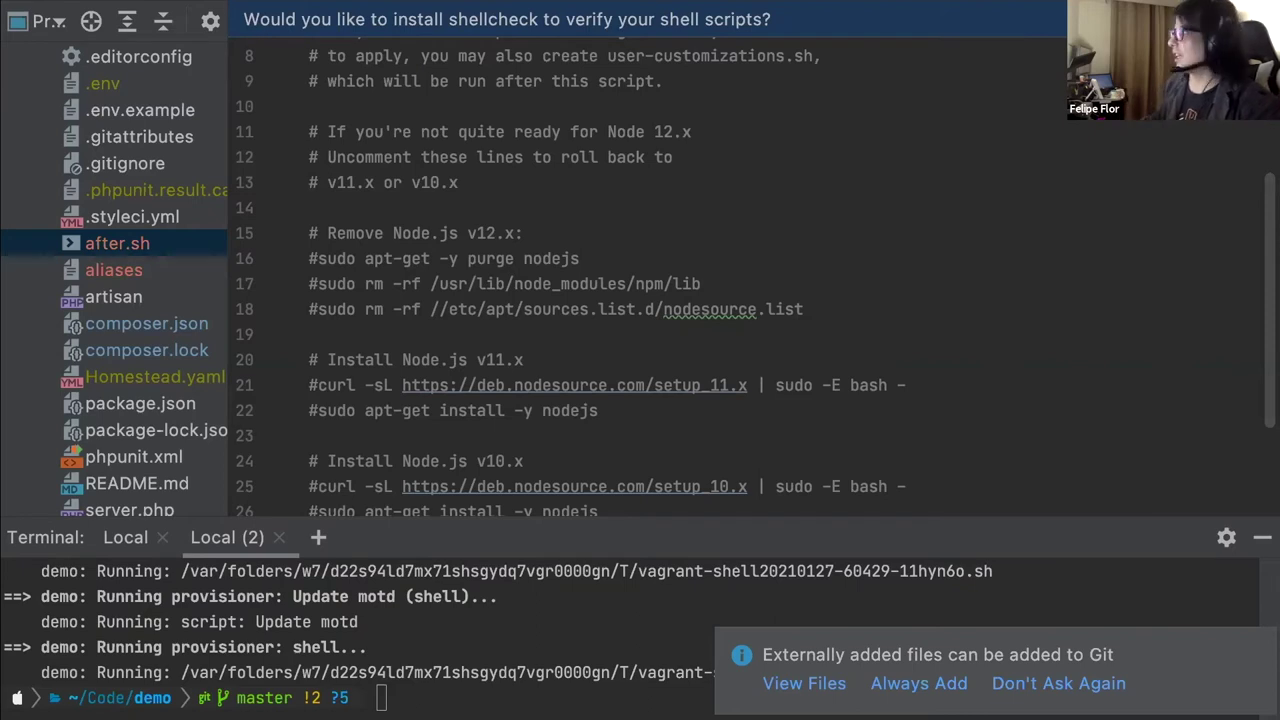
{"action": "scroll", "coordinate": [650, 280], "scroll_direction": "down", "scroll_amount": 2}
{"action": "key", "text": "shift+Up"}
{"action": "key", "text": "shift+Up"}
{"action": "key", "text": "shift+Up"}
{"action": "key", "text": "shift+Down"}
{"action": "key", "text": "shift+Down"}
{"action": "key", "text": "shift+Down"}
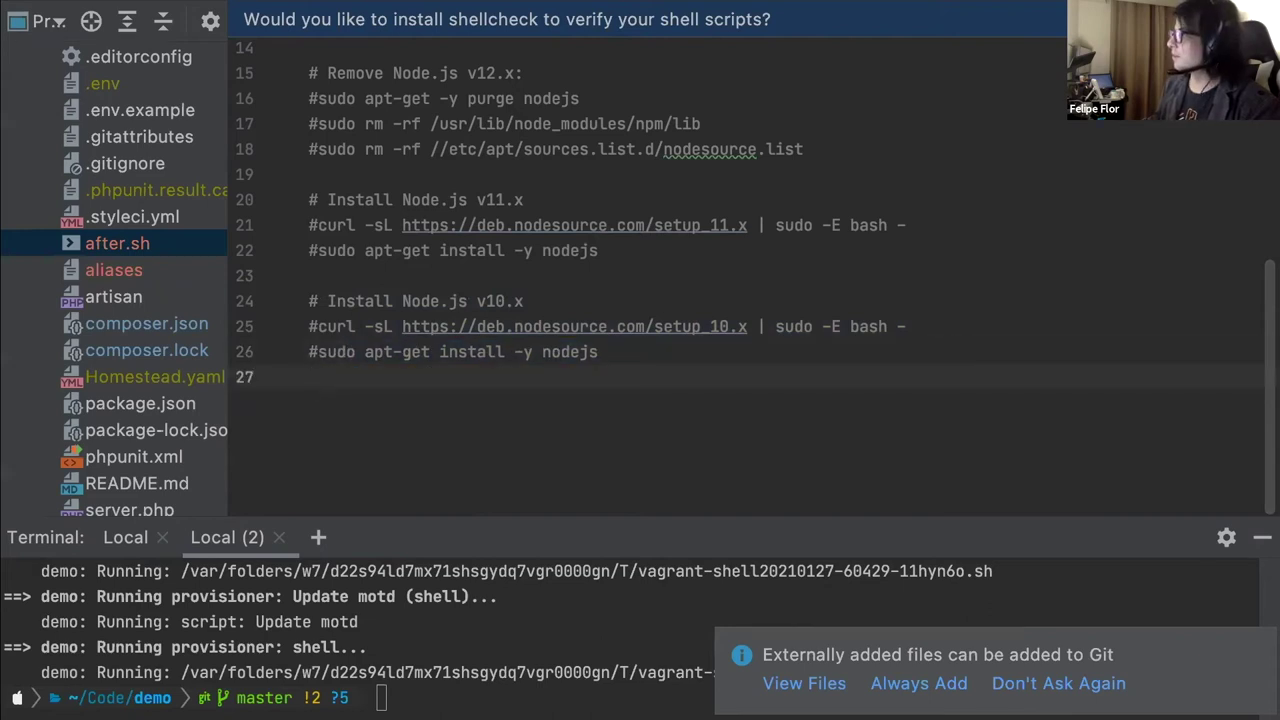
{"action": "scroll", "coordinate": [740, 260], "scroll_direction": "up", "scroll_amount": 2}
{"action": "left_click", "coordinate": [140, 403]}
{"action": "double_click", "coordinate": [154, 376]}
{"action": "left_click", "coordinate": [381, 697]}
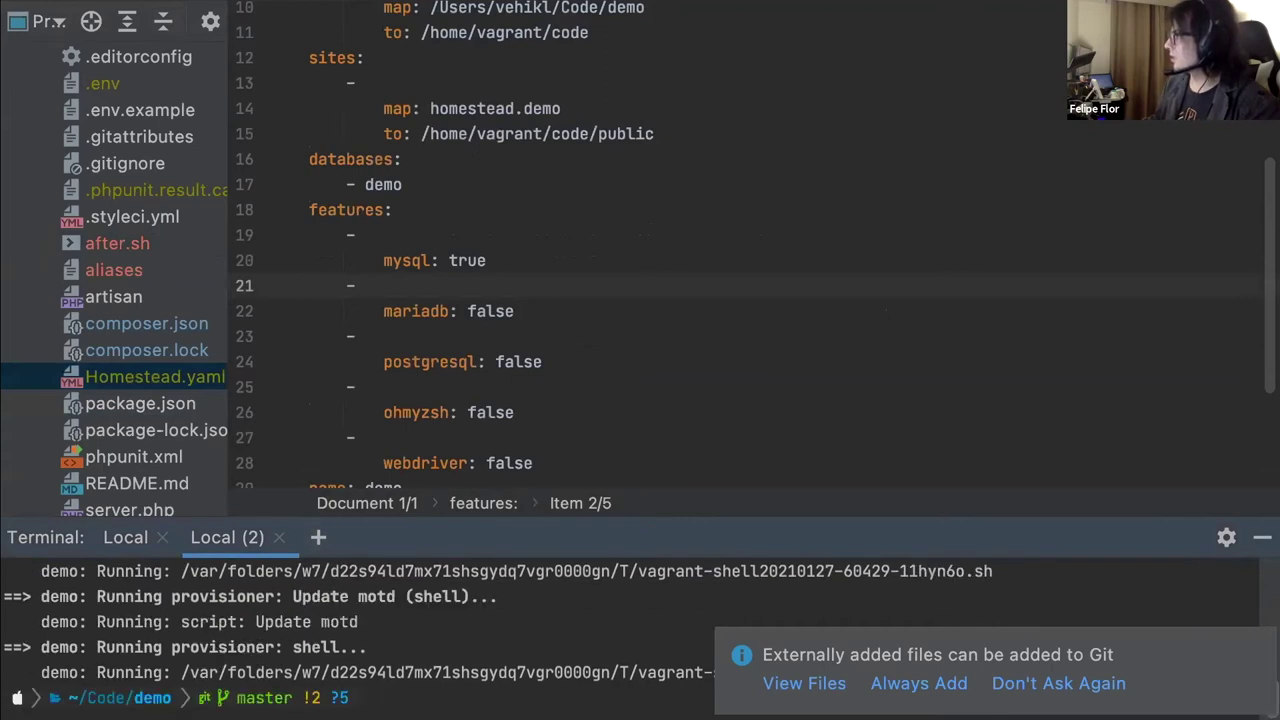
Run 'vagrant global-status' to confirm the demo VirtualBox machine is running
{"action": "key", "text": "ctrl+shift+Up"}
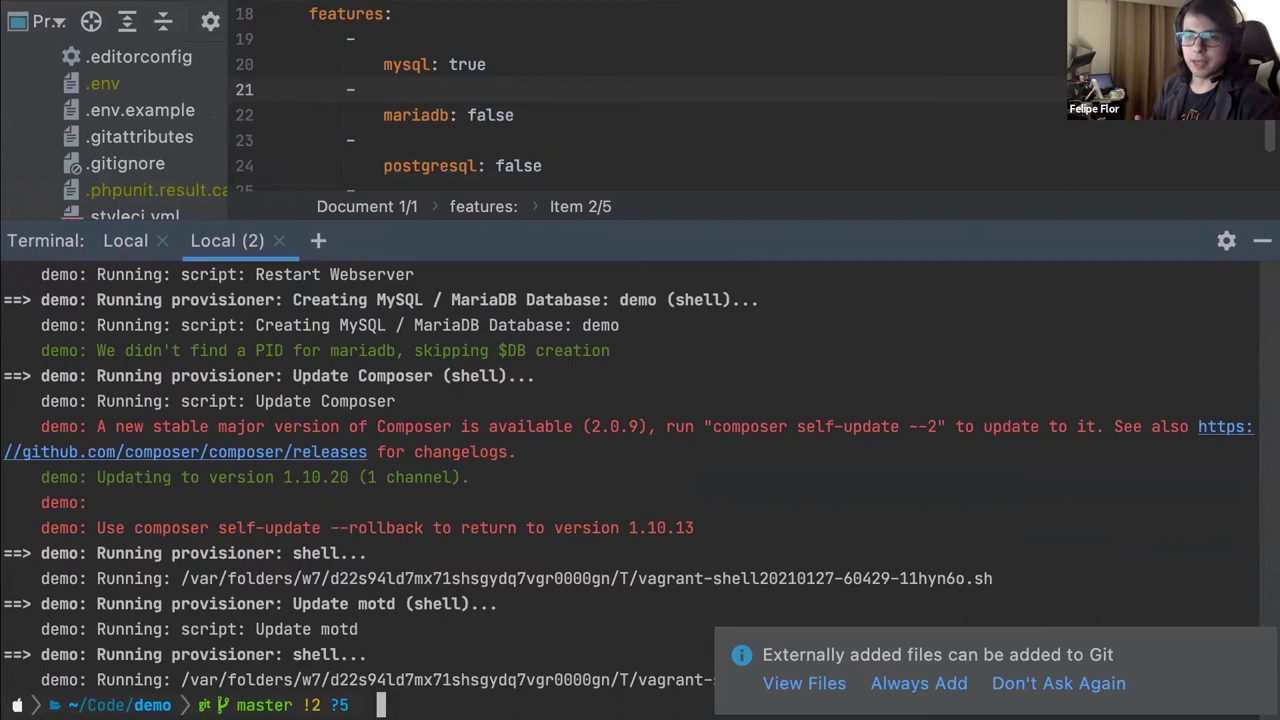
{"action": "type", "text": "vag"}
{"action": "key", "text": "BackSpace"}
{"action": "key", "text": "BackSpace"}
{"action": "key", "text": "BackSpace"}
{"action": "type", "text": "vag"}
{"action": "key", "text": "BackSpace"}
{"action": "type", "text": "gratn"}
{"action": "key", "text": "BackSpace"}
{"action": "key", "text": "BackSpace"}
{"action": "type", "text": "nt "}
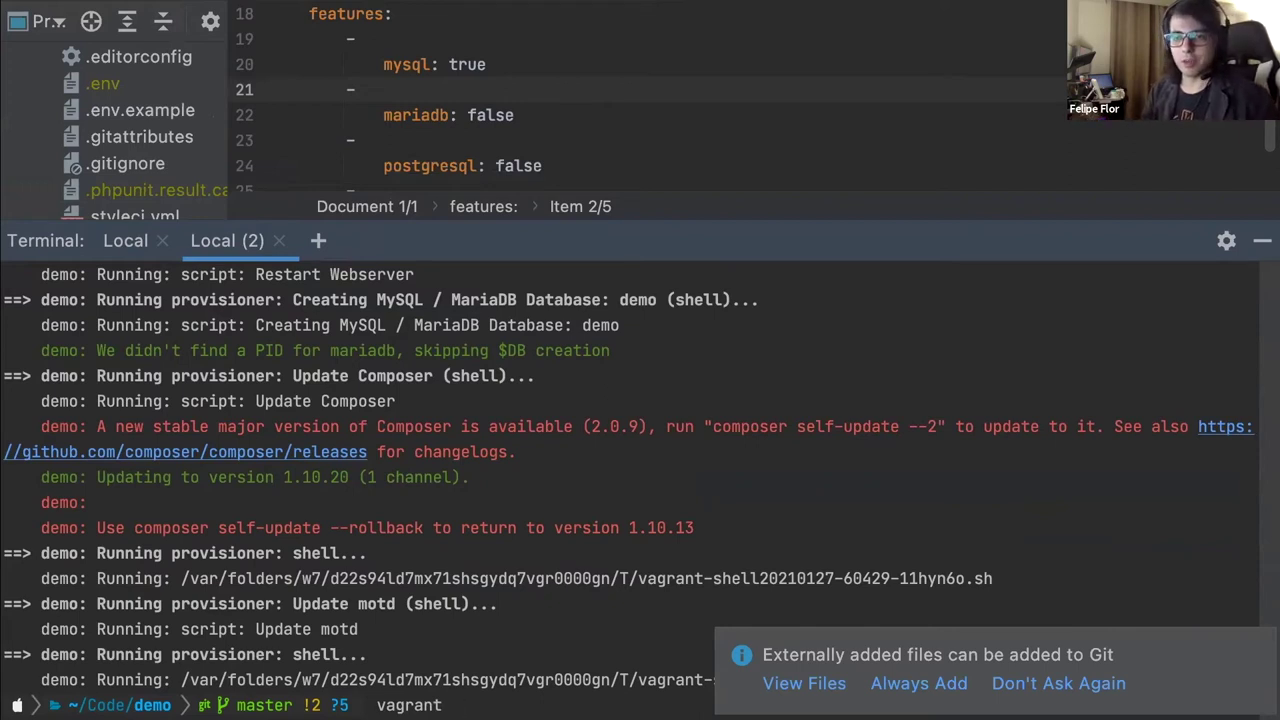
{"action": "type", "text": "global-status"}
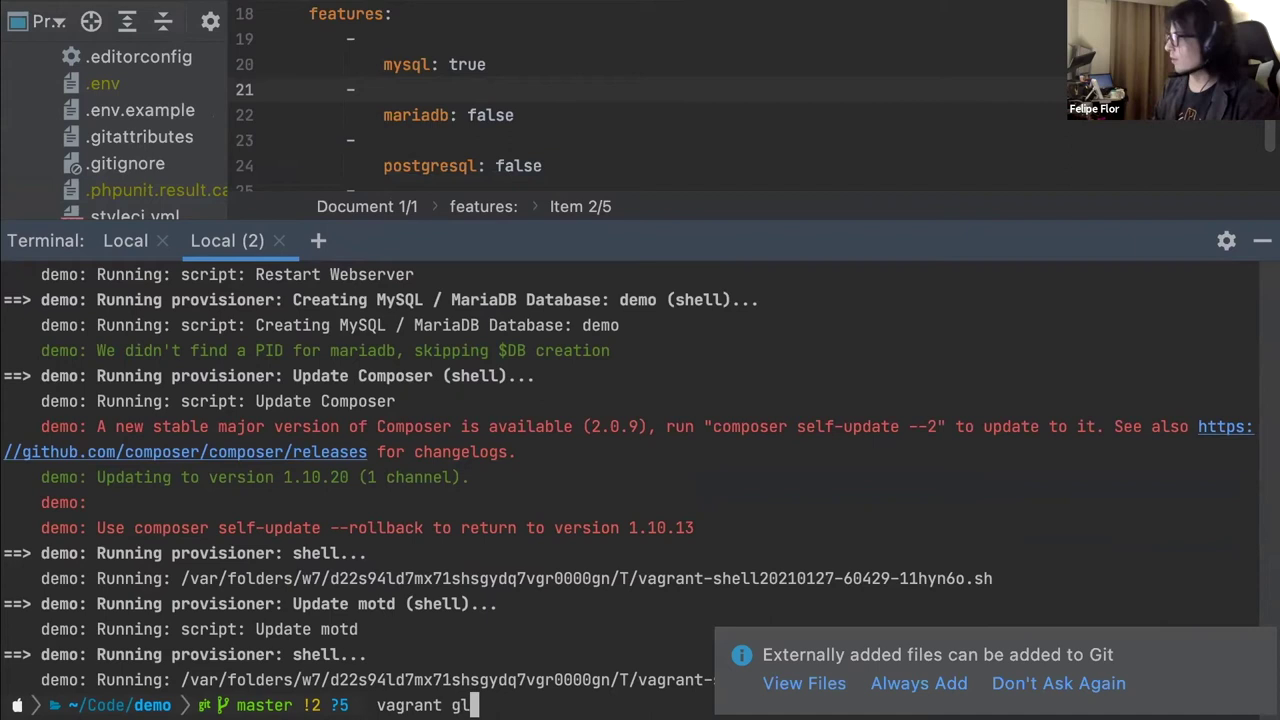
{"action": "key", "text": "Return"}
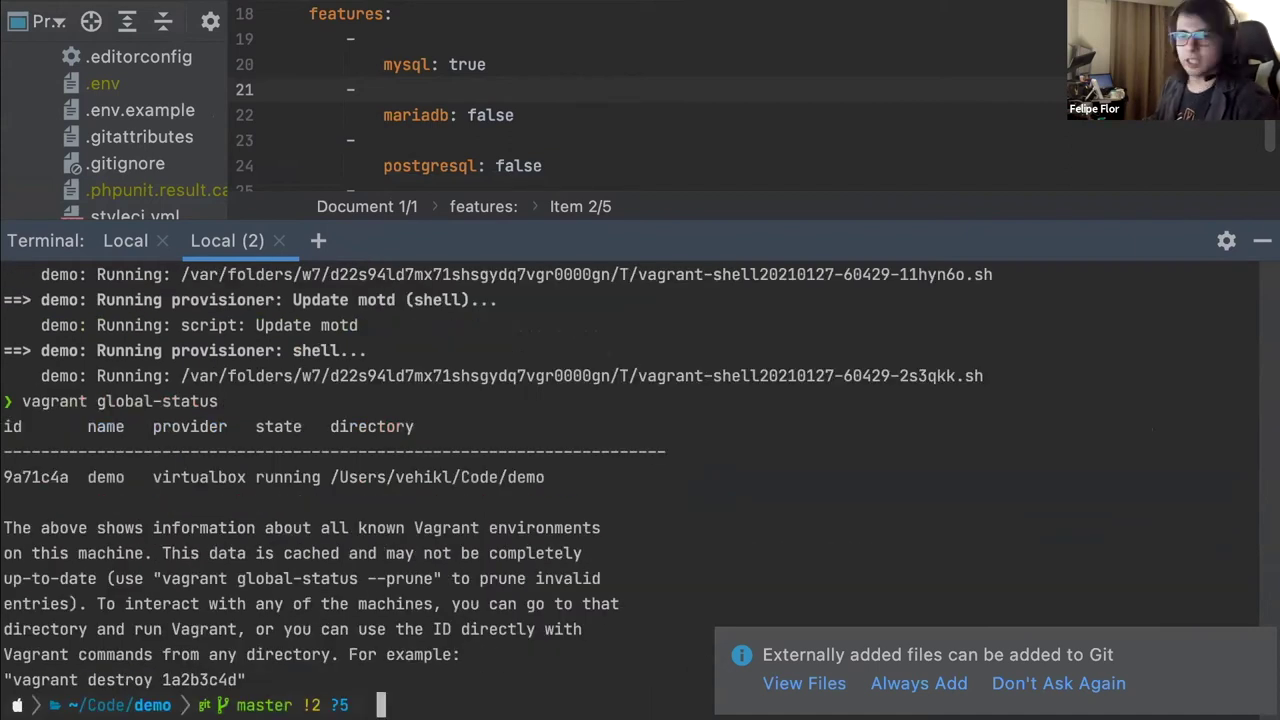
{"action": "mouse_move", "coordinate": [50, 477]}
{"action": "left_mouse_down"}
{"action": "mouse_move", "coordinate": [348, 477]}
{"action": "mouse_move", "coordinate": [50, 477]}
{"action": "left_mouse_up"}
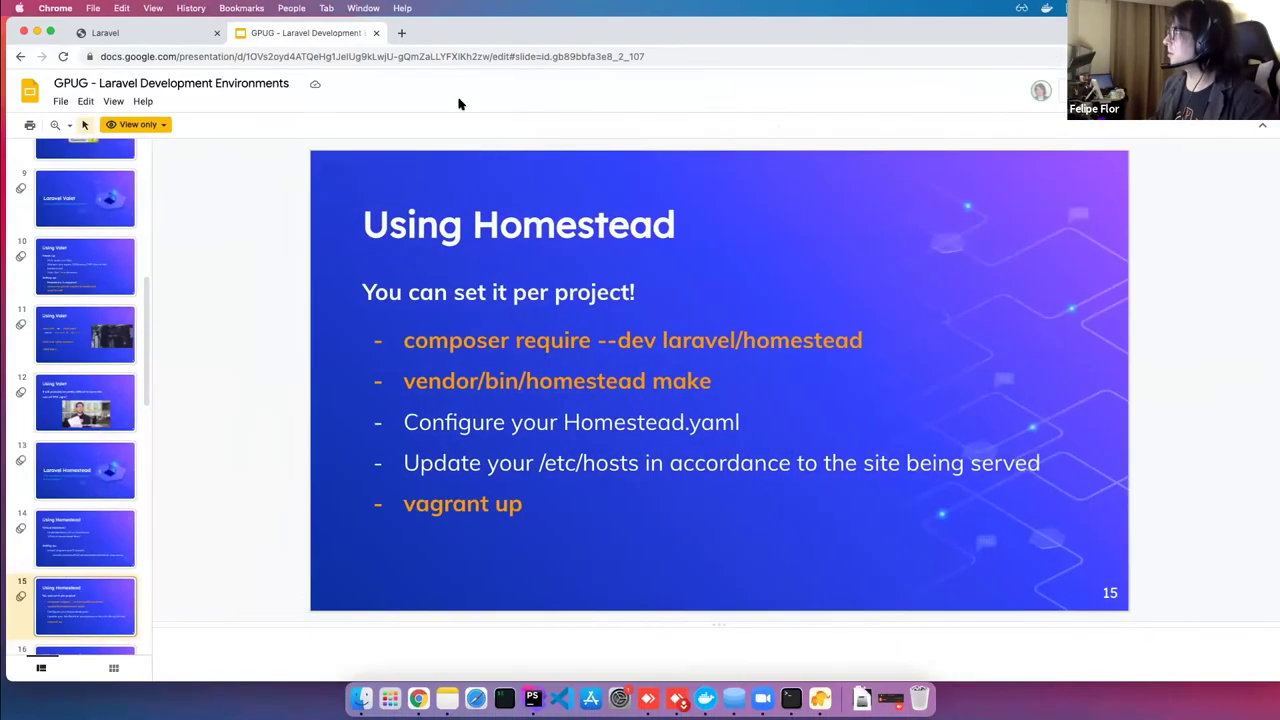
Load homestead.demo in a new tab, hitting the HTTPS privacy error
{"action": "left_click", "coordinate": [403, 38]}
{"action": "type", "text": "demo.test"}
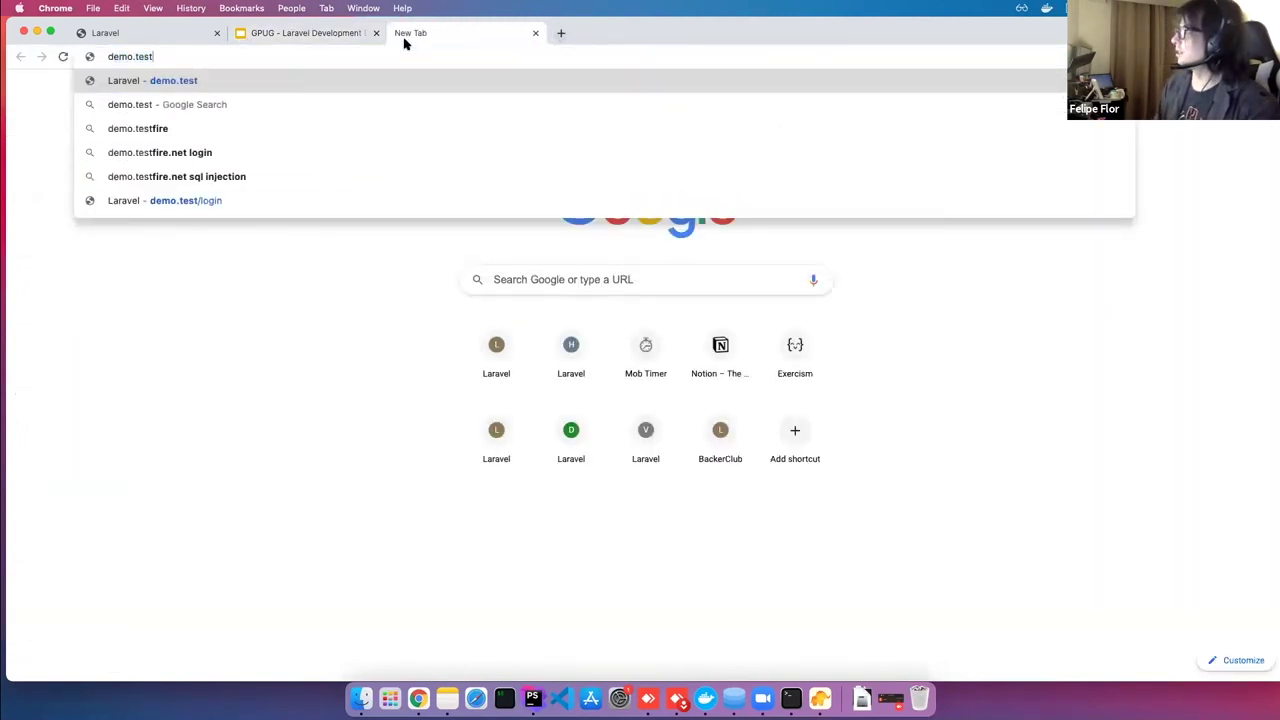
{"action": "key", "text": "super+a"}
{"action": "key", "text": "BackSpace"}
{"action": "type", "text": "homestead.demo"}
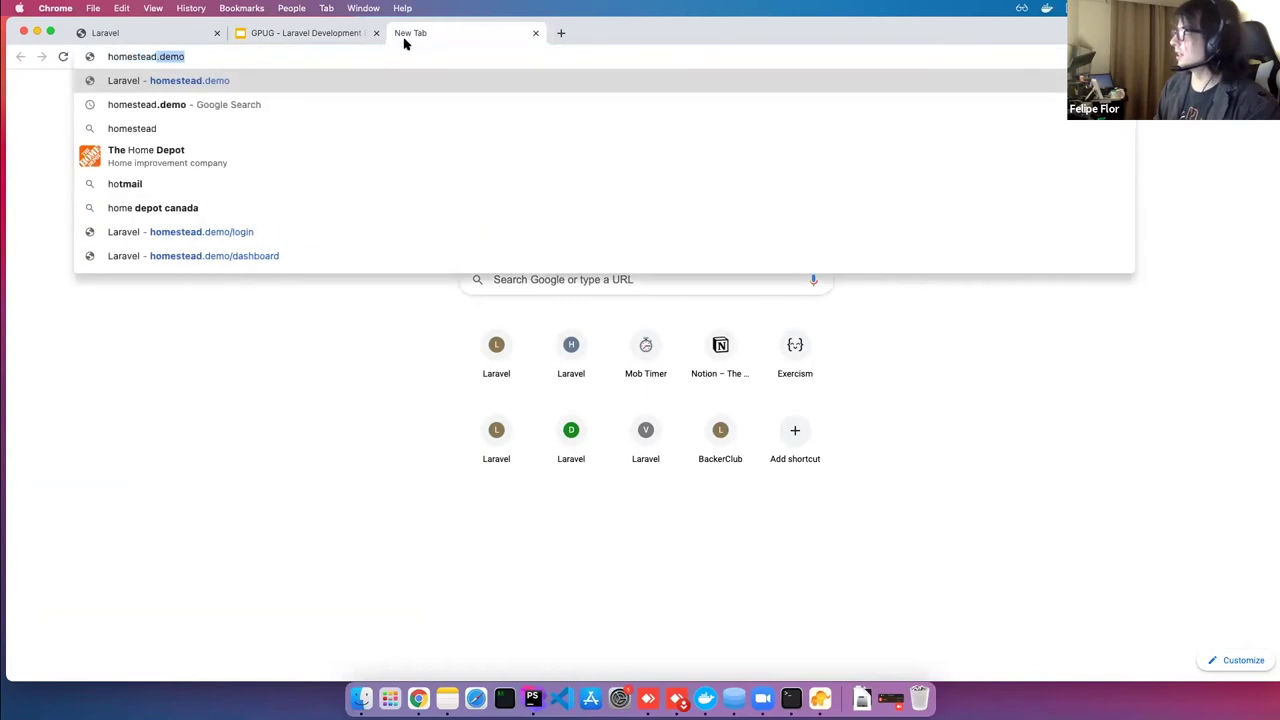
{"action": "key", "text": "Return"}
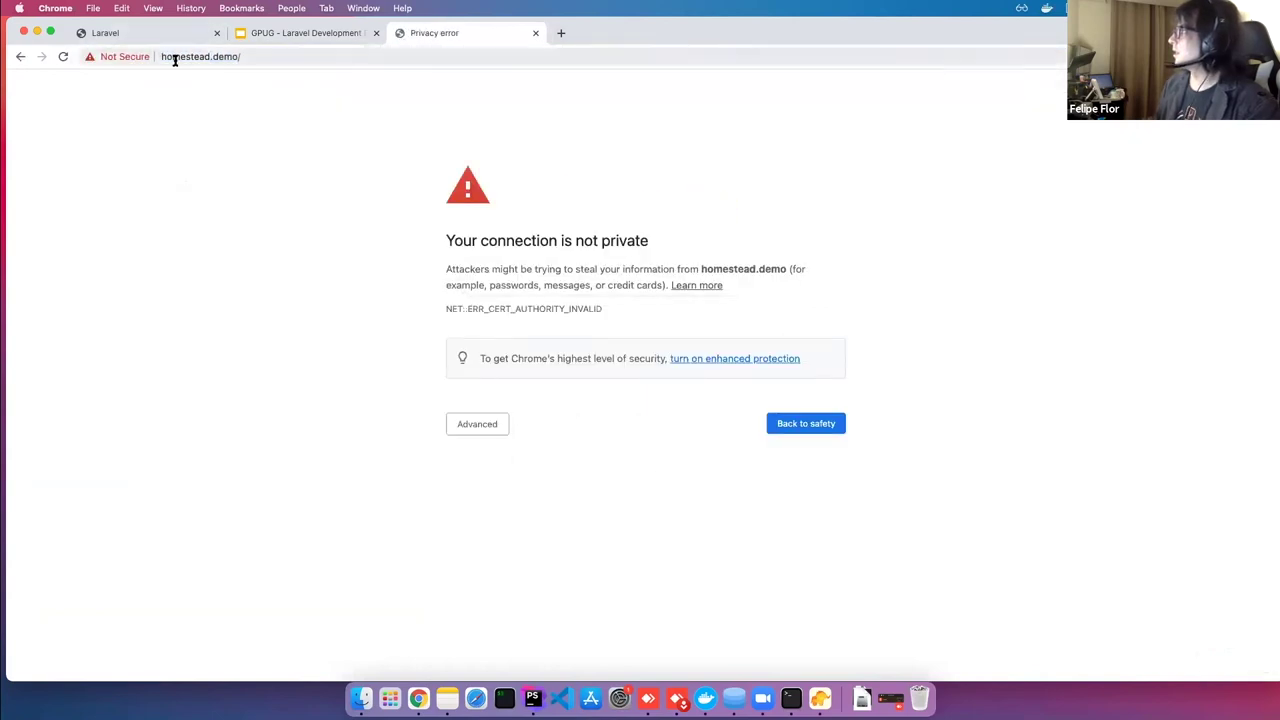
{"action": "left_click", "coordinate": [177, 57]}
{"action": "key", "text": "super+c"}
{"action": "key", "text": "BackSpace"}
{"action": "key", "text": "super+shift+n"}
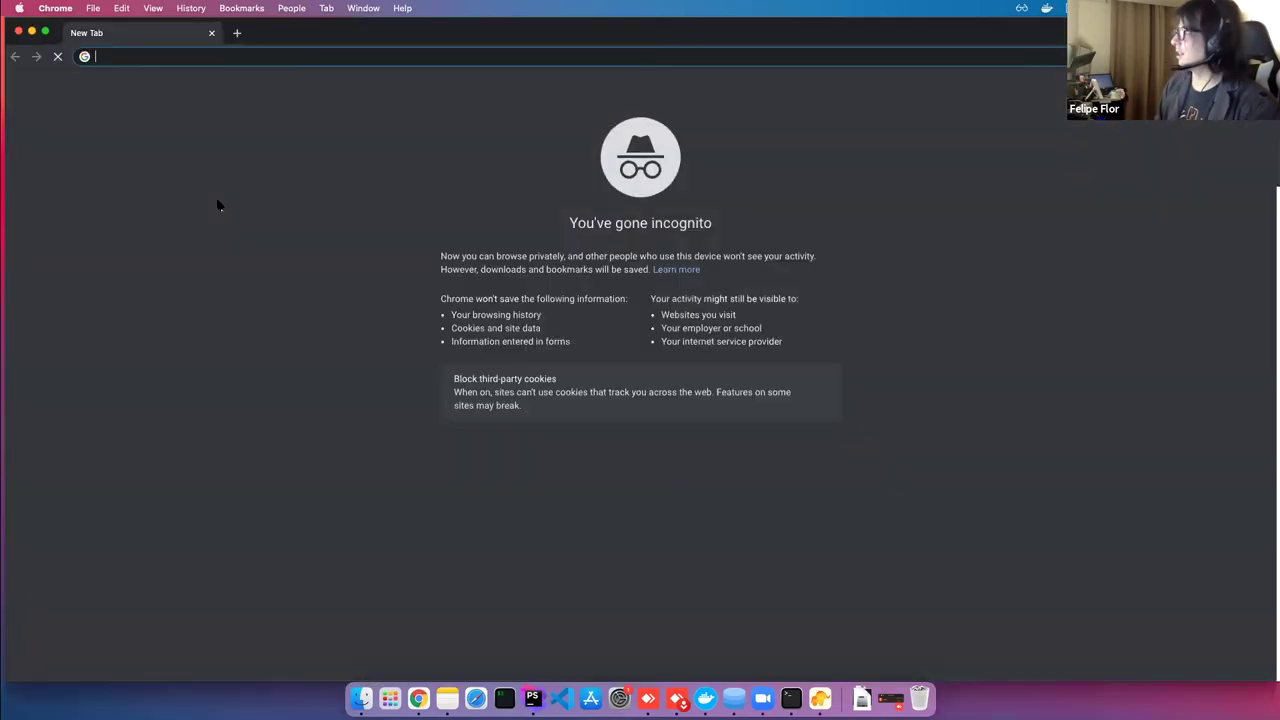
{"action": "type", "text": "http://"}
{"action": "key", "text": "super+v"}
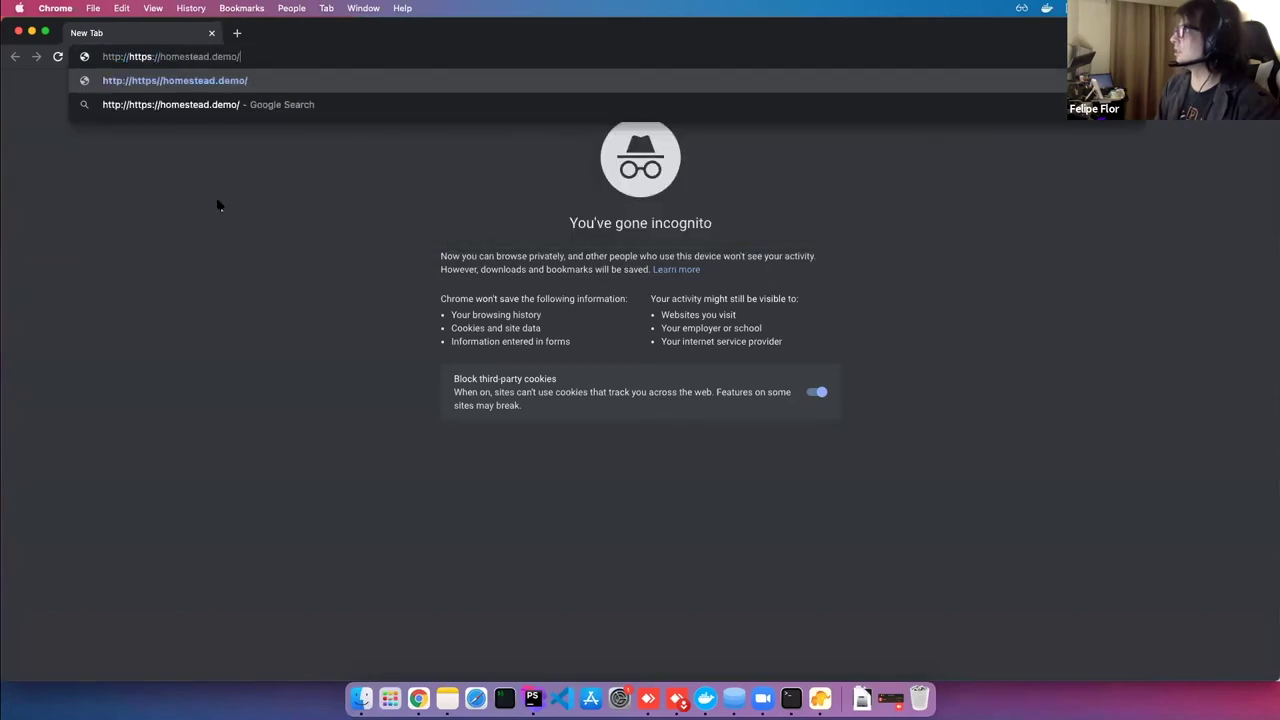
{"action": "key", "text": "Left"}
{"action": "key", "text": "Left"}
{"action": "key", "text": "Left"}
{"action": "key", "text": "Left"}
{"action": "key", "text": "Left"}
{"action": "key", "text": "Left"}
{"action": "key", "text": "Left"}
{"action": "key", "text": "Left"}
{"action": "key", "text": "Left"}
{"action": "key", "text": "Left"}
{"action": "key", "text": "Left"}
{"action": "key", "text": "Left"}
{"action": "key", "text": "Left"}
{"action": "key", "text": "Left"}
{"action": "key", "text": "Left"}
{"action": "key", "text": "BackSpace"}
{"action": "key", "text": "BackSpace"}
{"action": "key", "text": "BackSpace"}
{"action": "key", "text": "BackSpace"}
{"action": "key", "text": "BackSpace"}
{"action": "key", "text": "BackSpace"}
{"action": "key", "text": "BackSpace"}
{"action": "key", "text": "BackSpace"}
{"action": "key", "text": "Return"}
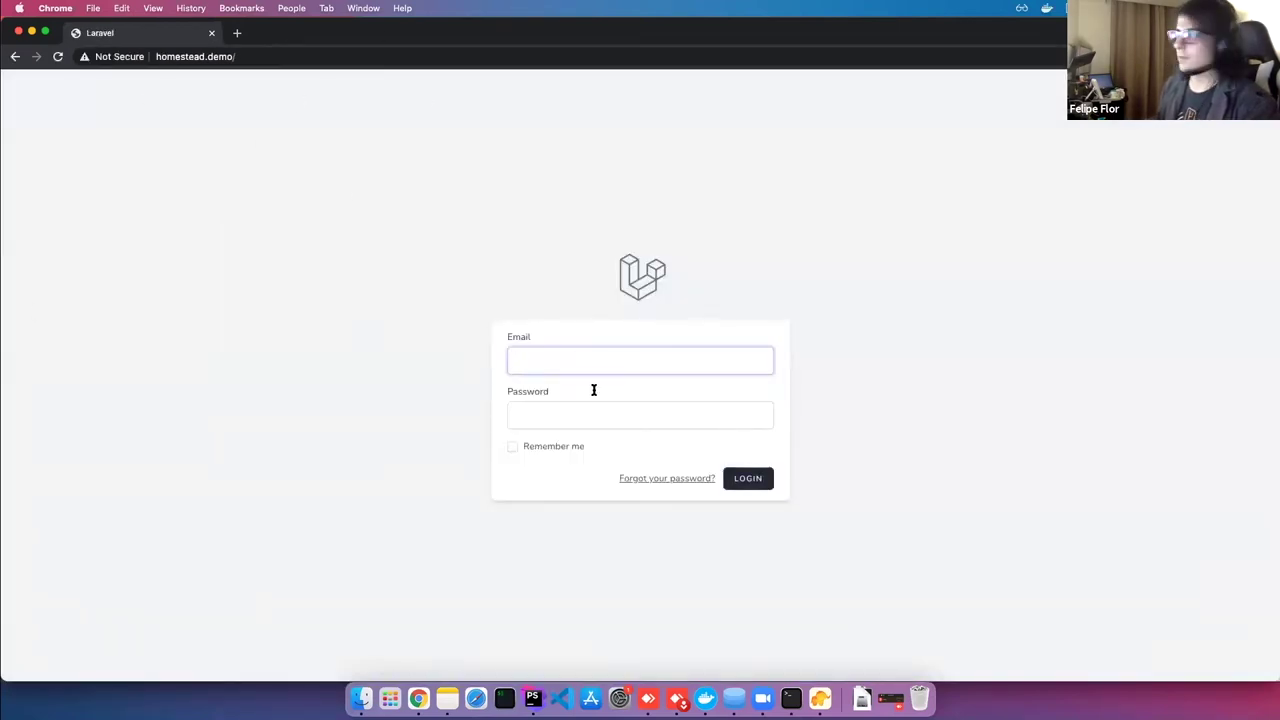
{"action": "key", "text": "ctrl+Right"}
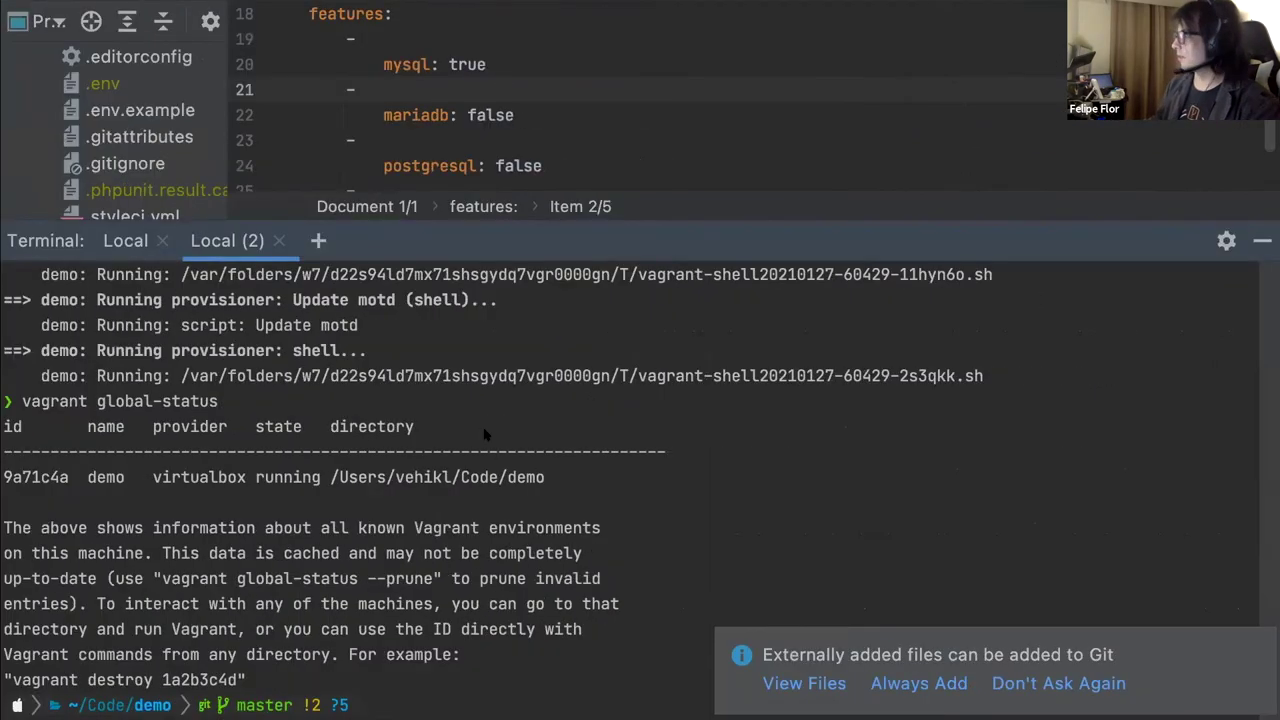
In .env, change DB_USERNAME to homestead and DB_HOST to homestead.demo
{"action": "left_click_drag", "start_coordinate": [473, 222], "coordinate": [515, 472]}
{"action": "left_click", "coordinate": [449, 267]}
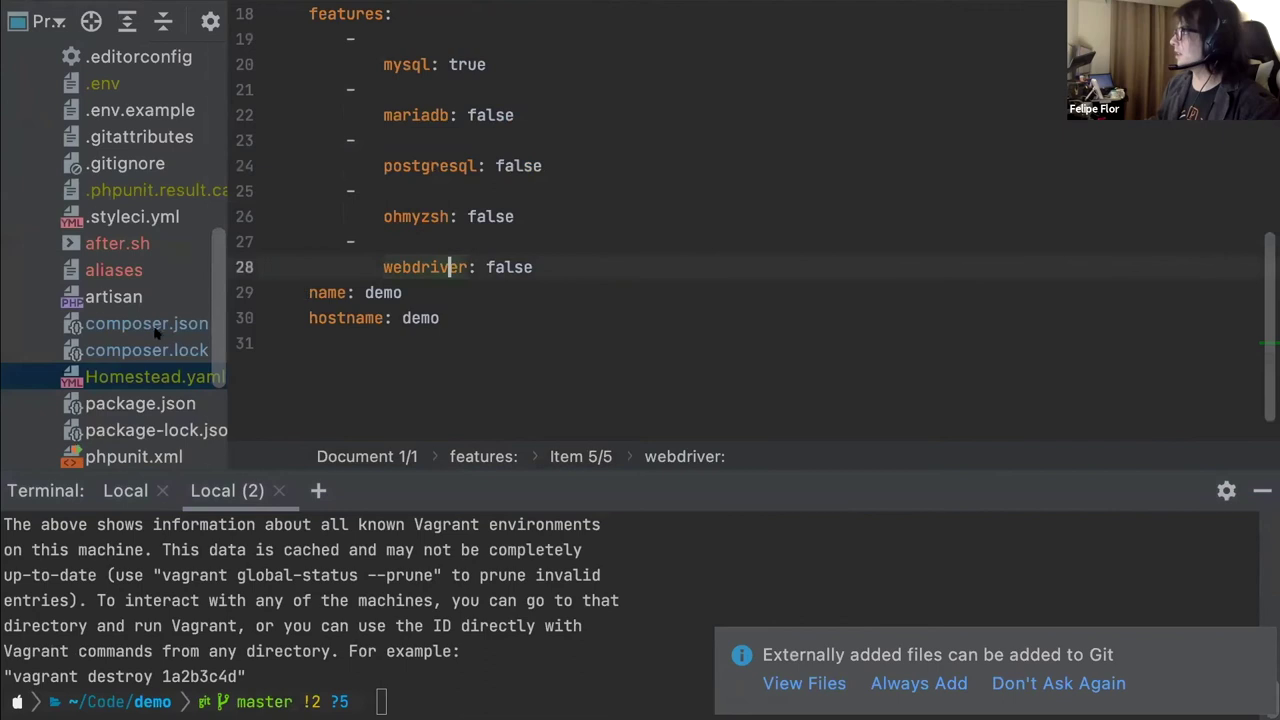
{"action": "double_click", "coordinate": [137, 92]}
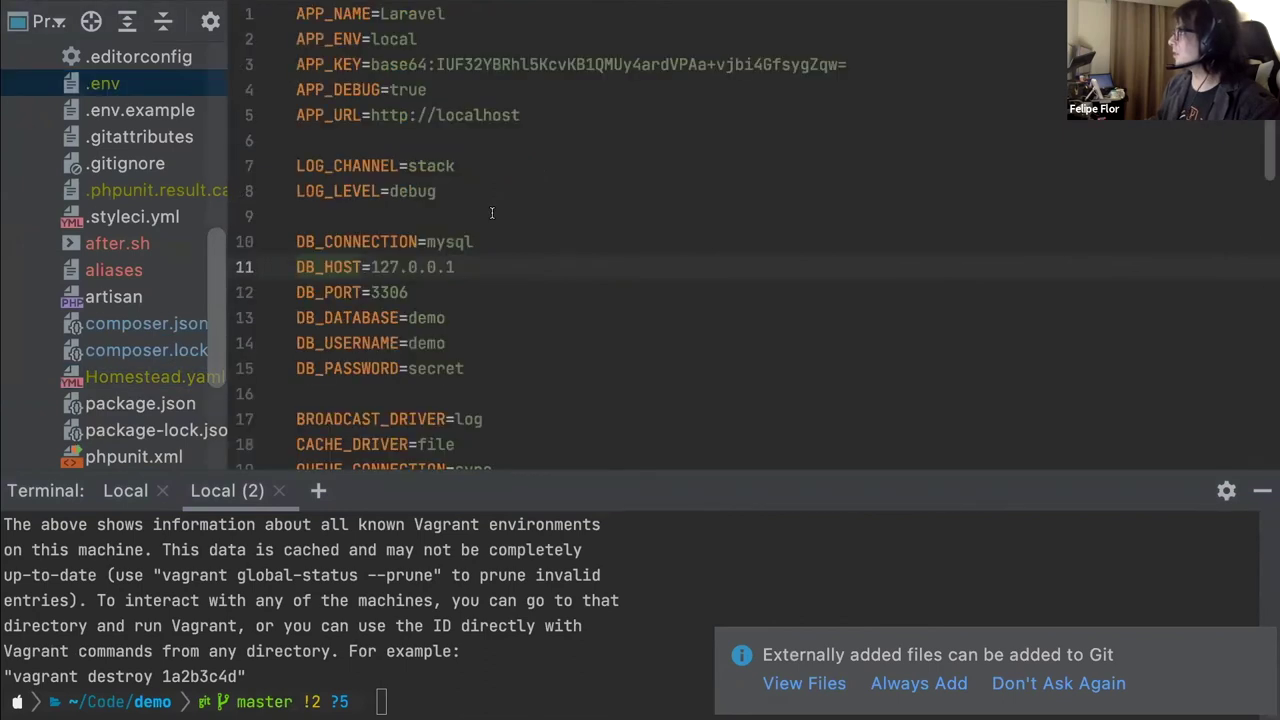
{"action": "double_click", "coordinate": [420, 343]}
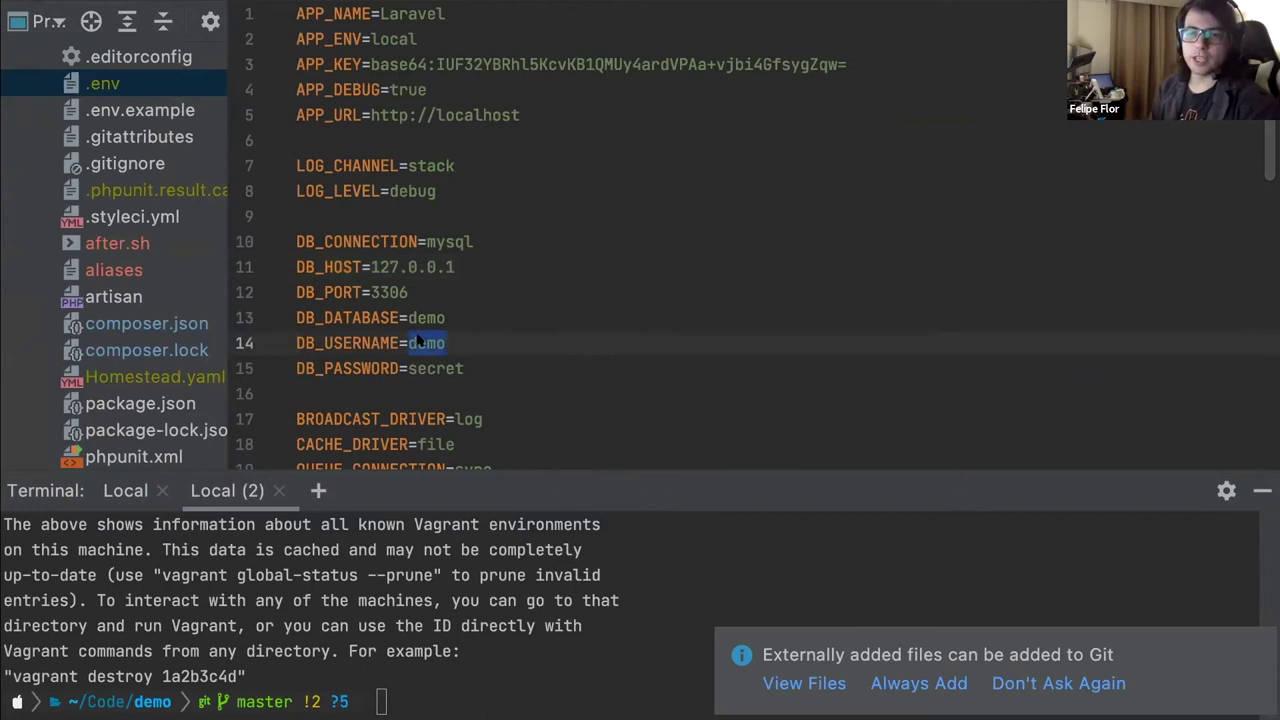
{"action": "type", "text": "homestead"}
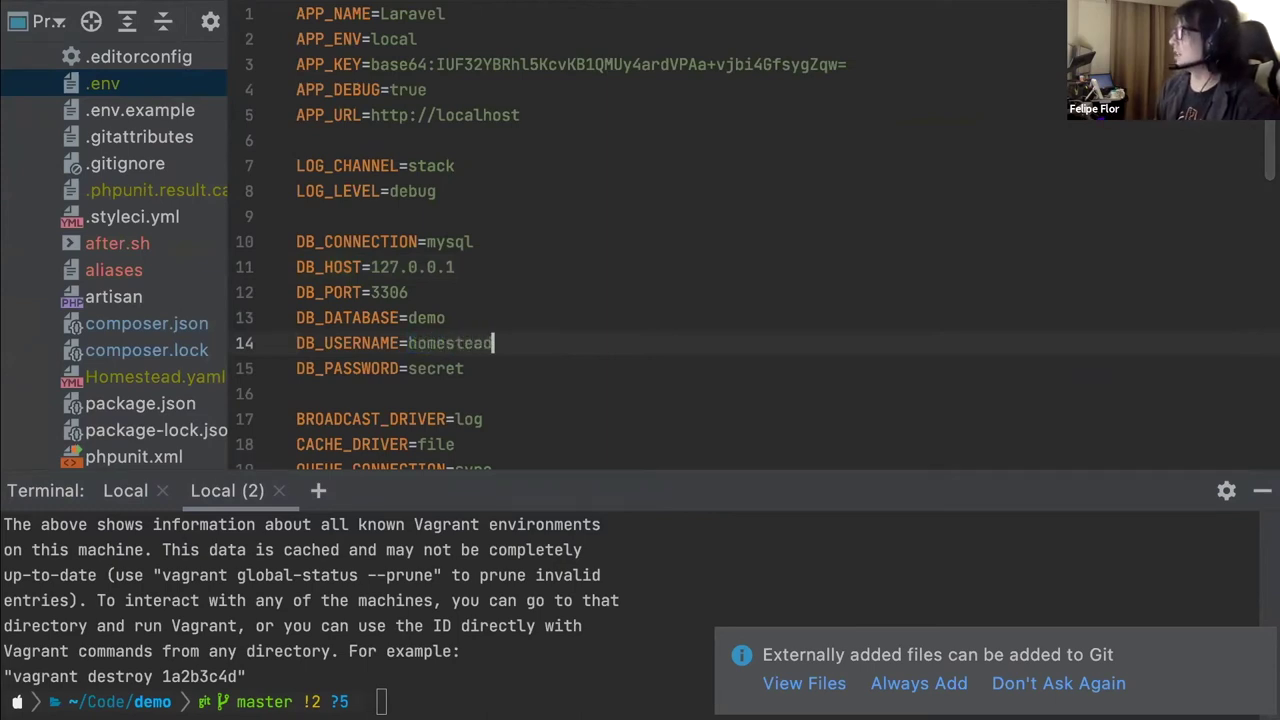
{"action": "left_click_drag", "start_coordinate": [455, 267], "coordinate": [370, 267]}
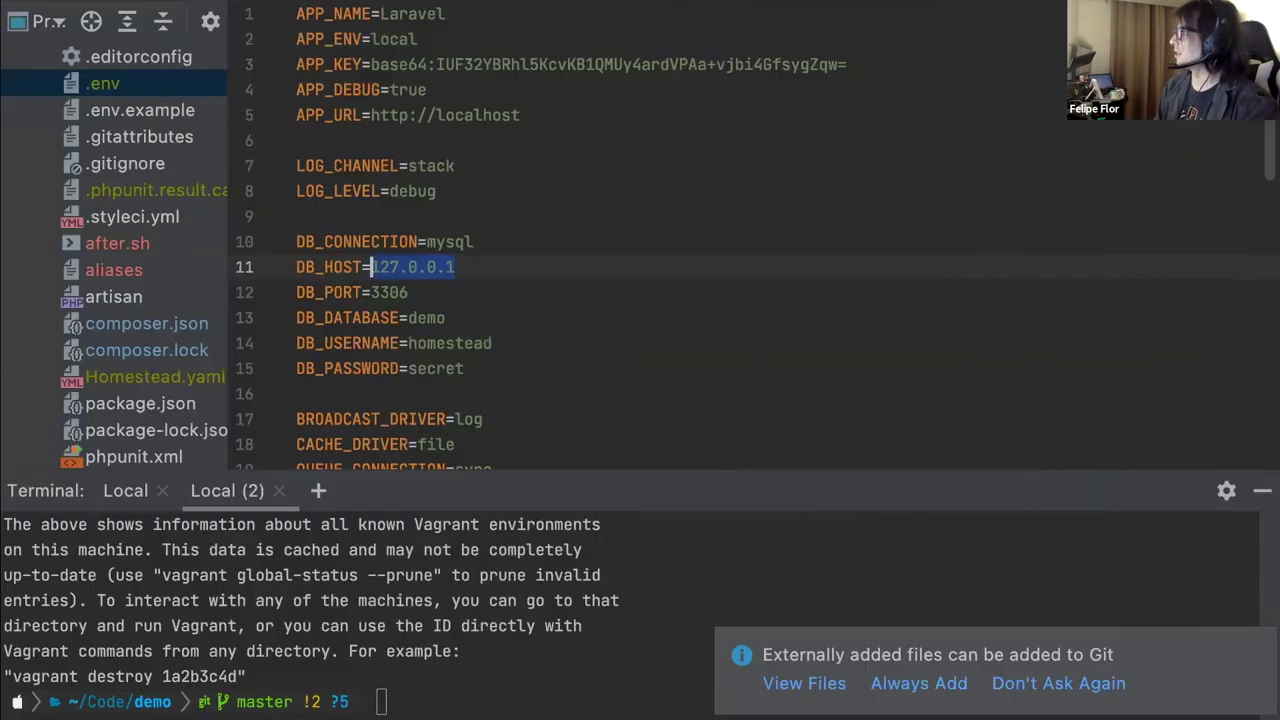
{"action": "type", "text": "homestead.demo"}
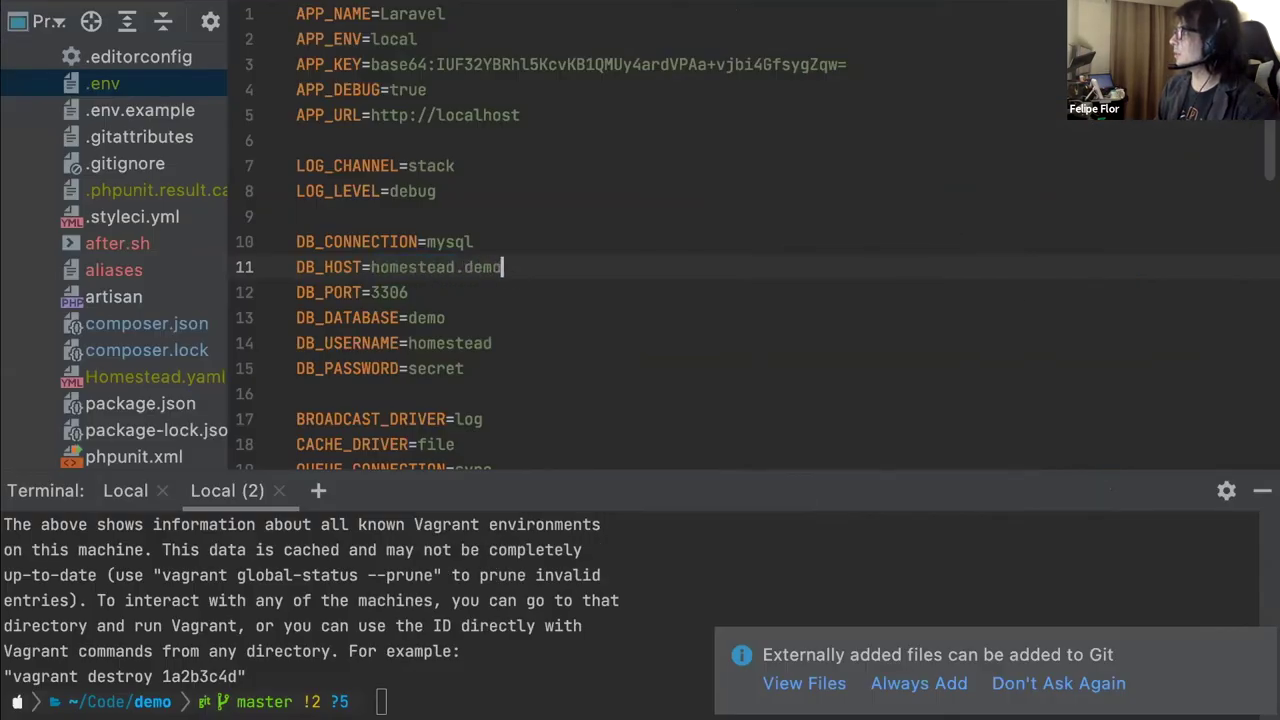
{"action": "left_click", "coordinate": [399, 267]}
{"action": "double_click", "coordinate": [389, 292]}
{"action": "double_click", "coordinate": [358, 241]}
{"action": "double_click", "coordinate": [409, 626]}
Run php artisan migrate --seed to create and seed the database tables
{"action": "type", "text": "php artisan"}
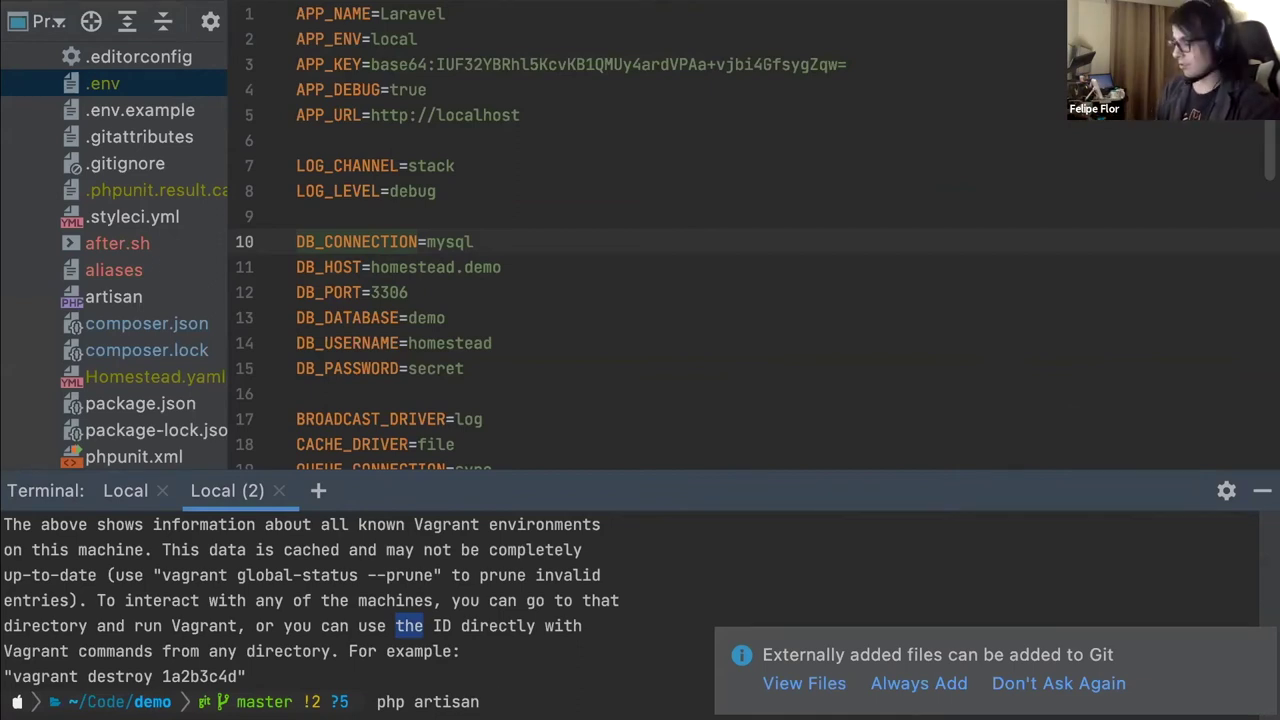
{"action": "type", "text": "migrate --seed"}
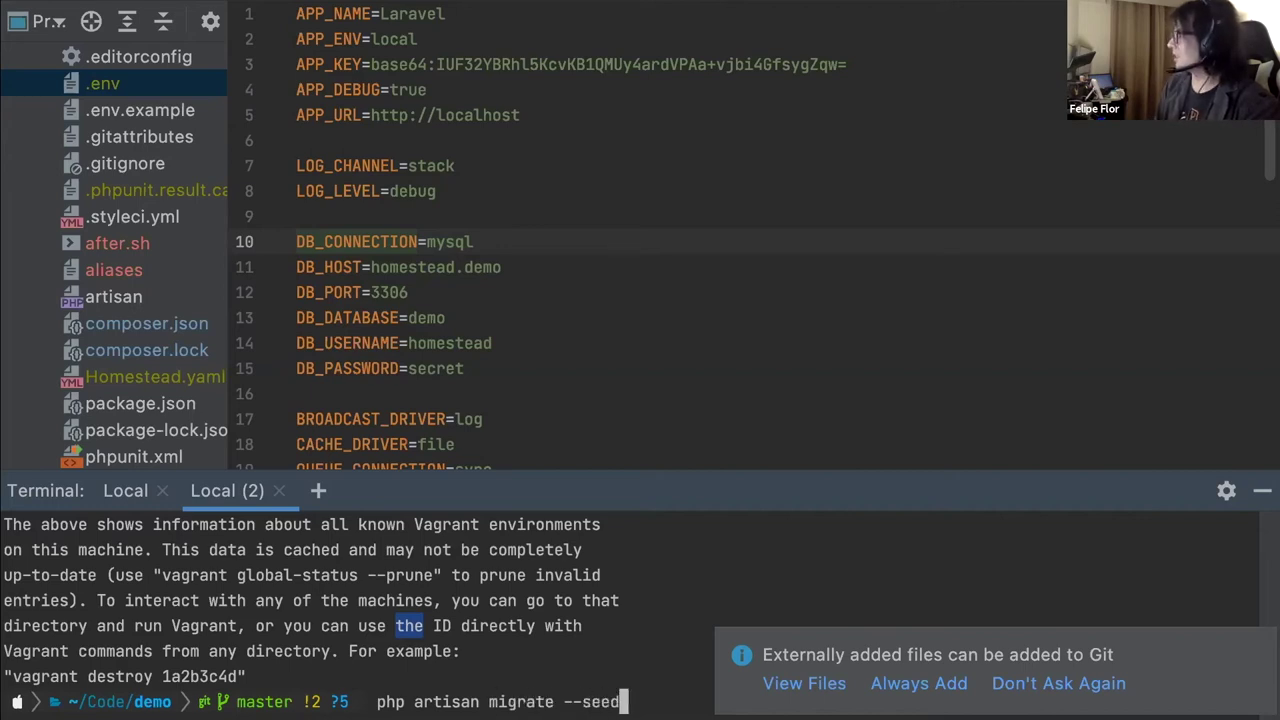
{"action": "key", "text": "Return"}
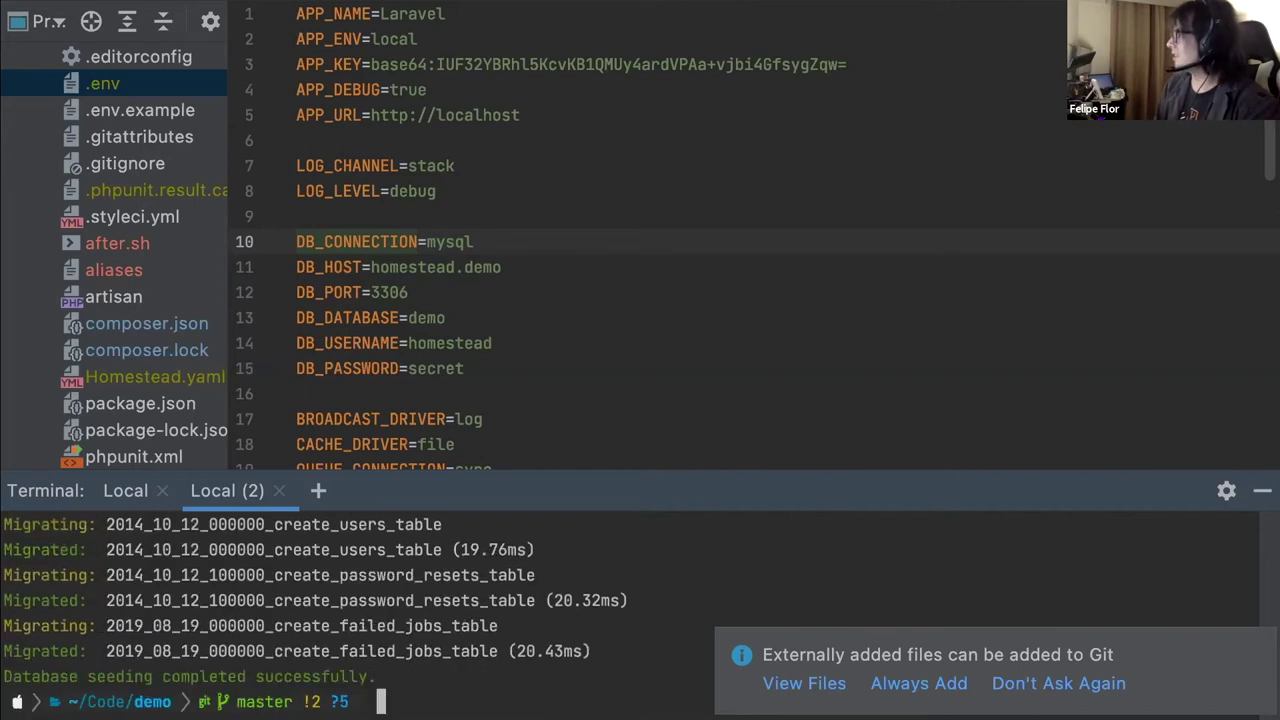
{"action": "left_click", "coordinate": [457, 444]}
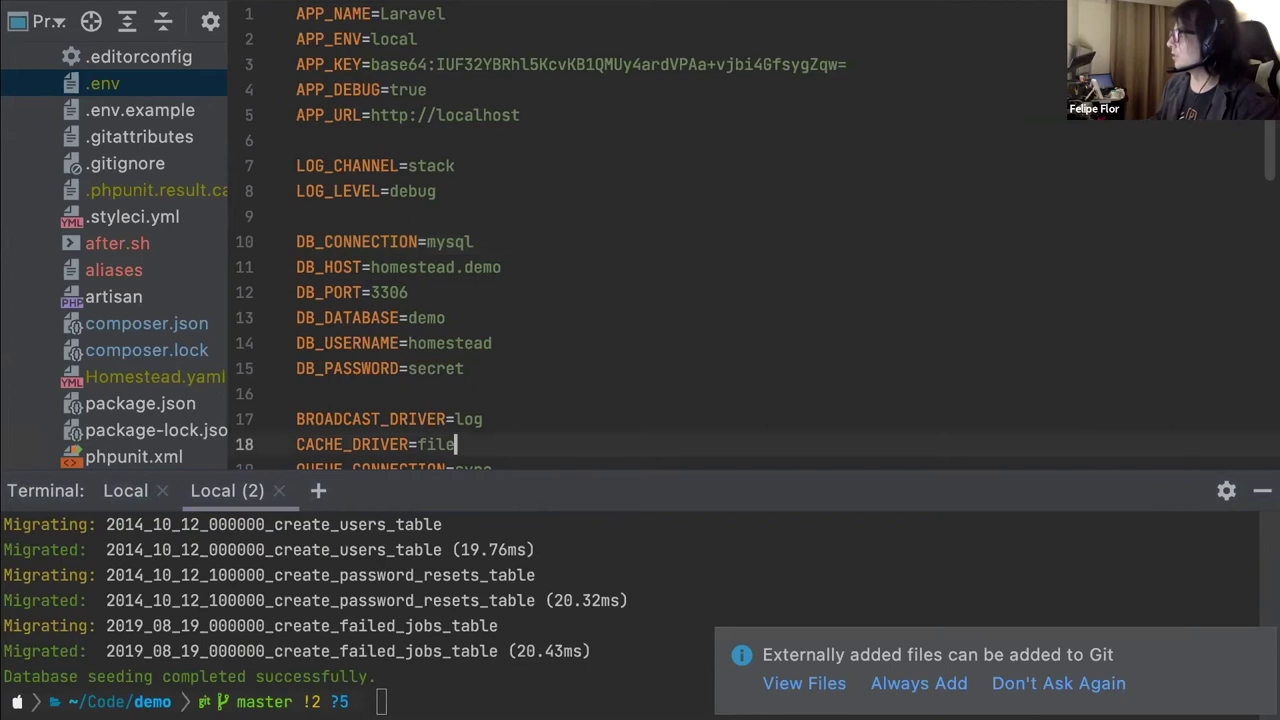
{"action": "key", "text": "super+Tab"}
Log in to the homestead.demo app using the saved autofill credentials
{"action": "left_click", "coordinate": [568, 365]}
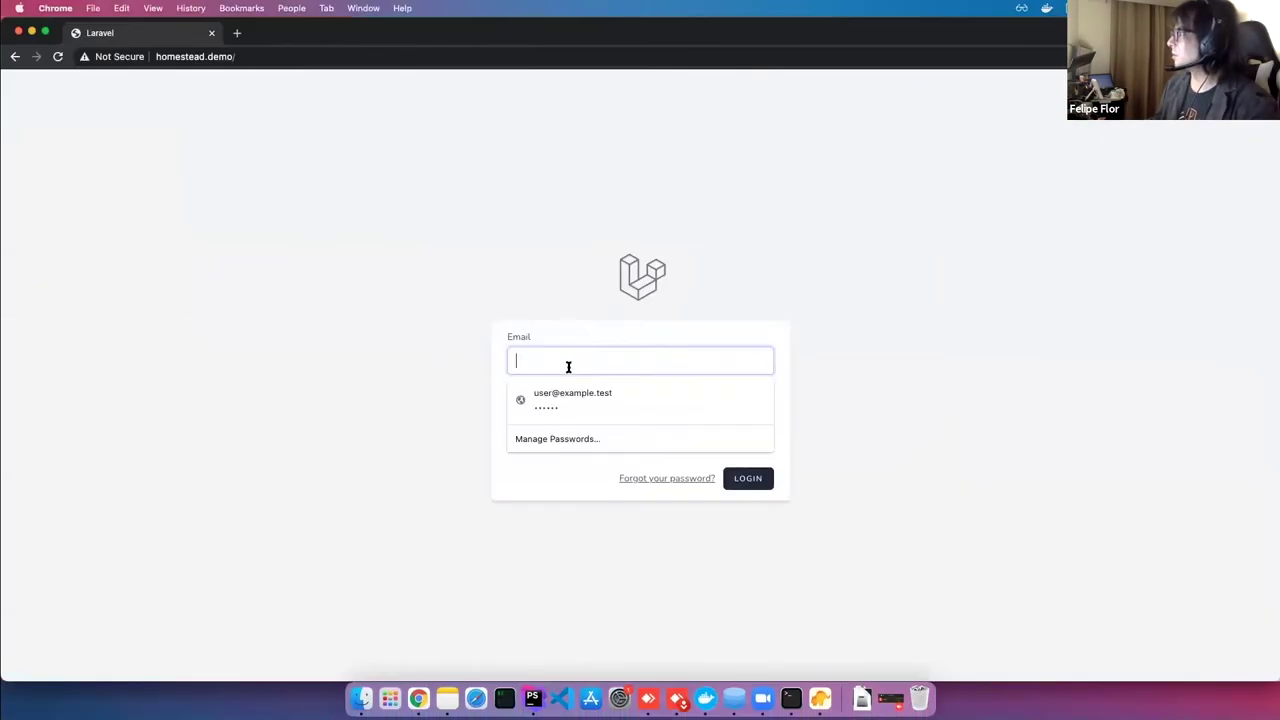
{"action": "left_click", "coordinate": [562, 393]}
{"action": "left_click", "coordinate": [751, 481]}
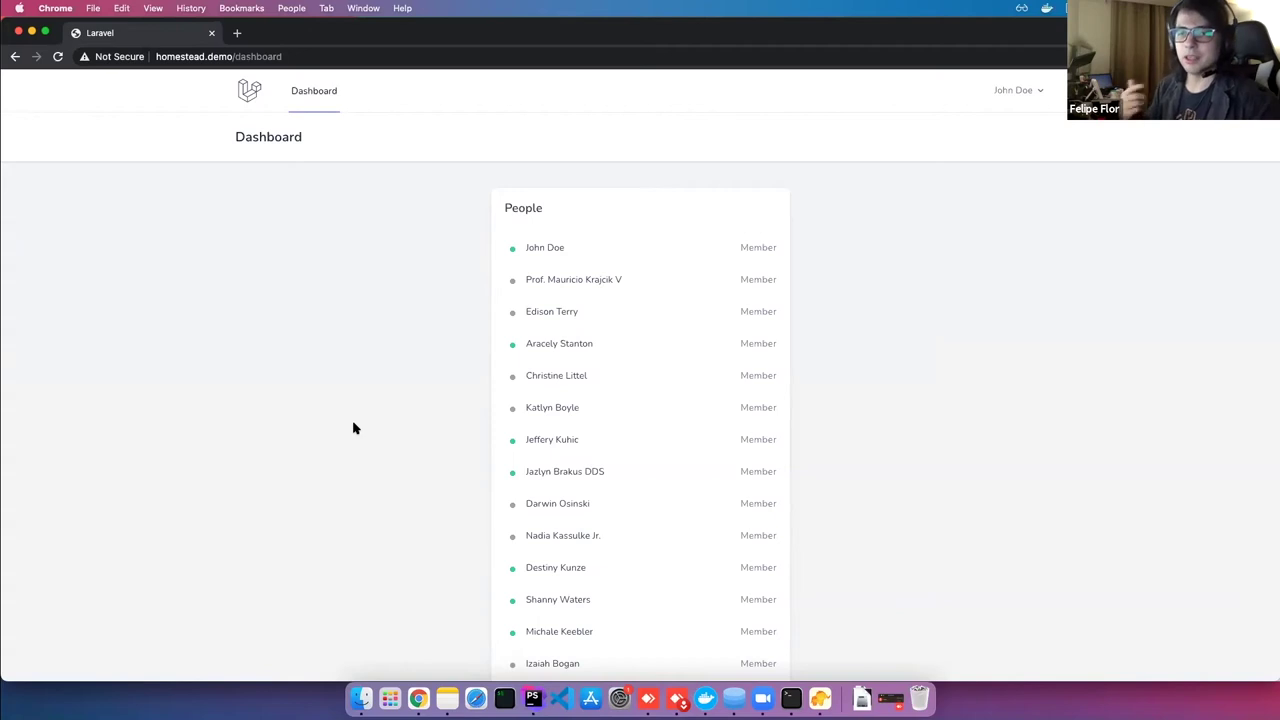
Enlarge the terminal and connect to the Homestead VM with vagrant ssh
{"action": "key", "text": "ctrl+Right"}
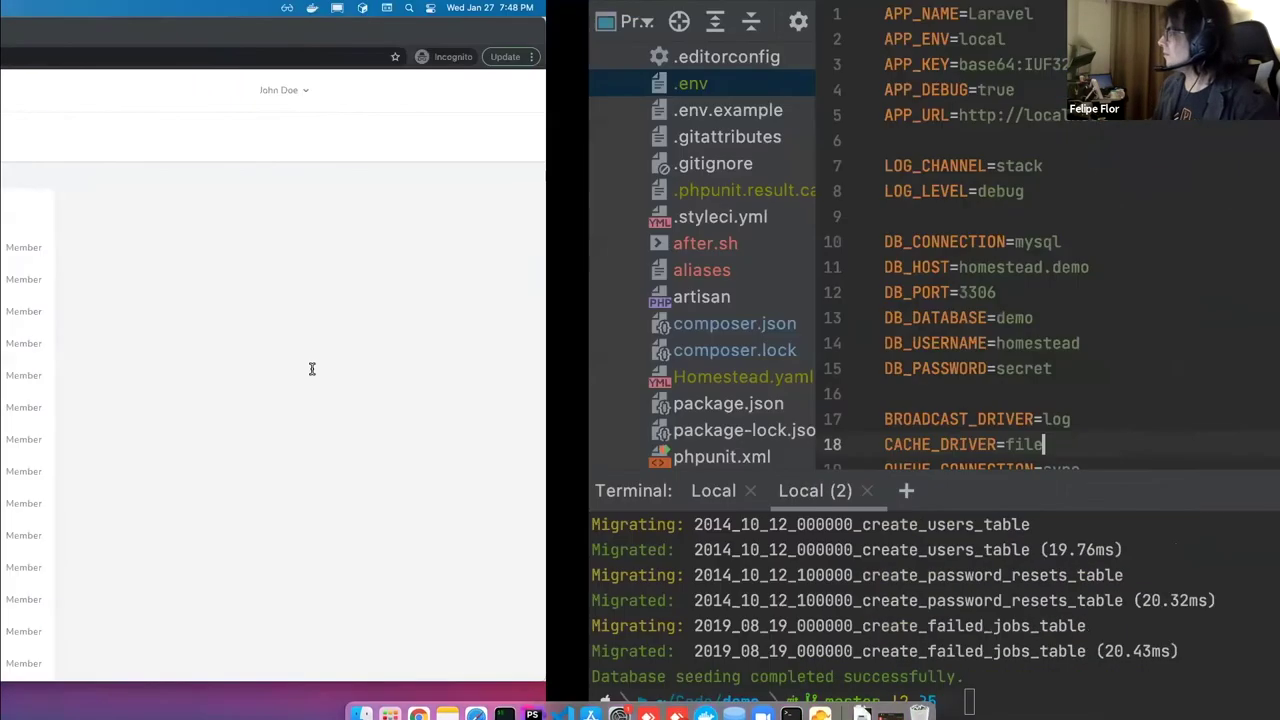
{"action": "left_click", "coordinate": [480, 373]}
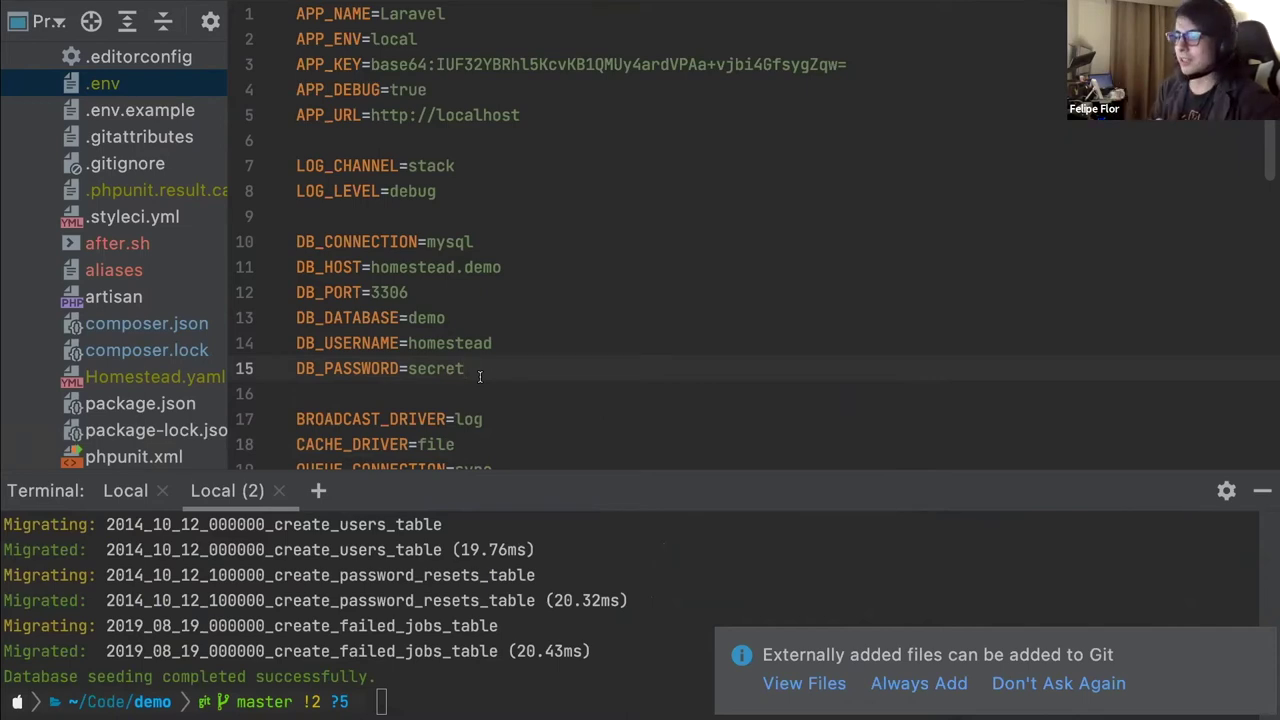
{"action": "left_click", "coordinate": [565, 637]}
{"action": "left_click_drag", "start_coordinate": [553, 480], "coordinate": [551, 325]}
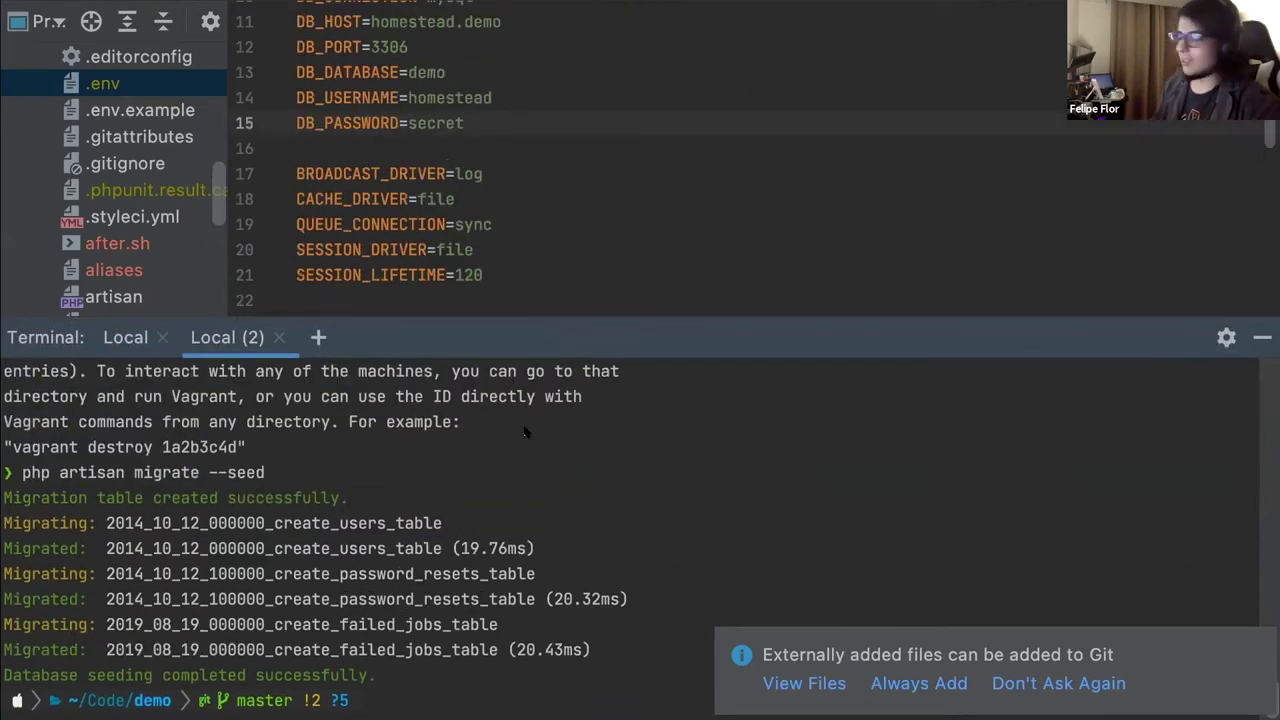
{"action": "type", "text": "vagra"}
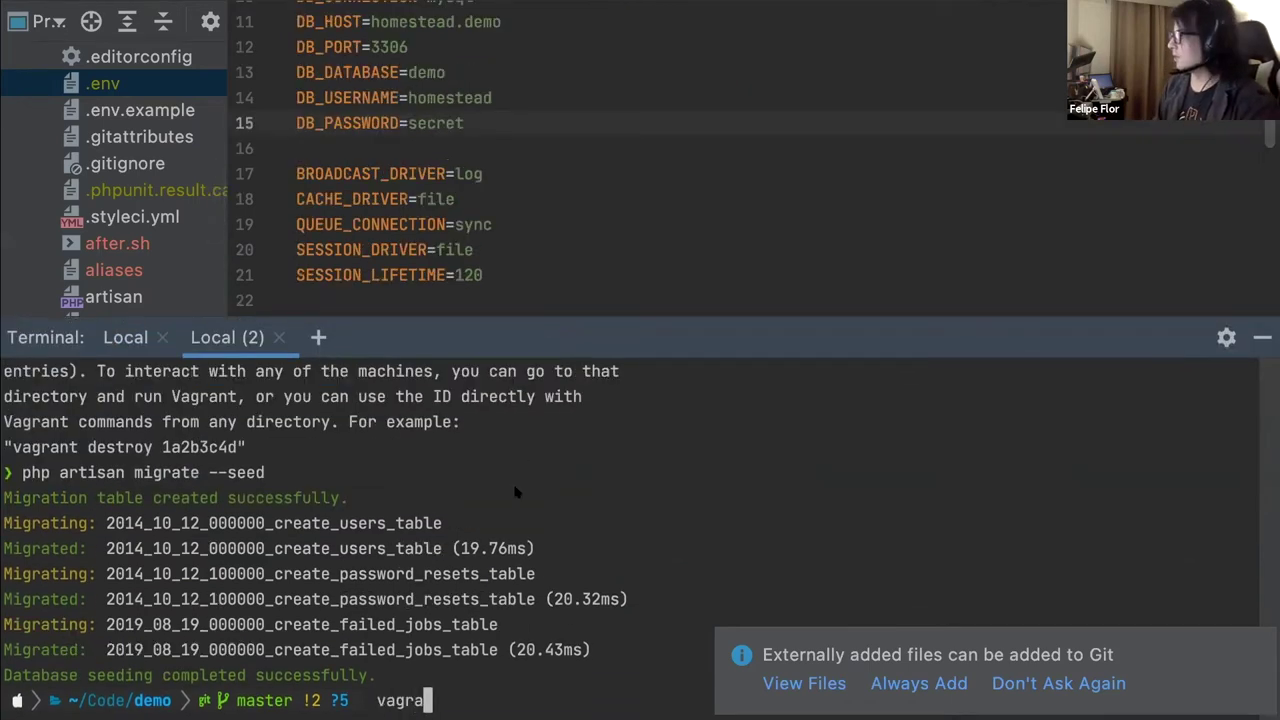
{"action": "type", "text": "nt ssh"}
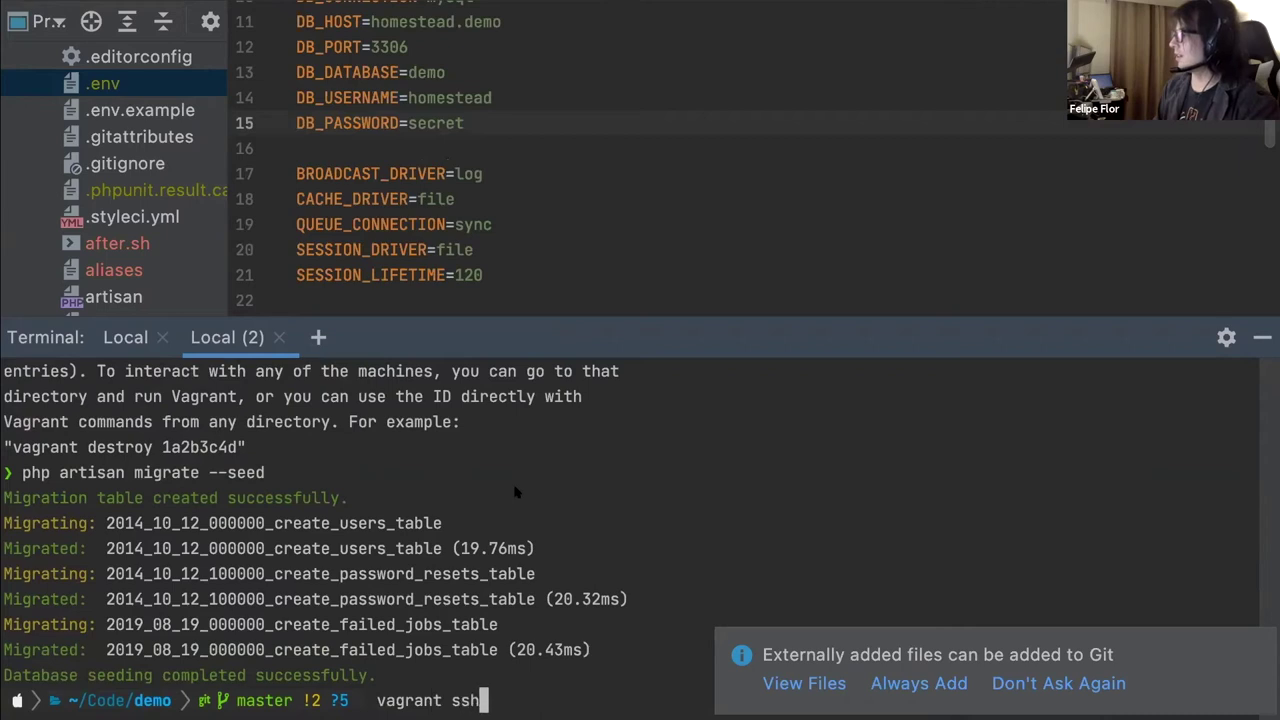
{"action": "key", "text": "Return"}
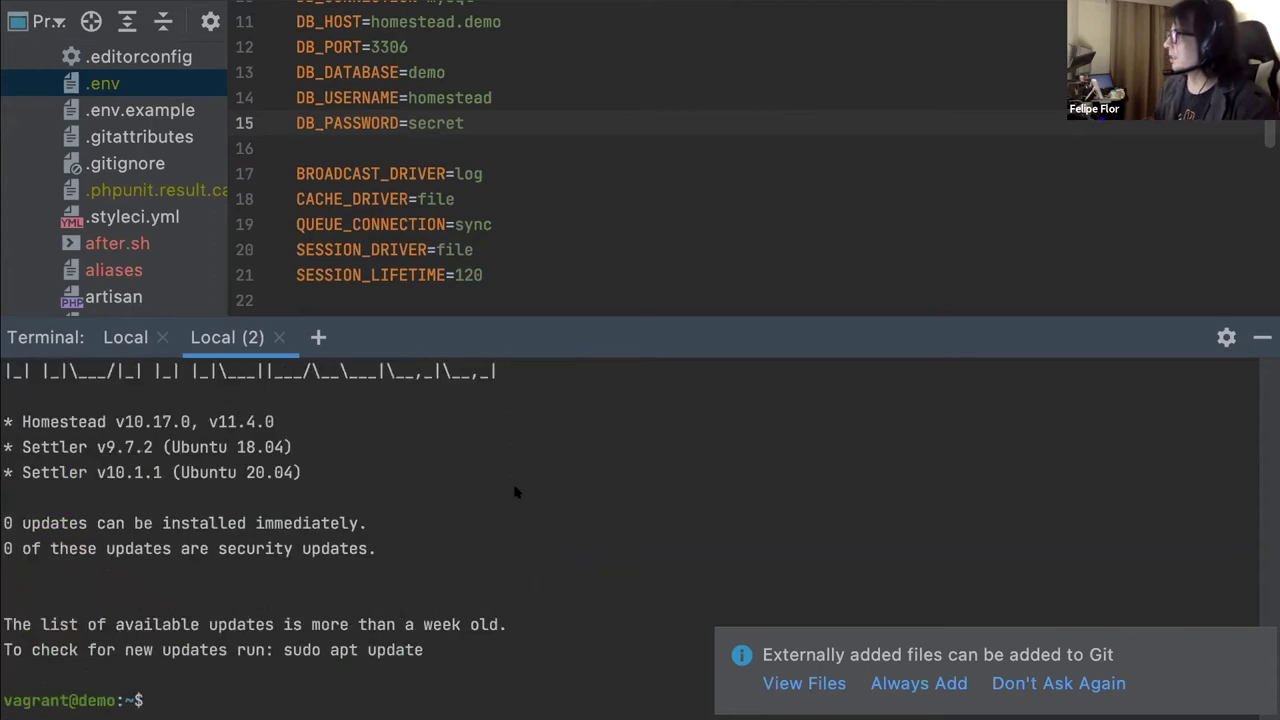
Change into /etc/nginx/sites-enabled and list the enabled site configs
{"action": "key", "text": "ctrl+shift+Up"}
{"action": "type", "text": "cd /etc/ng"}
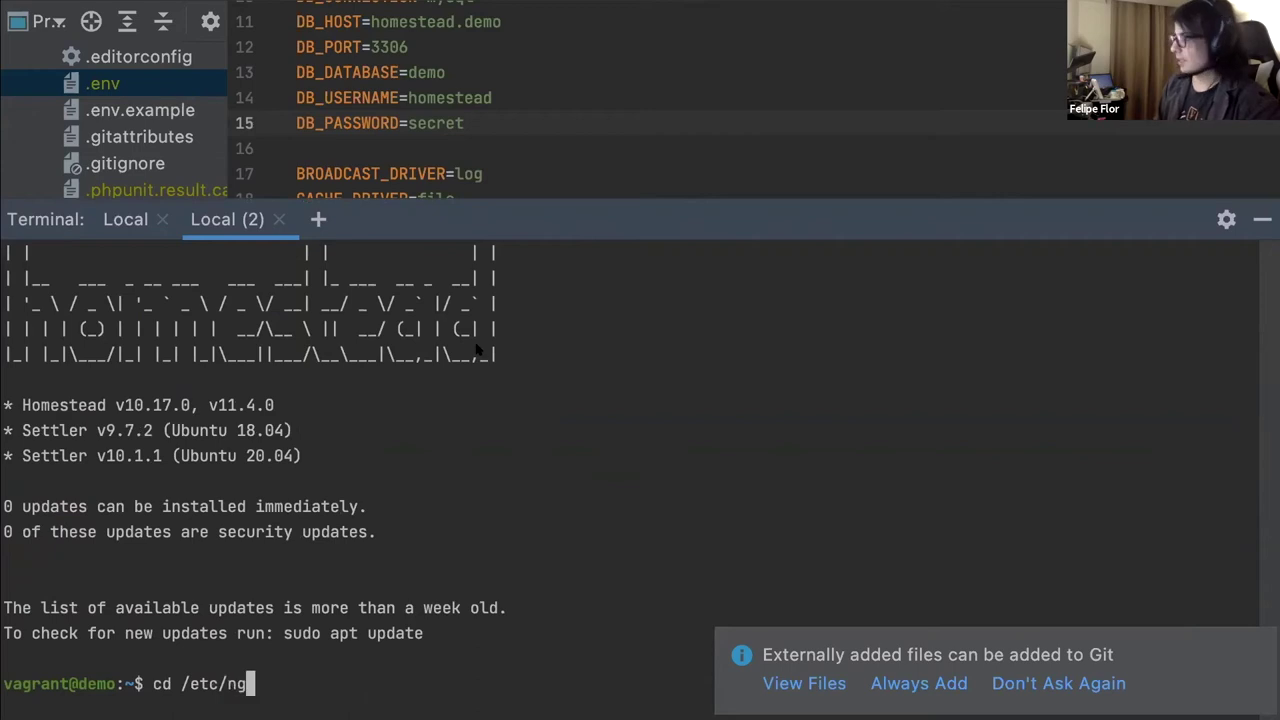
{"action": "type", "text": "inx/sites-en"}
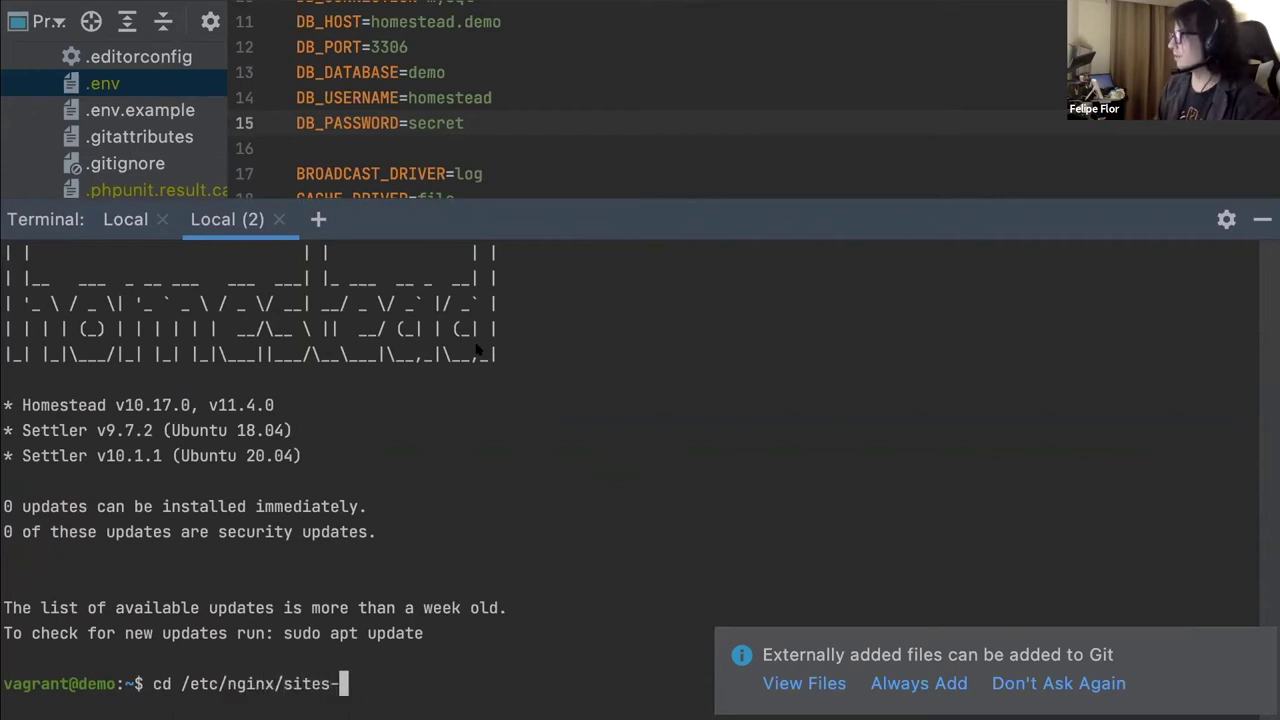
{"action": "key", "text": "Tab"}
{"action": "key", "text": "Return"}
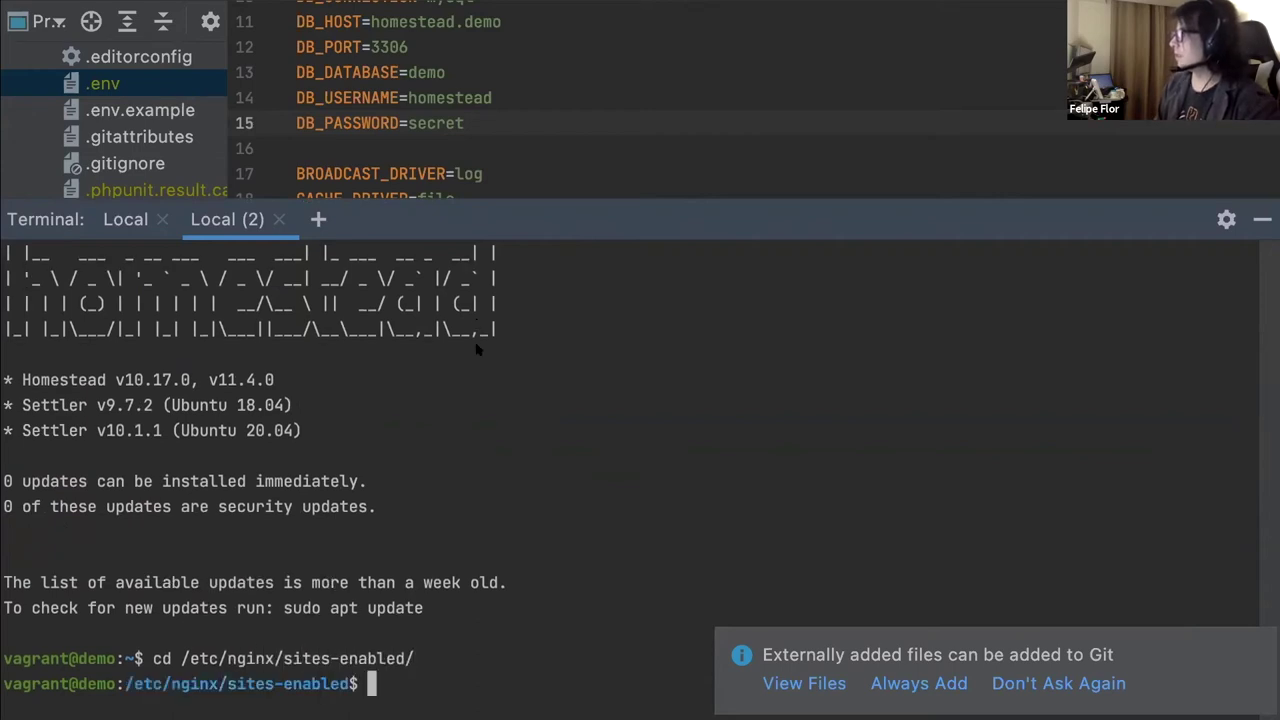
{"action": "type", "text": "ls"}
{"action": "key", "text": "Return"}
Open the homestead.demo site config in vim
{"action": "left_click_drag", "start_coordinate": [134, 658], "coordinate": [4, 658]}
{"action": "key", "text": "super+c"}
{"action": "type", "text": "vim ho"}
{"action": "key", "text": "Tab"}
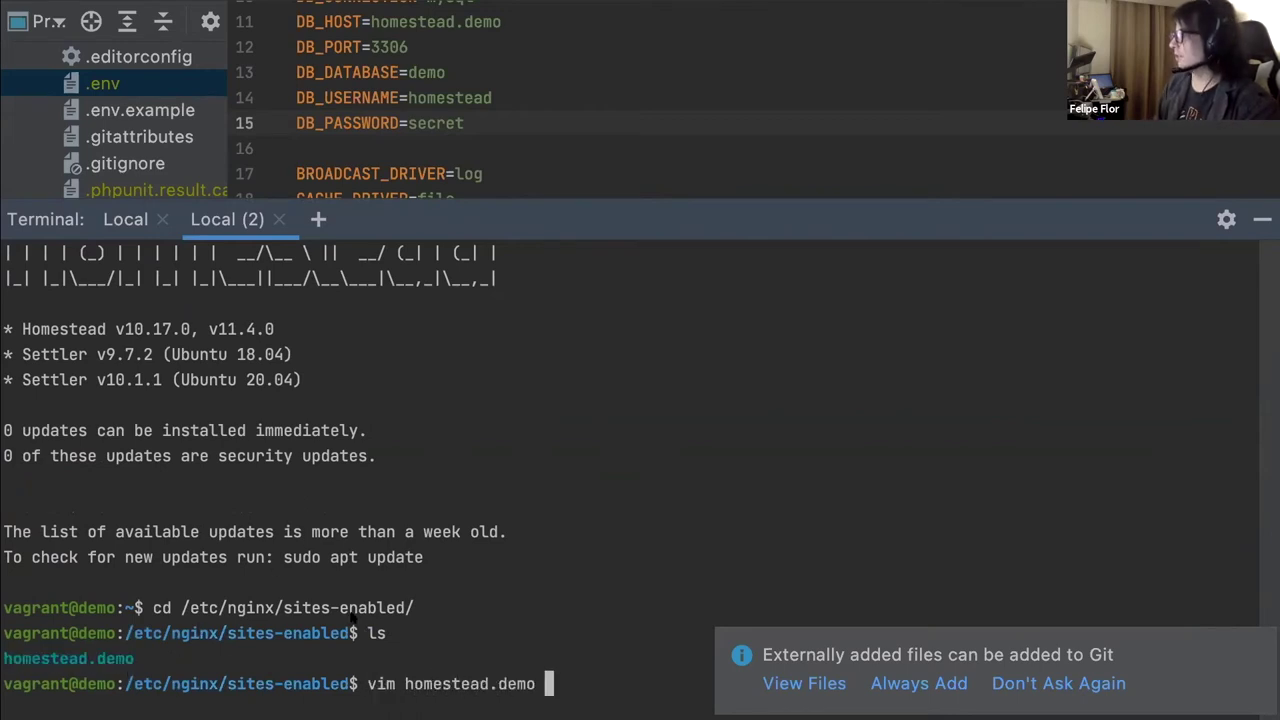
{"action": "key", "text": "Return"}
{"action": "key", "text": "j"}
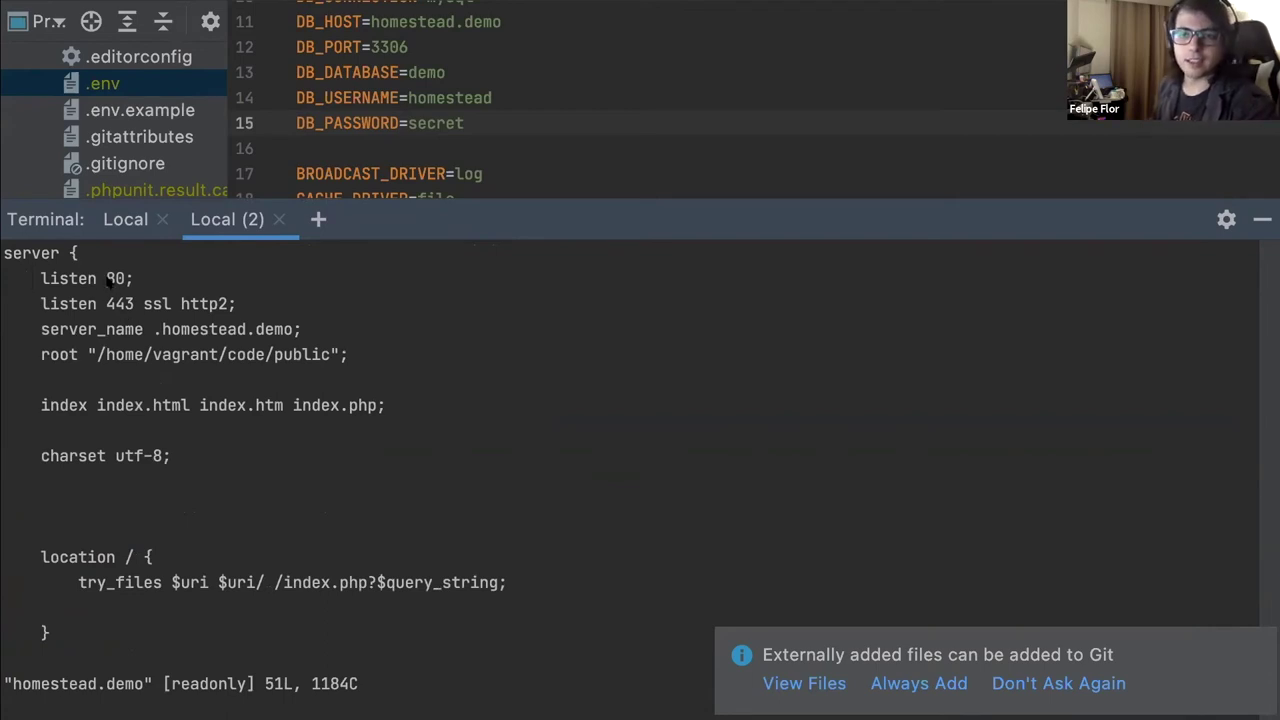
Review the listen 80 and 443 directives at the top of the server block
{"action": "left_click_drag", "start_coordinate": [88, 285], "coordinate": [133, 305]}
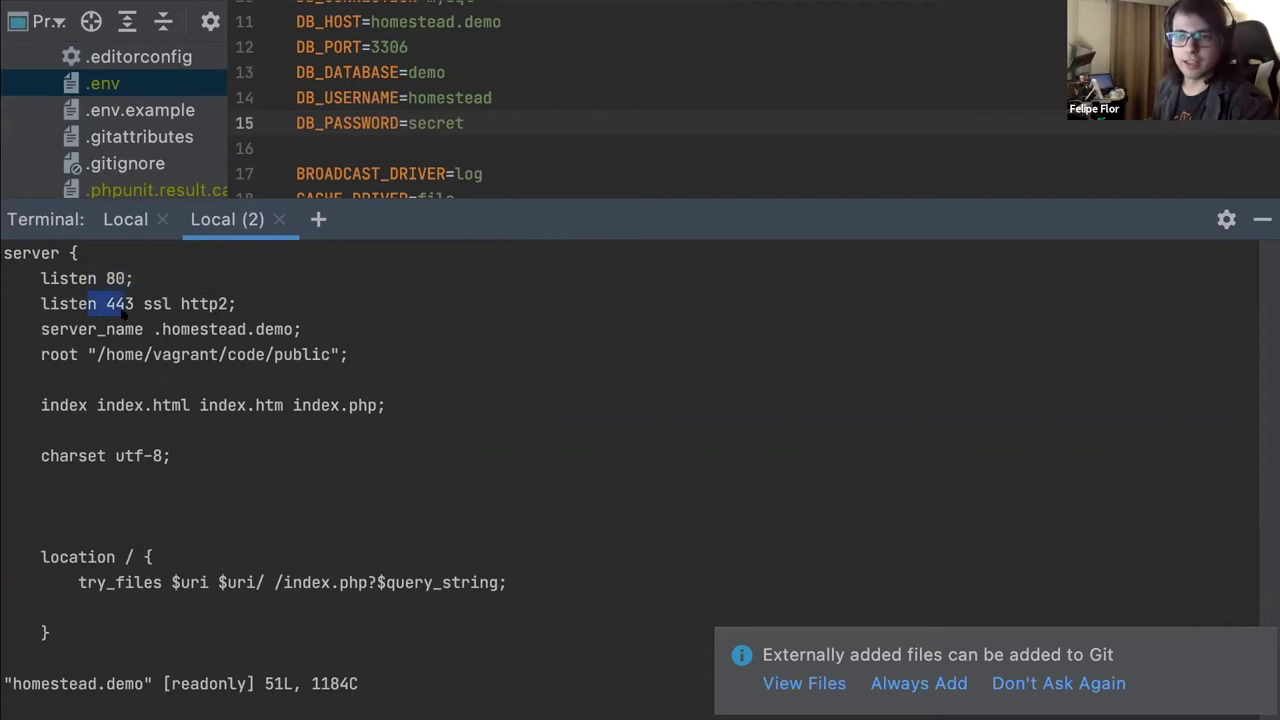
{"action": "left_click", "coordinate": [123, 311]}
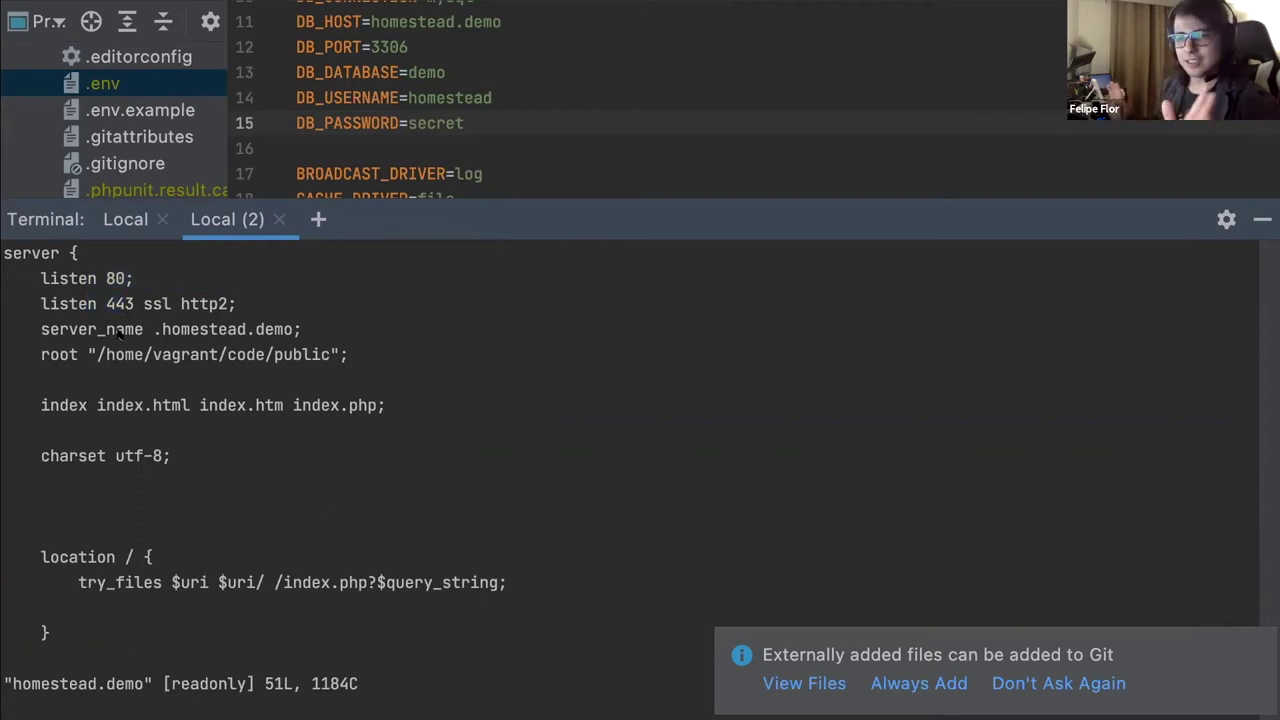
{"action": "key", "text": "Right"}
{"action": "key", "text": "Right"}
{"action": "key", "text": "Right"}
{"action": "key", "text": "Right"}
{"action": "key", "text": "Right"}
{"action": "key", "text": "Right"}
{"action": "key", "text": "Right"}
{"action": "key", "text": "Right"}
{"action": "key", "text": "Down"}
{"action": "key", "text": "Down"}
{"action": "key", "text": "Down"}
{"action": "key", "text": "Down"}
{"action": "key", "text": "Up"}
{"action": "key", "text": "Up"}
Move down to ssl_certificate and highlight /etc/ssl/certs/homestead.demo.crt
{"action": "key", "text": "Down"}
{"action": "key", "text": "Down"}
{"action": "key", "text": "Up"}
{"action": "key", "text": "Down"}
{"action": "key", "text": "Down"}
{"action": "key", "text": "Down"}
{"action": "key", "text": "Down"}
{"action": "key", "text": "Down"}
{"action": "key", "text": "Down"}
{"action": "key", "text": "Down"}
{"action": "key", "text": "Down"}
{"action": "key", "text": "Down"}
{"action": "key", "text": "Down"}
{"action": "key", "text": "Down"}
{"action": "key", "text": "Down"}
{"action": "key", "text": "Down"}
{"action": "key", "text": "Down"}
{"action": "key", "text": "Down"}
{"action": "key", "text": "Down"}
{"action": "key", "text": "Down"}
{"action": "key", "text": "Down"}
{"action": "key", "text": "Down"}
{"action": "key", "text": "Down"}
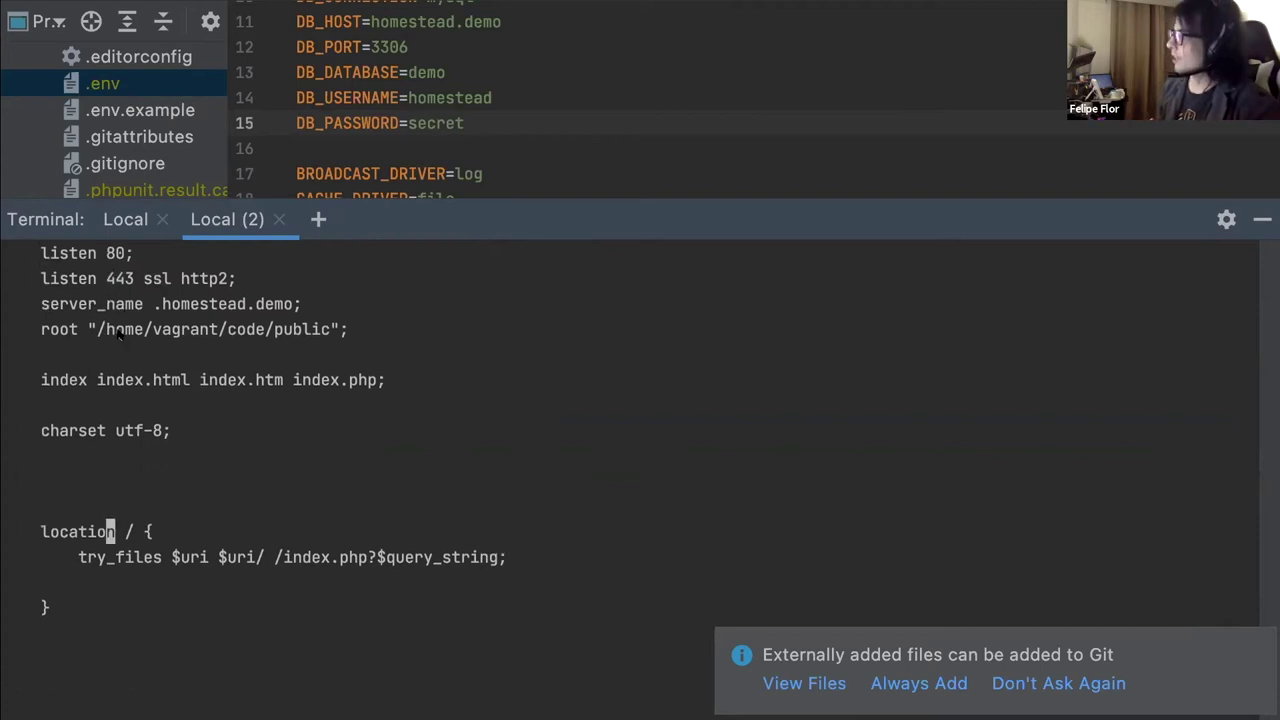
{"action": "key", "text": "Down"}
{"action": "key", "text": "Down"}
{"action": "key", "text": "Down"}
{"action": "key", "text": "Down"}
{"action": "key", "text": "Down"}
{"action": "key", "text": "Down"}
{"action": "key", "text": "Down"}
{"action": "key", "text": "Down"}
{"action": "key", "text": "Down"}
{"action": "key", "text": "Down"}
{"action": "key", "text": "Down"}
{"action": "key", "text": "Down"}
{"action": "key", "text": "Down"}
{"action": "key", "text": "Down"}
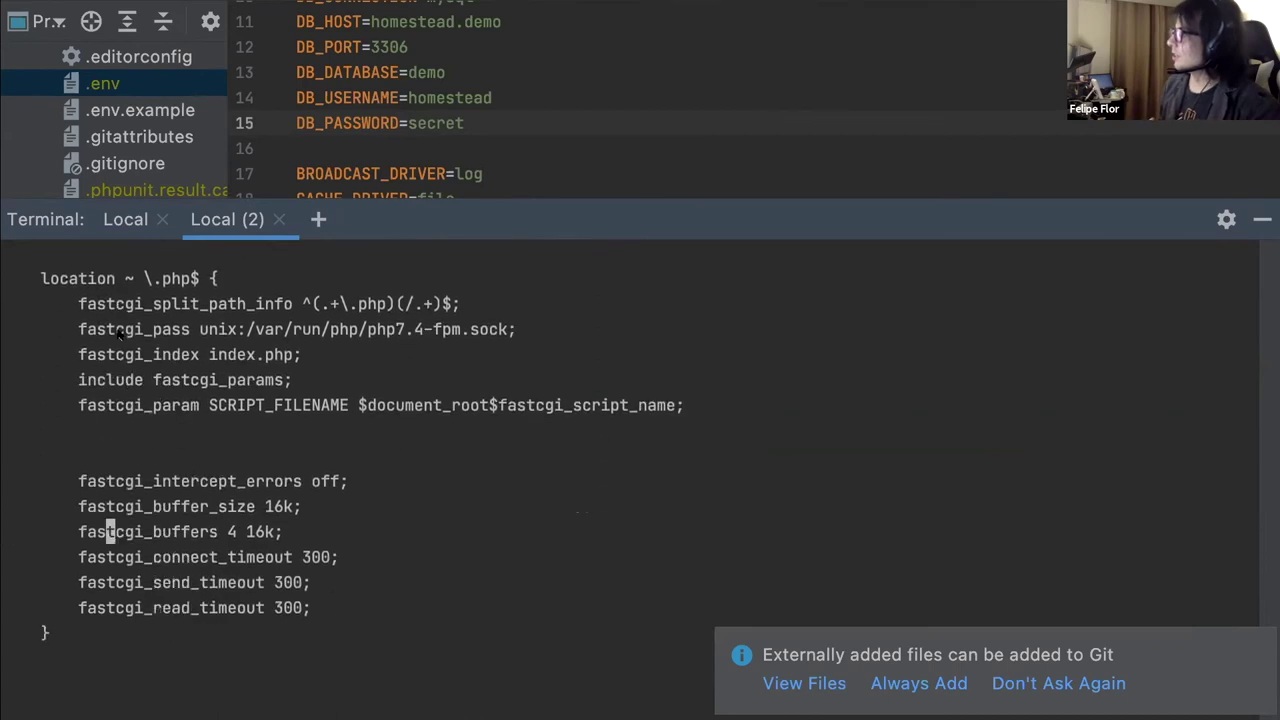
{"action": "key", "text": "Down"}
{"action": "key", "text": "Down"}
{"action": "key", "text": "Down"}
{"action": "key", "text": "Down"}
{"action": "key", "text": "Down"}
{"action": "key", "text": "Down"}
{"action": "key", "text": "Right"}
{"action": "key", "text": "Right"}
{"action": "key", "text": "Right"}
{"action": "key", "text": "Right"}
{"action": "key", "text": "Right"}
{"action": "key", "text": "Right"}
{"action": "key", "text": "Right"}
{"action": "key", "text": "Right"}
{"action": "key", "text": "Right"}
{"action": "key", "text": "Right"}
{"action": "key", "text": "Right"}
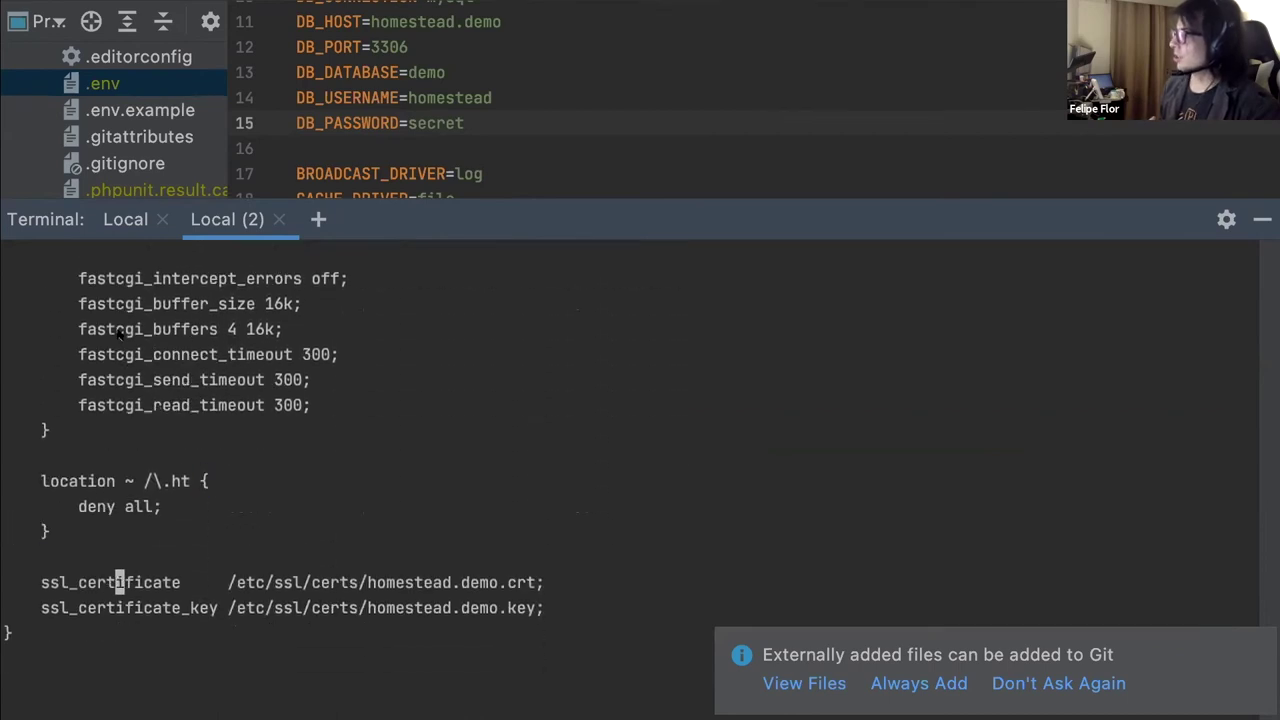
{"action": "key", "text": "Right"}
{"action": "key", "text": "Right"}
{"action": "key", "text": "Right"}
{"action": "key", "text": "Right"}
{"action": "key", "text": "Right"}
{"action": "key", "text": "Right"}
{"action": "key", "text": "Right"}
{"action": "key", "text": "Right"}
{"action": "key", "text": "Right"}
{"action": "key", "text": "Right"}
{"action": "key", "text": "Right"}
{"action": "key", "text": "Right"}
{"action": "key", "text": "Right"}
{"action": "key", "text": "Right"}
{"action": "key", "text": "Right"}
{"action": "key", "text": "Right"}
{"action": "key", "text": "Right"}
{"action": "key", "text": "Right"}
{"action": "key", "text": "Right"}
{"action": "key", "text": "Right"}
{"action": "key", "text": "Left"}
{"action": "key", "text": "Left"}
{"action": "key", "text": "Left"}
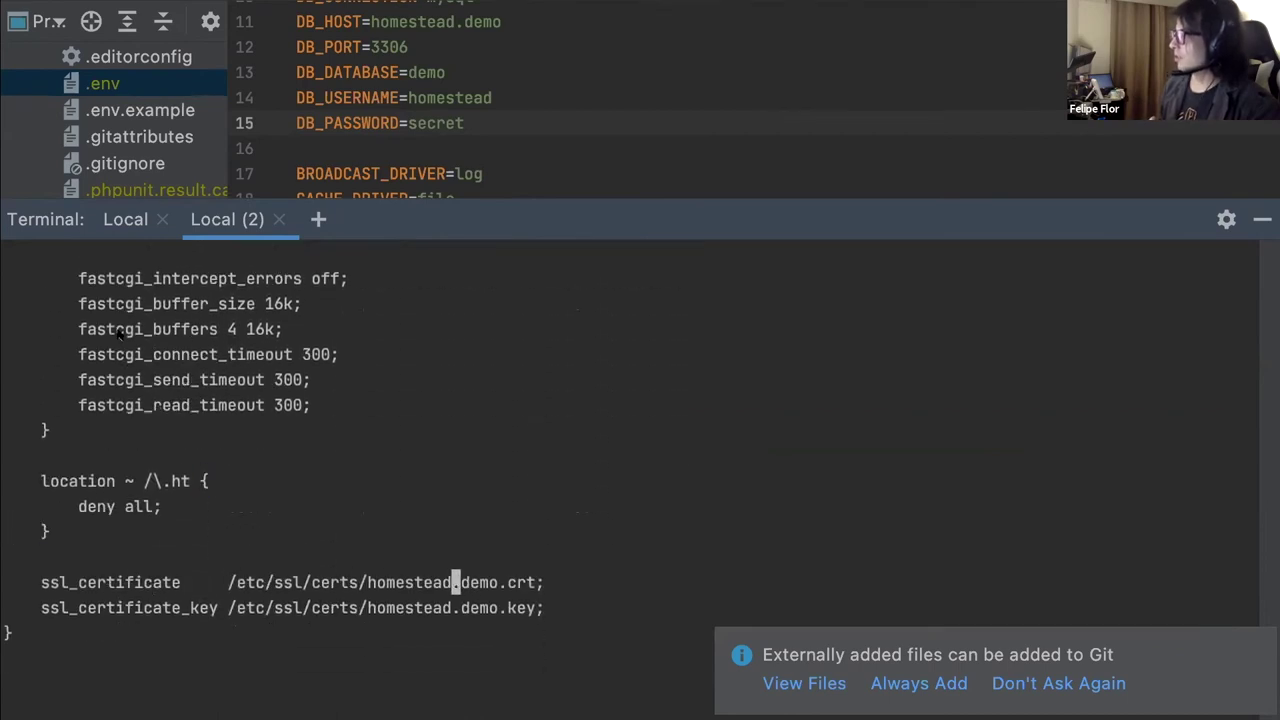
{"action": "double_click", "coordinate": [238, 589]}
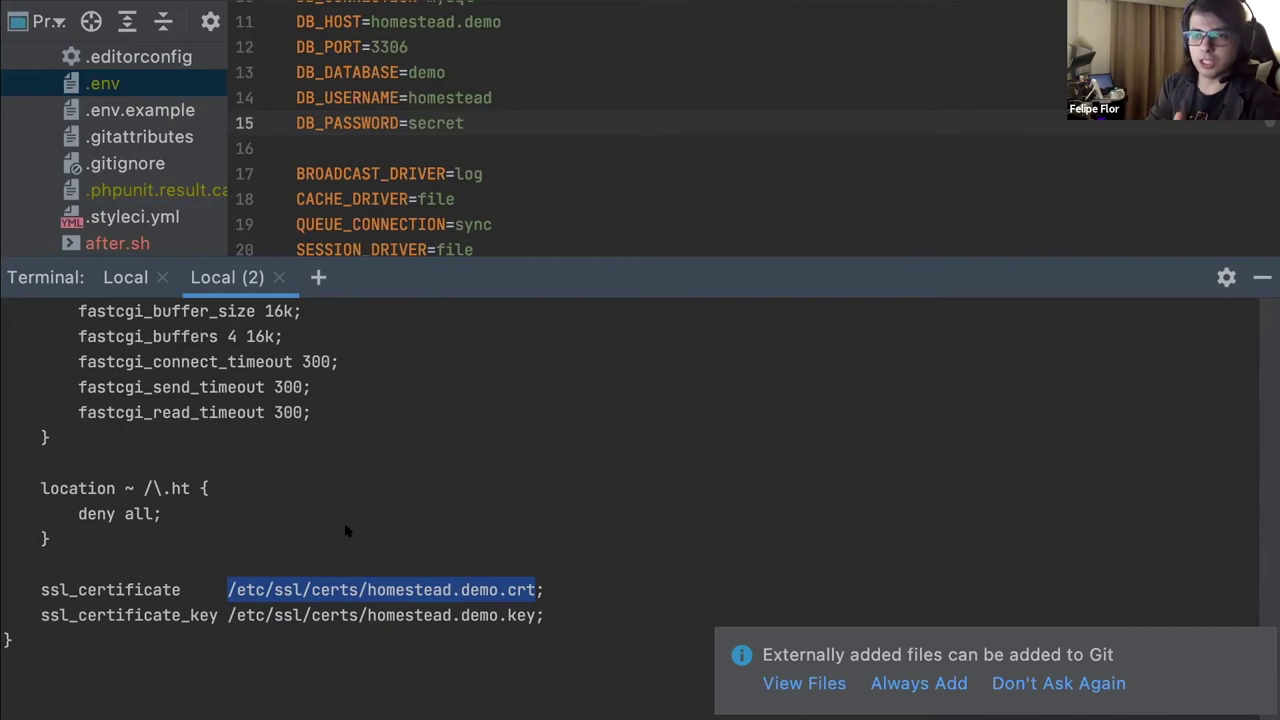
Open Homestead.yaml and locate the folder mapping to /home/vagrant/code
{"action": "left_click", "coordinate": [399, 96]}
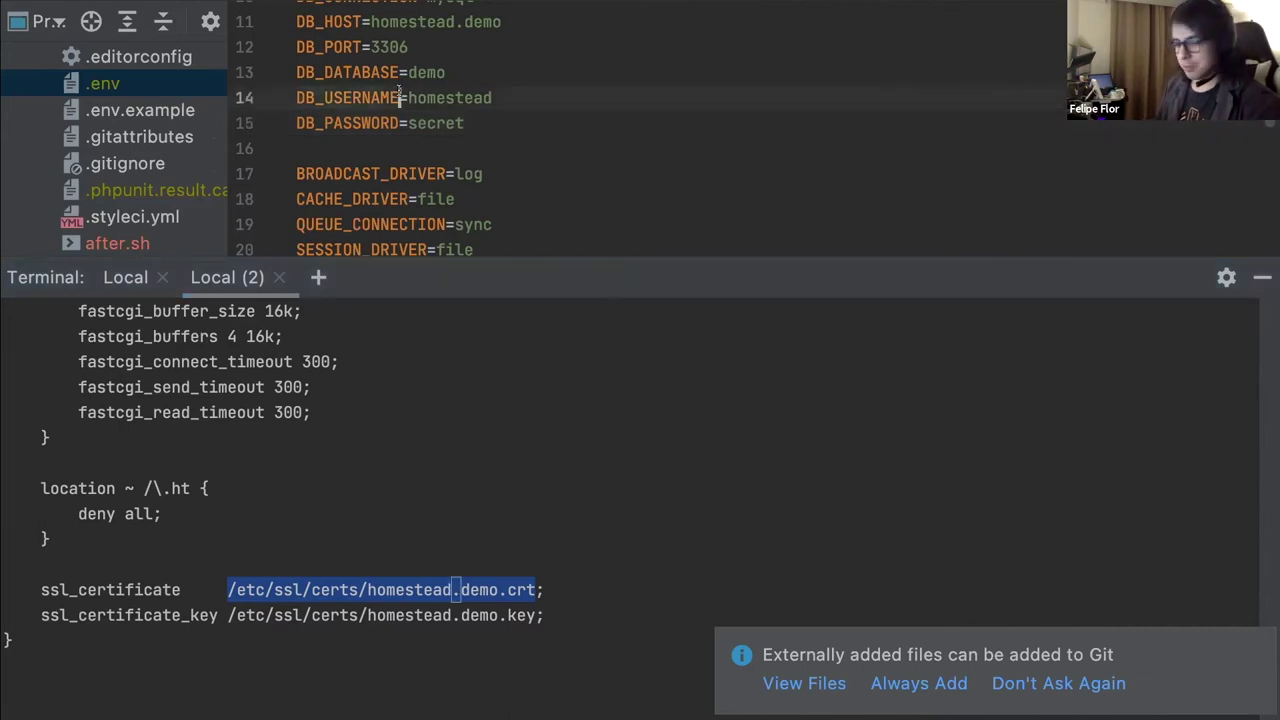
{"action": "key", "text": "super+e"}
{"action": "key", "text": "Return"}
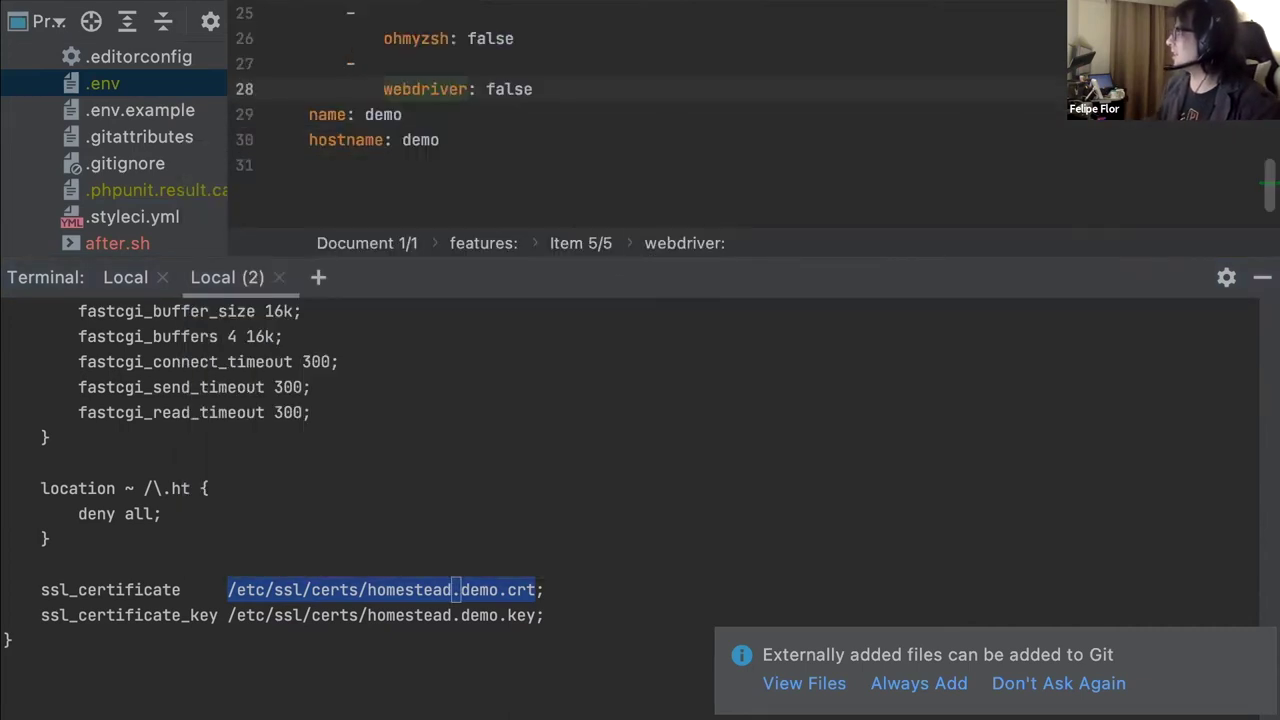
{"action": "key", "text": "ctrl+shift+Down"}
{"action": "key", "text": "ctrl+shift+Down"}
{"action": "scroll", "coordinate": [640, 180], "scroll_direction": "up", "scroll_amount": 6}
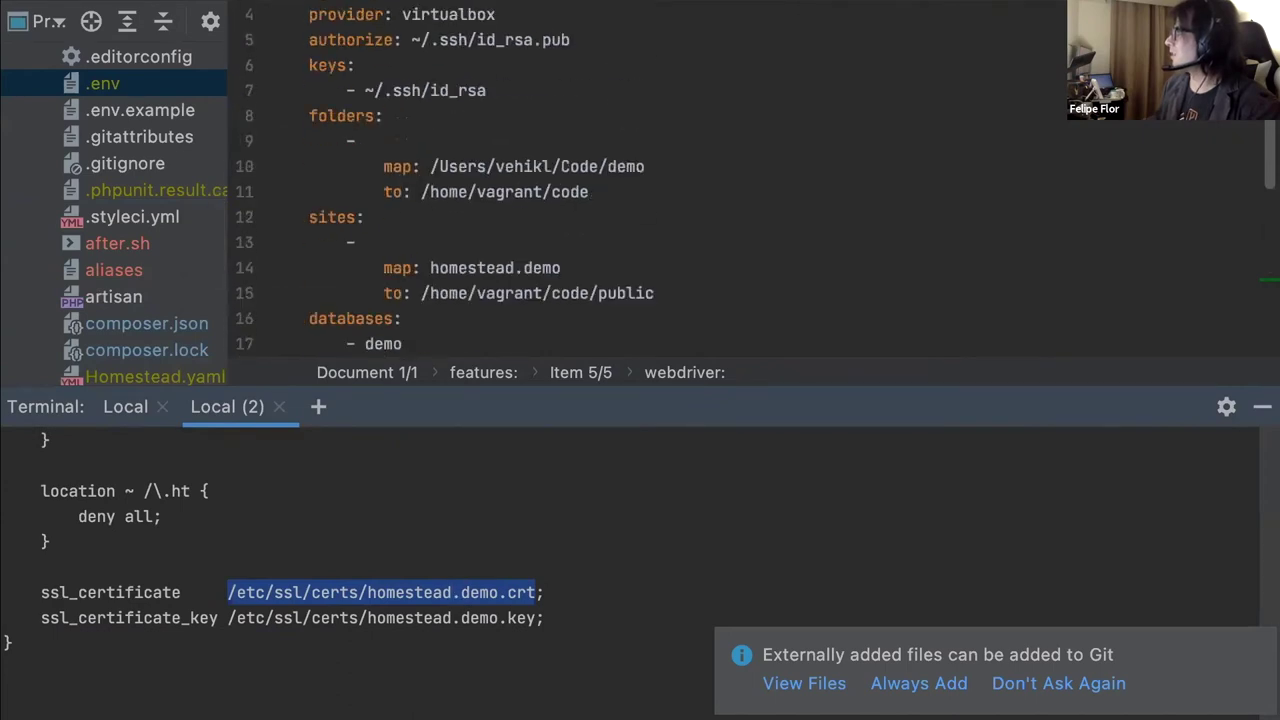
{"action": "left_click", "coordinate": [345, 115]}
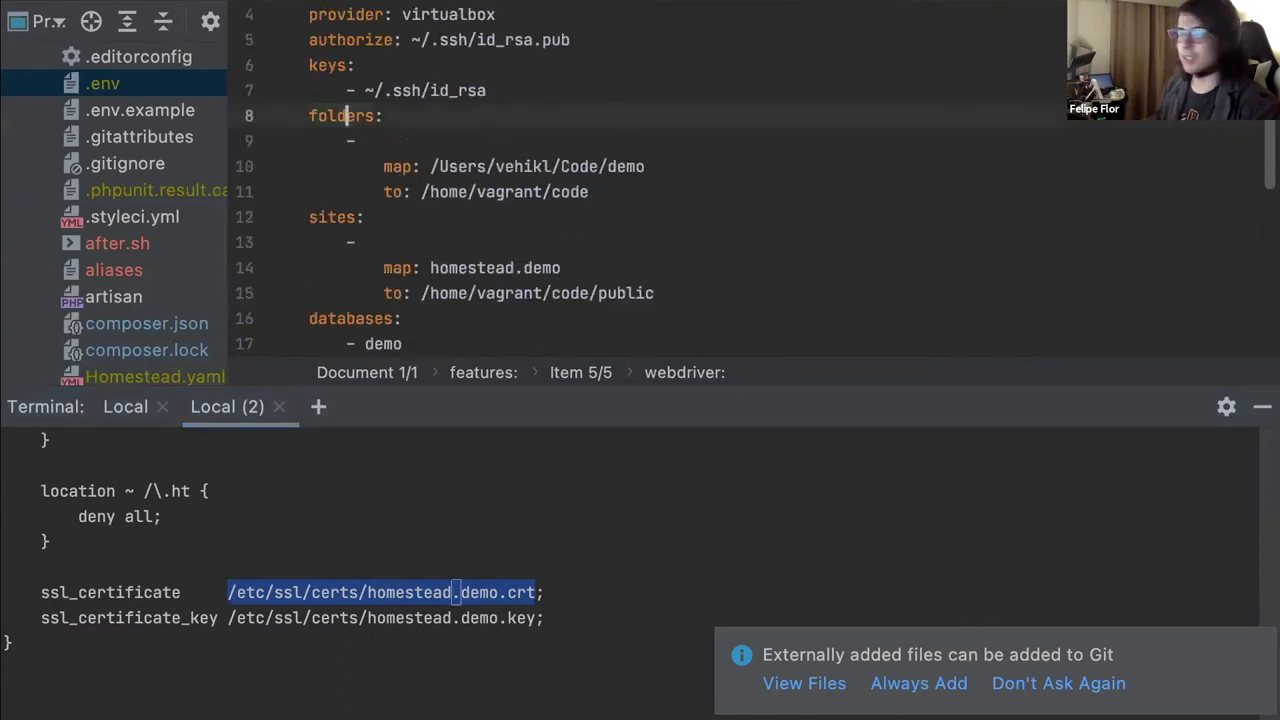
{"action": "left_click_drag", "start_coordinate": [422, 166], "coordinate": [648, 166]}
{"action": "left_click", "coordinate": [648, 166]}
{"action": "triple_click", "coordinate": [510, 191]}
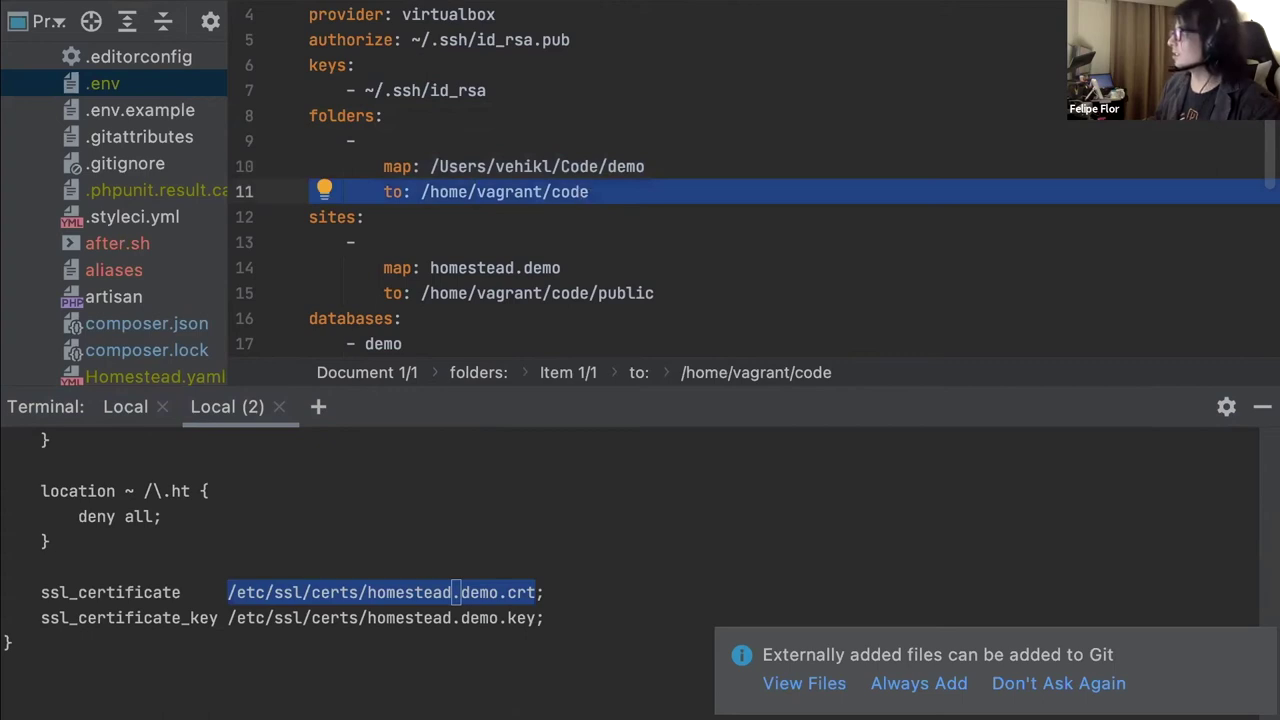
Quit vim and copy /etc/ssl/certs/homestead.demo.crt to /home/vagrant/code
{"action": "key", "text": "alt+F12"}
{"action": "type", "text": ":q!"}
{"action": "key", "text": "Return"}
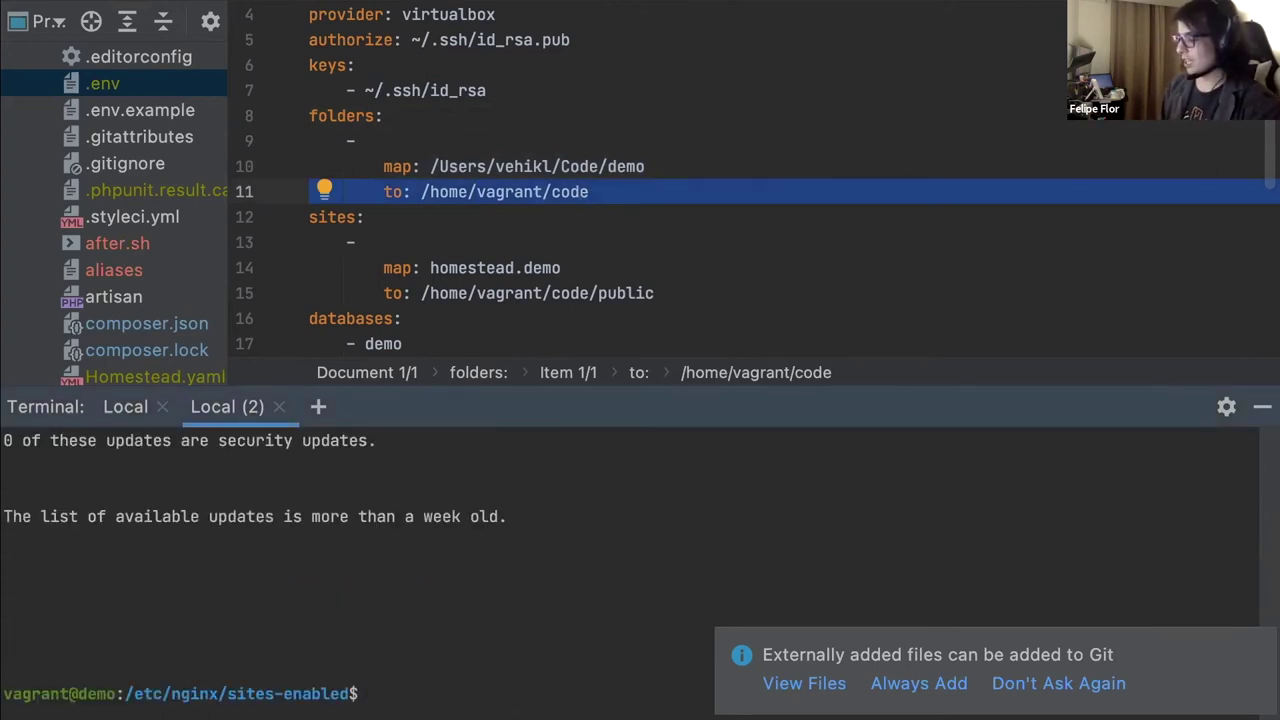
{"action": "type", "text": "cp"}
{"action": "key", "text": "super+v"}
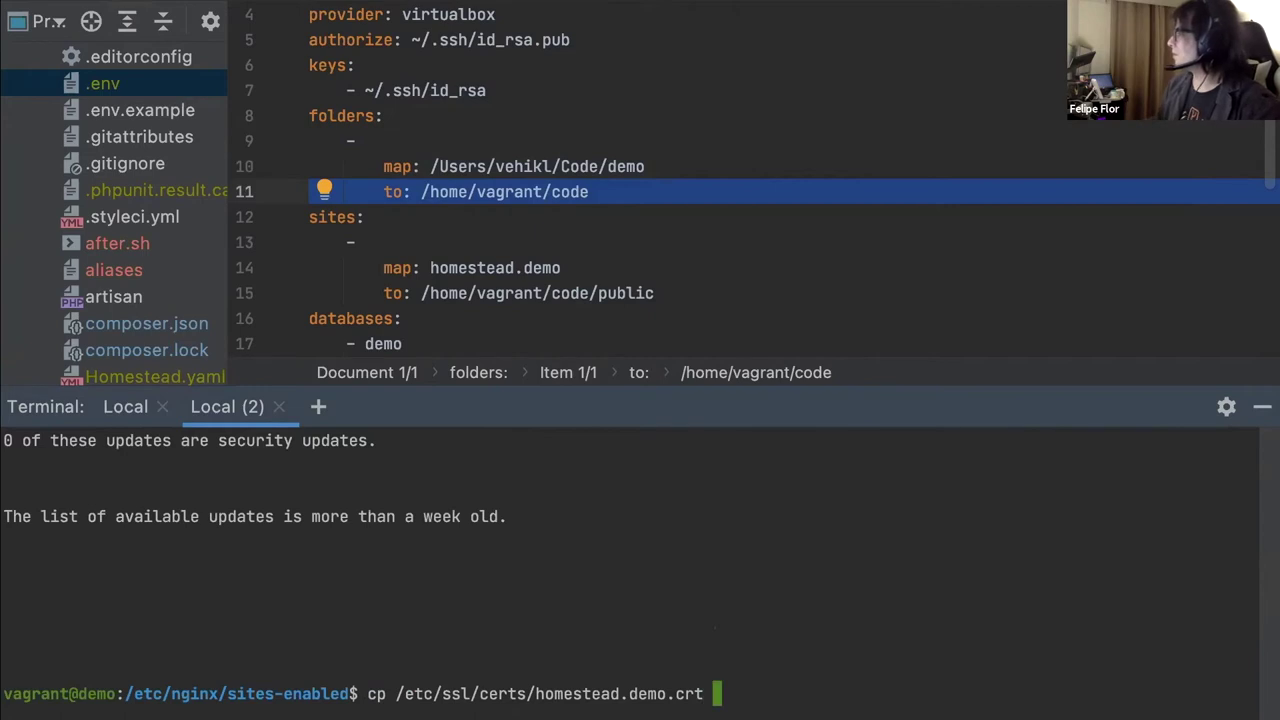
{"action": "left_click_drag", "start_coordinate": [421, 192], "coordinate": [589, 192]}
{"action": "key", "text": "super+c"}
{"action": "left_click", "coordinate": [718, 693]}
{"action": "key", "text": "super+v"}
{"action": "key", "text": "Return"}
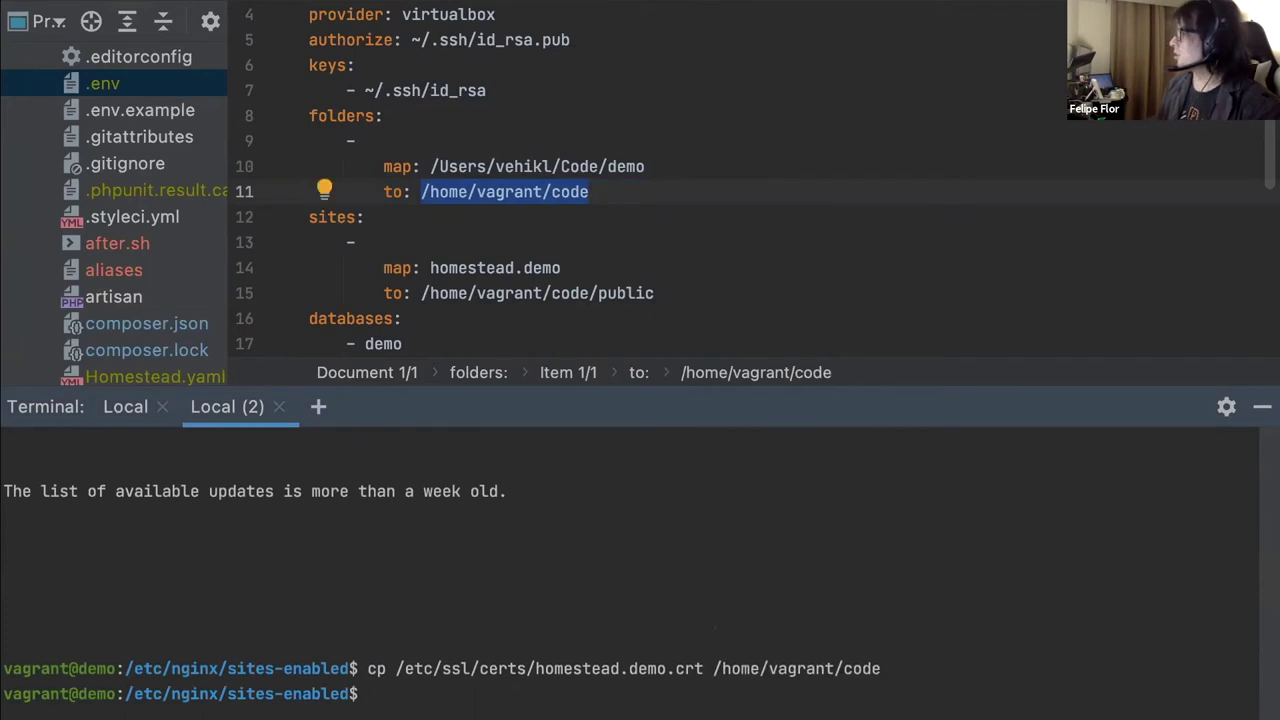
Reveal the copied homestead.demo.crt in Finder from the Project panel
{"action": "left_click", "coordinate": [117, 243]}
{"action": "scroll", "coordinate": [114, 215], "scroll_direction": "down", "scroll_amount": 3}
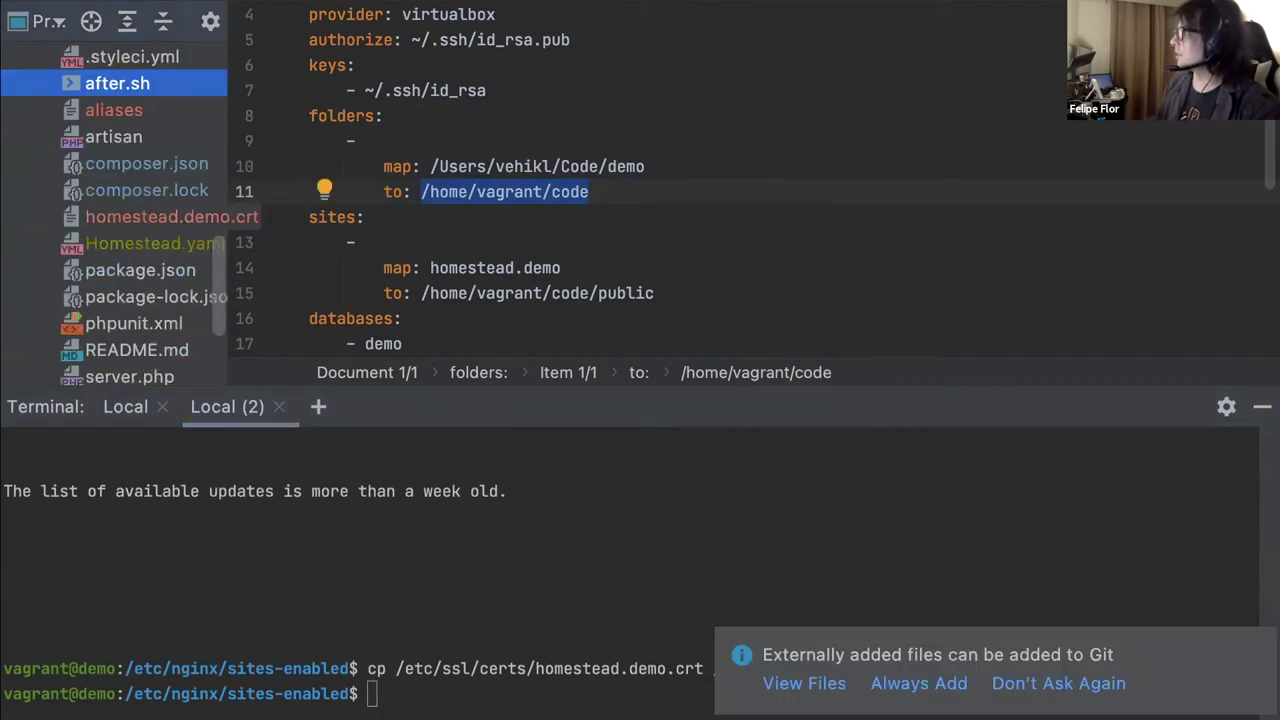
{"action": "left_click", "coordinate": [155, 216]}
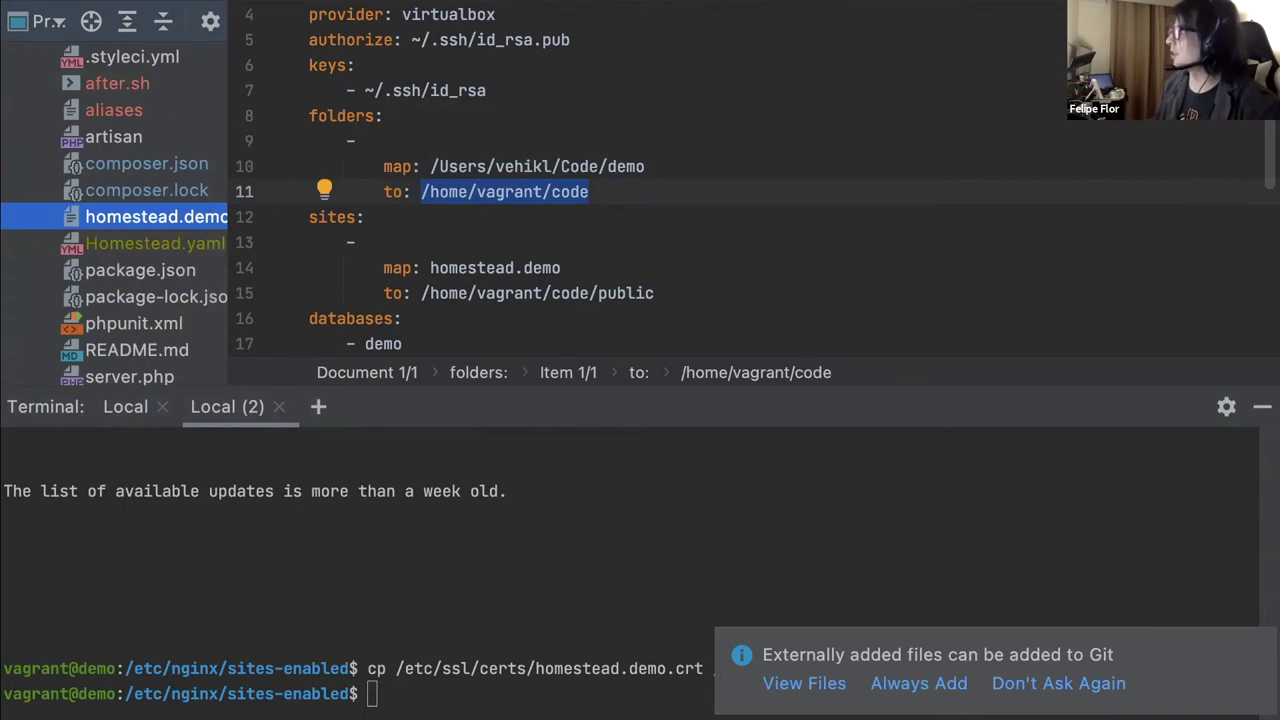
{"action": "key", "text": "ctrl+shift+Right"}
{"action": "scroll", "coordinate": [190, 200], "scroll_direction": "up", "scroll_amount": 1}
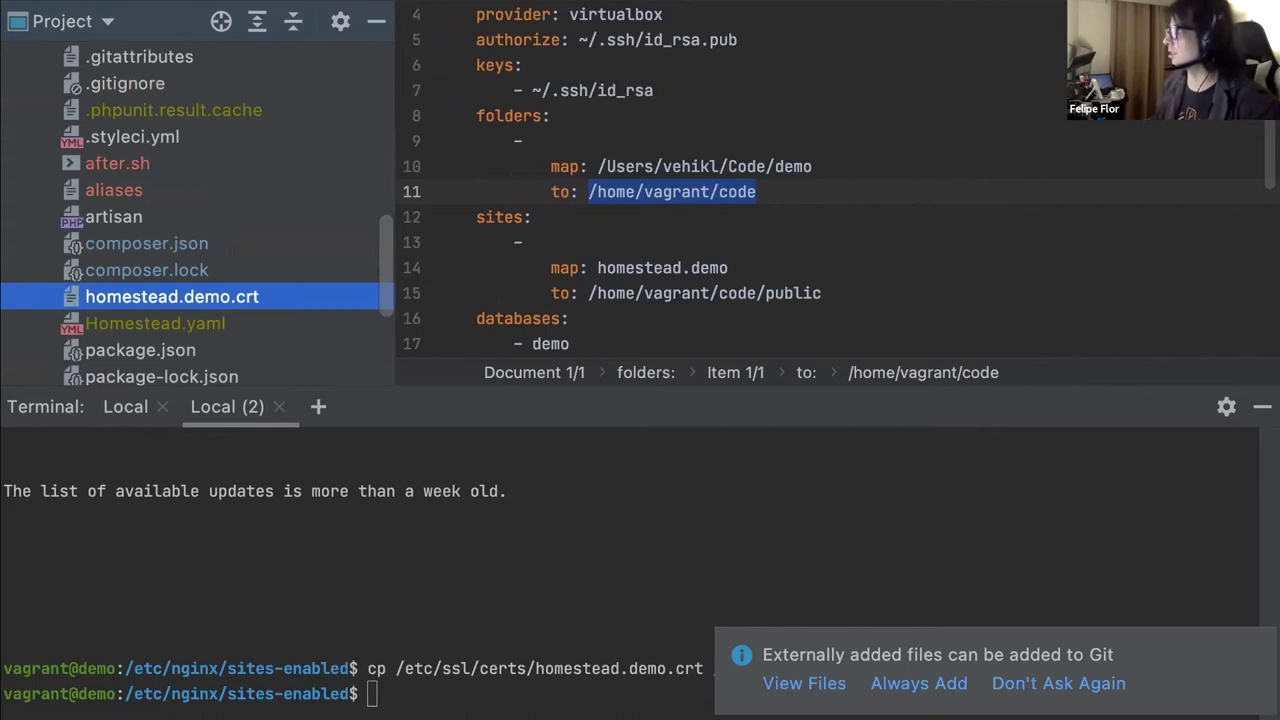
{"action": "right_click", "coordinate": [168, 297]}
{"action": "mouse_move", "coordinate": [300, 460]}
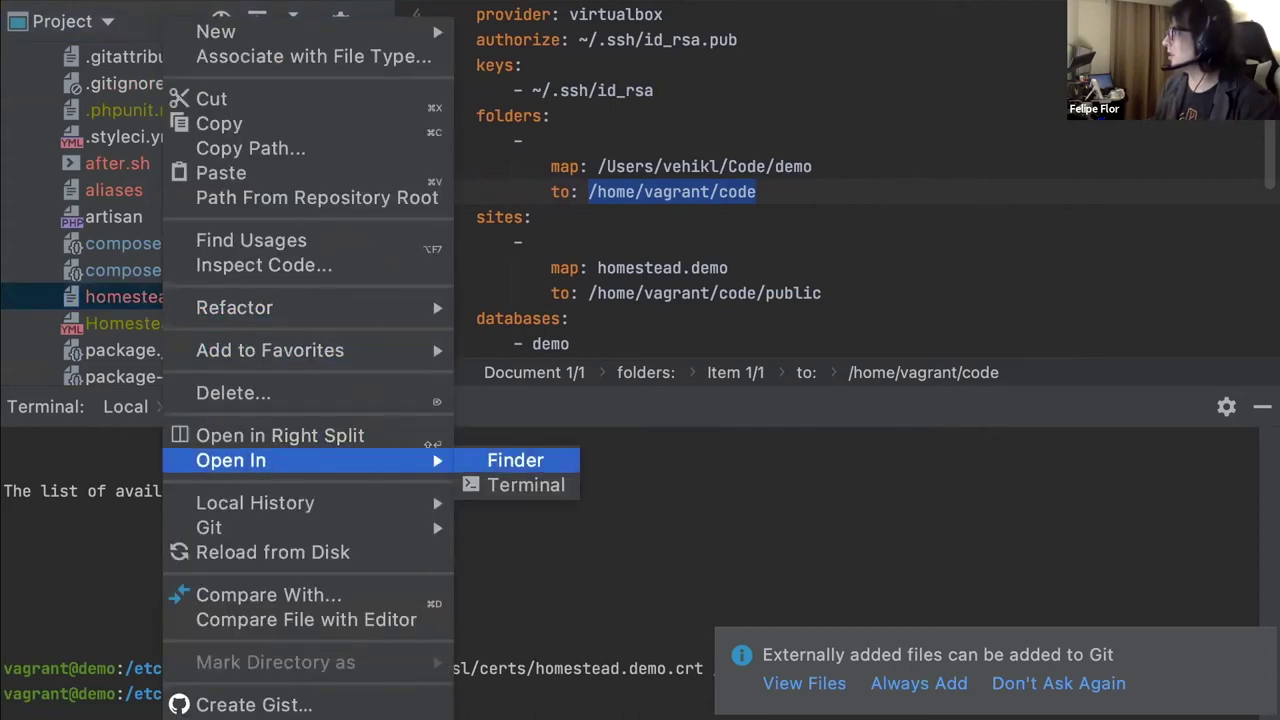
{"action": "left_click", "coordinate": [515, 460]}
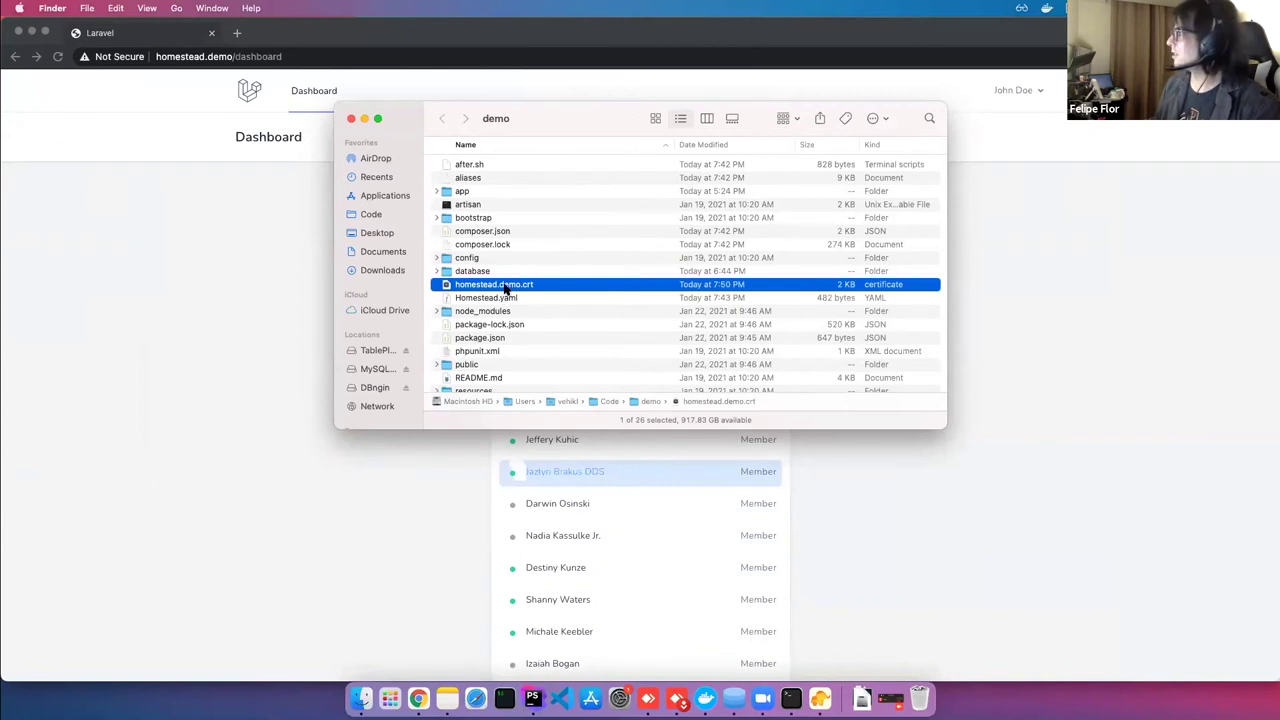
Add homestead.demo.crt to the System keychain, entering the admin password
{"action": "double_click", "coordinate": [503, 286]}
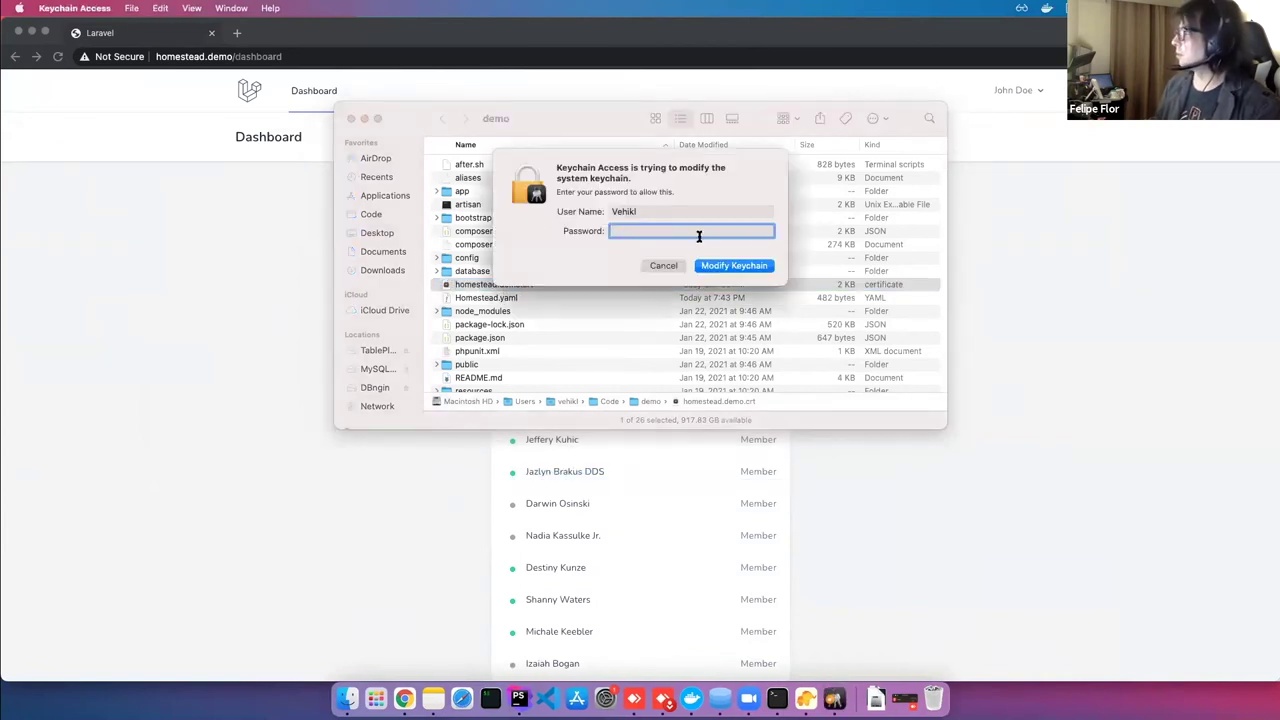
{"action": "type", "text": "******"}
{"action": "key", "text": "Return"}
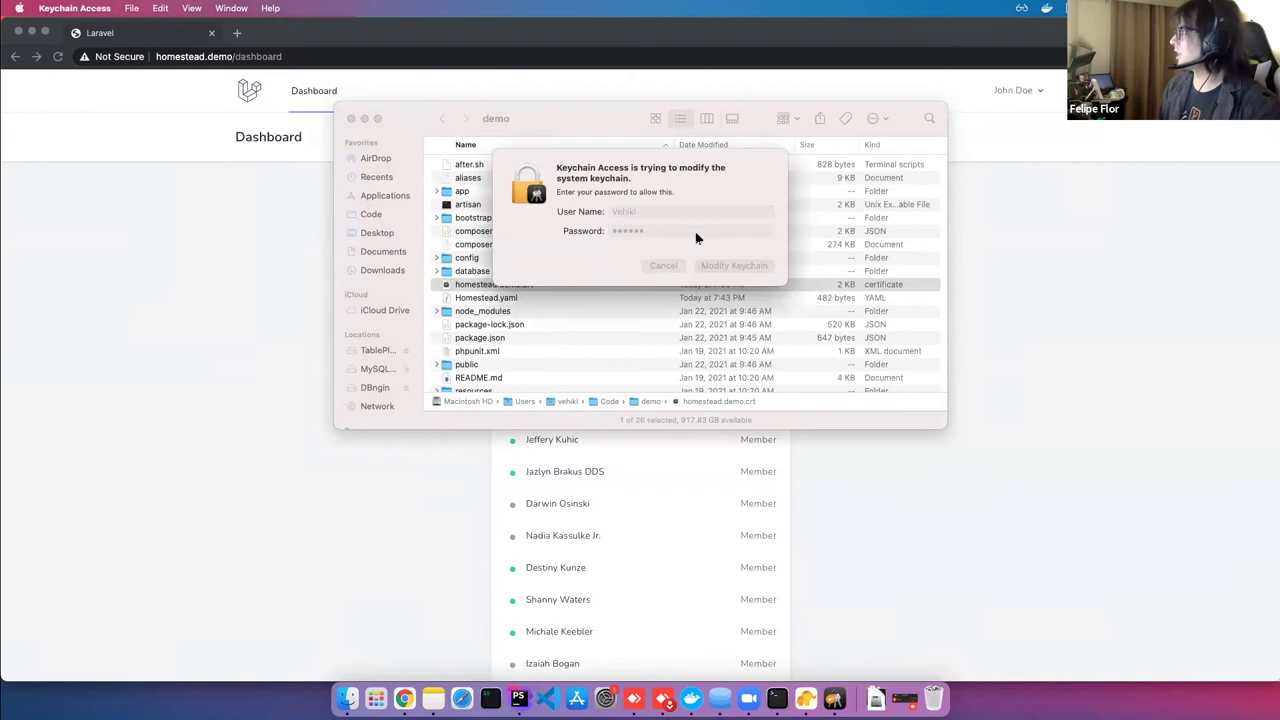
Set the homestead.demo certificate to Always Trust, authenticate, and close Keychain Access
{"action": "left_click", "coordinate": [621, 430]}
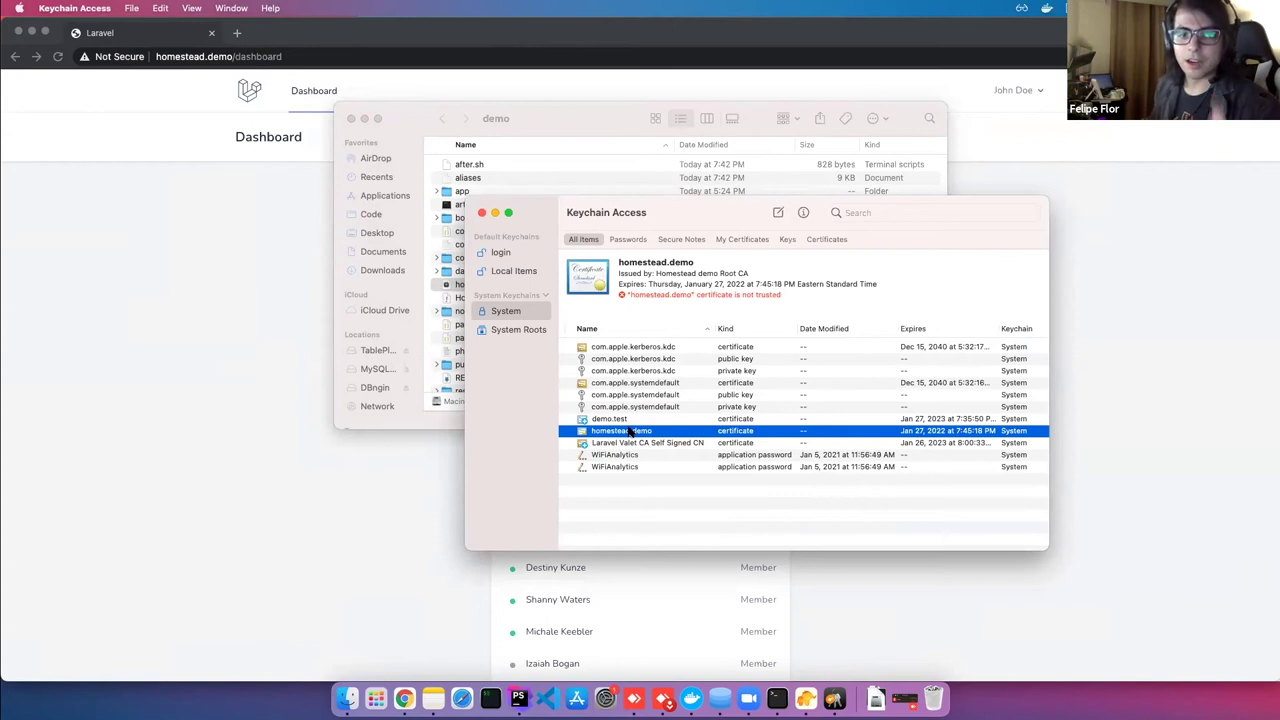
{"action": "double_click", "coordinate": [628, 430]}
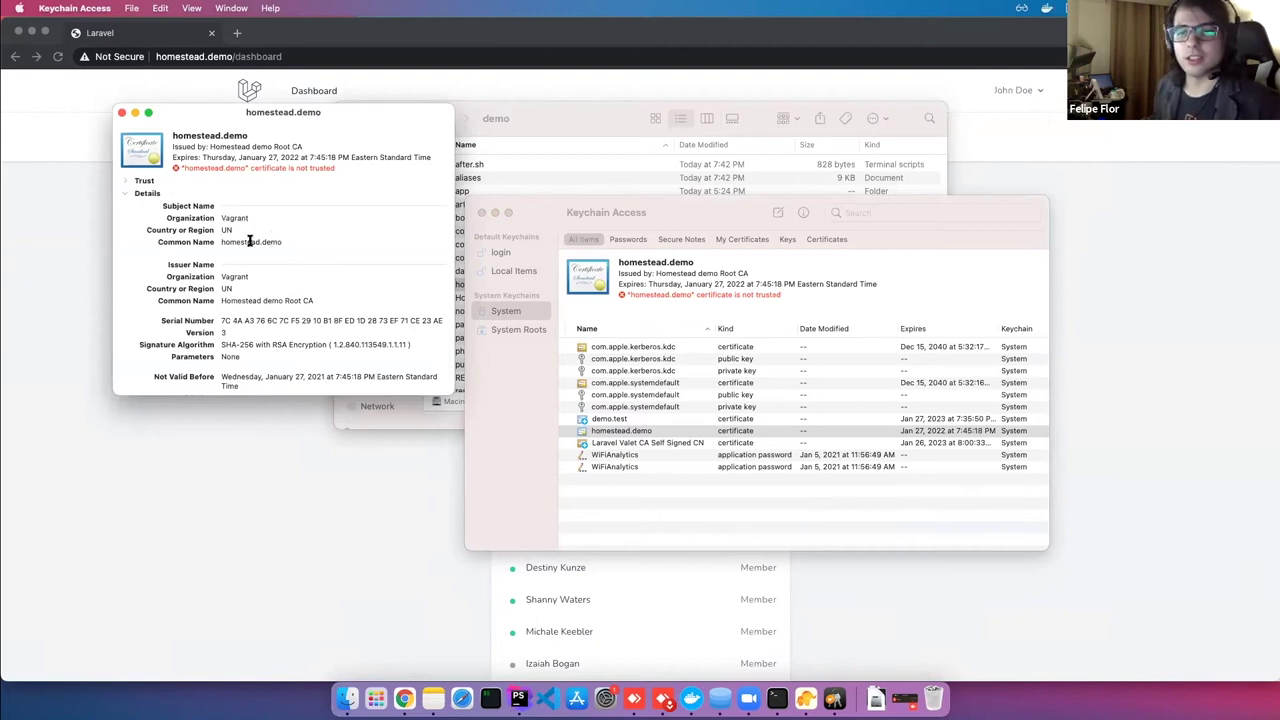
{"action": "left_click", "coordinate": [125, 183]}
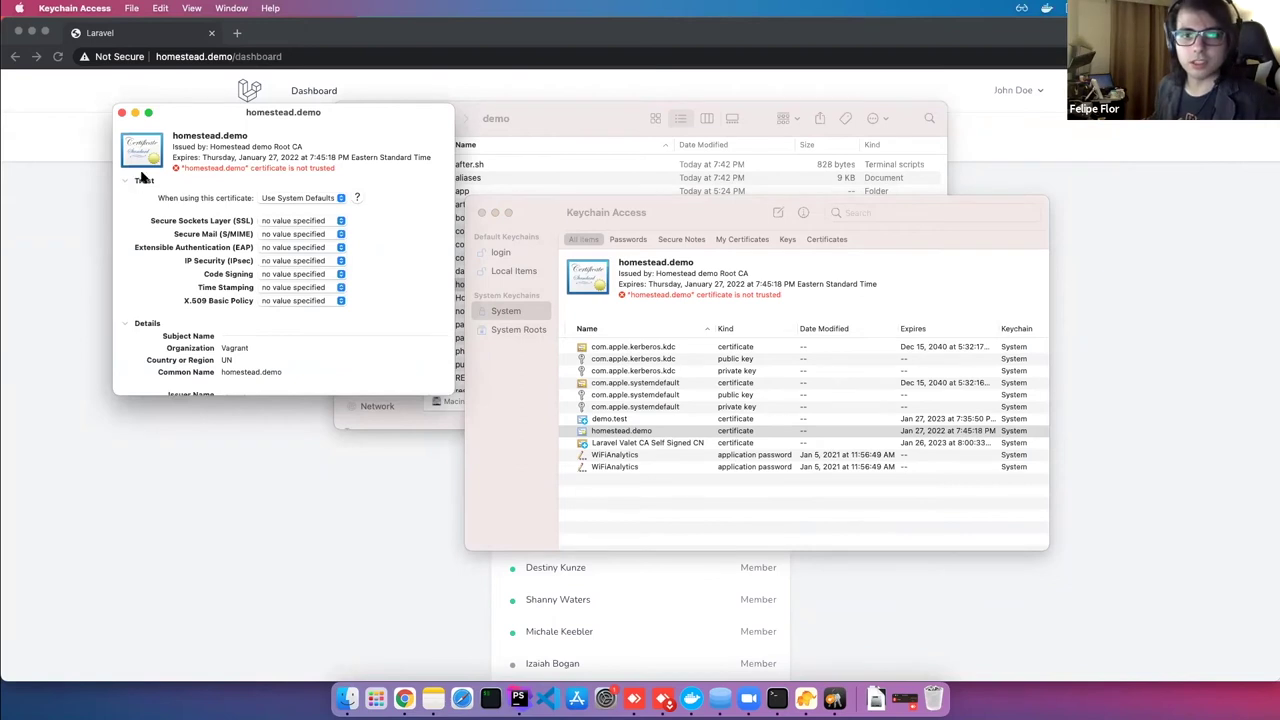
{"action": "left_click", "coordinate": [312, 197]}
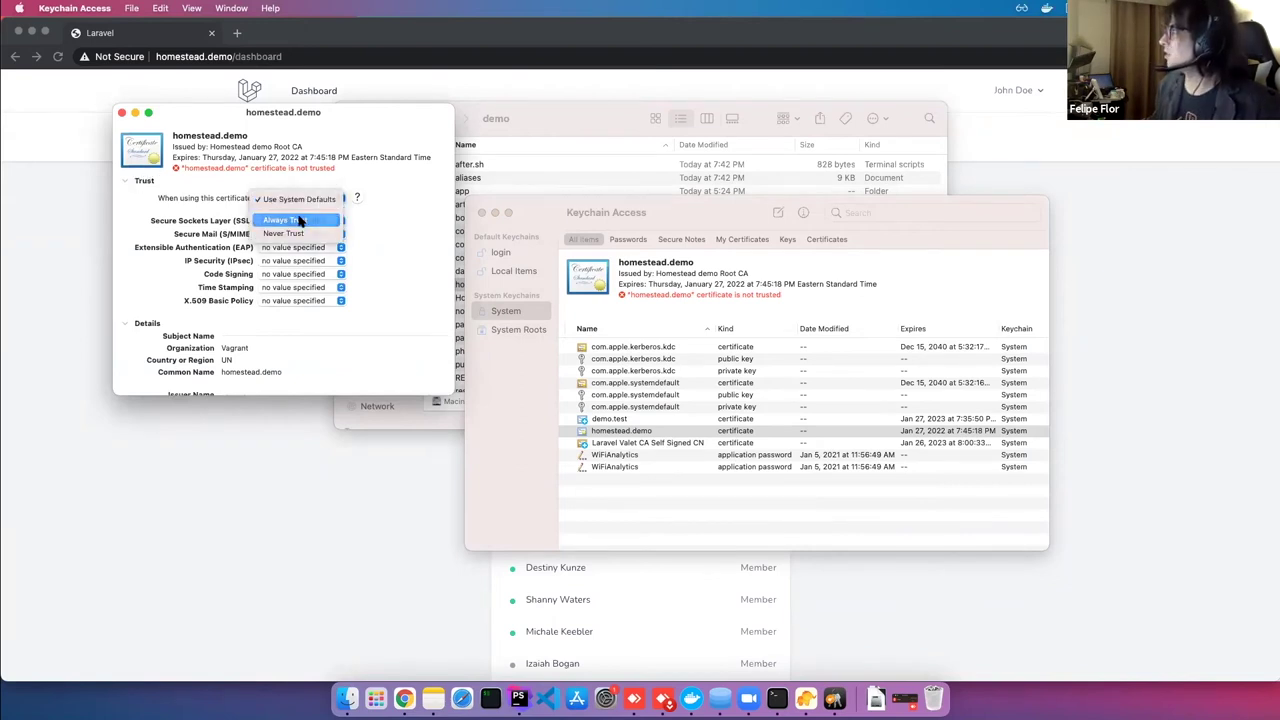
{"action": "left_click", "coordinate": [301, 219]}
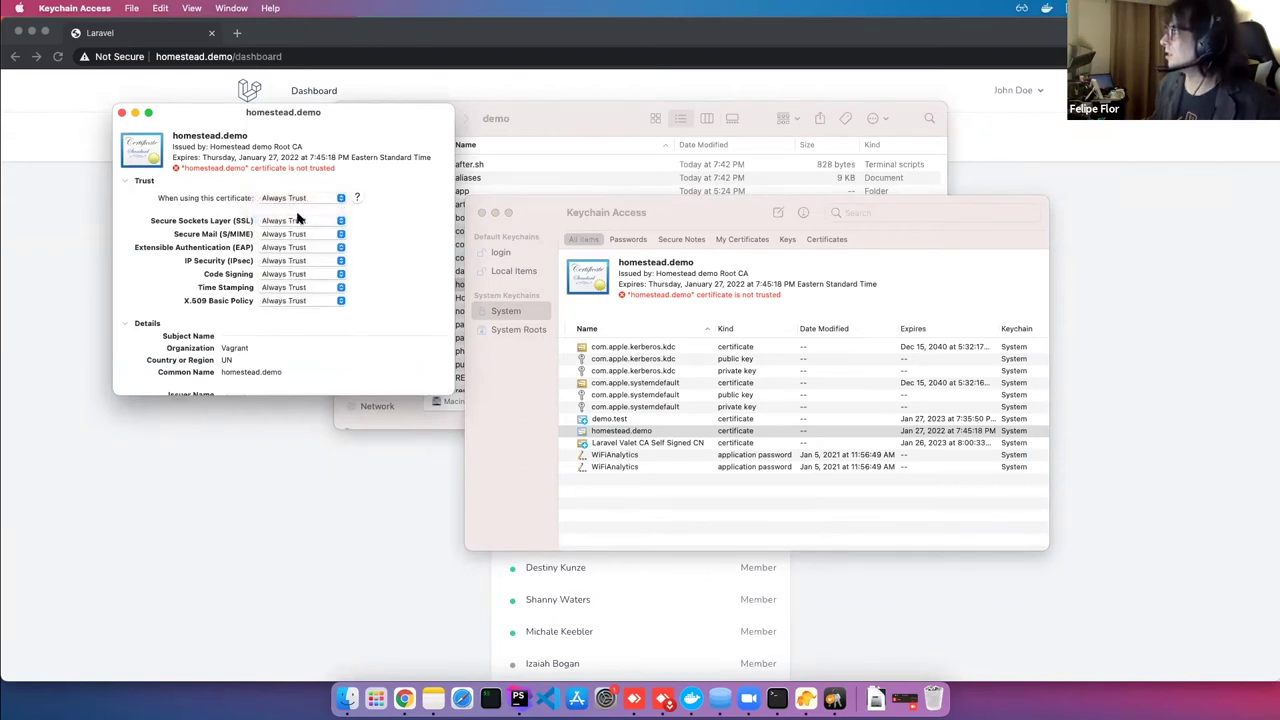
{"action": "left_click", "coordinate": [122, 113]}
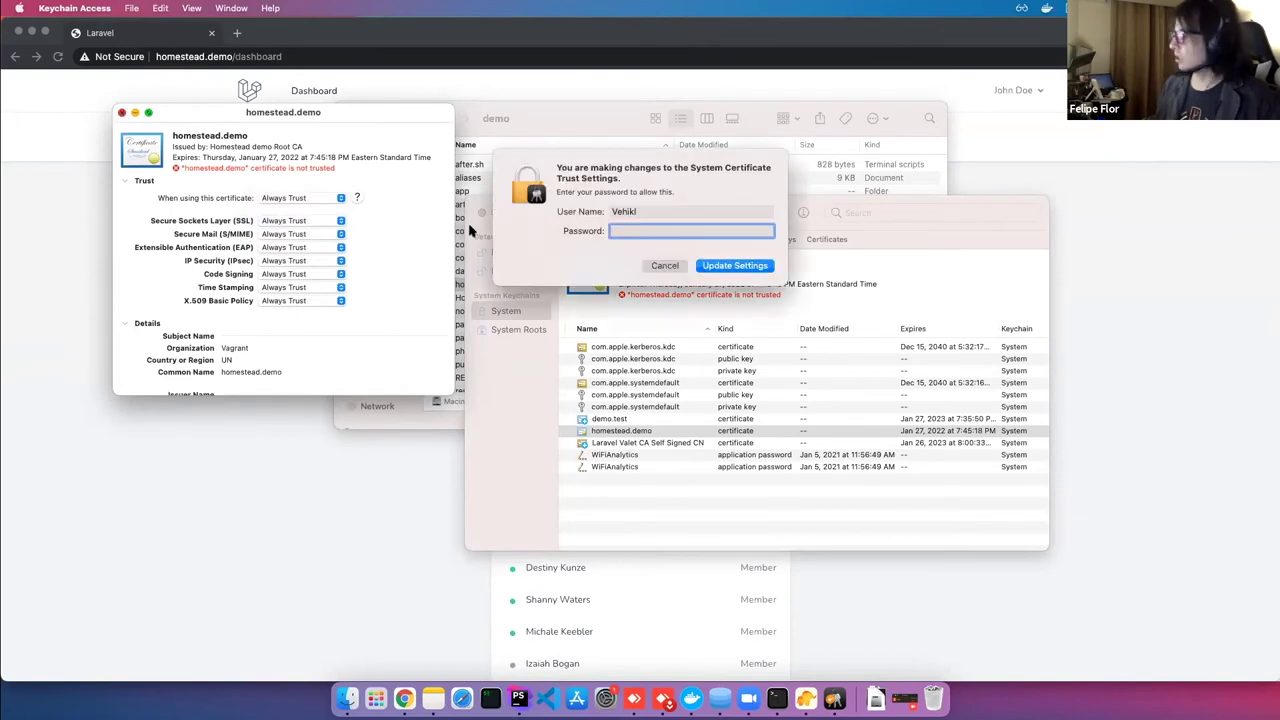
{"action": "type", "text": "******"}
{"action": "key", "text": "Return"}
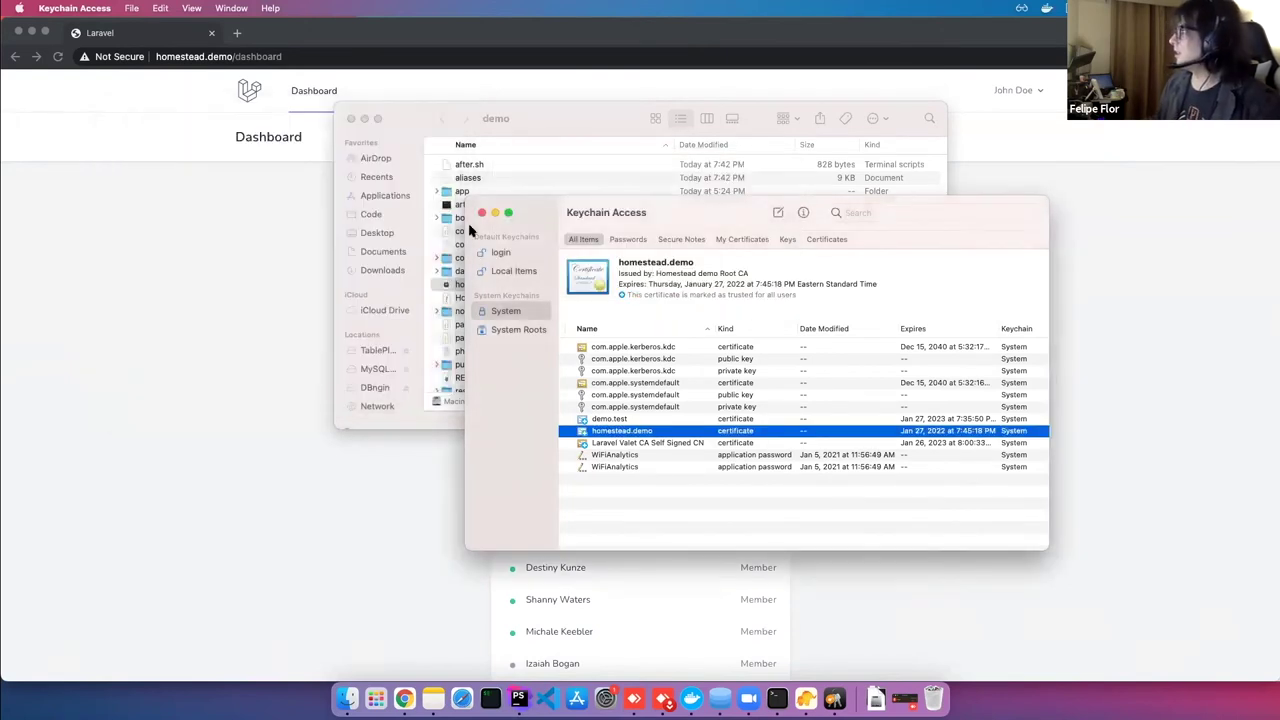
{"action": "left_click", "coordinate": [481, 214]}
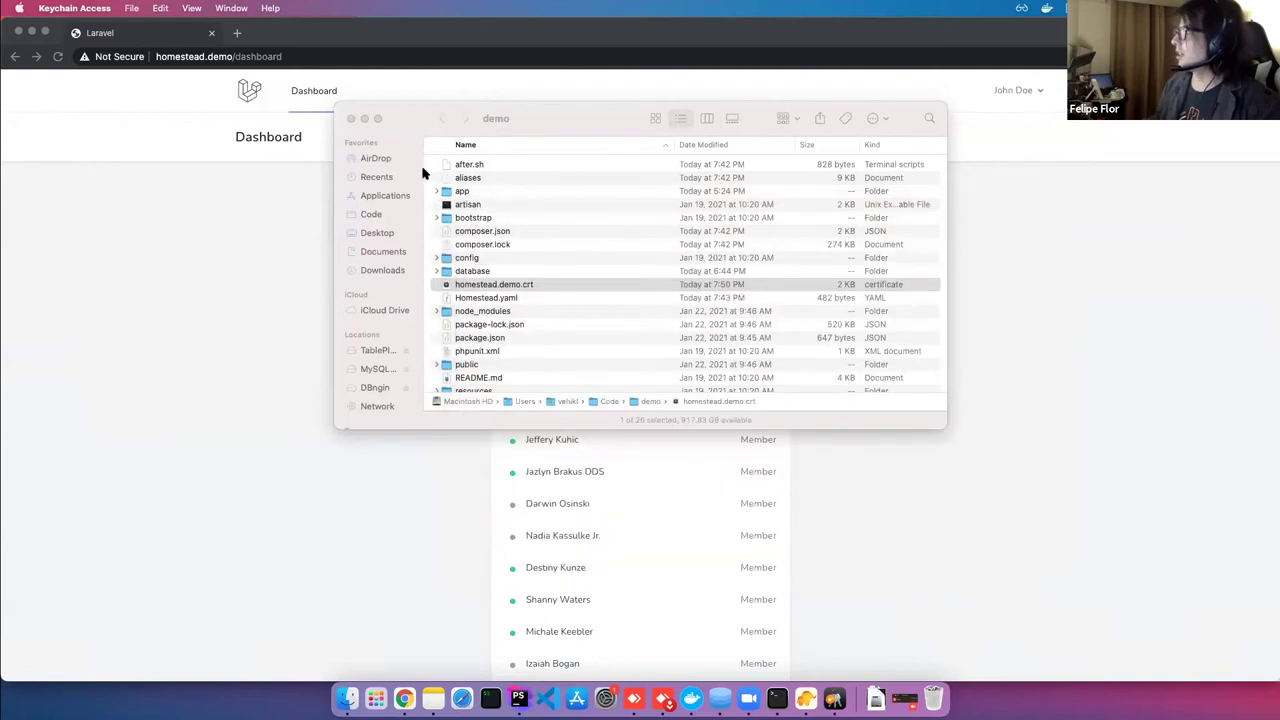
{"action": "left_click", "coordinate": [350, 118]}
{"action": "left_click", "coordinate": [176, 57]}
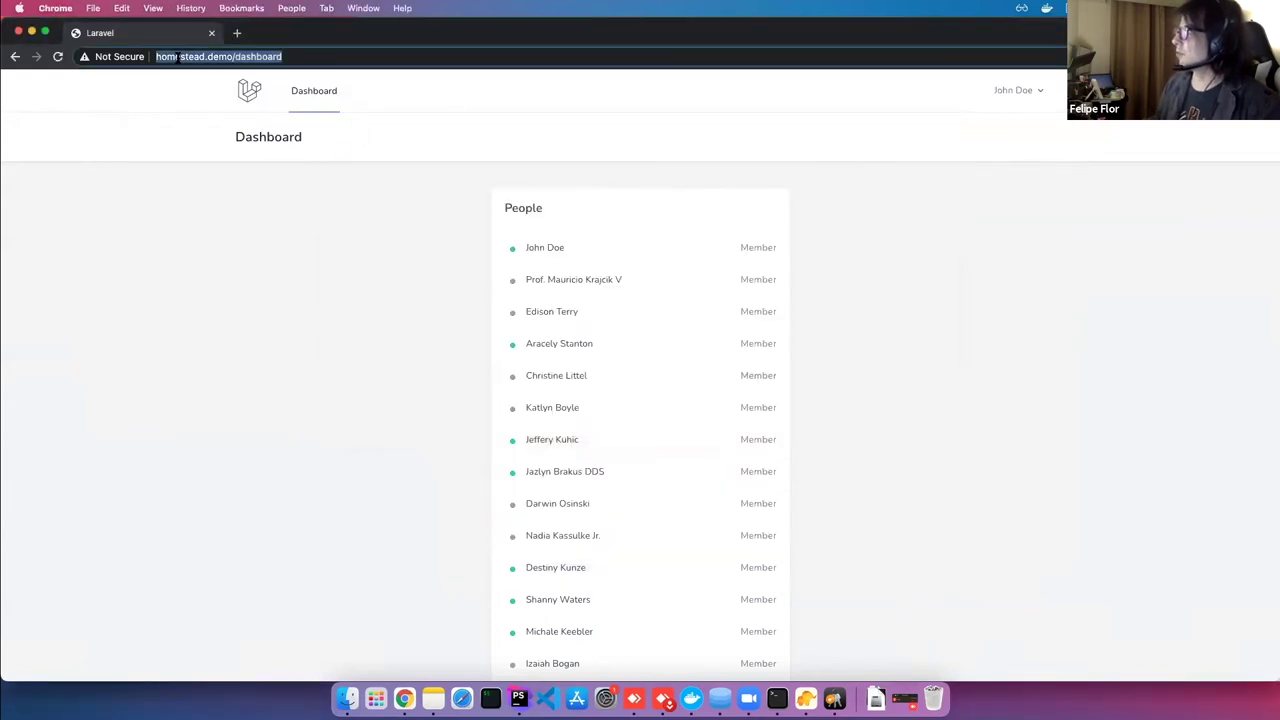
{"action": "key", "text": "Escape"}
{"action": "left_click", "coordinate": [176, 57]}
{"action": "key", "text": "Home"}
{"action": "type", "text": "https"}
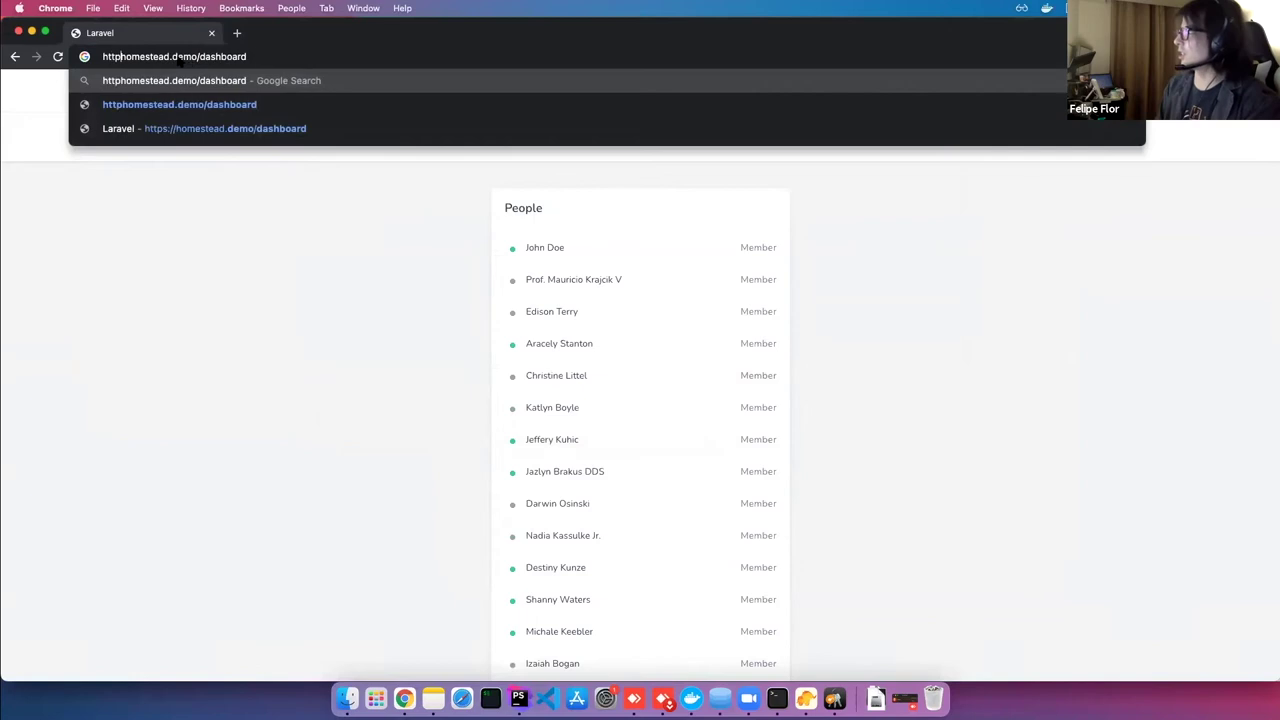
{"action": "type", "text": "://"}
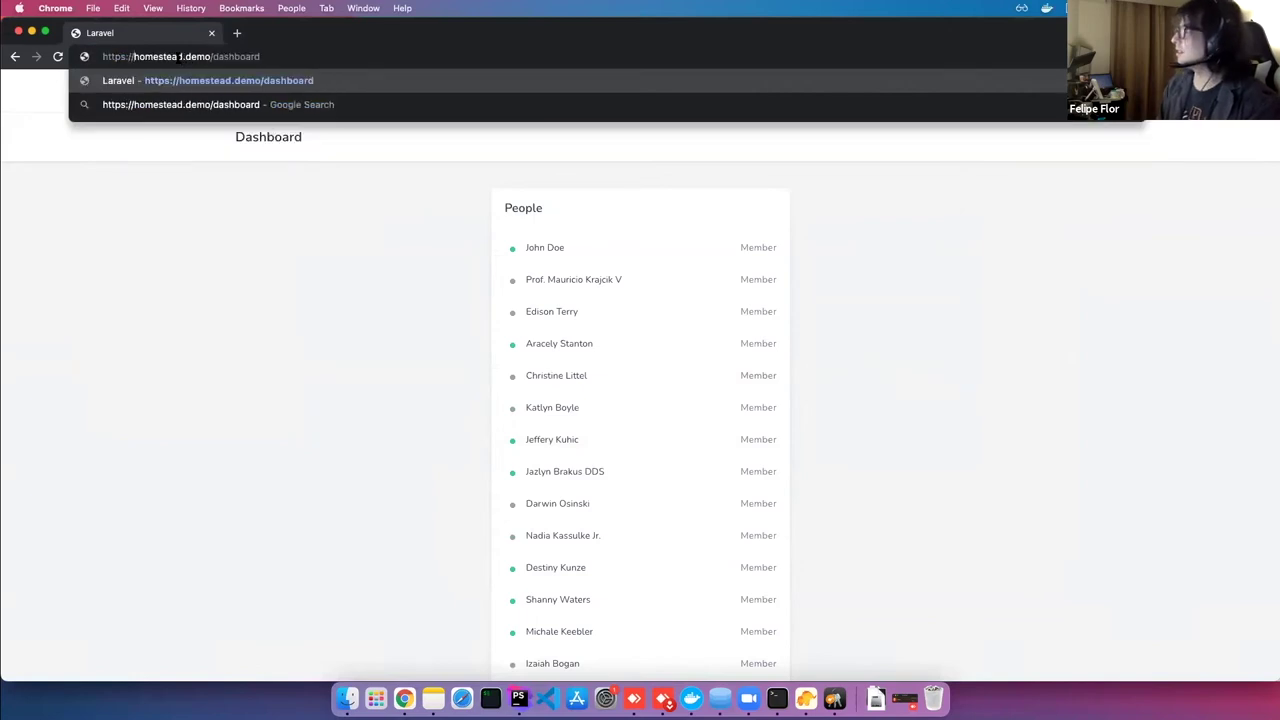
{"action": "key", "text": "Return"}
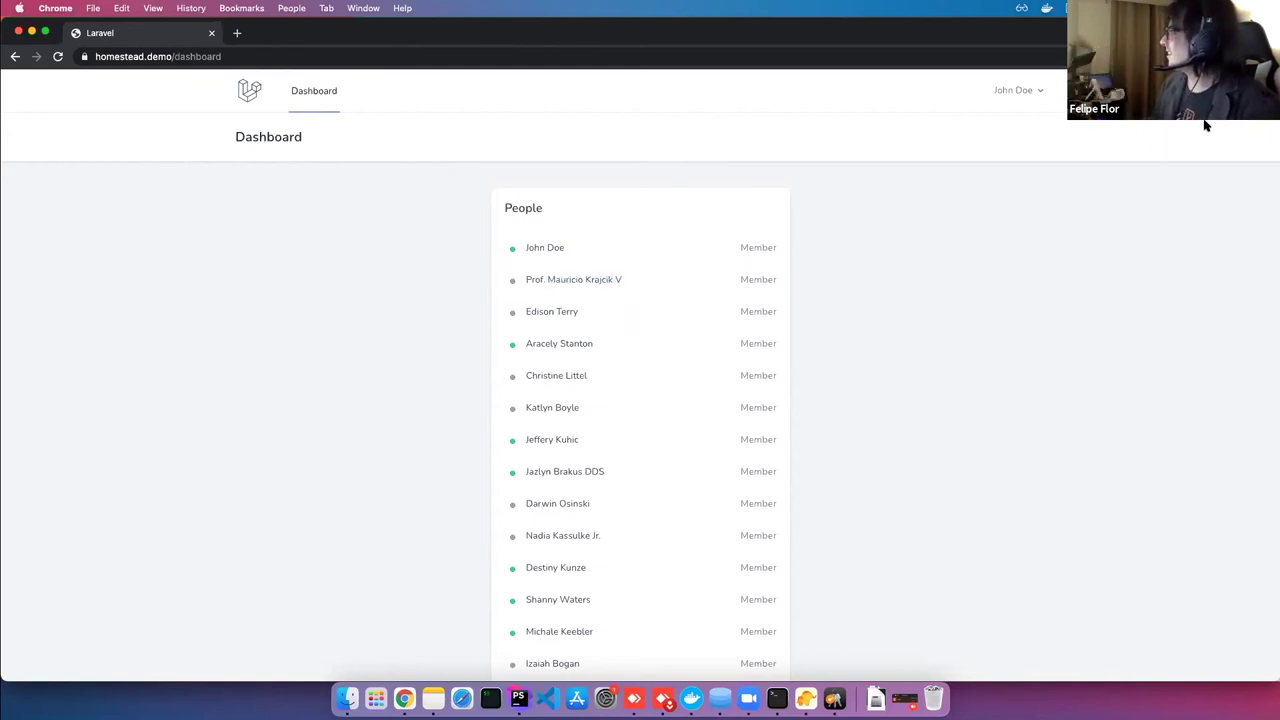
{"action": "key", "text": "super+Tab"}
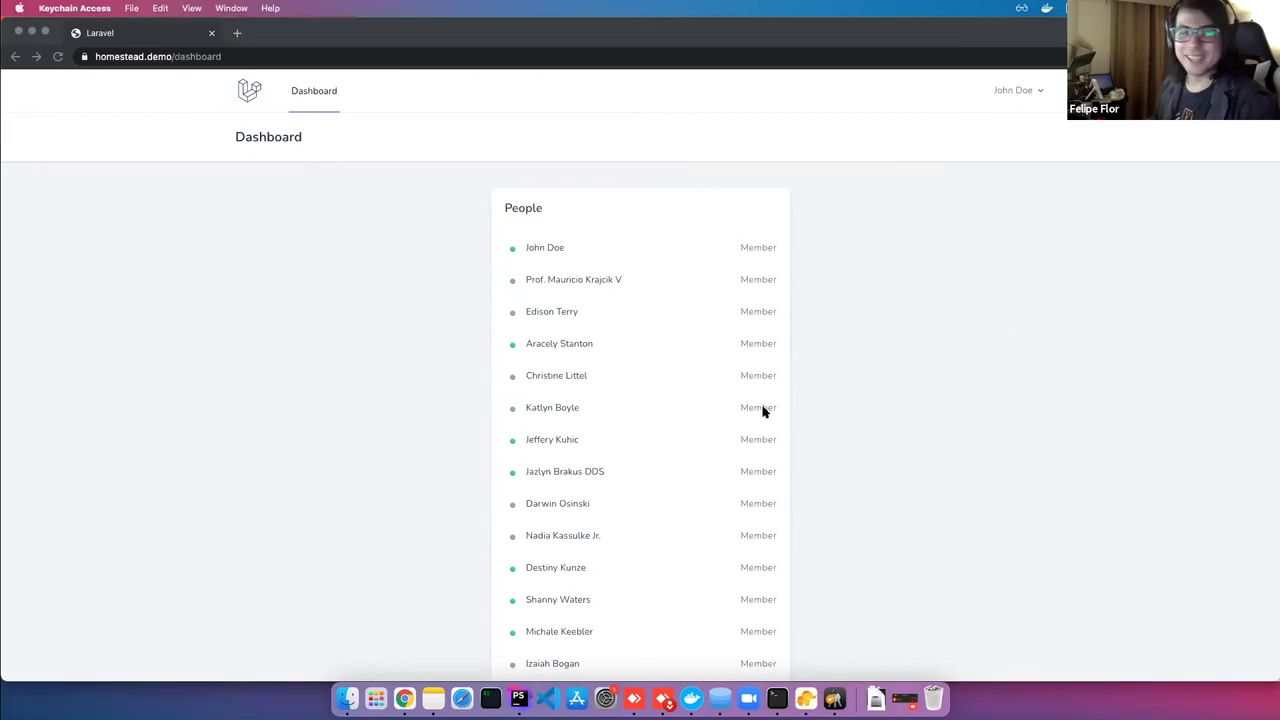
{"action": "left_click", "coordinate": [241, 305]}
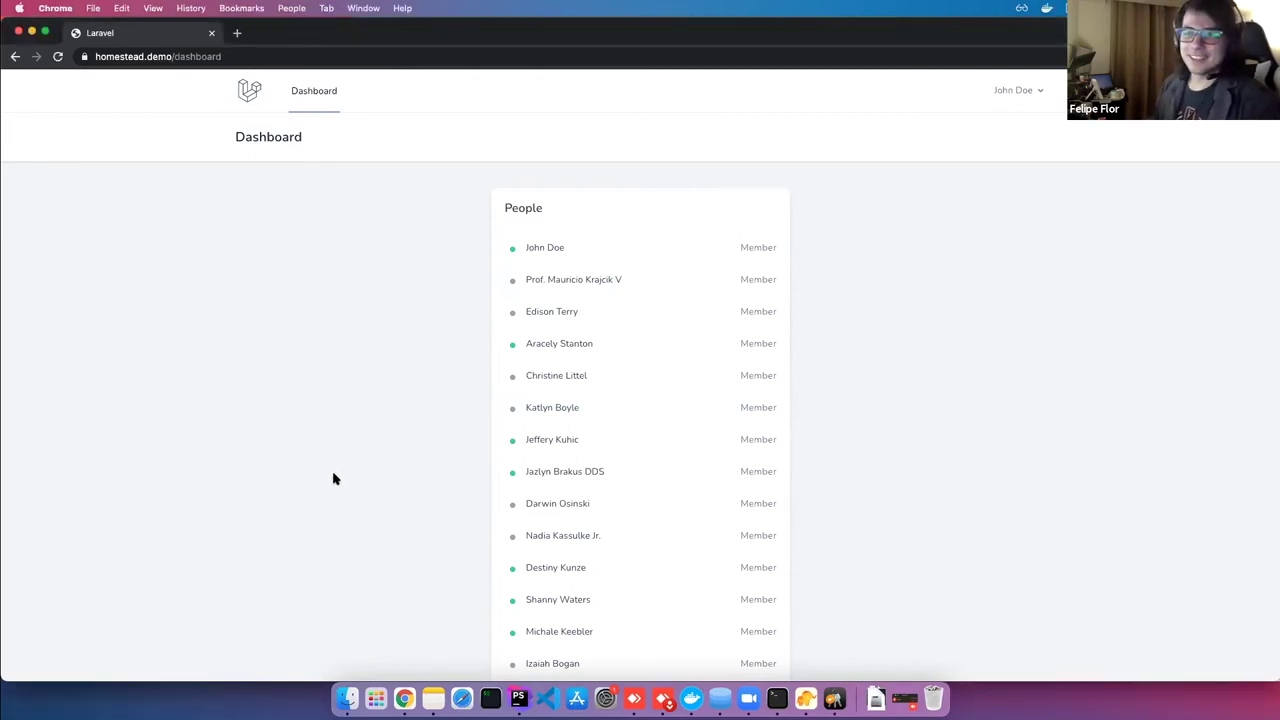
{"action": "key", "text": "super+Tab"}
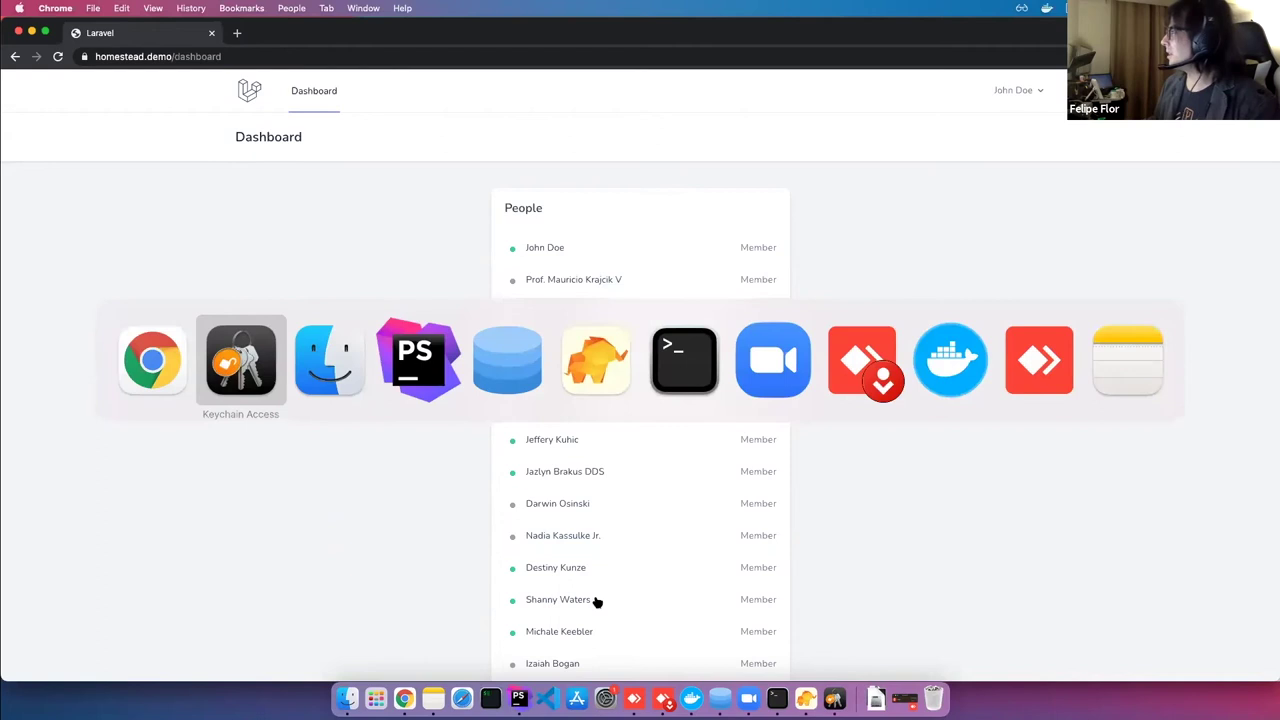
Bring the GPUG Slides presentation forward and advance two slides toward Laravel Sail
{"action": "key", "text": "super+shift+Tab"}
{"action": "left_click_drag", "start_coordinate": [316, 36], "coordinate": [487, 113]}
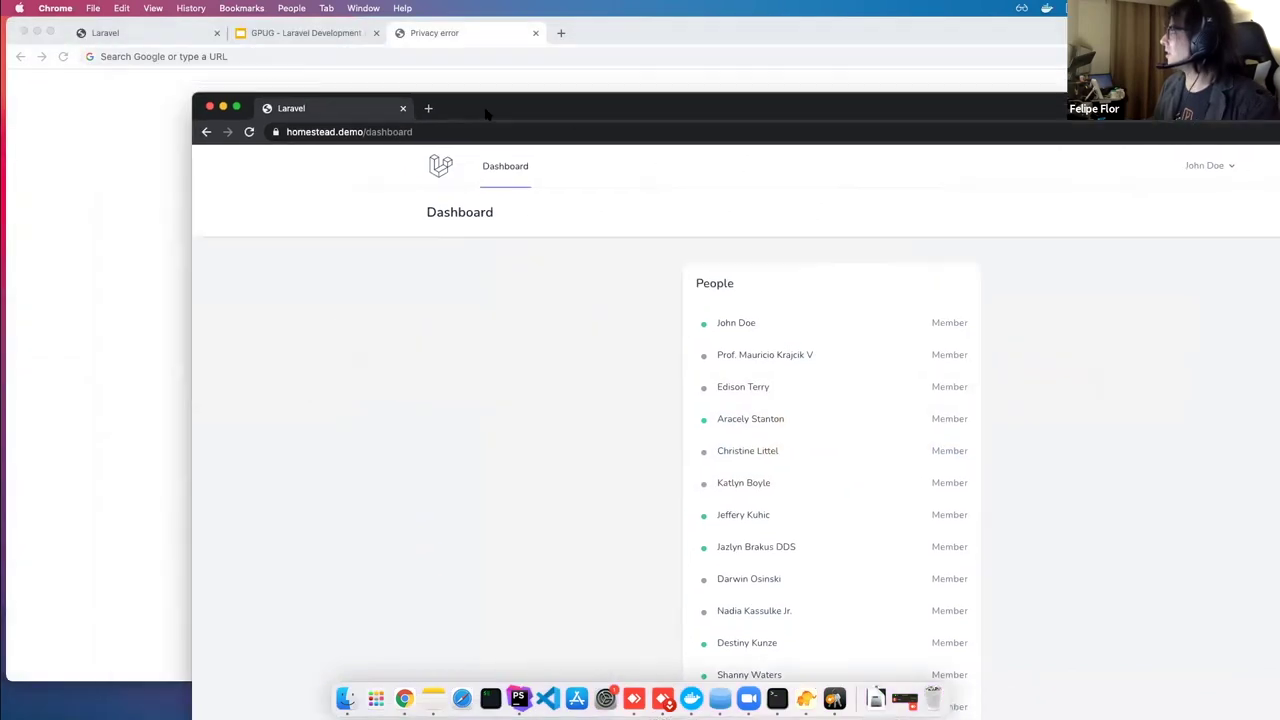
{"action": "left_click", "coordinate": [300, 32]}
{"action": "key", "text": "Down"}
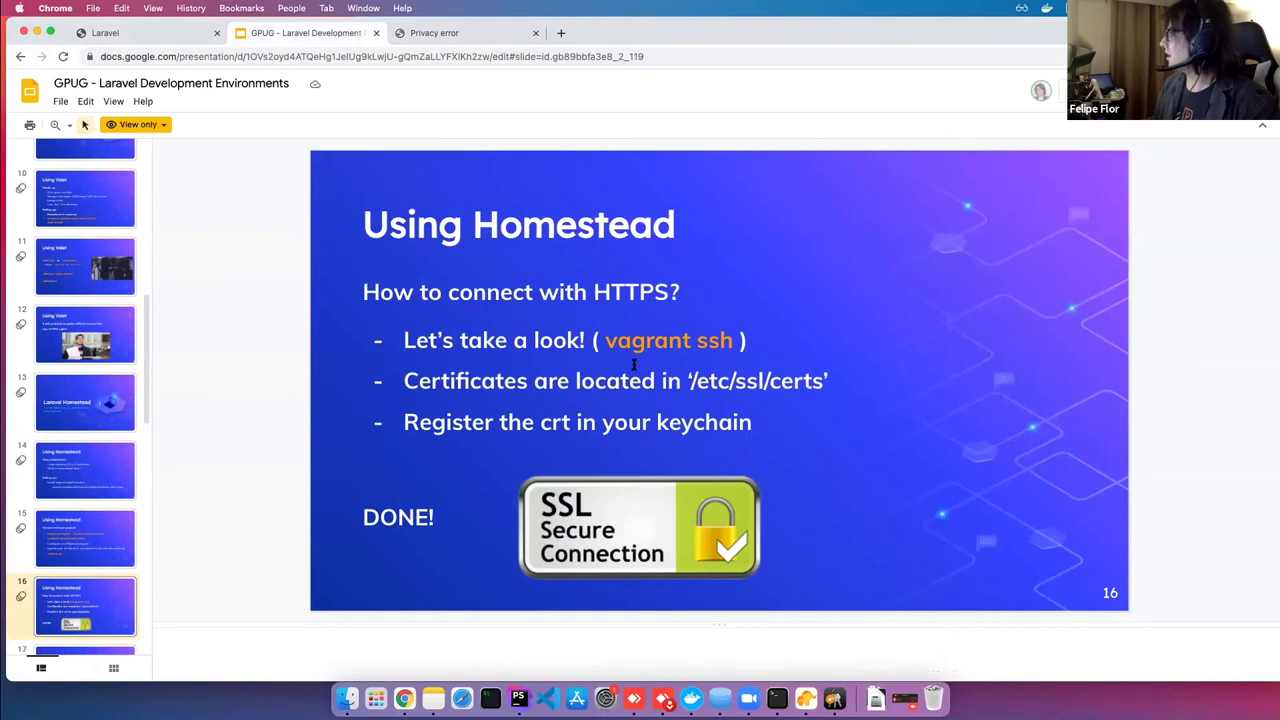
{"action": "key", "text": "Down"}
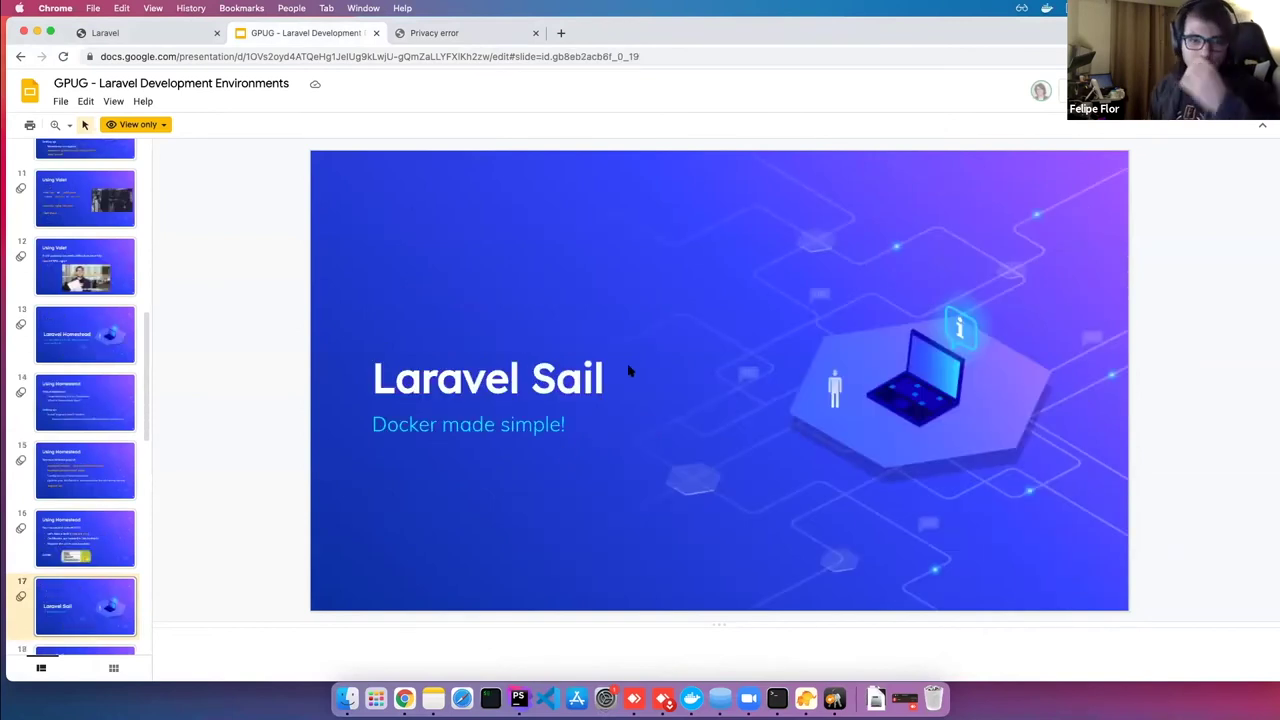
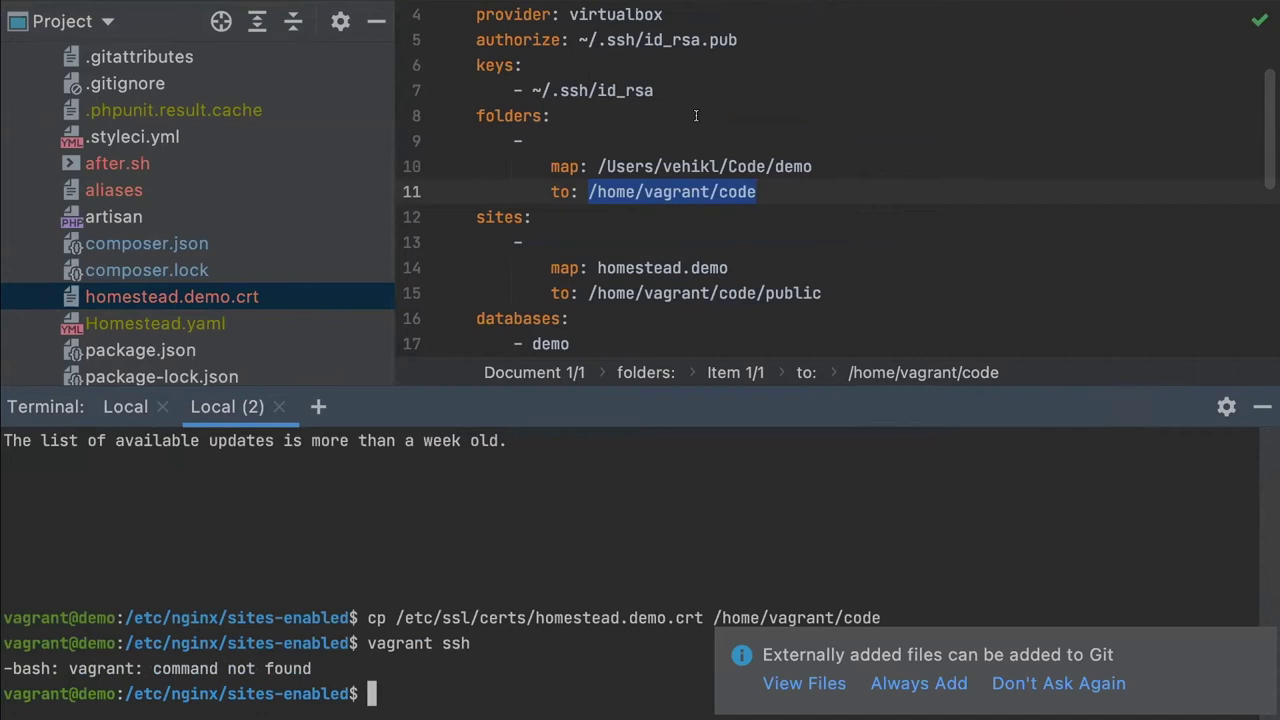
Clear the mistyped prompt and change into /home/vagrant/code/ in the terminal
{"action": "key", "text": "BackSpace"}
{"action": "key", "text": "BackSpace"}
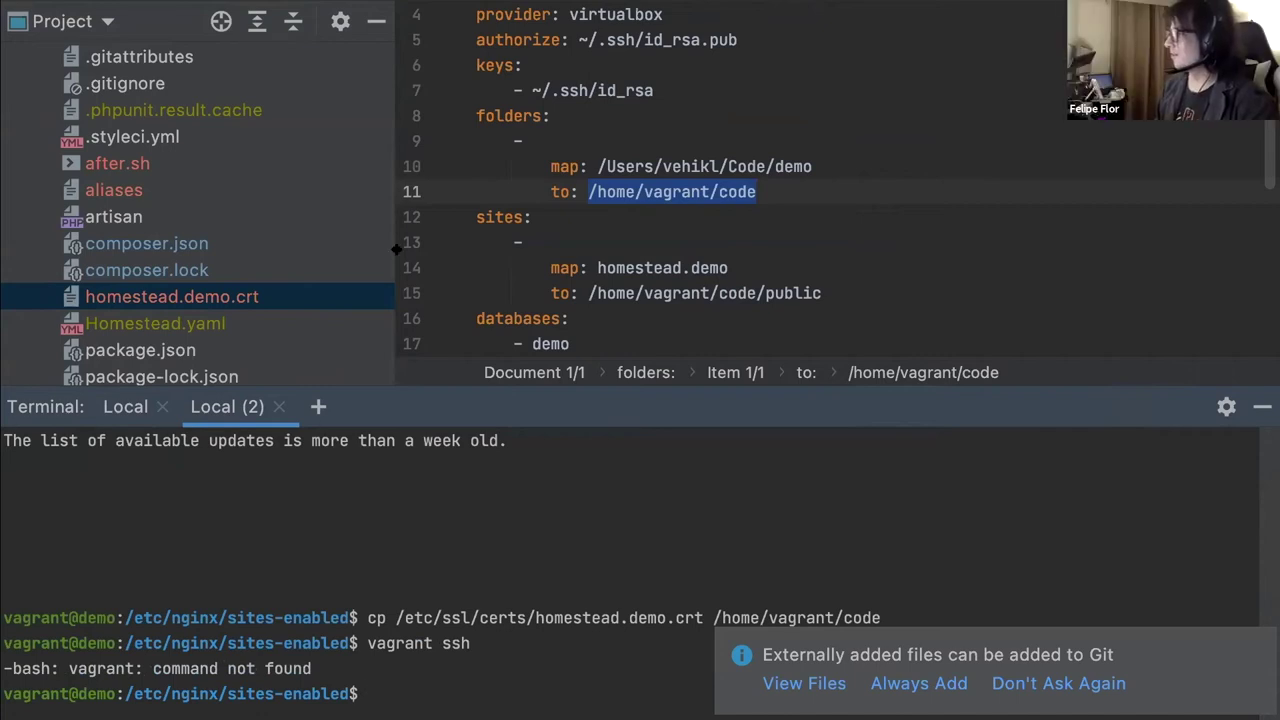
{"action": "type", "text": "c"}
{"action": "key", "text": "BackSpace"}
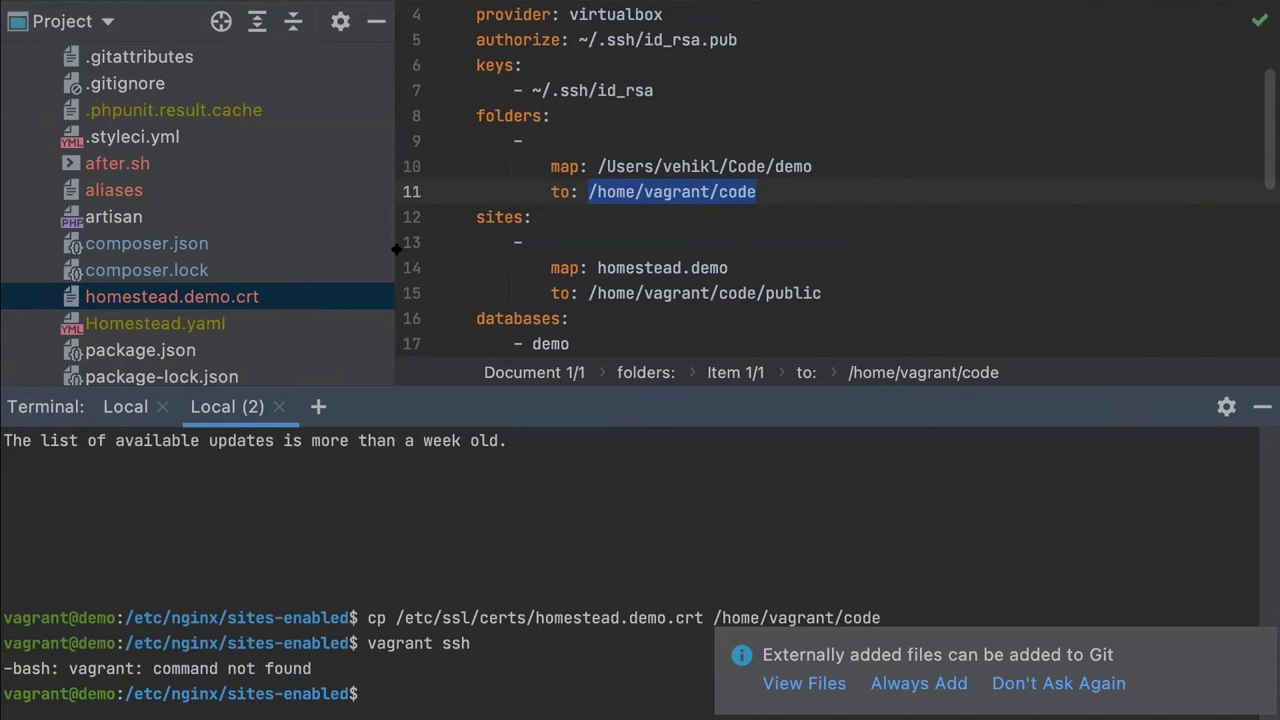
{"action": "type", "text": "share"}
{"action": "key", "text": "BackSpace"}
{"action": "key", "text": "BackSpace"}
{"action": "key", "text": "BackSpace"}
{"action": "key", "text": "BackSpace"}
{"action": "key", "text": "BackSpace"}
{"action": "key", "text": "BackSpace"}
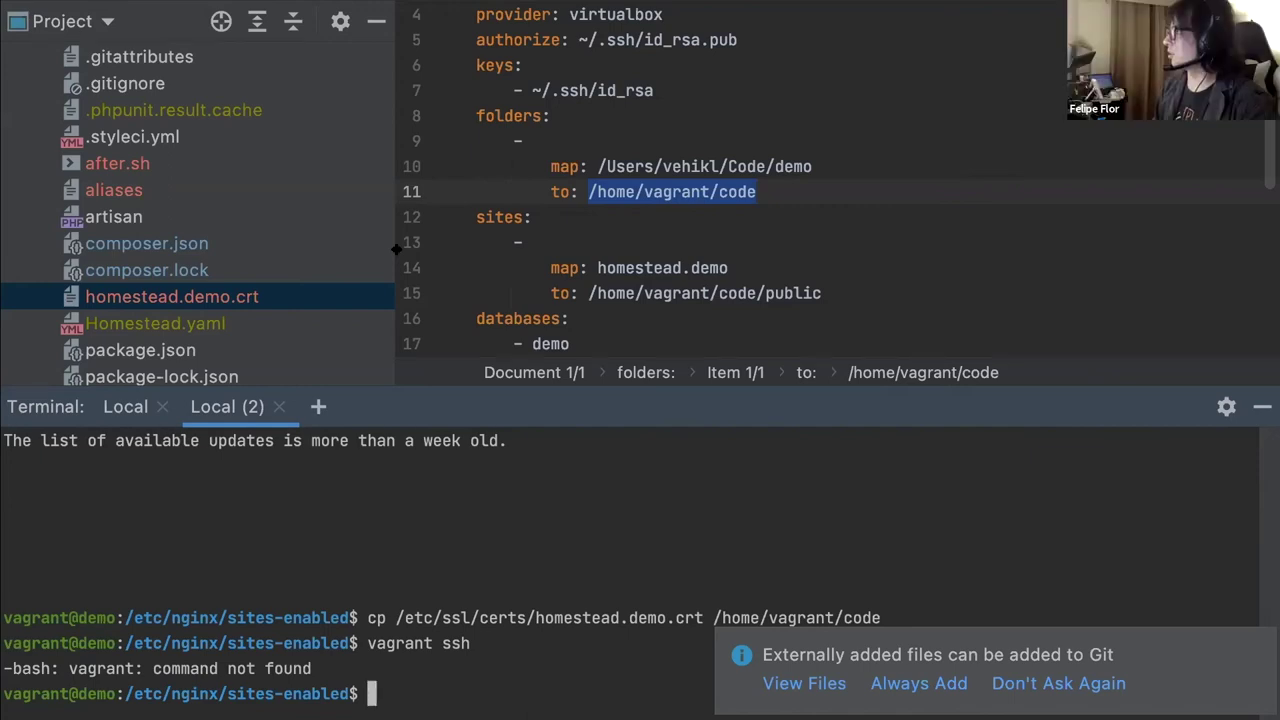
{"action": "type", "text": "cd "}
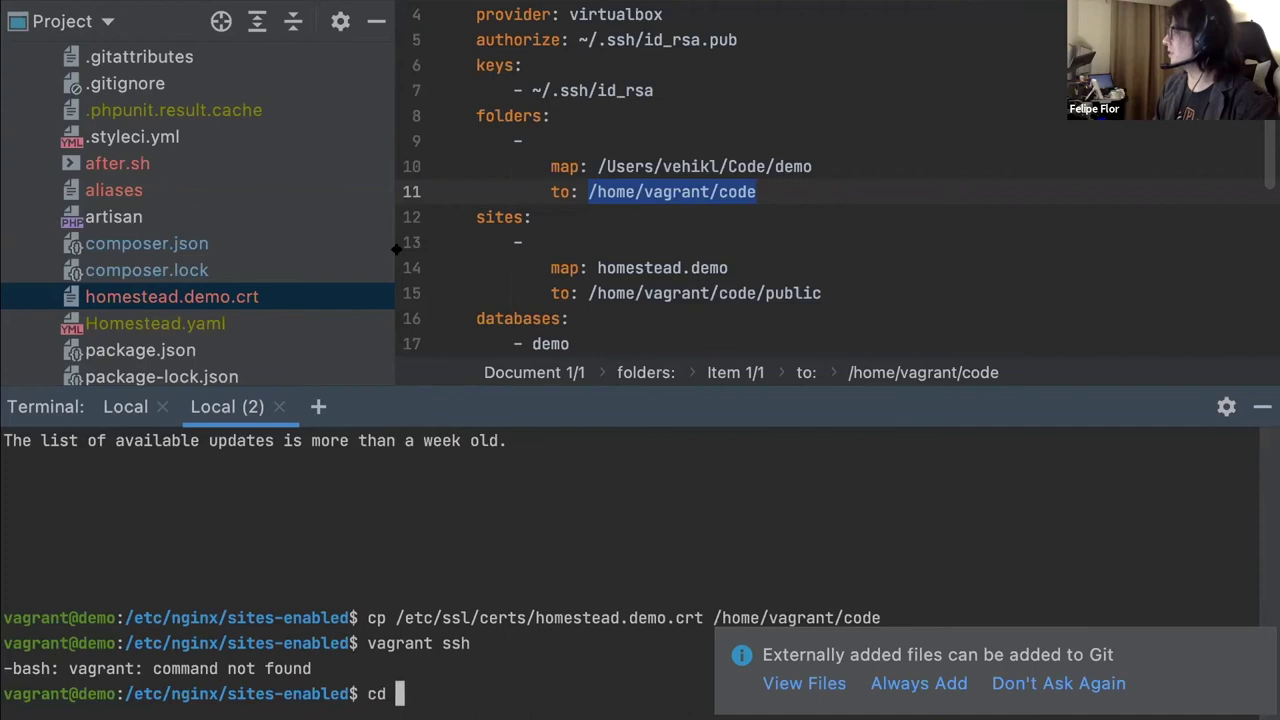
{"action": "type", "text": "/home/"}
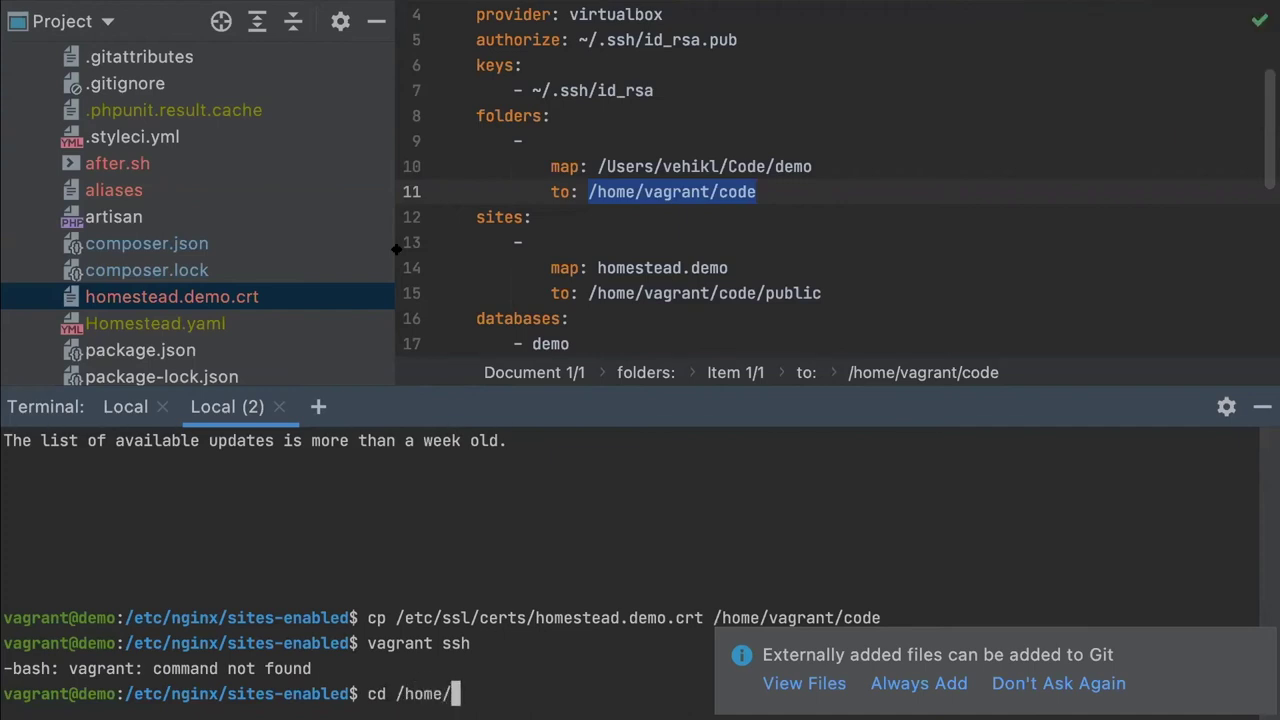
{"action": "type", "text": "vagrant/code/"}
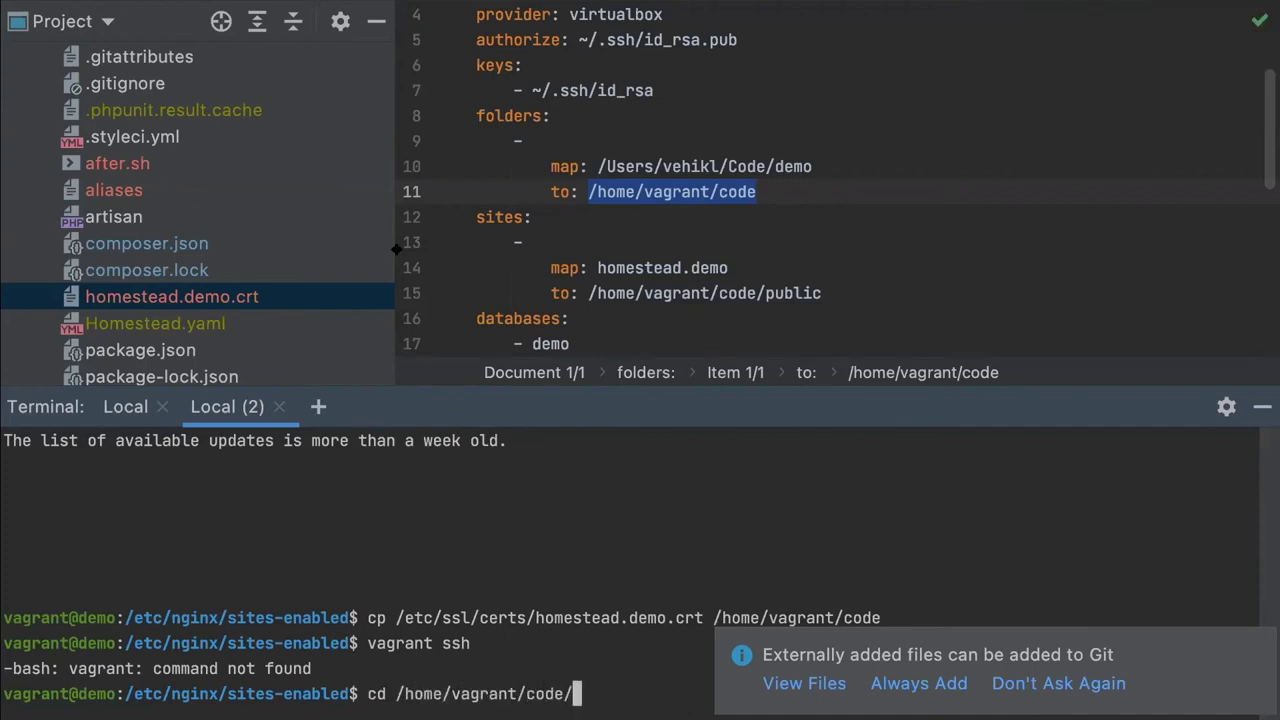
{"action": "key", "text": "Return"}
Run 'share homestead.demo', enlarge the terminal, and open the ngrok https forwarding URL
{"action": "type", "text": "share homestead.demo.crt"}
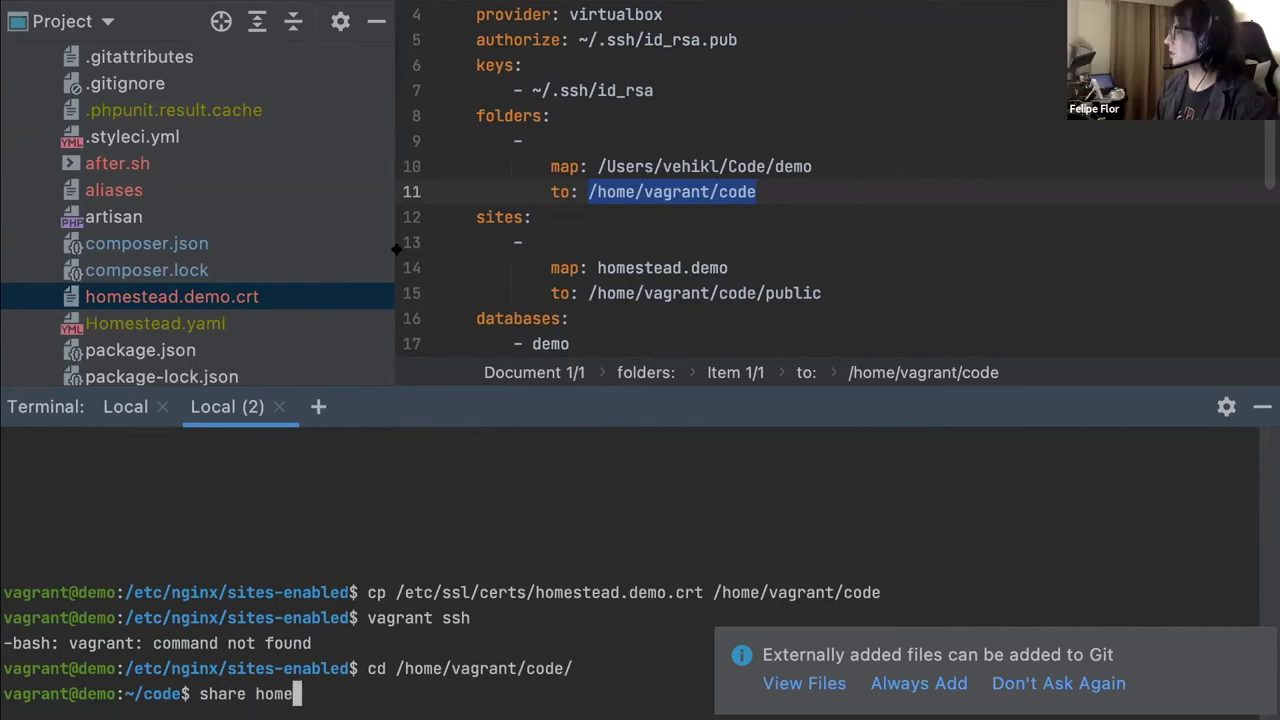
{"action": "key", "text": "BackSpace"}
{"action": "key", "text": "BackSpace"}
{"action": "key", "text": "BackSpace"}
{"action": "key", "text": "BackSpace"}
{"action": "key", "text": "BackSpace"}
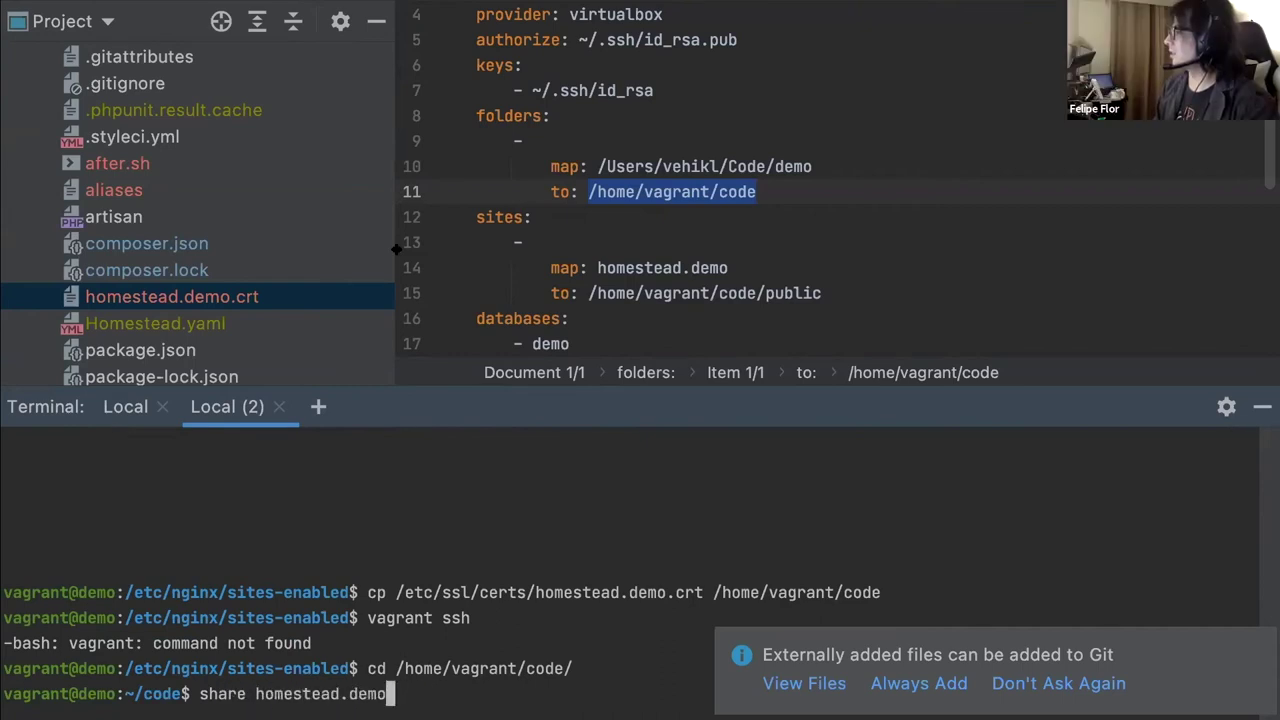
{"action": "key", "text": "Return"}
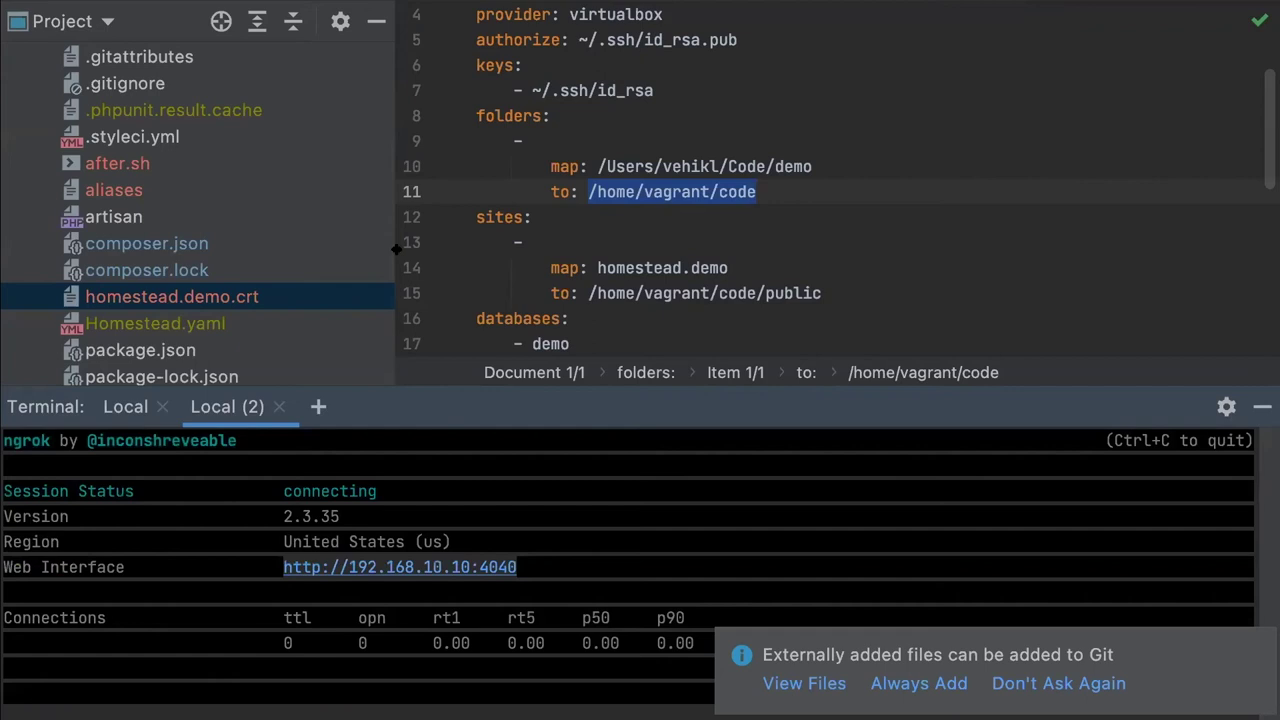
{"action": "key", "text": "super+Tab"}
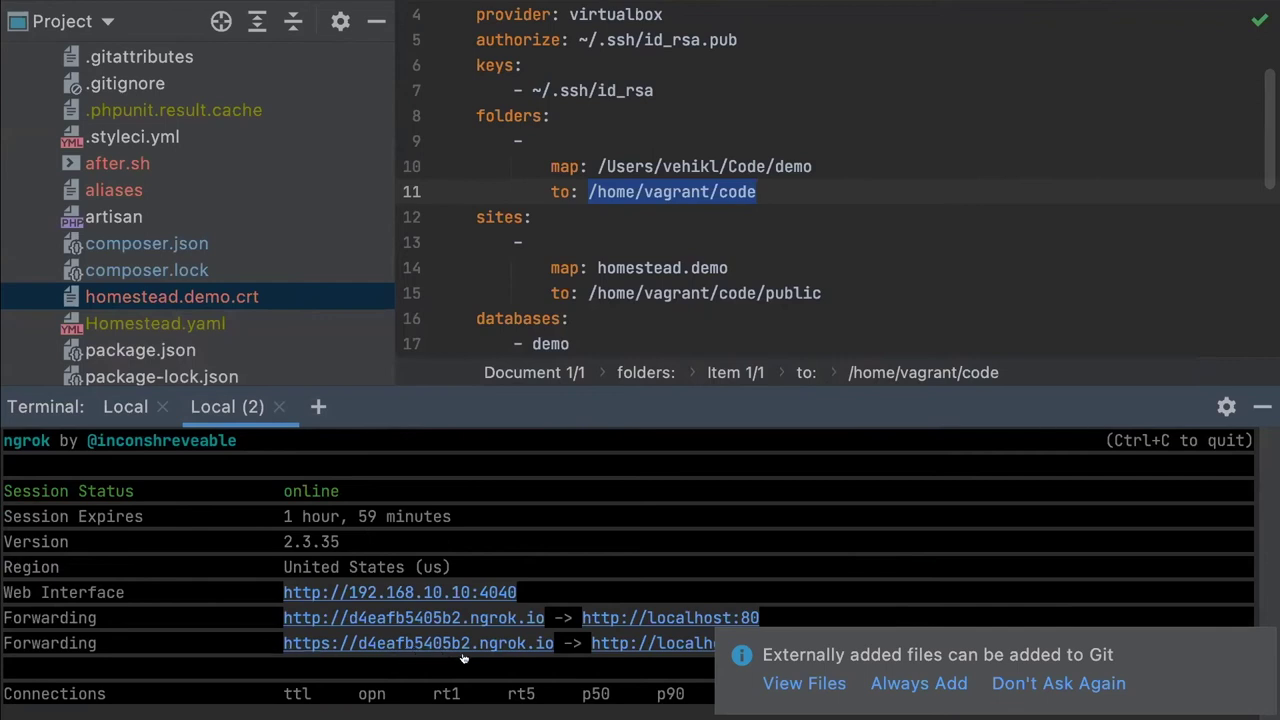
{"action": "left_click_drag", "start_coordinate": [564, 392], "coordinate": [580, 292]}
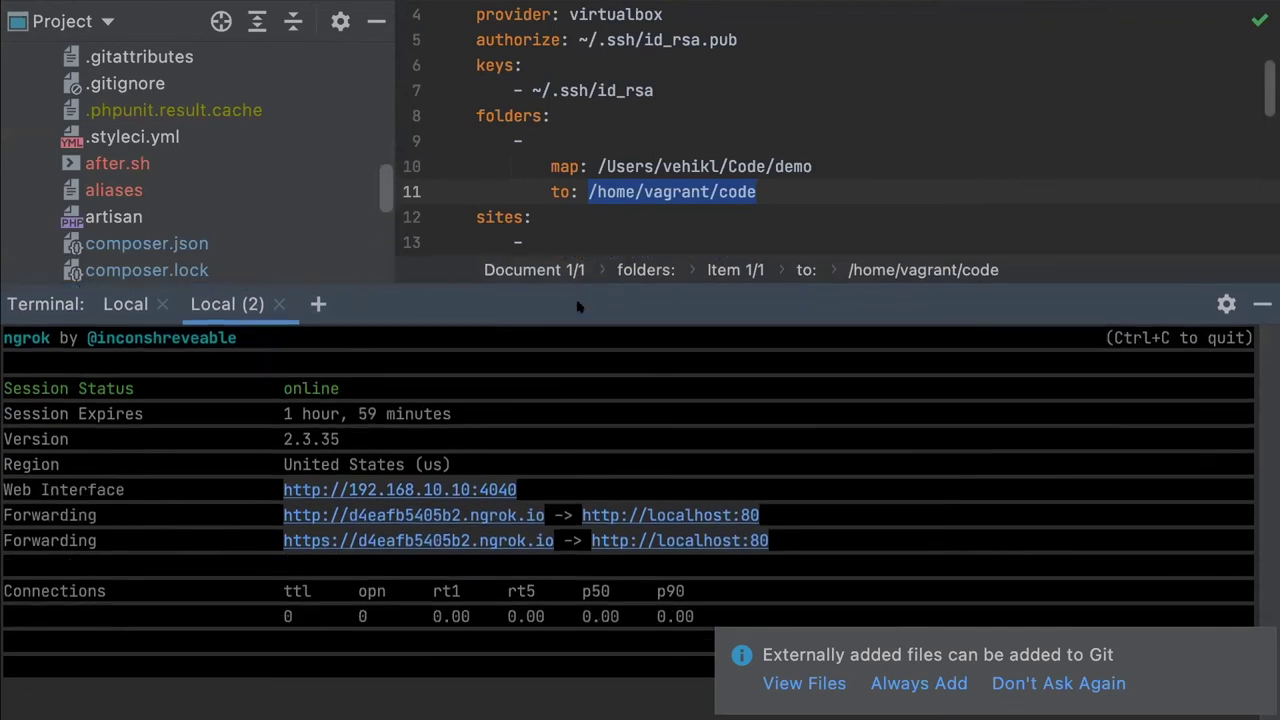
{"action": "left_click", "coordinate": [483, 545]}
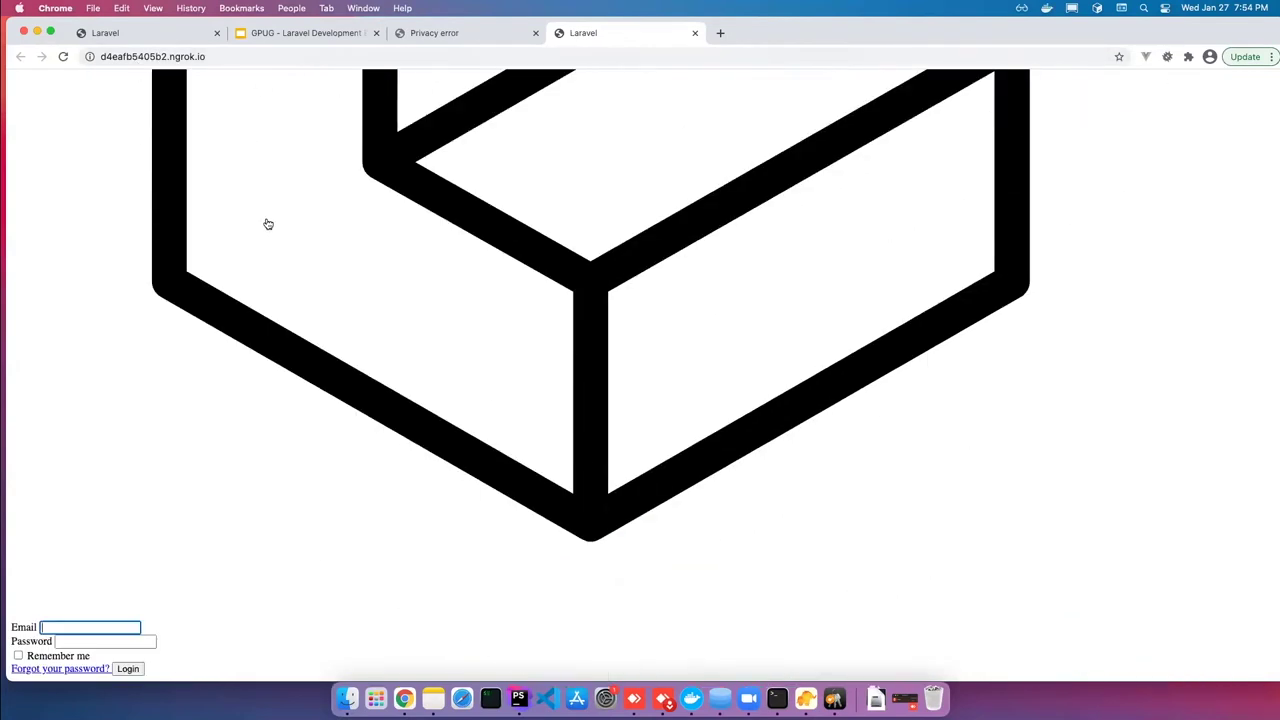
Inspect the blocked app.css request in DevTools Network, open it in a new tab, then close both tabs
{"action": "key", "text": "super+alt+i"}
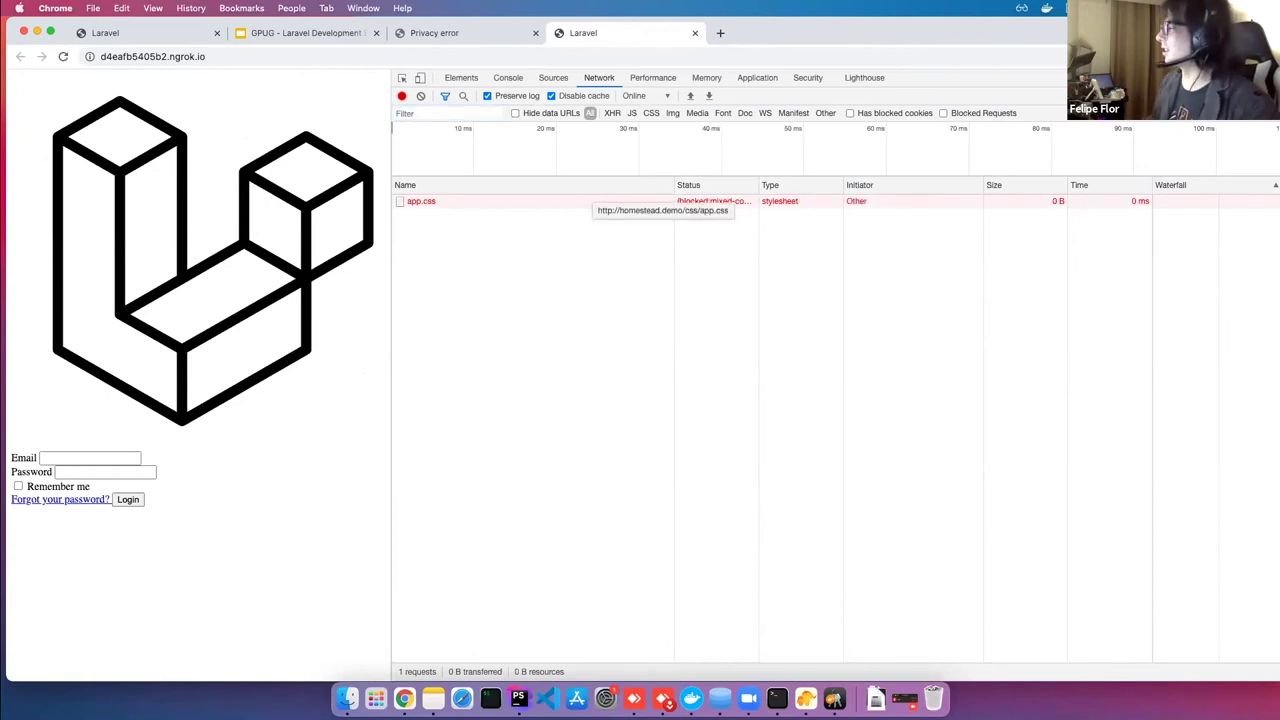
{"action": "left_click", "coordinate": [462, 202]}
{"action": "right_click", "coordinate": [462, 204]}
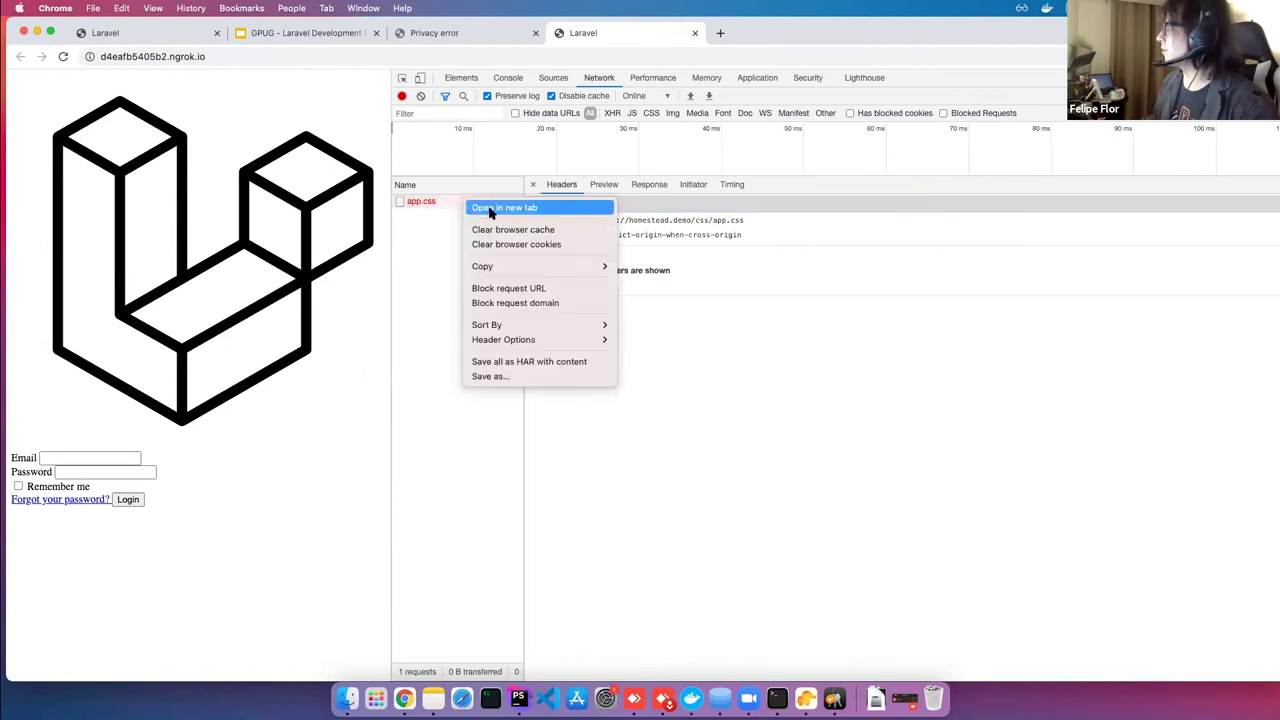
{"action": "left_click", "coordinate": [478, 208]}
{"action": "left_click", "coordinate": [125, 56]}
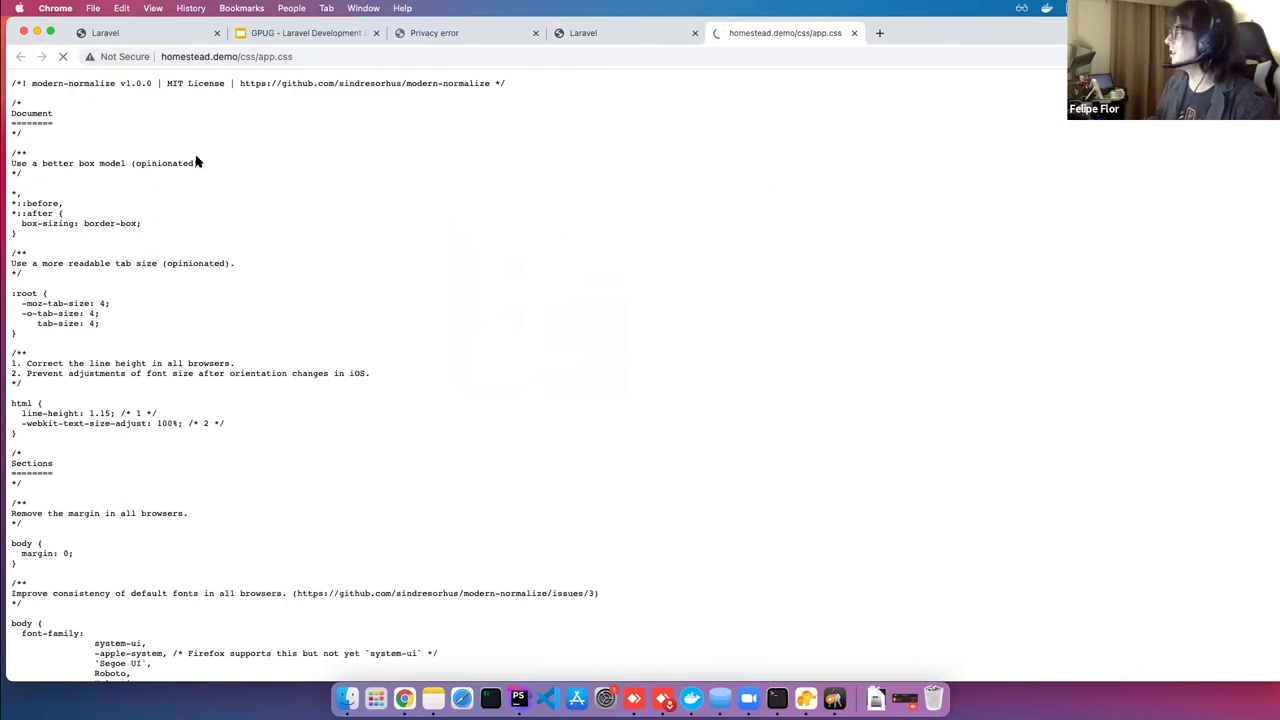
{"action": "key", "text": "super+w"}
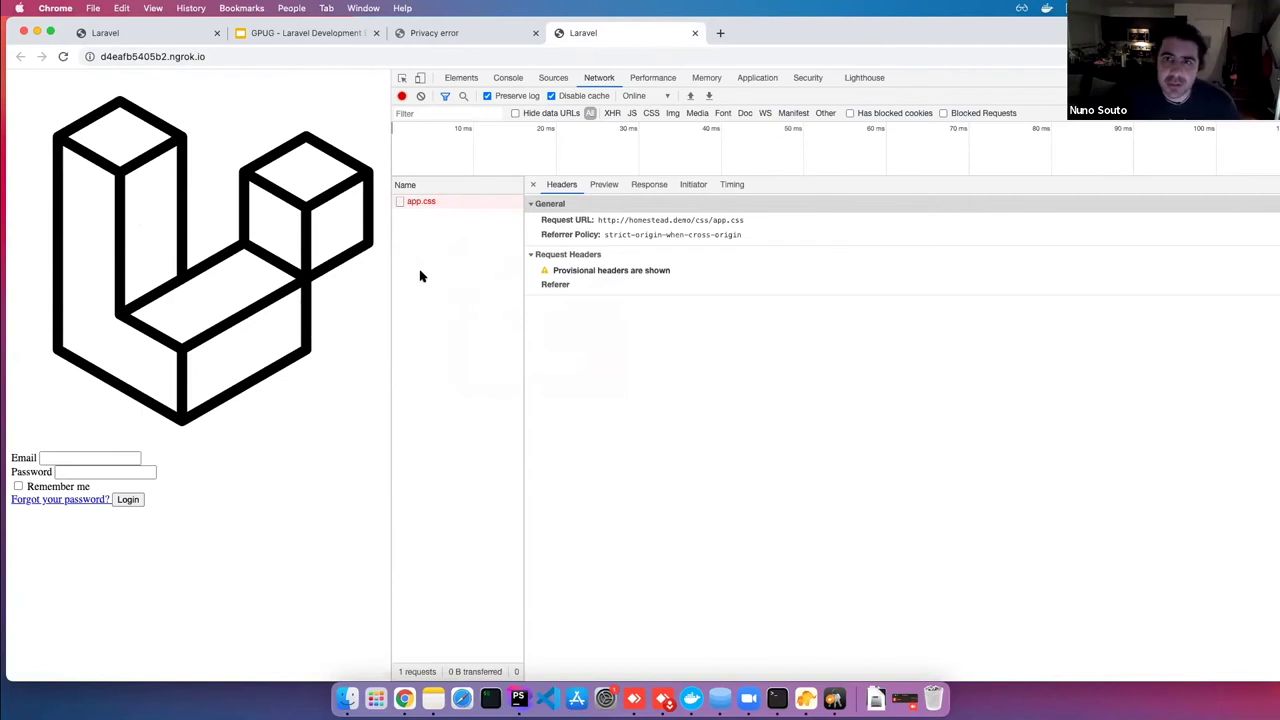
{"action": "key", "text": "super+w"}
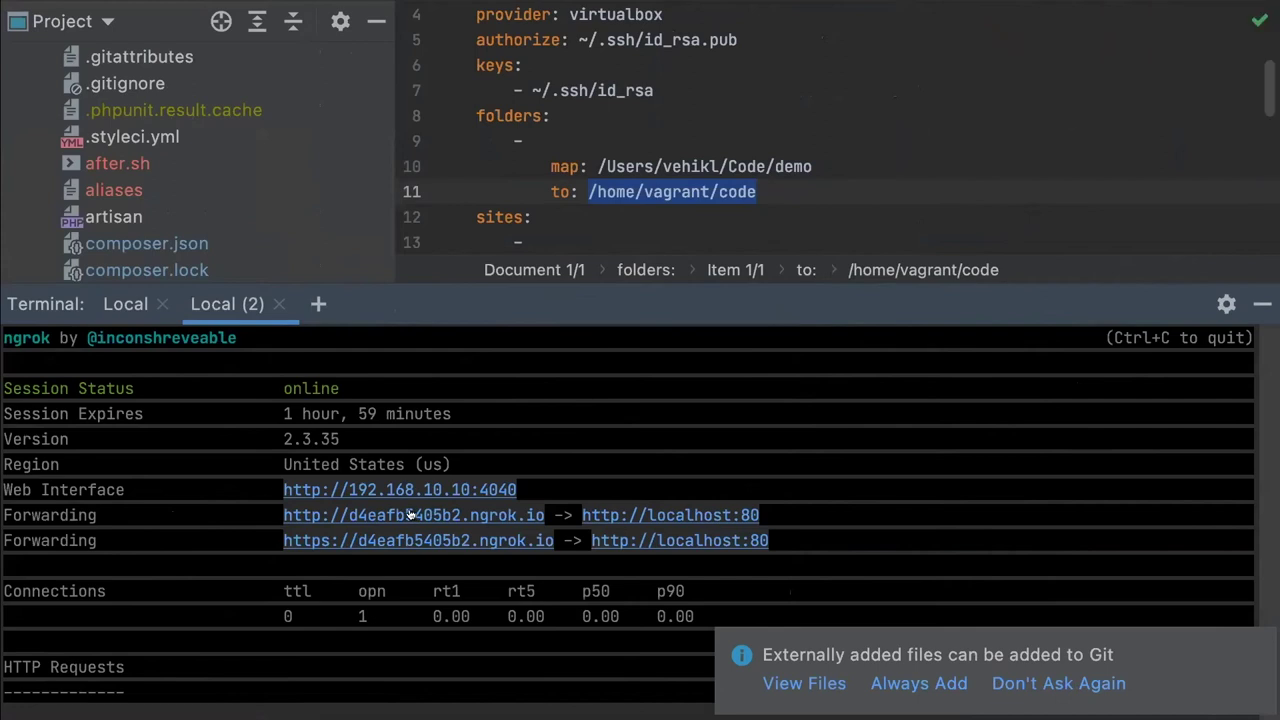
Open the ngrok http forwarding URL, dismiss the 'Externally added files' Git notice, and lower the terminal splitter
{"action": "left_click", "coordinate": [410, 514], "text": "super"}
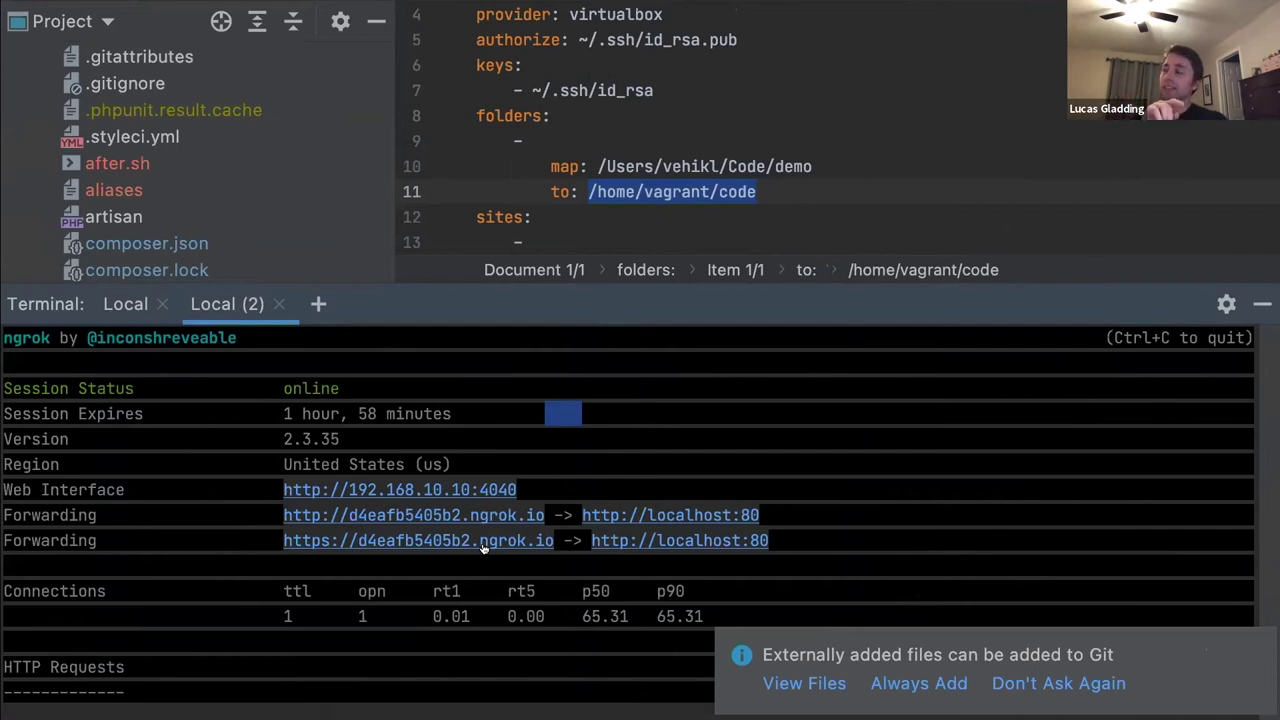
{"action": "left_click", "coordinate": [1253, 648]}
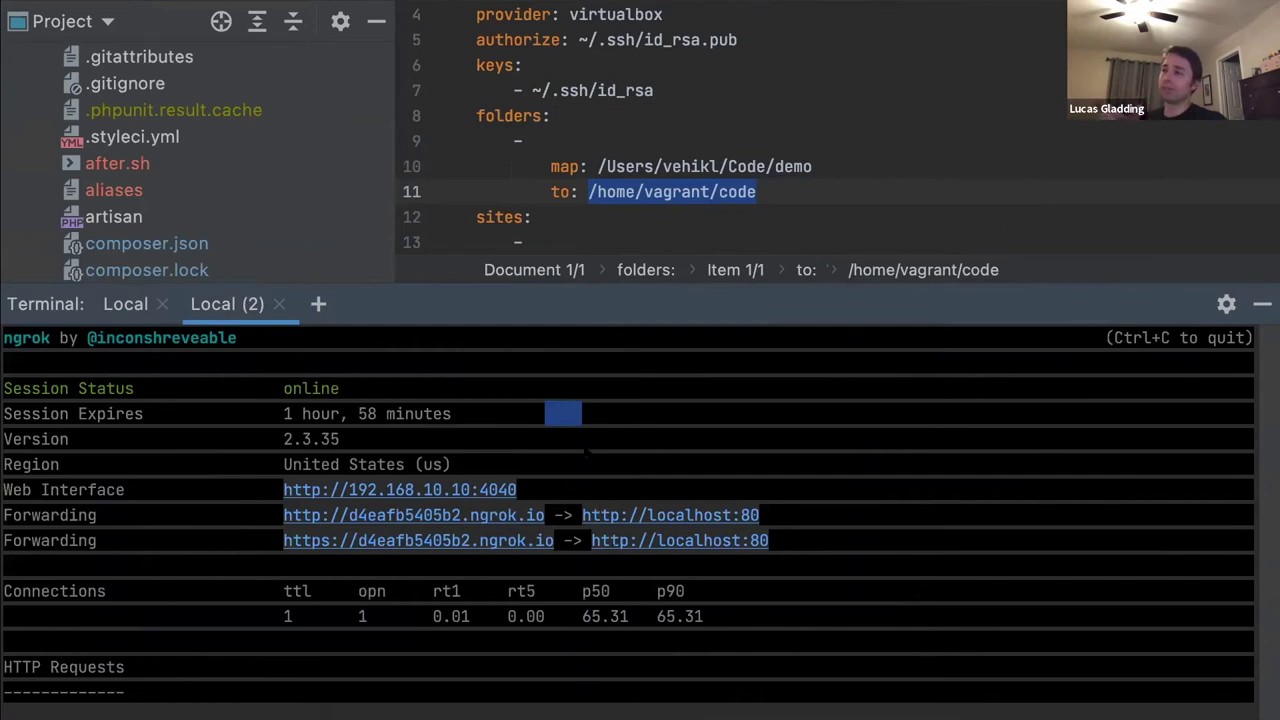
{"action": "left_click_drag", "start_coordinate": [587, 317], "coordinate": [573, 381]}
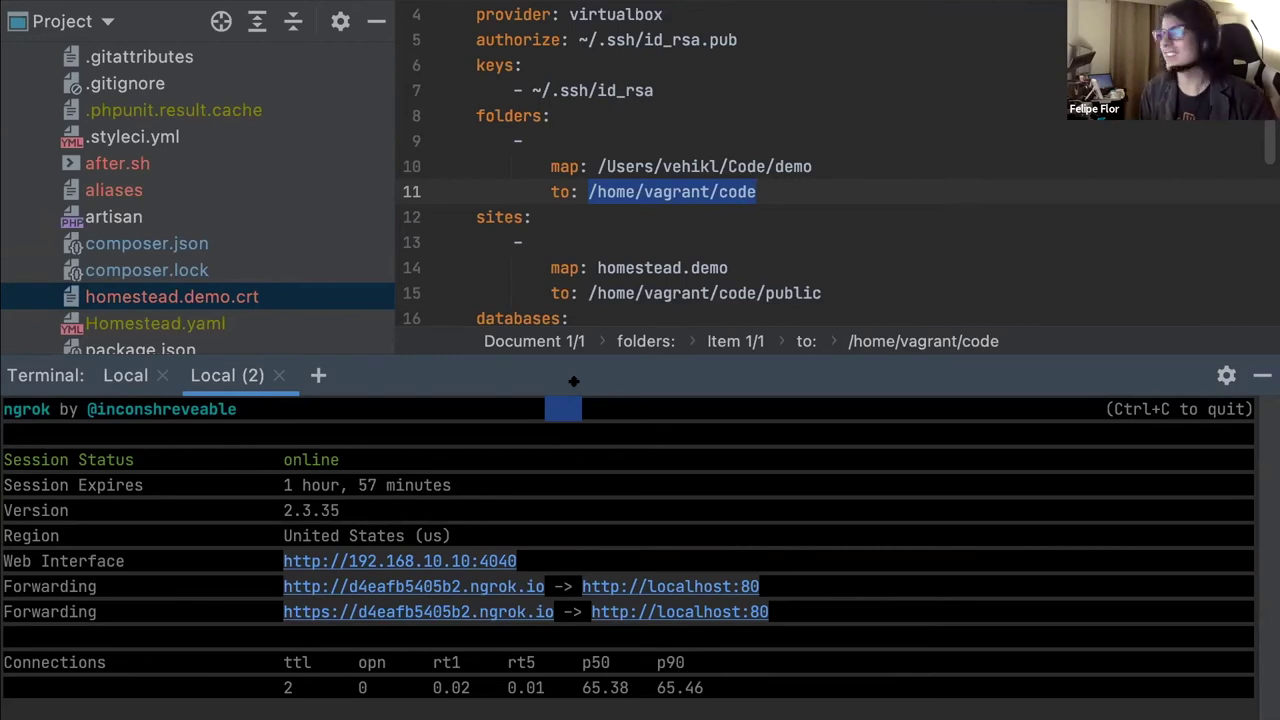
Select the ngrok forwarding URL in the terminal and rebalance the editor and terminal heights
{"action": "left_click_drag", "start_coordinate": [573, 381], "coordinate": [600, 459]}
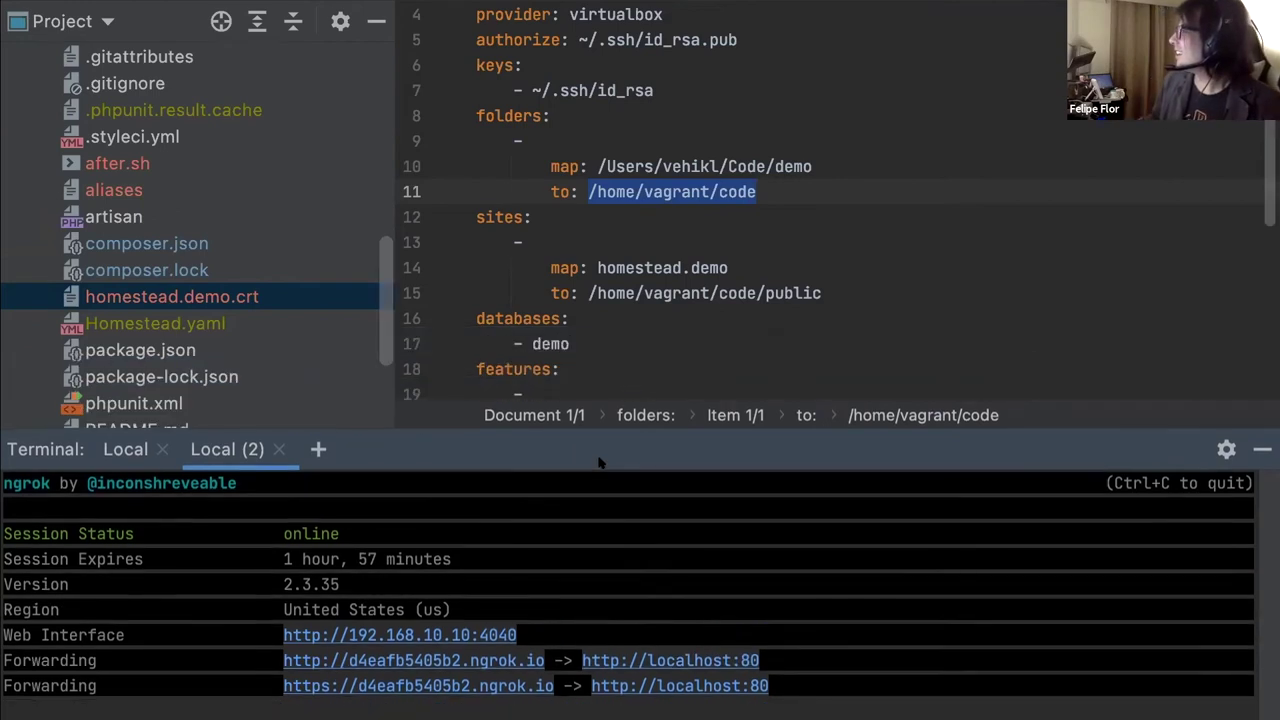
{"action": "scroll", "coordinate": [548, 279], "scroll_direction": "up", "scroll_amount": 3}
{"action": "scroll", "coordinate": [548, 279], "scroll_direction": "down", "scroll_amount": 10}
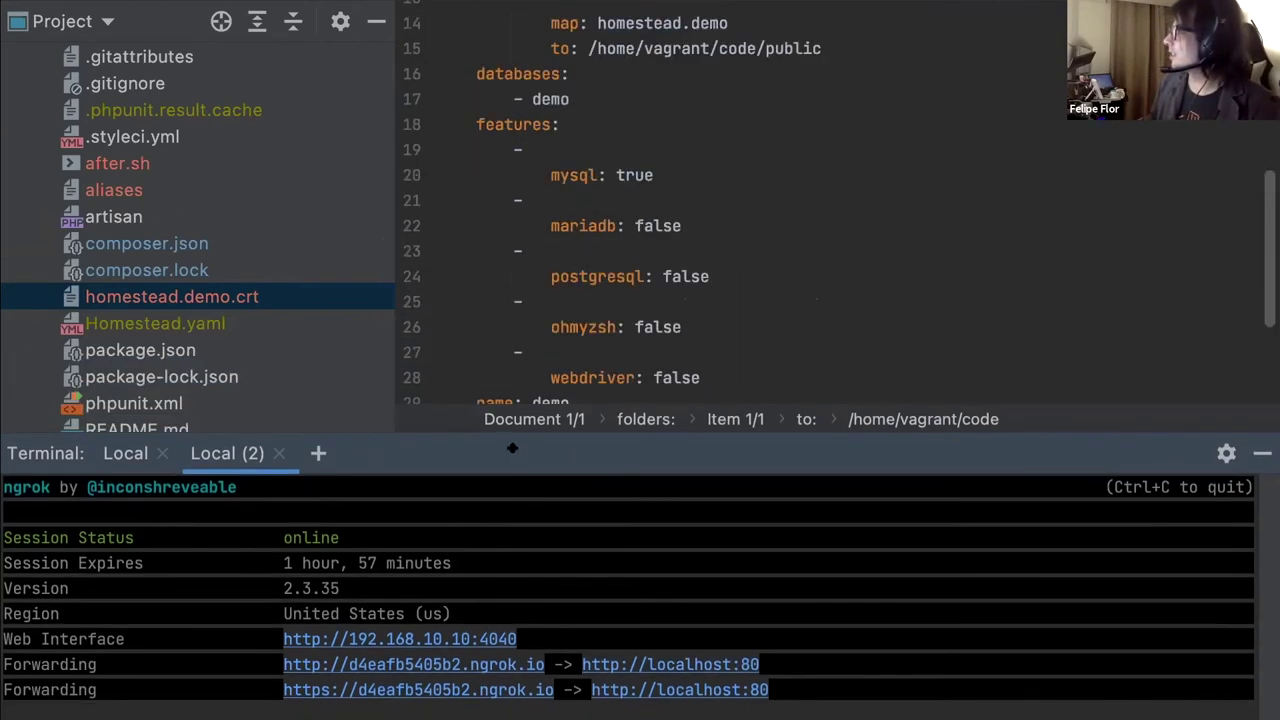
{"action": "left_click_drag", "start_coordinate": [512, 440], "coordinate": [505, 290]}
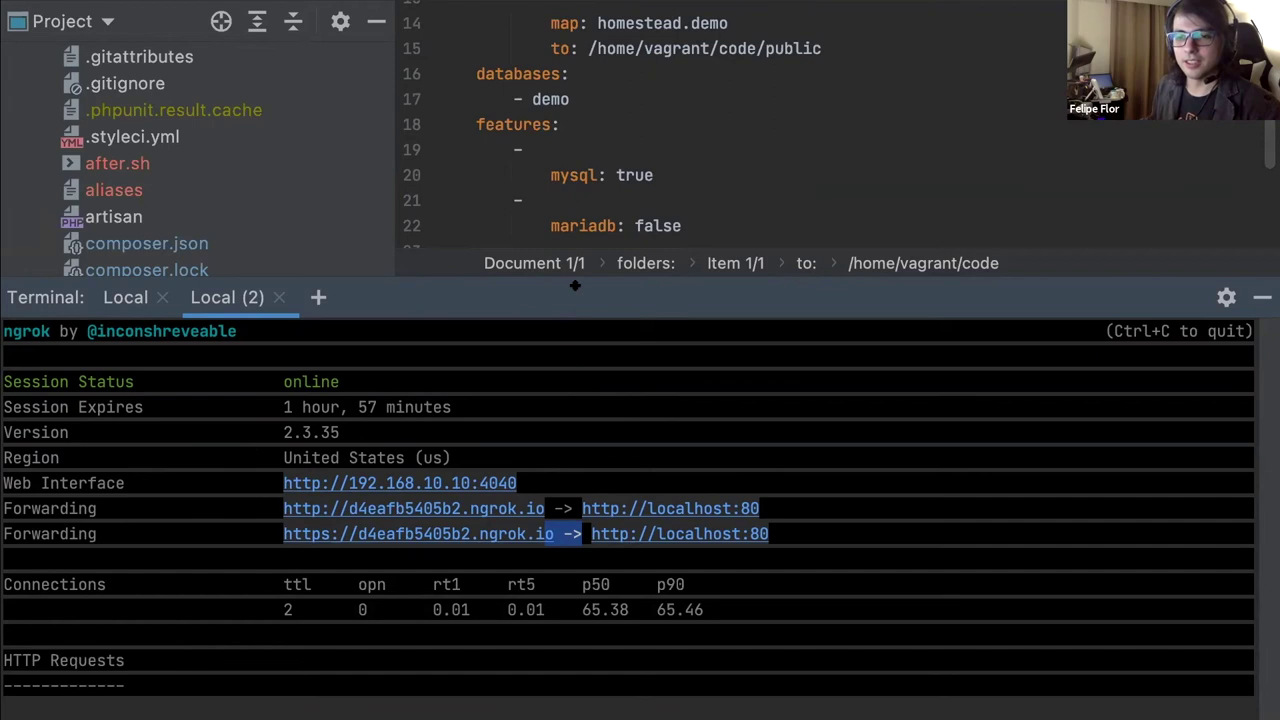
{"action": "left_click_drag", "start_coordinate": [575, 286], "coordinate": [575, 318]}
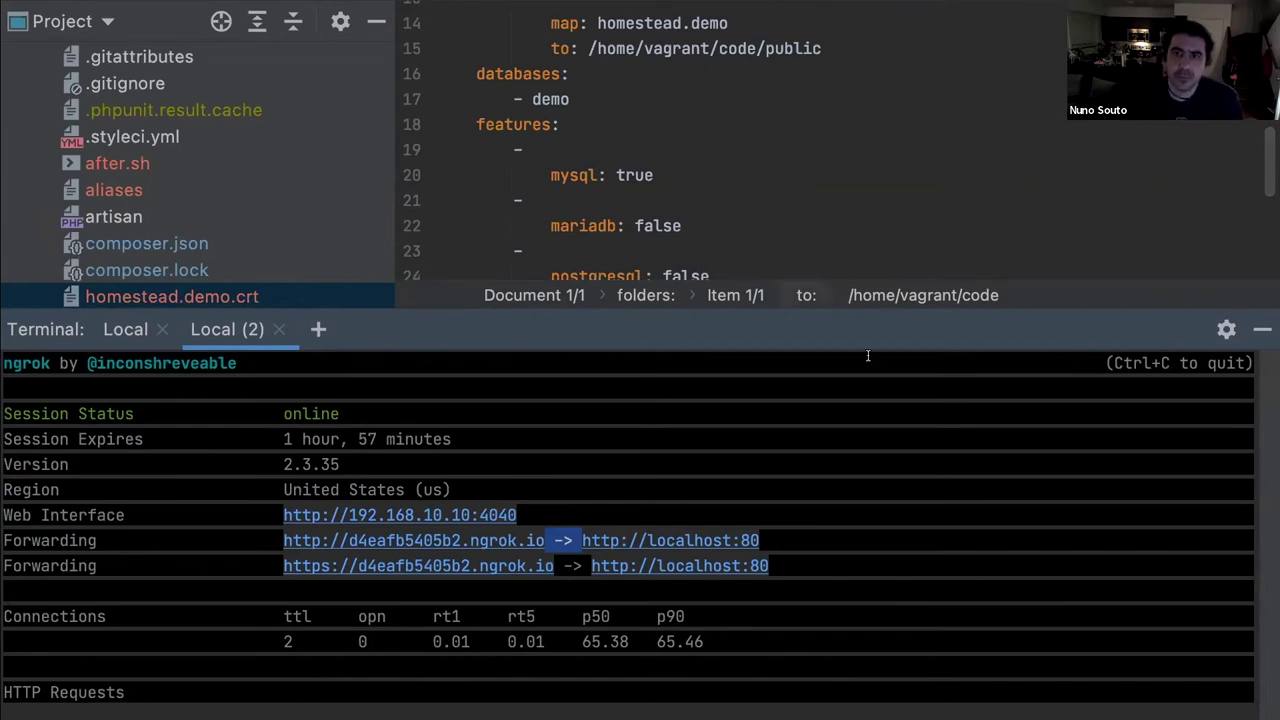
{"action": "left_click", "coordinate": [475, 567]}
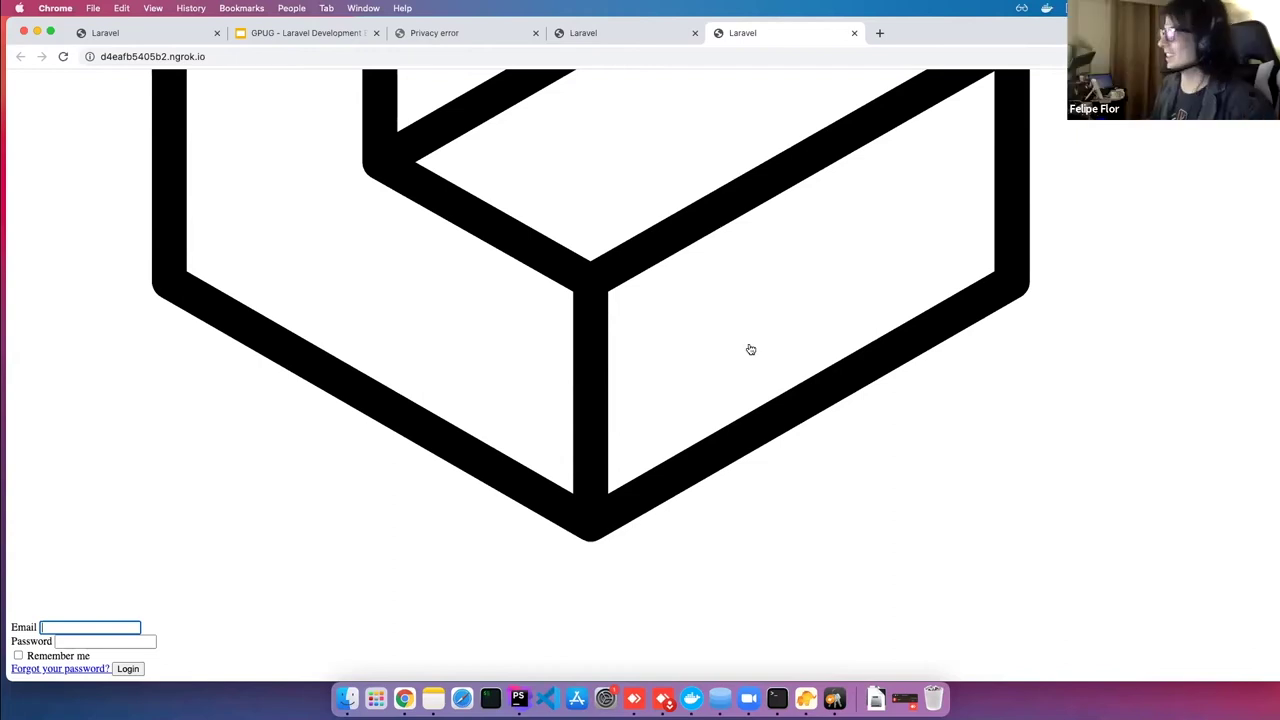
Close the unstyled Laravel login tab in Chrome with Cmd+W
{"action": "key", "text": "super+w"}
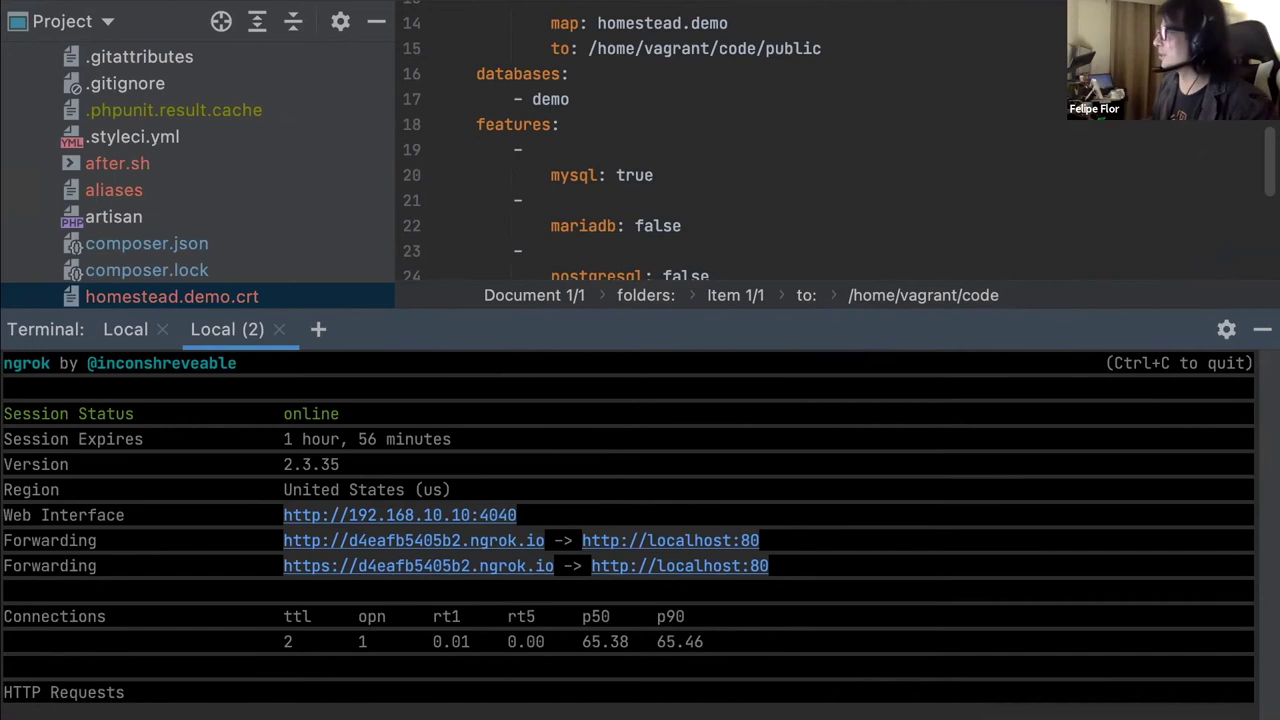
Stop the ngrok tunnel with Ctrl+C and clear the misspelled command from the prompt
{"action": "key", "text": "ctrl+c"}
{"action": "type", "text": "exhit"}
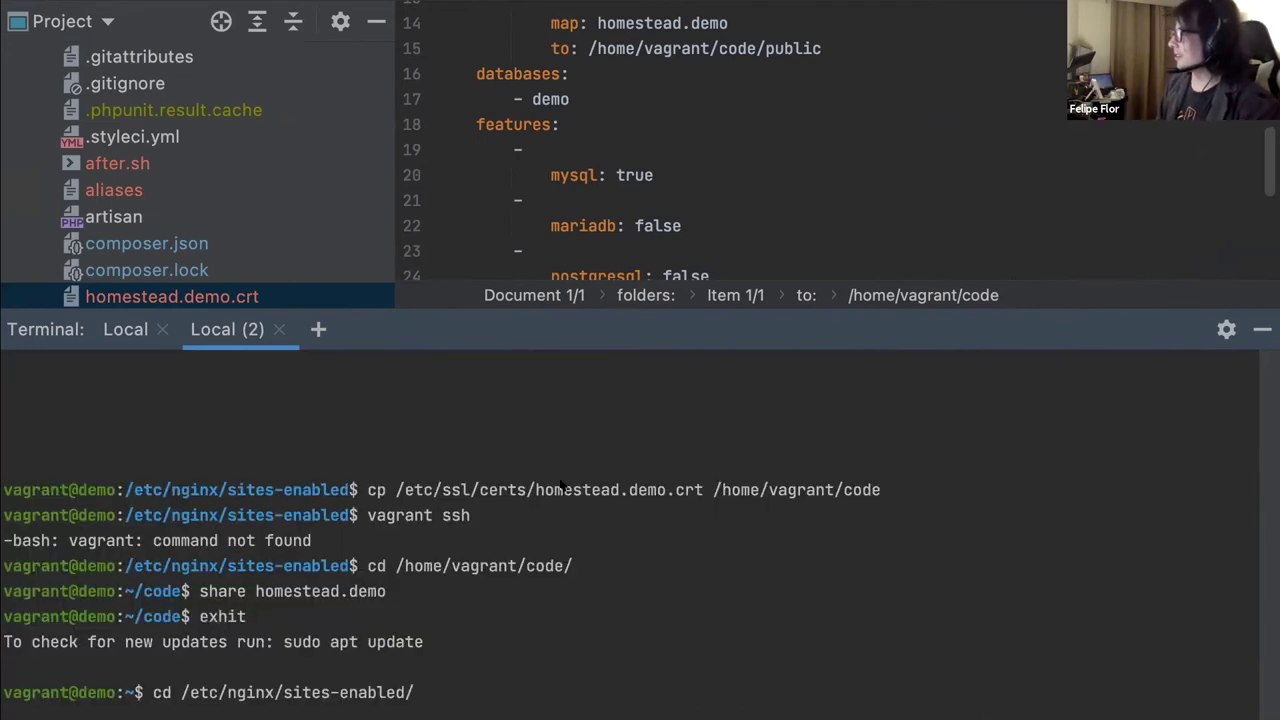
{"action": "key", "text": "BackSpace"}
{"action": "key", "text": "BackSpace"}
{"action": "key", "text": "BackSpace"}
{"action": "key", "text": "BackSpace"}
{"action": "key", "text": "BackSpace"}
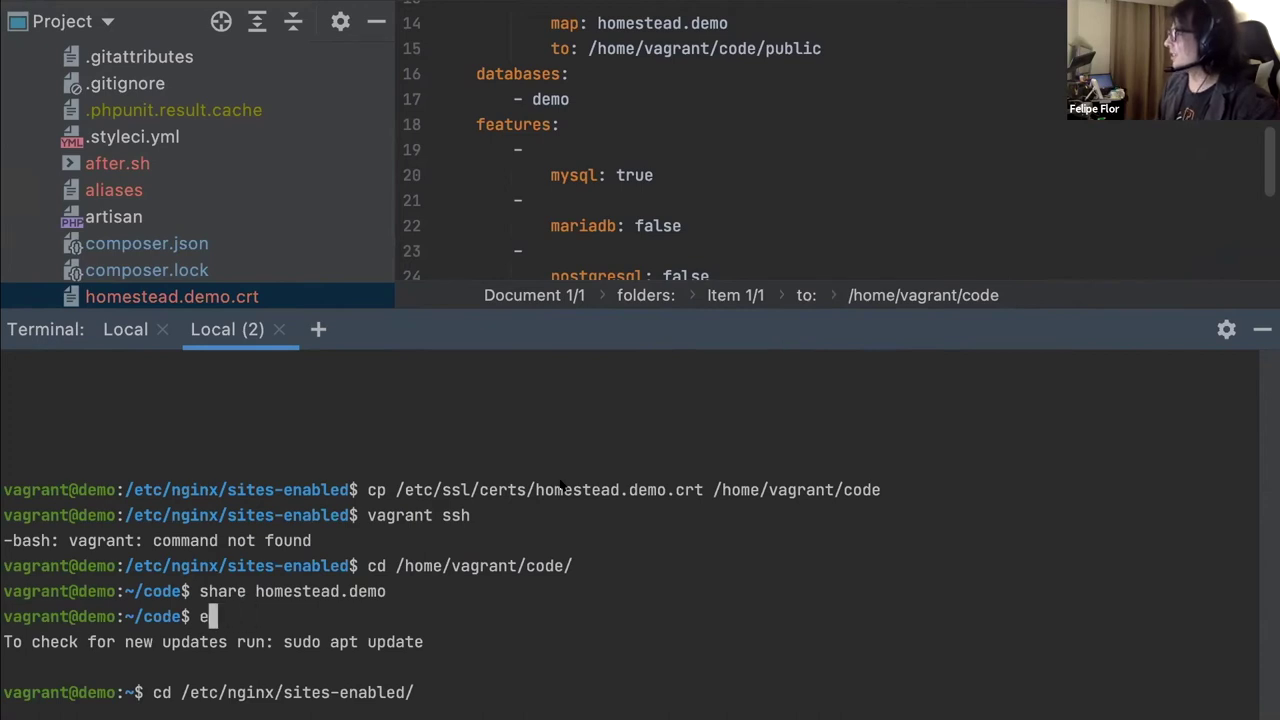
{"action": "key", "text": "Up"}
{"action": "key", "text": "Down"}
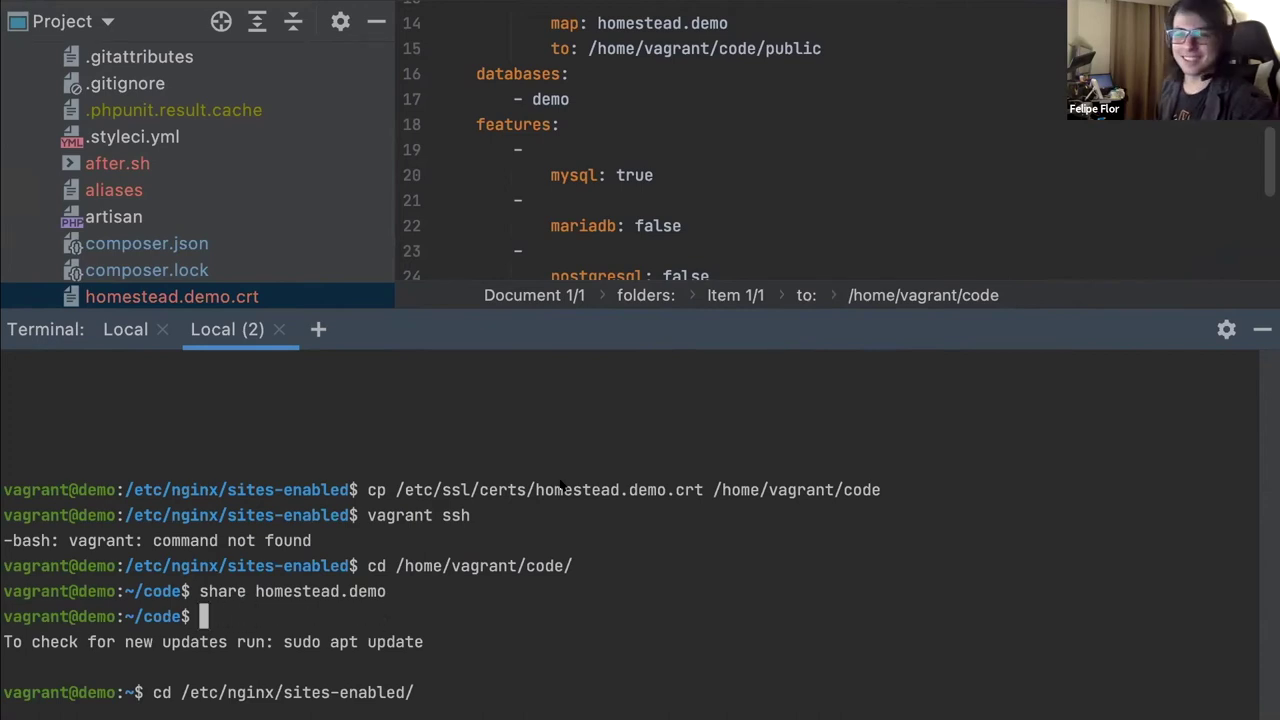
{"action": "key", "text": "ctrl+Left"}
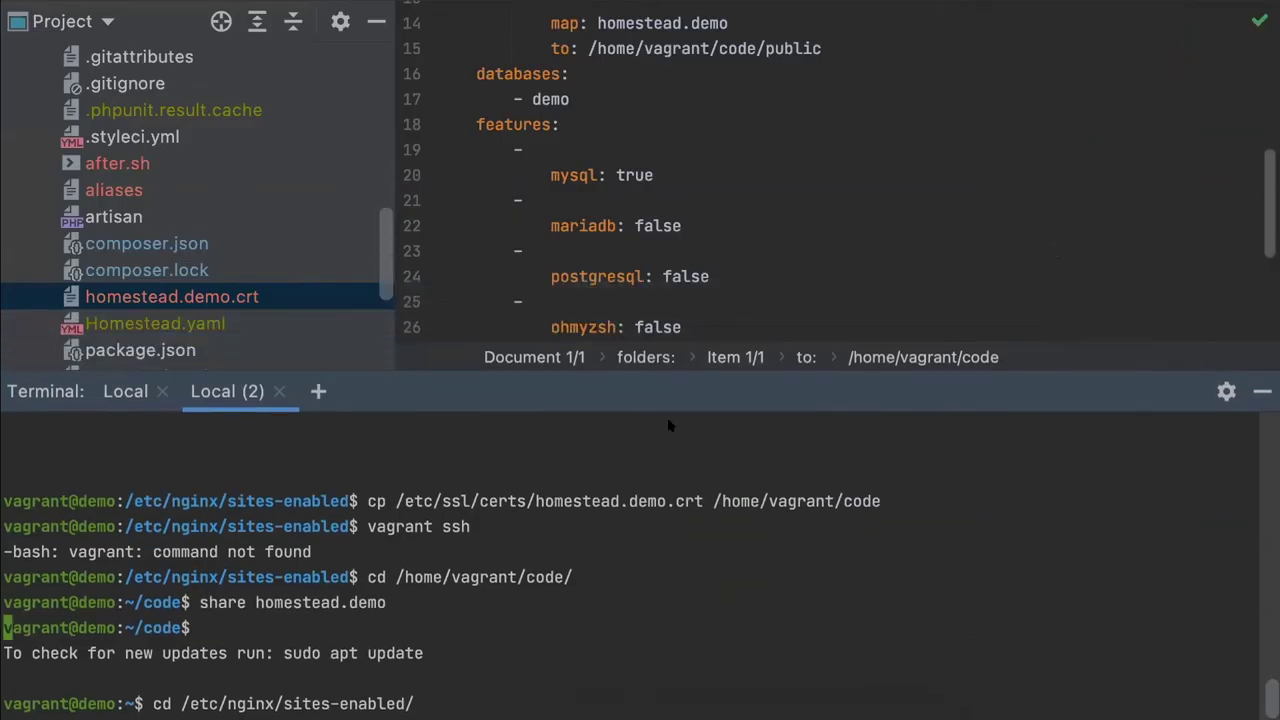
{"action": "scroll", "coordinate": [700, 360], "scroll_direction": "down", "scroll_amount": 2}
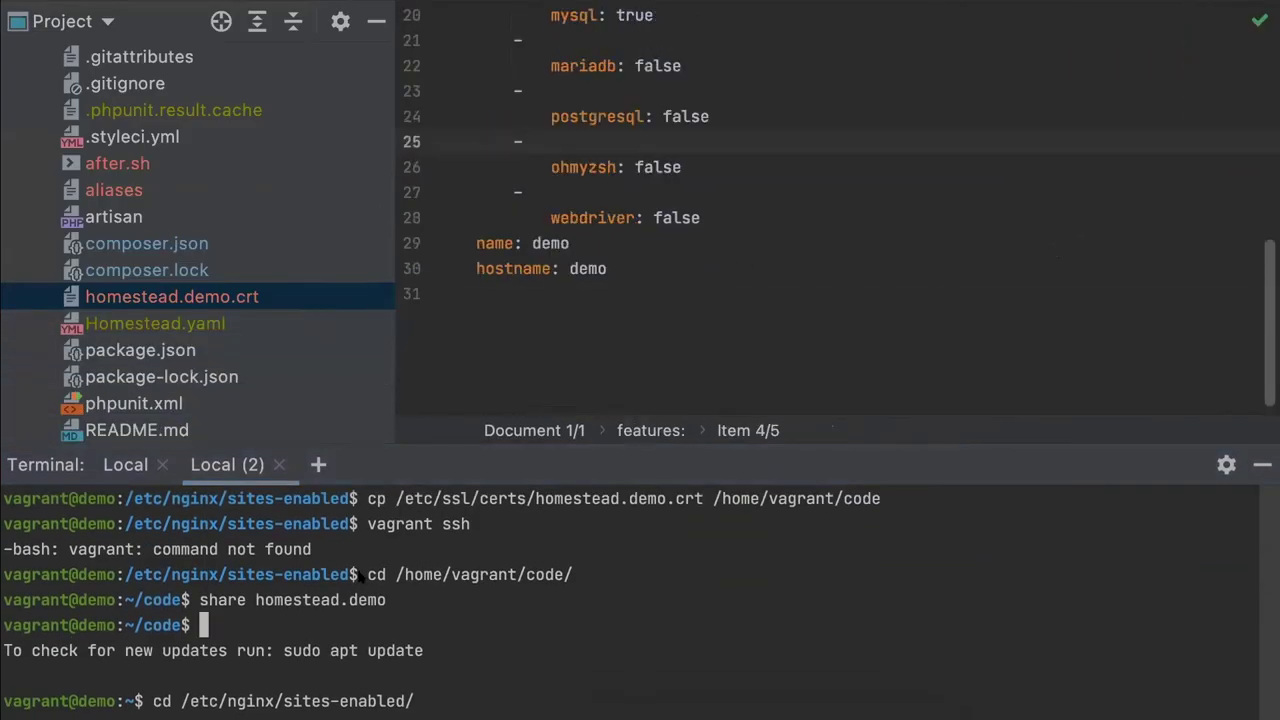
Log out of the Homestead VM with exit and run vagrant destroy
{"action": "type", "text": "exit"}
{"action": "key", "text": "Return"}
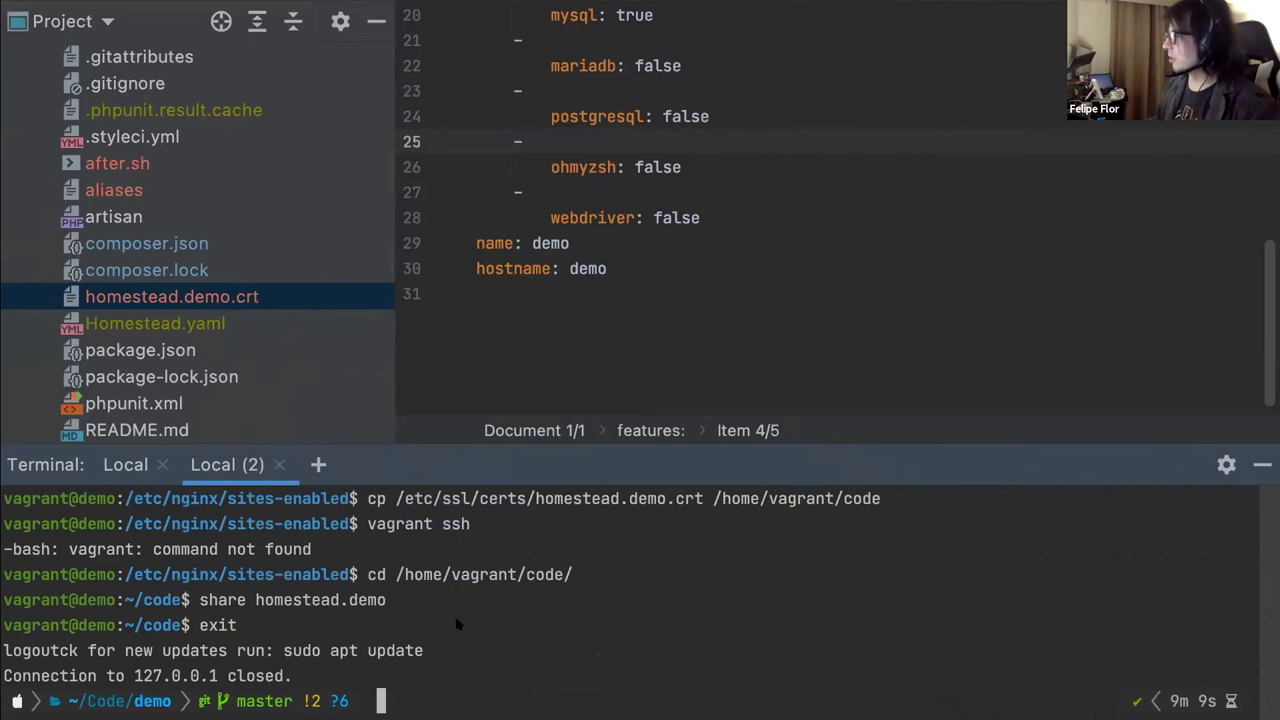
{"action": "type", "text": "vagrant destroy"}
{"action": "key", "text": "Return"}
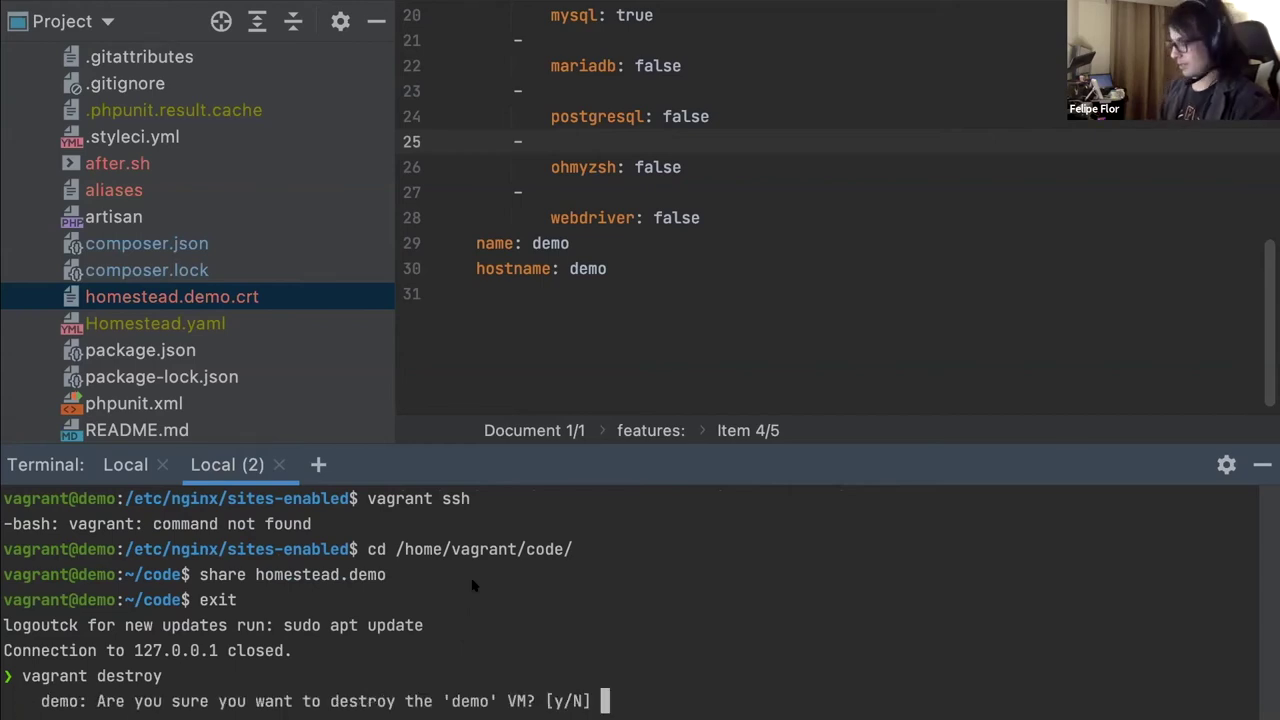
Confirm destroying the 'demo' VM with y and give the terminal more room
{"action": "type", "text": "y"}
{"action": "key", "text": "Return"}
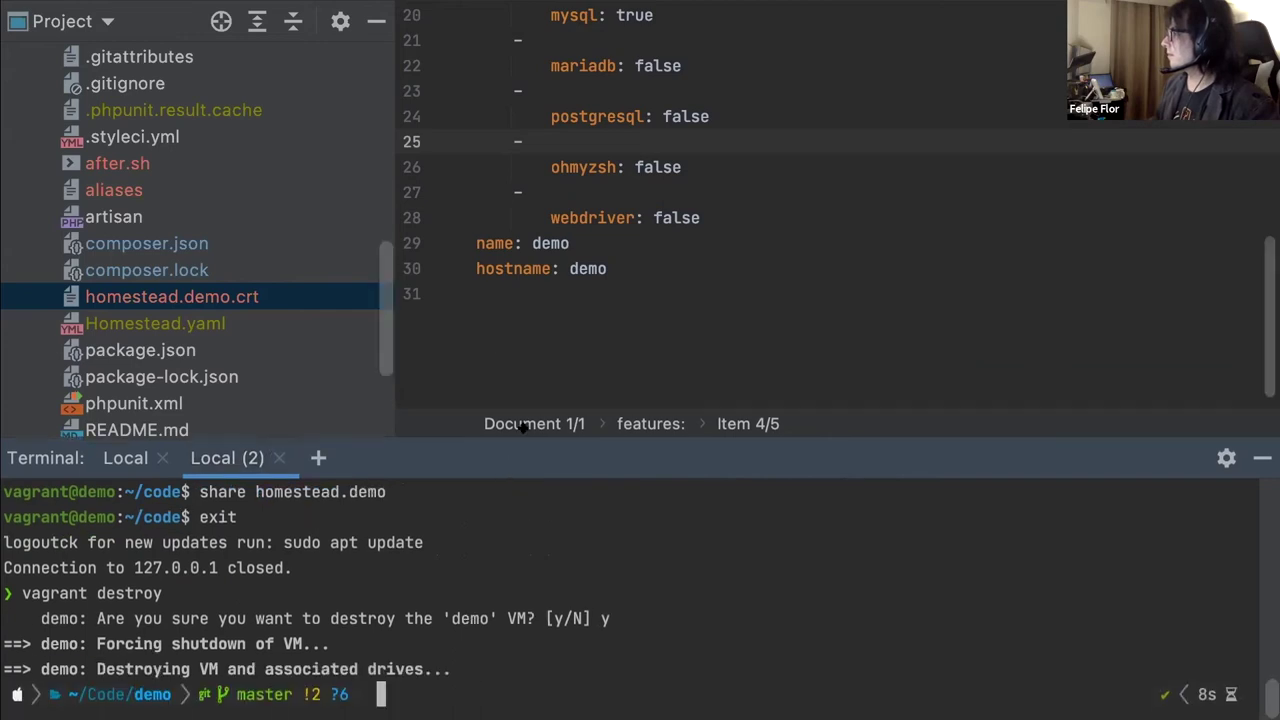
{"action": "left_click_drag", "start_coordinate": [509, 470], "coordinate": [532, 402]}
{"action": "left_click", "coordinate": [558, 283]}
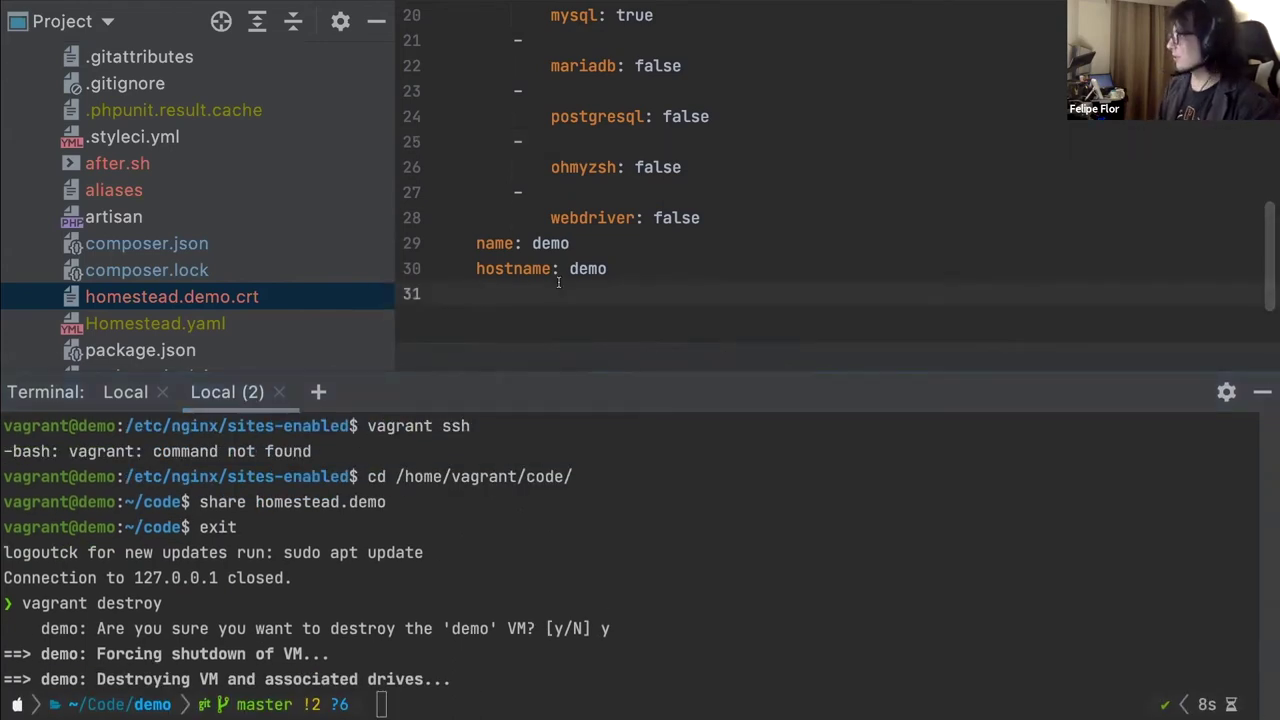
{"action": "left_click", "coordinate": [630, 472]}
Run 'git reset --hard && git clean -fd' to remove Vagrantfile and other untracked Homestead files
{"action": "type", "text": "git clean -"}
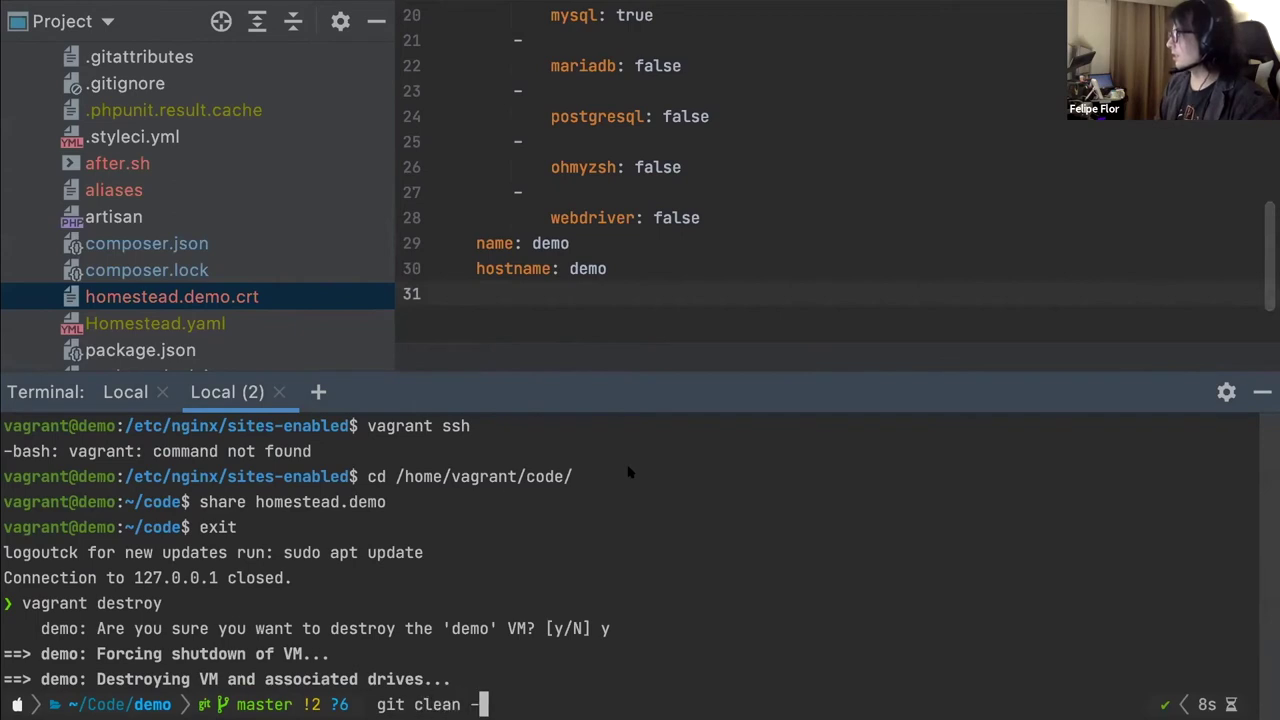
{"action": "type", "text": "fd"}
{"action": "key", "text": "Left"}
{"action": "key", "text": "Left"}
{"action": "key", "text": "Left"}
{"action": "key", "text": "Left"}
{"action": "key", "text": "Left"}
{"action": "key", "text": "Left"}
{"action": "key", "text": "Left"}
{"action": "key", "text": "Left"}
{"action": "key", "text": "Left"}
{"action": "key", "text": "Left"}
{"action": "key", "text": "Left"}
{"action": "key", "text": "Left"}
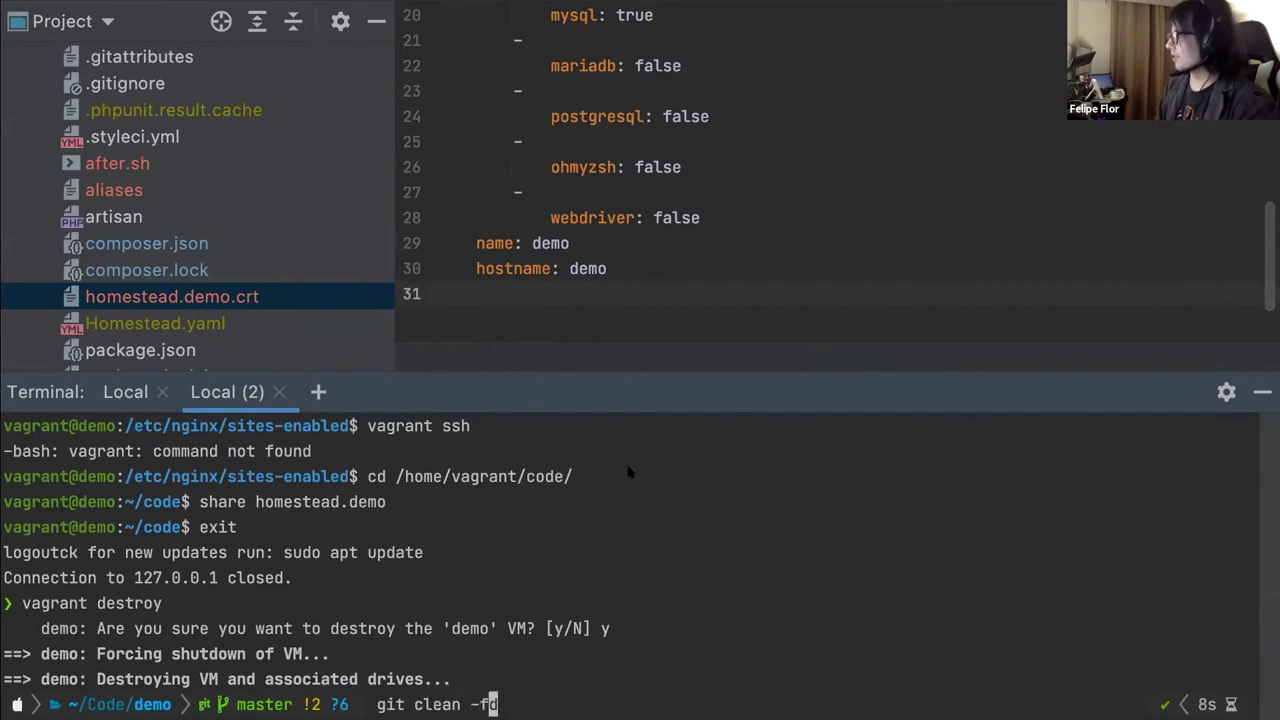
{"action": "key", "text": "Left"}
{"action": "type", "text": "git "}
{"action": "type", "text": "reset --hard "}
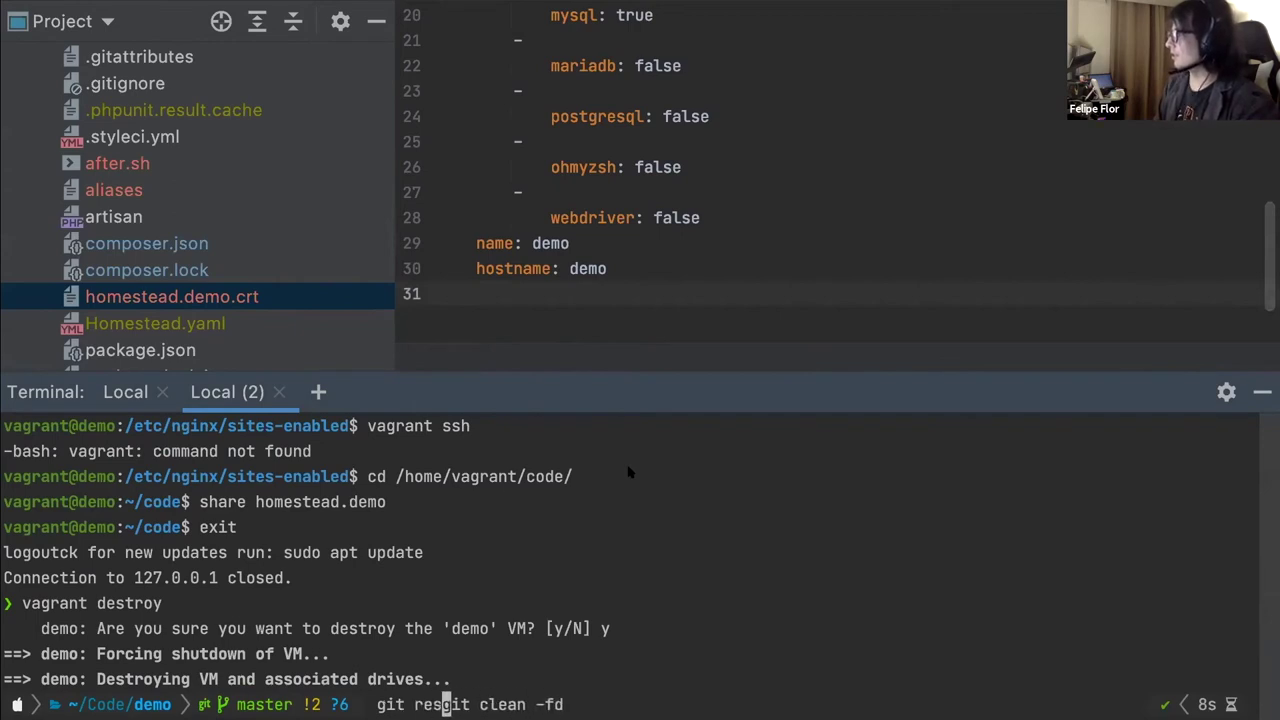
{"action": "type", "text": "&&"}
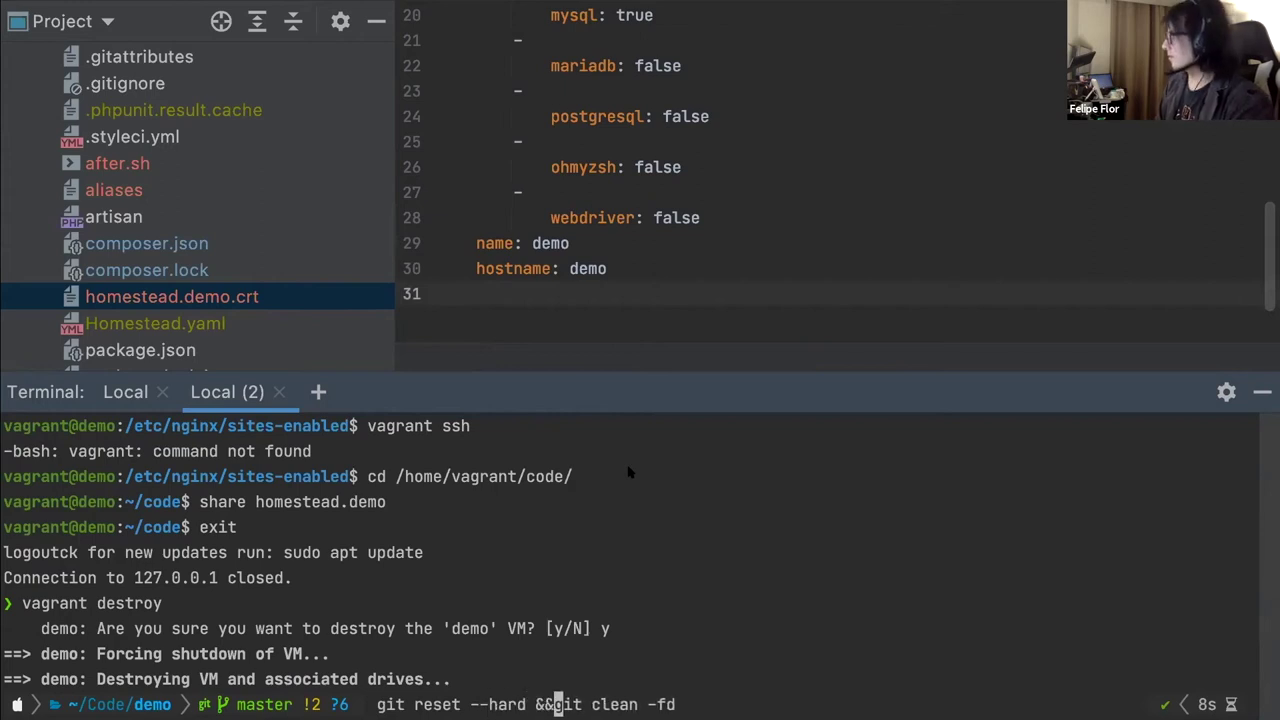
{"action": "key", "text": "Return"}
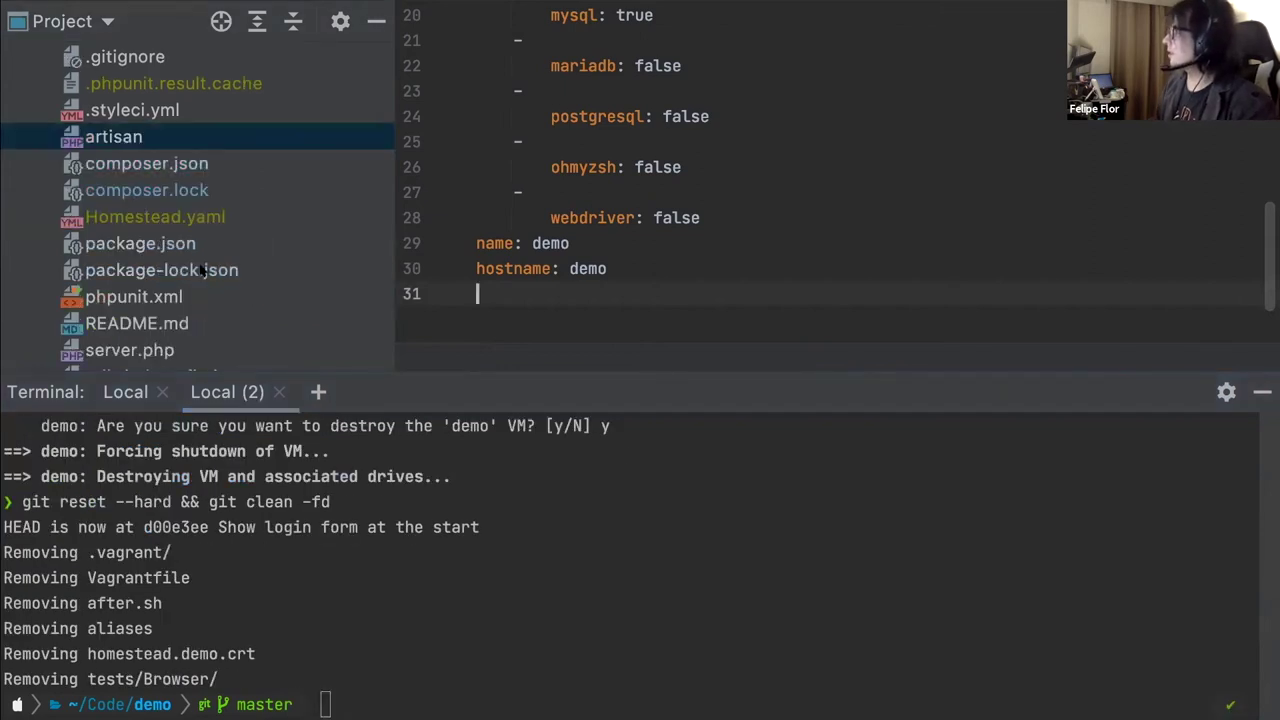
{"action": "scroll", "coordinate": [200, 200], "scroll_direction": "down", "scroll_amount": 2}
Delete Homestead.yaml from the project tree and give the DatabaseSeeder.php editor more height
{"action": "scroll", "coordinate": [203, 197], "scroll_direction": "up", "scroll_amount": 2}
{"action": "left_click", "coordinate": [203, 197]}
{"action": "key", "text": "Delete"}
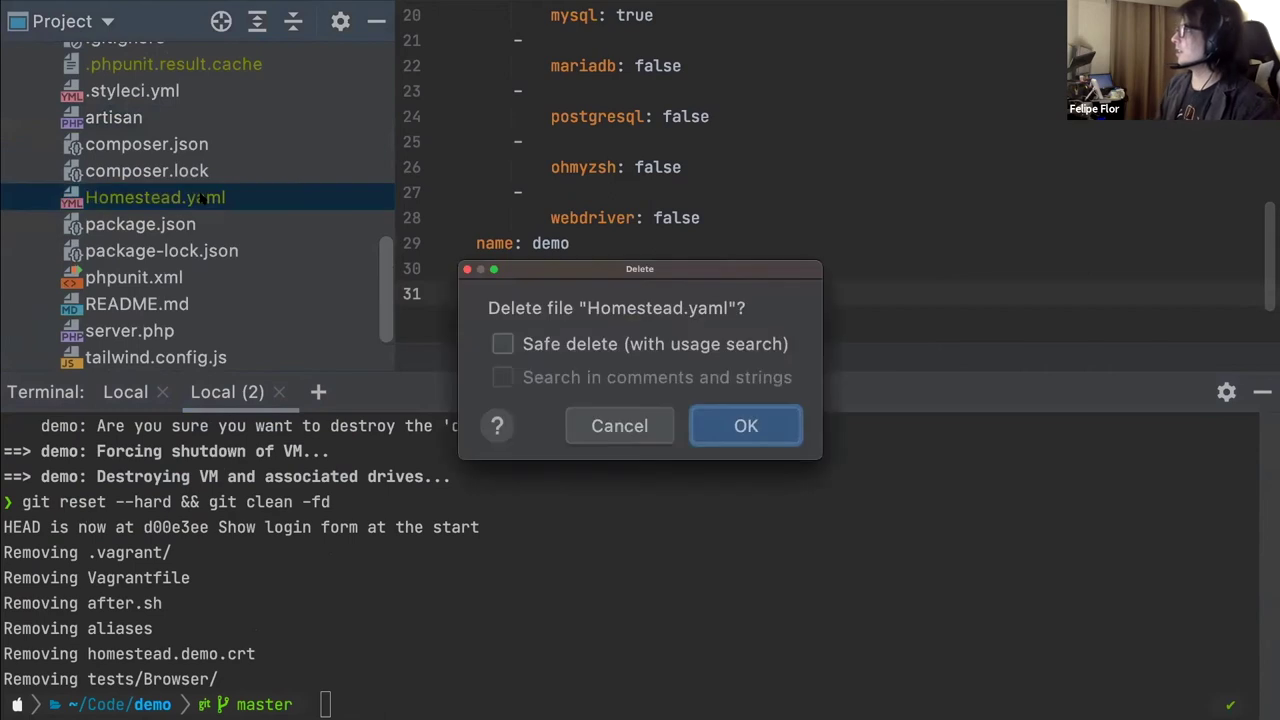
{"action": "key", "text": "Return"}
{"action": "left_click_drag", "start_coordinate": [658, 399], "coordinate": [658, 508]}
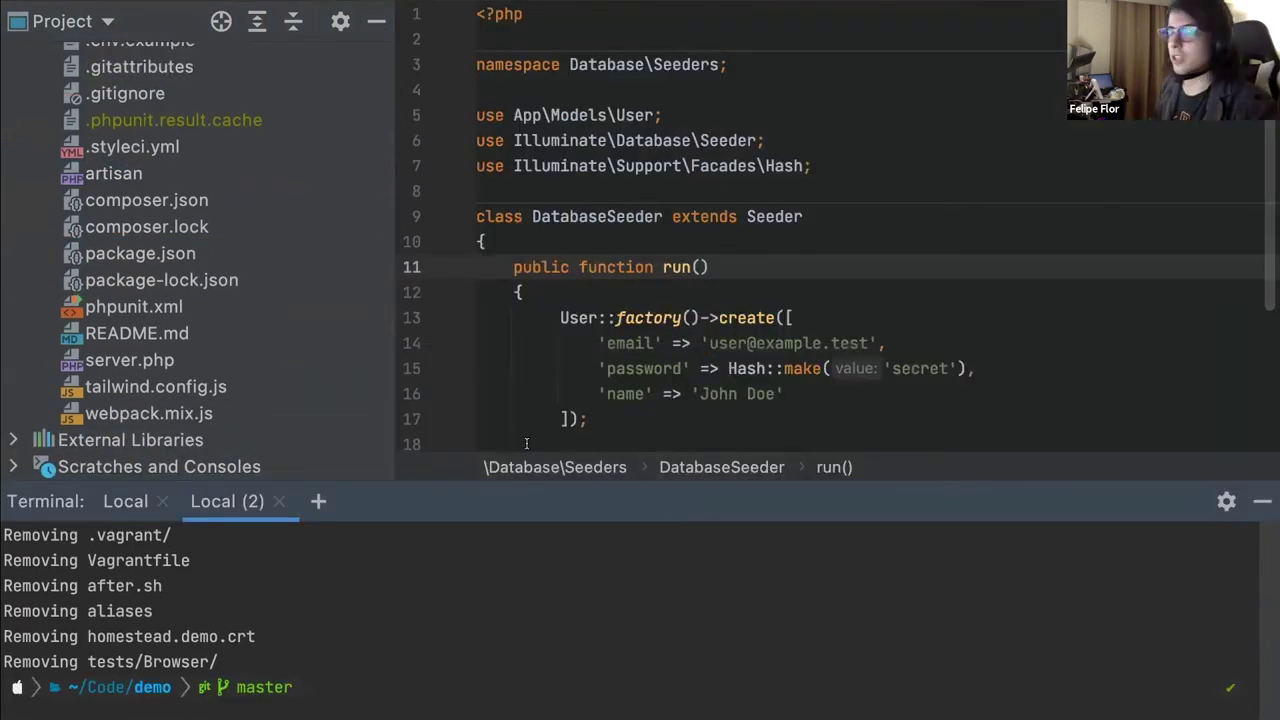
{"action": "left_click", "coordinate": [781, 418]}
{"action": "key", "text": "super+Tab"}
Switch to Chrome's GPUG Google Slides tab and advance to slide 18, 'Using Sail'
{"action": "key", "text": "super+Tab"}
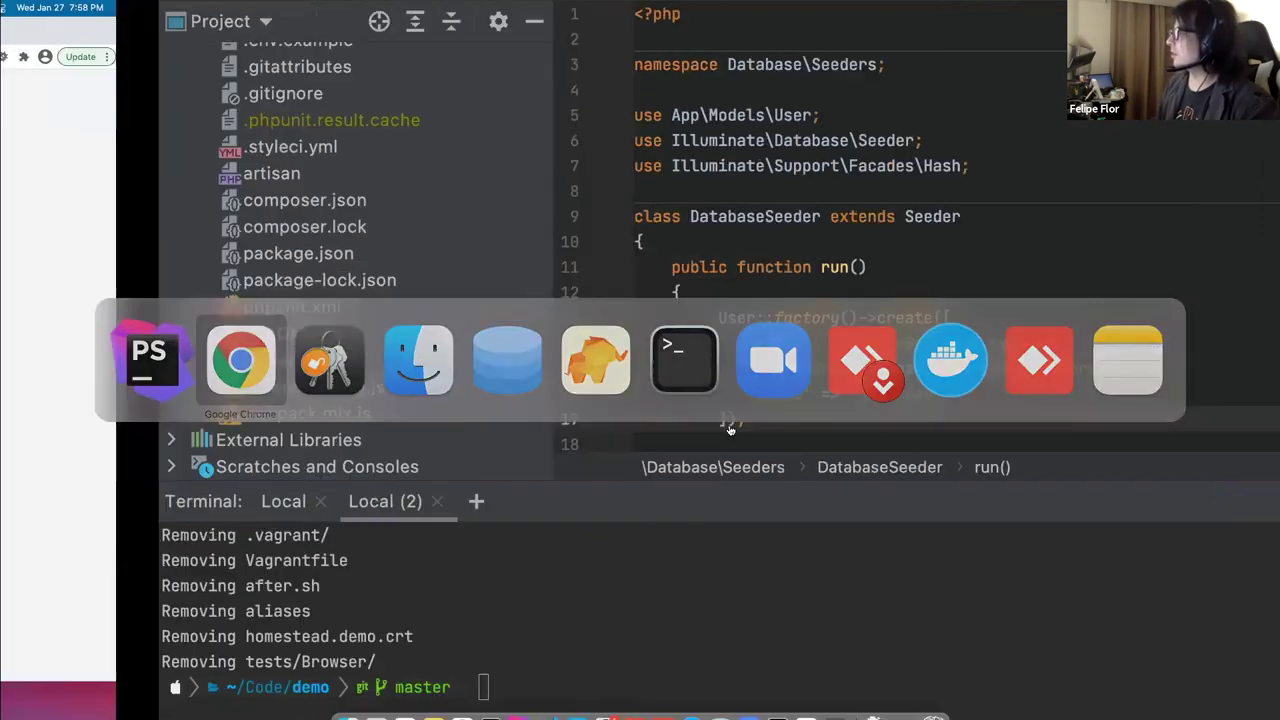
{"action": "key", "text": "super+Tab"}
{"action": "key", "text": "Escape"}
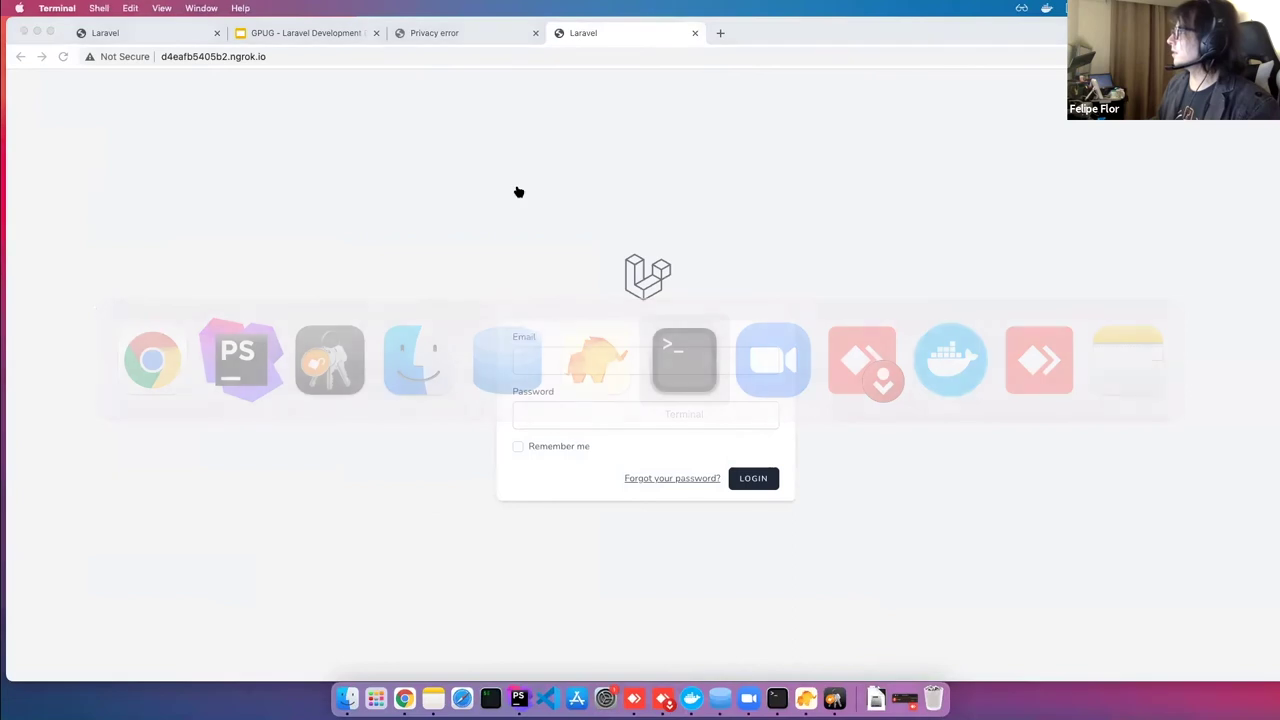
{"action": "left_click", "coordinate": [273, 34]}
{"action": "key", "text": "Down"}
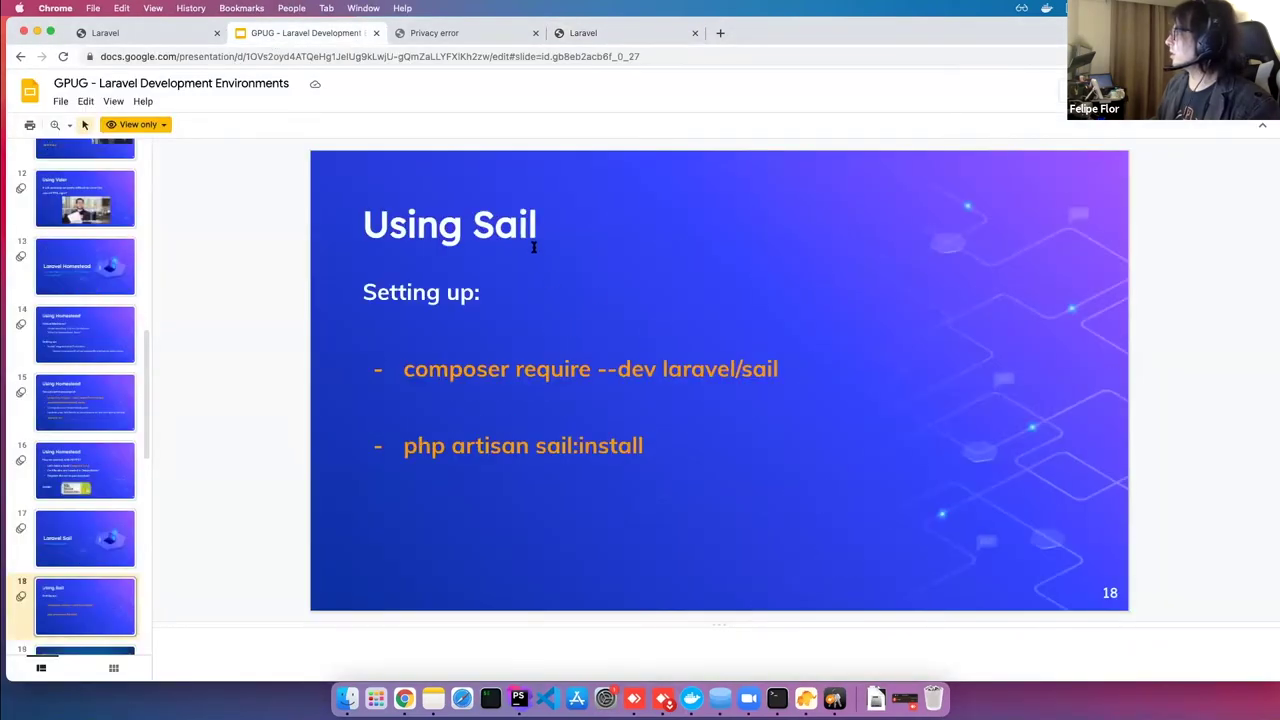
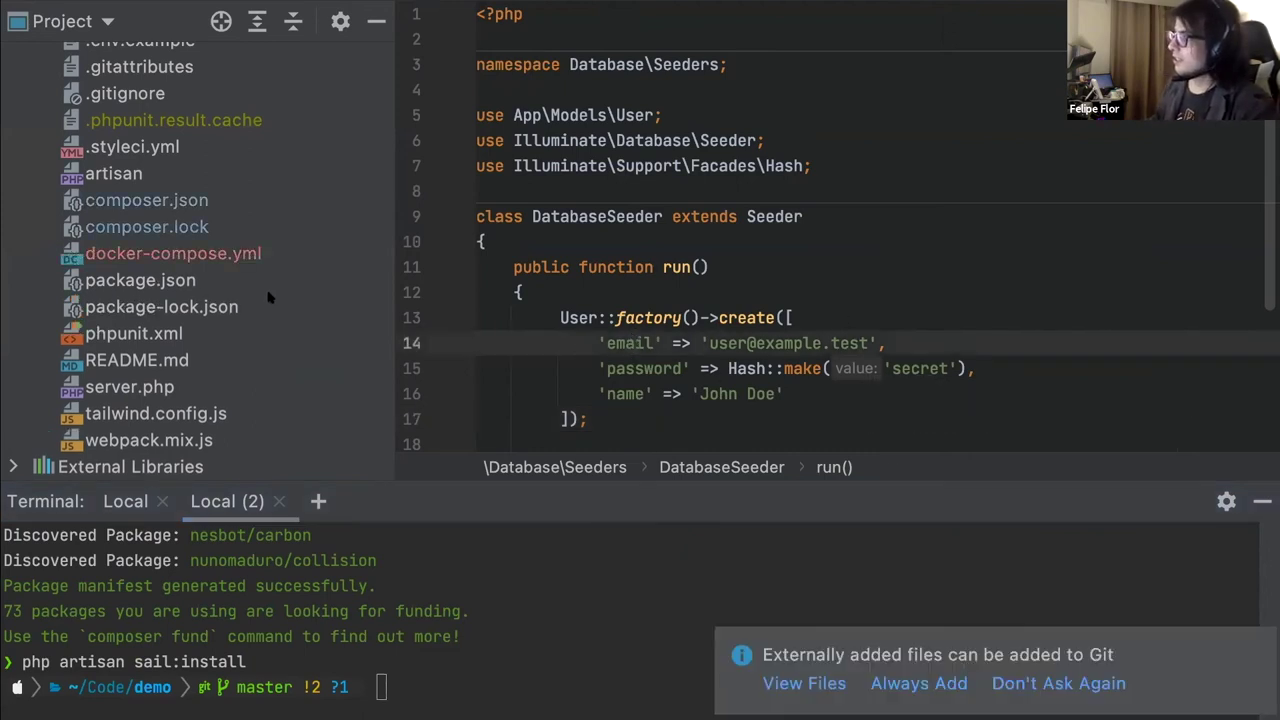
Open the docker-compose.yml that sail:install generated in the editor
{"action": "double_click", "coordinate": [252, 258]}
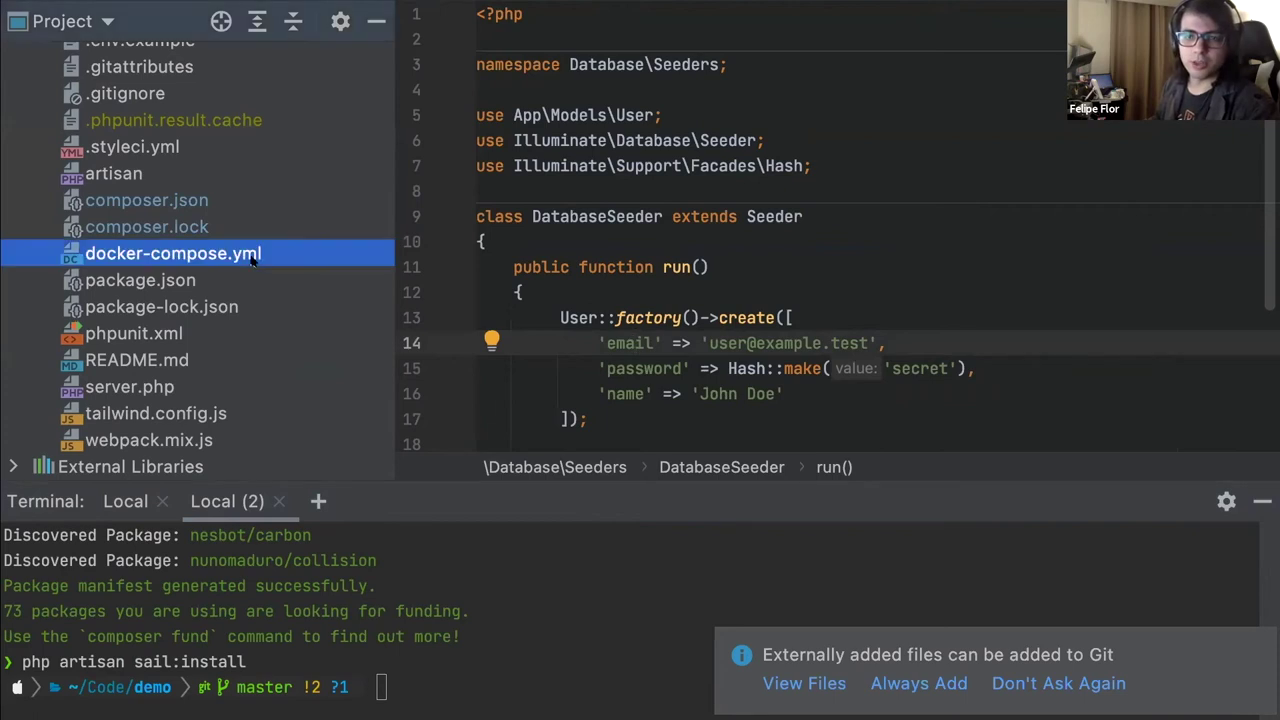
Review the laravel.test service's build settings and build args
{"action": "scroll", "coordinate": [560, 283], "scroll_direction": "up", "scroll_amount": 1}
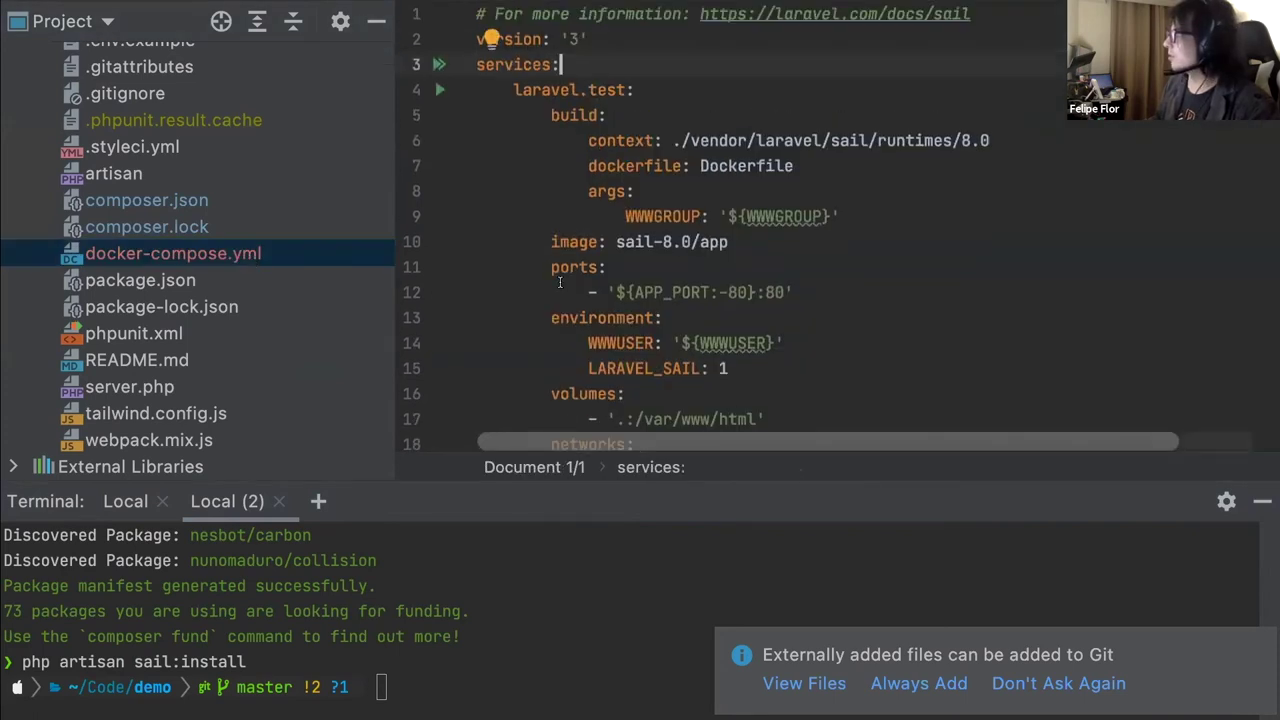
{"action": "key", "text": "Down"}
{"action": "left_click", "coordinate": [614, 191]}
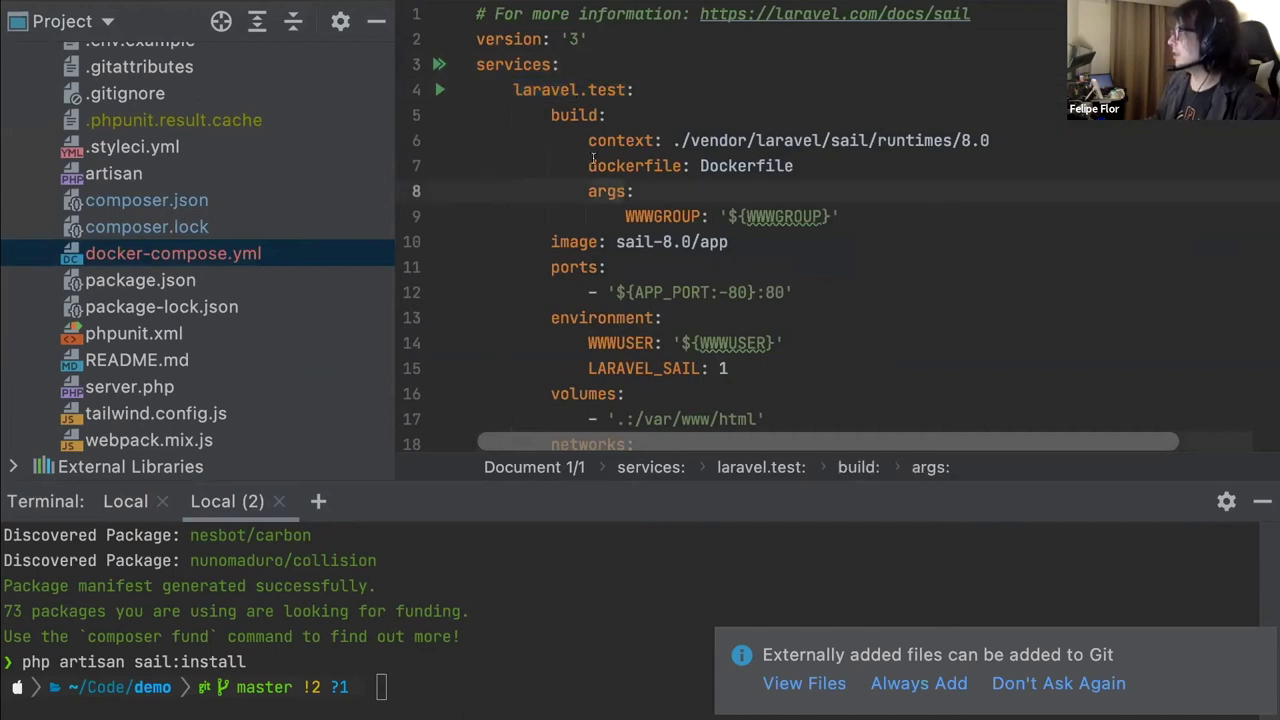
{"action": "scroll", "coordinate": [580, 325], "scroll_direction": "down", "scroll_amount": 4}
{"action": "scroll", "coordinate": [580, 325], "scroll_direction": "down", "scroll_amount": 5}
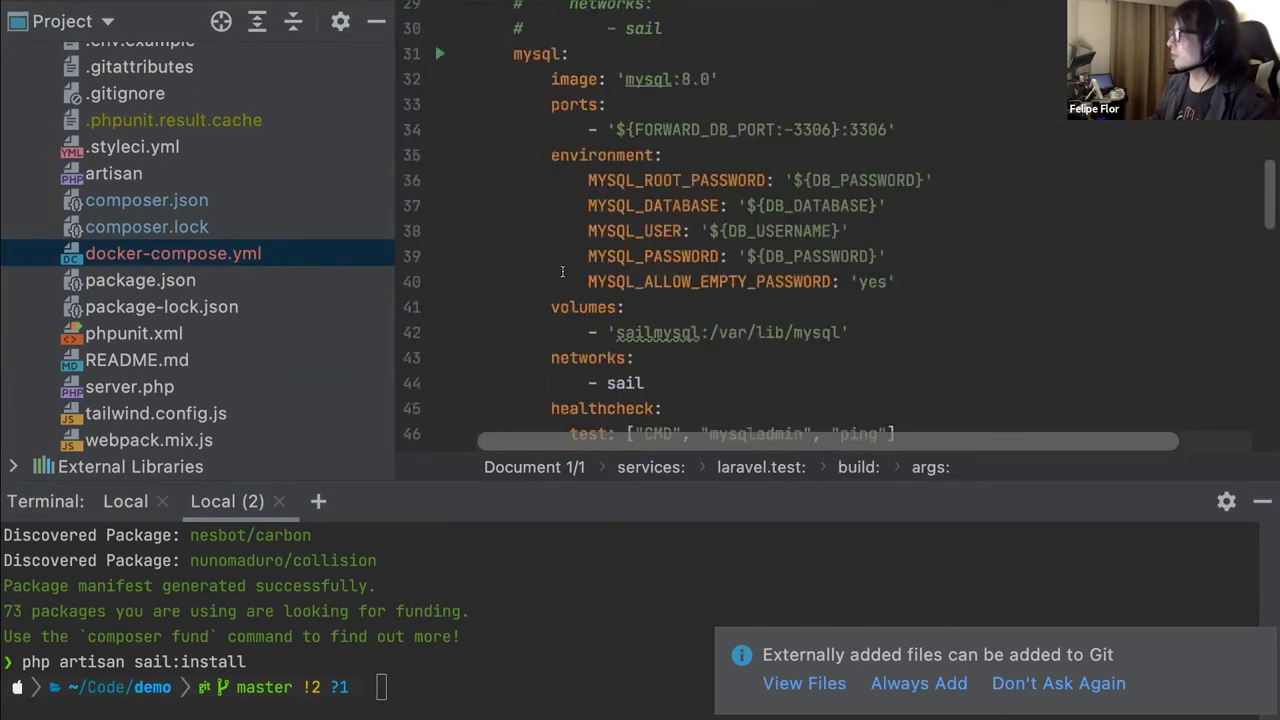
{"action": "scroll", "coordinate": [546, 253], "scroll_direction": "up", "scroll_amount": 3}
{"action": "scroll", "coordinate": [546, 253], "scroll_direction": "down", "scroll_amount": 3}
Inspect the mysql service's forwarded port mapping
{"action": "left_click", "coordinate": [524, 213]}
{"action": "key", "text": "Down"}
{"action": "key", "text": "Down"}
{"action": "key", "text": "Down"}
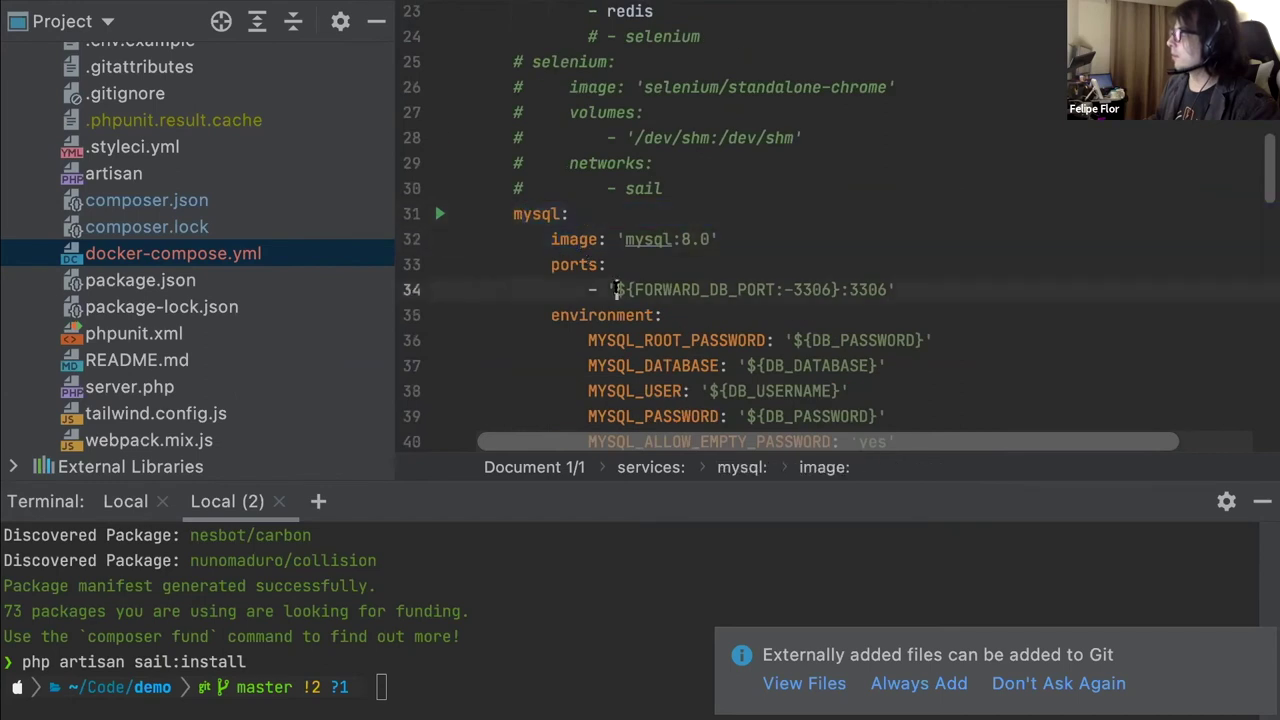
{"action": "left_click_drag", "start_coordinate": [514, 213], "coordinate": [608, 239]}
{"action": "scroll", "coordinate": [600, 245], "scroll_direction": "up", "scroll_amount": 3}
{"action": "scroll", "coordinate": [620, 270], "scroll_direction": "down", "scroll_amount": 5}
{"action": "scroll", "coordinate": [620, 270], "scroll_direction": "up", "scroll_amount": 10}
{"action": "left_click_drag", "start_coordinate": [516, 90], "coordinate": [622, 90]}
{"action": "scroll", "coordinate": [628, 288], "scroll_direction": "down", "scroll_amount": 3}
{"action": "scroll", "coordinate": [628, 288], "scroll_direction": "down", "scroll_amount": 5}
{"action": "scroll", "coordinate": [628, 288], "scroll_direction": "up", "scroll_amount": 6}
{"action": "left_click_drag", "start_coordinate": [590, 140], "coordinate": [636, 191]}
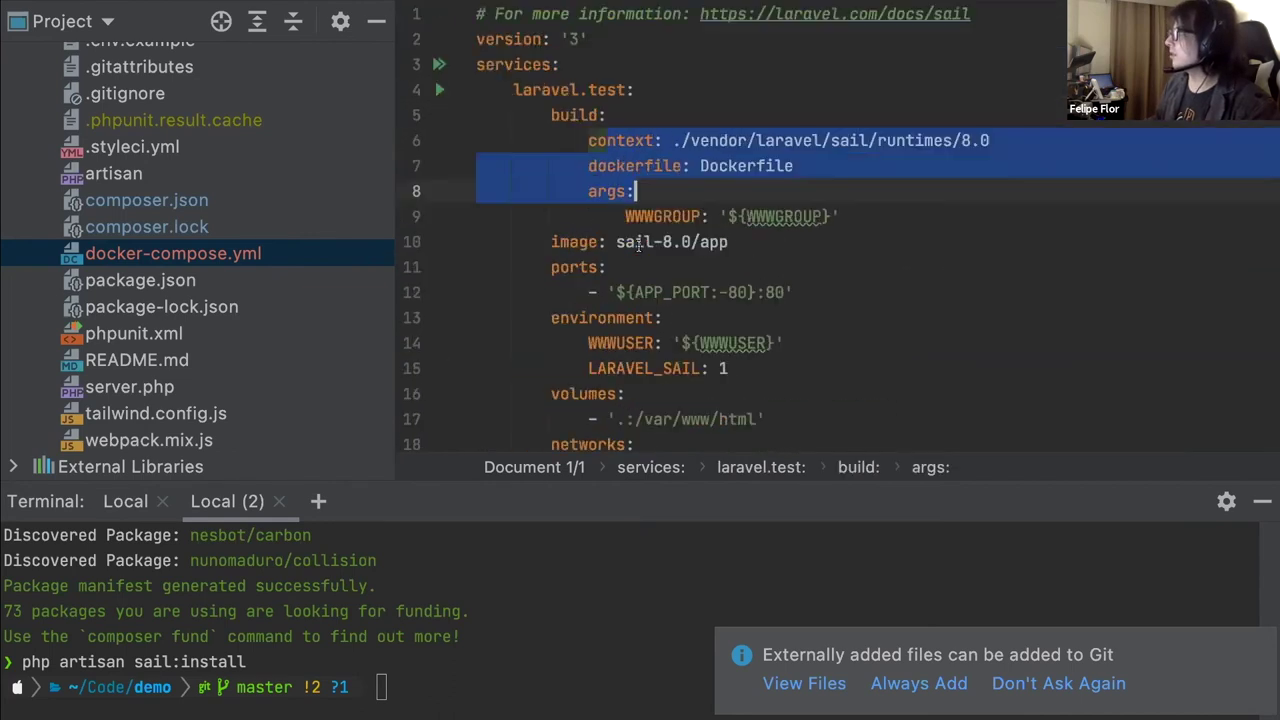
Point out the sail-8.0/app image line and the surrounding service settings
{"action": "left_click", "coordinate": [640, 243]}
{"action": "scroll", "coordinate": [640, 245], "scroll_direction": "down", "scroll_amount": 5}
{"action": "scroll", "coordinate": [600, 200], "scroll_direction": "up", "scroll_amount": 5}
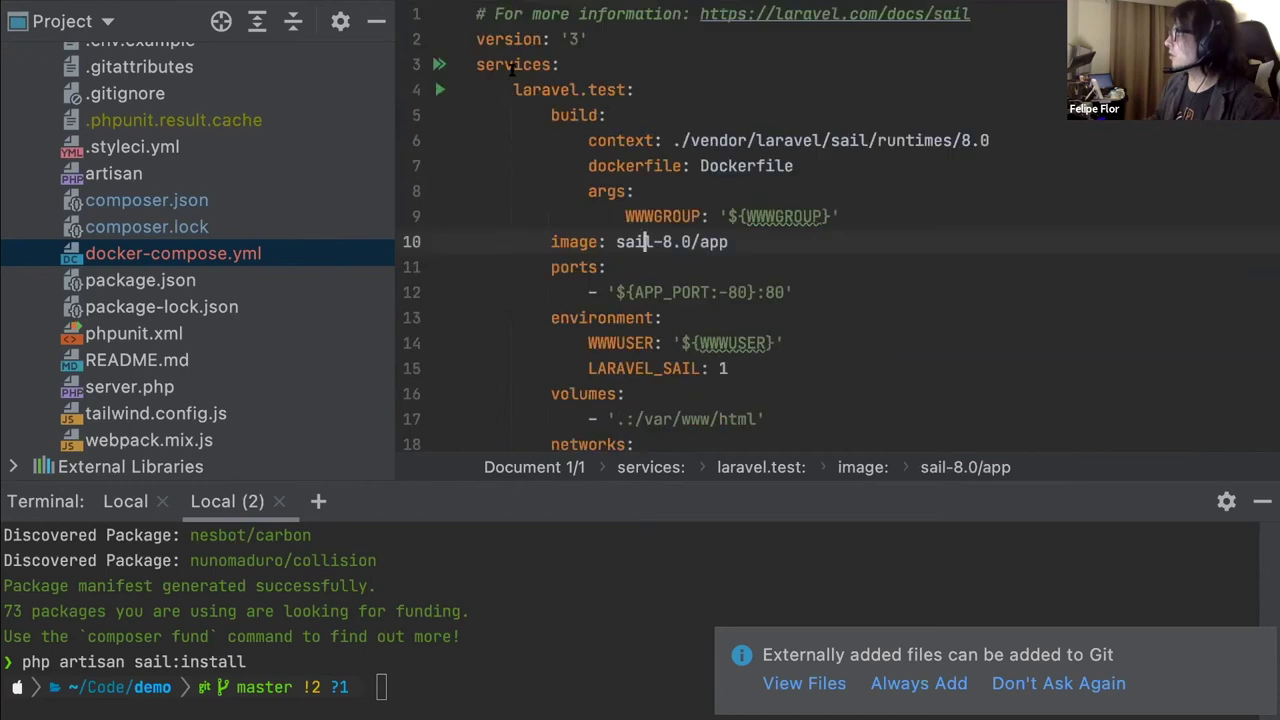
{"action": "scroll", "coordinate": [540, 150], "scroll_direction": "down", "scroll_amount": 3}
{"action": "scroll", "coordinate": [540, 150], "scroll_direction": "up", "scroll_amount": 3}
{"action": "scroll", "coordinate": [531, 181], "scroll_direction": "down", "scroll_amount": 2}
{"action": "scroll", "coordinate": [531, 181], "scroll_direction": "down", "scroll_amount": 15}
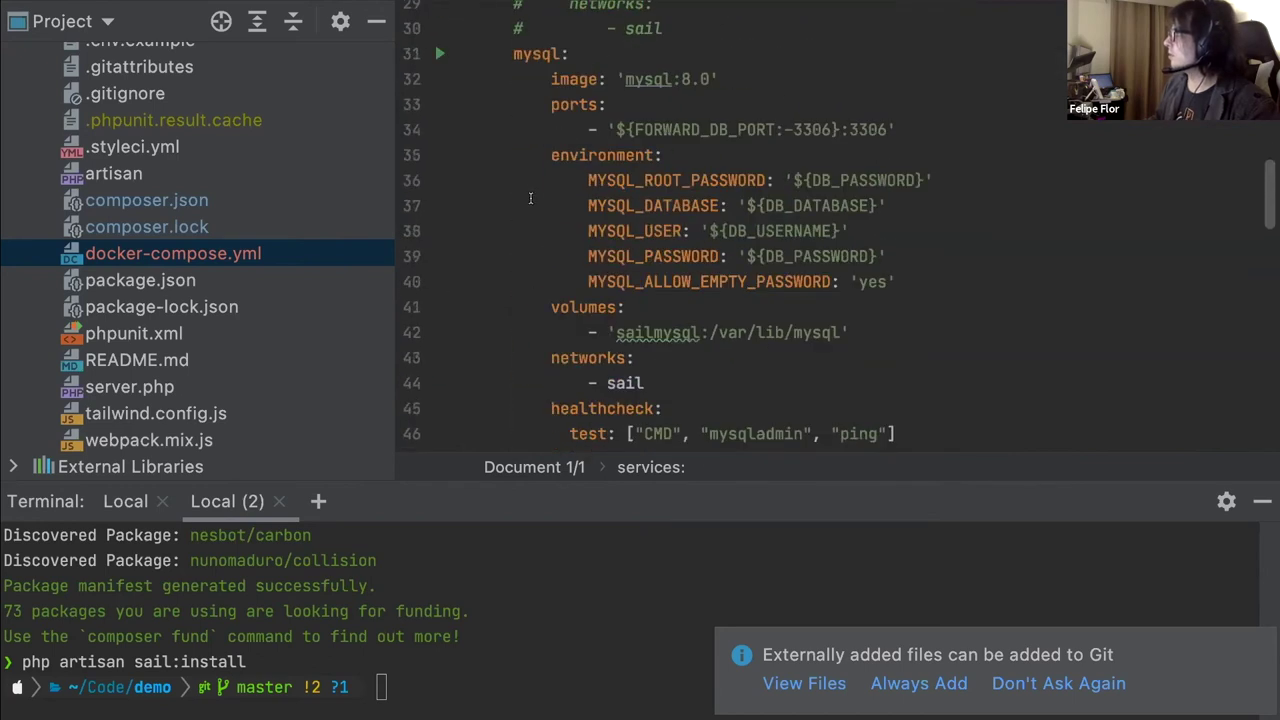
{"action": "scroll", "coordinate": [534, 177], "scroll_direction": "up", "scroll_amount": 5}
{"action": "left_click_drag", "start_coordinate": [504, 197], "coordinate": [658, 275]}
Walk through the mysql block and the redis and mailhog services below it
{"action": "left_click", "coordinate": [658, 275]}
{"action": "scroll", "coordinate": [658, 275], "scroll_direction": "down", "scroll_amount": 4}
{"action": "scroll", "coordinate": [658, 275], "scroll_direction": "down", "scroll_amount": 2}
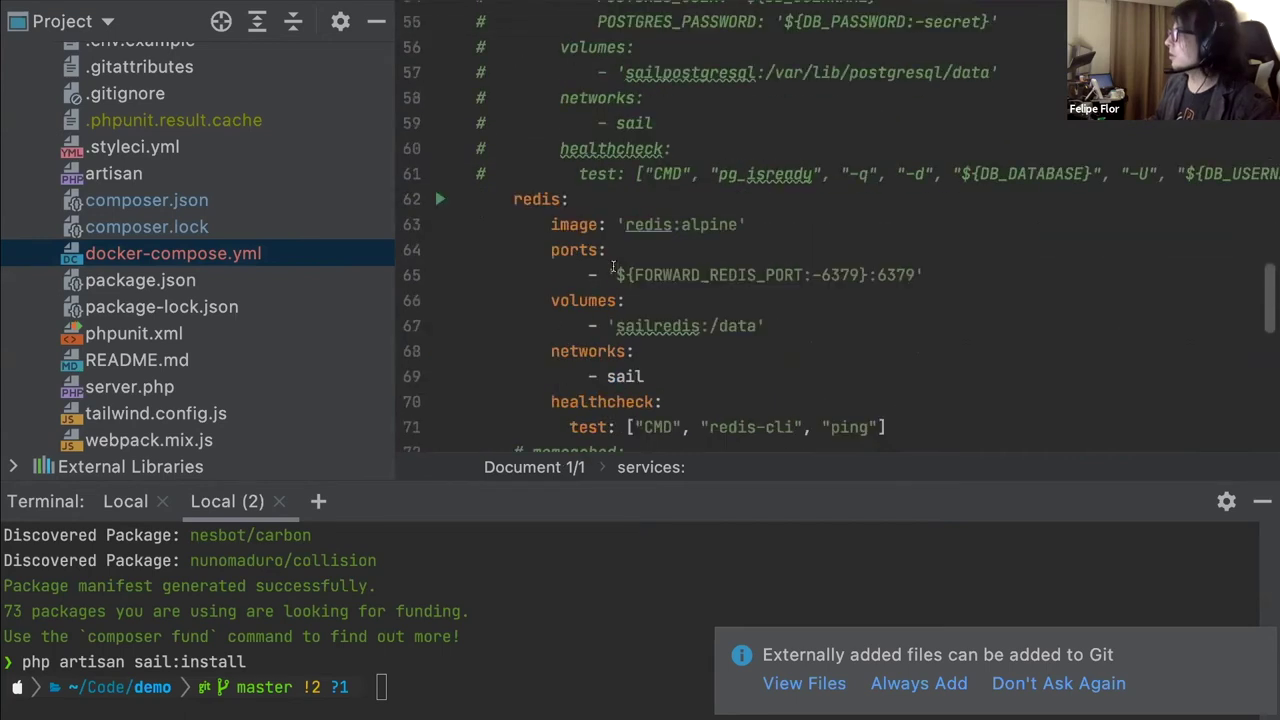
{"action": "left_click_drag", "start_coordinate": [480, 200], "coordinate": [607, 333]}
{"action": "scroll", "coordinate": [635, 290], "scroll_direction": "down", "scroll_amount": 3}
{"action": "scroll", "coordinate": [635, 290], "scroll_direction": "down", "scroll_amount": 3}
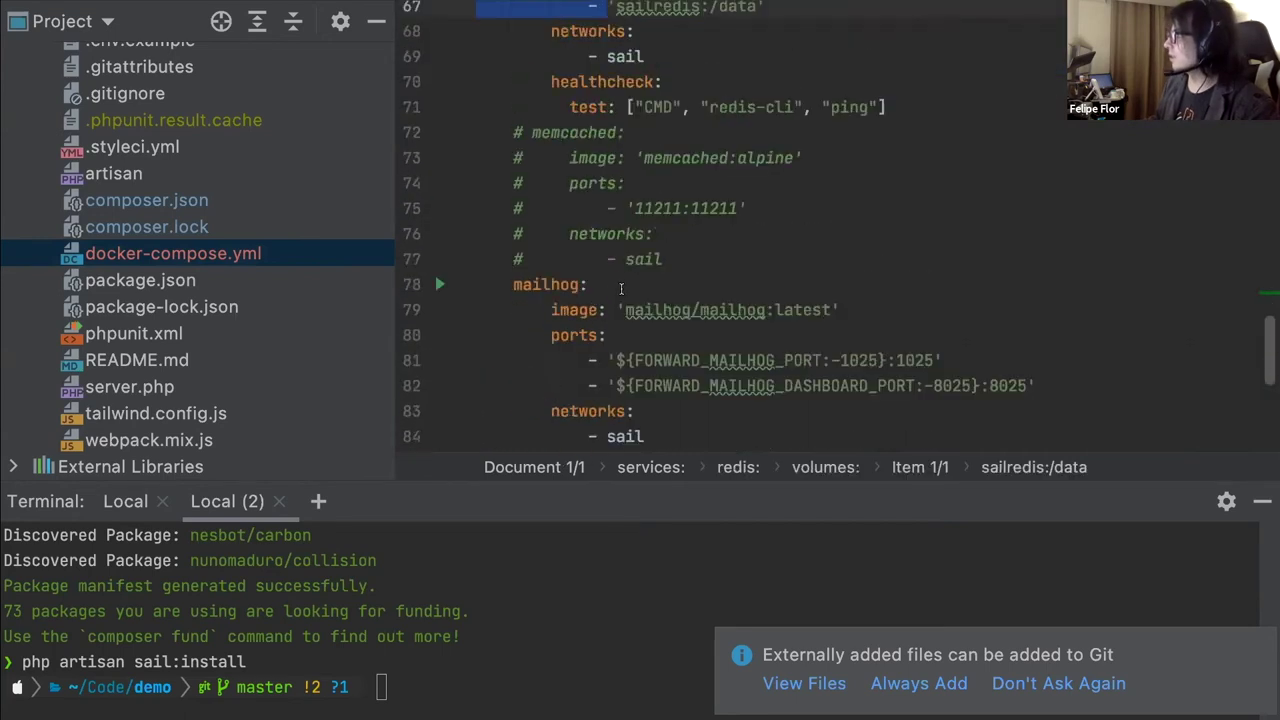
{"action": "left_click_drag", "start_coordinate": [510, 284], "coordinate": [612, 358]}
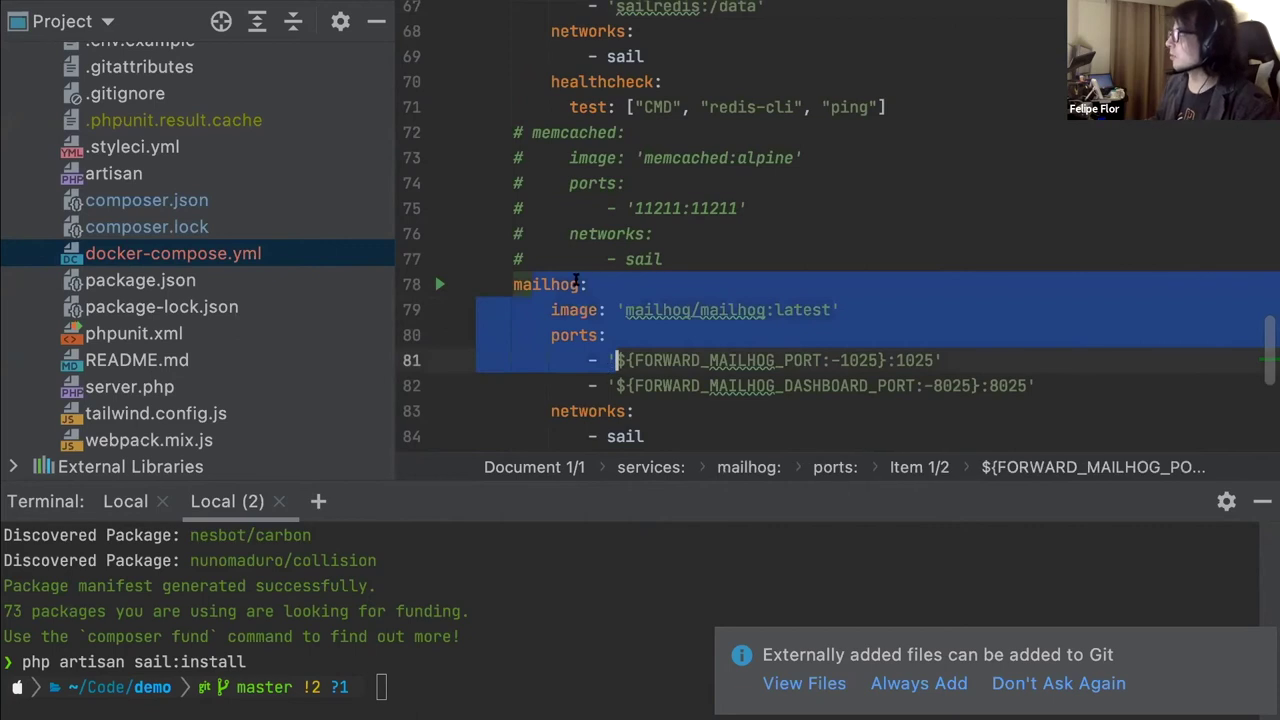
{"action": "left_click_drag", "start_coordinate": [531, 132], "coordinate": [597, 235]}
{"action": "scroll", "coordinate": [597, 238], "scroll_direction": "down", "scroll_amount": 6}
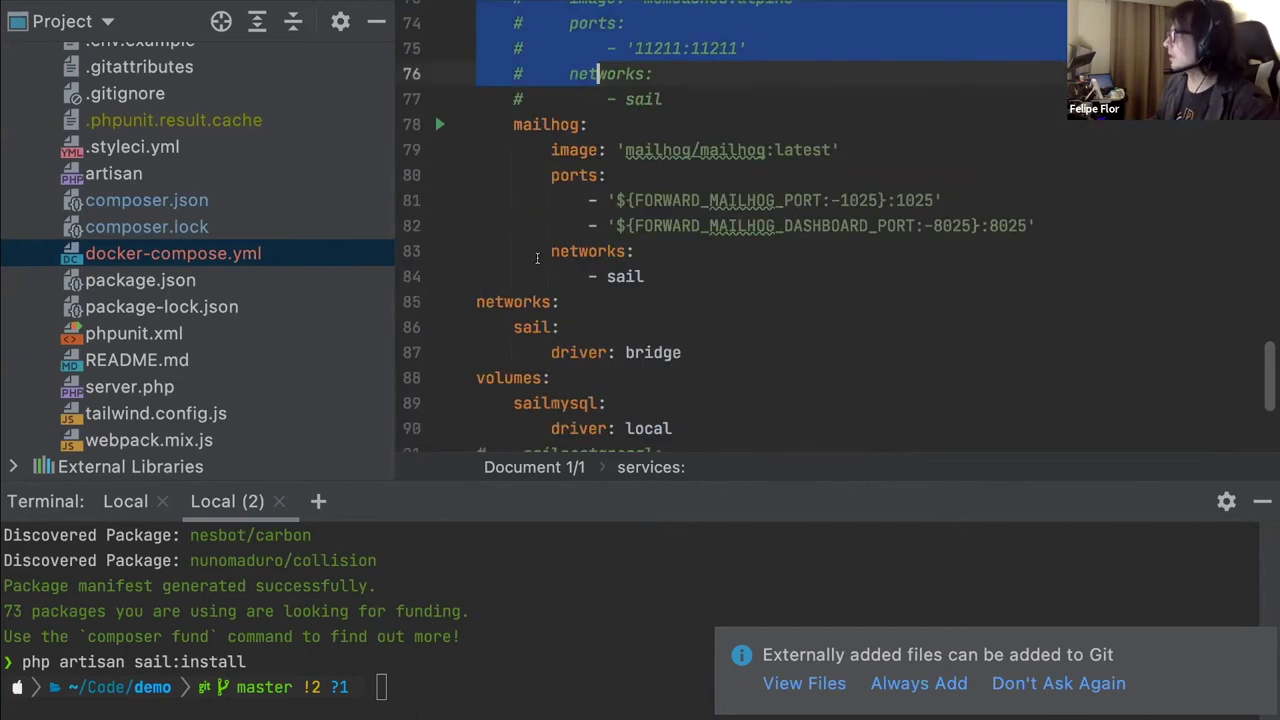
{"action": "scroll", "coordinate": [537, 259], "scroll_direction": "up", "scroll_amount": 10}
{"action": "scroll", "coordinate": [729, 397], "scroll_direction": "up", "scroll_amount": 15}
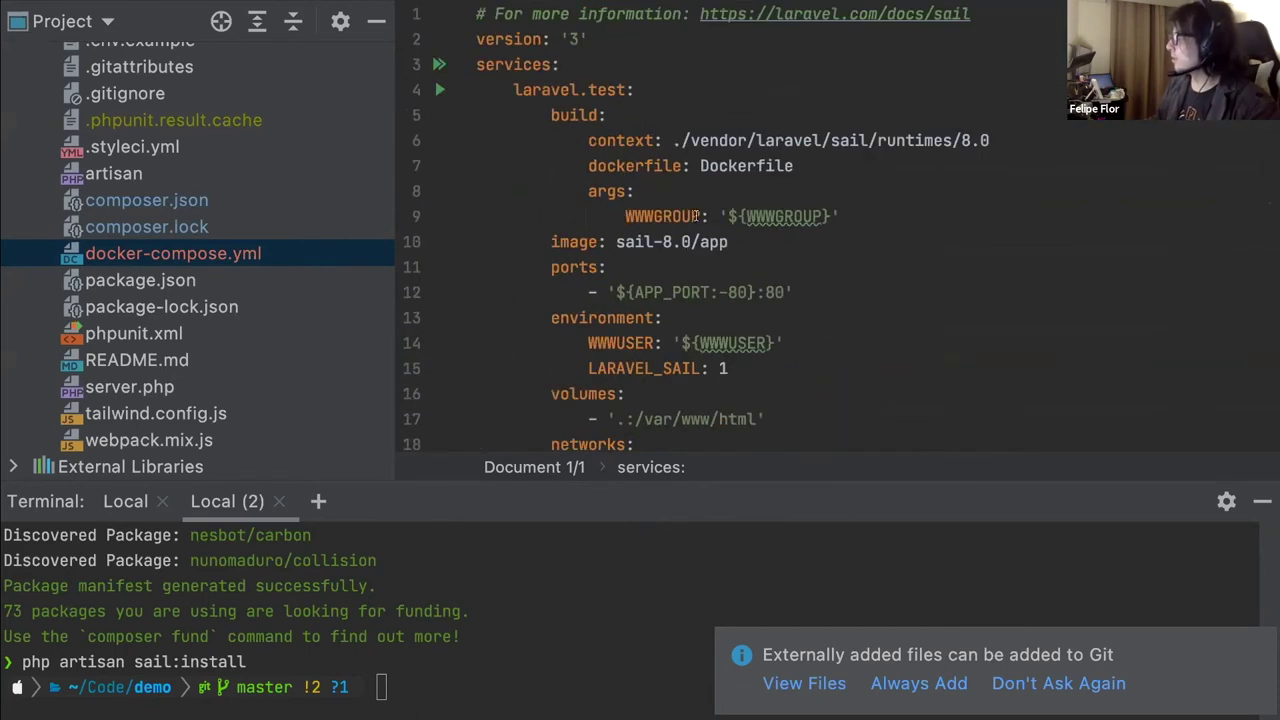
Point out the Dockerfile build setting of laravel.test
{"action": "left_click", "coordinate": [699, 158]}
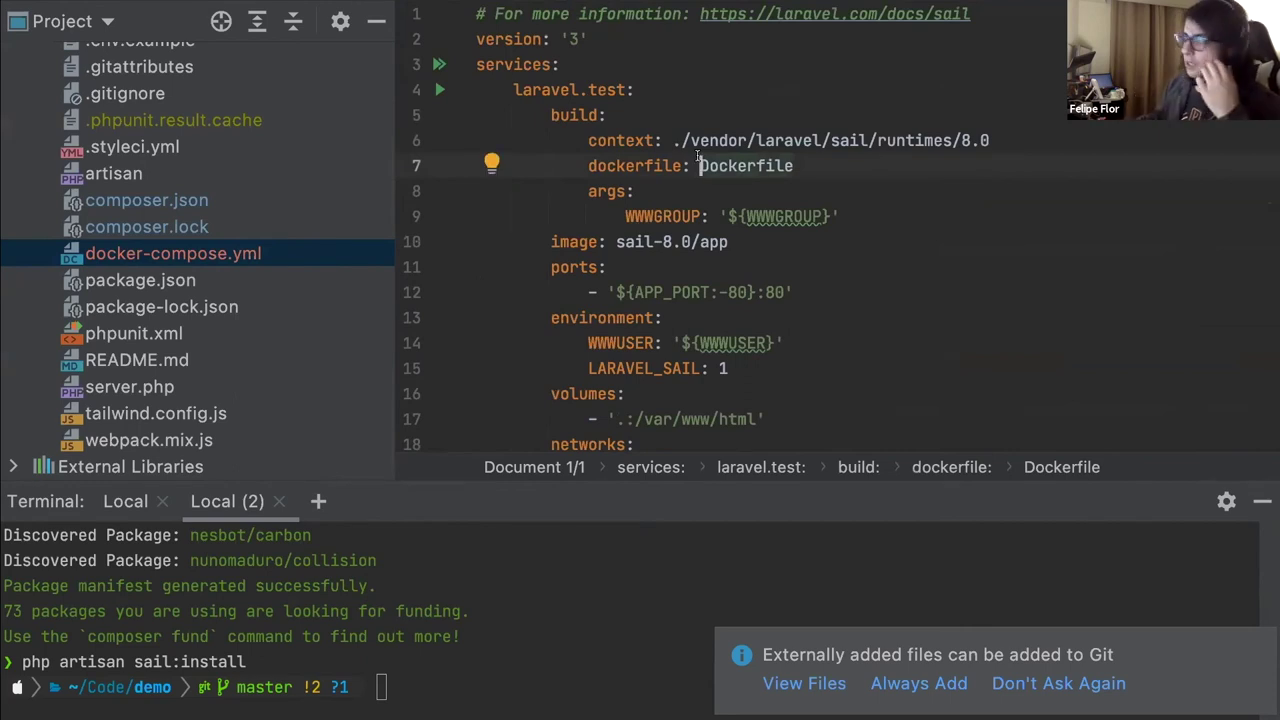
{"action": "scroll", "coordinate": [681, 284], "scroll_direction": "down", "scroll_amount": 3}
{"action": "scroll", "coordinate": [681, 284], "scroll_direction": "down", "scroll_amount": 2}
{"action": "scroll", "coordinate": [683, 290], "scroll_direction": "up", "scroll_amount": 3}
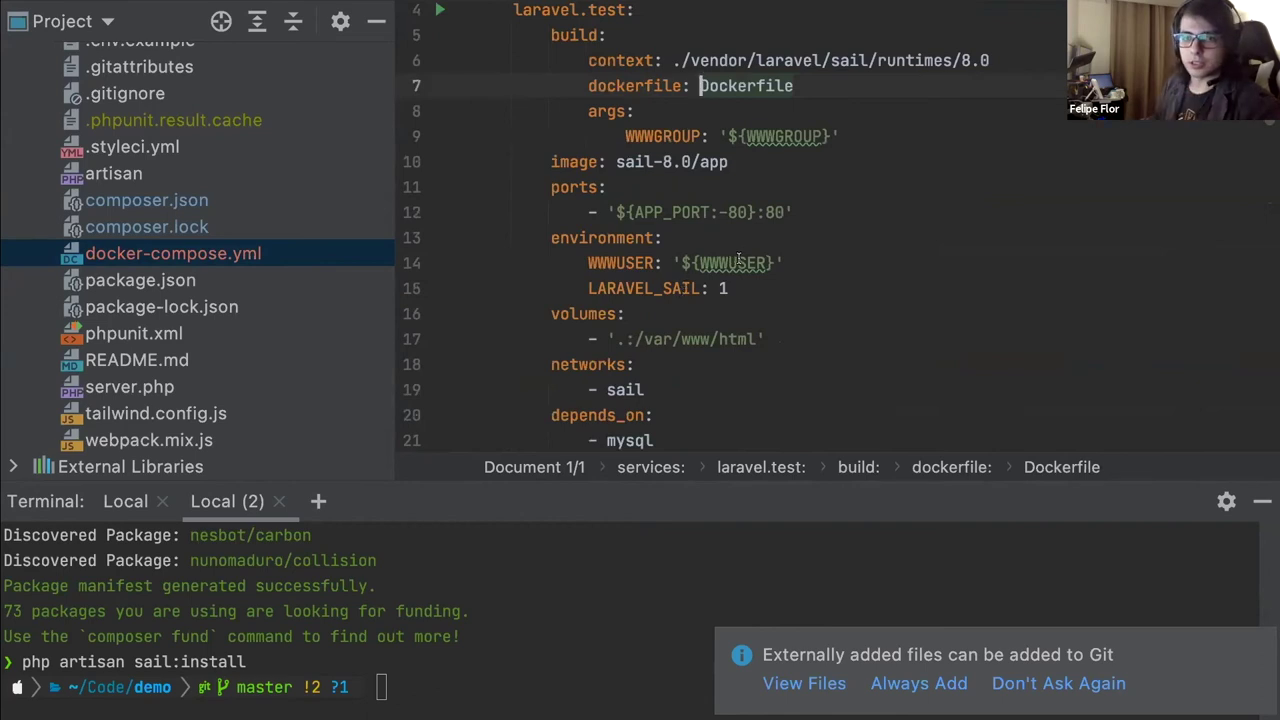
{"action": "scroll", "coordinate": [757, 257], "scroll_direction": "down", "scroll_amount": 3}
{"action": "scroll", "coordinate": [757, 257], "scroll_direction": "down", "scroll_amount": 9}
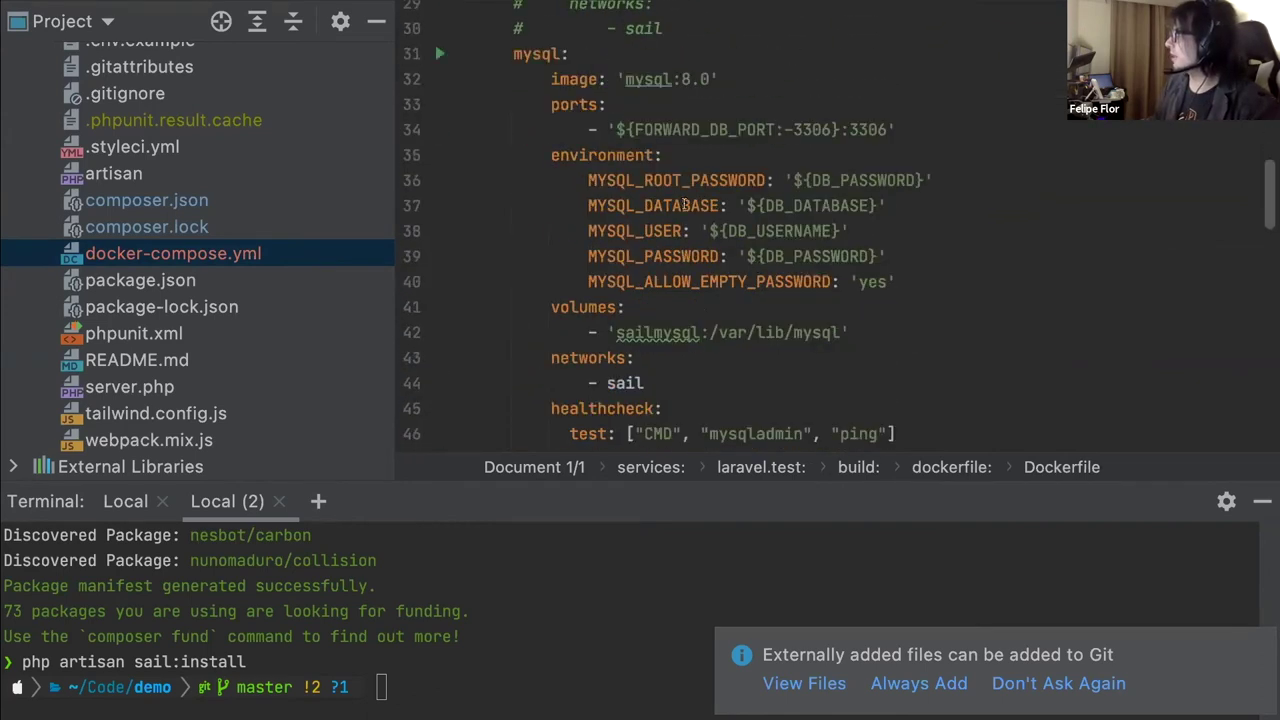
Highlight the DB_DATABASE variable in the mysql settings and open Go to File
{"action": "double_click", "coordinate": [762, 207]}
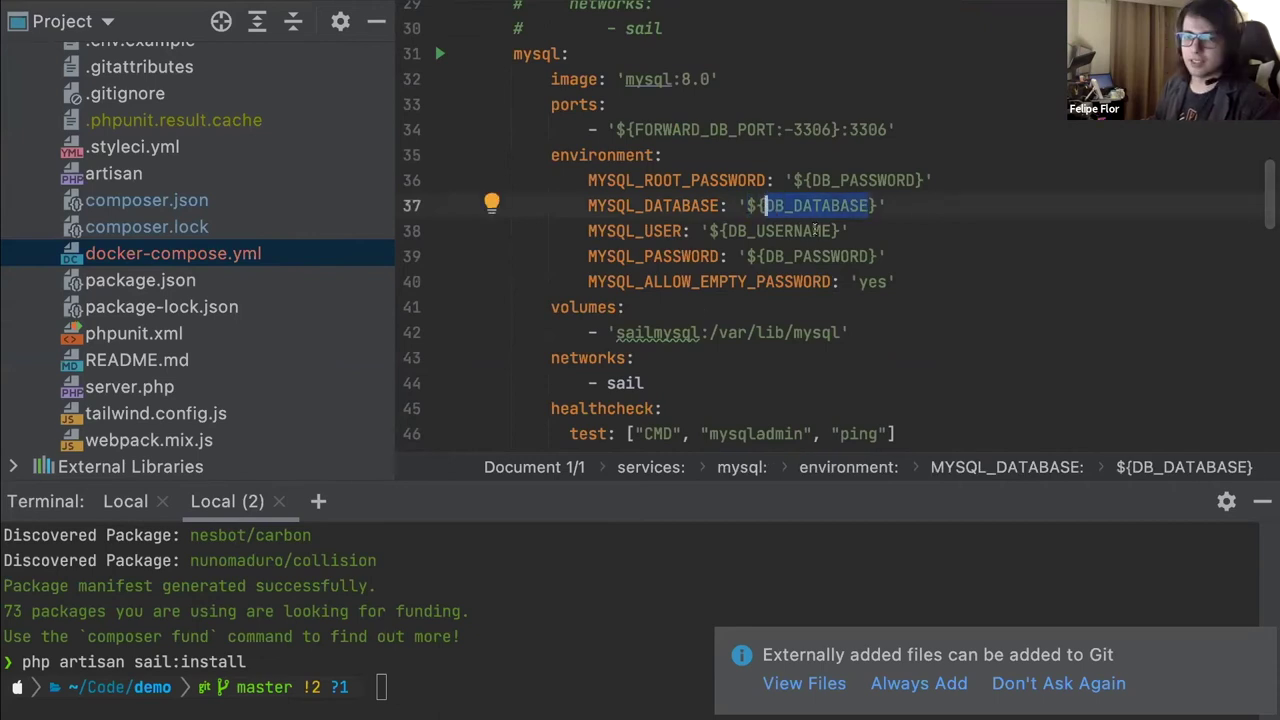
{"action": "left_click", "coordinate": [791, 210]}
{"action": "key", "text": "super+shift+o"}
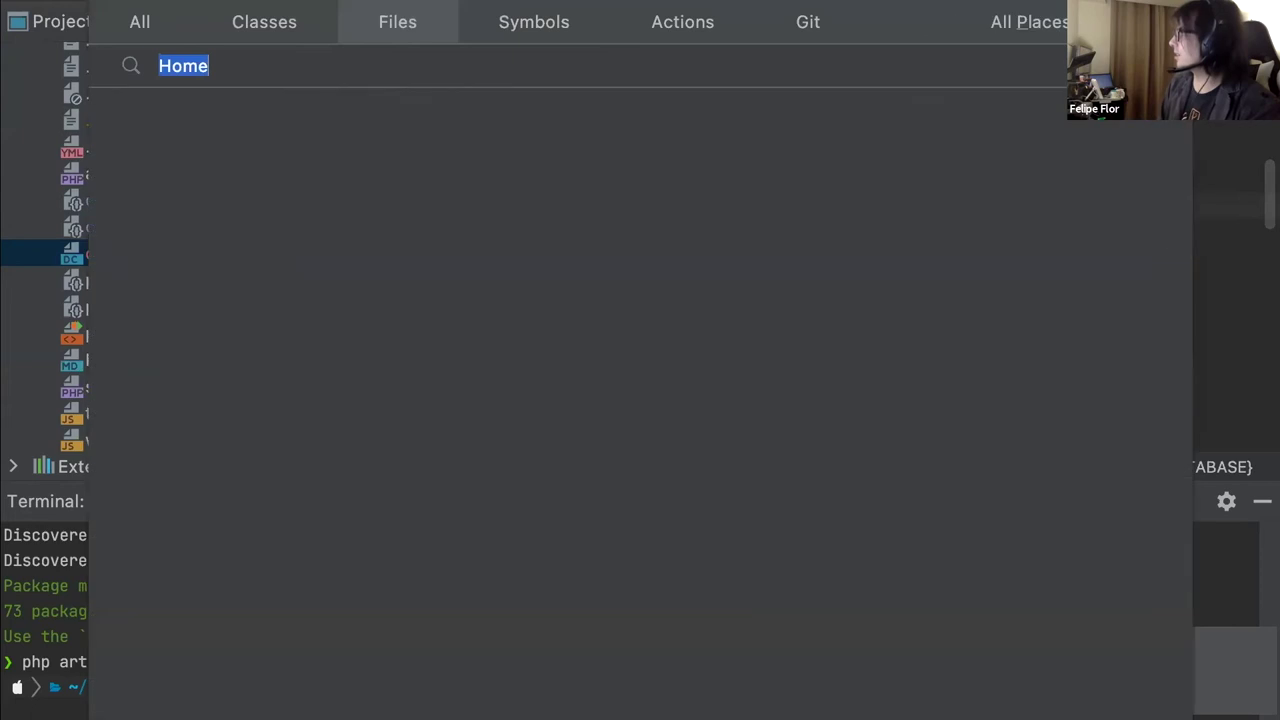
Open .env and highlight its DB_DATABASE (demo), DB_USERNAME and DB_PASSWORD values
{"action": "type", "text": ".env"}
{"action": "key", "text": "Return"}
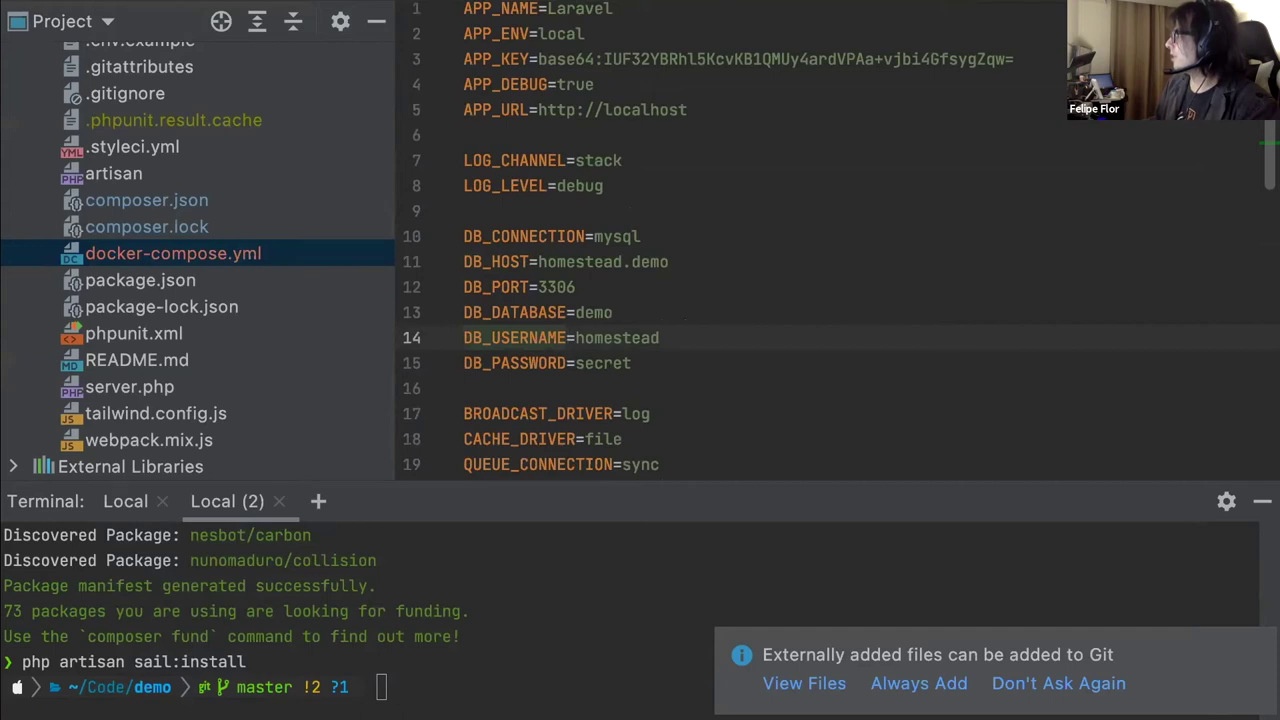
{"action": "key", "text": "Right"}
{"action": "key", "text": "Right"}
{"action": "key", "text": "Right"}
{"action": "key", "text": "Up"}
{"action": "key", "text": "alt+Up"}
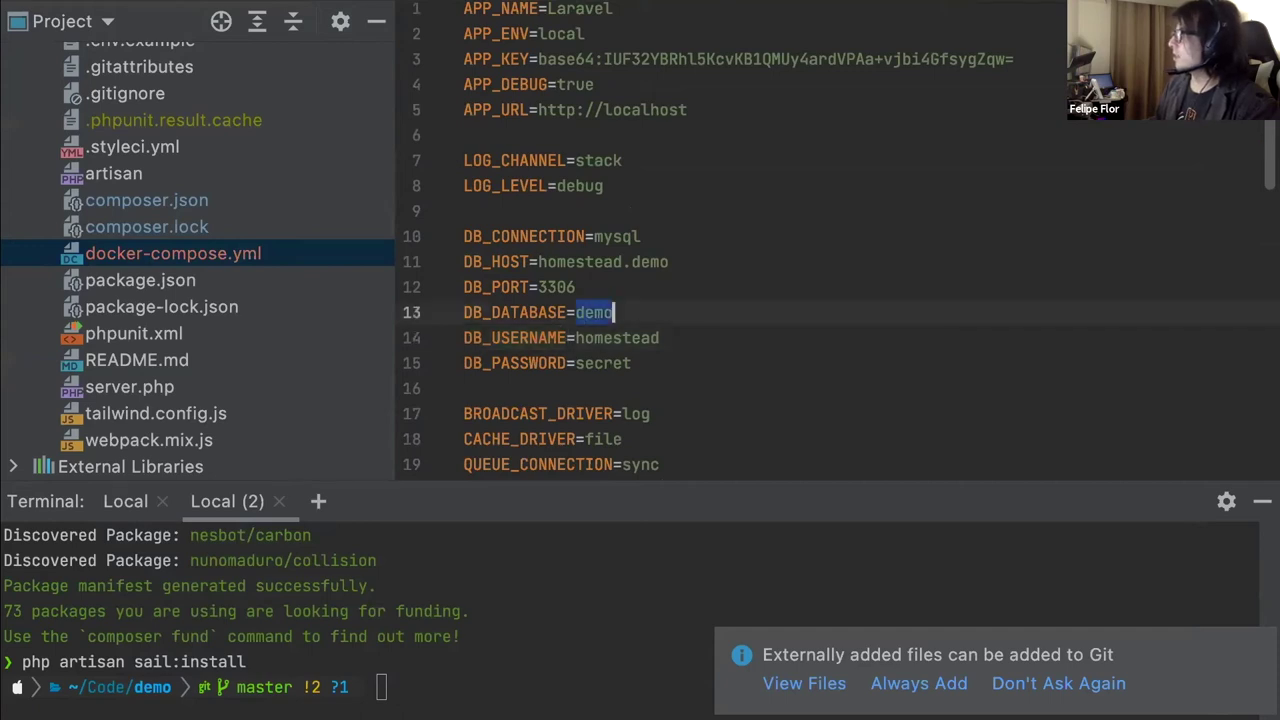
{"action": "key", "text": "Down"}
{"action": "key", "text": "alt+Up"}
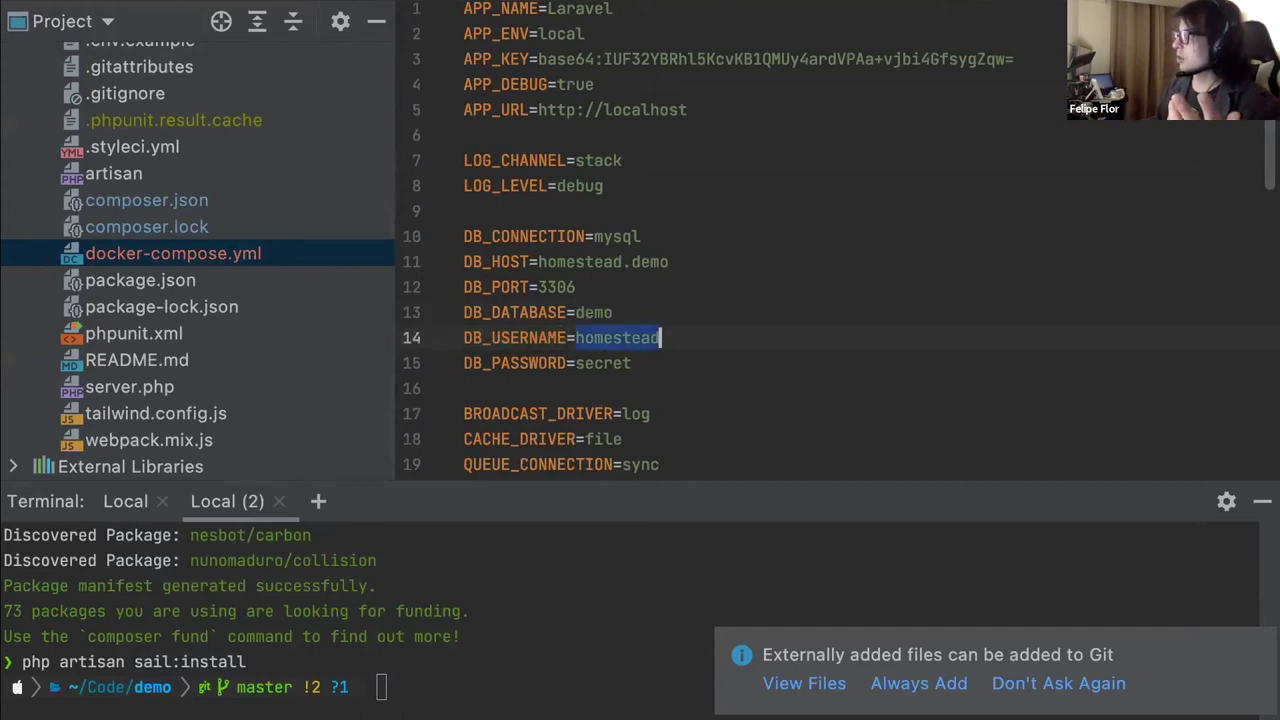
{"action": "key", "text": "Down"}
{"action": "key", "text": "alt+Up"}
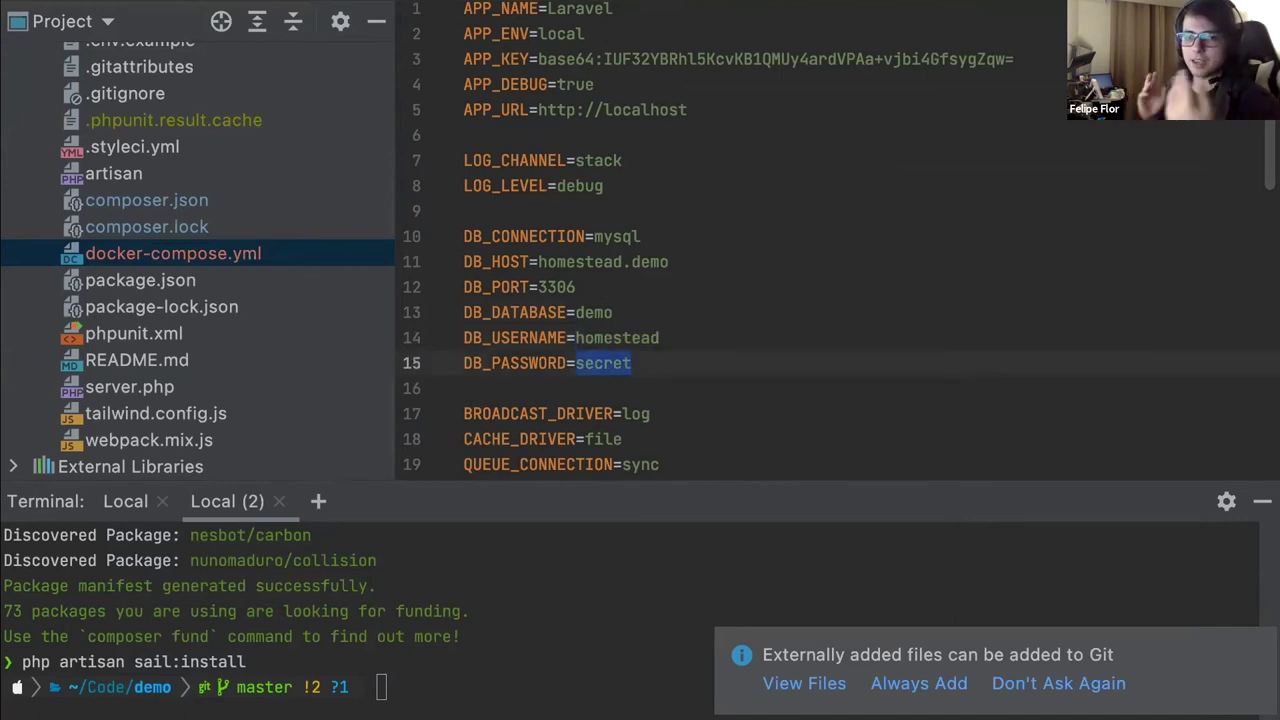
Check the .env DB host and port 3306 lines, then reopen docker-compose.yml
{"action": "left_click_drag", "start_coordinate": [538, 262], "coordinate": [530, 287]}
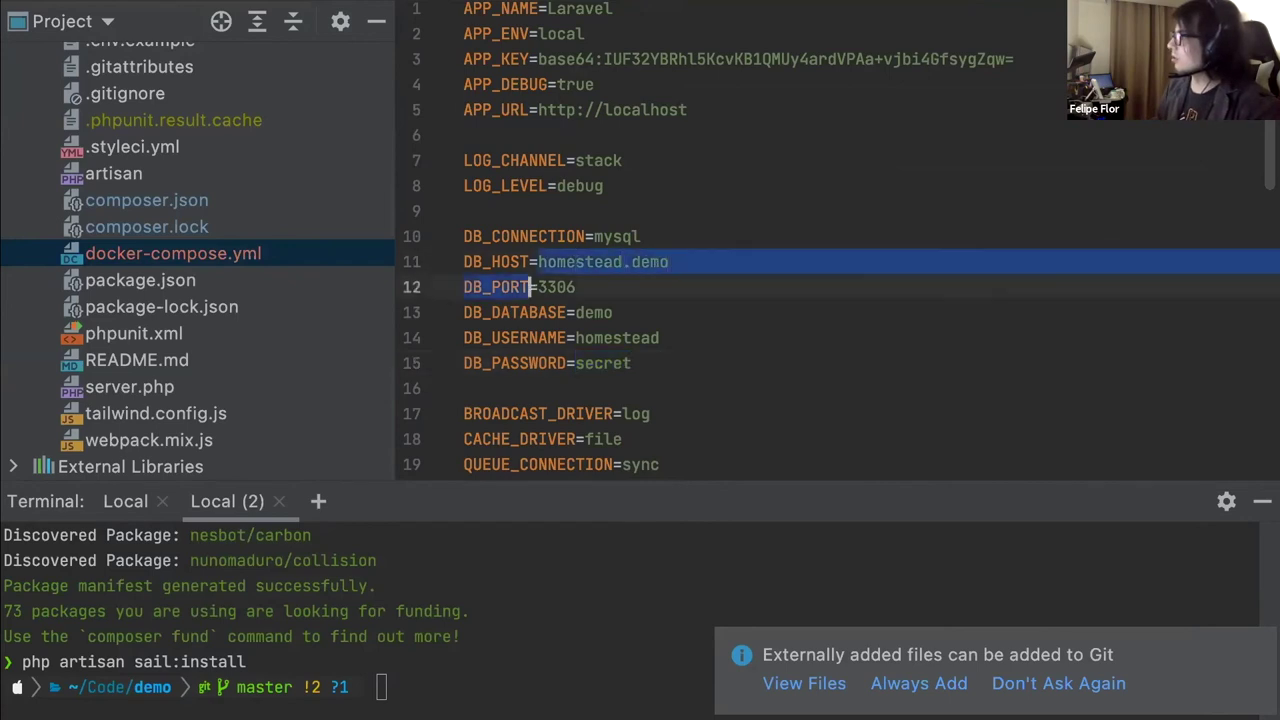
{"action": "left_click", "coordinate": [650, 262]}
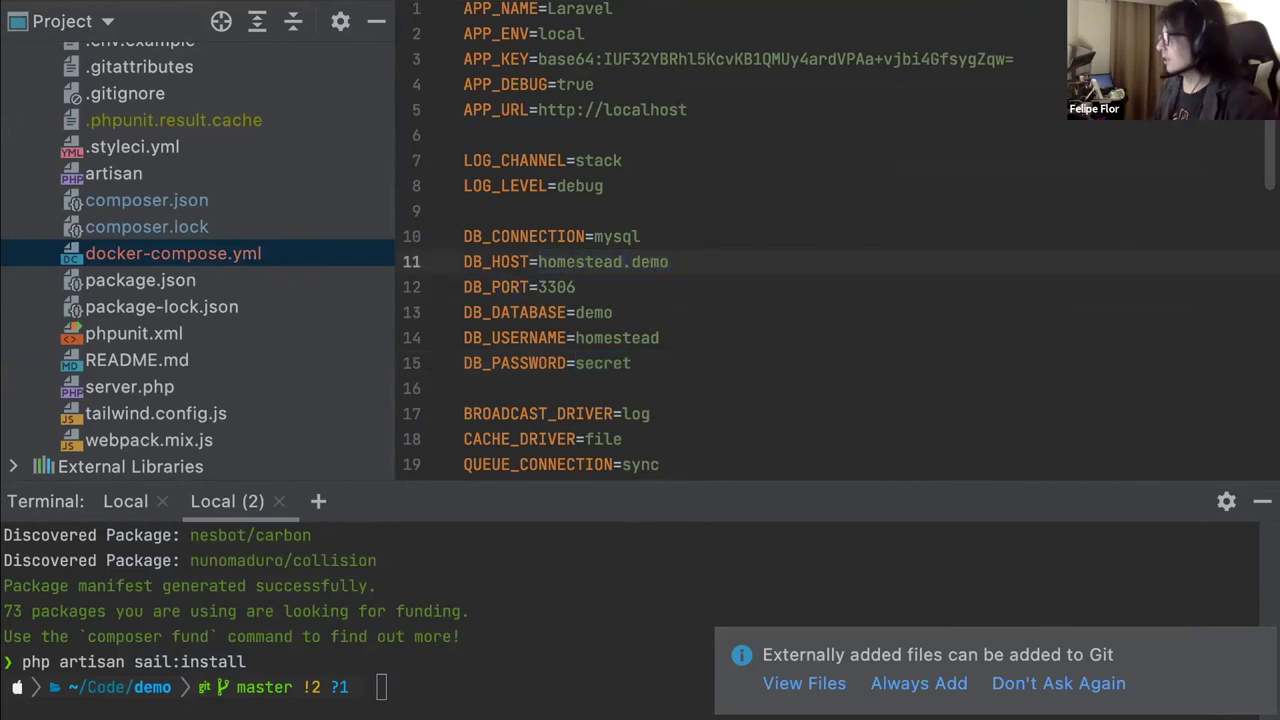
{"action": "key", "text": "ctrl+Left"}
{"action": "key", "text": "ctrl+Right"}
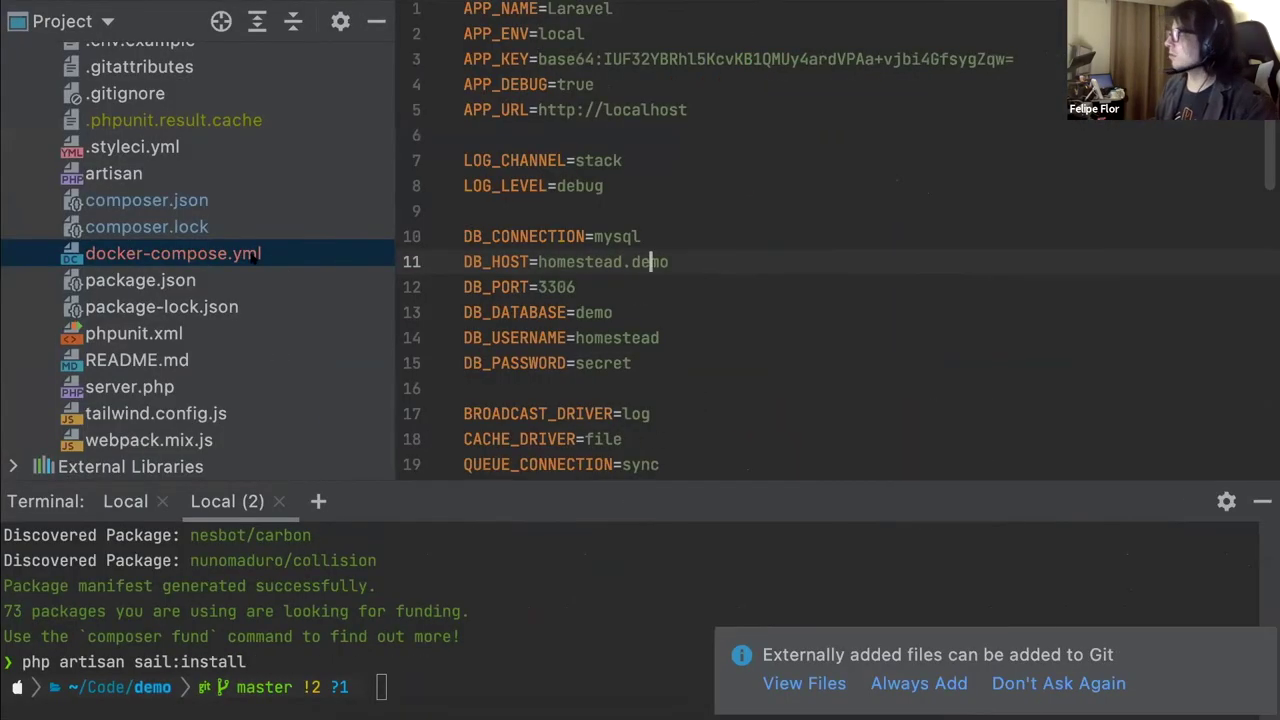
{"action": "double_click", "coordinate": [255, 257]}
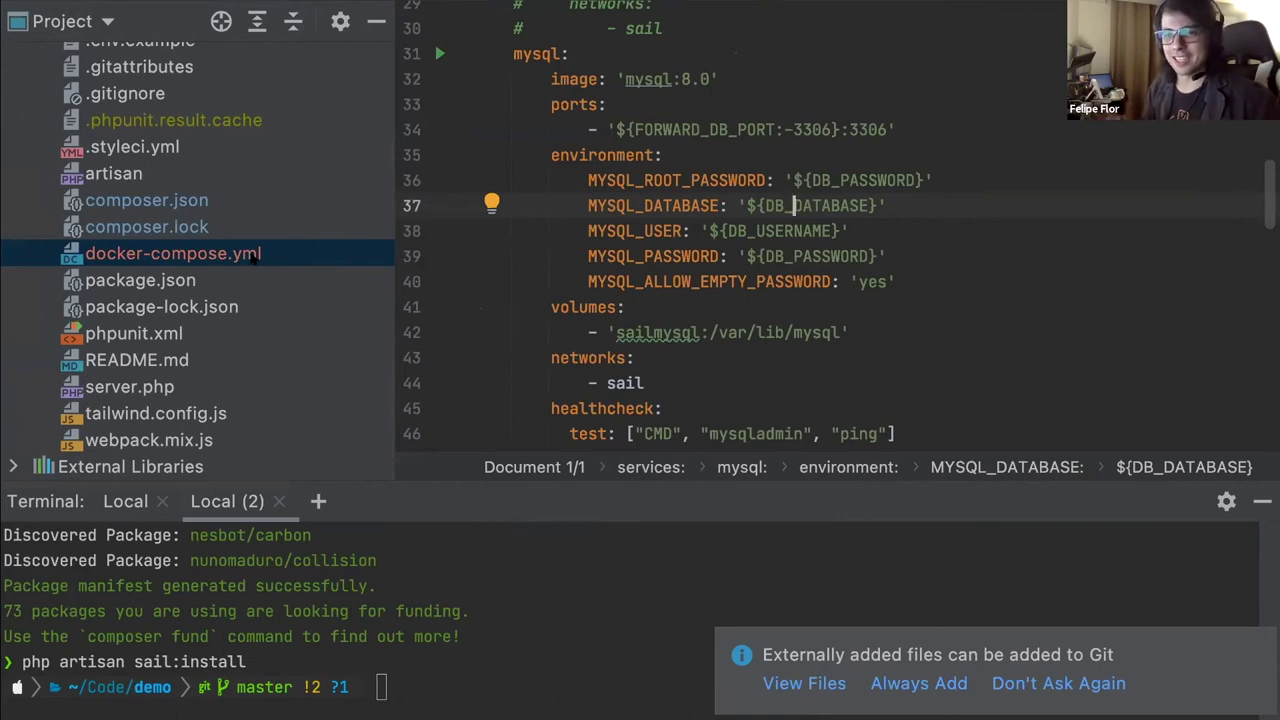
Highlight the laravel.test service at the top of docker-compose.yml and show Recent Files
{"action": "left_click", "coordinate": [728, 205]}
{"action": "scroll", "coordinate": [715, 200], "scroll_direction": "up", "scroll_amount": 6}
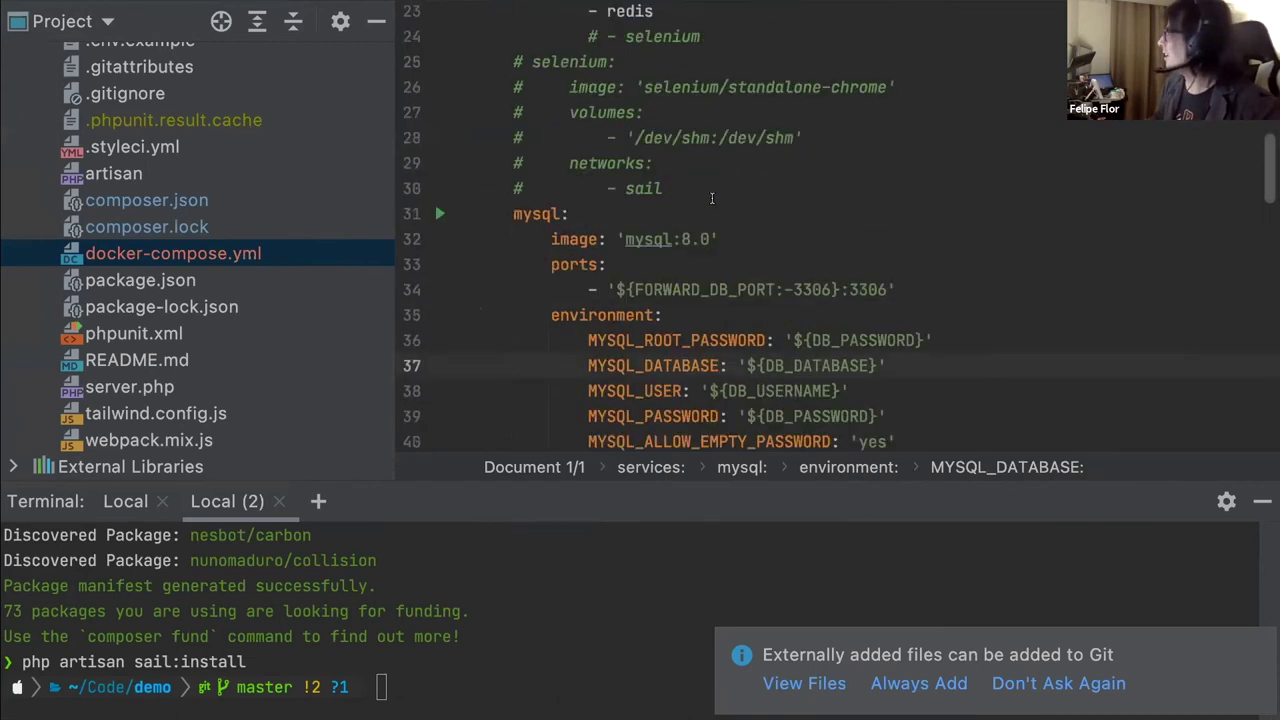
{"action": "scroll", "coordinate": [680, 185], "scroll_direction": "up", "scroll_amount": 3}
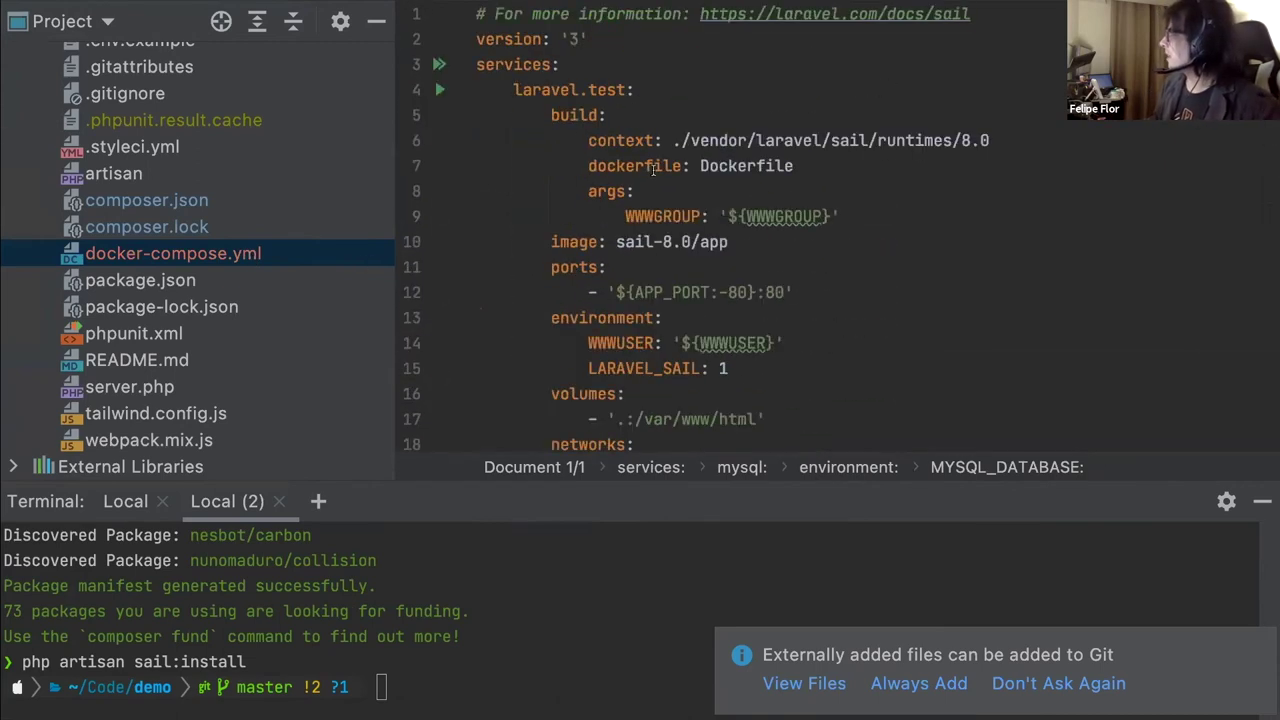
{"action": "left_click", "coordinate": [521, 64]}
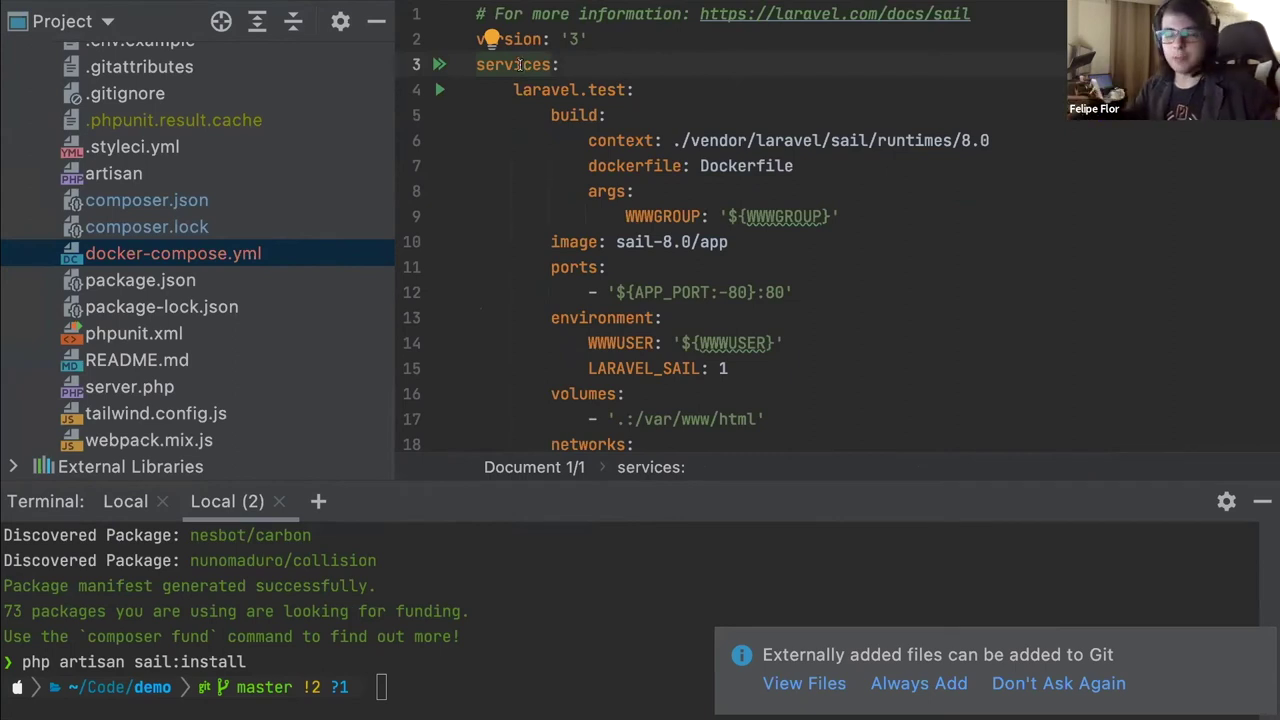
{"action": "double_click", "coordinate": [544, 89]}
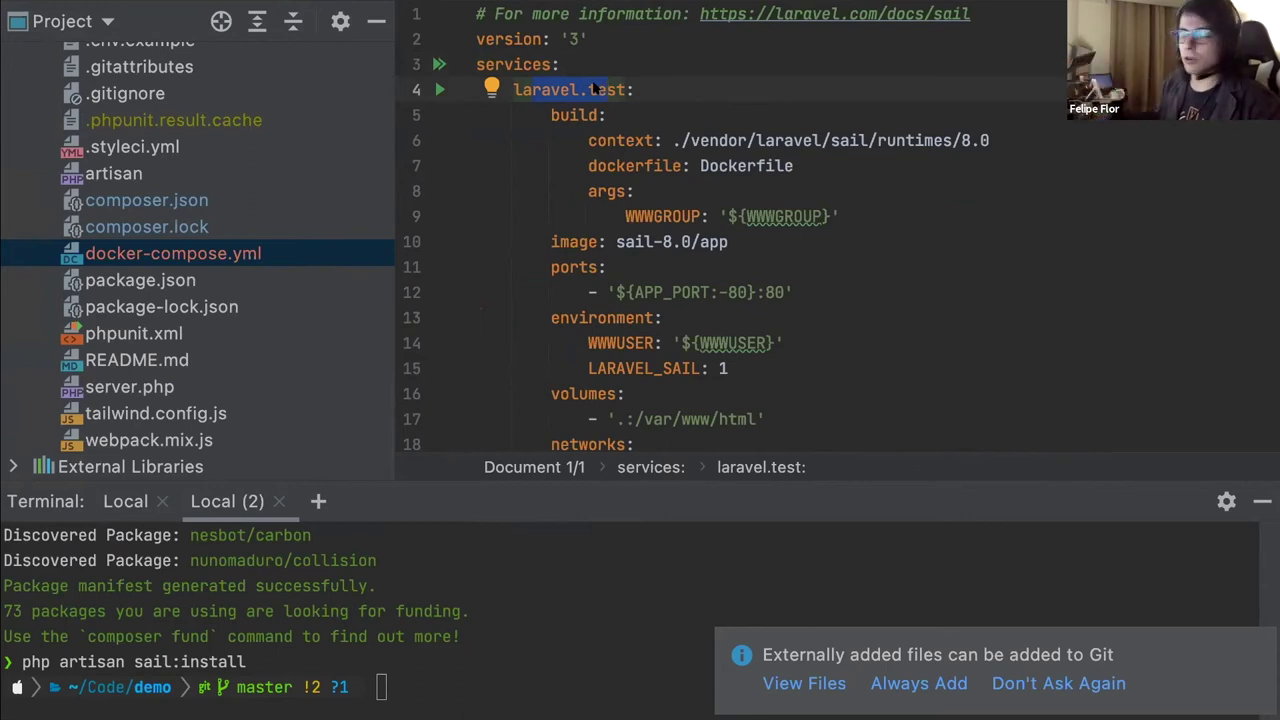
{"action": "key", "text": "super+e"}
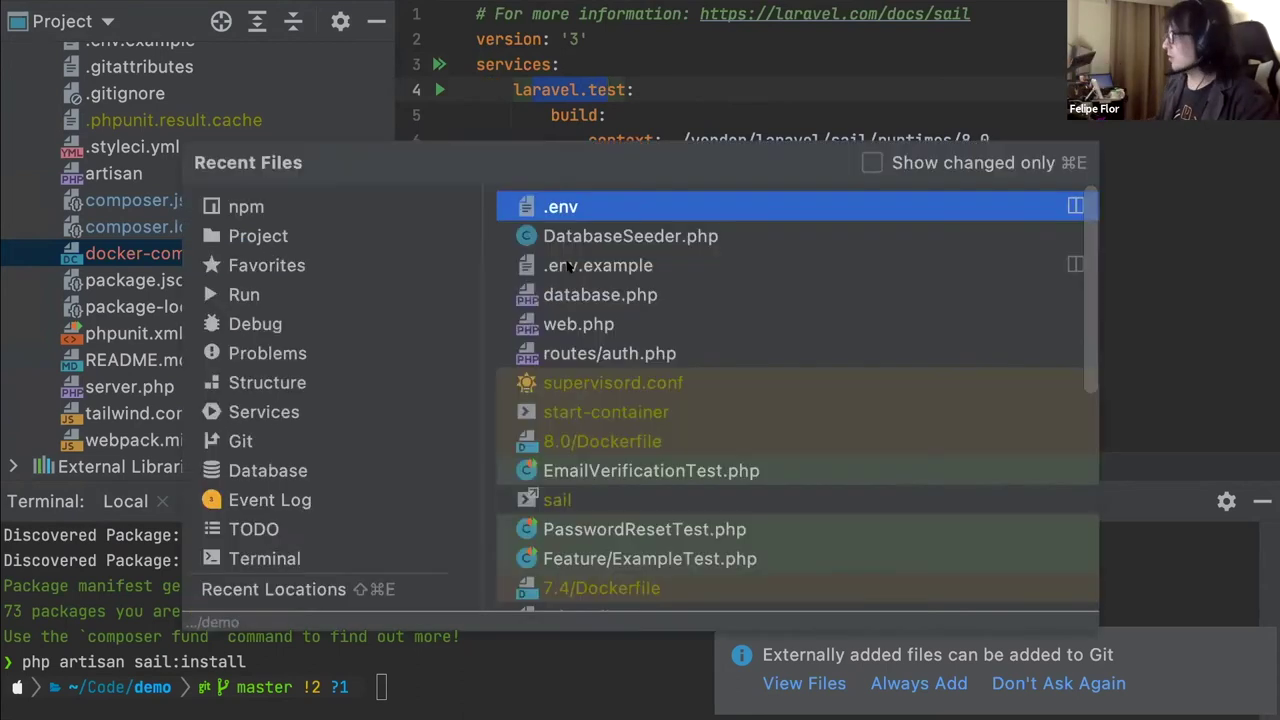
Note the .env DB_HOST value homestead.demo, then return to docker-compose.yml
{"action": "key", "text": "Return"}
{"action": "left_click_drag", "start_coordinate": [539, 261], "coordinate": [670, 261]}
{"action": "key", "text": "super+e"}
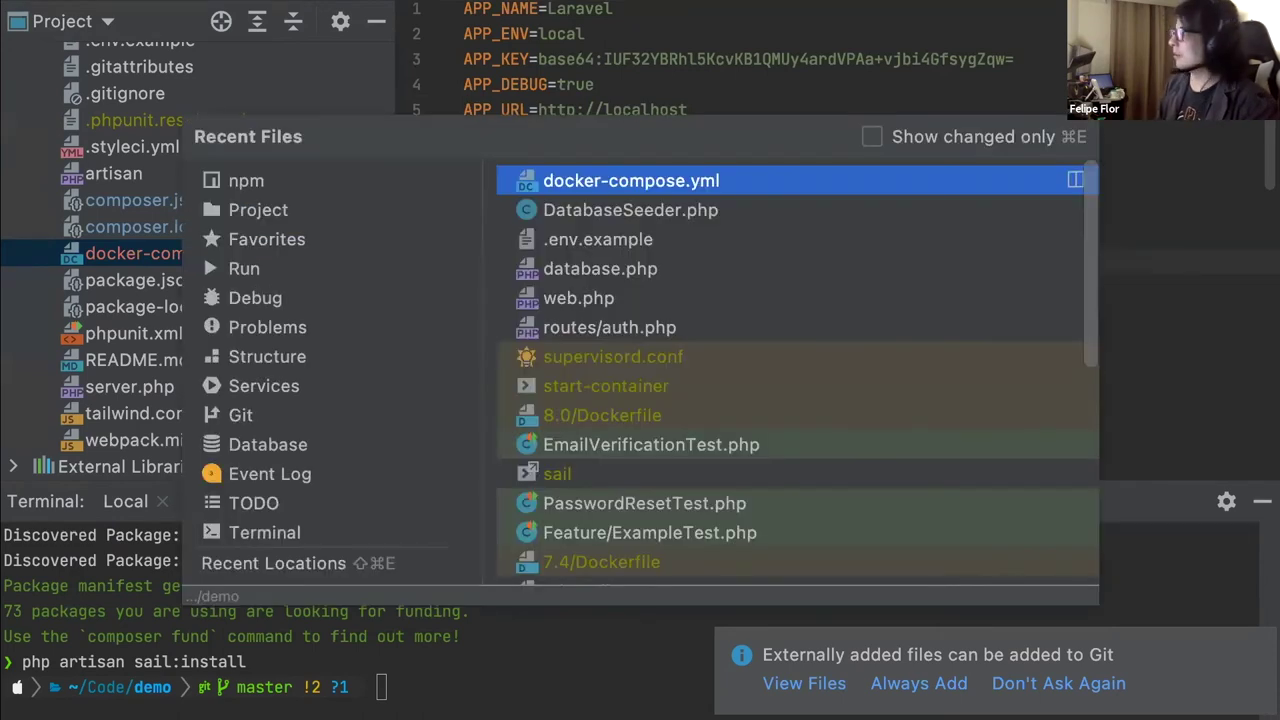
{"action": "key", "text": "Return"}
Copy the mysql service name and paste it as the .env DB_HOST value
{"action": "scroll", "coordinate": [830, 230], "scroll_direction": "down", "scroll_amount": 3}
{"action": "scroll", "coordinate": [830, 230], "scroll_direction": "down", "scroll_amount": 5}
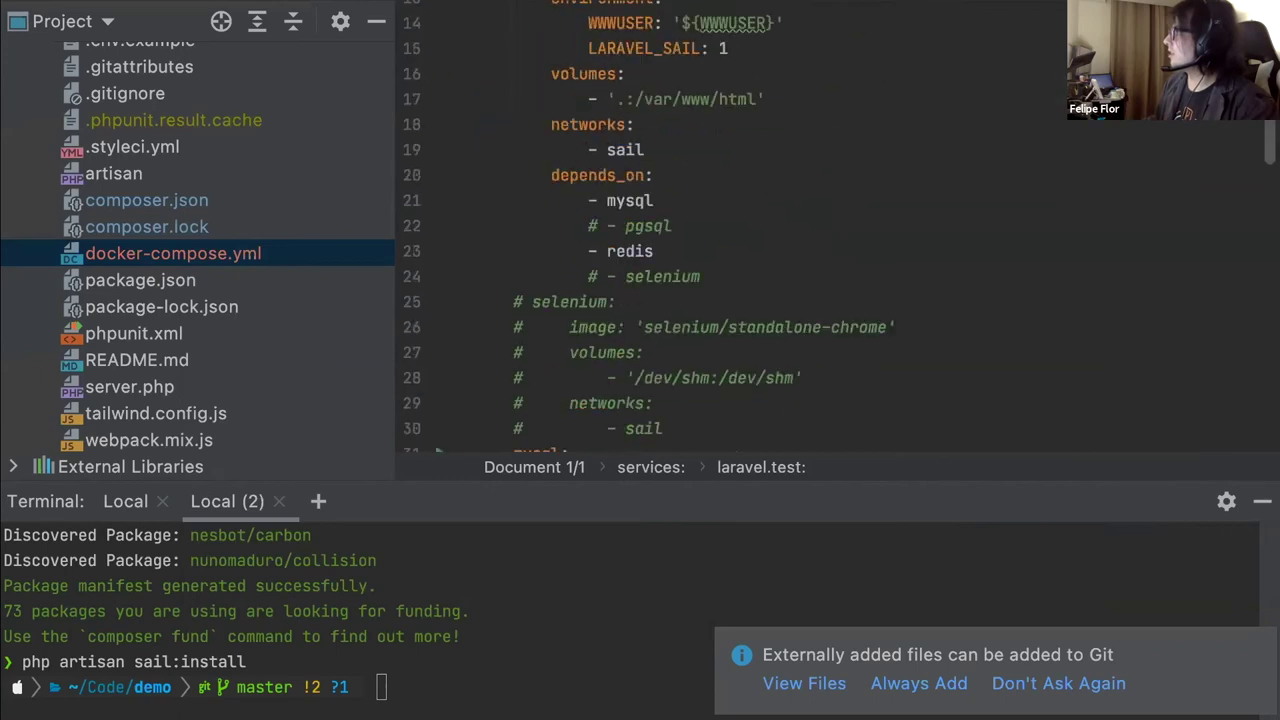
{"action": "double_click", "coordinate": [537, 293]}
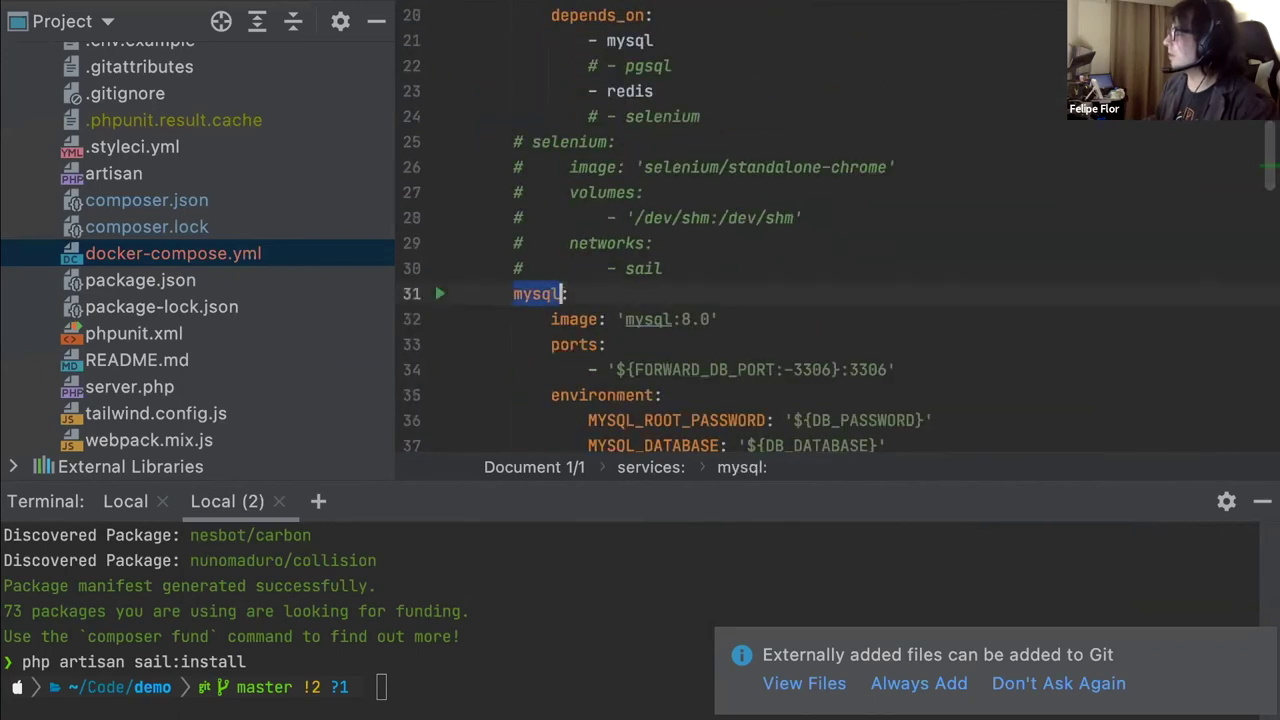
{"action": "left_click", "coordinate": [702, 369]}
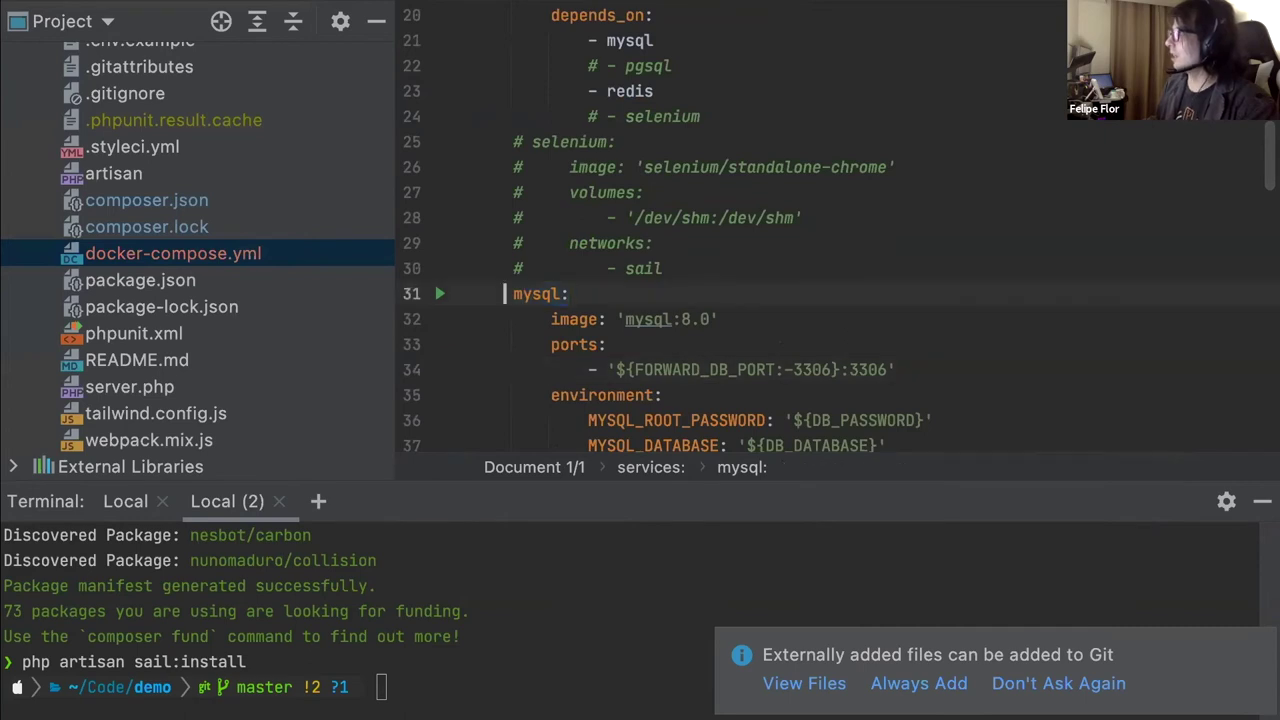
{"action": "triple_click", "coordinate": [520, 293]}
{"action": "double_click", "coordinate": [533, 293]}
{"action": "key", "text": "super+c"}
{"action": "key", "text": "super+e"}
{"action": "key", "text": "Return"}
{"action": "key", "text": "super+v"}
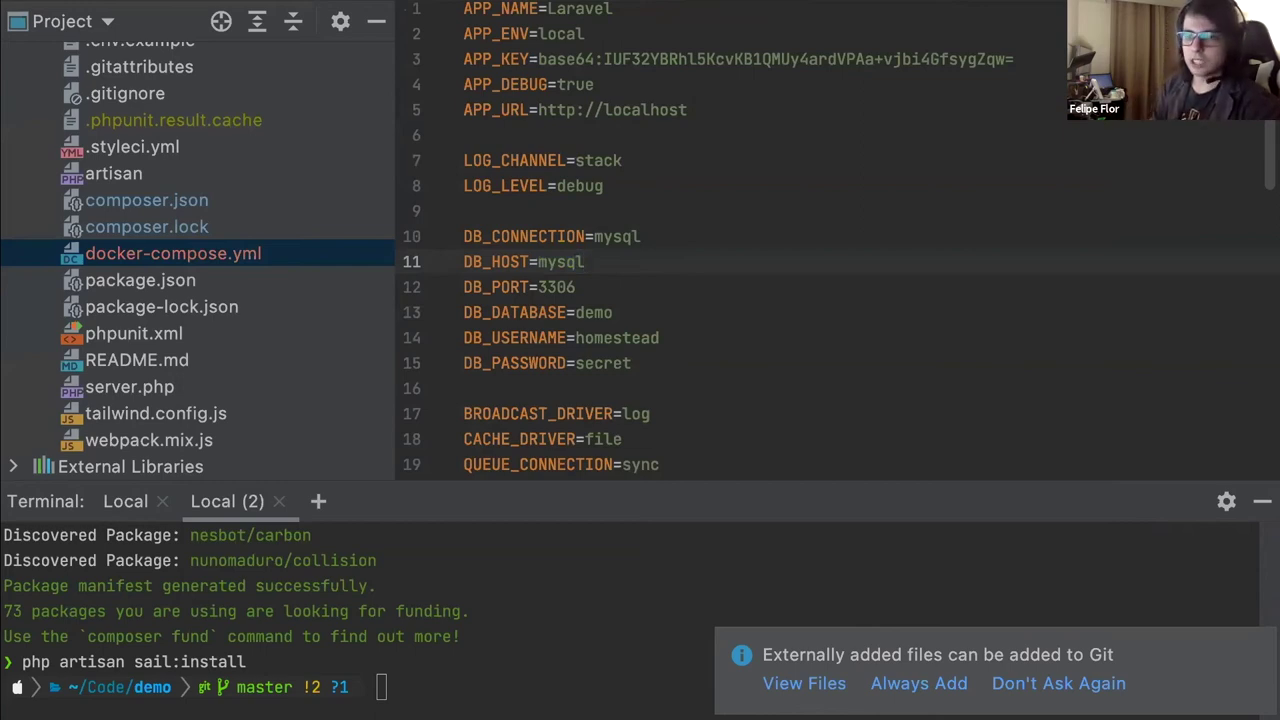
Go from DB_HOST=mysql to its declaration in docker-compose.yml
{"action": "left_click", "coordinate": [492, 186]}
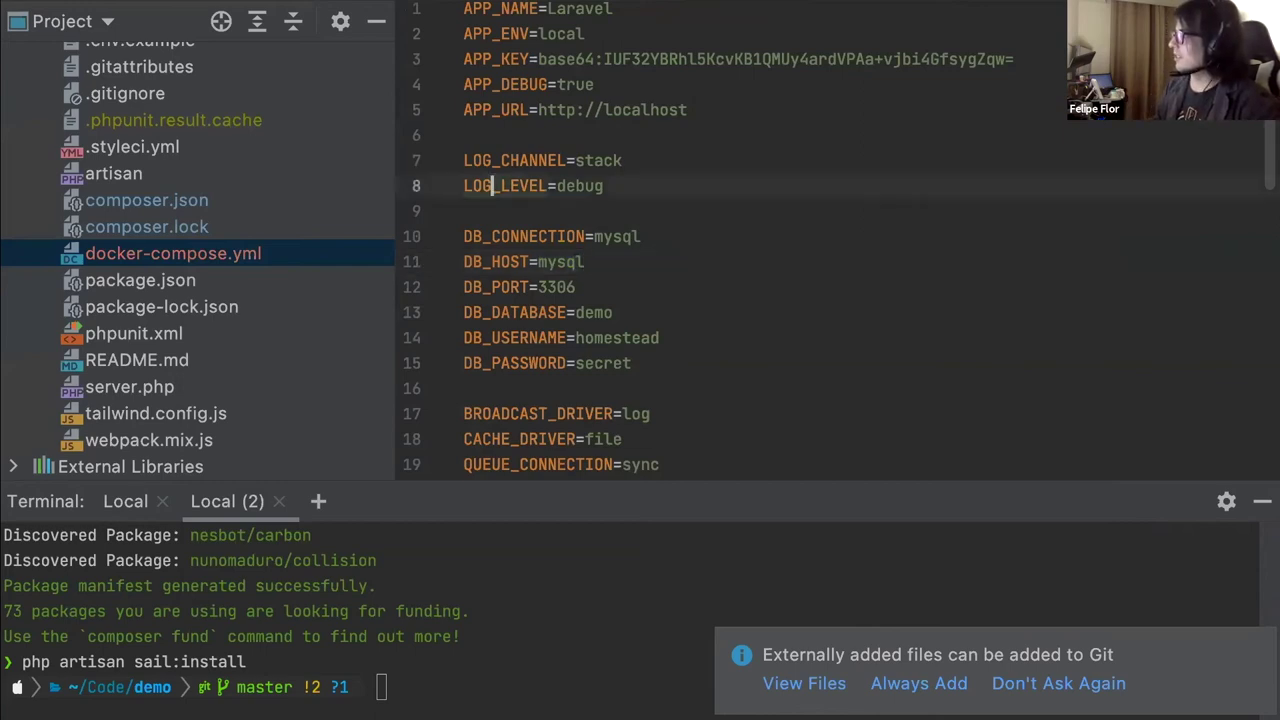
{"action": "left_click_drag", "start_coordinate": [463, 261], "coordinate": [586, 261]}
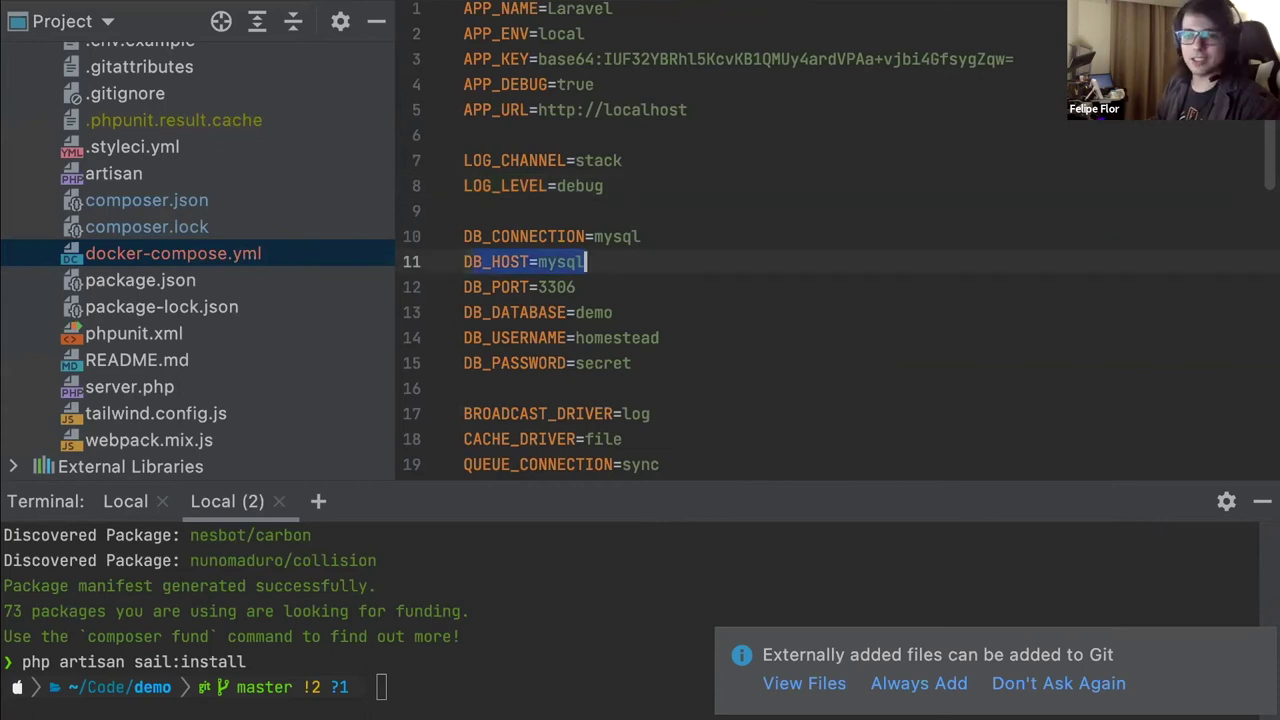
{"action": "key", "text": "super+b"}
{"action": "scroll", "coordinate": [830, 230], "scroll_direction": "up", "scroll_amount": 10}
{"action": "left_click", "coordinate": [680, 140]}
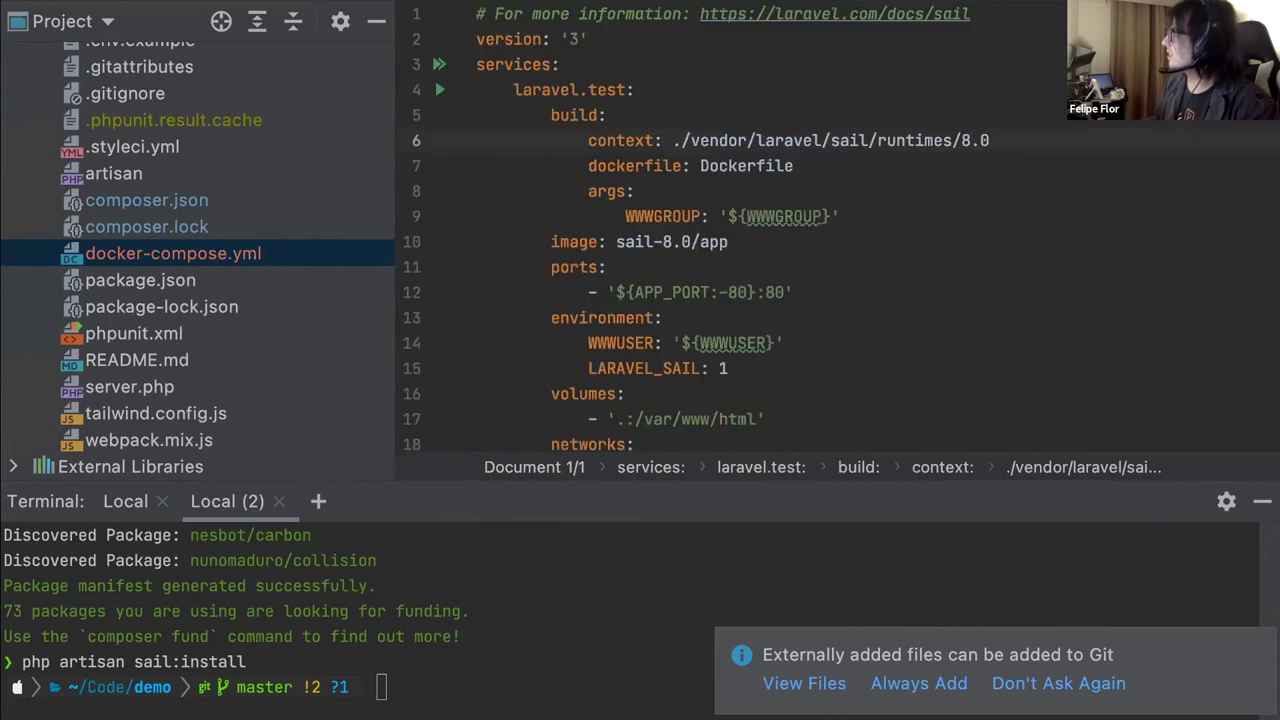
{"action": "left_click_drag", "start_coordinate": [513, 89], "coordinate": [628, 89]}
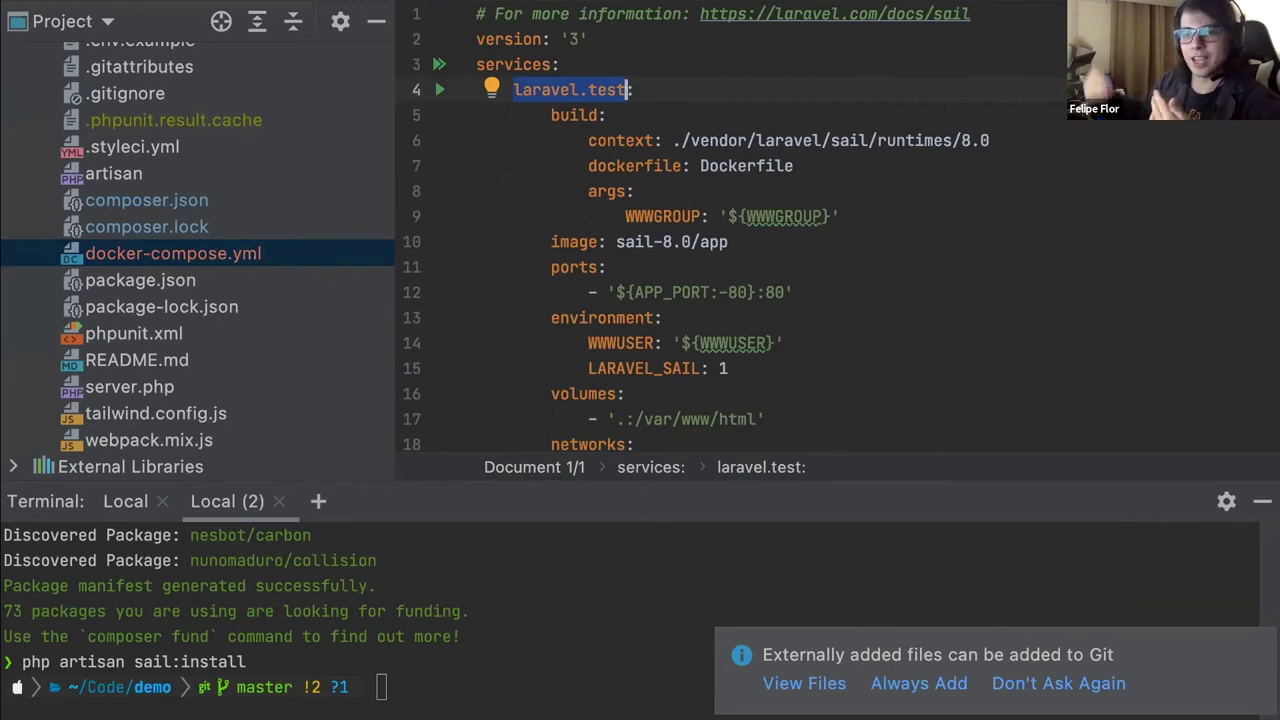
{"action": "scroll", "coordinate": [730, 230], "scroll_direction": "down", "scroll_amount": 1}
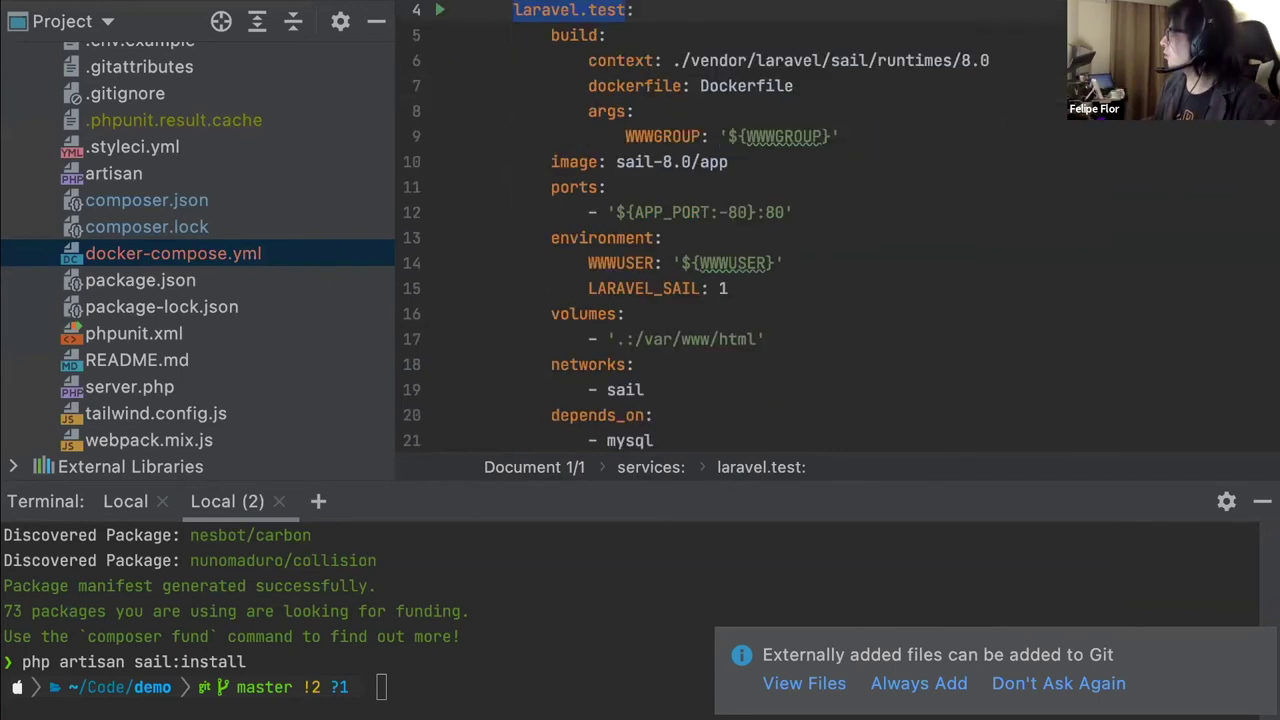
{"action": "left_click", "coordinate": [625, 389]}
{"action": "scroll", "coordinate": [730, 230], "scroll_direction": "down", "scroll_amount": 10}
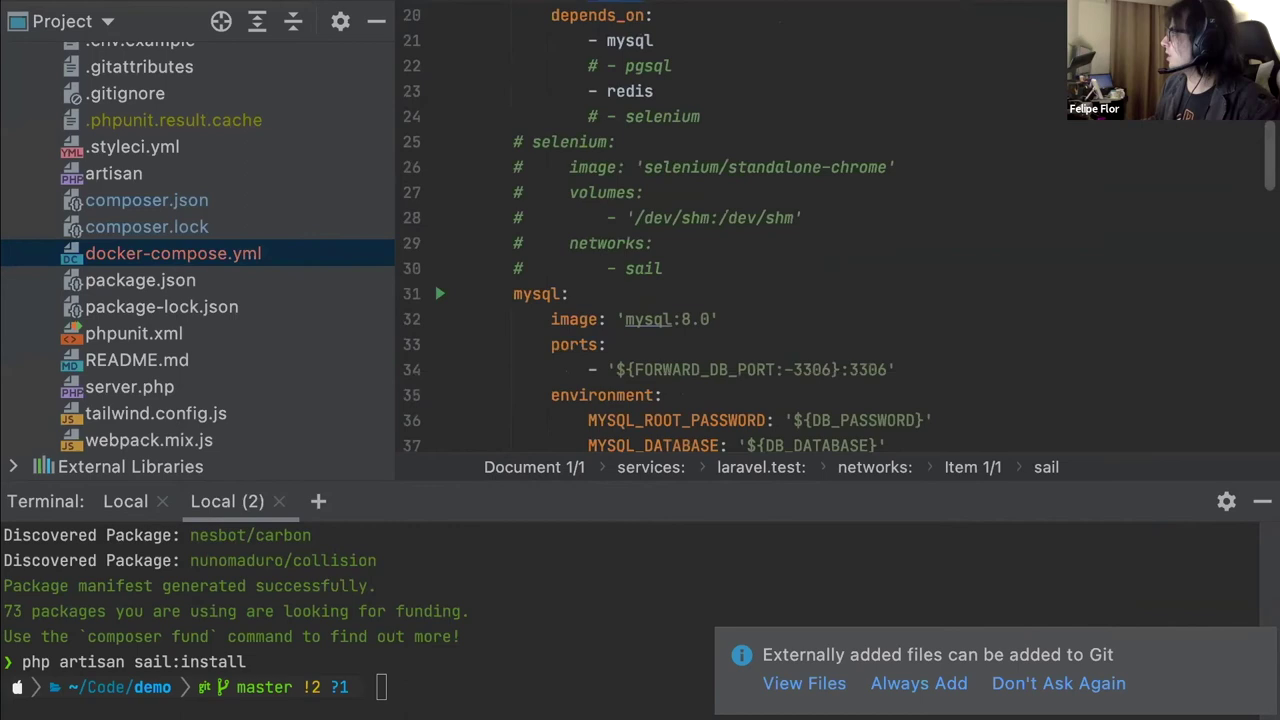
{"action": "left_click", "coordinate": [630, 303]}
{"action": "scroll", "coordinate": [630, 303], "scroll_direction": "up", "scroll_amount": 5}
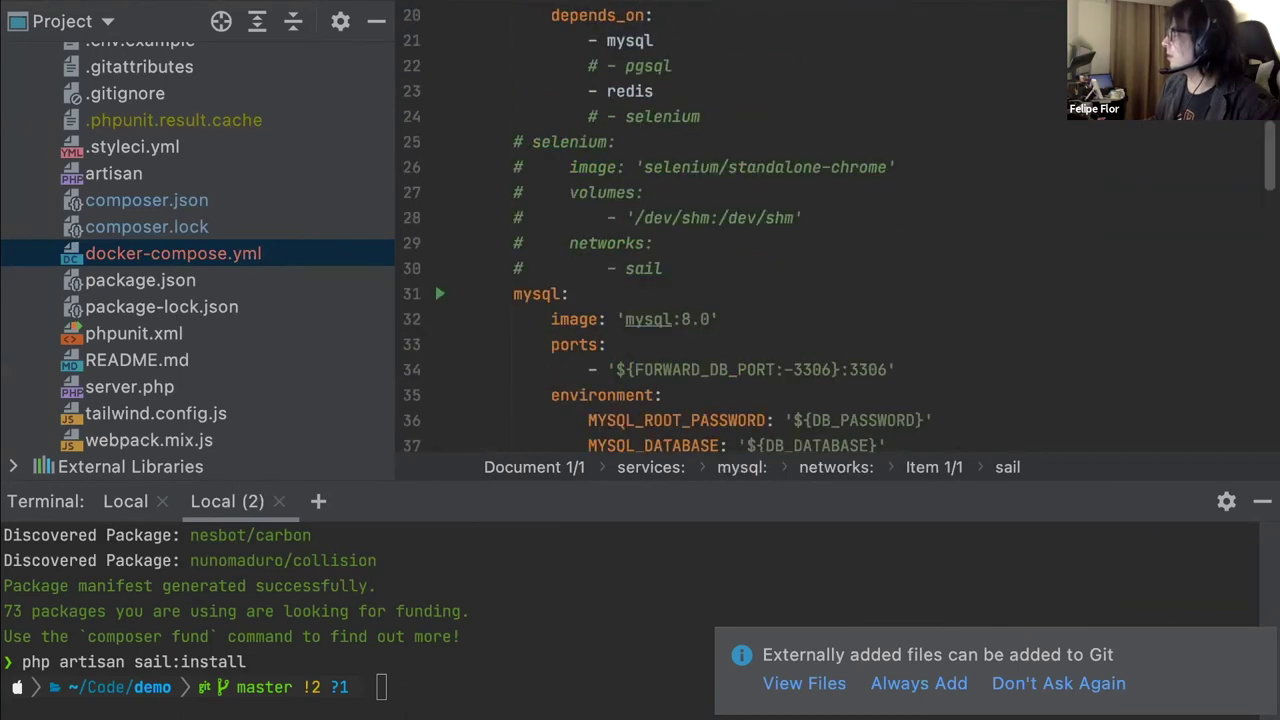
{"action": "scroll", "coordinate": [626, 383], "scroll_direction": "down", "scroll_amount": 3}
{"action": "left_click_drag", "start_coordinate": [580, 383], "coordinate": [626, 383]}
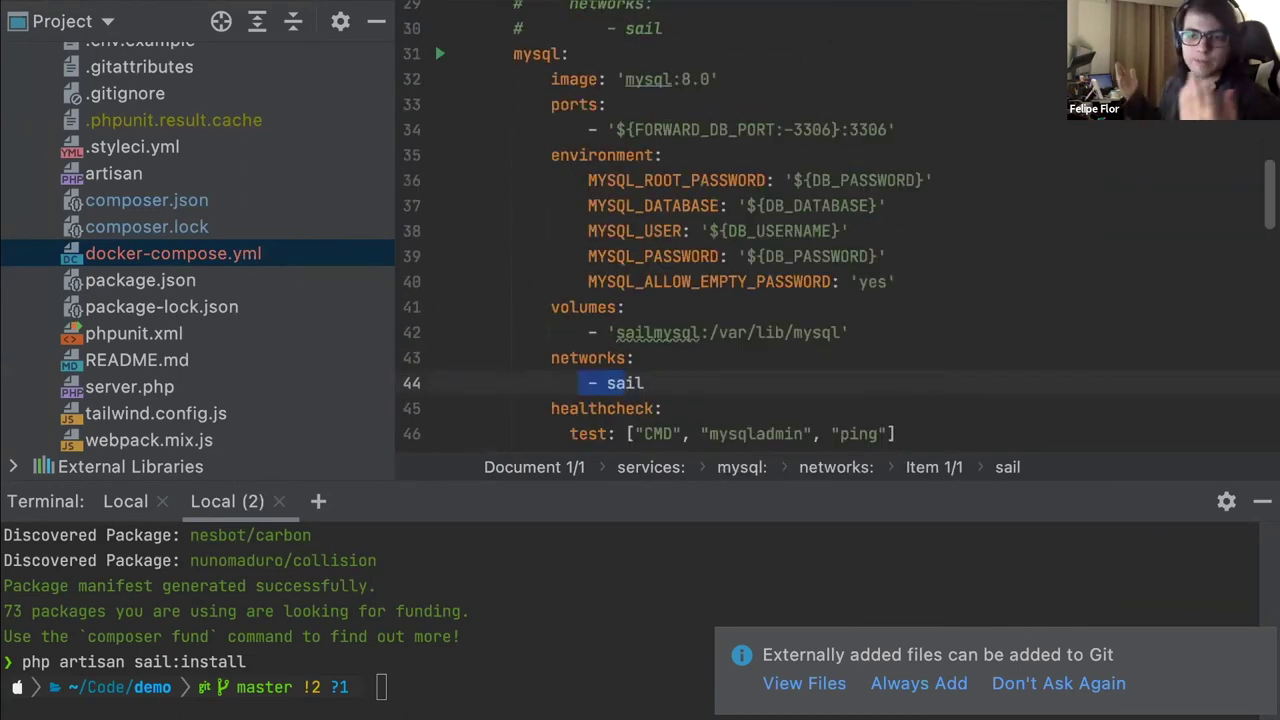
{"action": "mouse_move", "coordinate": [655, 332]}
{"action": "scroll", "coordinate": [830, 230], "scroll_direction": "up", "scroll_amount": 10}
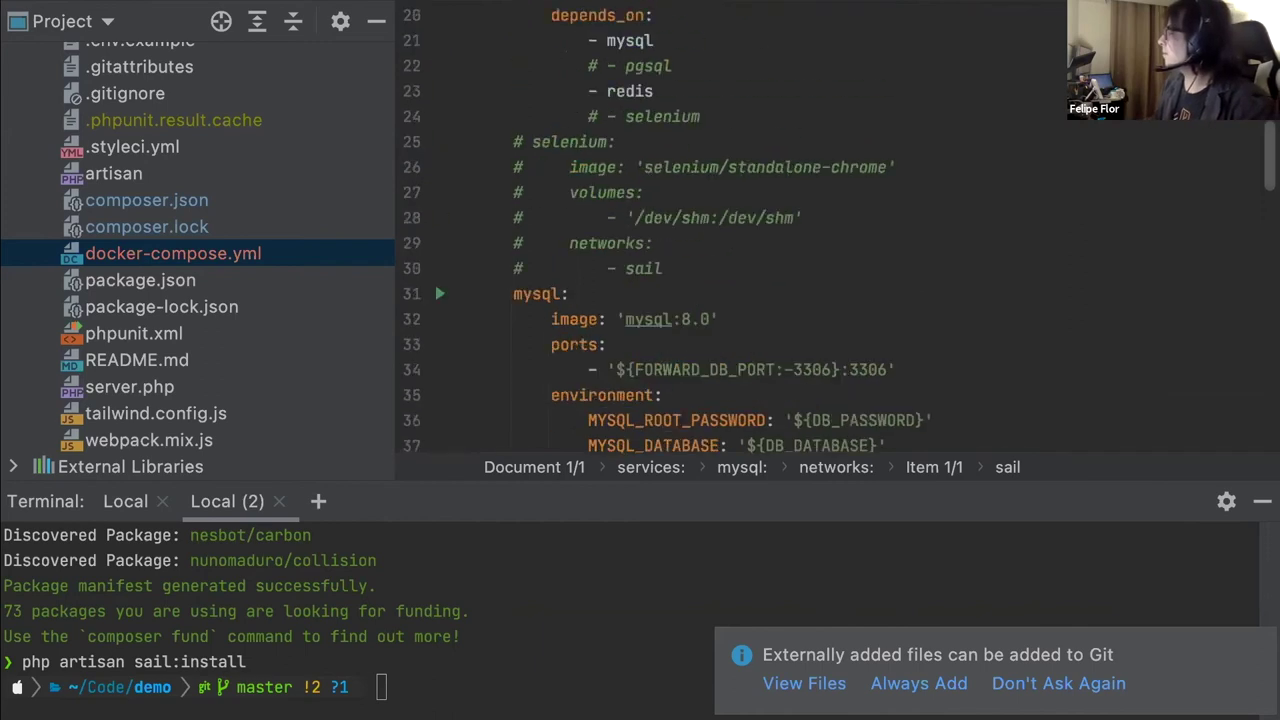
{"action": "scroll", "coordinate": [830, 230], "scroll_direction": "down", "scroll_amount": 1}
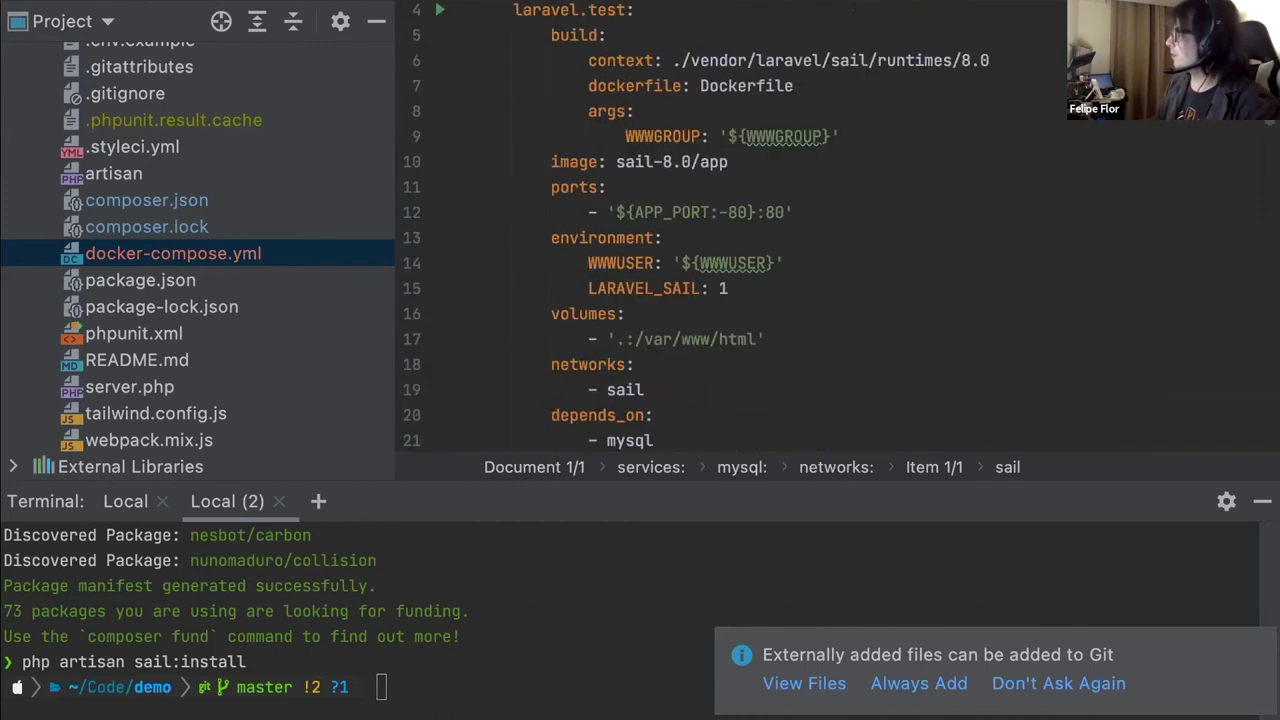
{"action": "left_click", "coordinate": [691, 263]}
{"action": "double_click", "coordinate": [850, 636]}
Run 'sail up -d' in the terminal and review the created network, volumes and containers
{"action": "type", "text": "sail "}
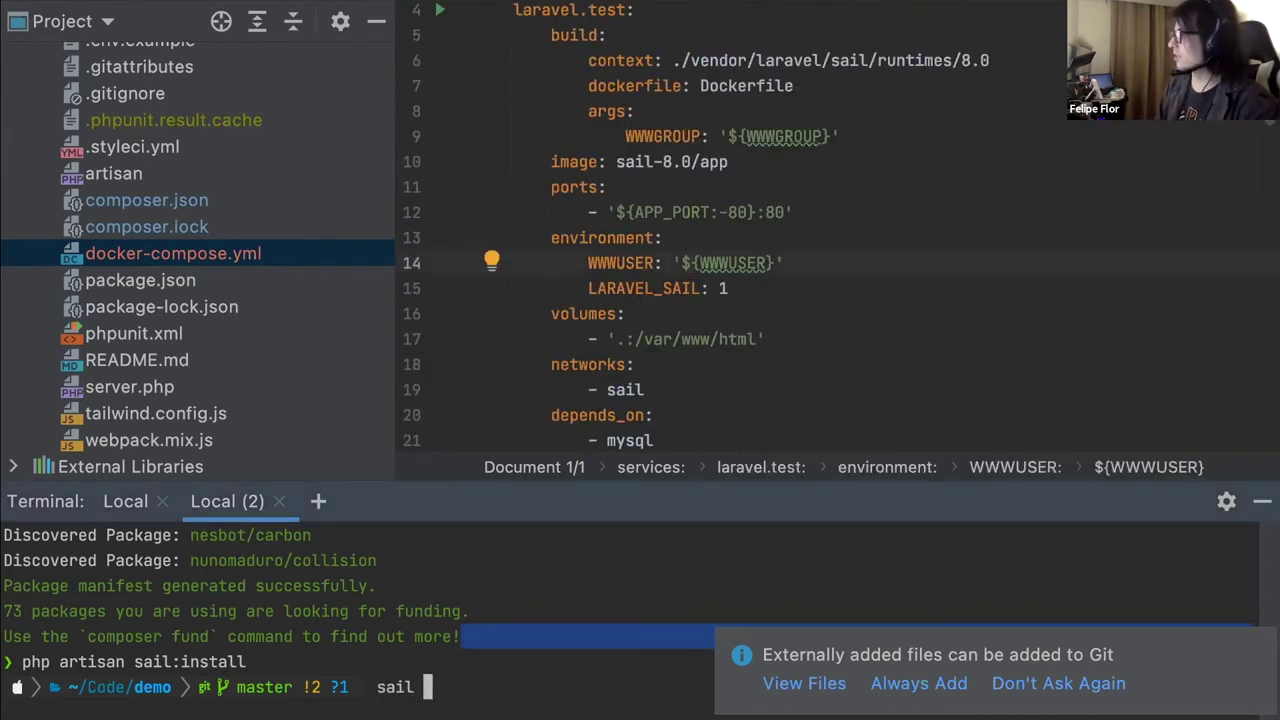
{"action": "type", "text": "up"}
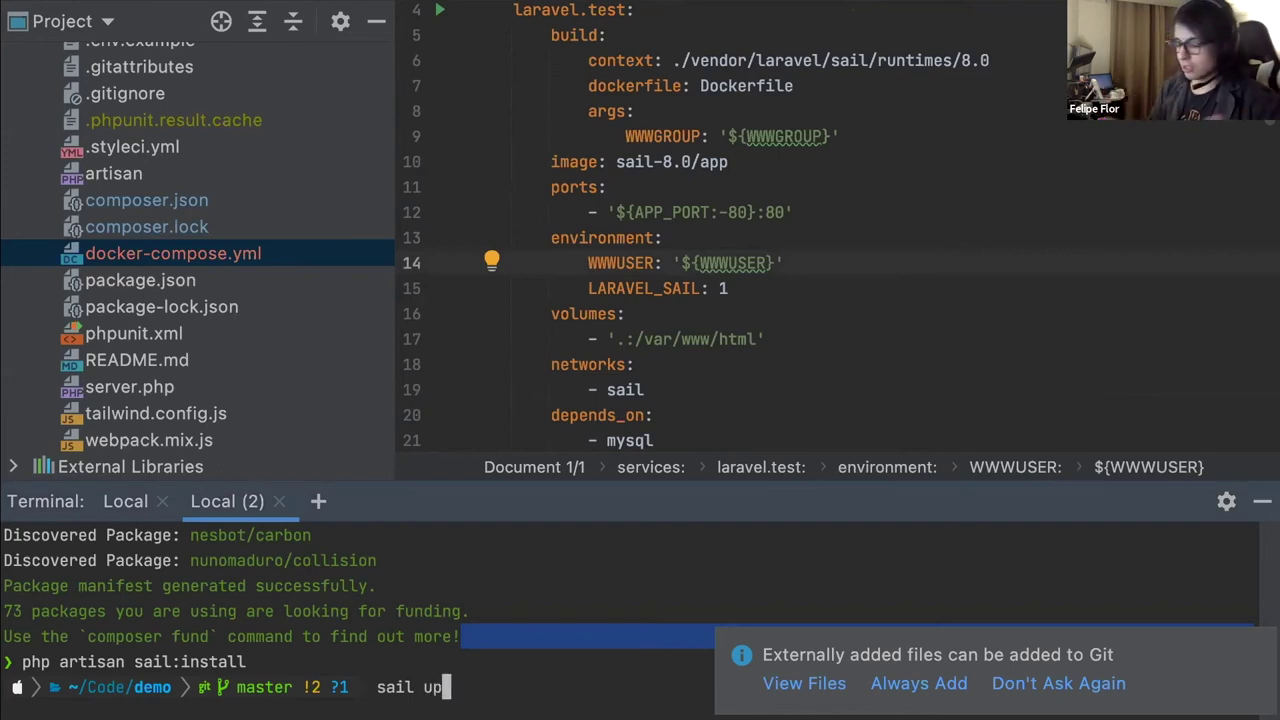
{"action": "key", "text": "BackSpace"}
{"action": "key", "text": "BackSpace"}
{"action": "key", "text": "BackSpace"}
{"action": "key", "text": "BackSpace"}
{"action": "key", "text": "BackSpace"}
{"action": "key", "text": "BackSpace"}
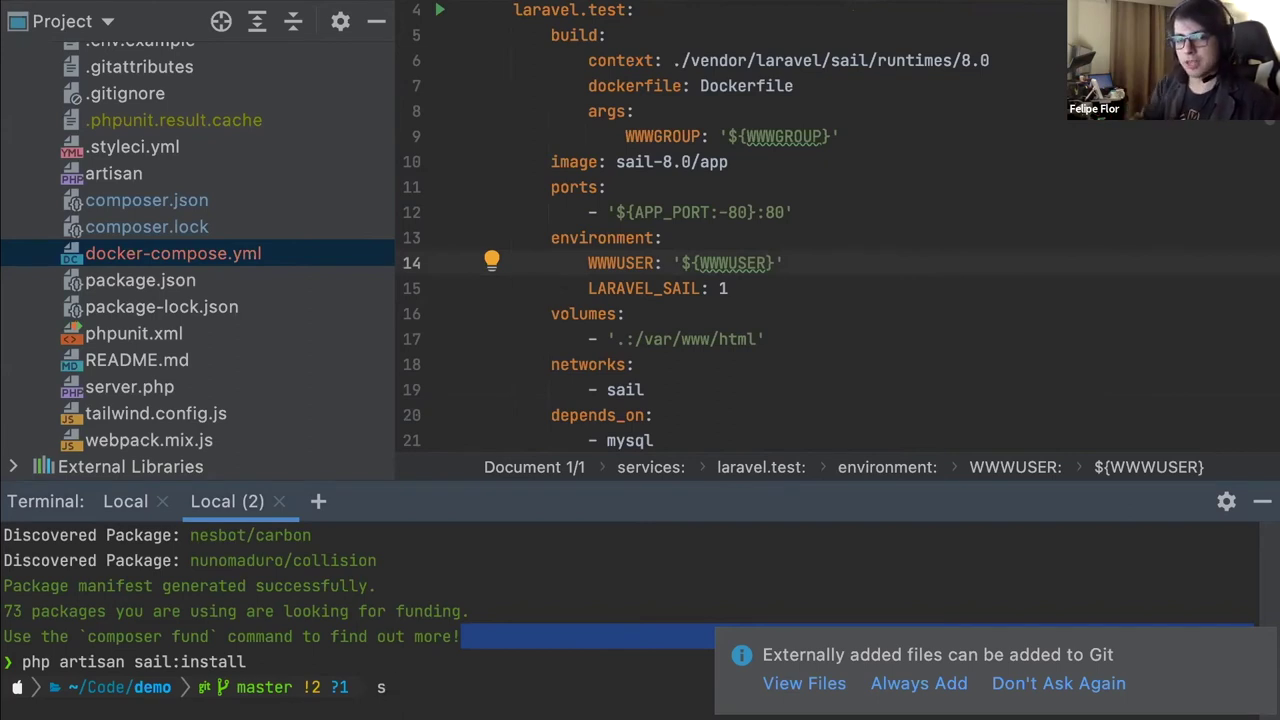
{"action": "key", "text": "BackSpace"}
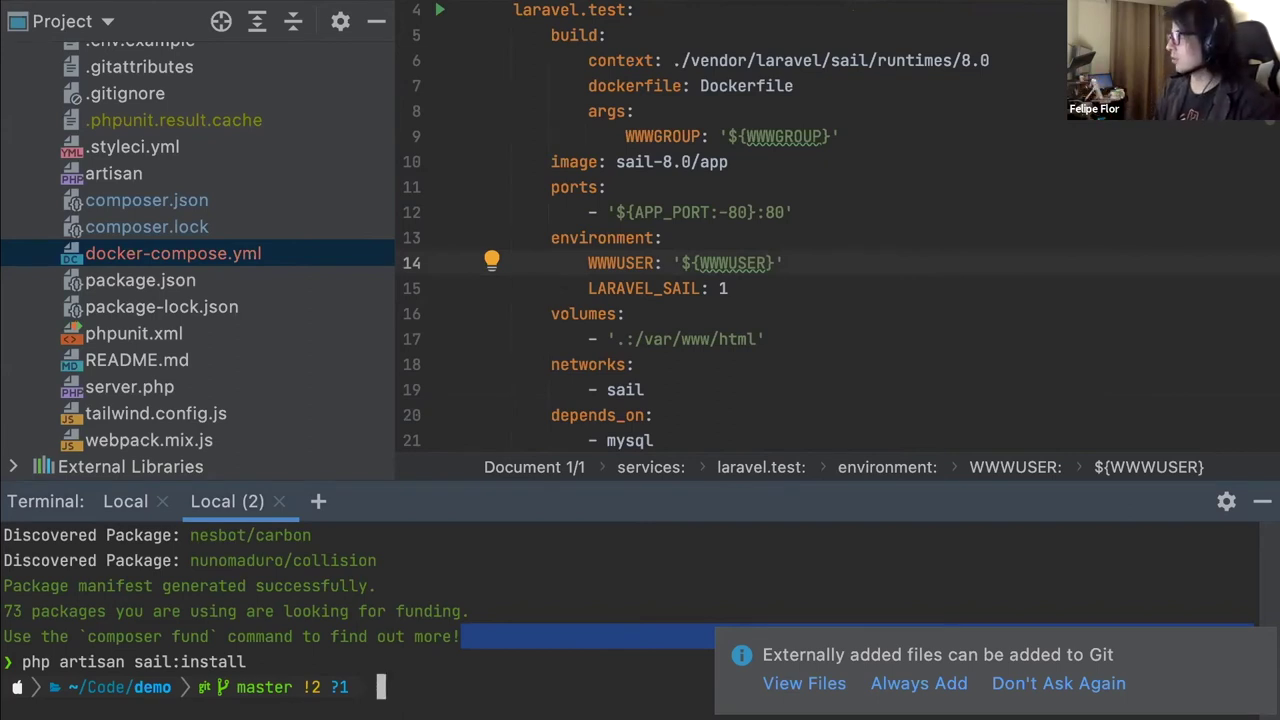
{"action": "type", "text": "sail up -"}
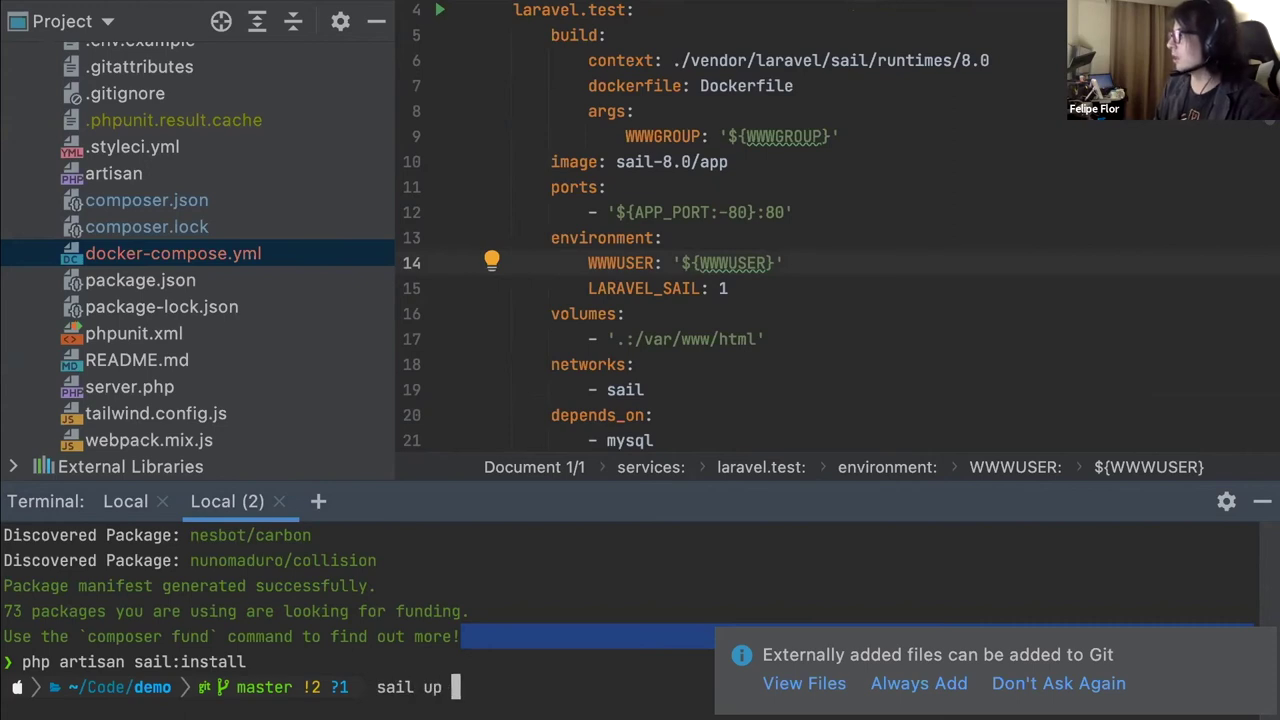
{"action": "type", "text": "d"}
{"action": "key", "text": "Return"}
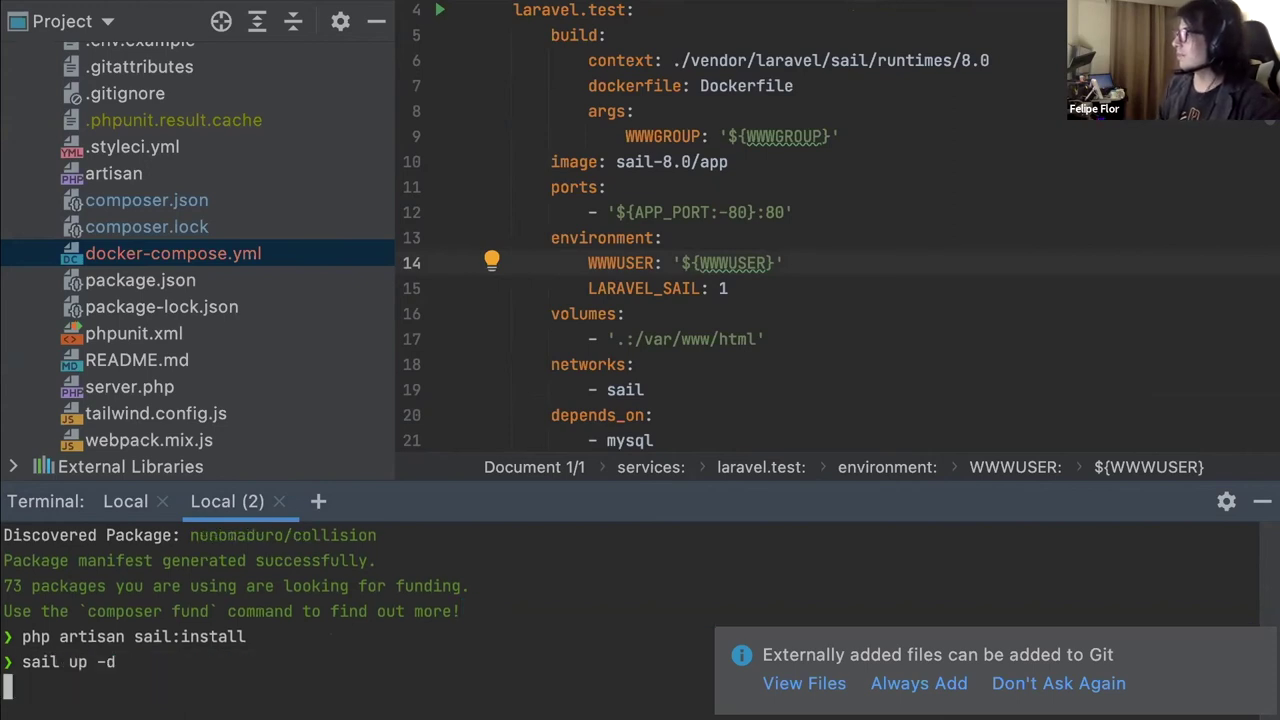
{"action": "key", "text": "ctrl+shift+Up"}
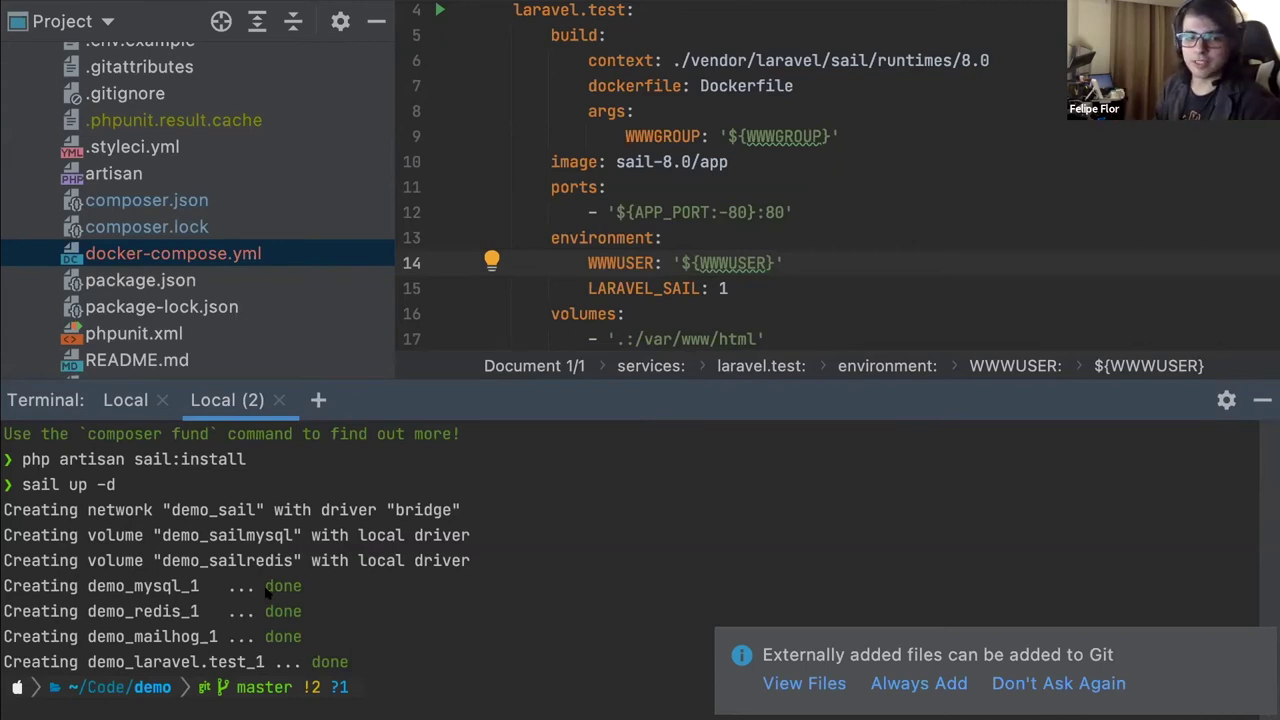
{"action": "scroll", "coordinate": [800, 180], "scroll_direction": "up", "scroll_amount": 1}
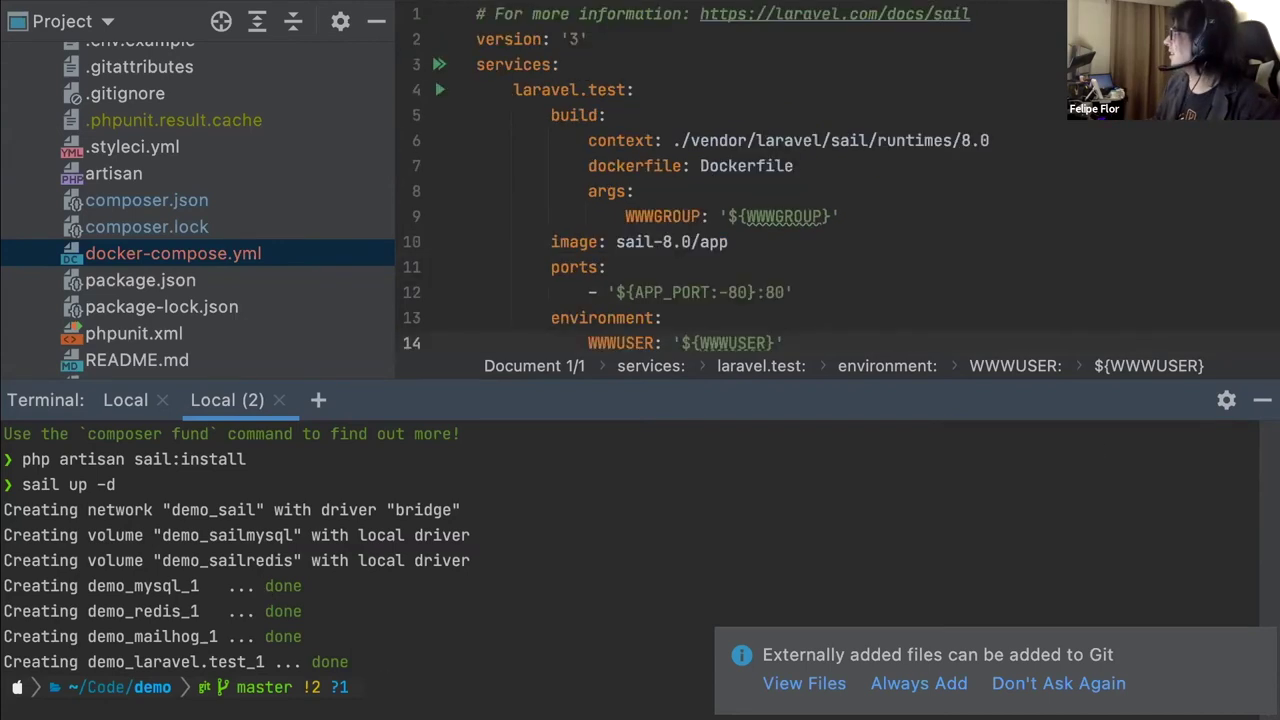
{"action": "scroll", "coordinate": [806, 223], "scroll_direction": "down", "scroll_amount": 6}
{"action": "scroll", "coordinate": [806, 223], "scroll_direction": "up", "scroll_amount": 4}
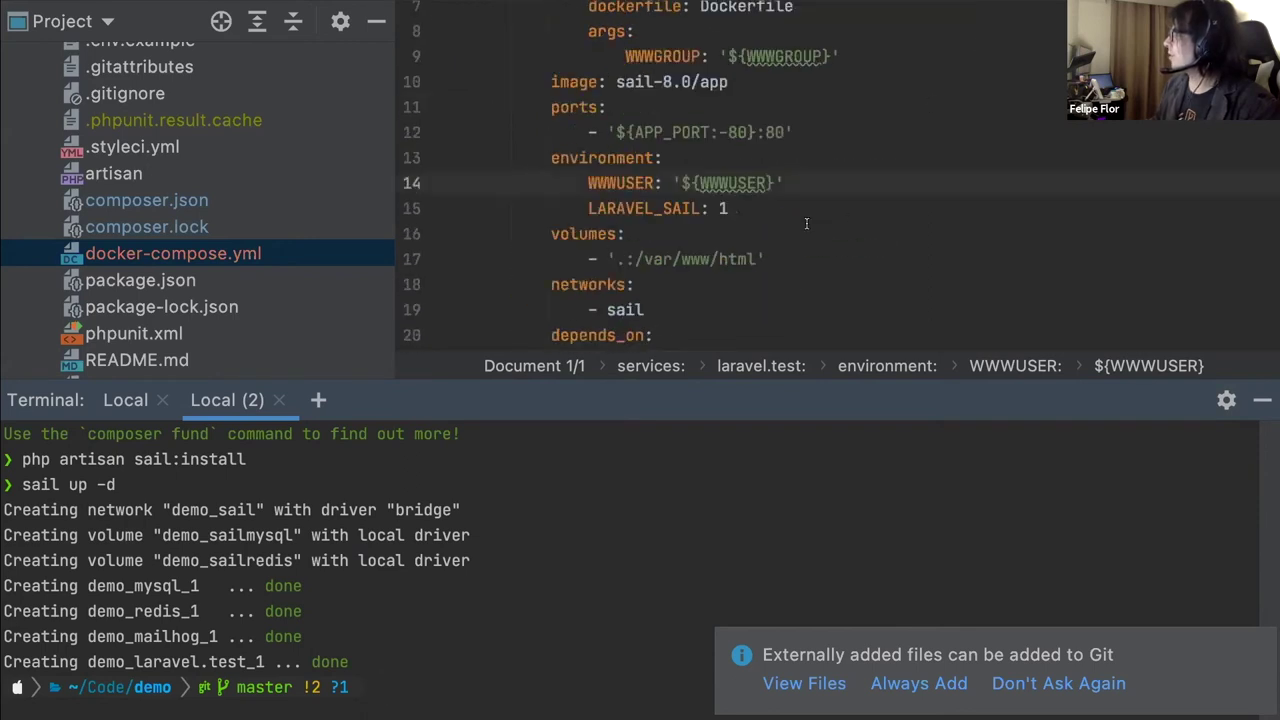
Leave Presentation Mode via Find Action and restore the normal IDE layout
{"action": "key", "text": "super+shift+a"}
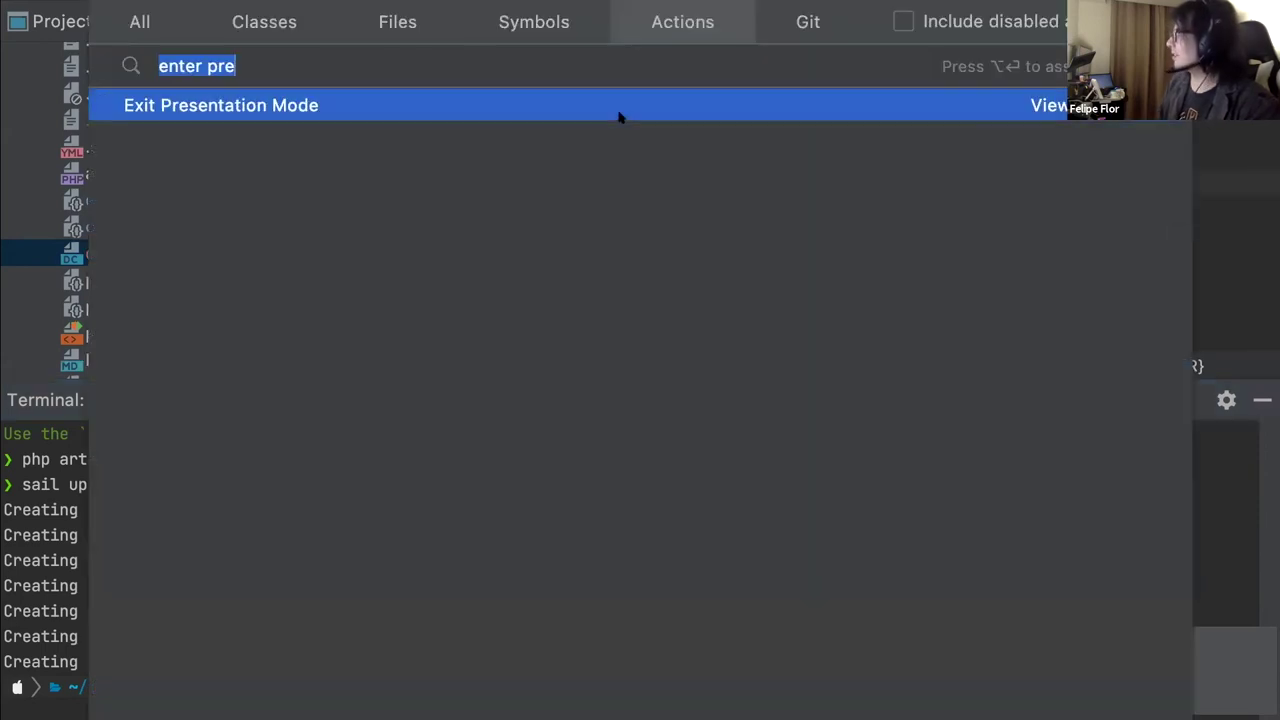
{"action": "key", "text": "Return"}
{"action": "key", "text": "super+shift+F12"}
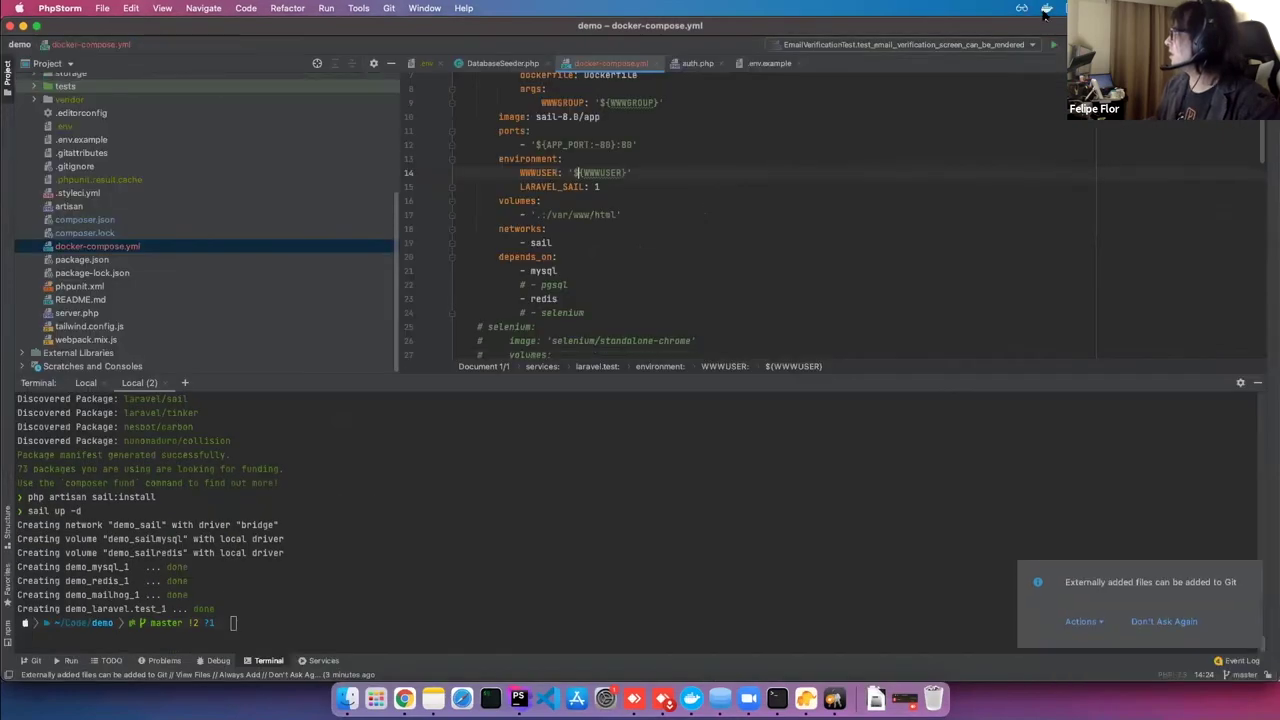
Confirm in Docker Desktop's dashboard that the demo app's four containers run, then close it
{"action": "left_click", "coordinate": [1046, 8]}
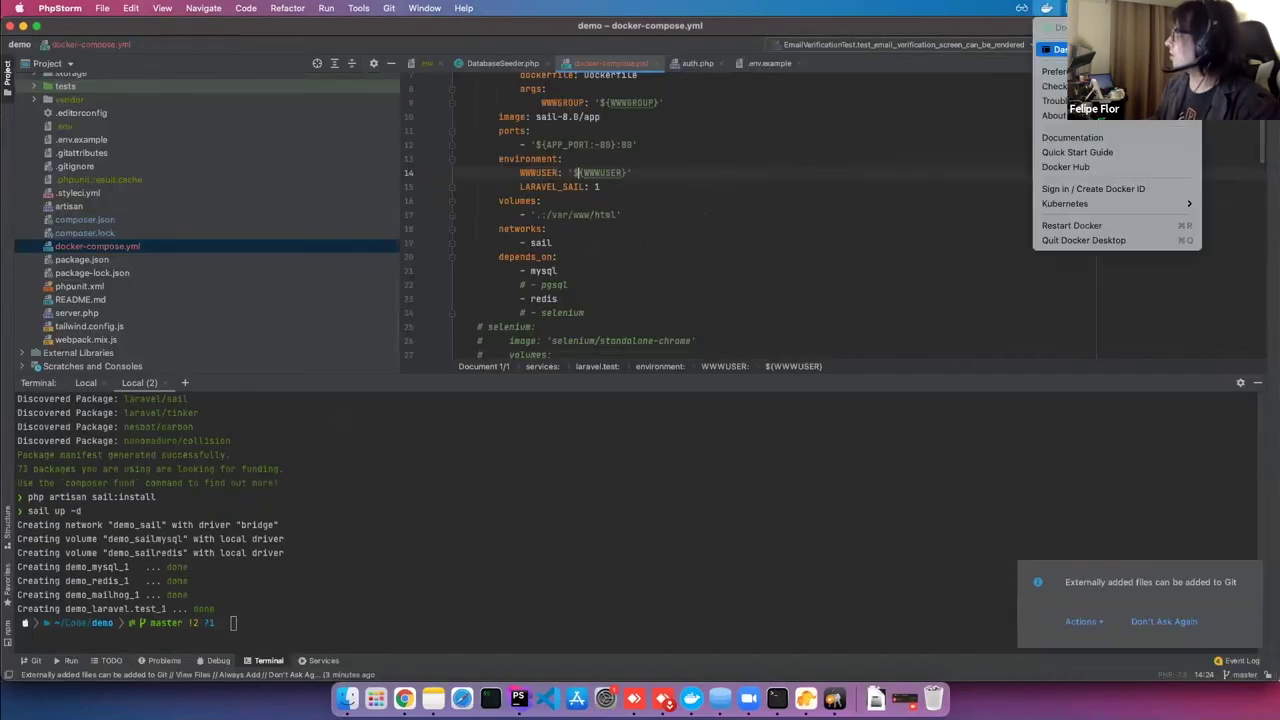
{"action": "left_click", "coordinate": [1060, 49]}
{"action": "left_click", "coordinate": [380, 296]}
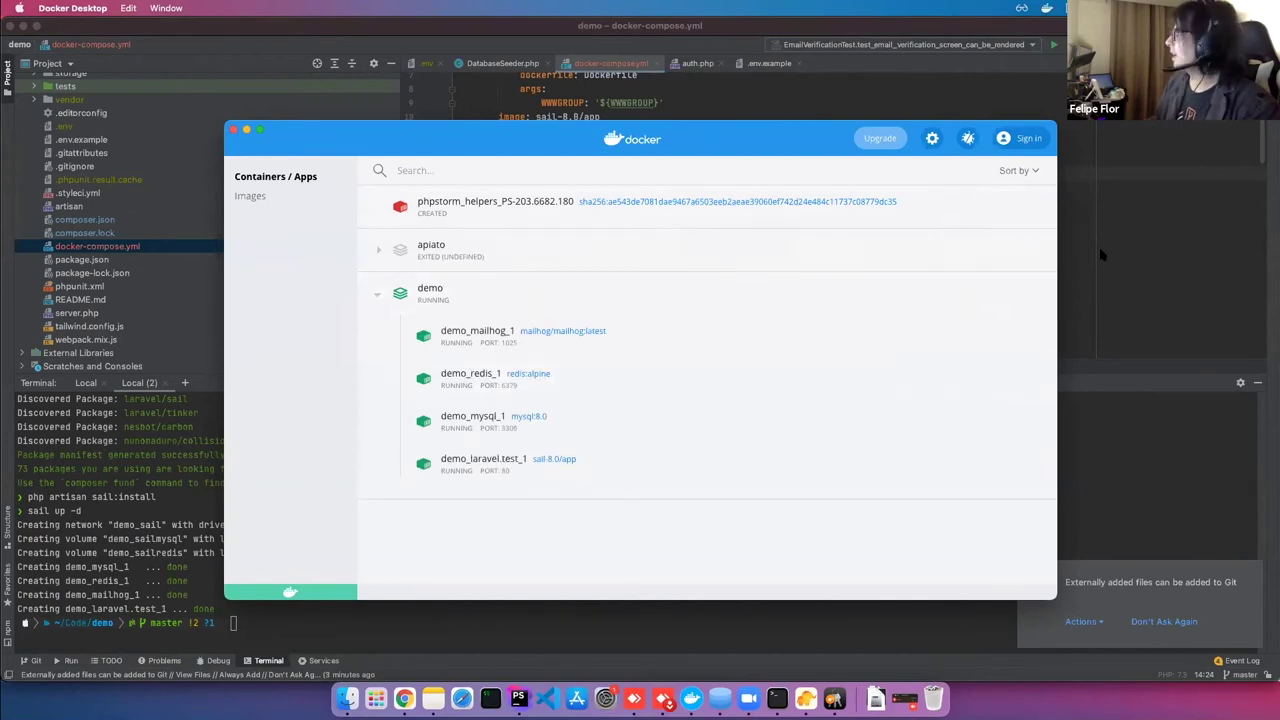
{"action": "key", "text": "super+w"}
{"action": "scroll", "coordinate": [763, 201], "scroll_direction": "up", "scroll_amount": 3}
Re-enter Presentation Mode via Find Action 'presentation'
{"action": "left_click", "coordinate": [504, 137]}
{"action": "key", "text": "super+shift+a"}
{"action": "type", "text": "presentation"}
{"action": "key", "text": "Return"}
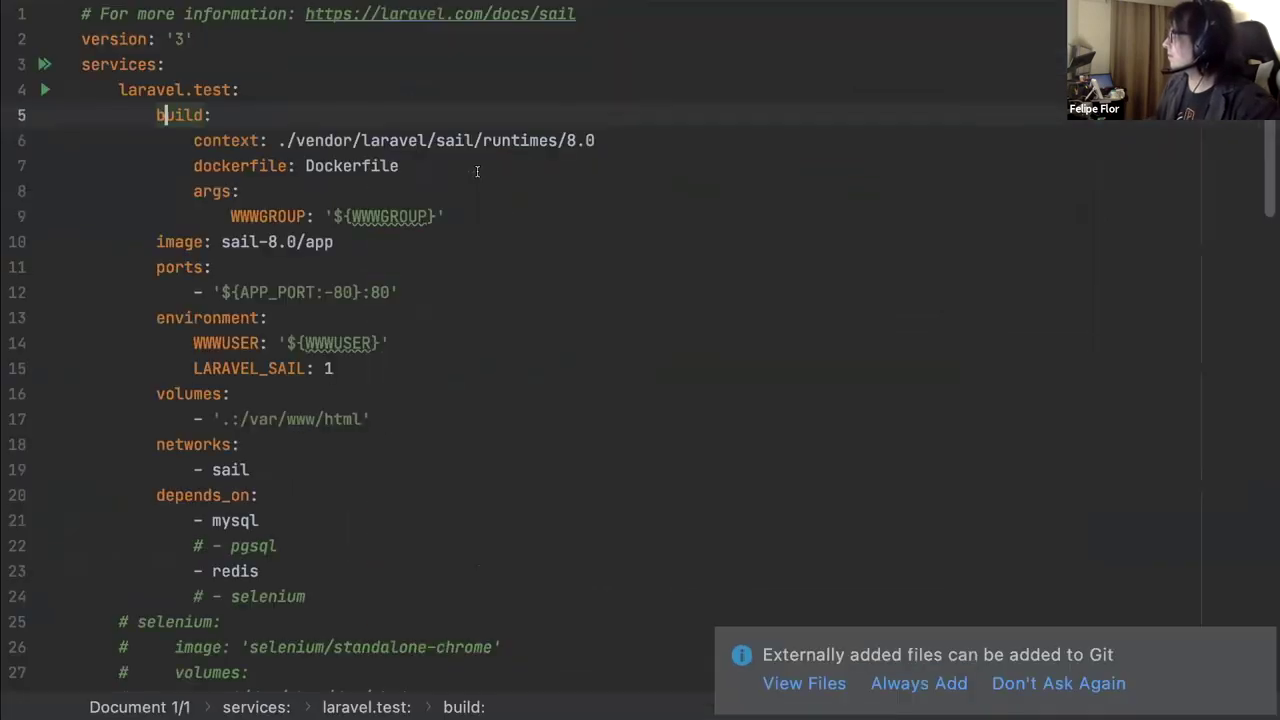
Point out laravel.test's build context, service name and container port 80
{"action": "scroll", "coordinate": [265, 255], "scroll_direction": "down", "scroll_amount": 3}
{"action": "scroll", "coordinate": [265, 255], "scroll_direction": "up", "scroll_amount": 3}
{"action": "key", "text": "Down"}
{"action": "key", "text": "alt+Right"}
{"action": "double_click", "coordinate": [152, 89]}
{"action": "scroll", "coordinate": [225, 155], "scroll_direction": "down", "scroll_amount": 3}
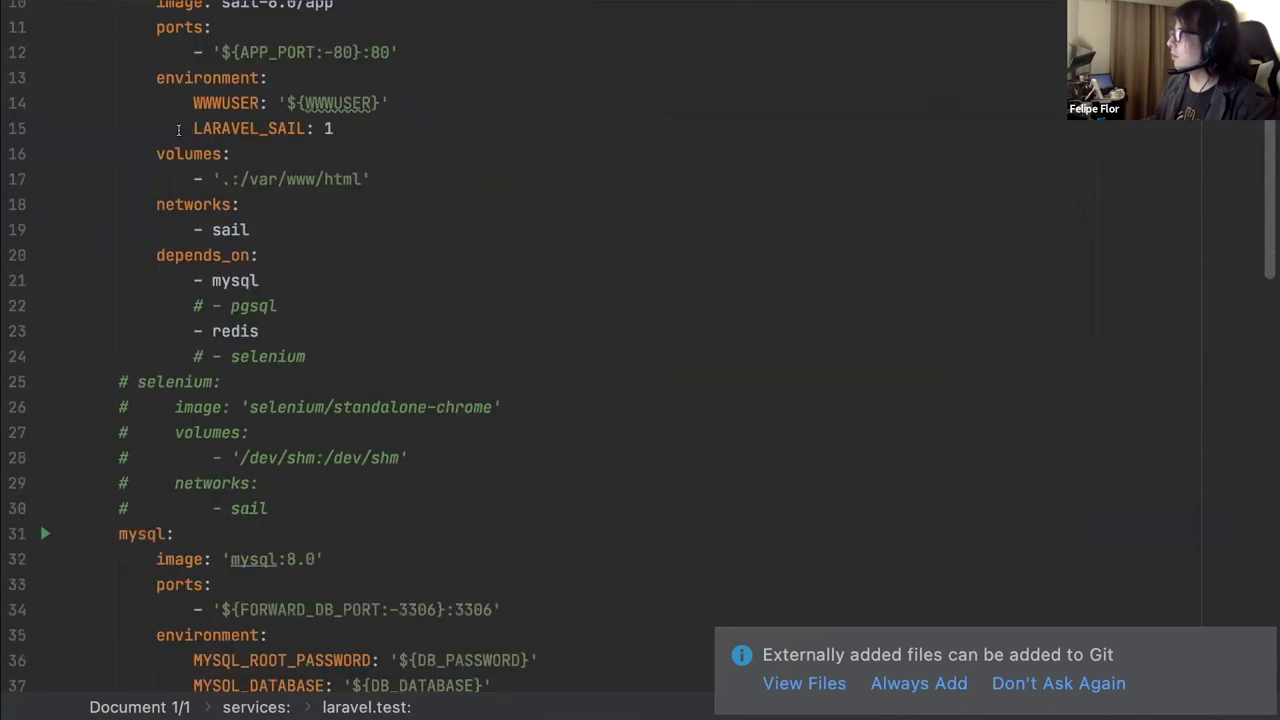
{"action": "scroll", "coordinate": [225, 155], "scroll_direction": "up", "scroll_amount": 3}
{"action": "left_click", "coordinate": [212, 270]}
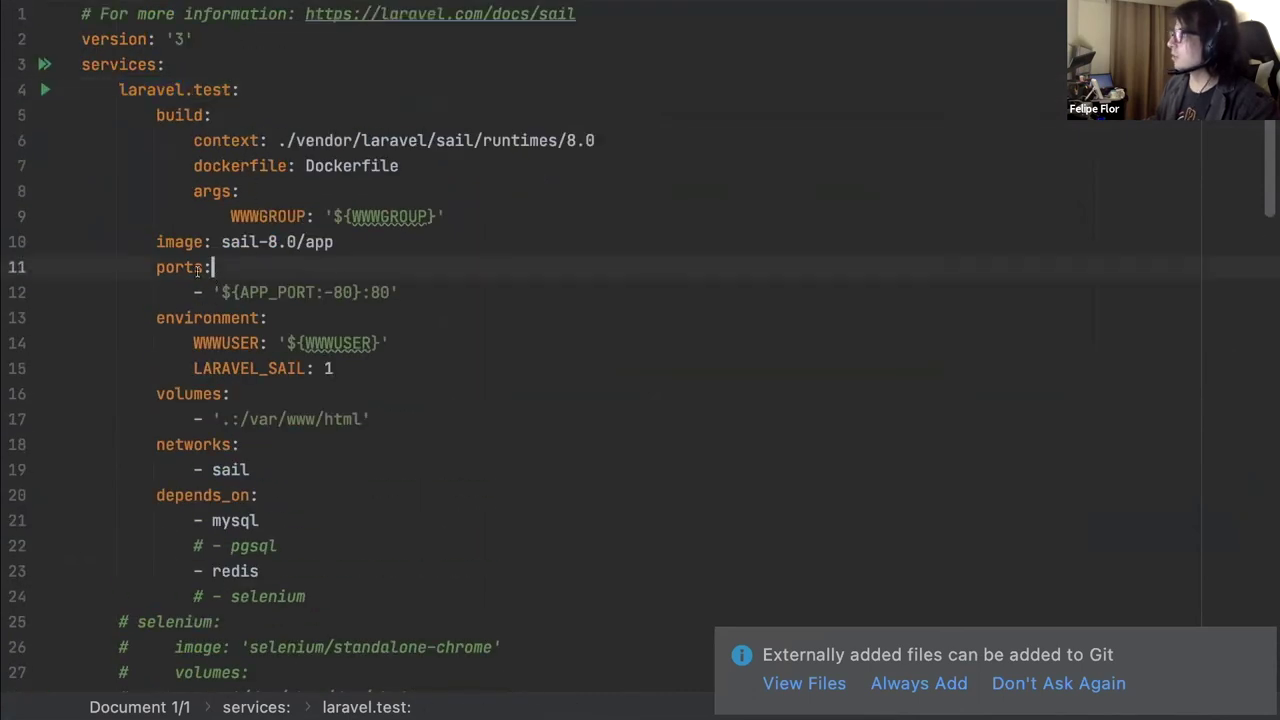
{"action": "double_click", "coordinate": [377, 292]}
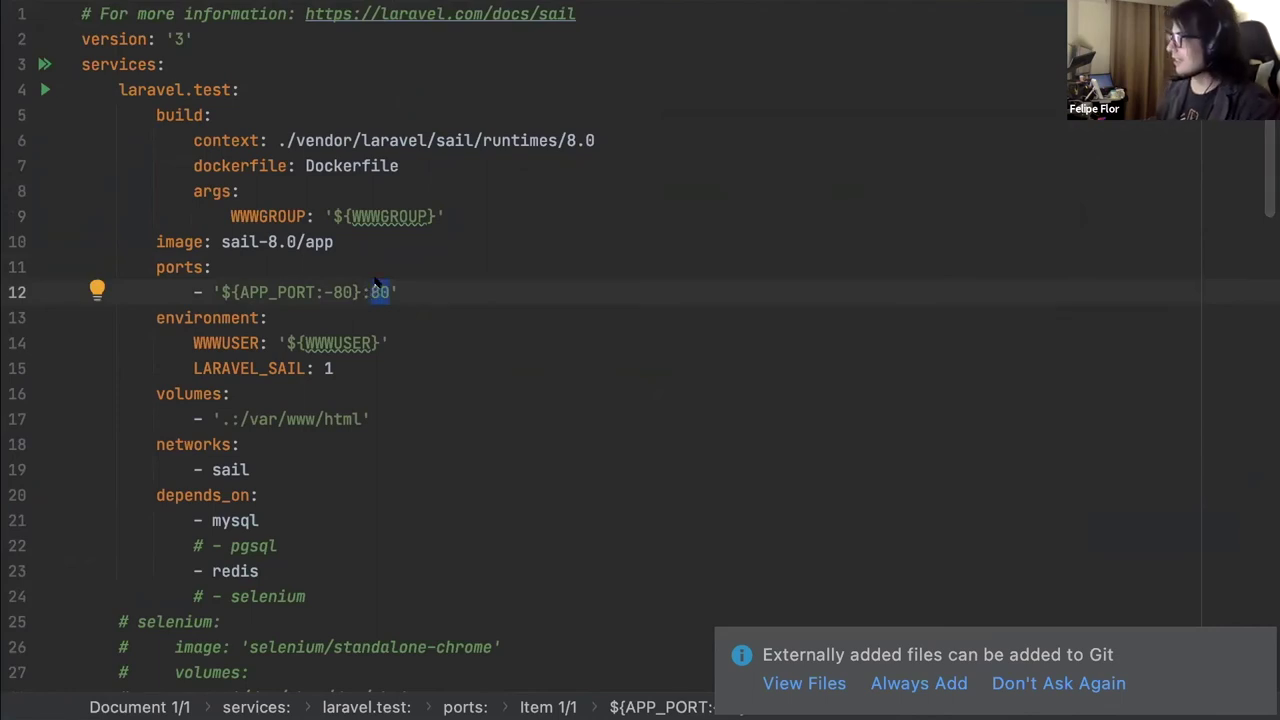
Select the runtimes/8.0 build context path and reveal that folder in the project tree
{"action": "left_click", "coordinate": [277, 140]}
{"action": "left_click_drag", "start_coordinate": [277, 140], "coordinate": [596, 140]}
{"action": "key", "text": "super+shift+o"}
{"action": "key", "text": "Return"}
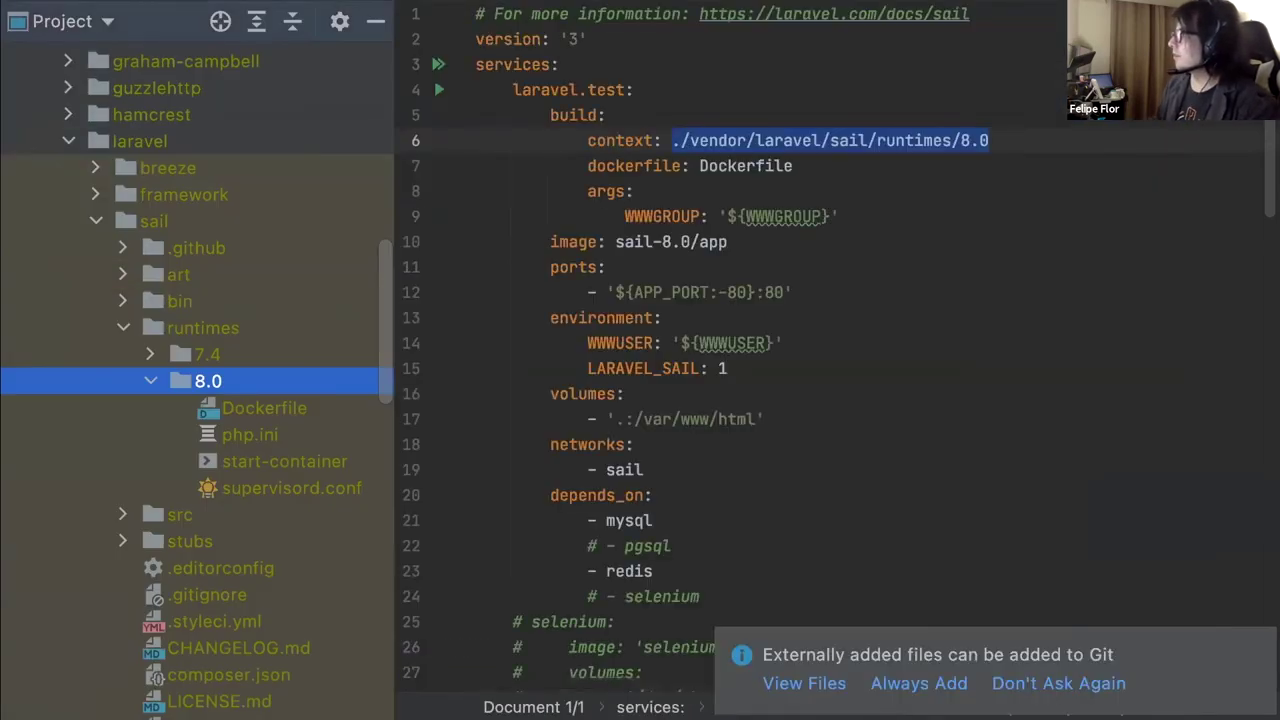
Open the runtimes/8.0 Dockerfile and compare it with docker-compose.yml's build context
{"action": "left_click", "coordinate": [264, 408]}
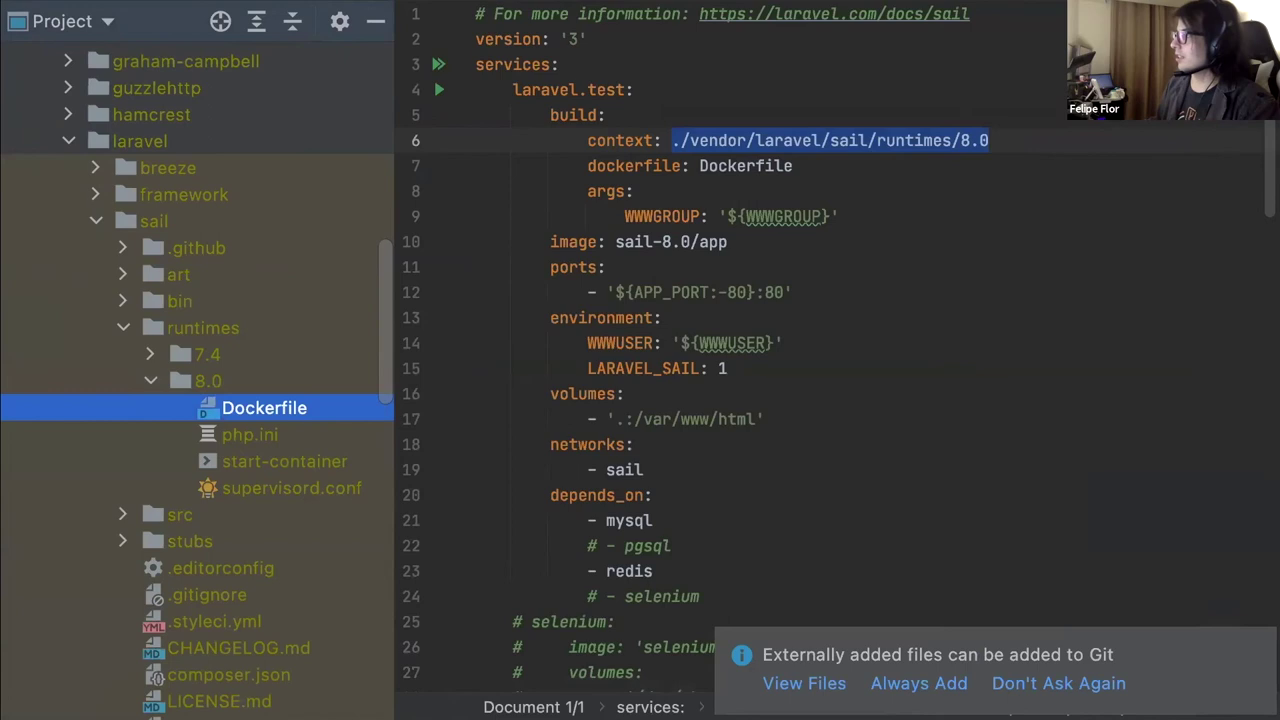
{"action": "key", "text": "Return"}
{"action": "scroll", "coordinate": [830, 360], "scroll_direction": "up", "scroll_amount": 10}
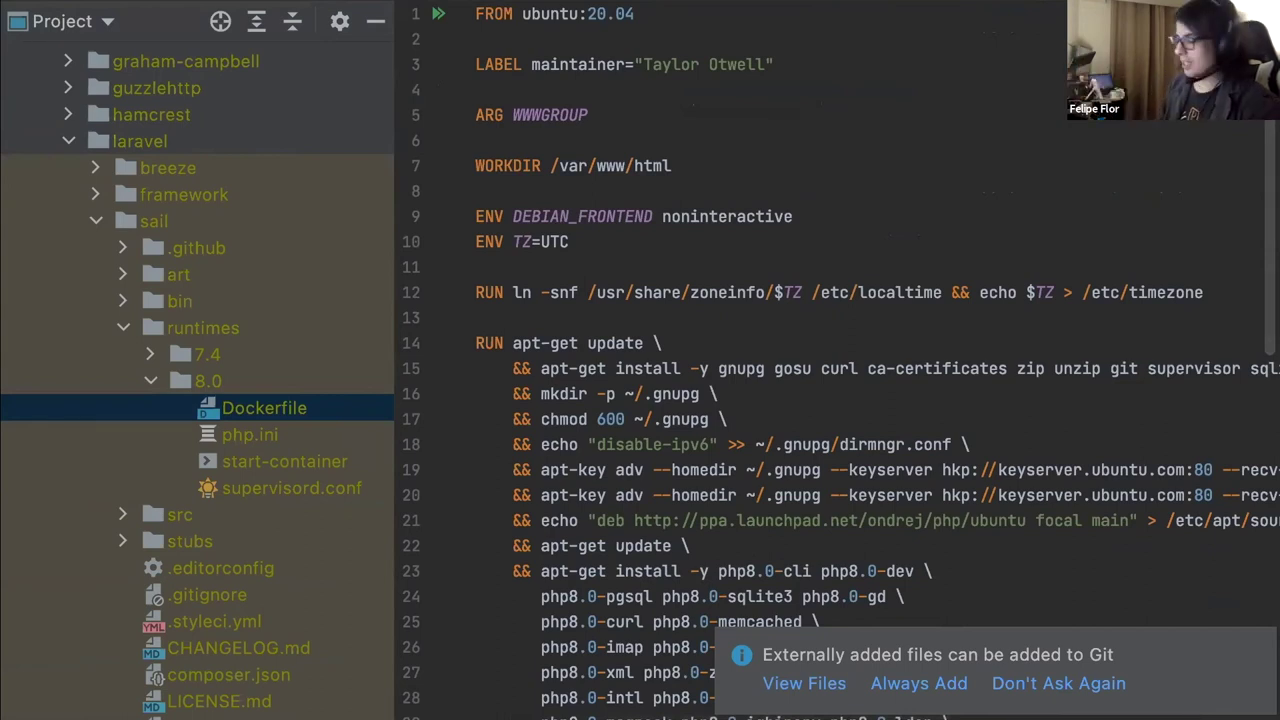
{"action": "key", "text": "ctrl+e"}
{"action": "key", "text": "Return"}
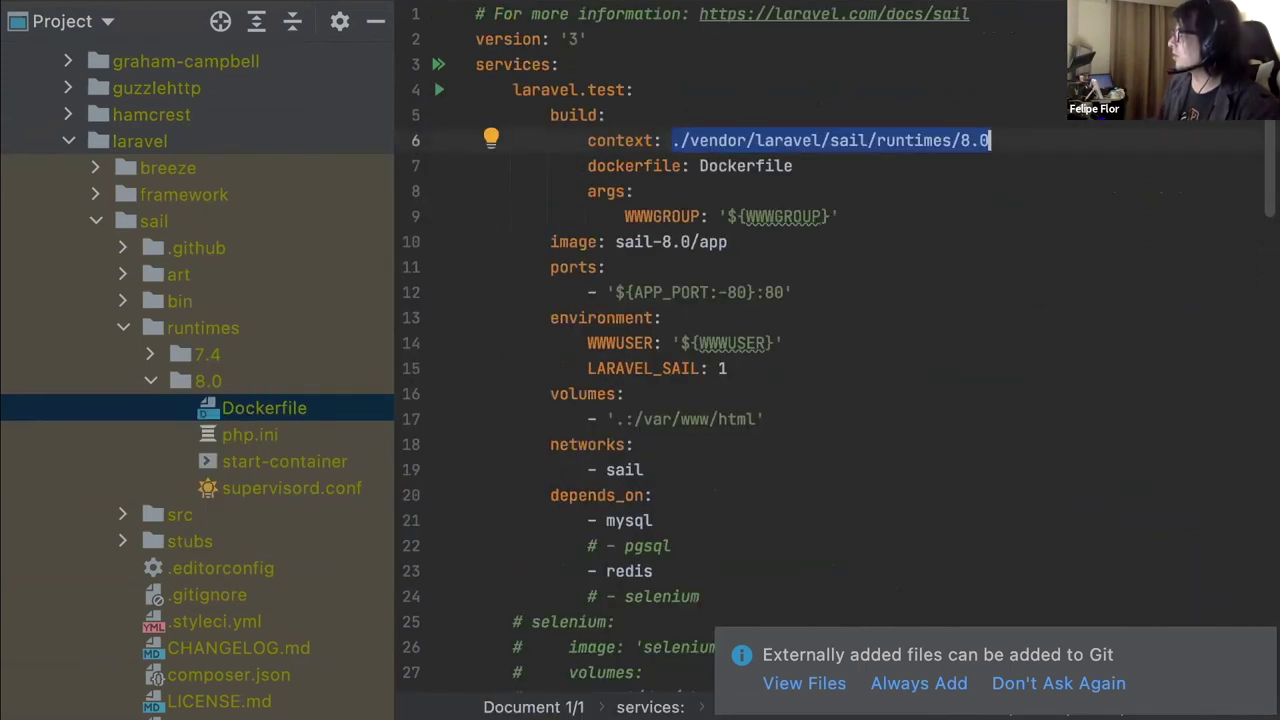
{"action": "left_click", "coordinate": [606, 89]}
{"action": "left_click", "coordinate": [550, 89]}
Return to the 8.0 Dockerfile, then open supervisord.conf from the same folder
{"action": "key", "text": "ctrl+e"}
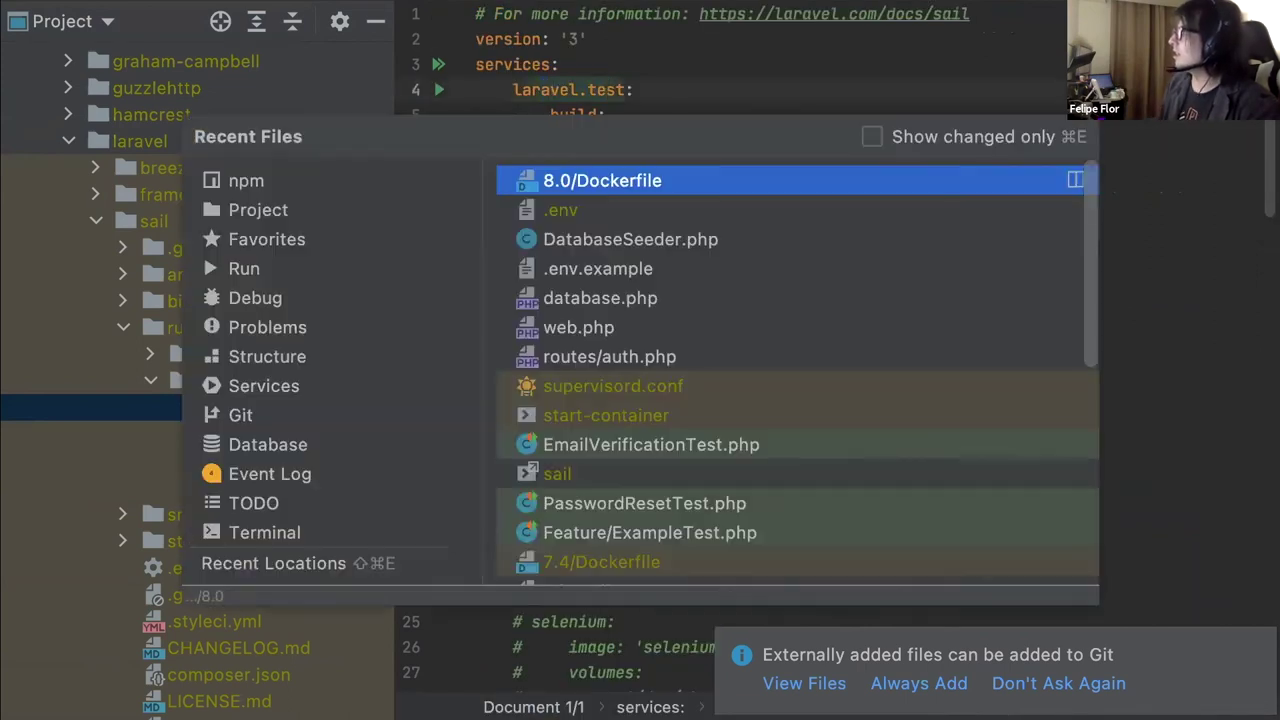
{"action": "key", "text": "Return"}
{"action": "scroll", "coordinate": [835, 360], "scroll_direction": "down", "scroll_amount": 5}
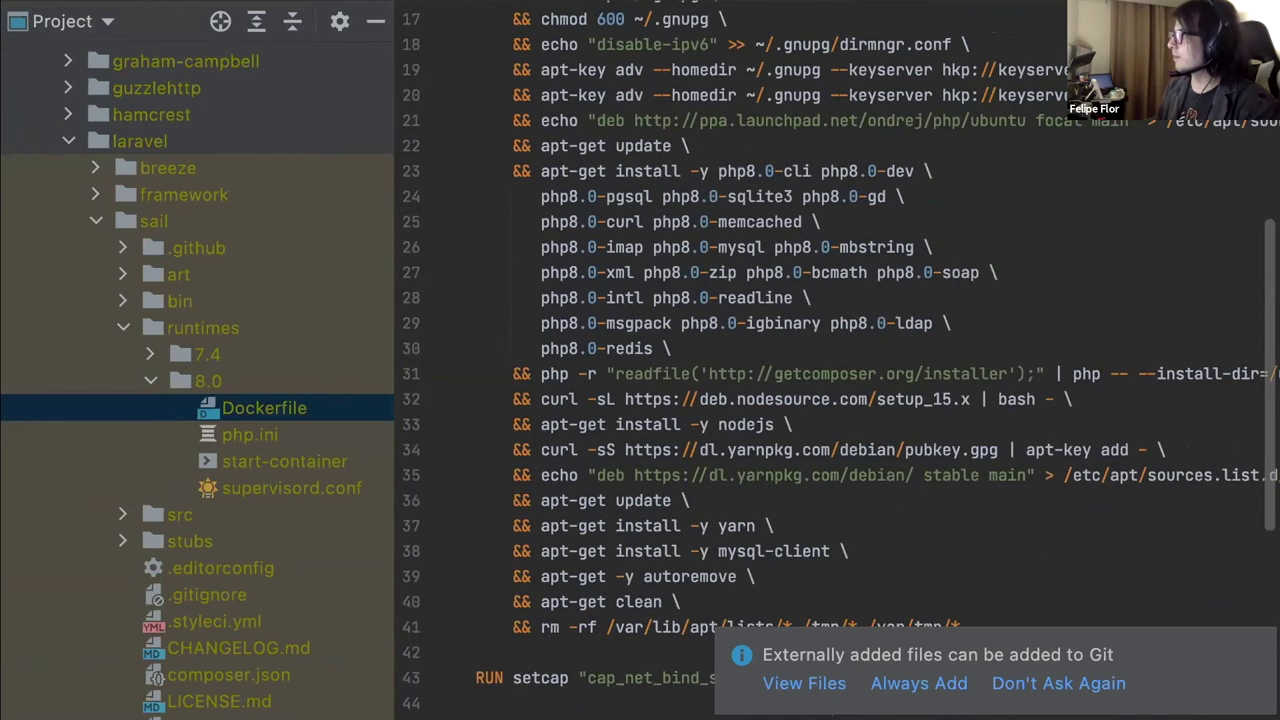
{"action": "scroll", "coordinate": [835, 360], "scroll_direction": "up", "scroll_amount": 1}
{"action": "double_click", "coordinate": [291, 487]}
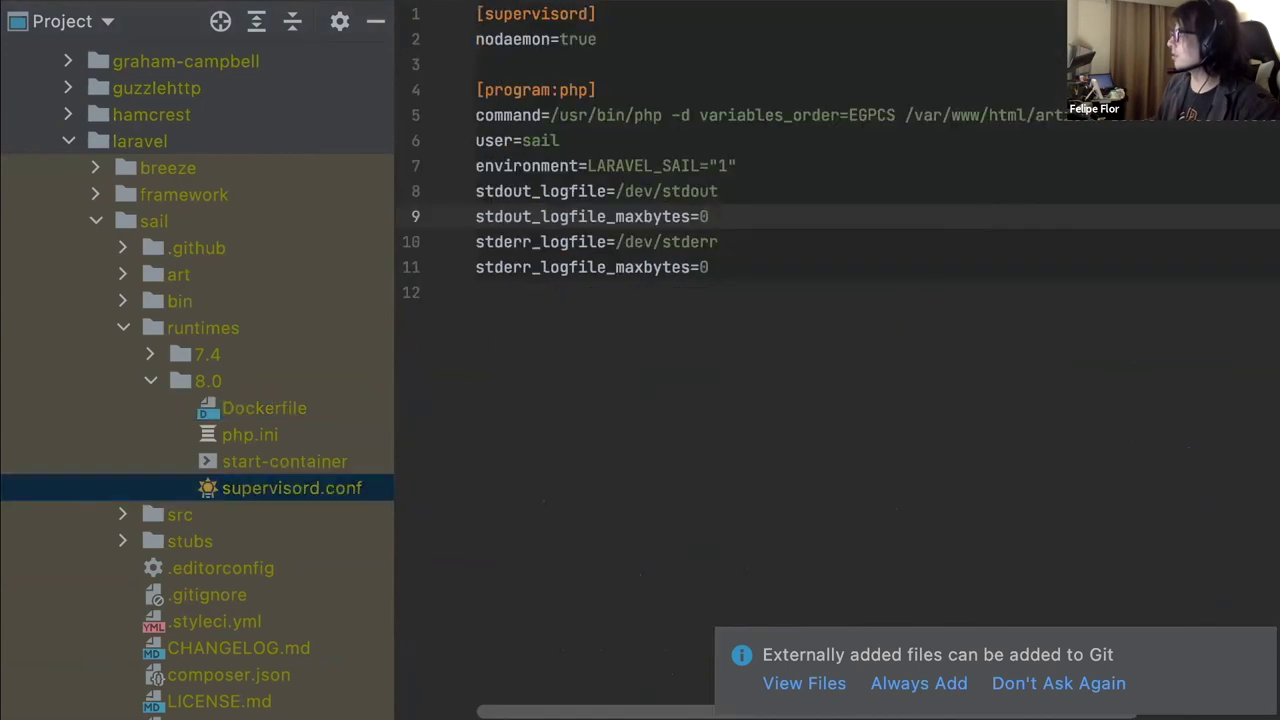
Inspect the php command on line 5 of supervisord.conf, marking its artisan serve path
{"action": "left_click", "coordinate": [543, 115]}
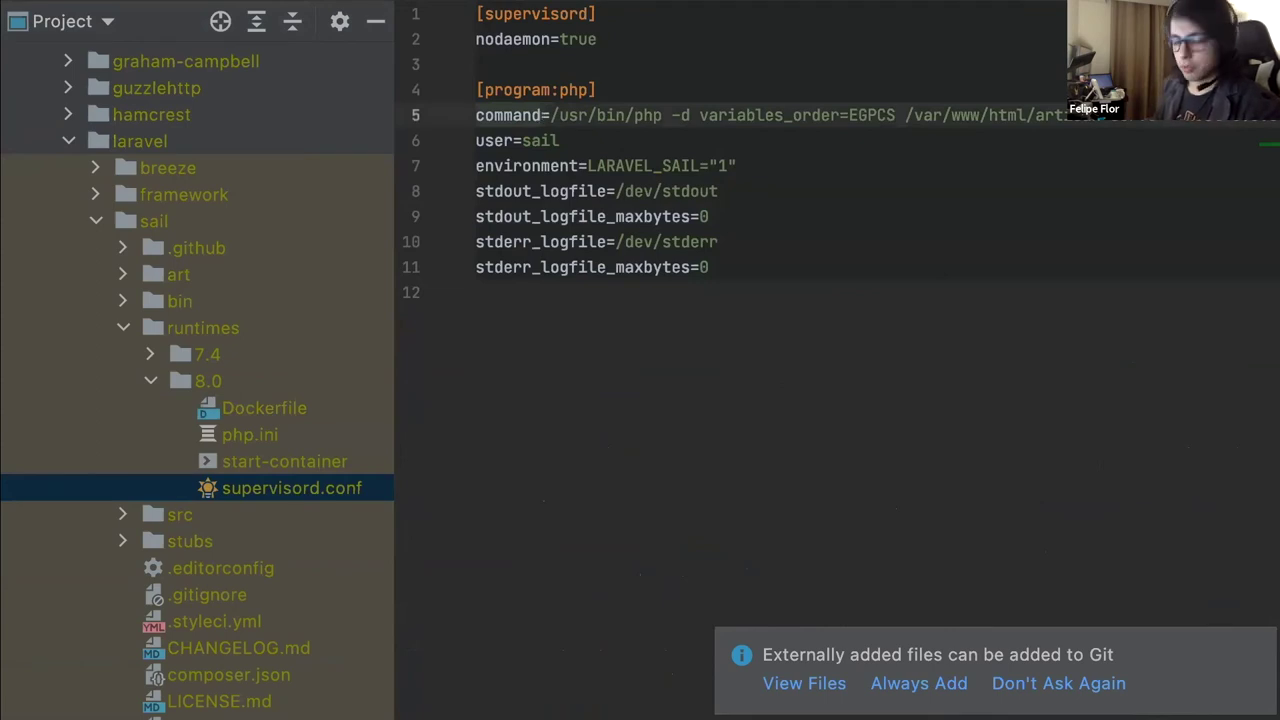
{"action": "left_click_drag", "start_coordinate": [1035, 115], "coordinate": [1250, 115]}
{"action": "left_click", "coordinate": [1222, 115]}
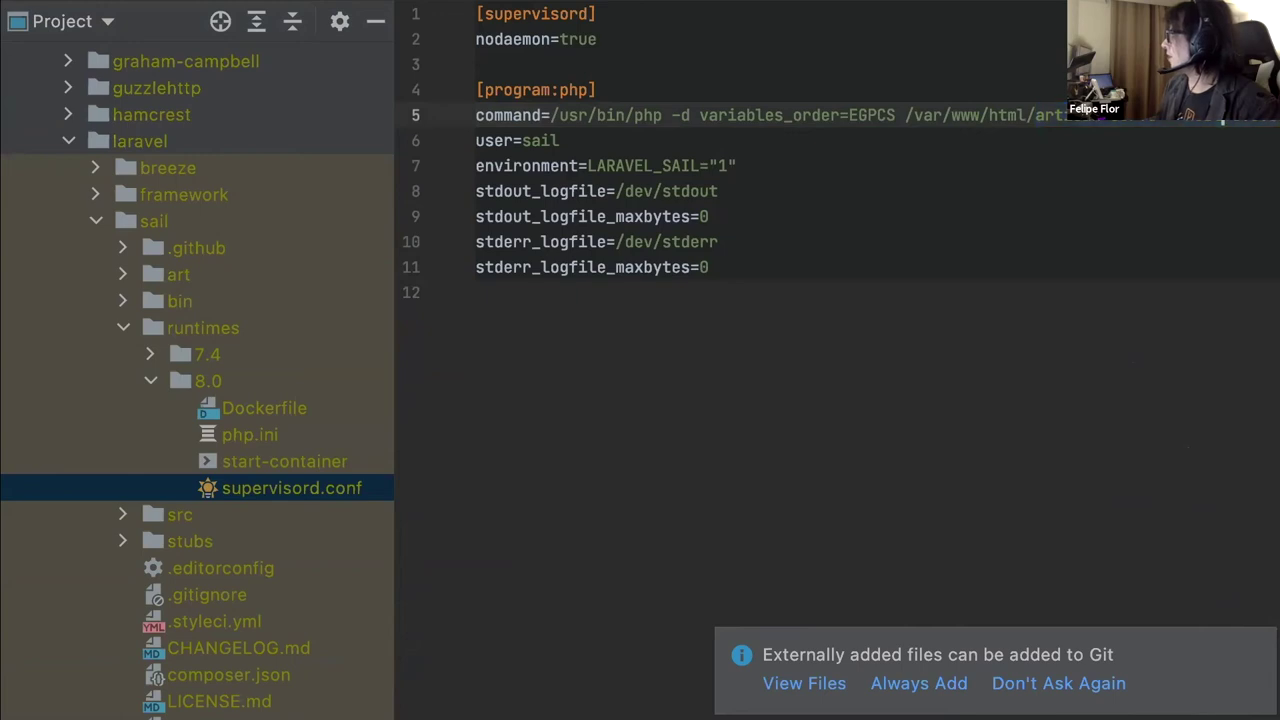
{"action": "scroll", "coordinate": [840, 200], "scroll_direction": "right", "scroll_amount": 3}
{"action": "scroll", "coordinate": [505, 140], "scroll_direction": "left", "scroll_amount": 3}
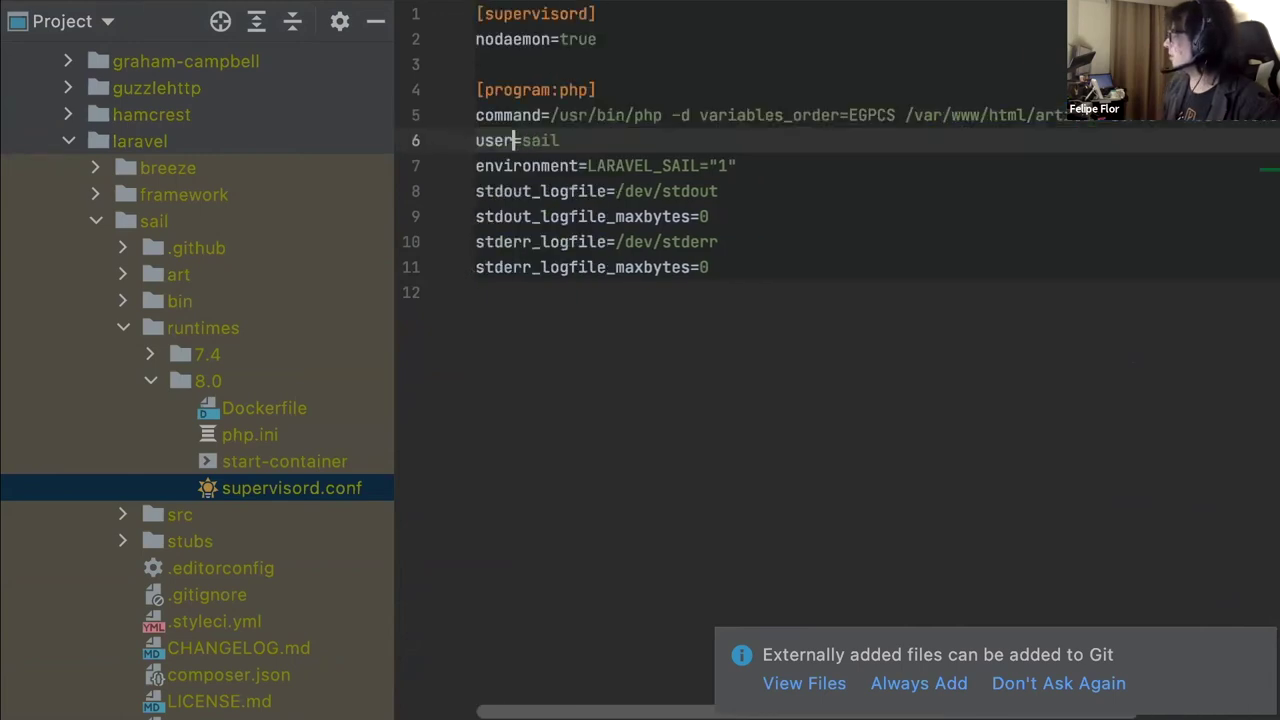
{"action": "scroll", "coordinate": [484, 140], "scroll_direction": "right", "scroll_amount": 3}
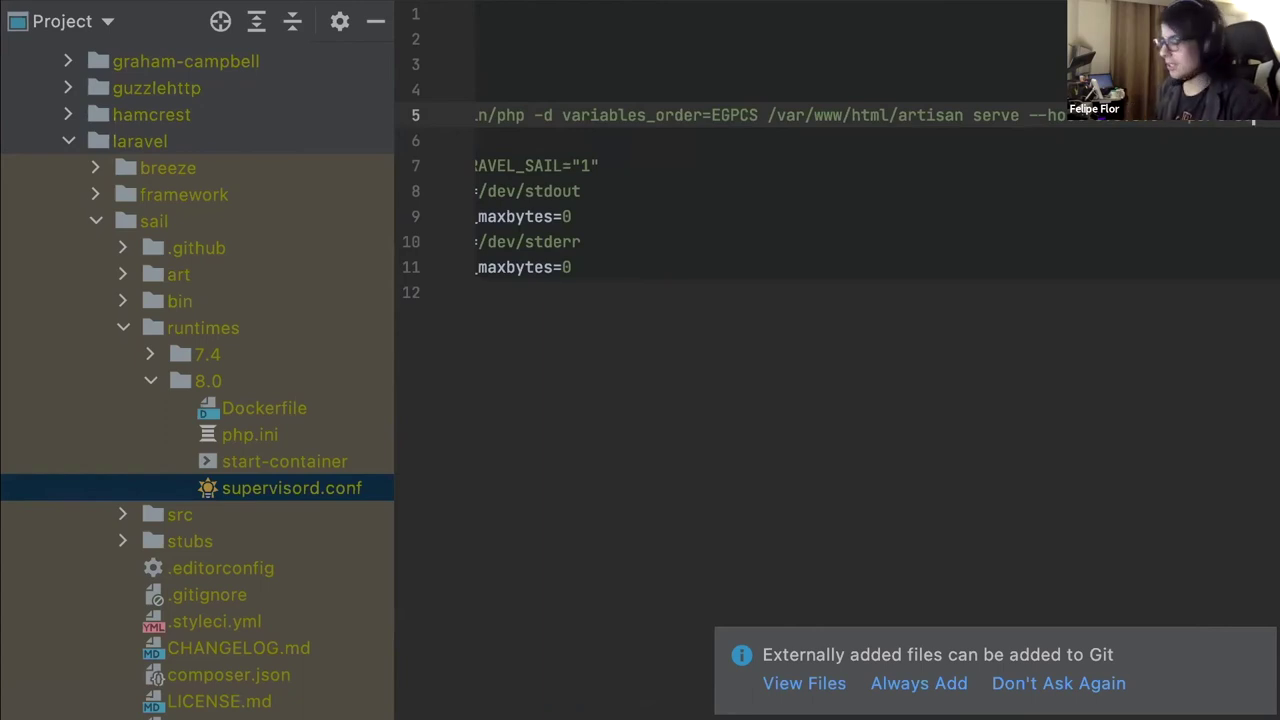
Open the runtimes/8.0 Dockerfile from the Project tree
{"action": "key", "text": "super+e"}
{"action": "key", "text": "Escape"}
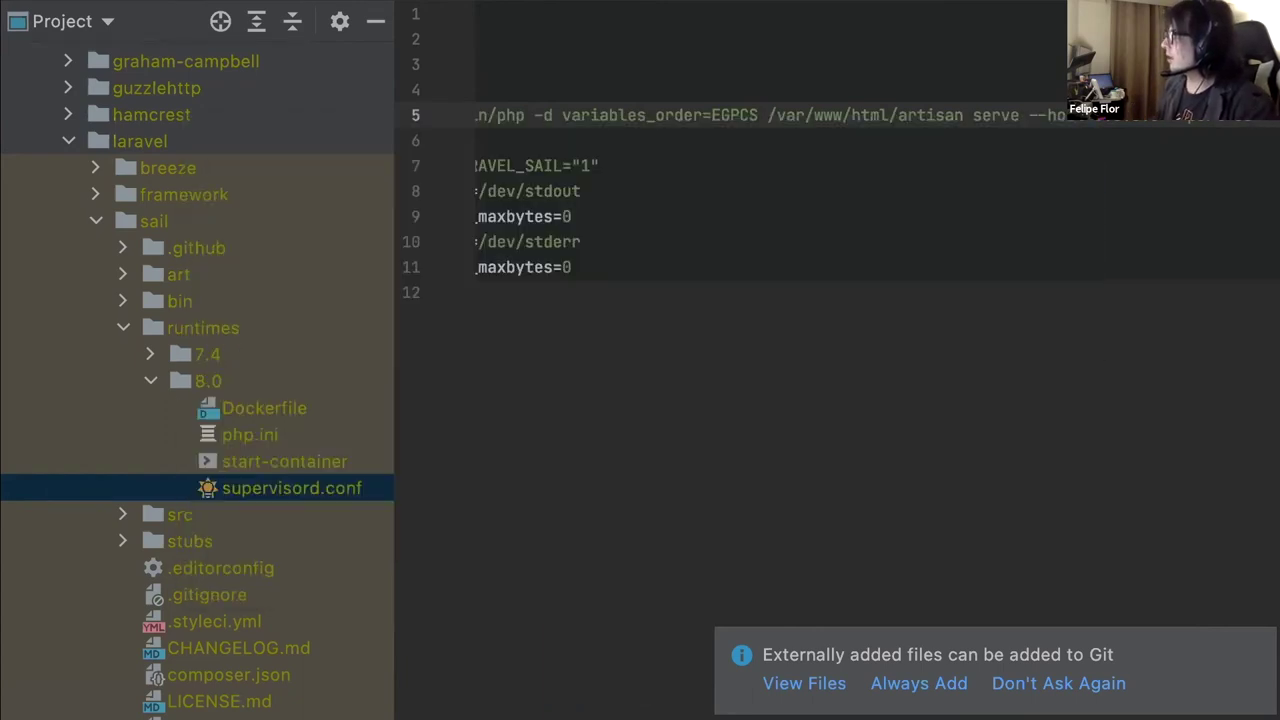
{"action": "double_click", "coordinate": [264, 408]}
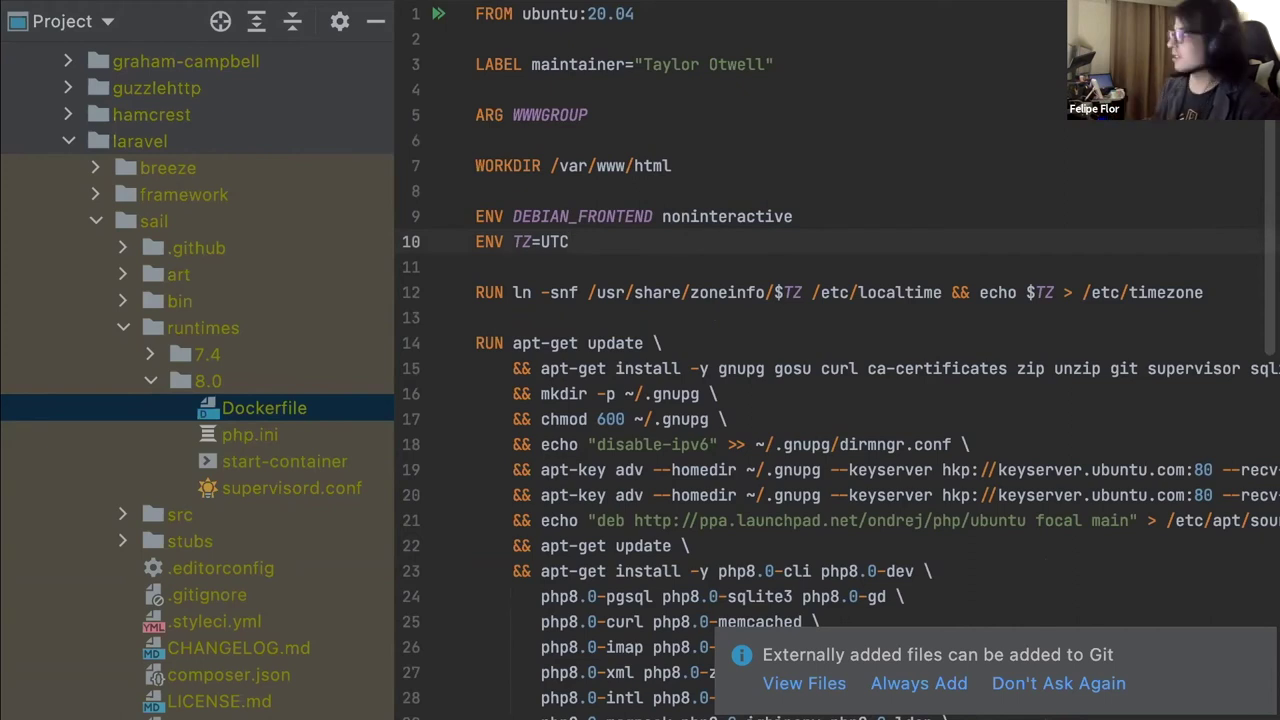
Find the Dockerfile's EXPOSE 8000 line and select the port number 8000
{"action": "scroll", "coordinate": [830, 360], "scroll_direction": "down", "scroll_amount": 10}
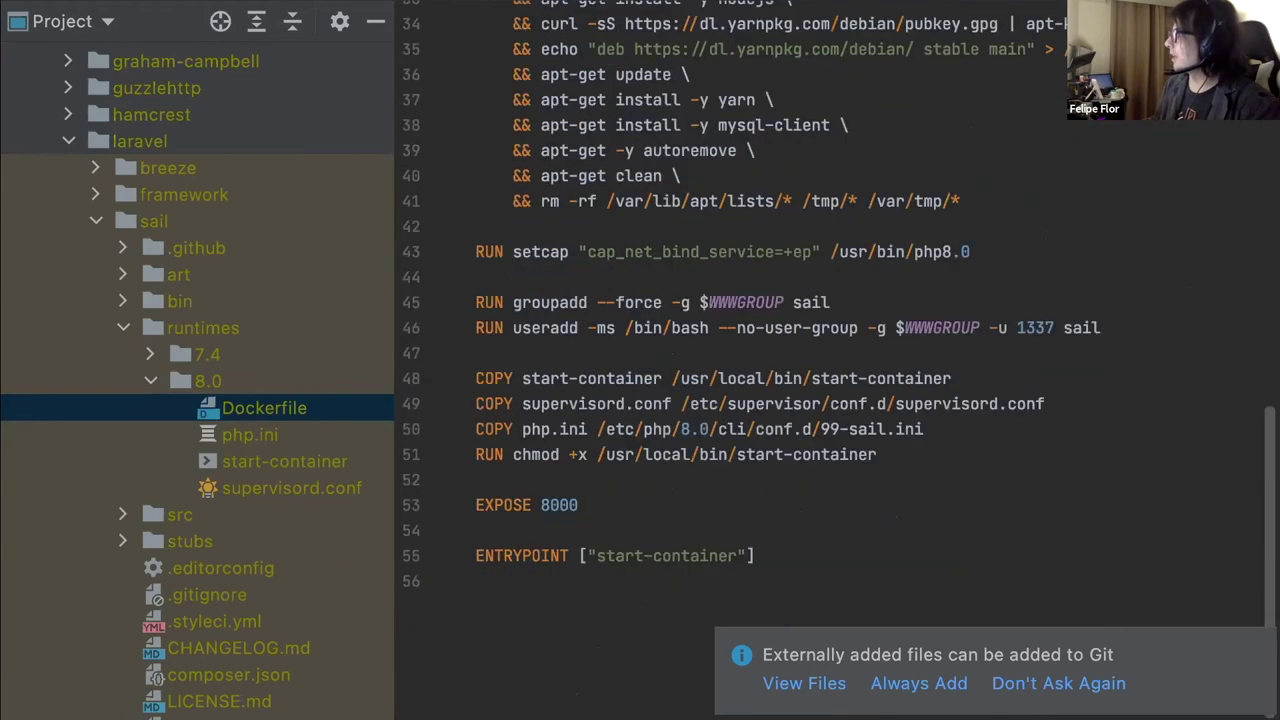
{"action": "left_click", "coordinate": [476, 505], "text": "shift"}
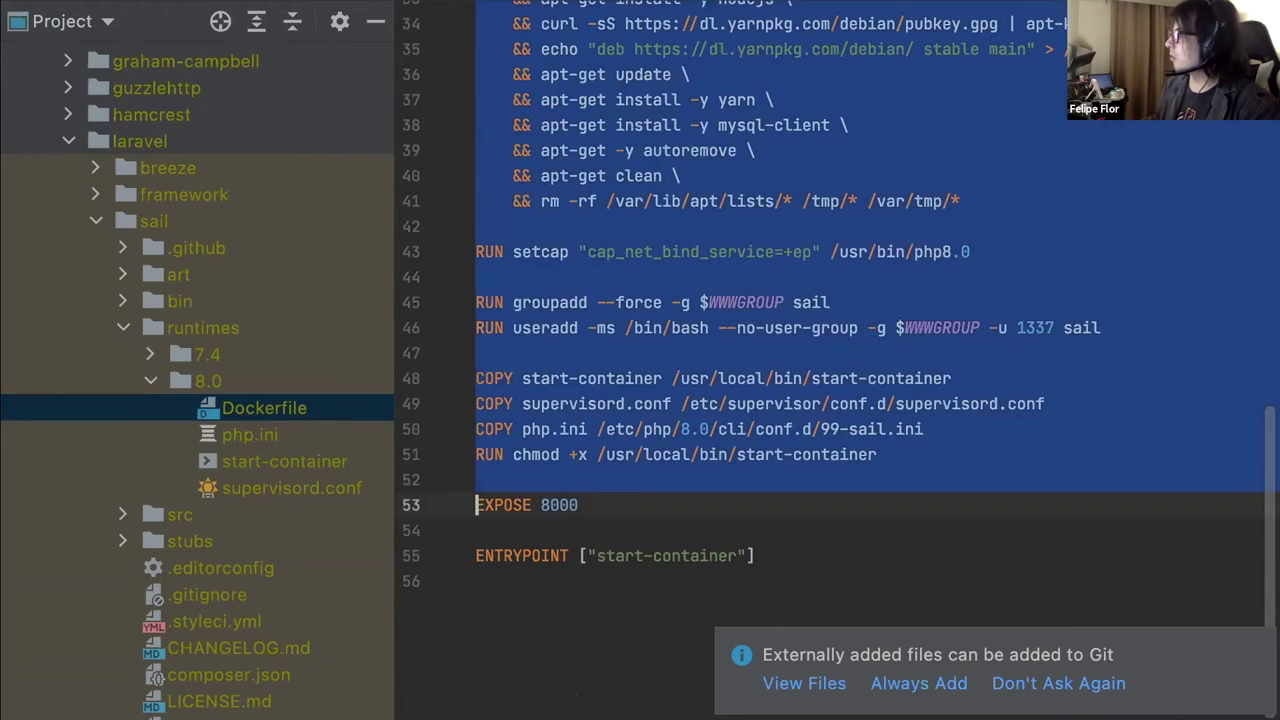
{"action": "left_click", "coordinate": [540, 505]}
{"action": "key", "text": "shift+End"}
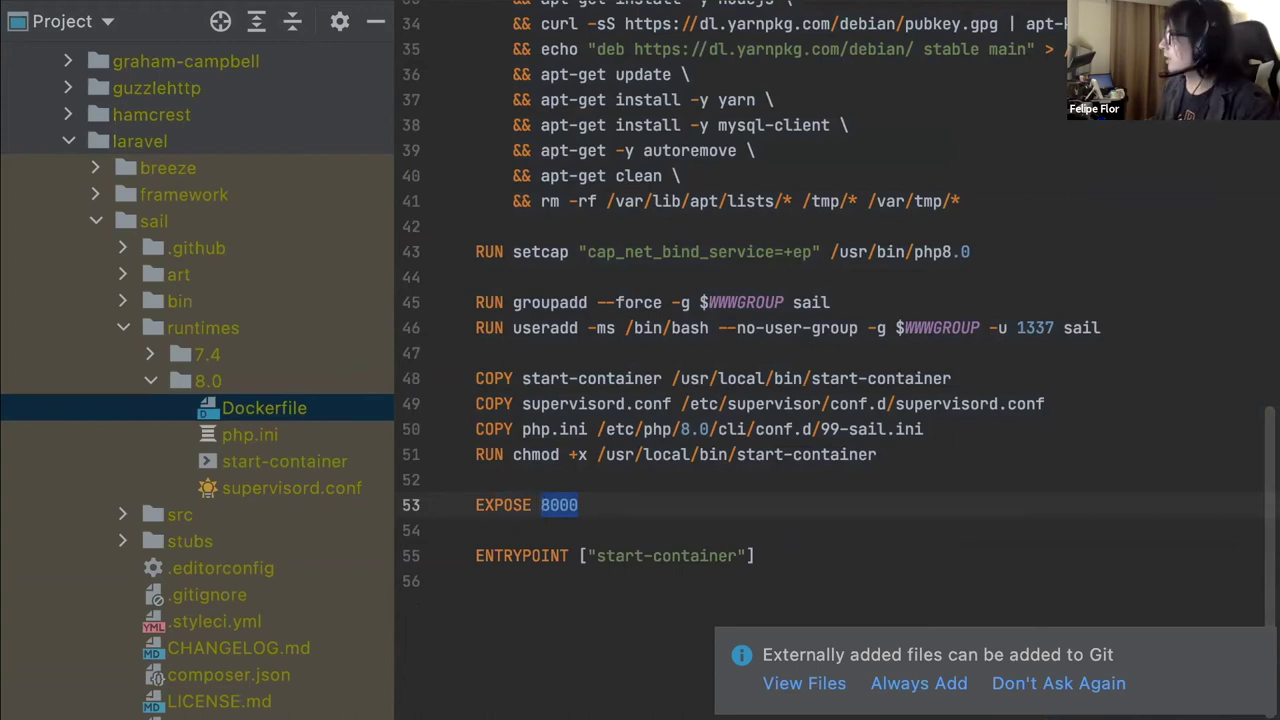
{"action": "double_click", "coordinate": [292, 488]}
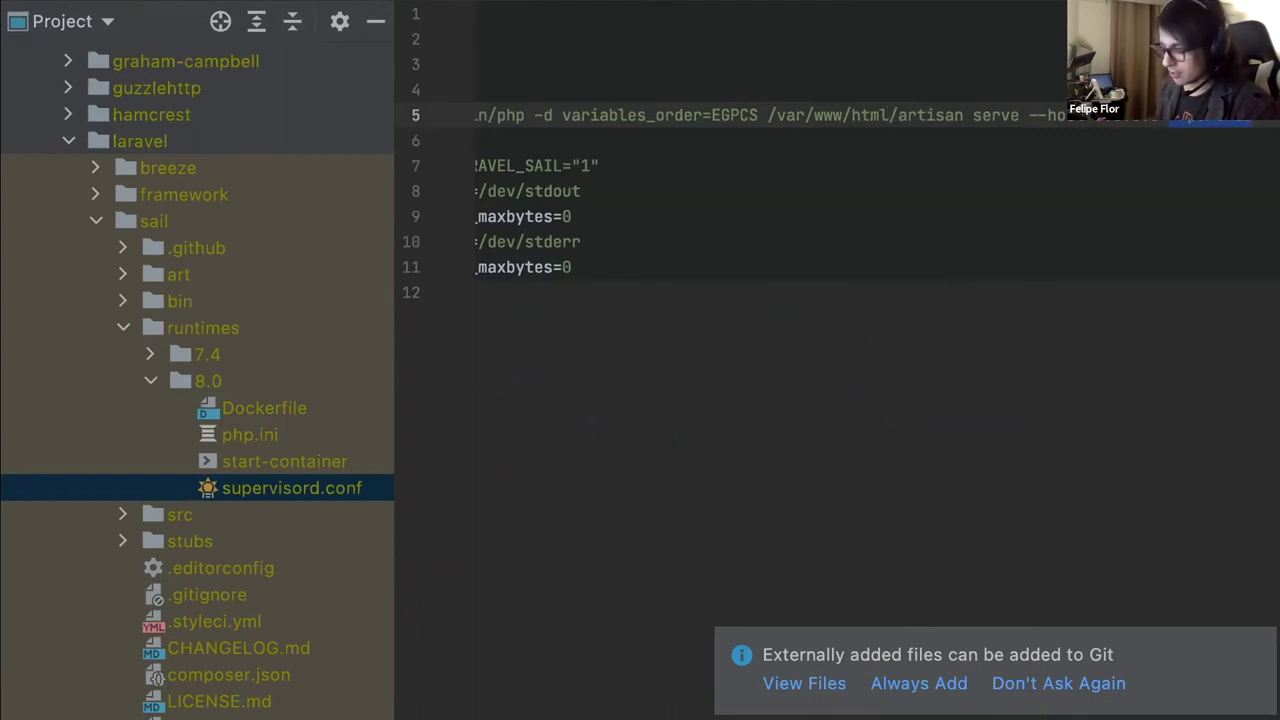
{"action": "key", "text": "ctrl+Tab"}
{"action": "left_click_drag", "start_coordinate": [512, 505], "coordinate": [580, 505]}
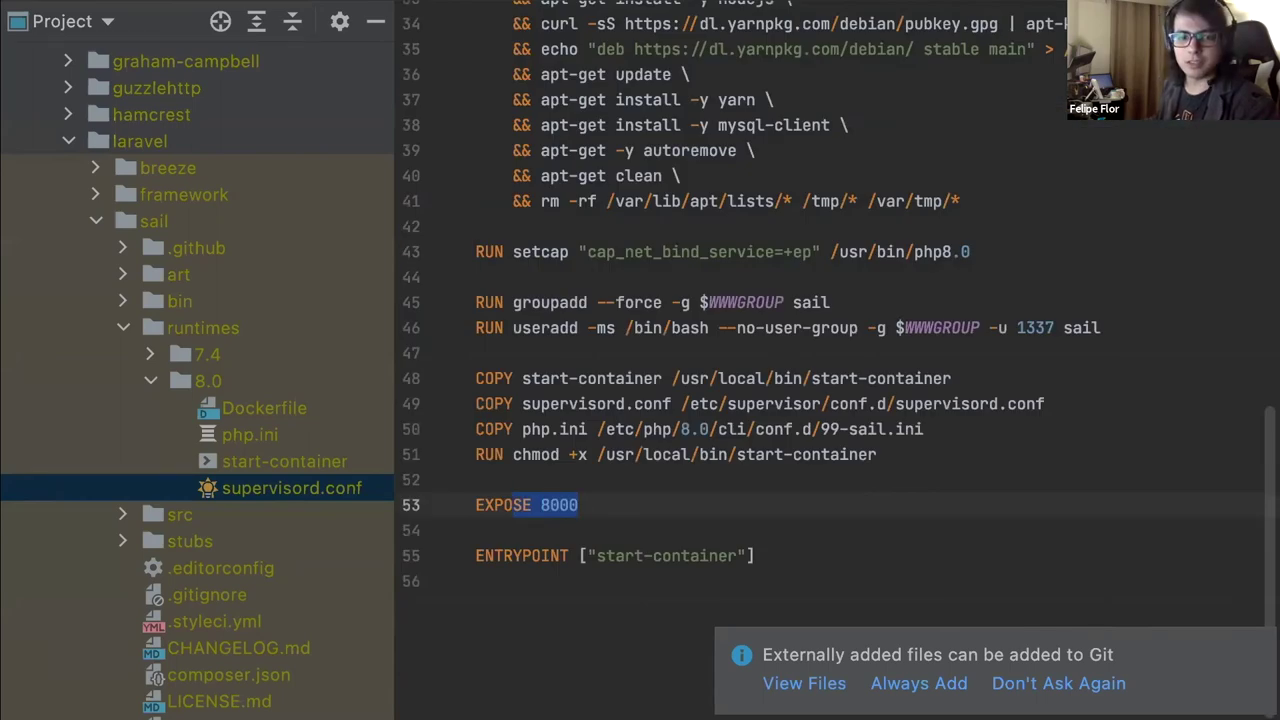
{"action": "double_click", "coordinate": [559, 505]}
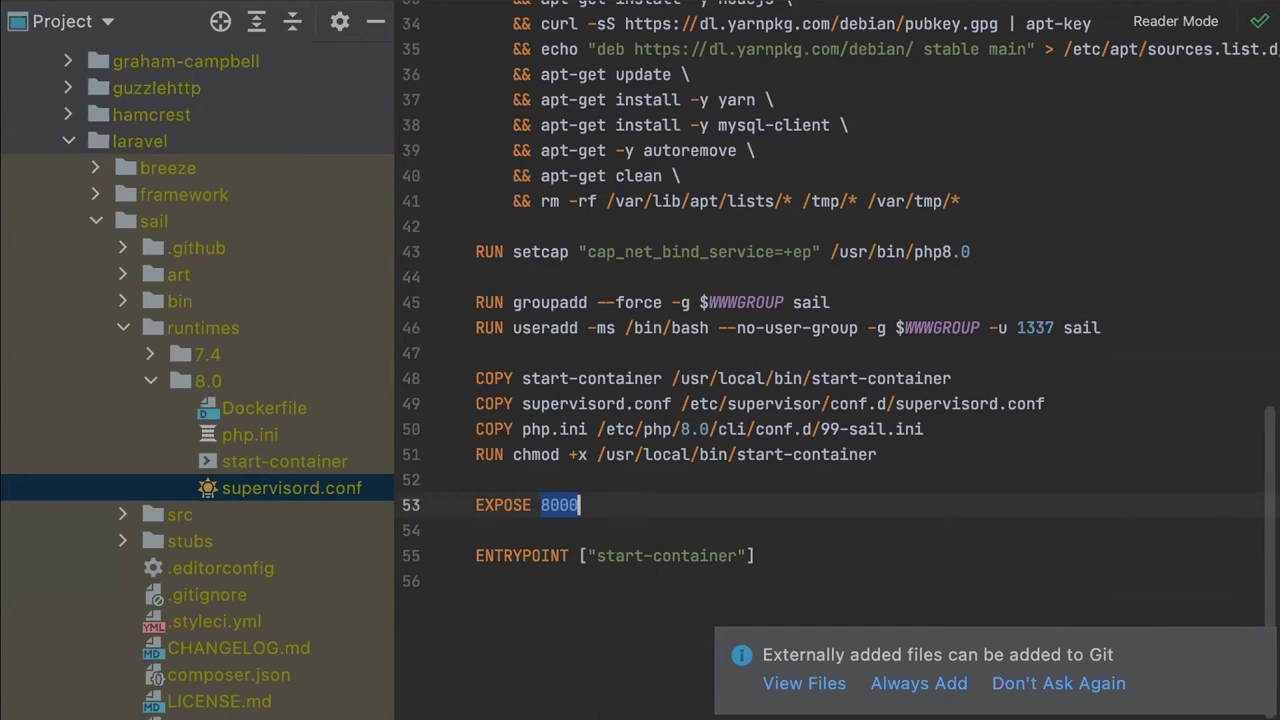
Open docker-compose.yml from the Recent Files list
{"action": "key", "text": "super"}
{"action": "key", "text": "super"}
{"action": "key", "text": "super+e"}
{"action": "key", "text": "Escape"}
{"action": "key", "text": "super+e"}
{"action": "key", "text": "Down"}
{"action": "key", "text": "Return"}
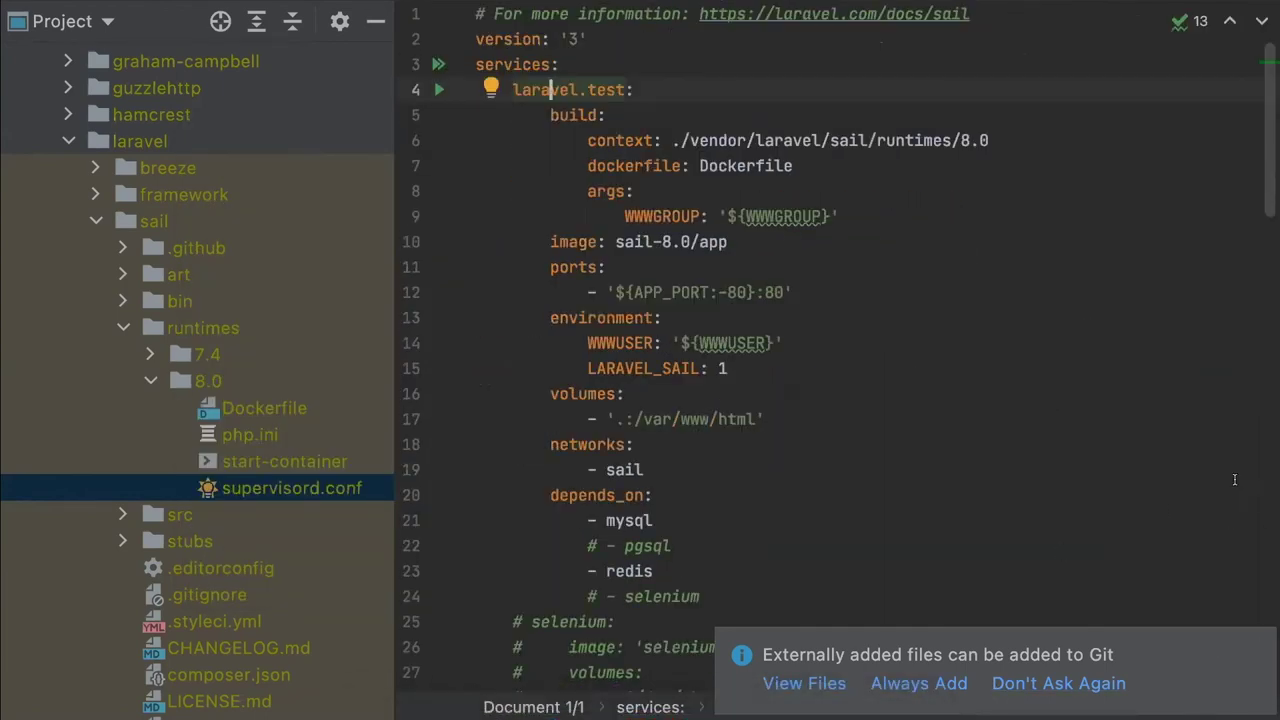
Review docker-compose.yml and select the container port 80 on line 12
{"action": "scroll", "coordinate": [845, 301], "scroll_direction": "down", "scroll_amount": 5}
{"action": "scroll", "coordinate": [829, 314], "scroll_direction": "up", "scroll_amount": 5}
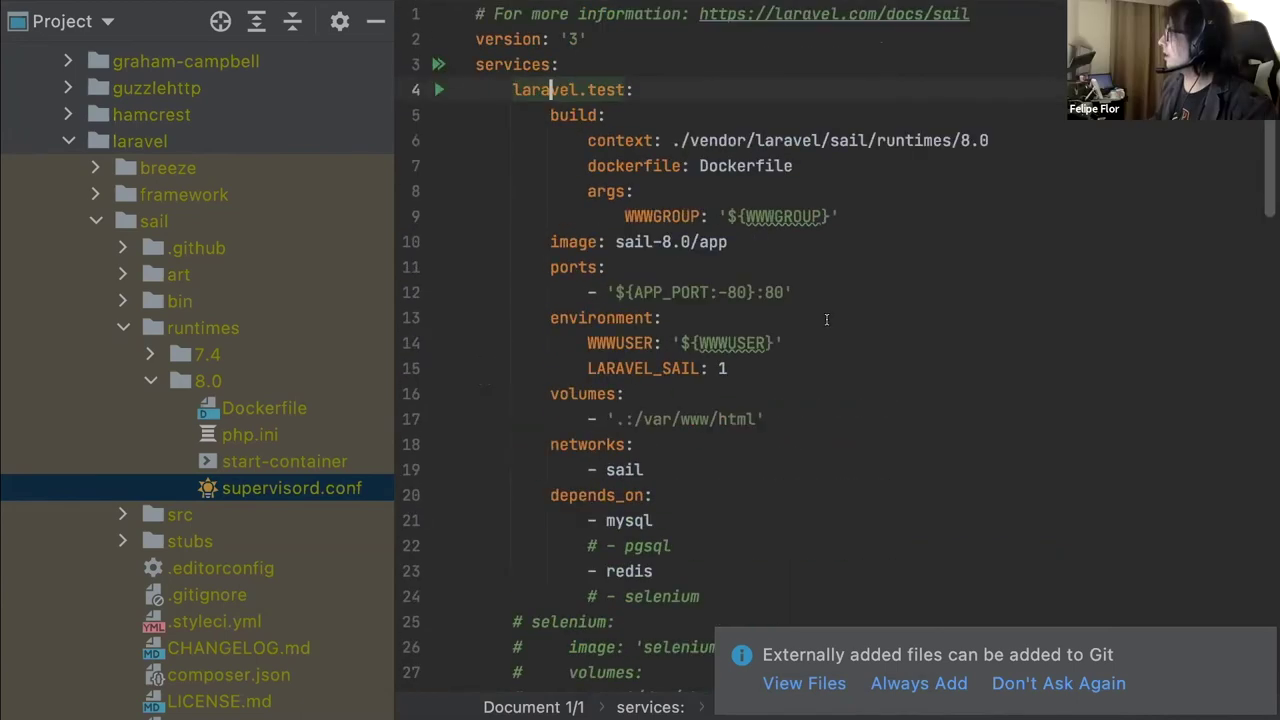
{"action": "scroll", "coordinate": [825, 319], "scroll_direction": "down", "scroll_amount": 12}
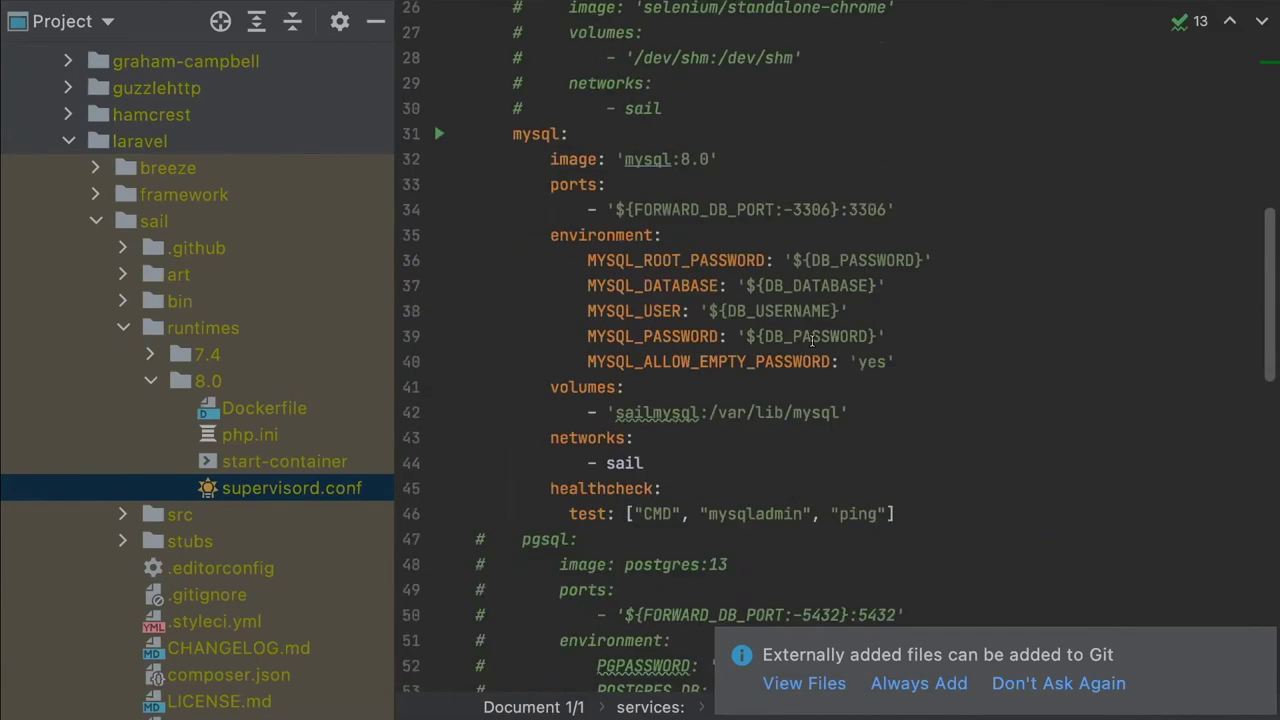
{"action": "scroll", "coordinate": [812, 341], "scroll_direction": "up", "scroll_amount": 3}
{"action": "scroll", "coordinate": [812, 341], "scroll_direction": "down", "scroll_amount": 12}
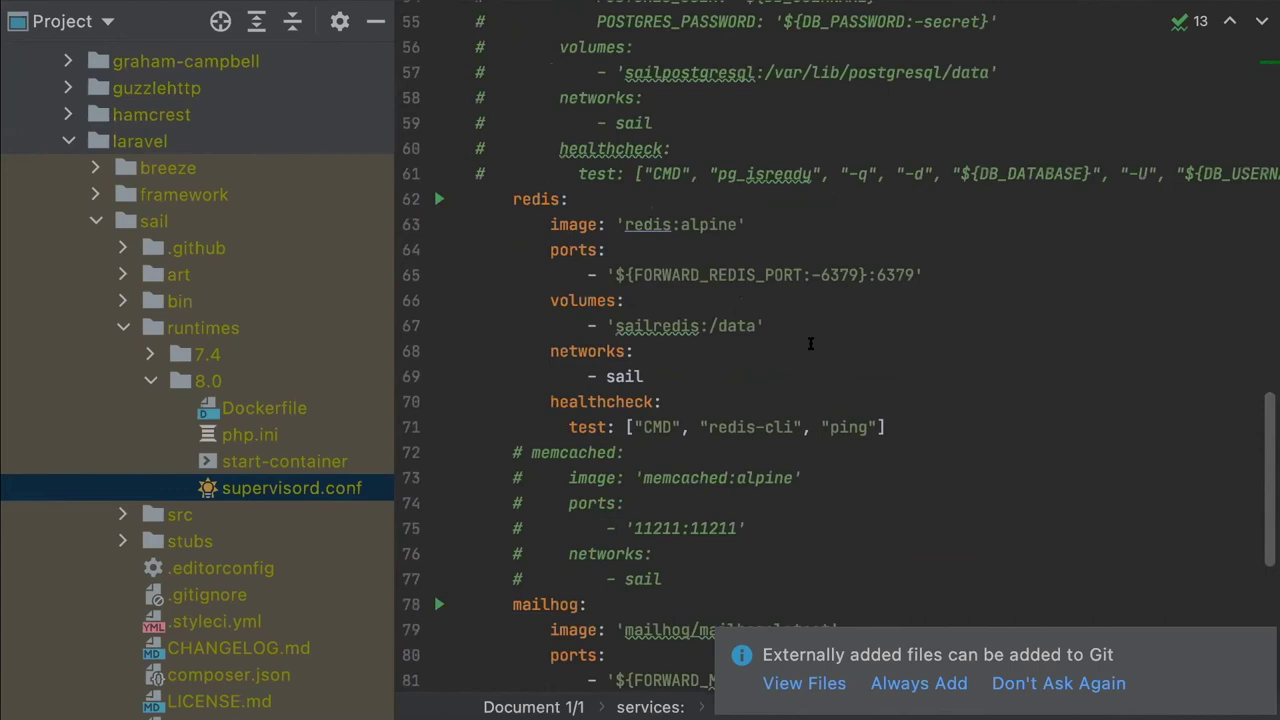
{"action": "scroll", "coordinate": [811, 344], "scroll_direction": "down", "scroll_amount": 6}
{"action": "scroll", "coordinate": [811, 344], "scroll_direction": "up", "scroll_amount": 20}
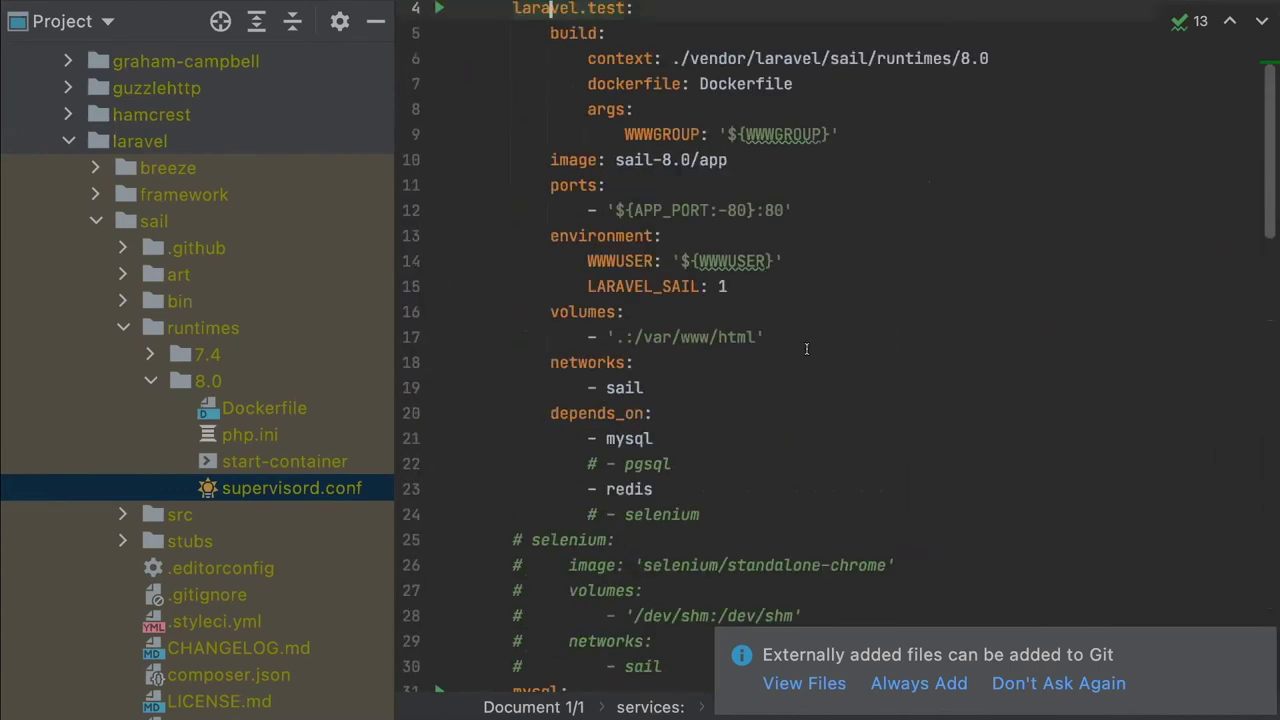
{"action": "scroll", "coordinate": [806, 348], "scroll_direction": "up", "scroll_amount": 1}
{"action": "left_click", "coordinate": [773, 290]}
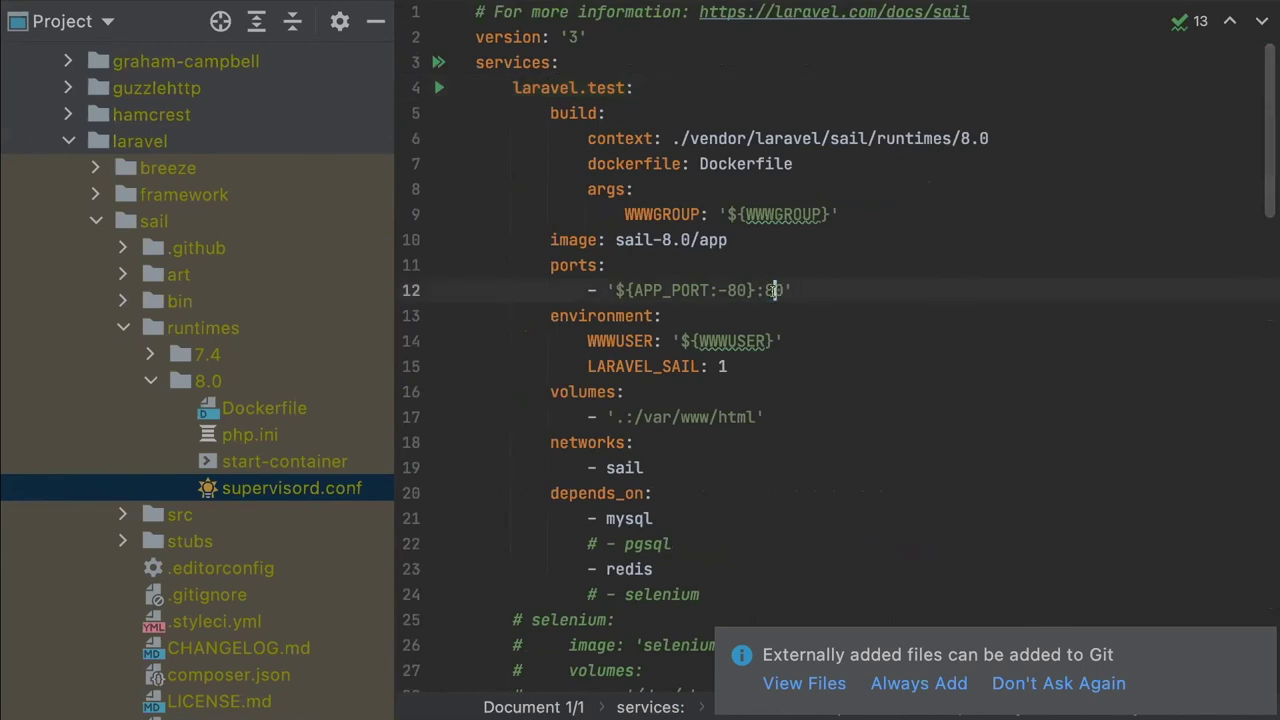
{"action": "double_click", "coordinate": [784, 290]}
Return to the 8.0 Dockerfile through Recent Files
{"action": "key", "text": "super+e"}
{"action": "key", "text": "Return"}
{"action": "key", "text": "Escape"}
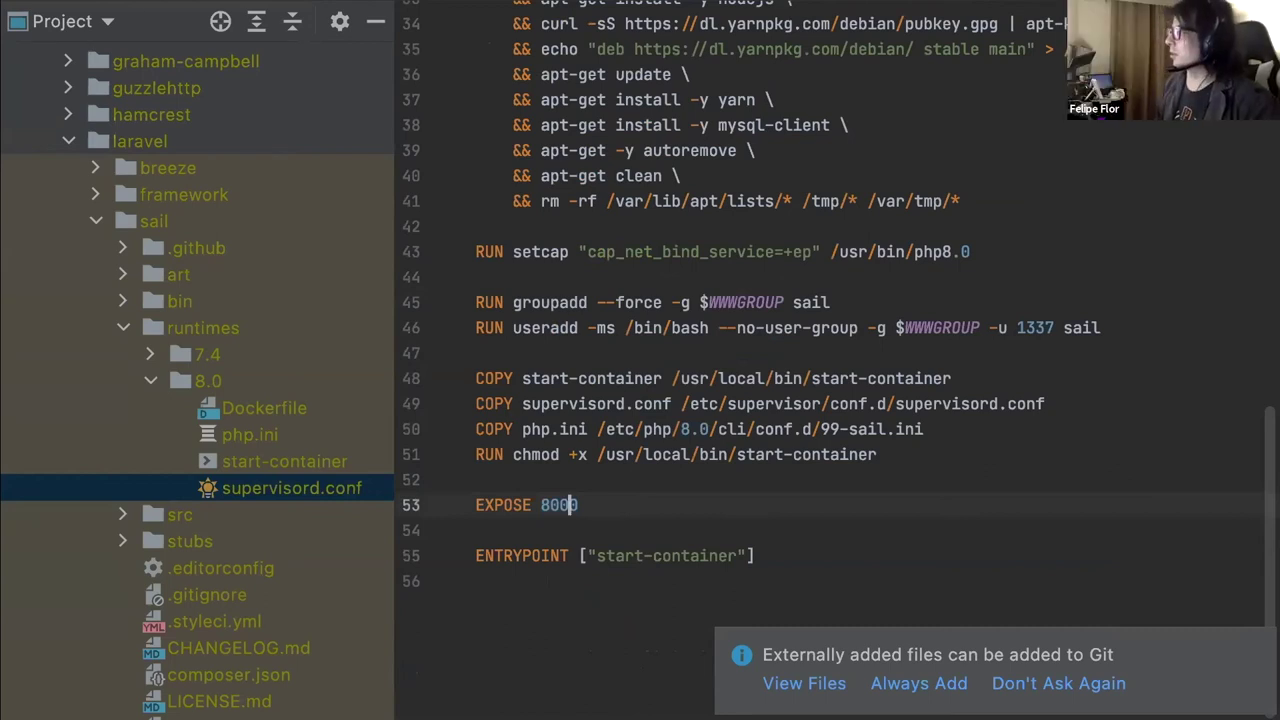
Compare the Dockerfile's port 8000 with the port mapping on docker-compose.yml line 12
{"action": "left_click", "coordinate": [559, 505]}
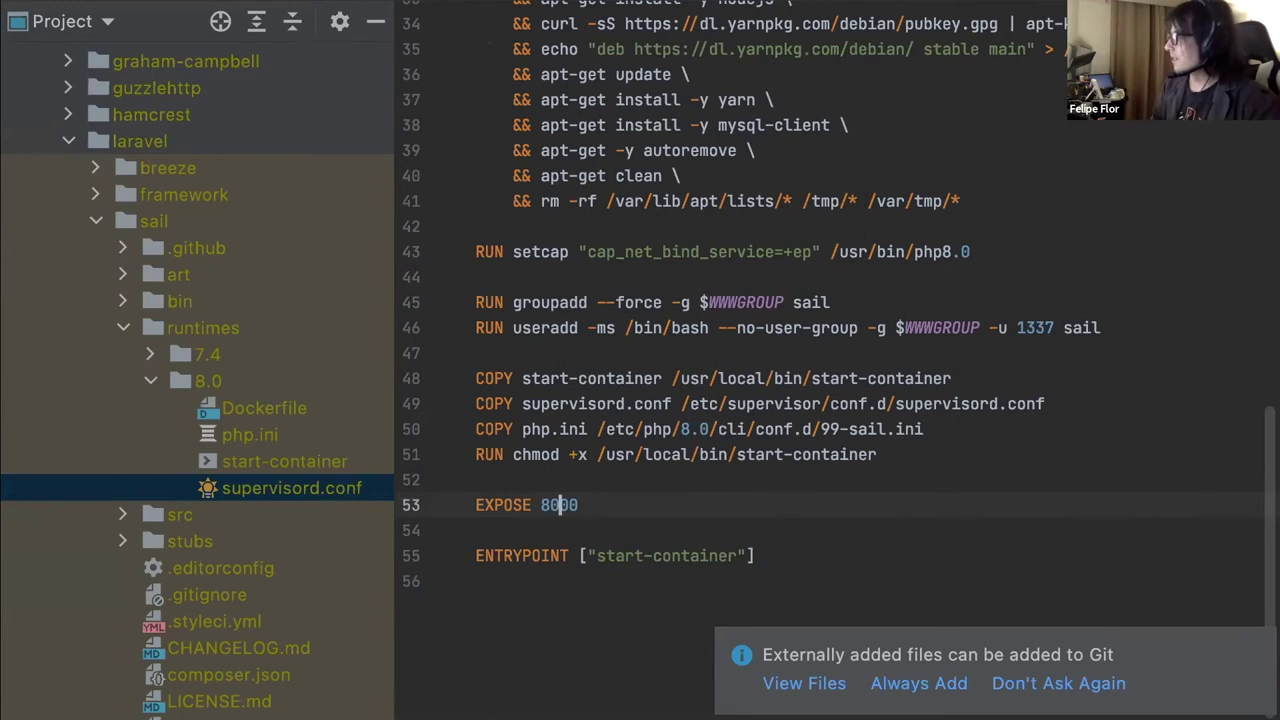
{"action": "key", "text": "Right"}
{"action": "key", "text": "Right"}
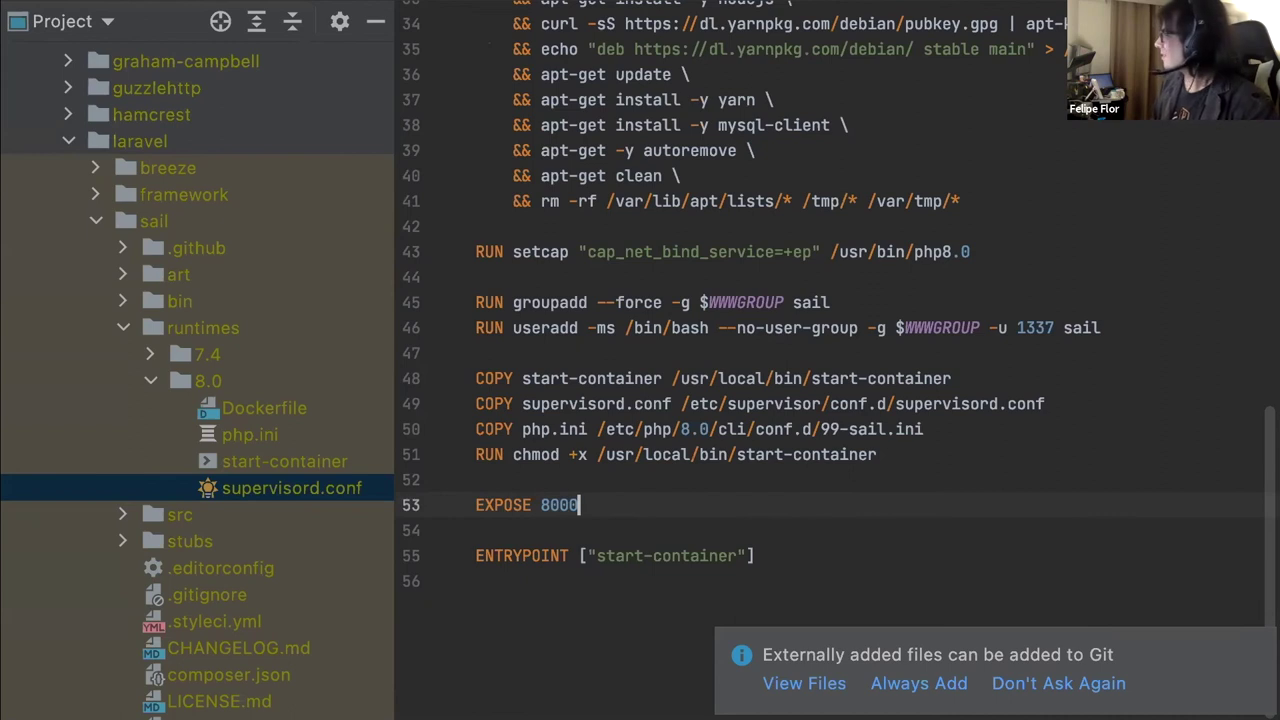
{"action": "key", "text": "ctrl+Tab"}
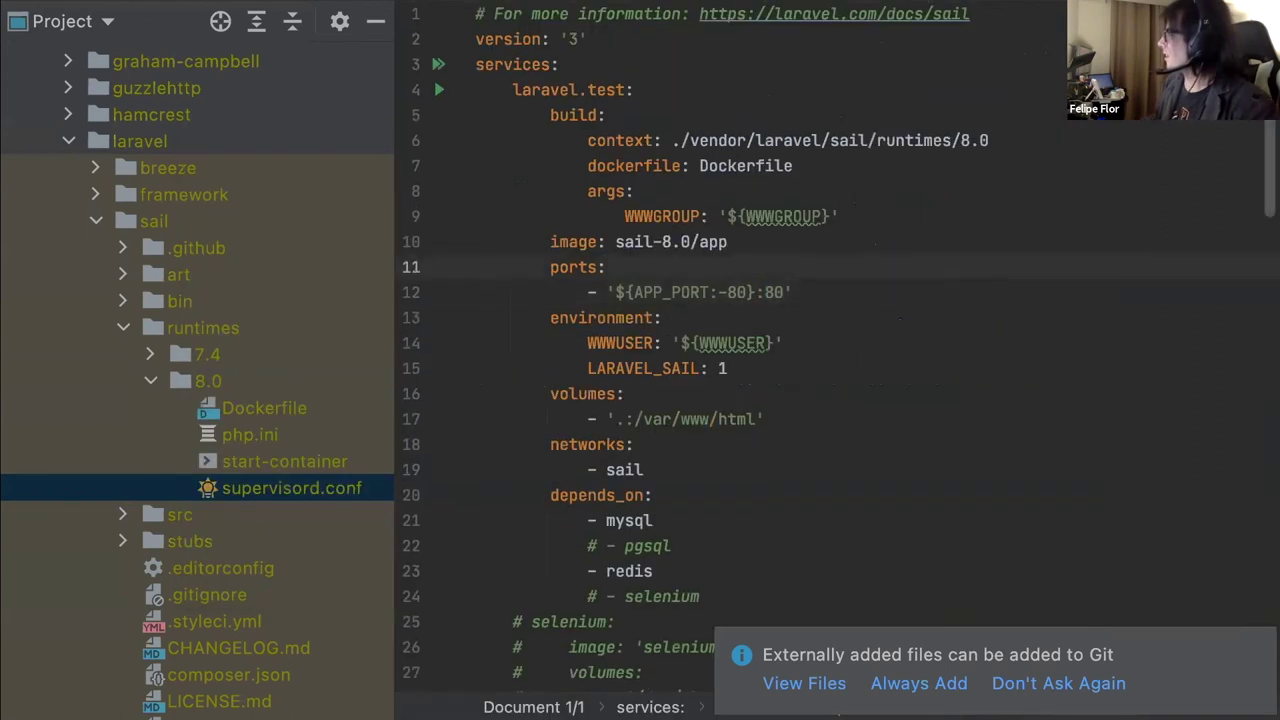
{"action": "key", "text": "Down"}
{"action": "key", "text": "End"}
{"action": "key", "text": "ctrl+shift+Left"}
{"action": "key", "text": "ctrl+shift+Left"}
{"action": "key", "text": "ctrl+shift+Left"}
{"action": "key", "text": "ctrl+shift+Left"}
{"action": "key", "text": "Up"}
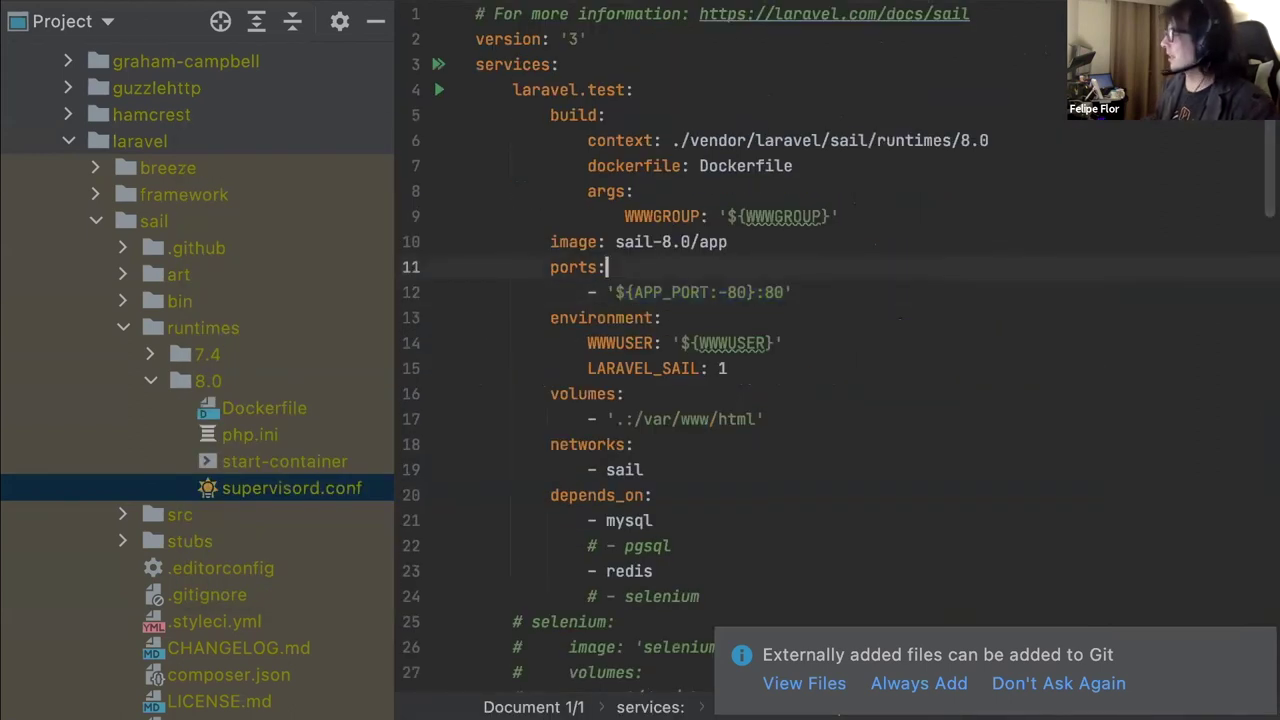
Back in the Dockerfile, select the whole EXPOSE 8000 line on line 53
{"action": "key", "text": "ctrl+Tab"}
{"action": "key", "text": "shift+Home"}
{"action": "key", "text": "End"}
{"action": "key", "text": "shift+Home"}
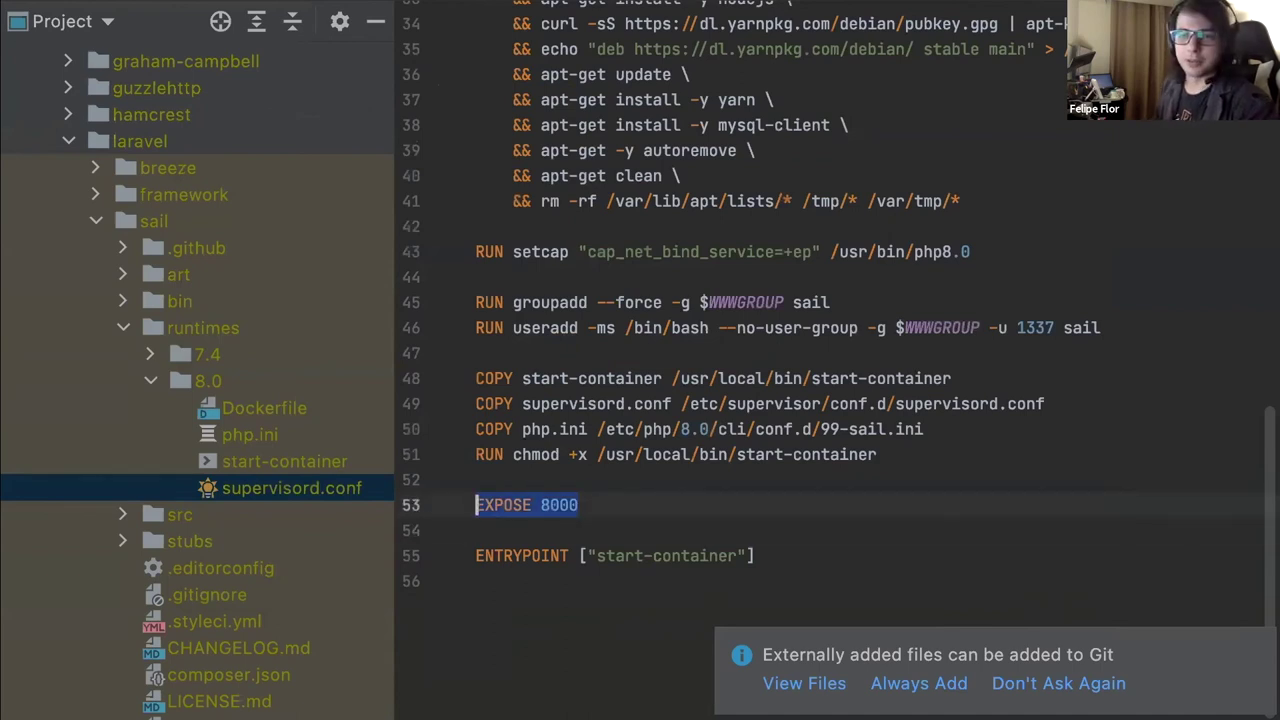
{"action": "key", "text": "End"}
{"action": "key", "text": "Home"}
{"action": "left_click", "coordinate": [541, 505]}
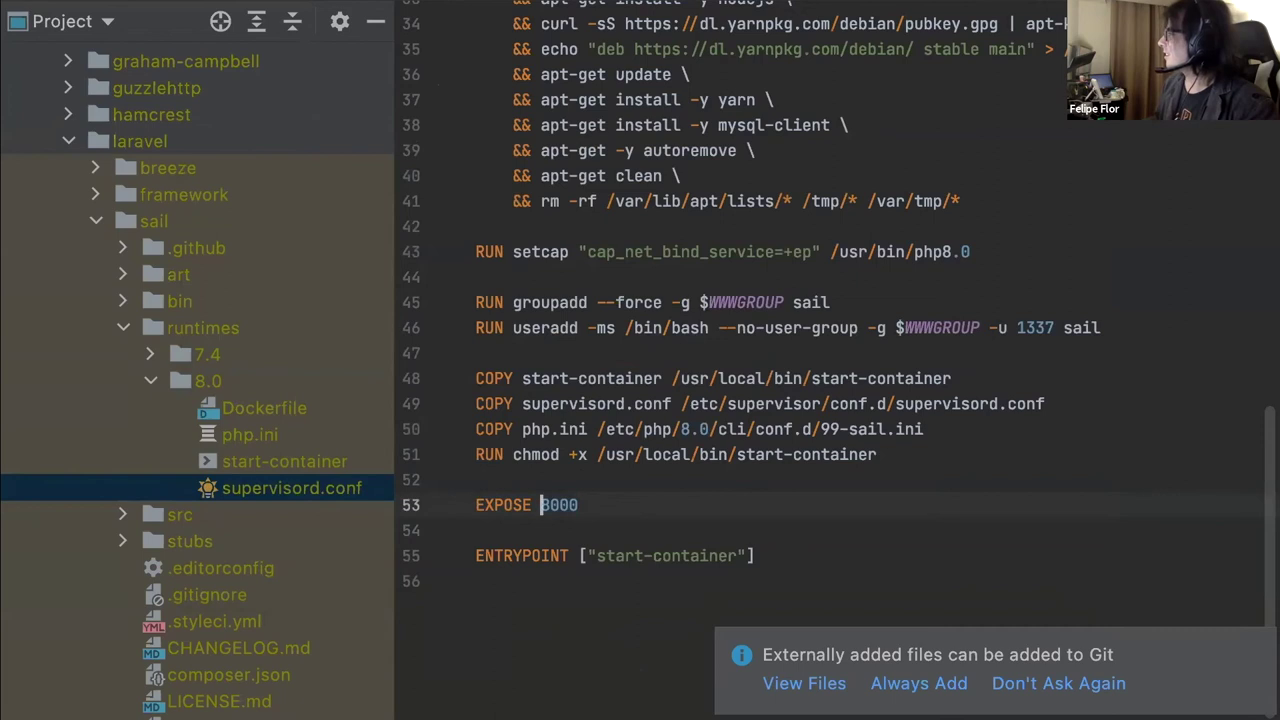
Open the 8.0 runtime's supervisord.conf via Recent Files and select its two stderr logging lines
{"action": "key", "text": "super+e"}
{"action": "key", "text": "Escape"}
{"action": "key", "text": "super+e"}
{"action": "key", "text": "Down"}
{"action": "key", "text": "Return"}
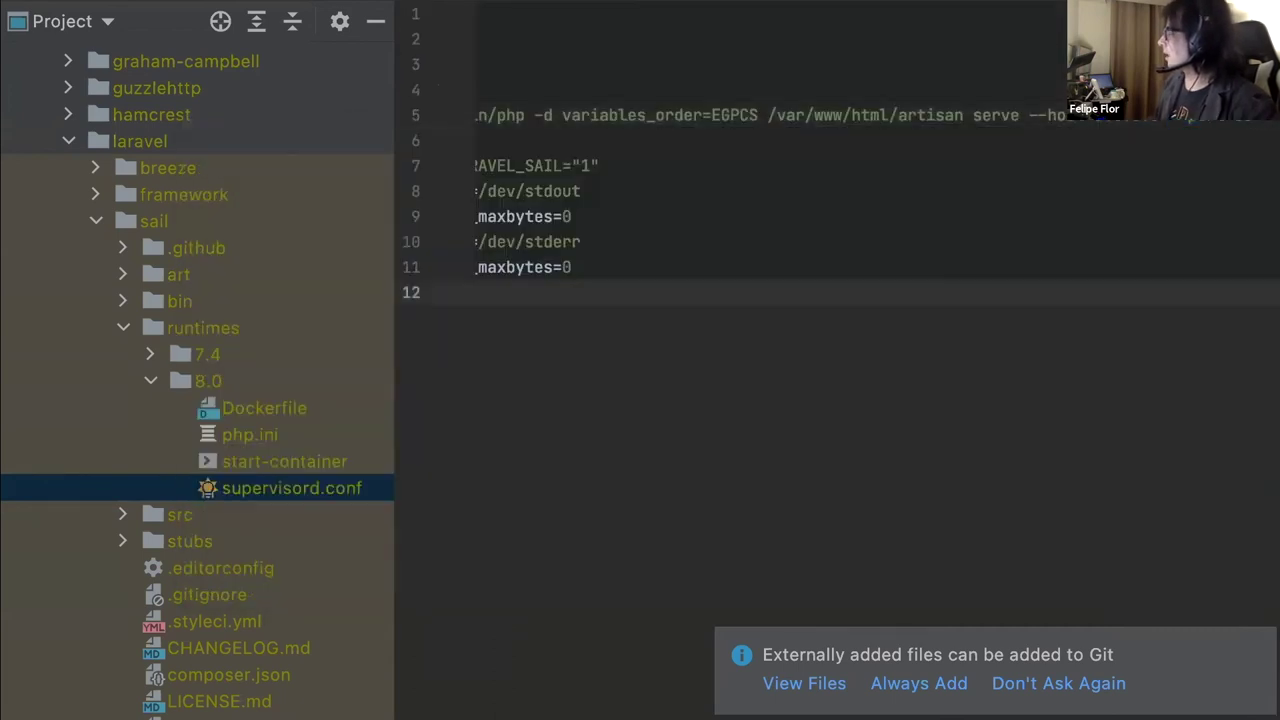
{"action": "key", "text": "super+Down"}
{"action": "key", "text": "shift+Up"}
{"action": "key", "text": "shift+Up"}
Cycle through Docker Desktop and Chrome, then return to PhpStorm
{"action": "key", "text": "super+Tab"}
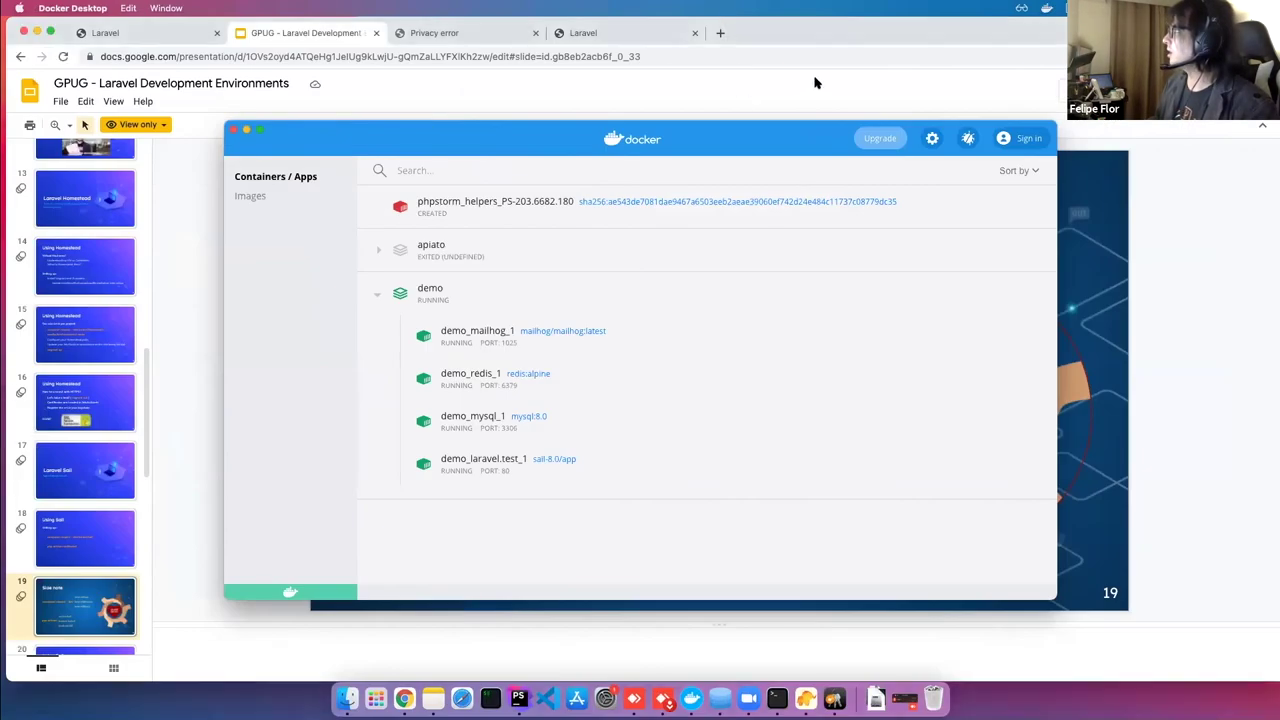
{"action": "left_click", "coordinate": [815, 83]}
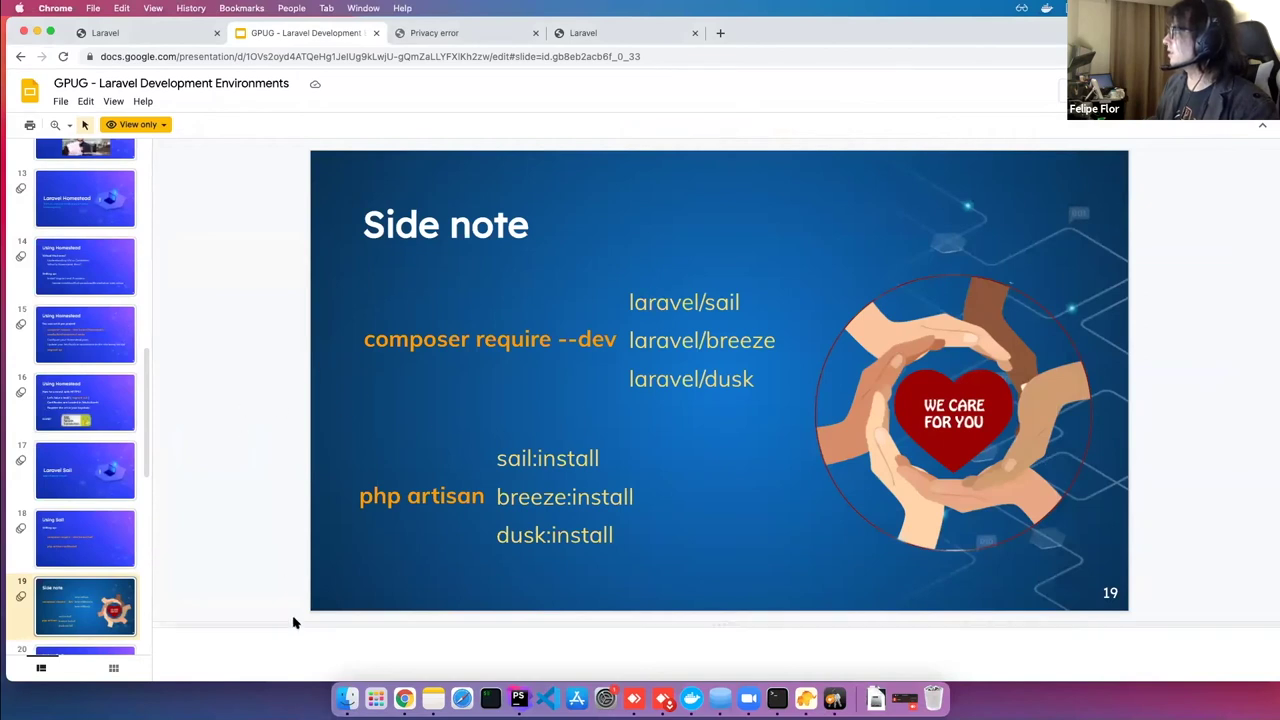
{"action": "key", "text": "super+Tab"}
{"action": "key", "text": "super+Tab"}
{"action": "key", "text": "super+Tab"}
{"action": "key", "text": "super+shift+Tab"}
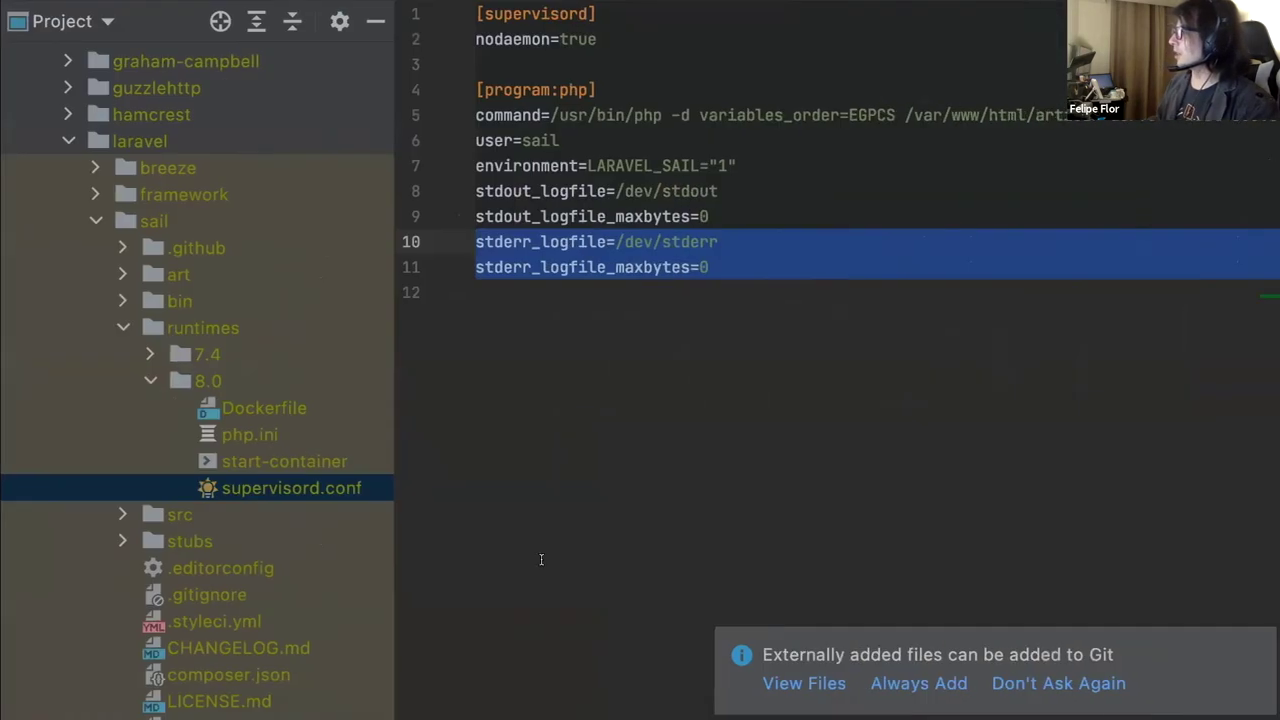
Run 'sail artisan migrate --seed' in PhpStorm's Terminal
{"action": "left_click", "coordinate": [542, 547]}
{"action": "key", "text": "alt+F12"}
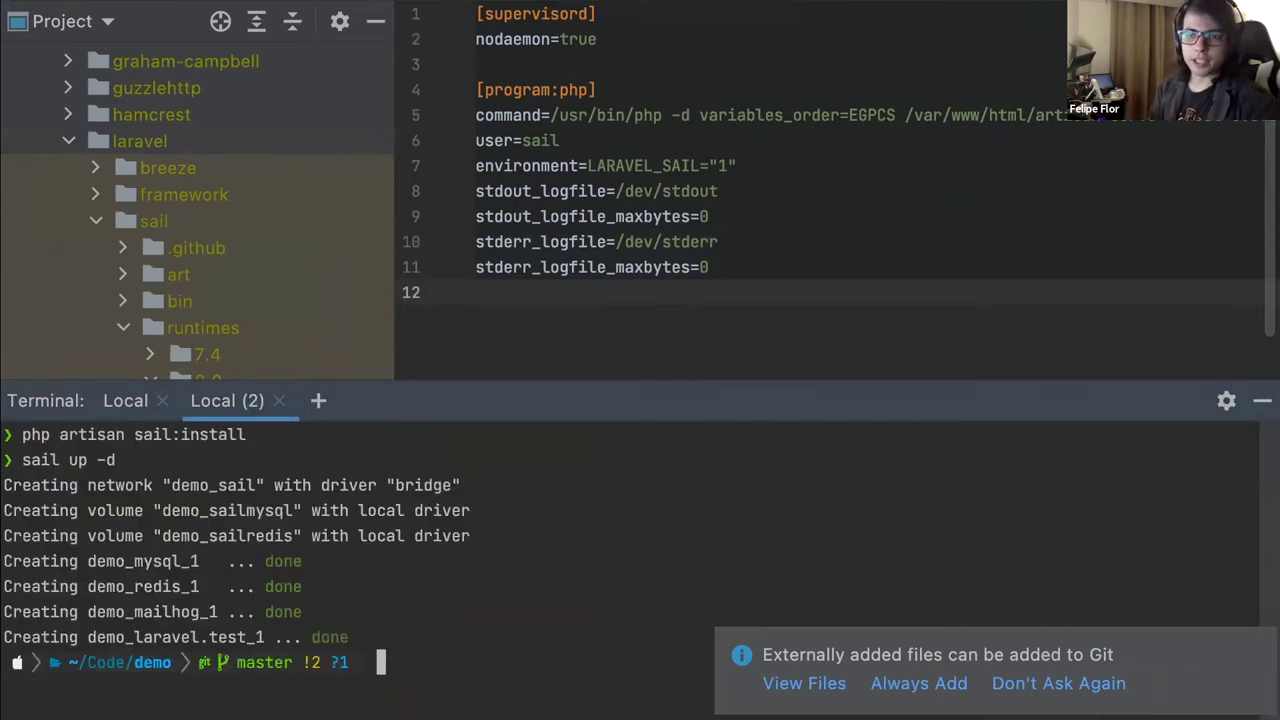
{"action": "type", "text": "sai"}
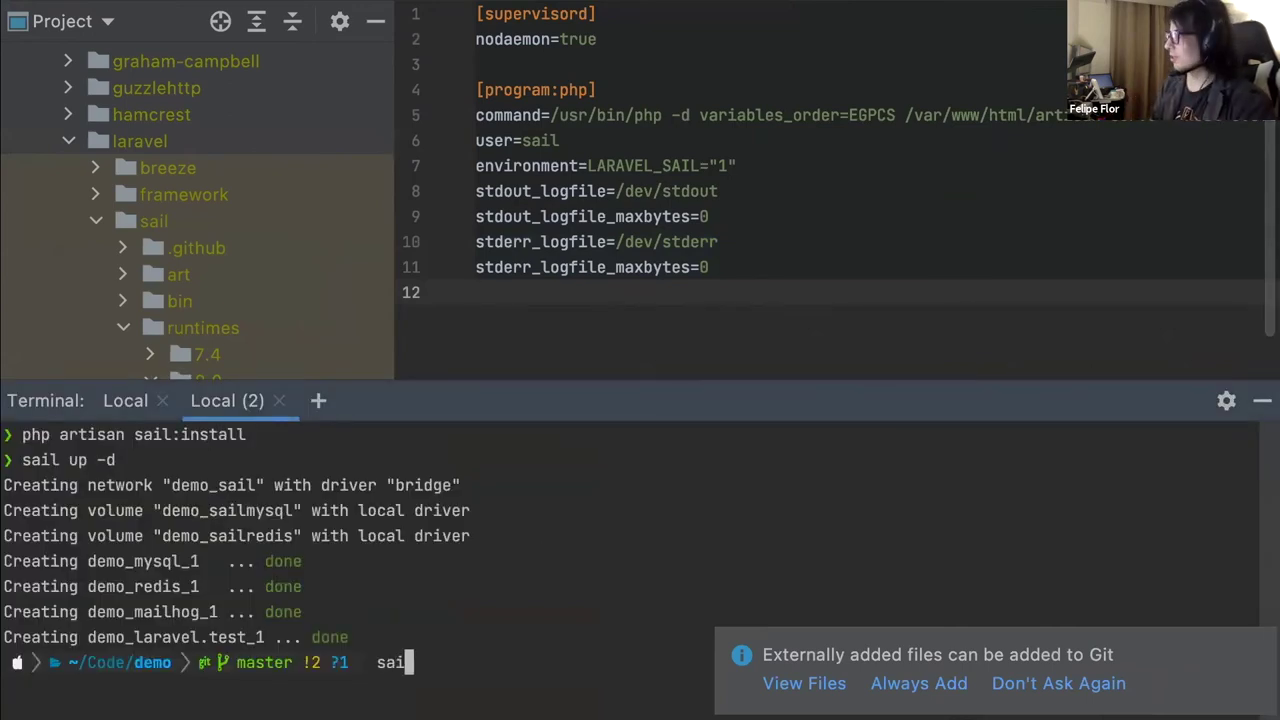
{"action": "type", "text": "l artisan "}
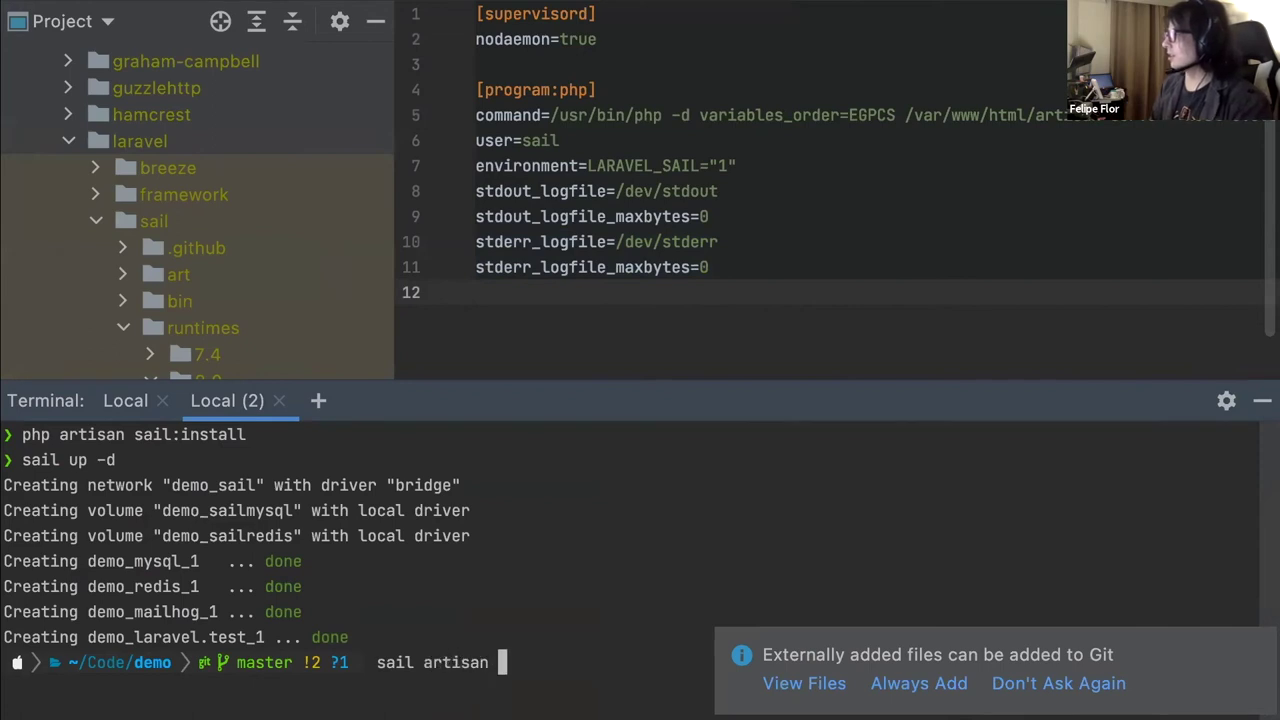
{"action": "type", "text": "migrate --seed"}
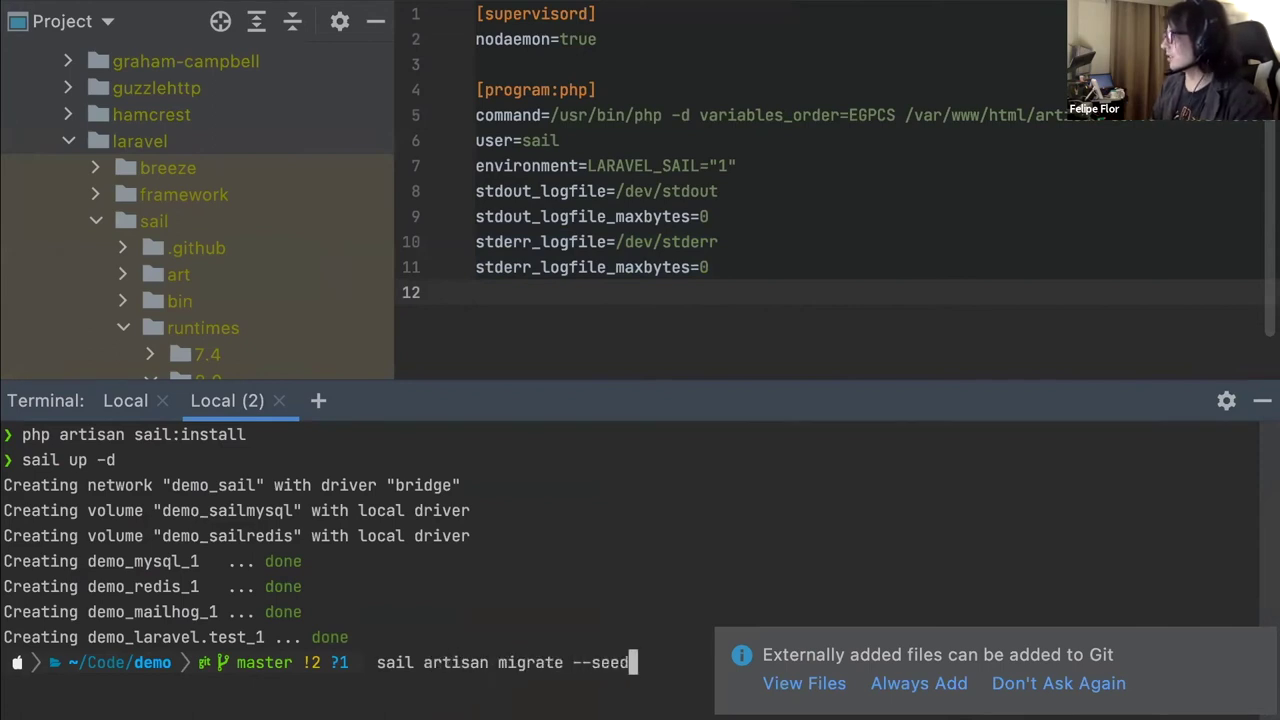
{"action": "key", "text": "Return"}
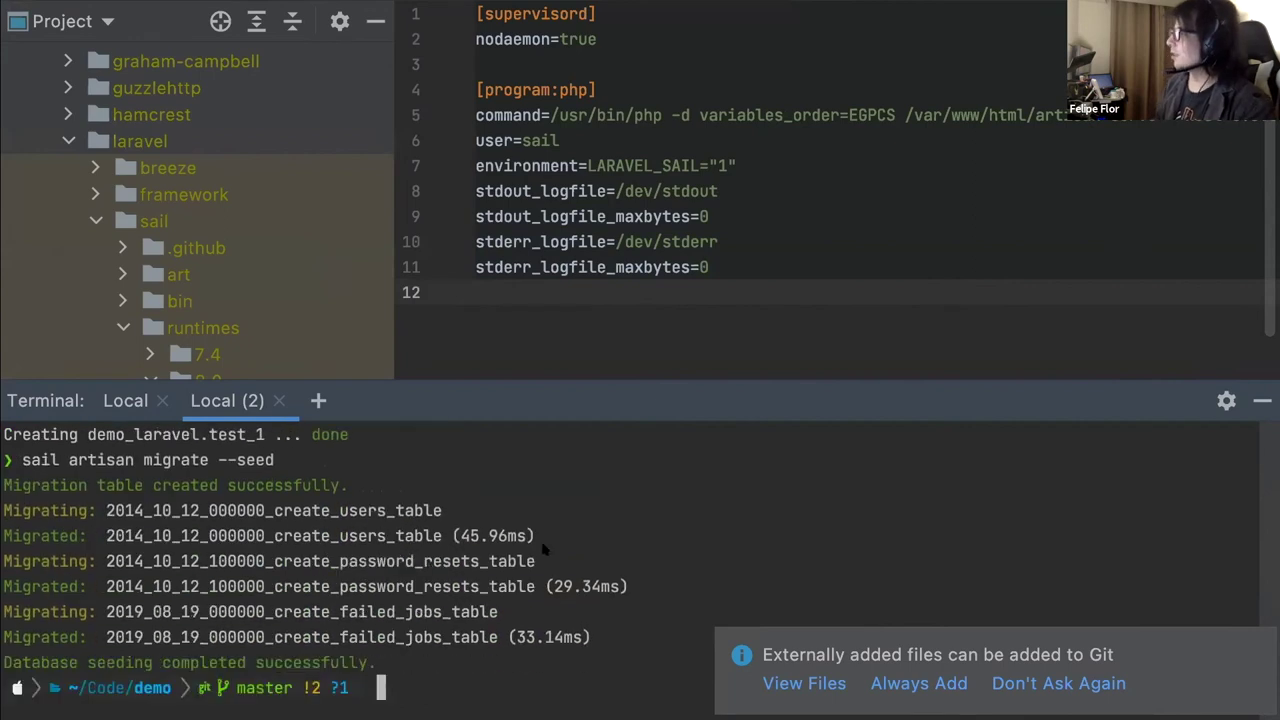
Switch to Chrome's privacy-error tab and select its address bar
{"action": "key", "text": "super+Tab"}
{"action": "left_click", "coordinate": [415, 33]}
{"action": "left_click", "coordinate": [393, 56]}
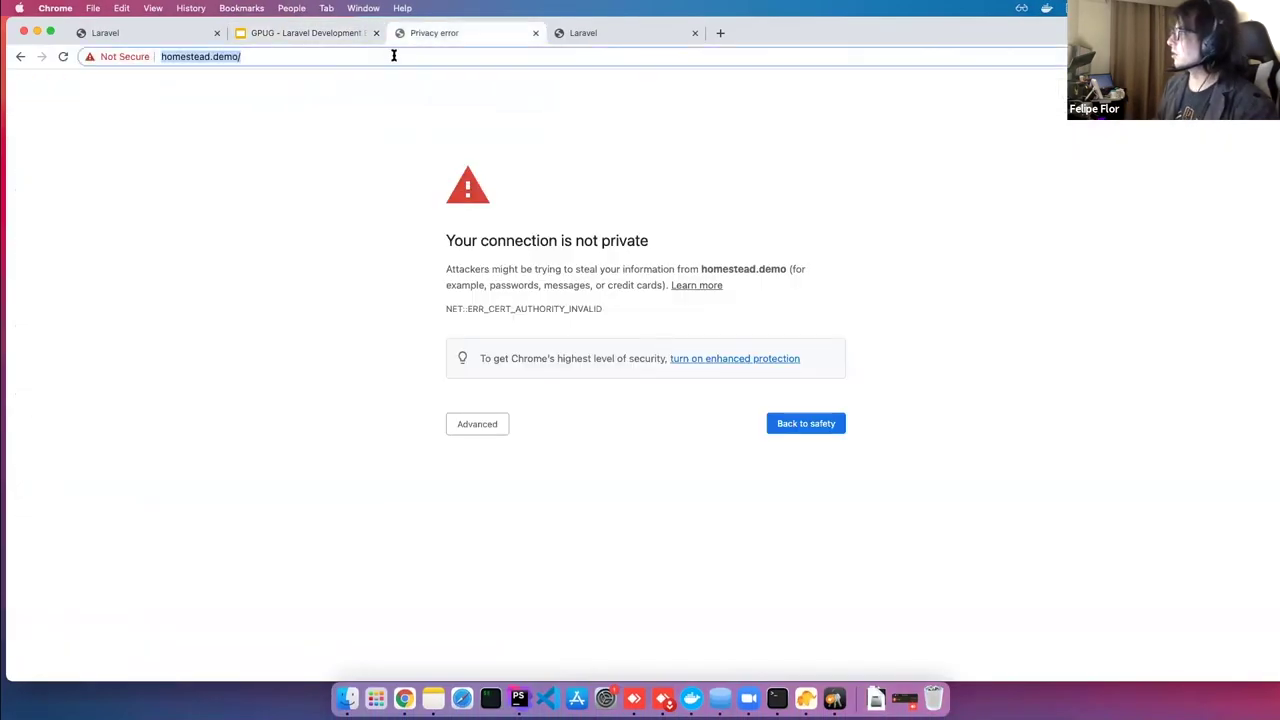
Load localhost, reload the dashboard, and open the logged-in user's account menu
{"action": "type", "text": "localhost"}
{"action": "key", "text": "Return"}
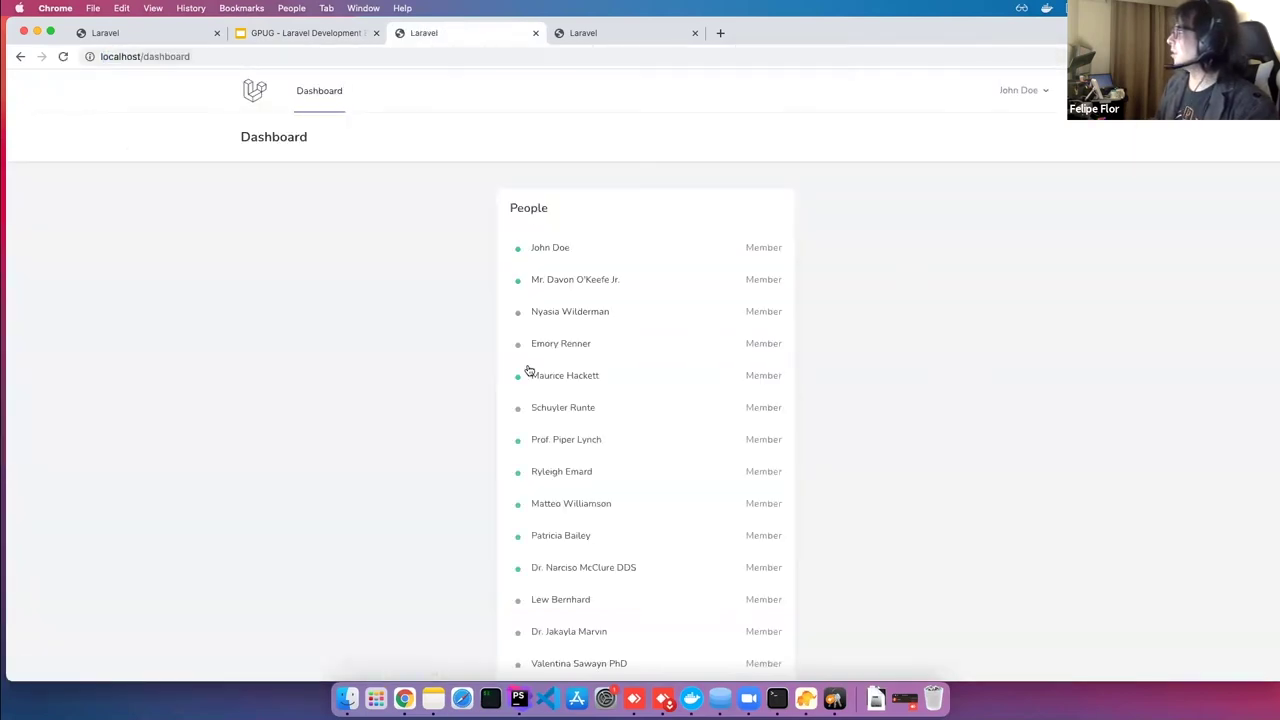
{"action": "scroll", "coordinate": [529, 371], "scroll_direction": "down", "scroll_amount": 5}
{"action": "scroll", "coordinate": [737, 237], "scroll_direction": "up", "scroll_amount": 5}
{"action": "key", "text": "super+r"}
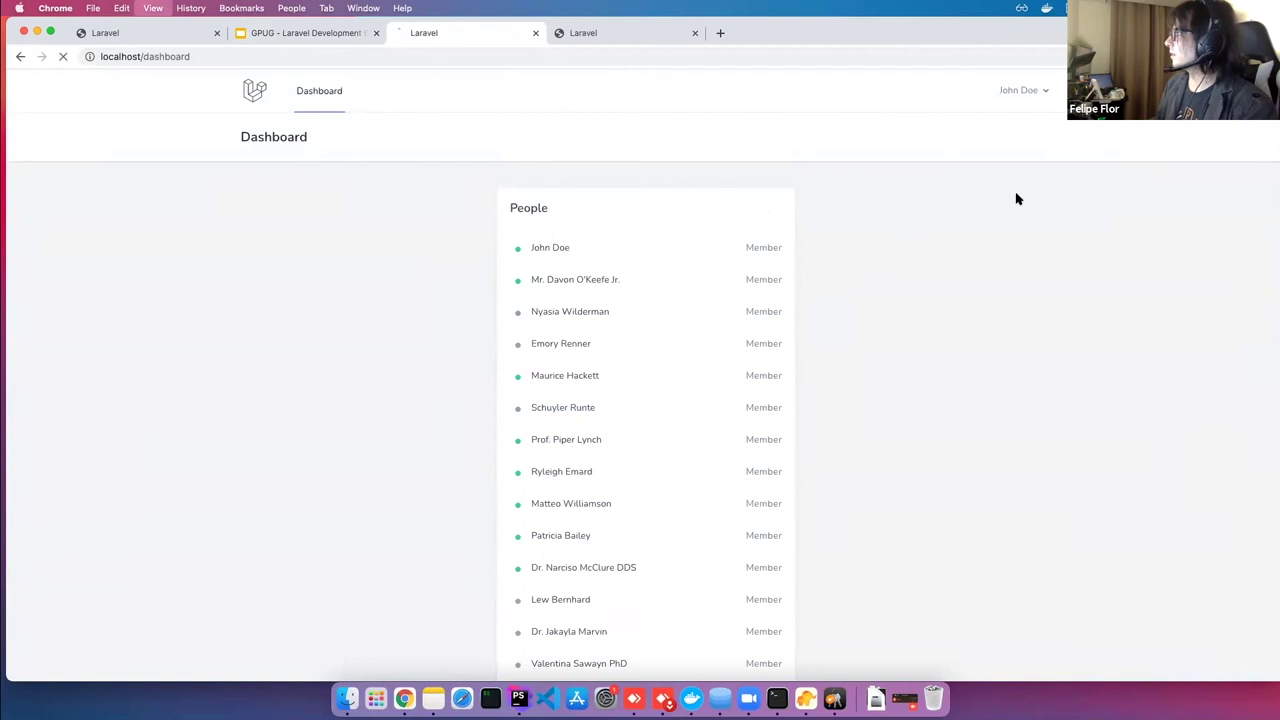
{"action": "left_click", "coordinate": [1036, 89]}
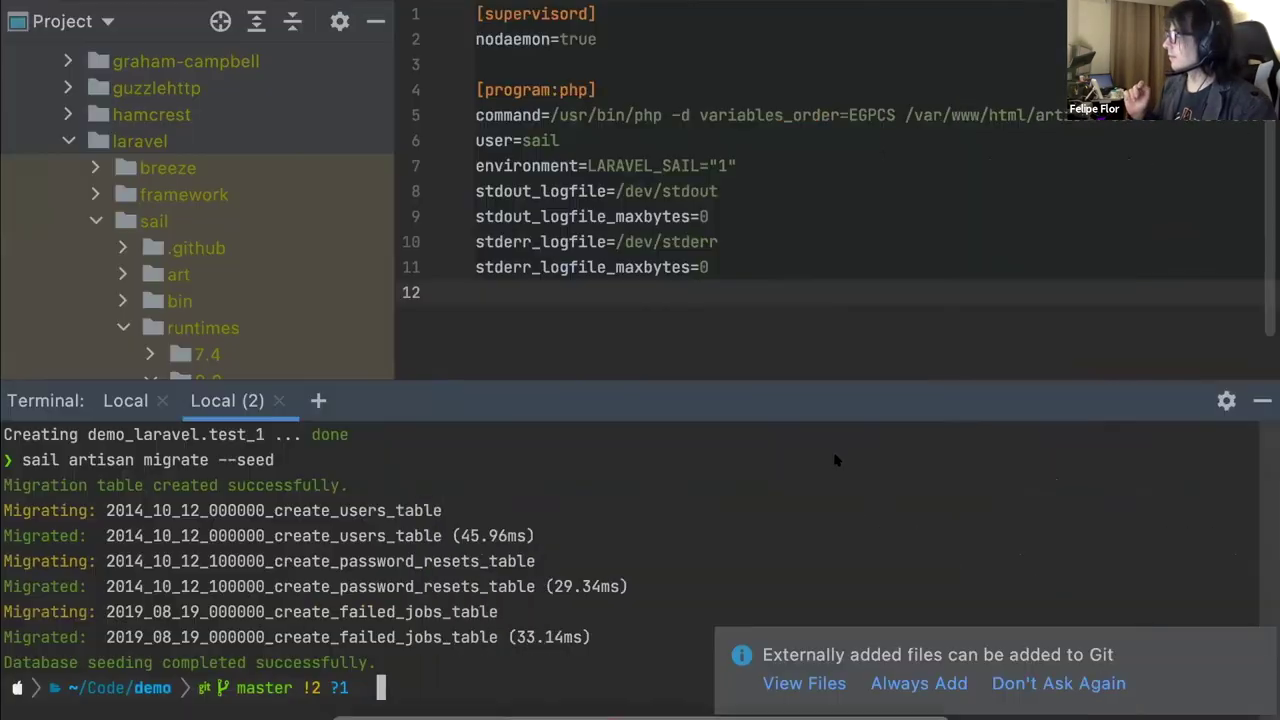
Make PhpStorm's terminal panel slightly shorter, then bring the browser back to the front
{"action": "key", "text": "ctrl+Right"}
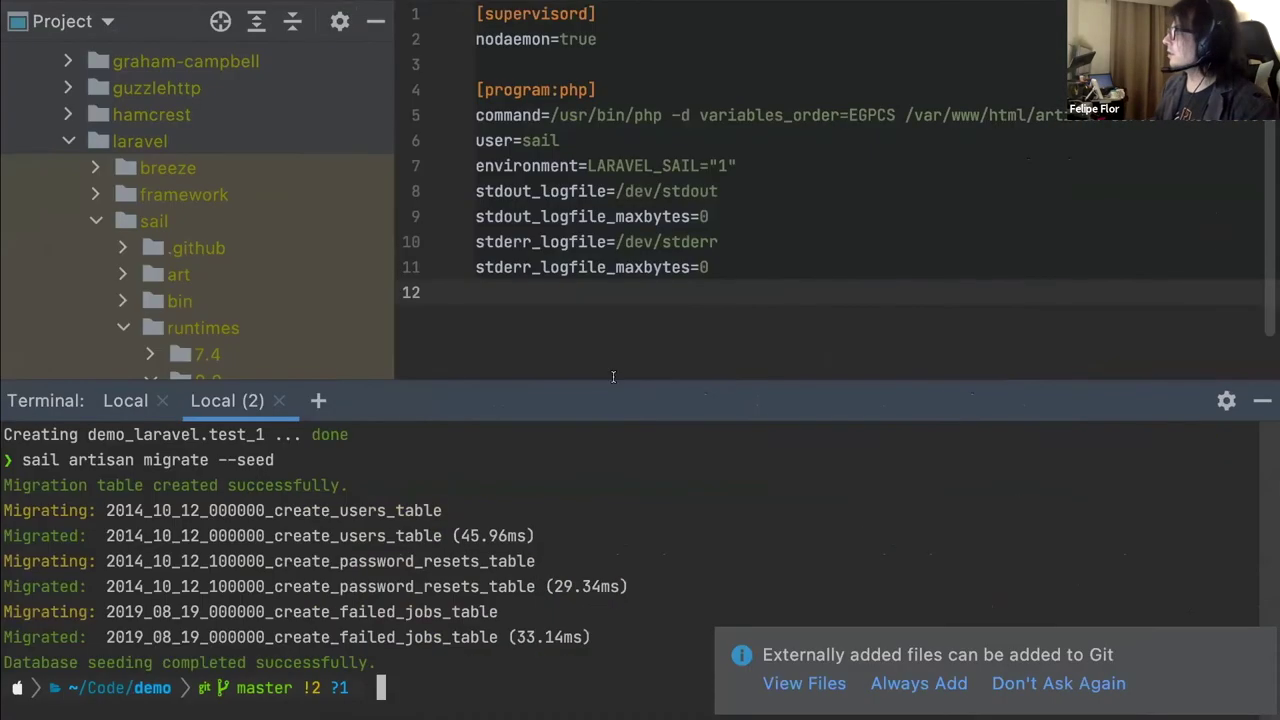
{"action": "left_click_drag", "start_coordinate": [489, 380], "coordinate": [514, 392]}
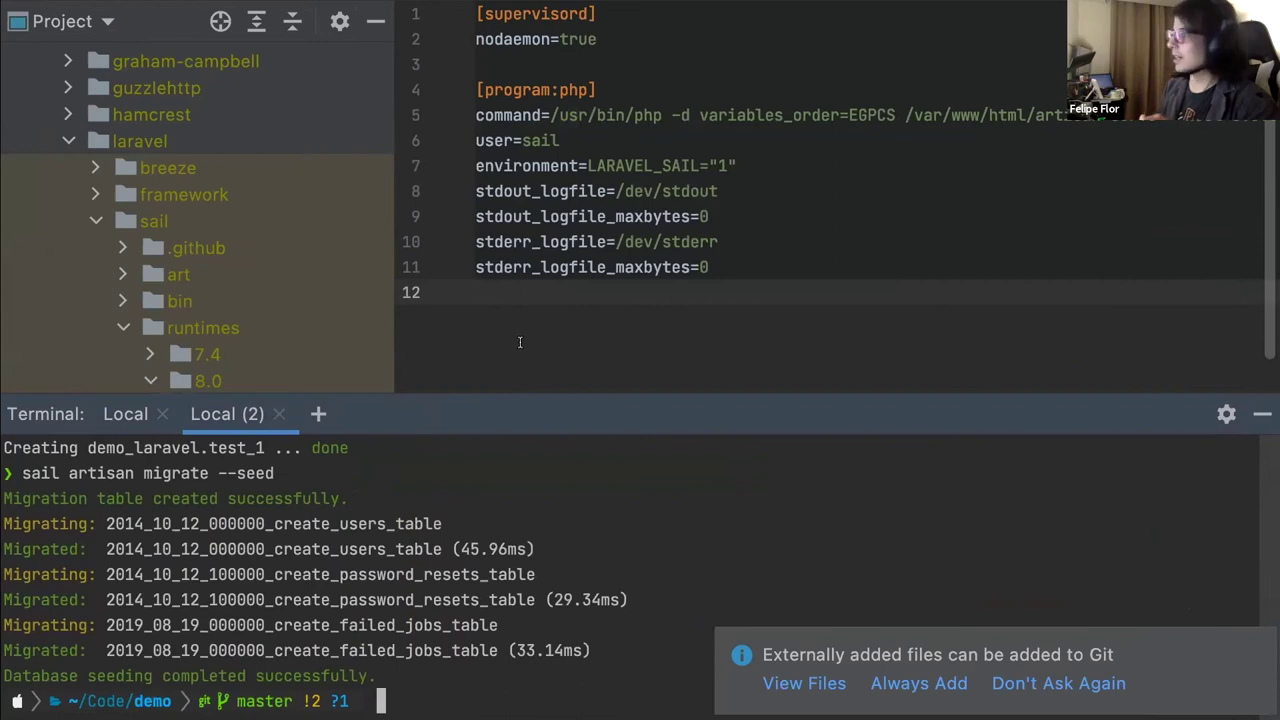
{"action": "key", "text": "super+Tab"}
{"action": "left_click", "coordinate": [238, 360]}
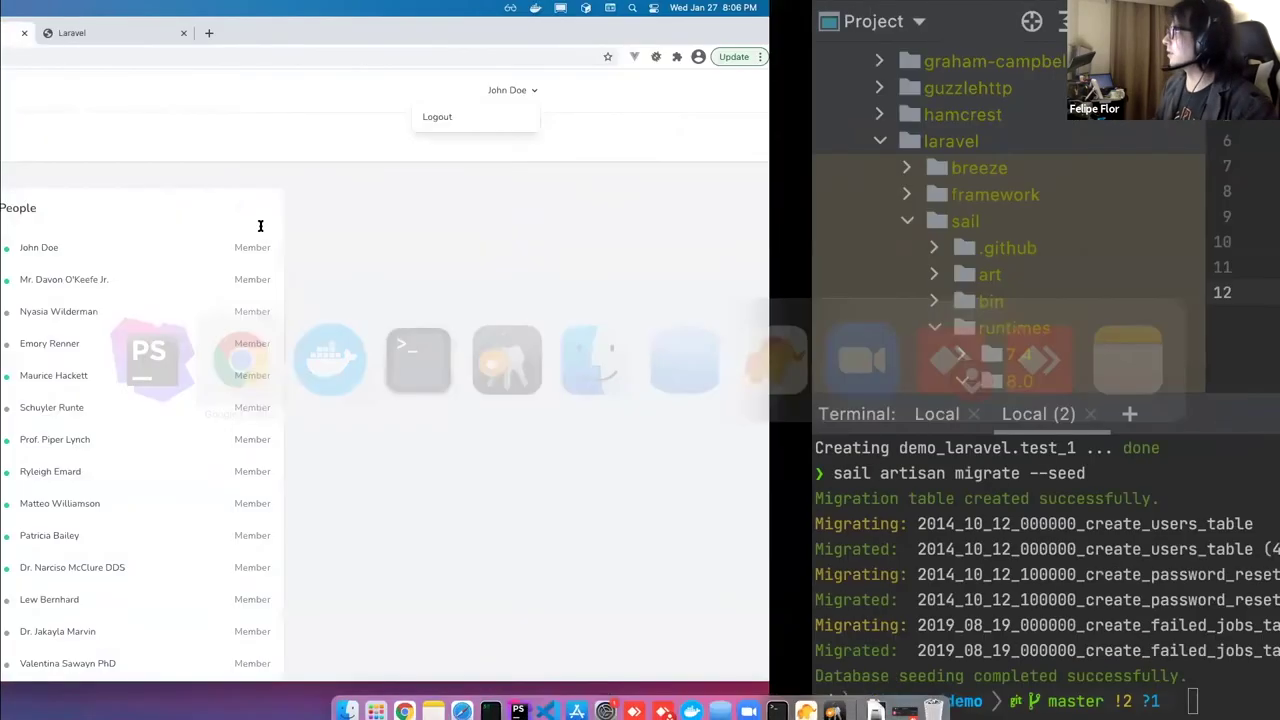
Advance to slide 20 'Using Sail', highlight 'docker-compose.yml', then return to PhpStorm
{"action": "left_click", "coordinate": [290, 40]}
{"action": "key", "text": "Down"}
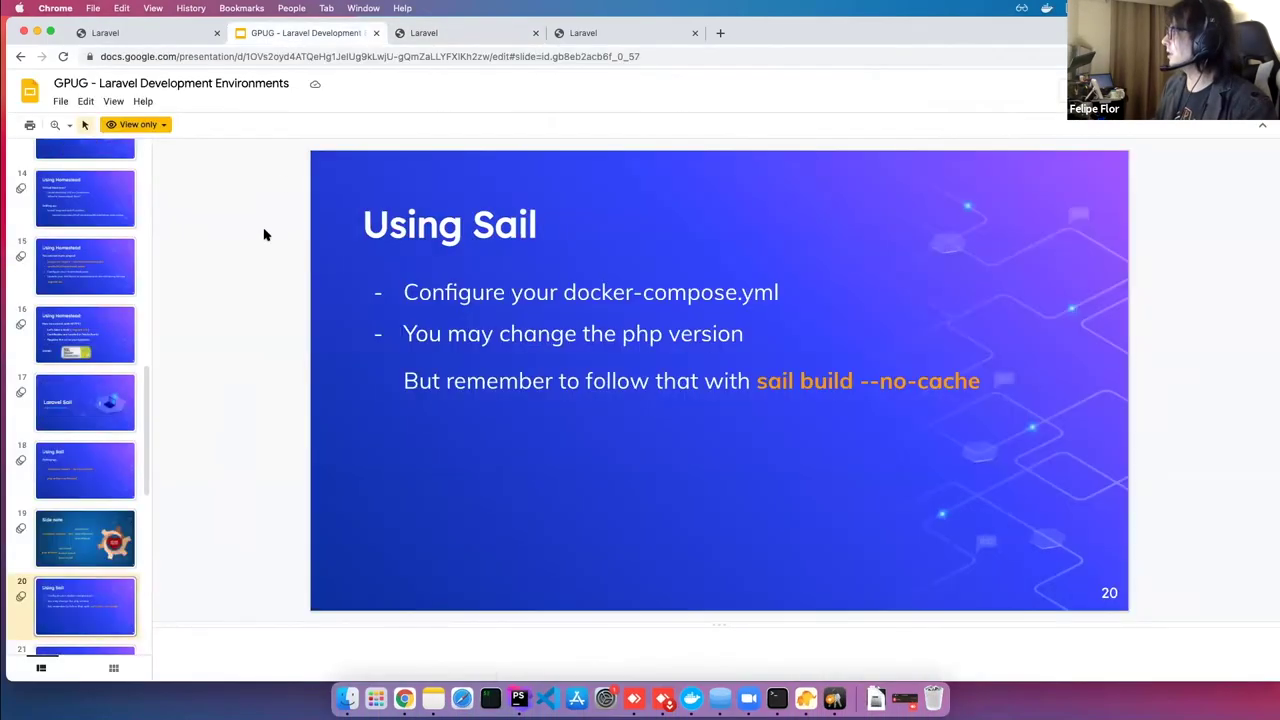
{"action": "left_click_drag", "start_coordinate": [767, 292], "coordinate": [547, 296]}
{"action": "left_click", "coordinate": [705, 310]}
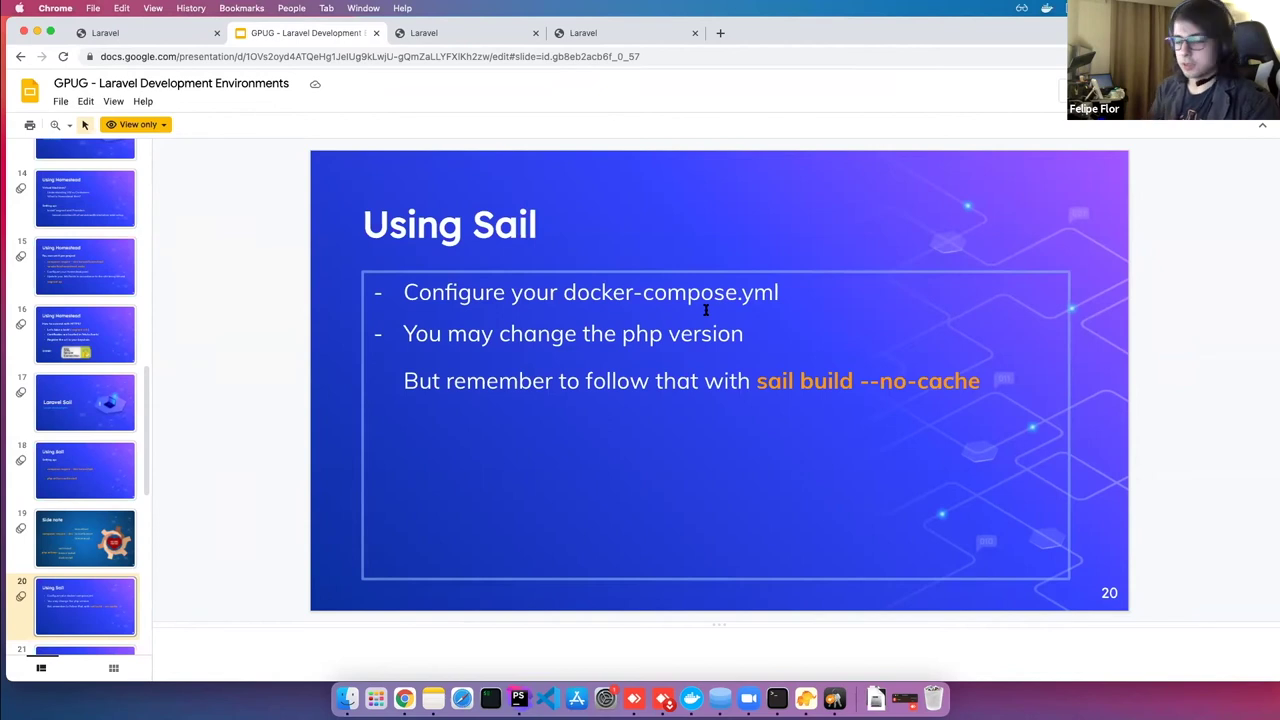
{"action": "key", "text": "ctrl+Right"}
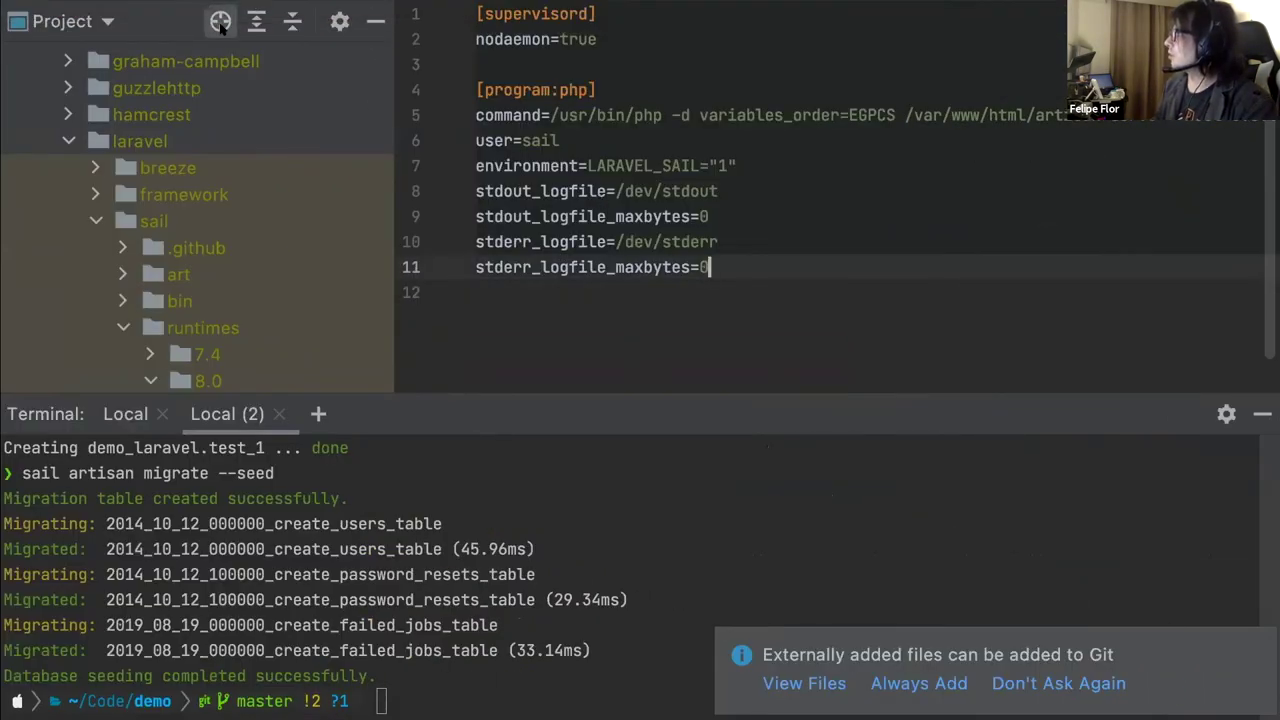
Browse the 8.0 and 7.4 runtime folders, then open docker-compose.yml from Recent Files
{"action": "scroll", "coordinate": [240, 190], "scroll_direction": "down", "scroll_amount": 5}
{"action": "left_click", "coordinate": [190, 117]}
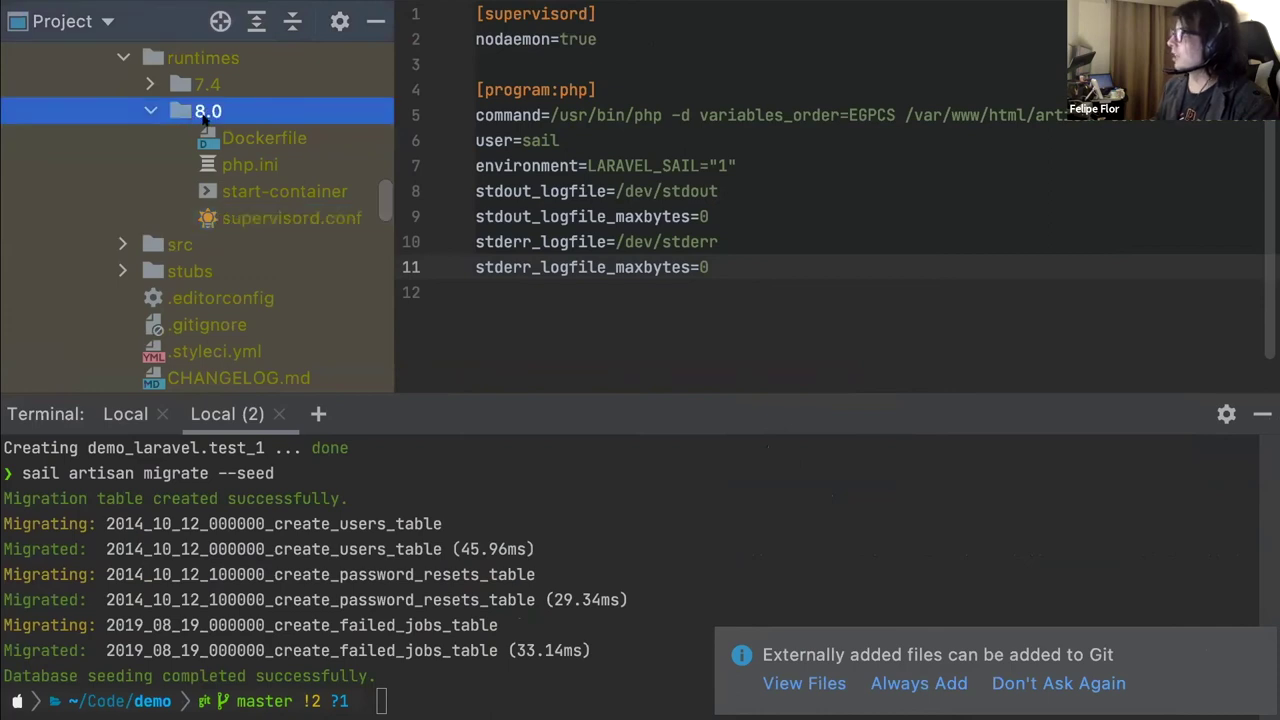
{"action": "left_click", "coordinate": [205, 86]}
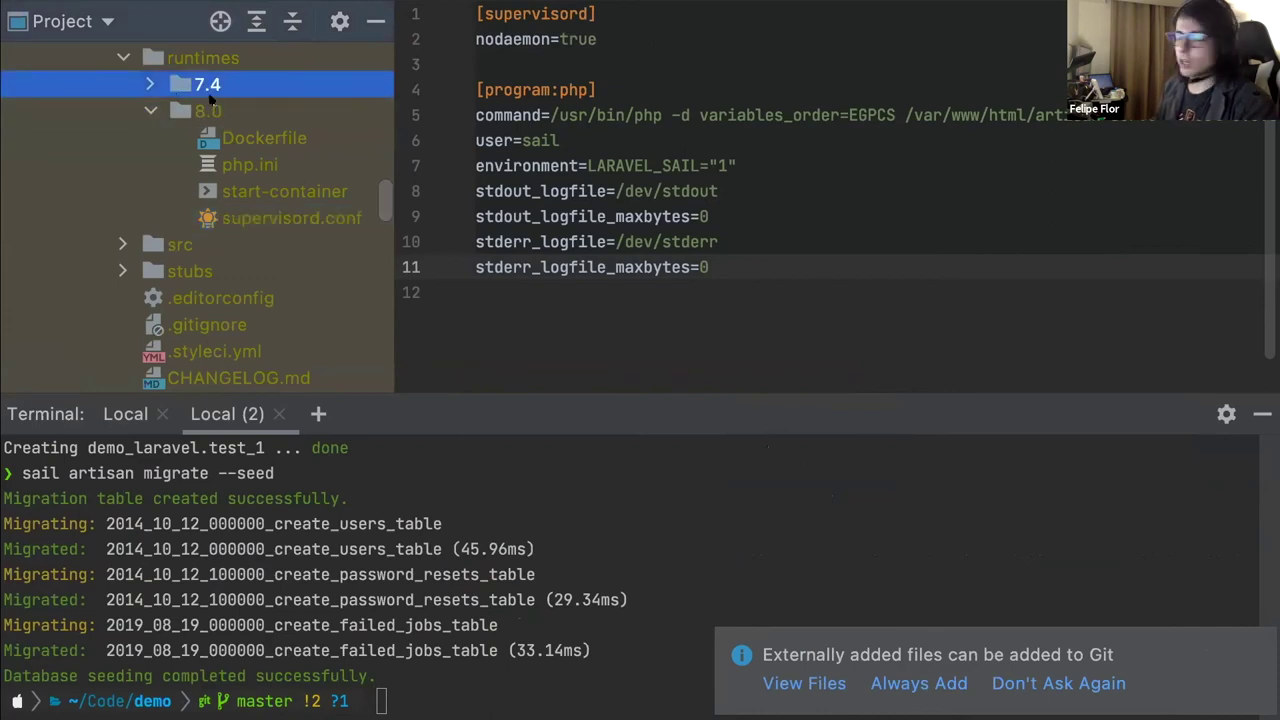
{"action": "key", "text": "super+e"}
{"action": "key", "text": "Down"}
{"action": "key", "text": "Return"}
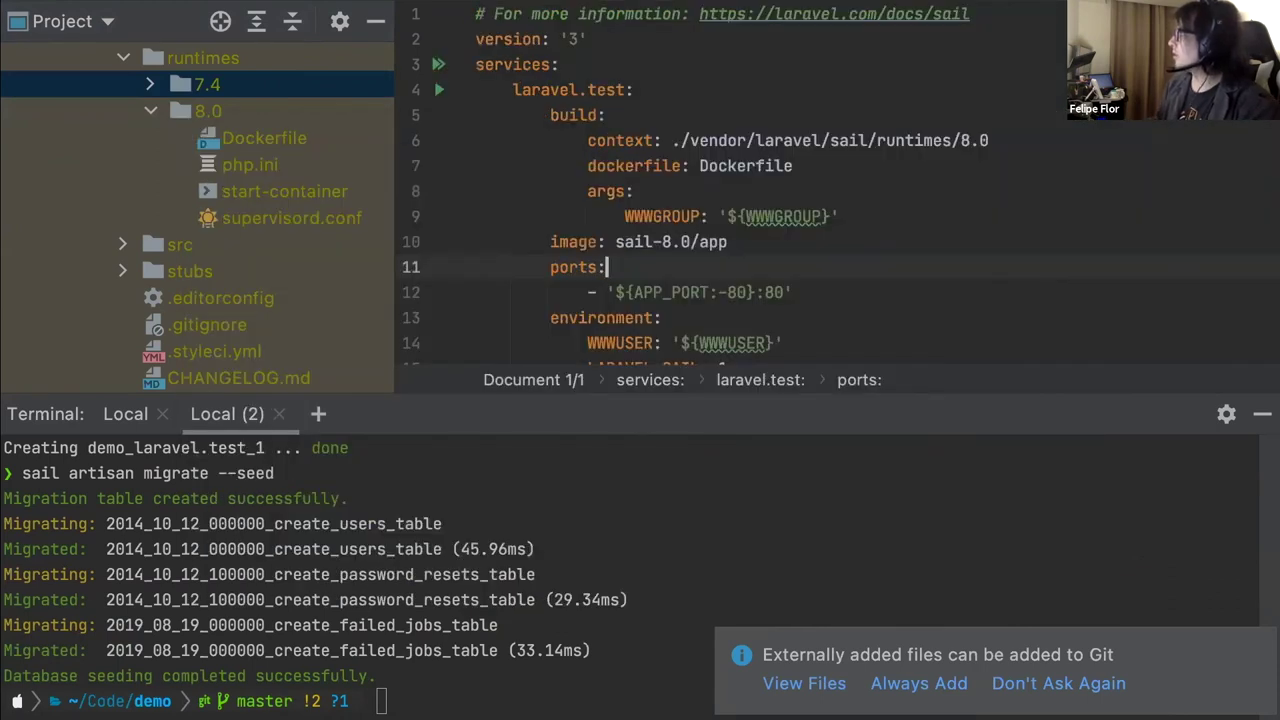
Change docker-compose.yml's build context from runtimes/8.0 to runtimes/7.4
{"action": "left_click", "coordinate": [960, 140]}
{"action": "key", "text": "Delete"}
{"action": "key", "text": "Delete"}
{"action": "key", "text": "Delete"}
{"action": "type", "text": "74"}
{"action": "key", "text": "Return"}
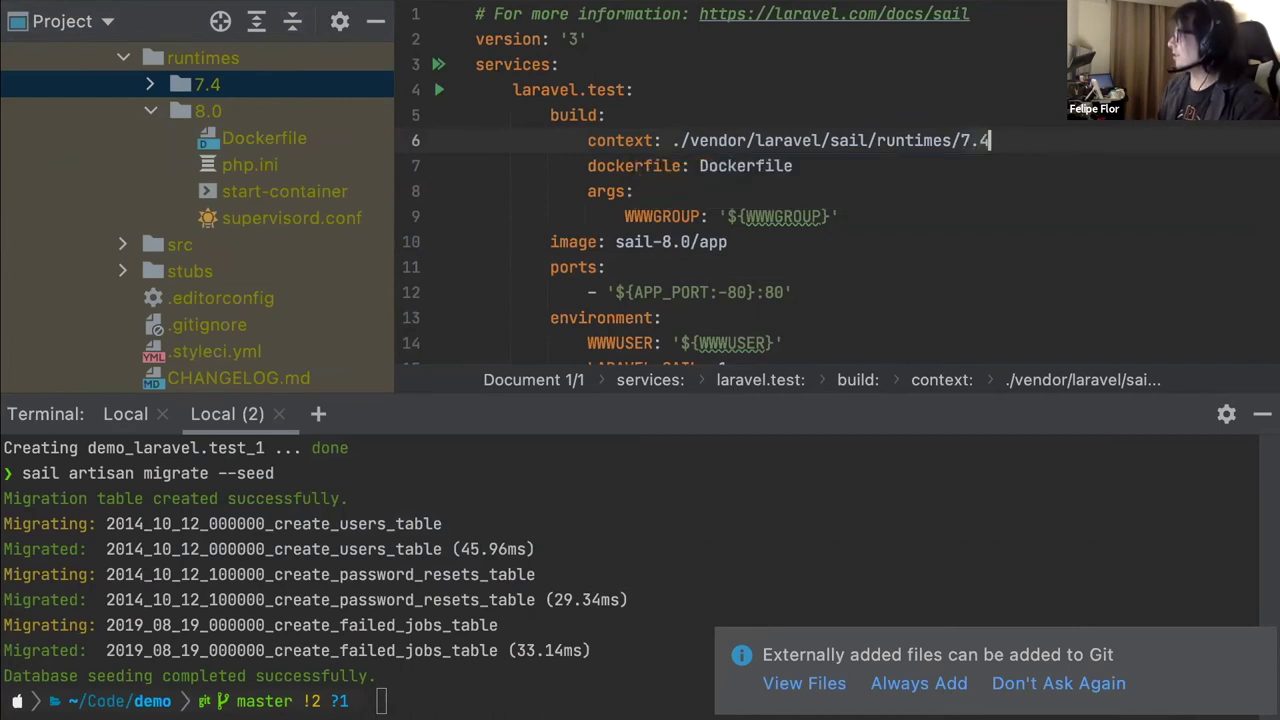
Type 'sail build --no-cache' and 'up' in the Terminal, then erase them
{"action": "key", "text": "alt+F12"}
{"action": "type", "text": "sail "}
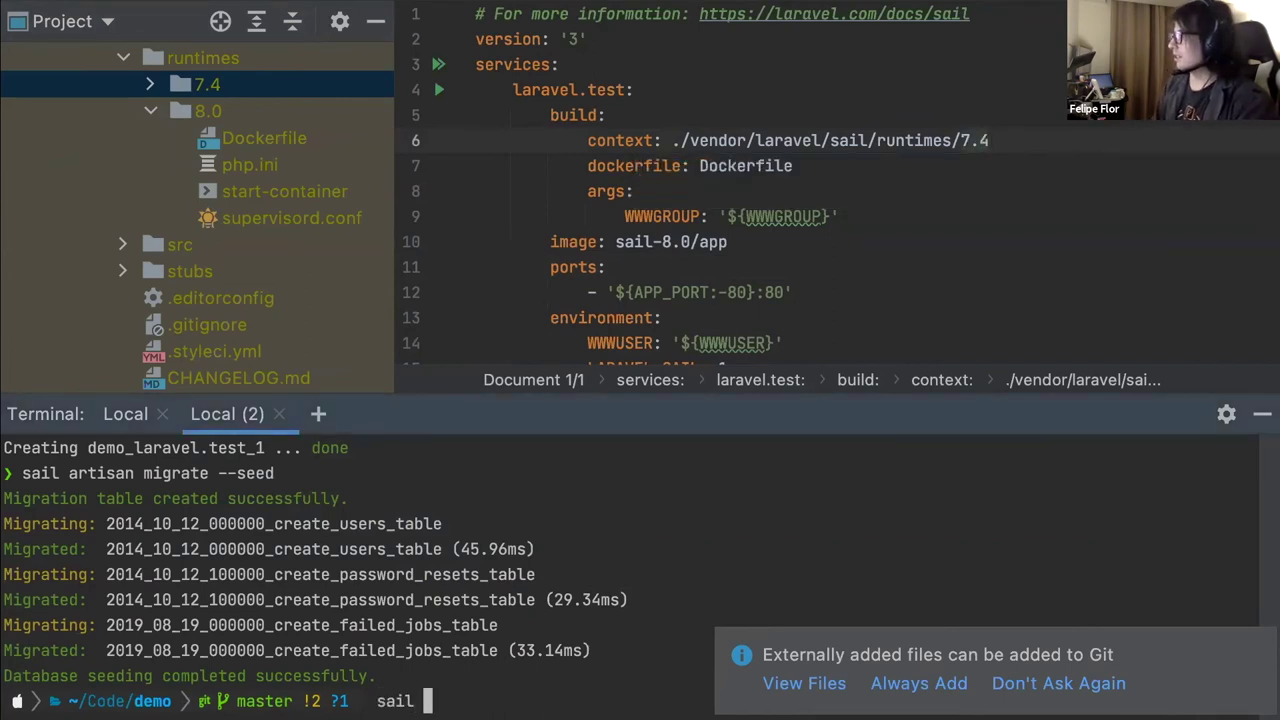
{"action": "type", "text": "build --no-cache"}
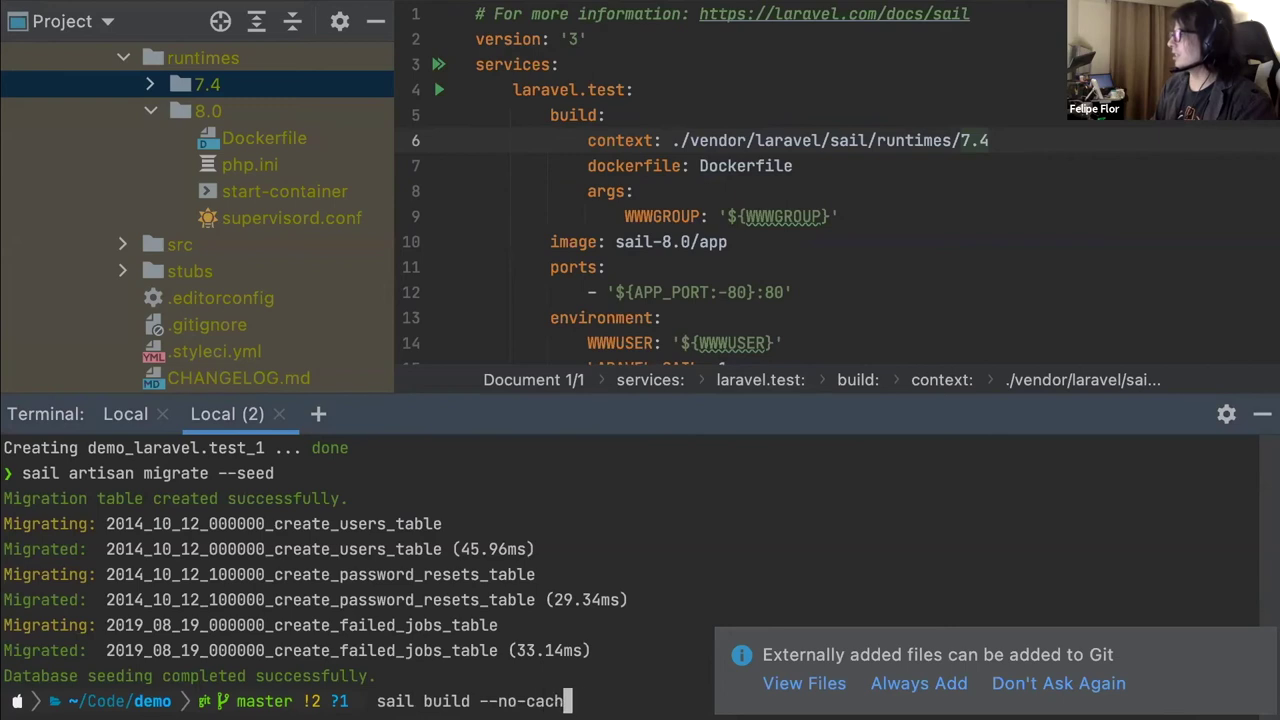
{"action": "key", "text": "BackSpace"}
{"action": "key", "text": "BackSpace"}
{"action": "key", "text": "BackSpace"}
{"action": "key", "text": "BackSpace"}
{"action": "key", "text": "BackSpace"}
{"action": "key", "text": "BackSpace"}
{"action": "key", "text": "BackSpace"}
{"action": "key", "text": "BackSpace"}
{"action": "key", "text": "BackSpace"}
{"action": "key", "text": "BackSpace"}
{"action": "key", "text": "BackSpace"}
{"action": "key", "text": "BackSpace"}
{"action": "key", "text": "BackSpace"}
{"action": "key", "text": "BackSpace"}
{"action": "key", "text": "BackSpace"}
{"action": "key", "text": "BackSpace"}
{"action": "key", "text": "BackSpace"}
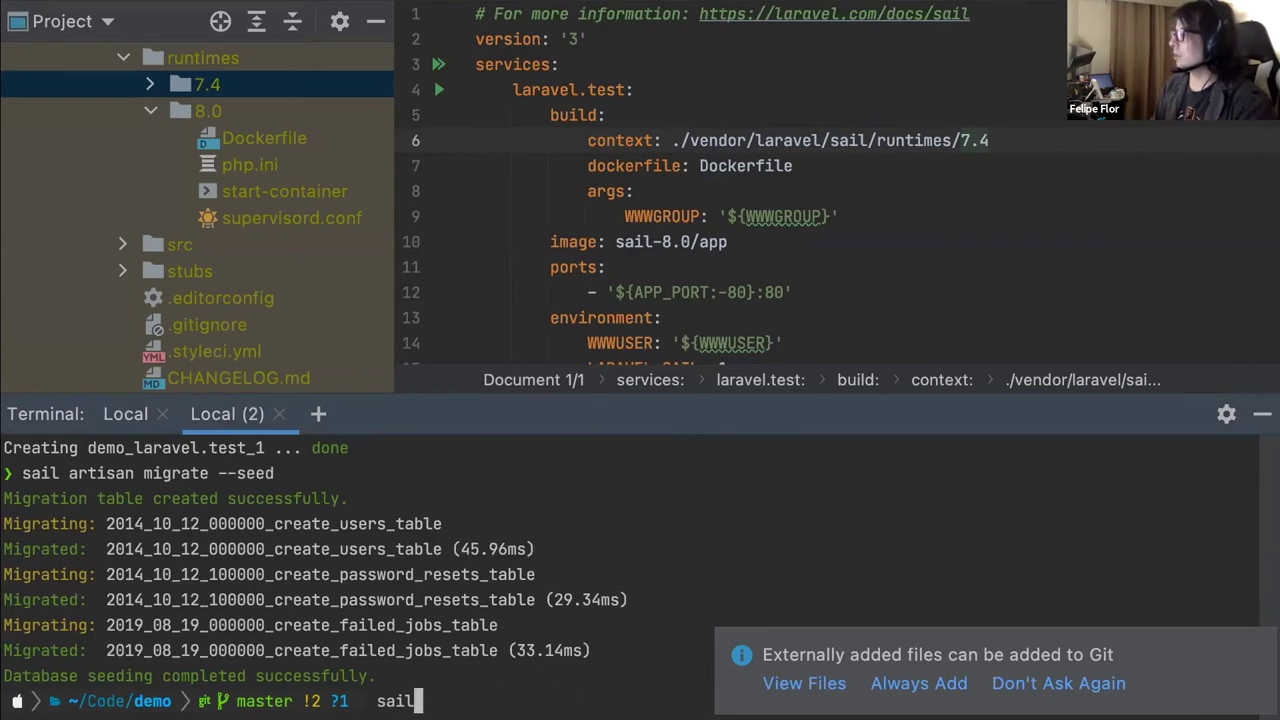
{"action": "type", "text": "up"}
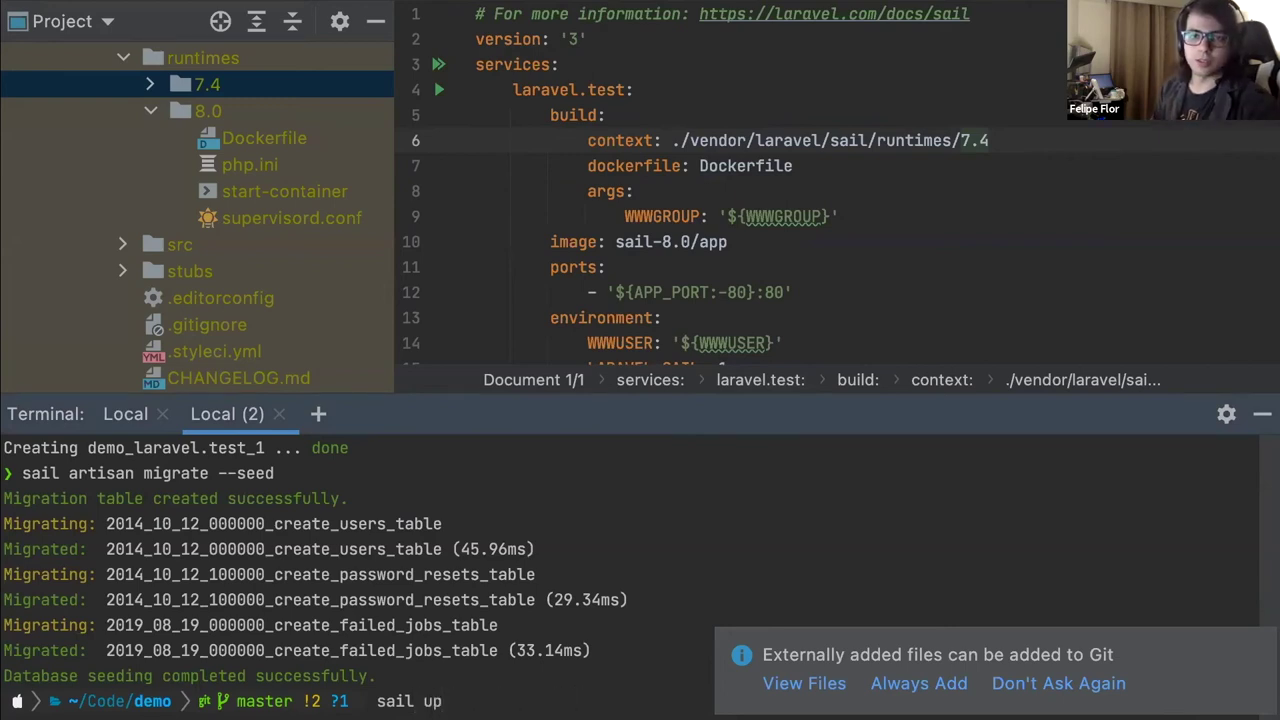
{"action": "key", "text": "BackSpace"}
{"action": "key", "text": "BackSpace"}
{"action": "key", "text": "BackSpace"}
{"action": "key", "text": "BackSpace"}
{"action": "key", "text": "BackSpace"}
{"action": "key", "text": "BackSpace"}
{"action": "key", "text": "BackSpace"}
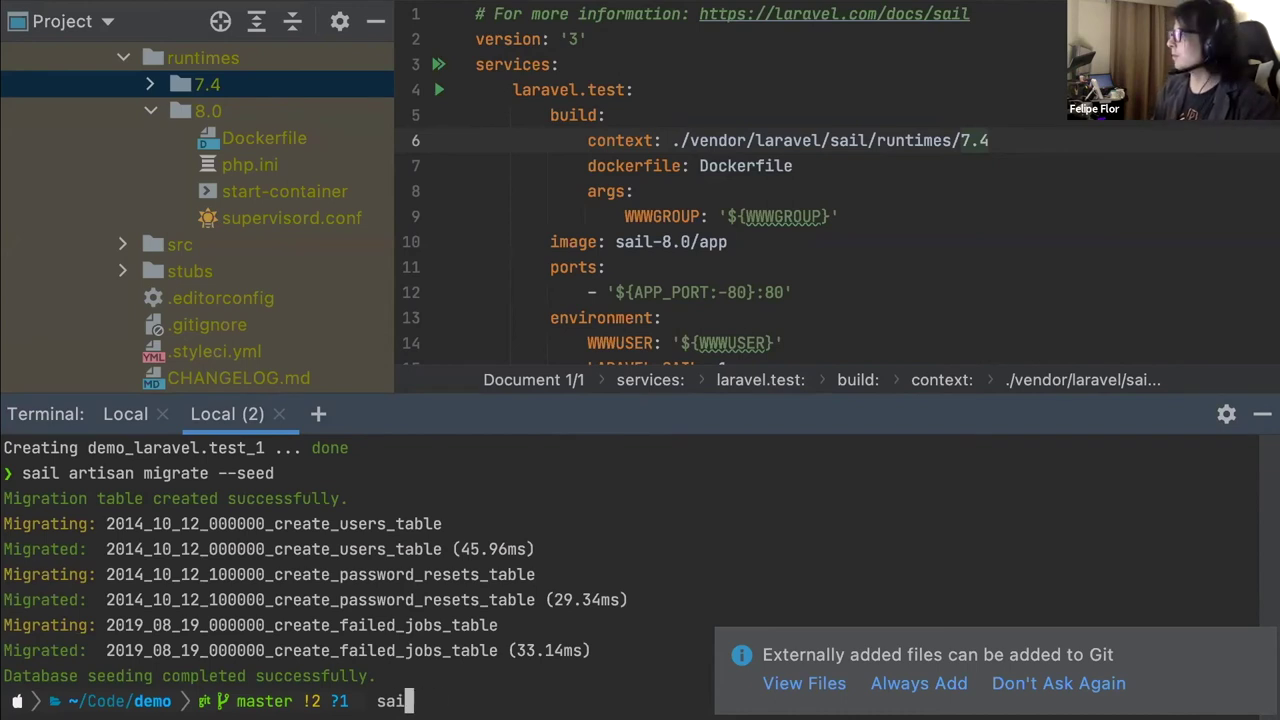
{"action": "key", "text": "Escape"}
{"action": "key", "text": "BackSpace"}
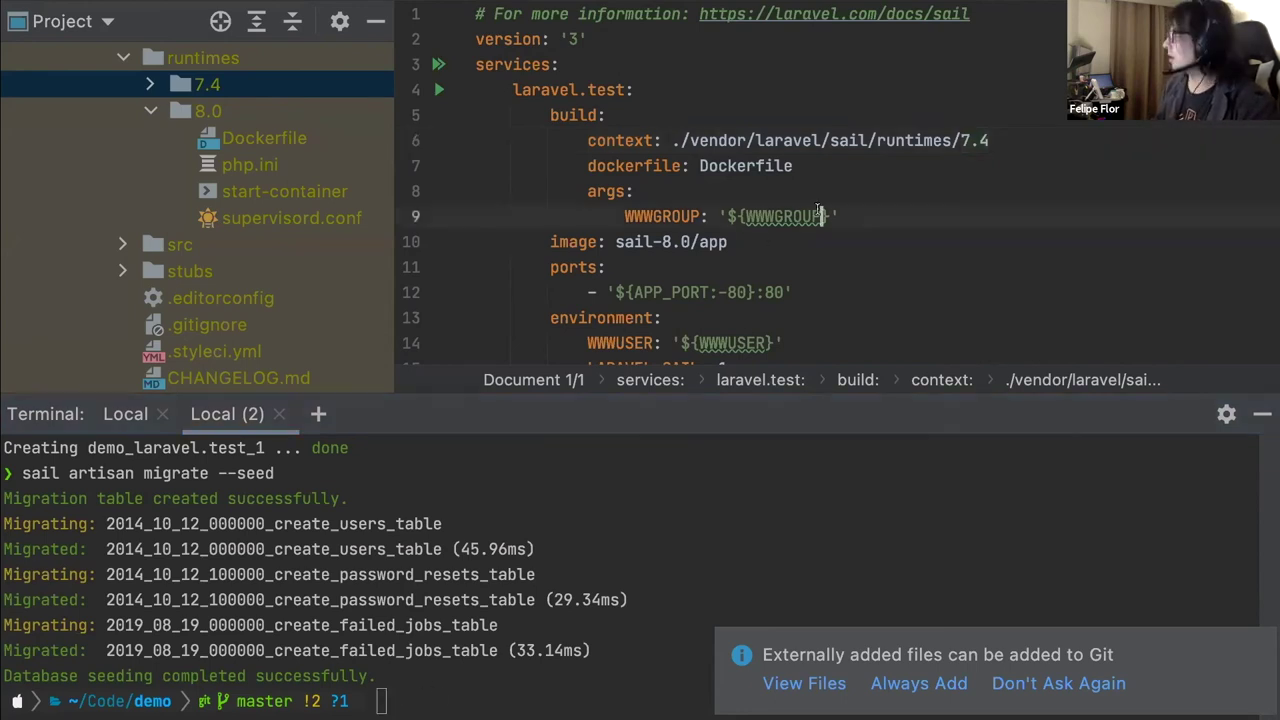
Undo the build context back to runtimes/8.0 and advance to slide 21, 'How to setup xdebug?'
{"action": "key", "text": "ctrl+z"}
{"action": "key", "text": "ctrl+z"}
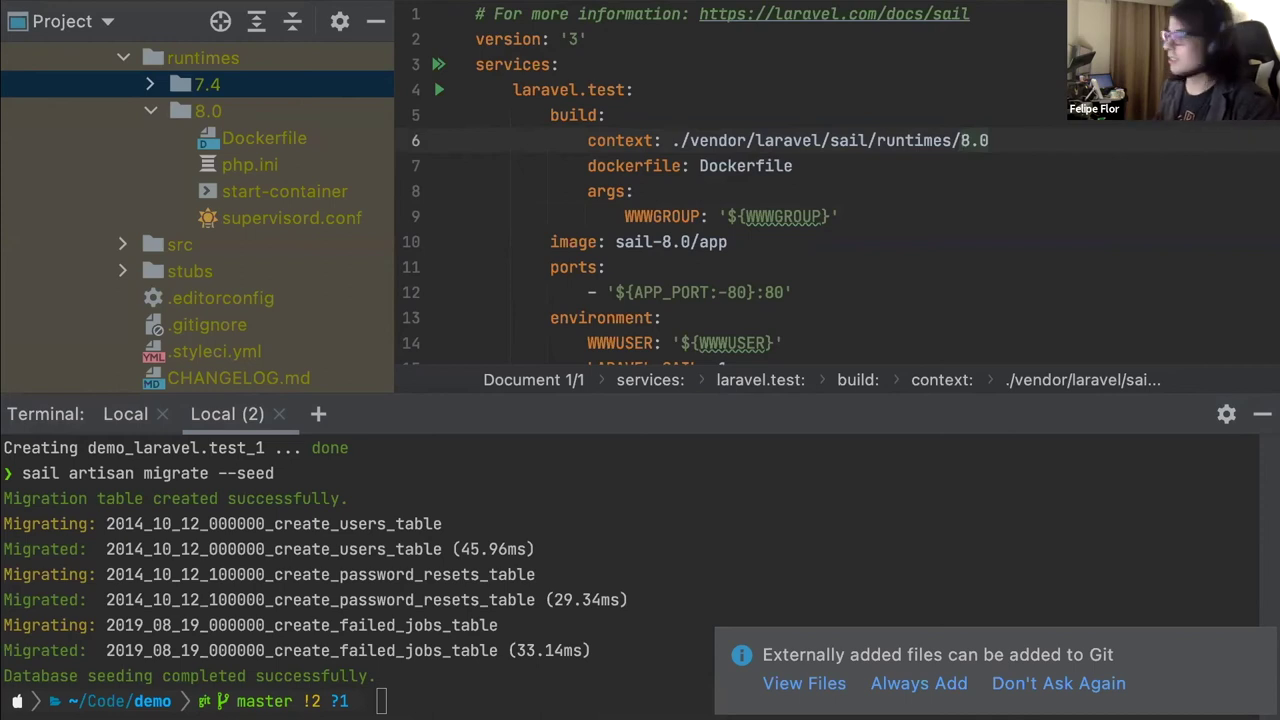
{"action": "key", "text": "ctrl+Left"}
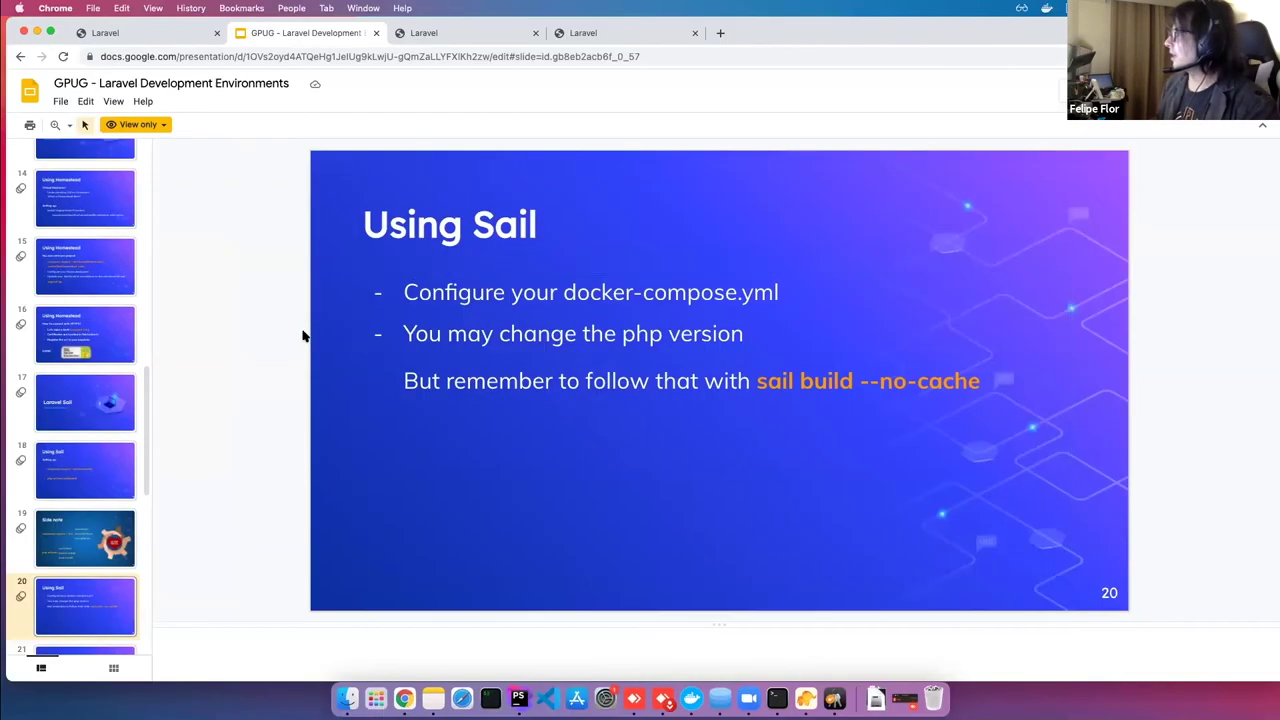
{"action": "key", "text": "Down"}
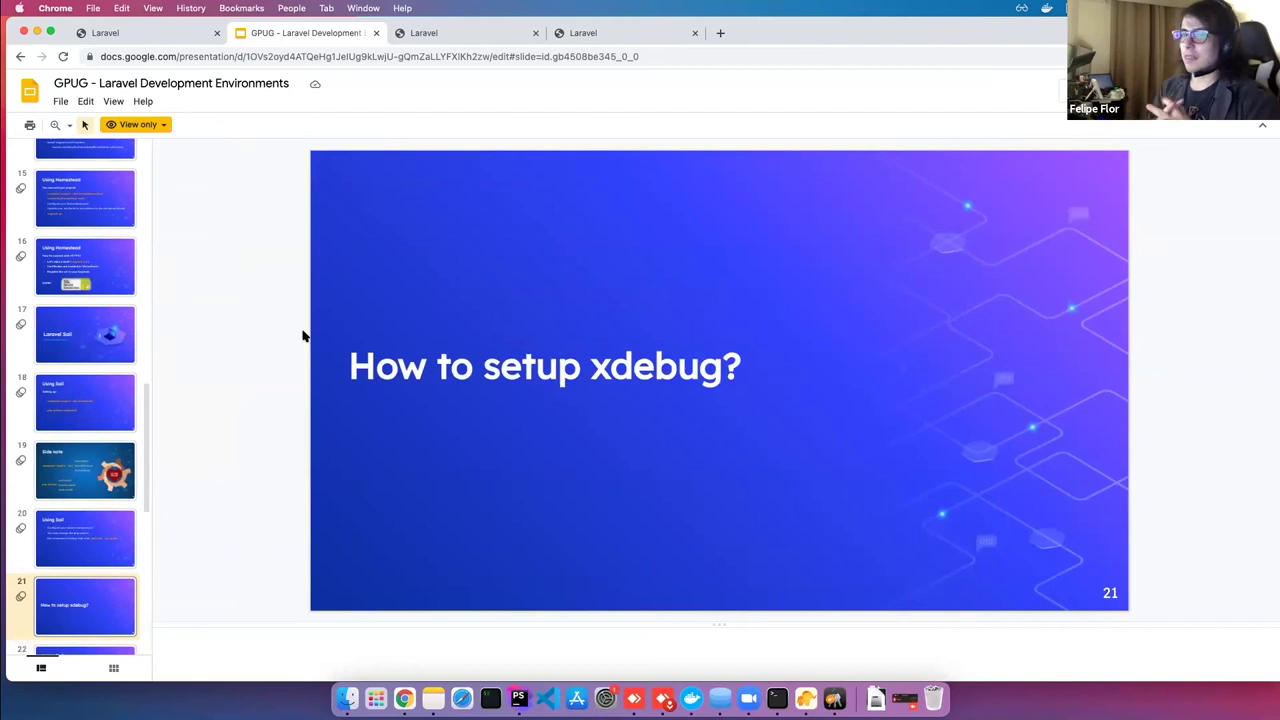